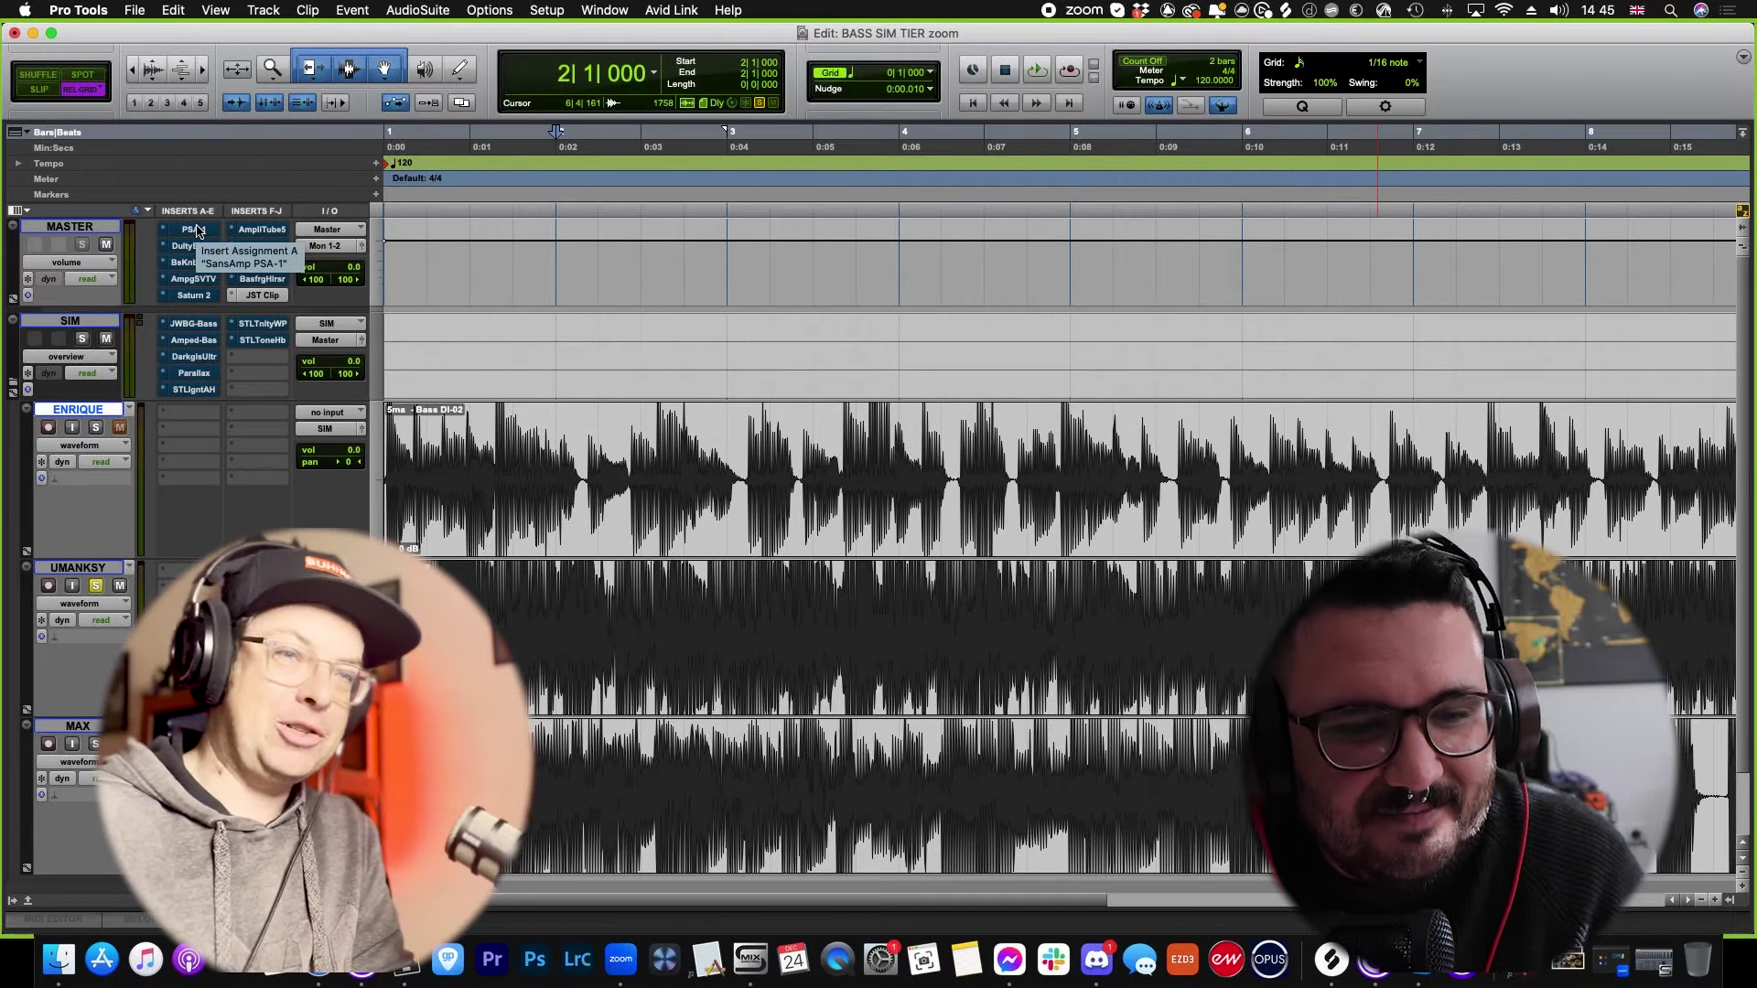
Step: Open the SansAmp PSA-1 insert on the MASTER track, take it out of bypass and load the Crunchy Bass preset
{"action": "left_click", "coordinate": [189, 232]}
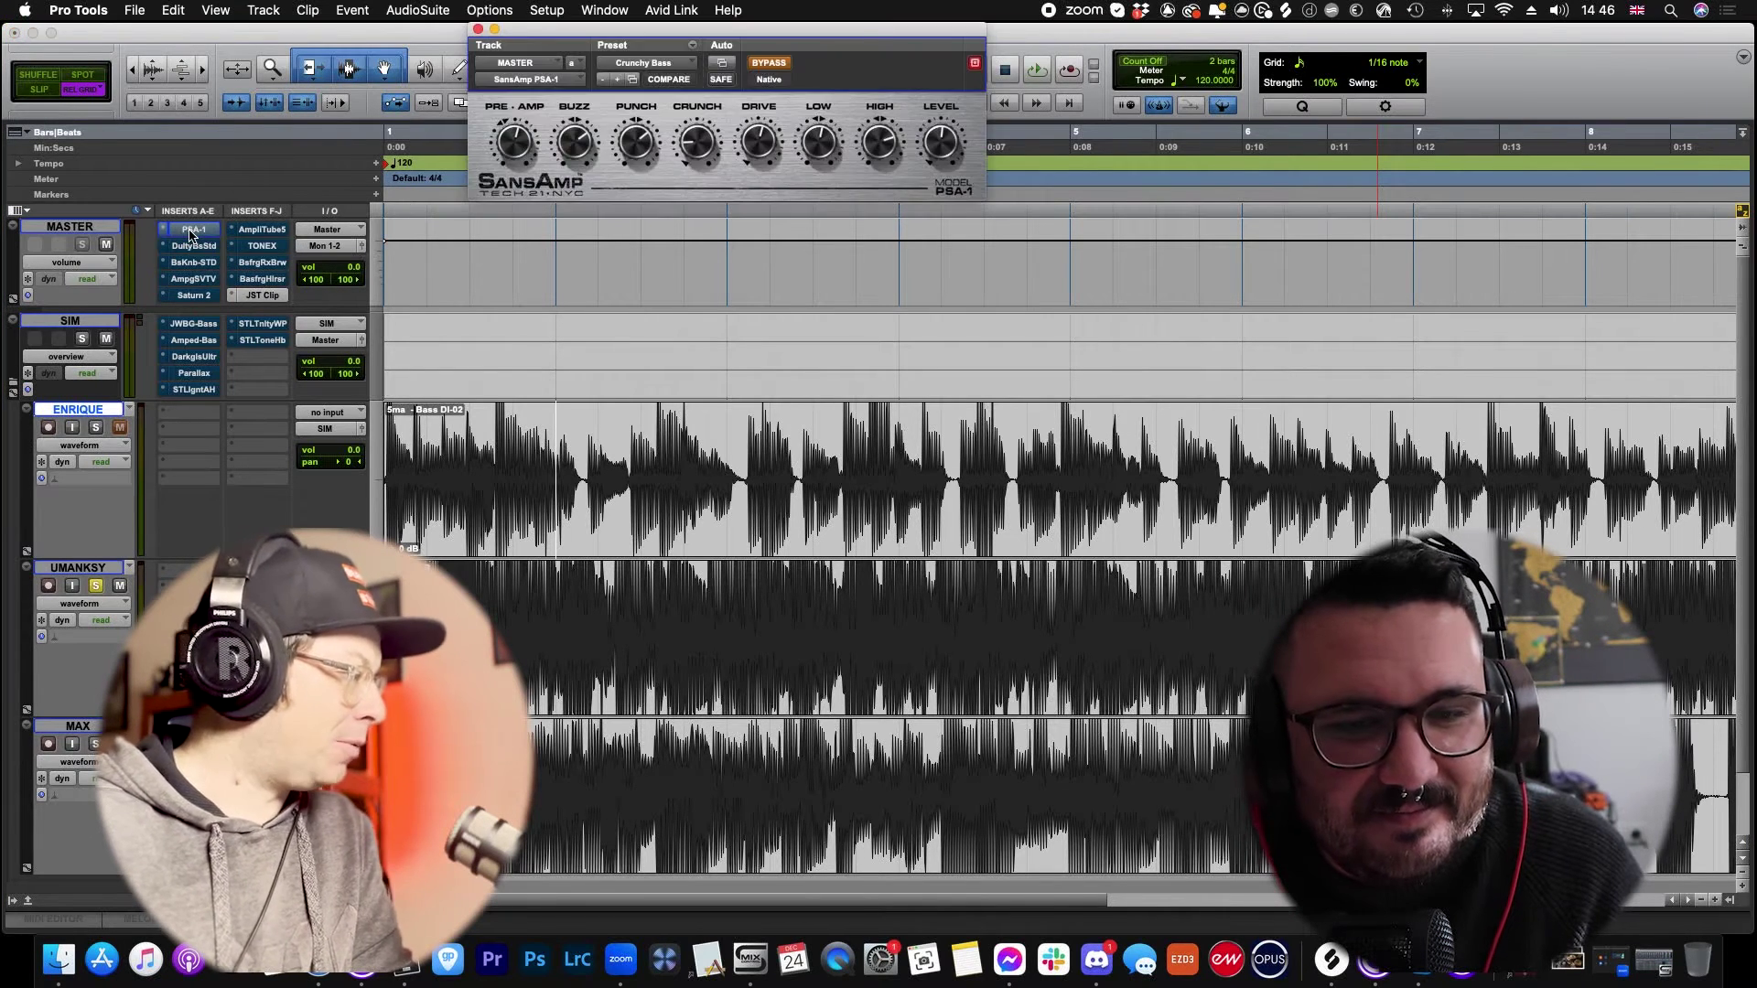
{"action": "left_click", "coordinate": [771, 65]}
{"action": "left_click", "coordinate": [677, 64]}
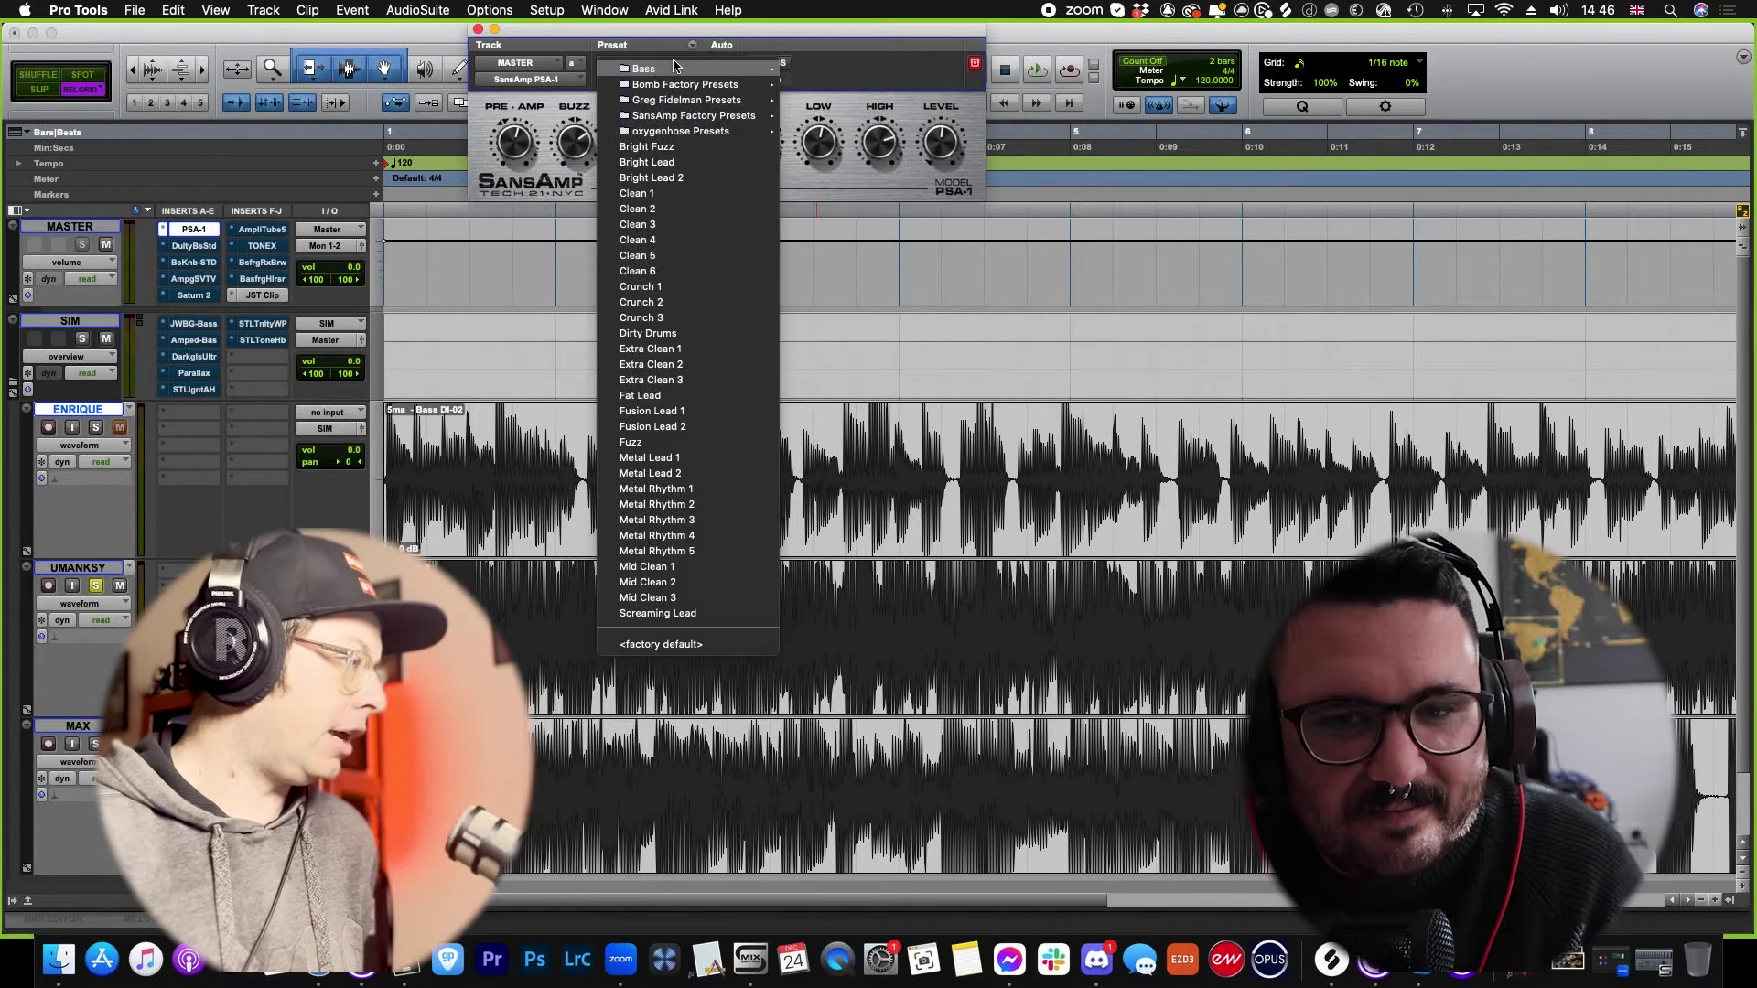
{"action": "mouse_move", "coordinate": [682, 66]}
{"action": "left_click", "coordinate": [828, 68]}
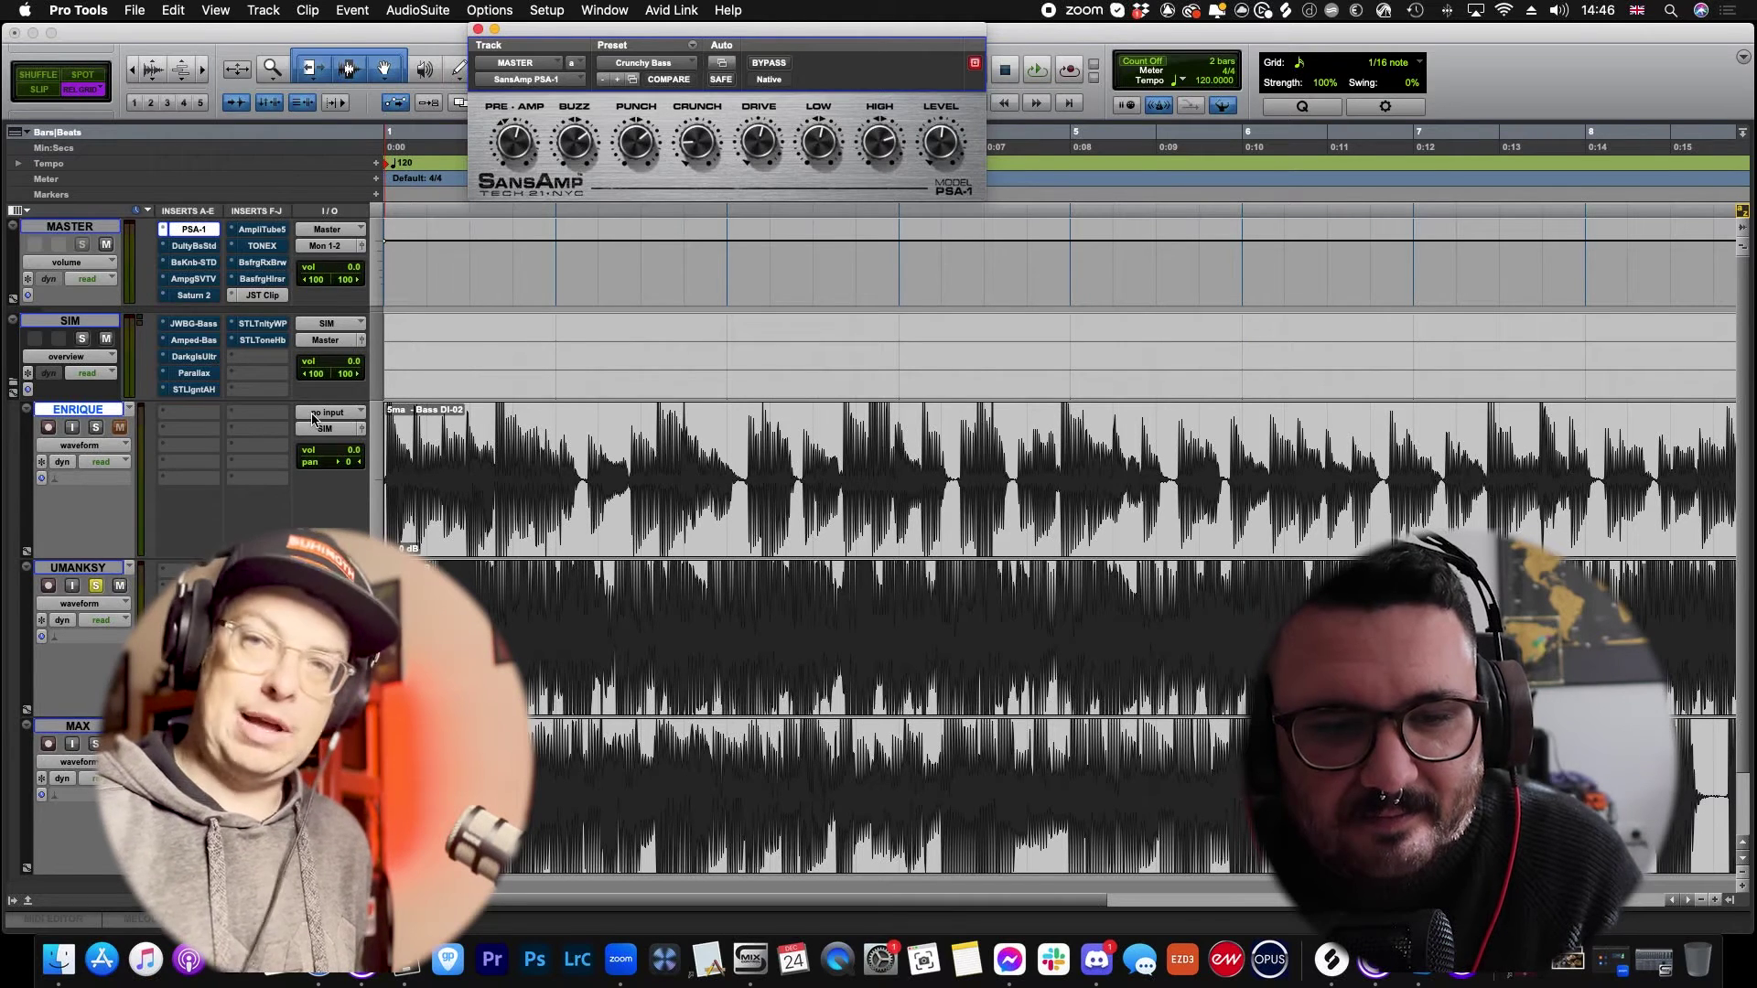
Step: Audition the three bass tracks through the SansAmp PSA-1 by soloing them in turn during playback
{"action": "left_click", "coordinate": [95, 427]}
{"action": "key", "text": "space"}
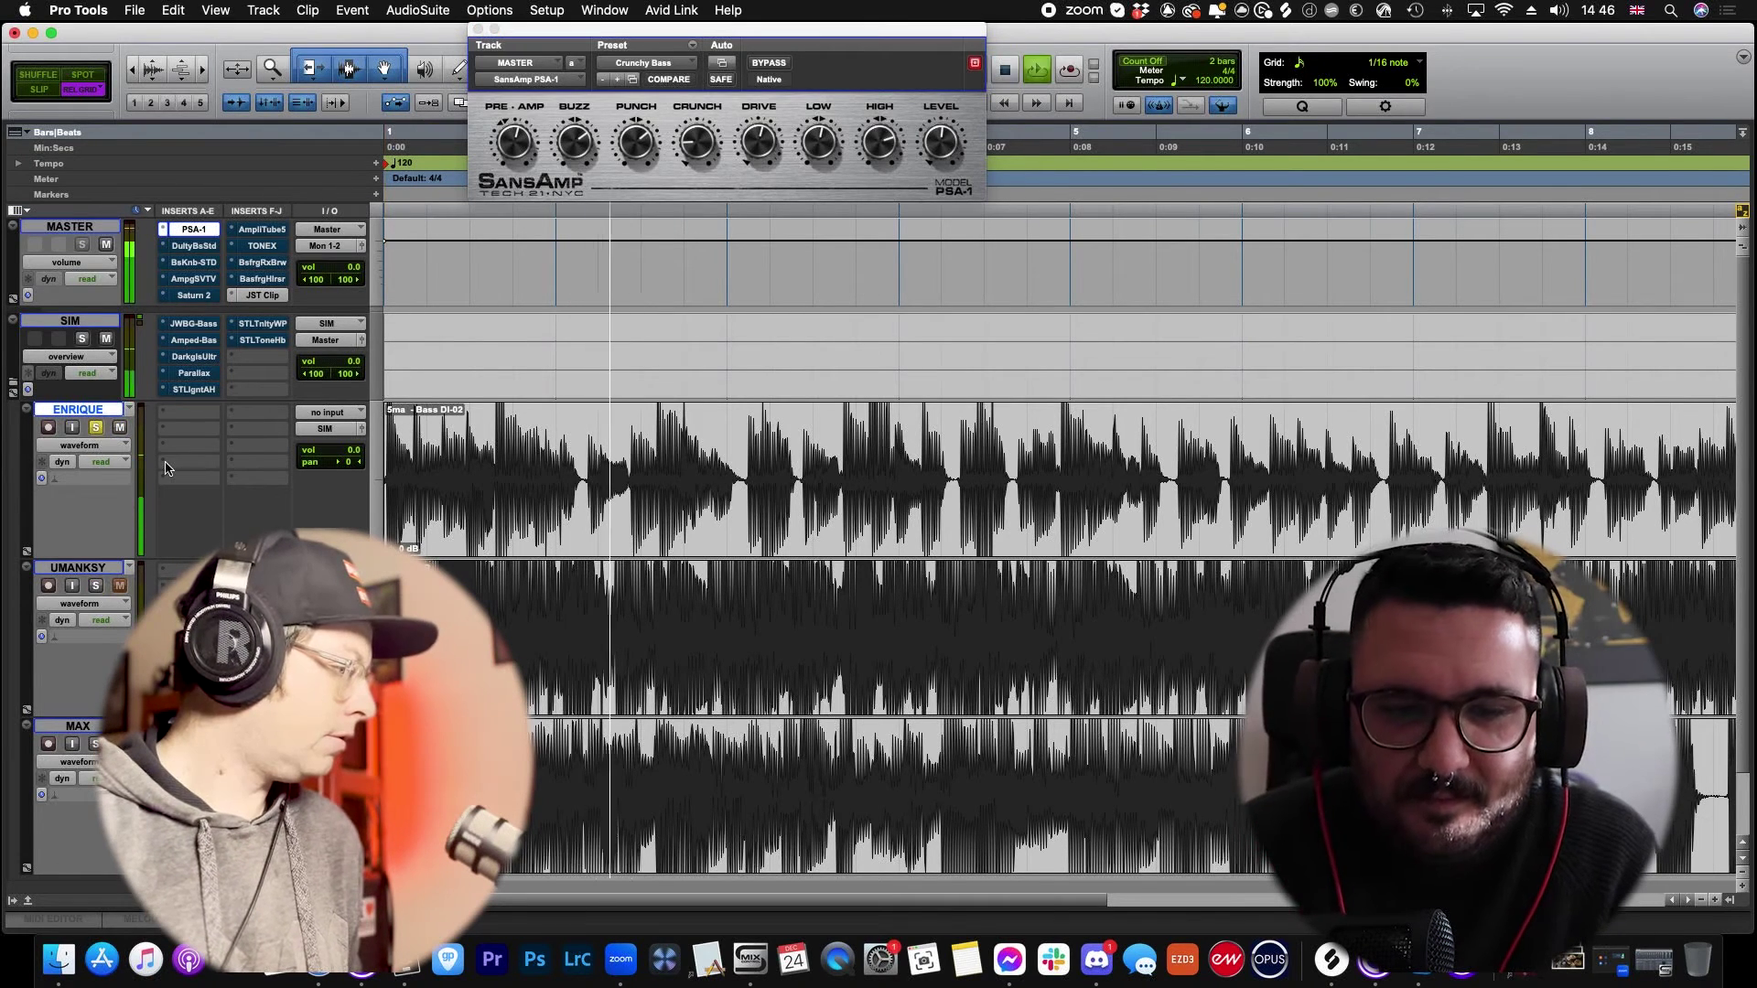
{"action": "left_click", "coordinate": [97, 586]}
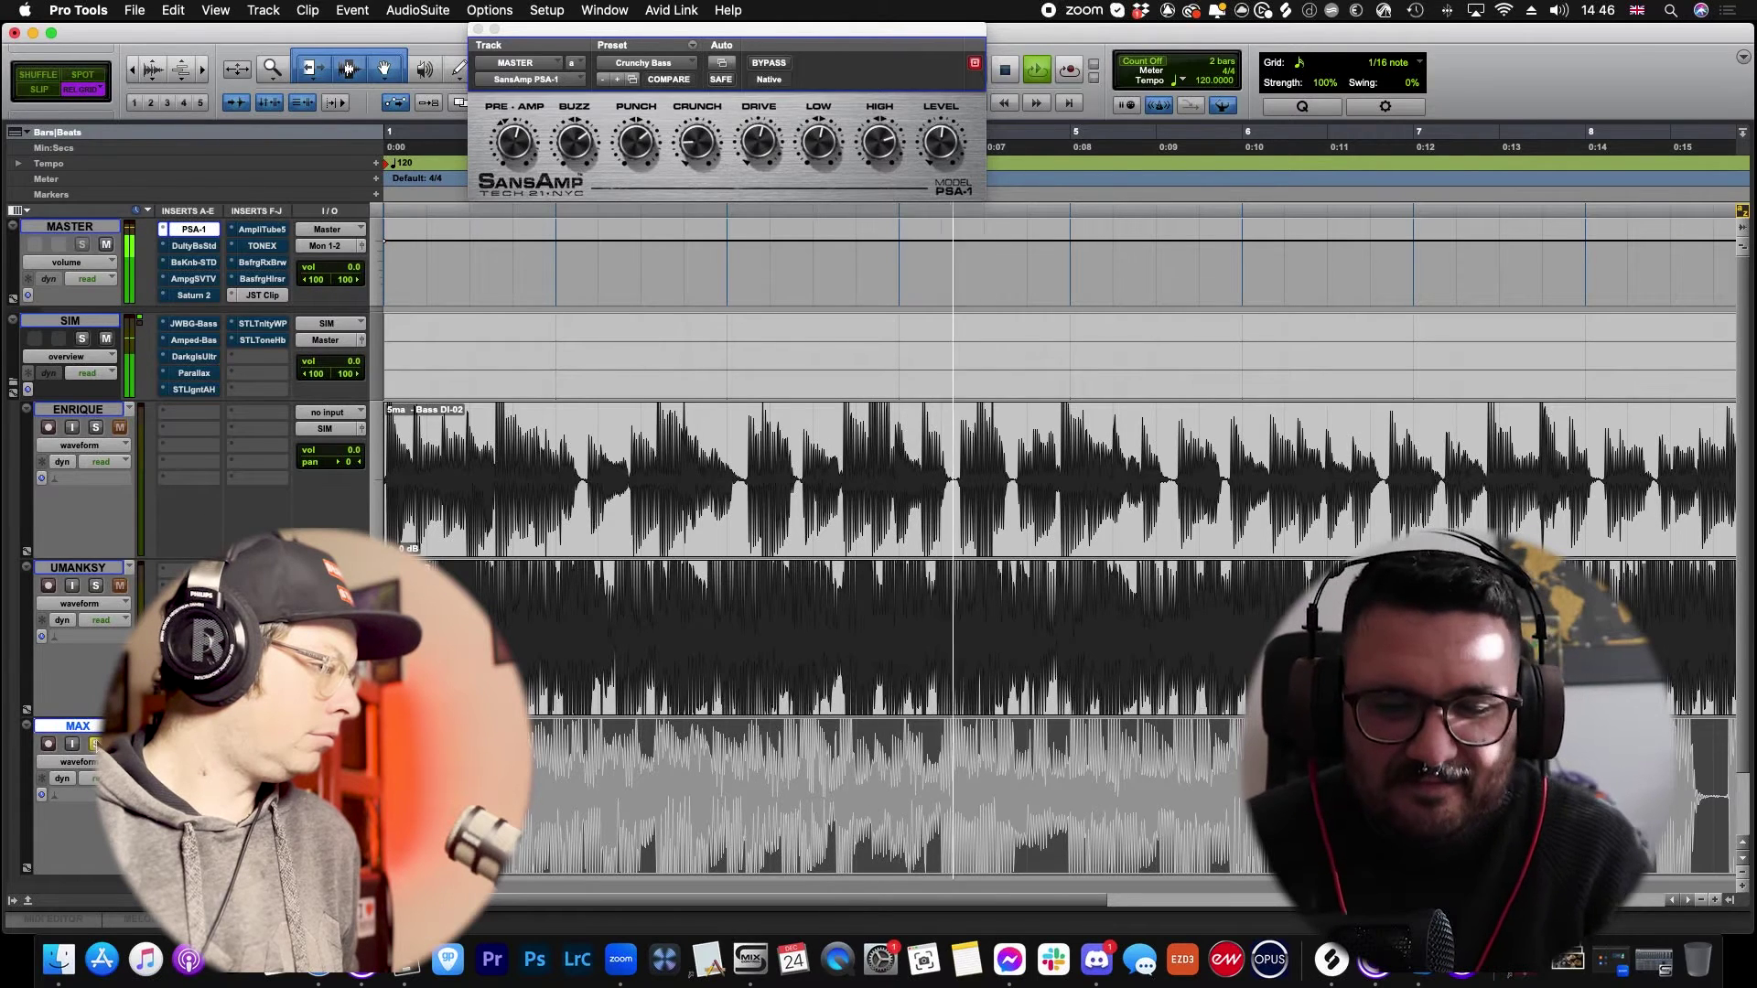
{"action": "key", "text": "space"}
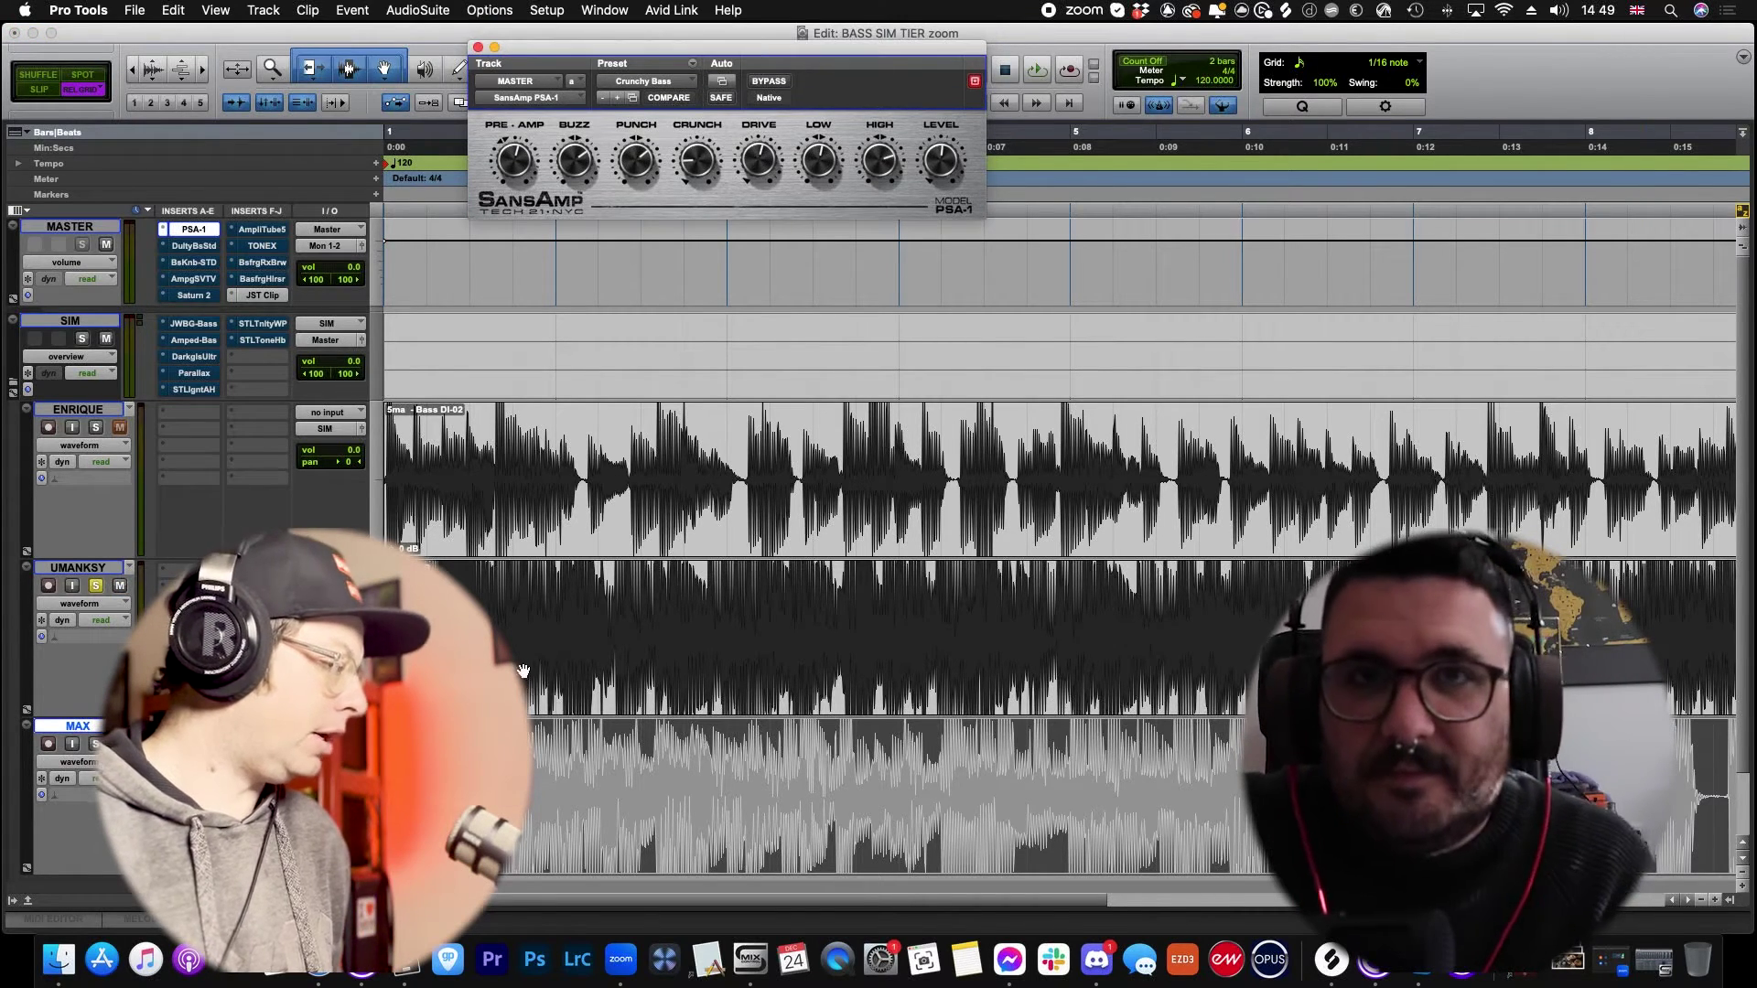
Step: Select the second bass track's clip and adjust the PSA-1's PRE-AMP knob while playing it back
{"action": "left_click", "coordinate": [562, 686]}
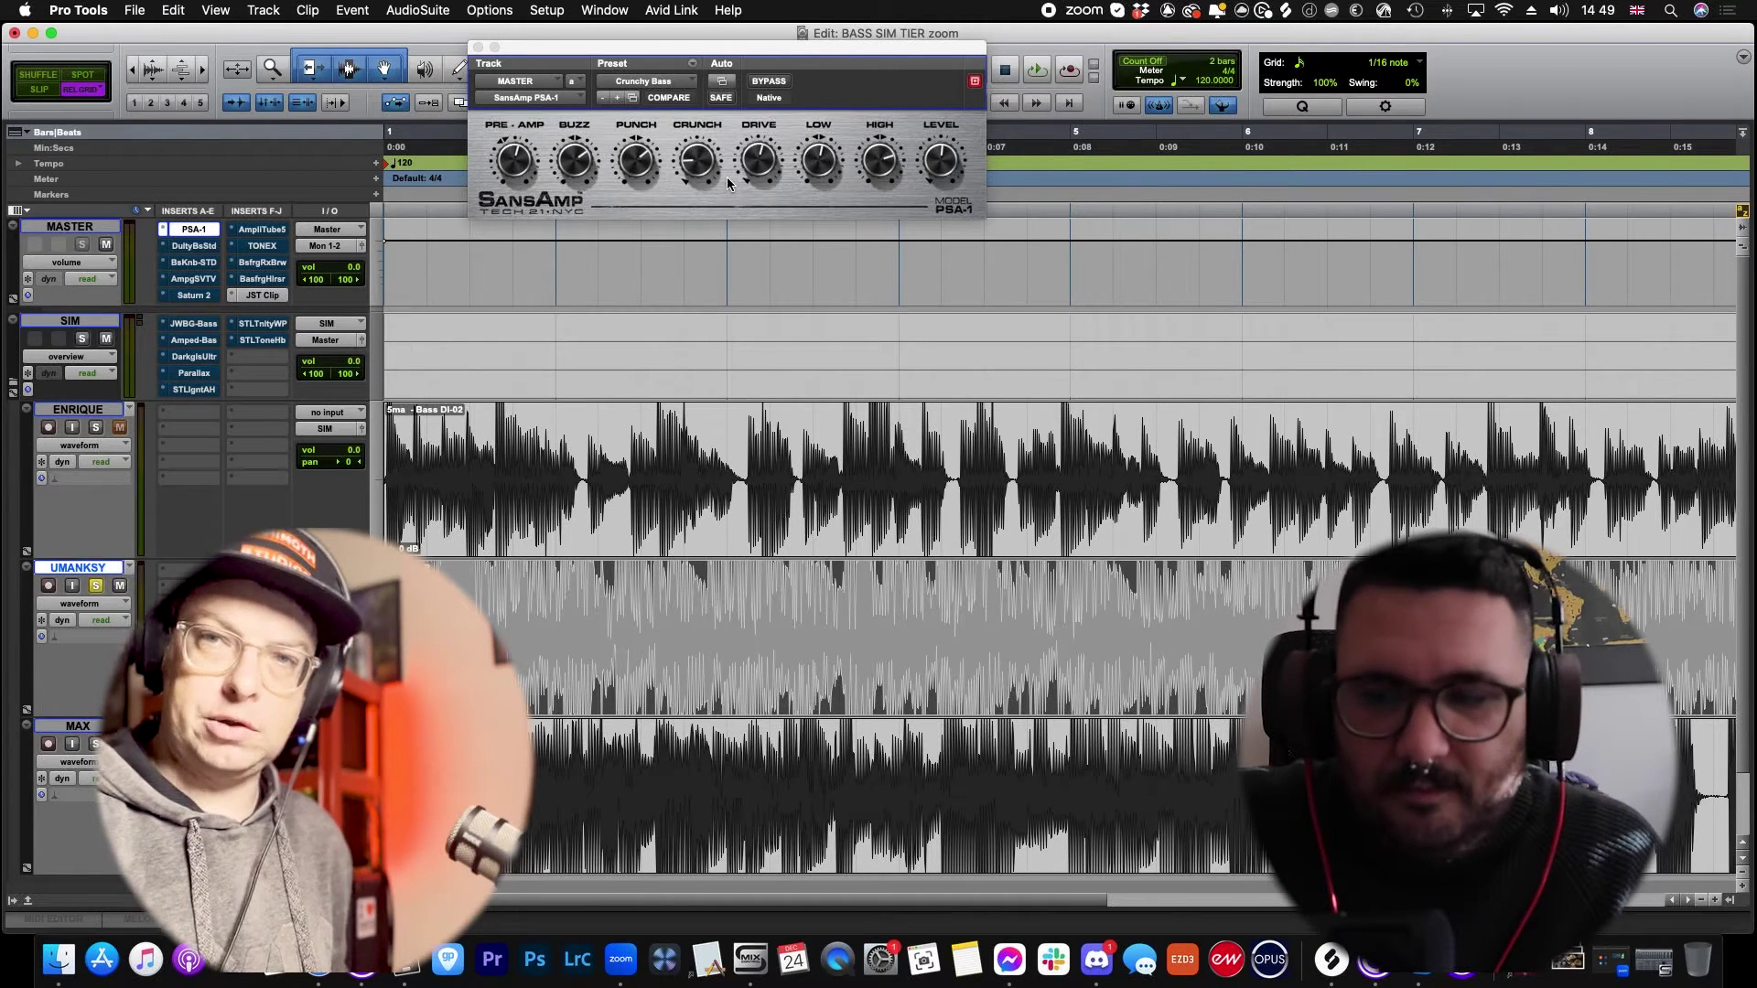
{"action": "key", "text": "space"}
{"action": "left_click_drag", "start_coordinate": [509, 150], "coordinate": [513, 272]}
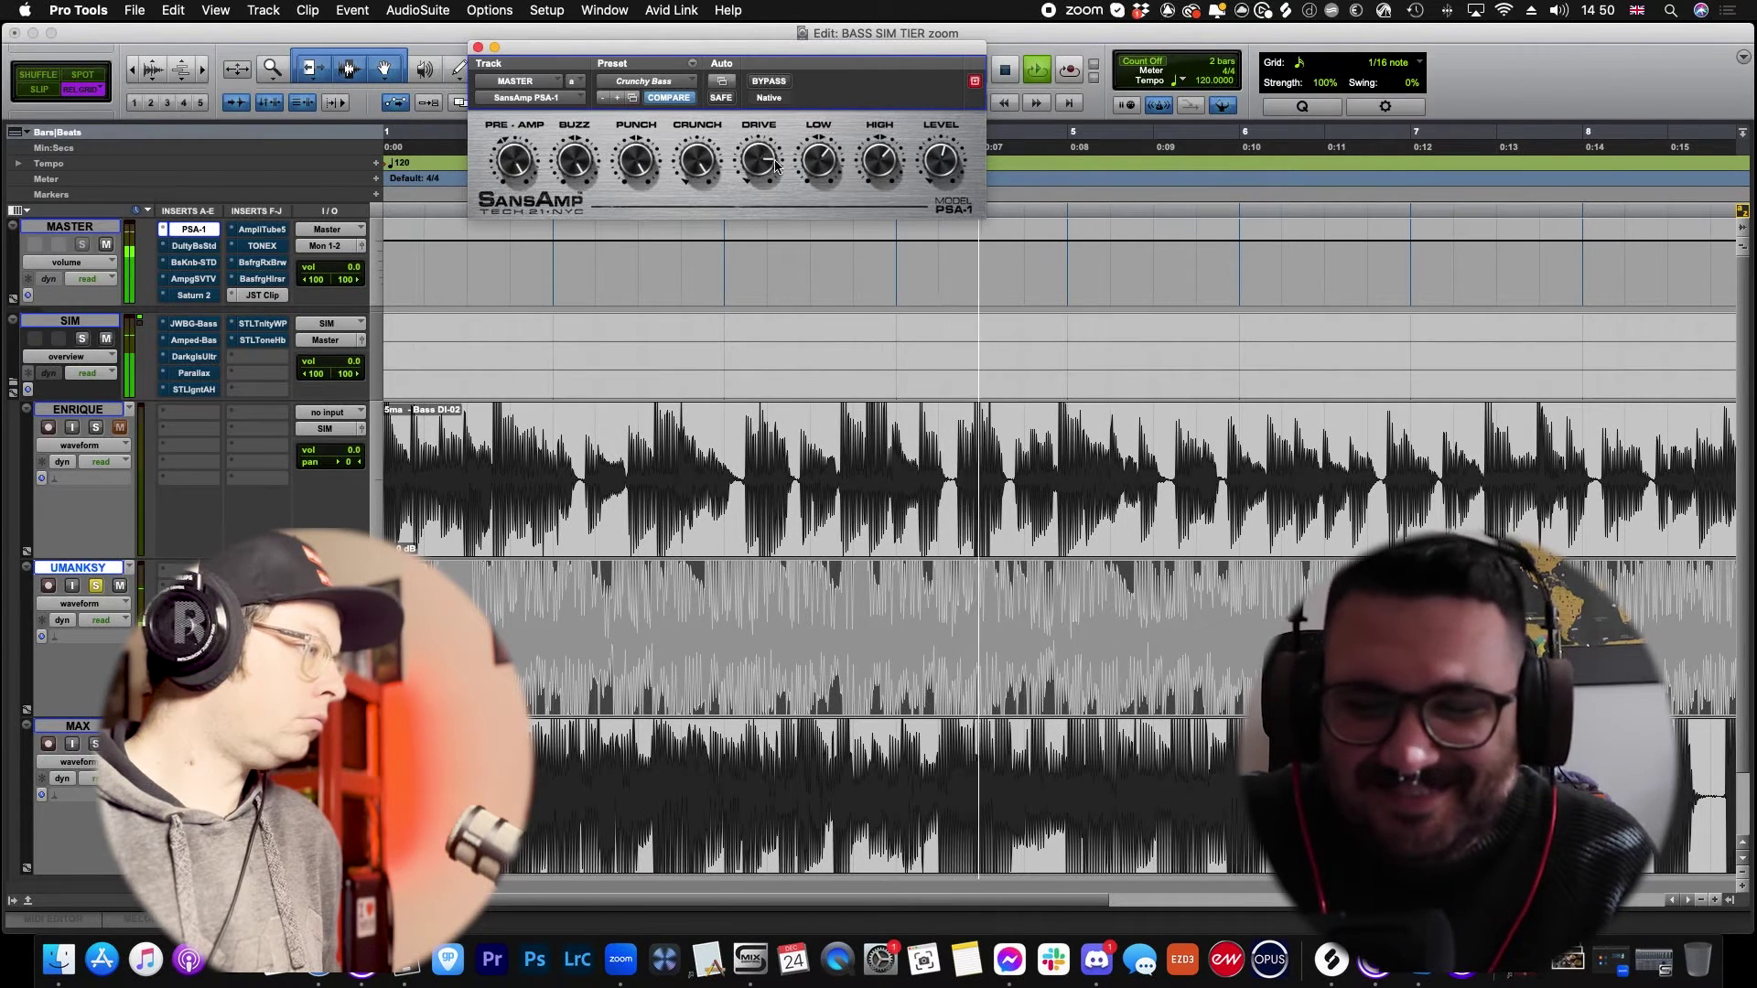
{"action": "key", "text": "space"}
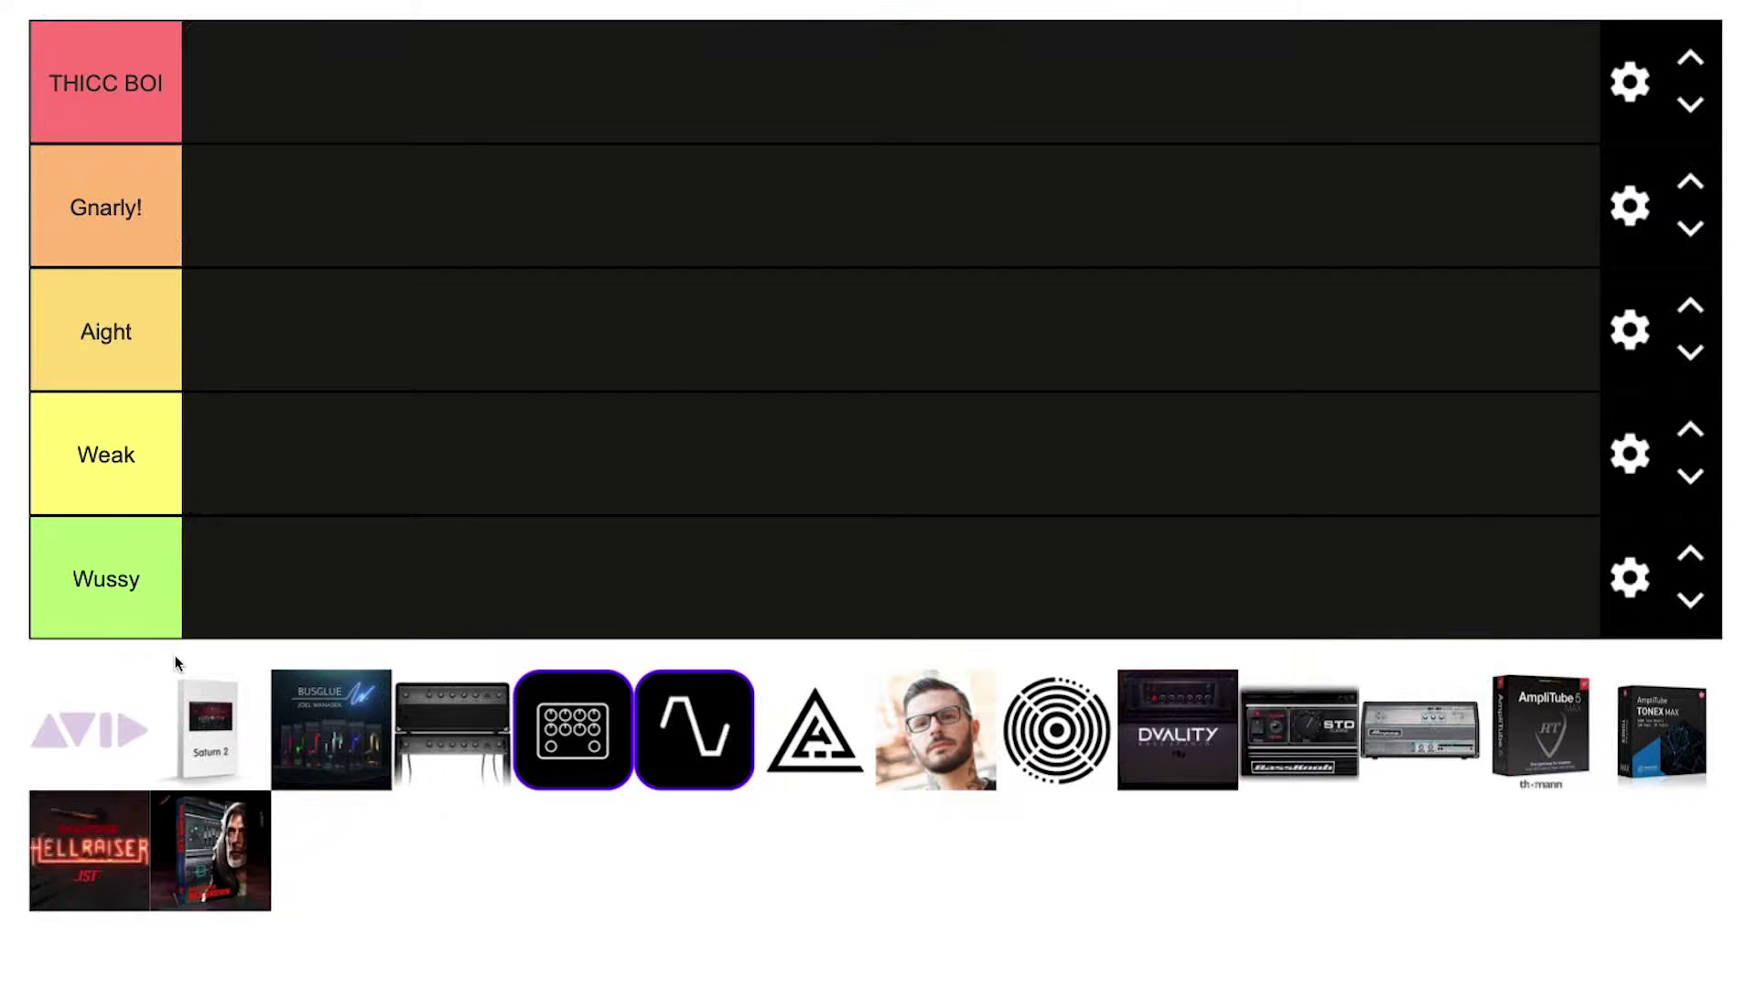
Step: Switch to the tier list and place the Avid plugin in the THICC BOI tier
{"action": "left_click_drag", "start_coordinate": [176, 657], "coordinate": [340, 569]}
{"action": "left_click_drag", "start_coordinate": [518, 454], "coordinate": [584, 117]}
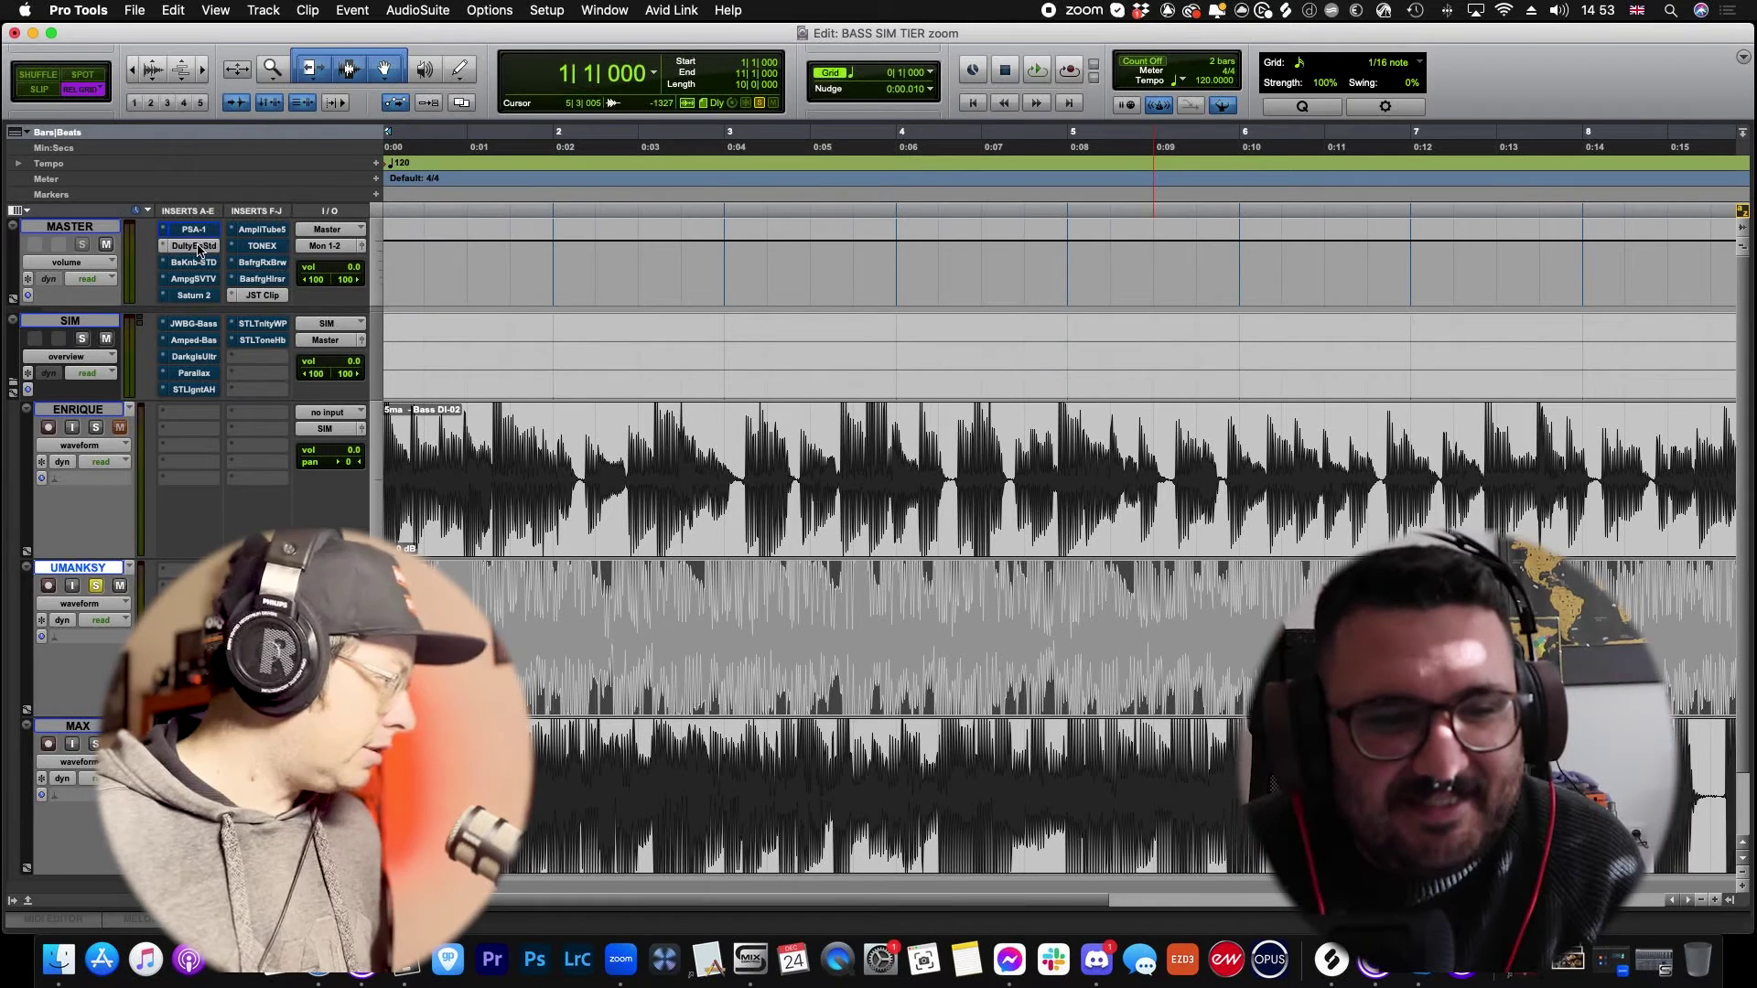
Step: Open the Duality Bass Studio insert on the MASTER track, look over its amp and drive sections, and adjust the Bass Drive's MIX knob
{"action": "left_click", "coordinate": [195, 246]}
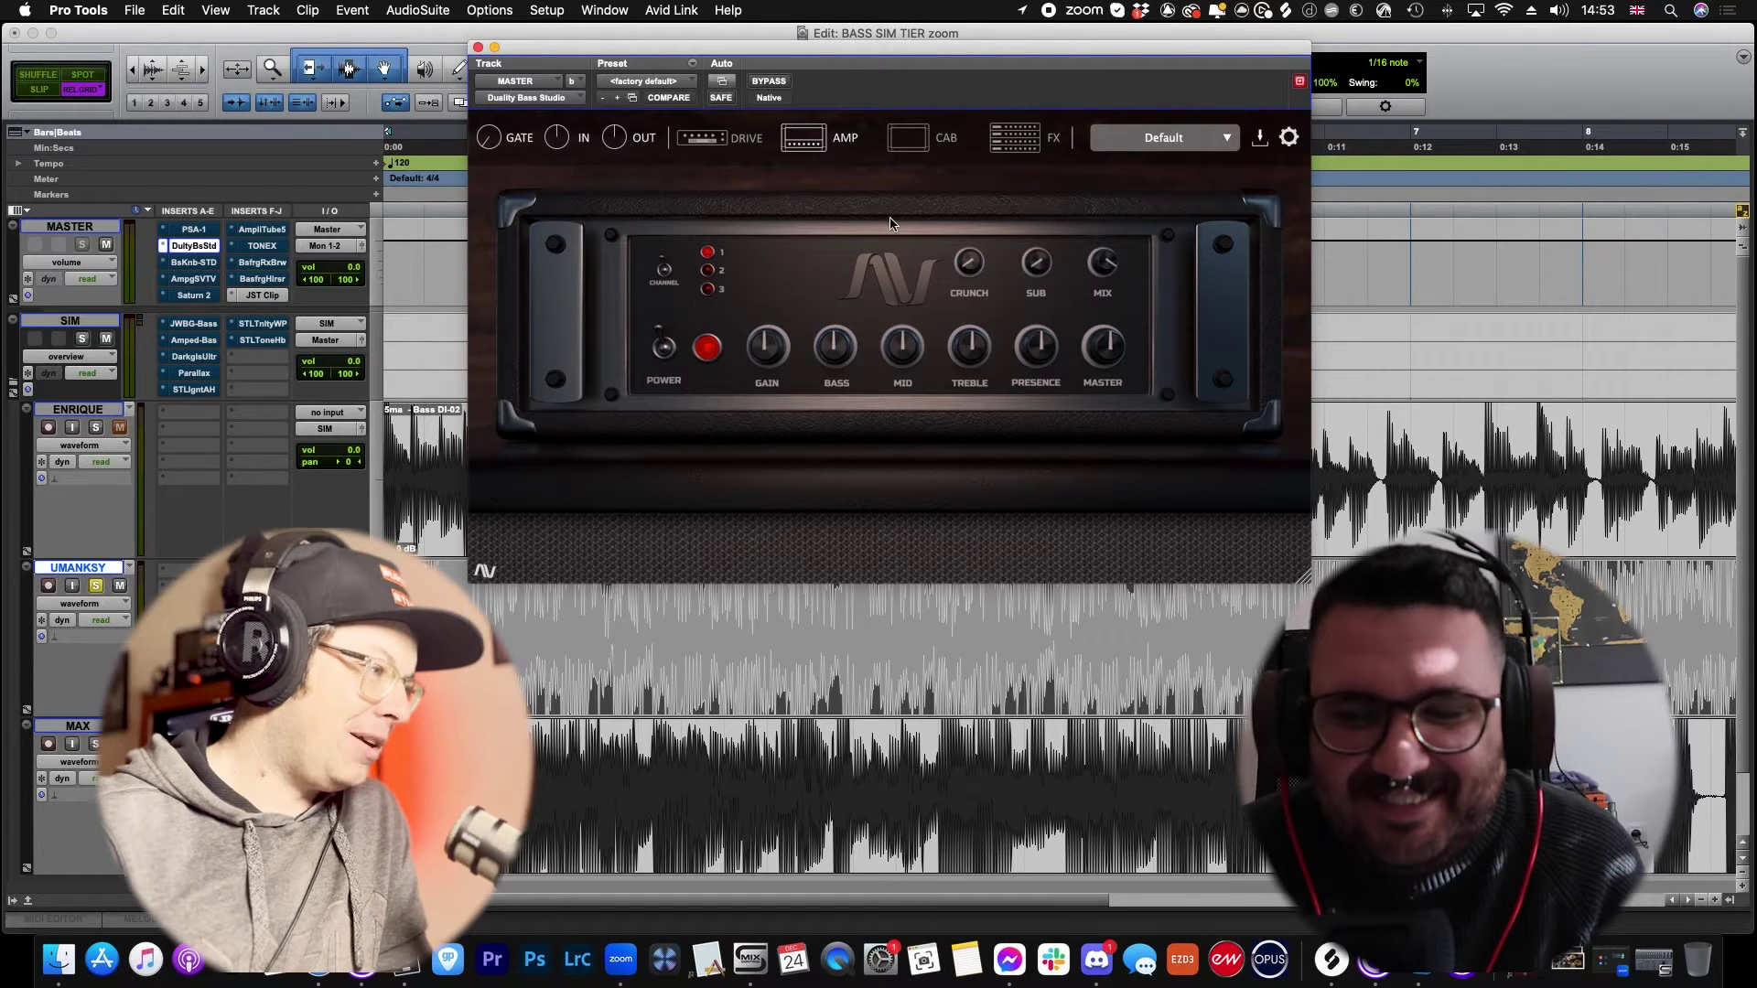
{"action": "left_click", "coordinate": [1228, 138]}
{"action": "left_click", "coordinate": [1228, 139]}
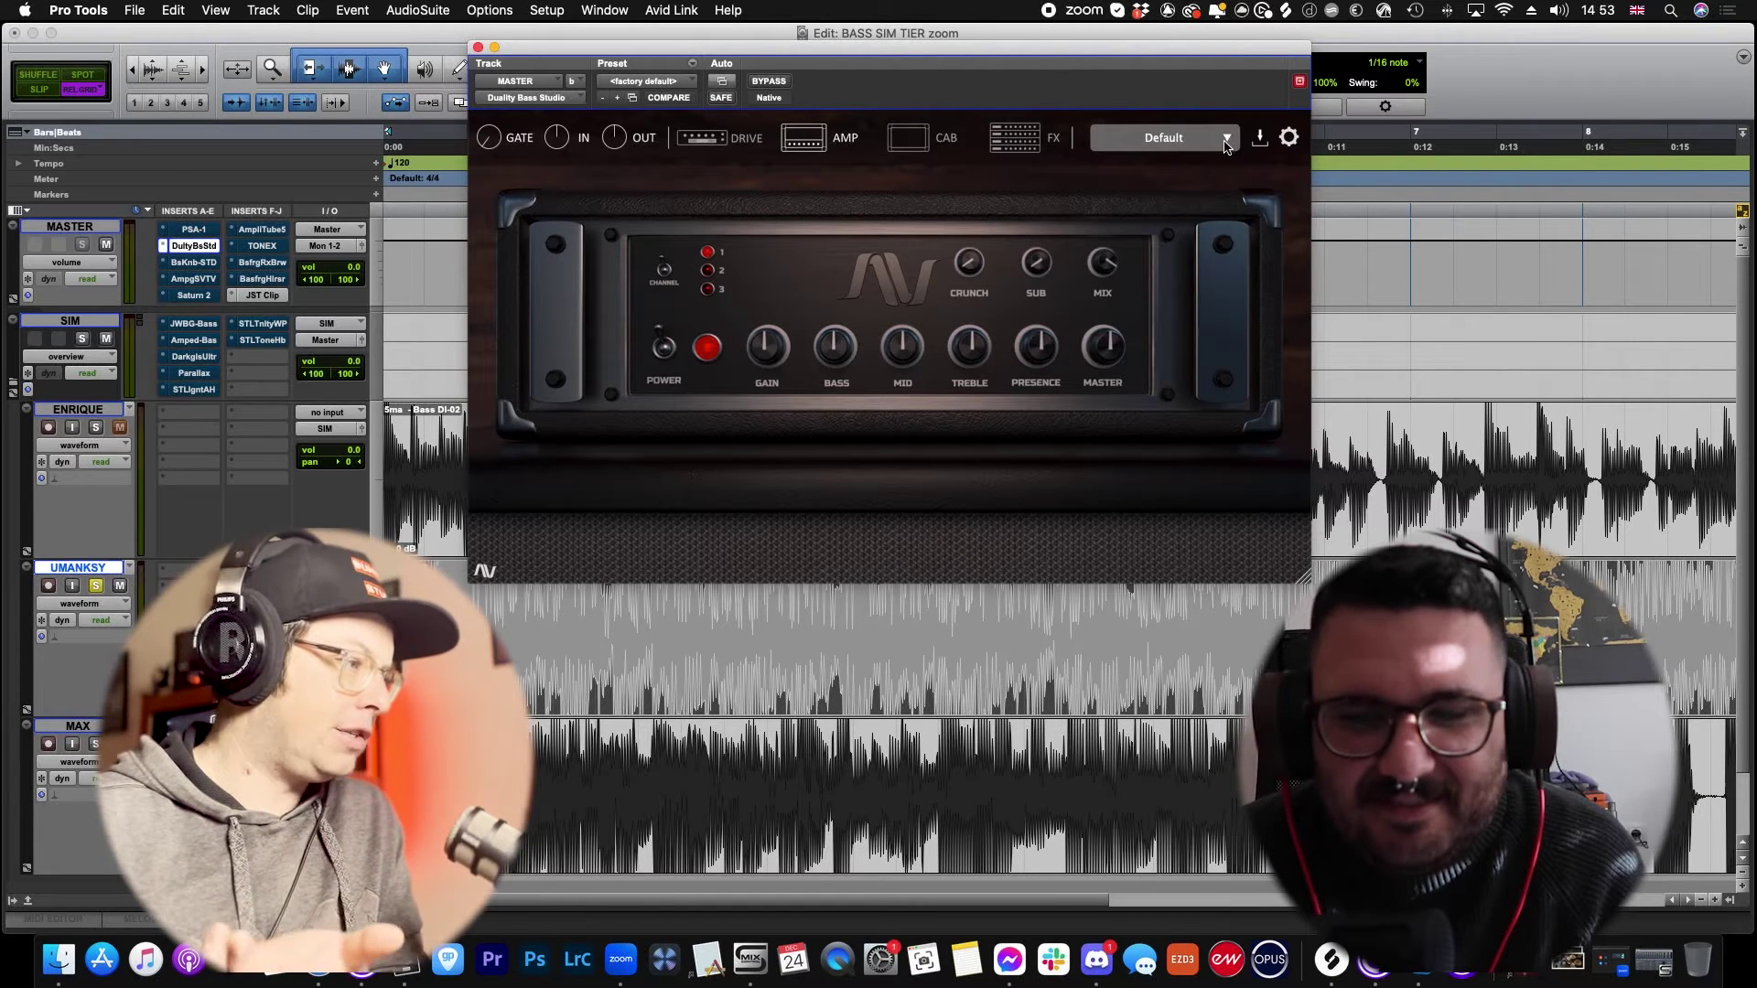
{"action": "left_click", "coordinate": [700, 138]}
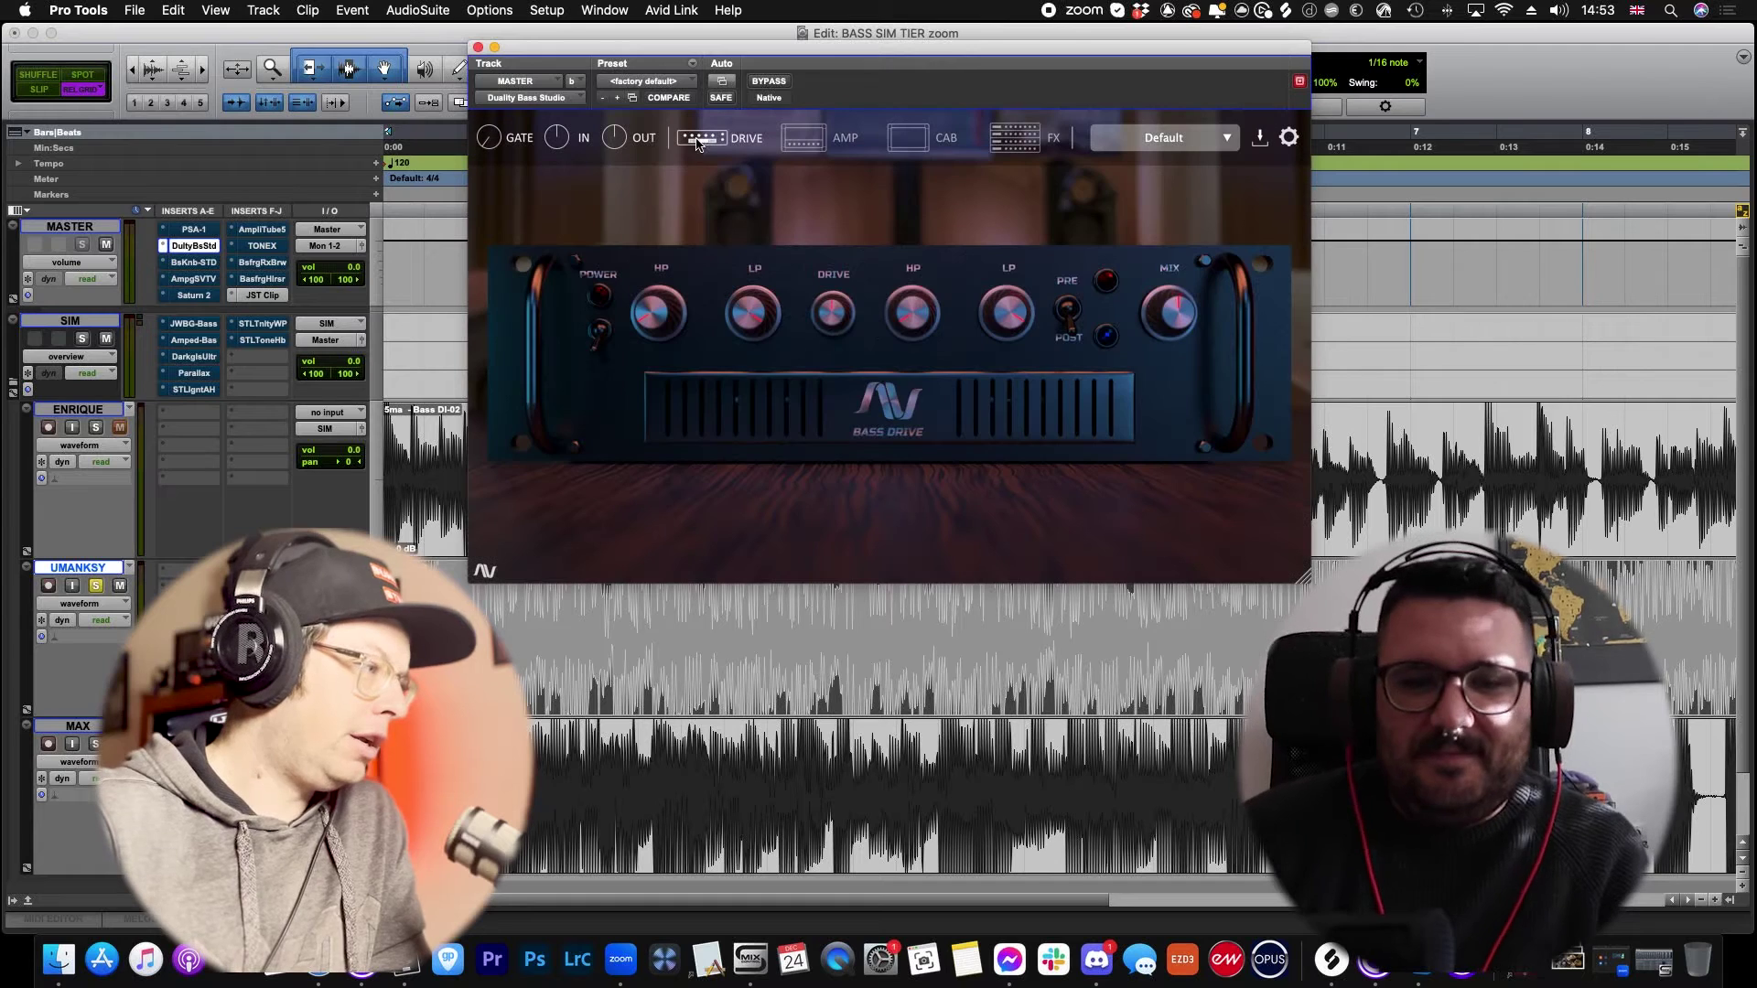
{"action": "left_click", "coordinate": [817, 148]}
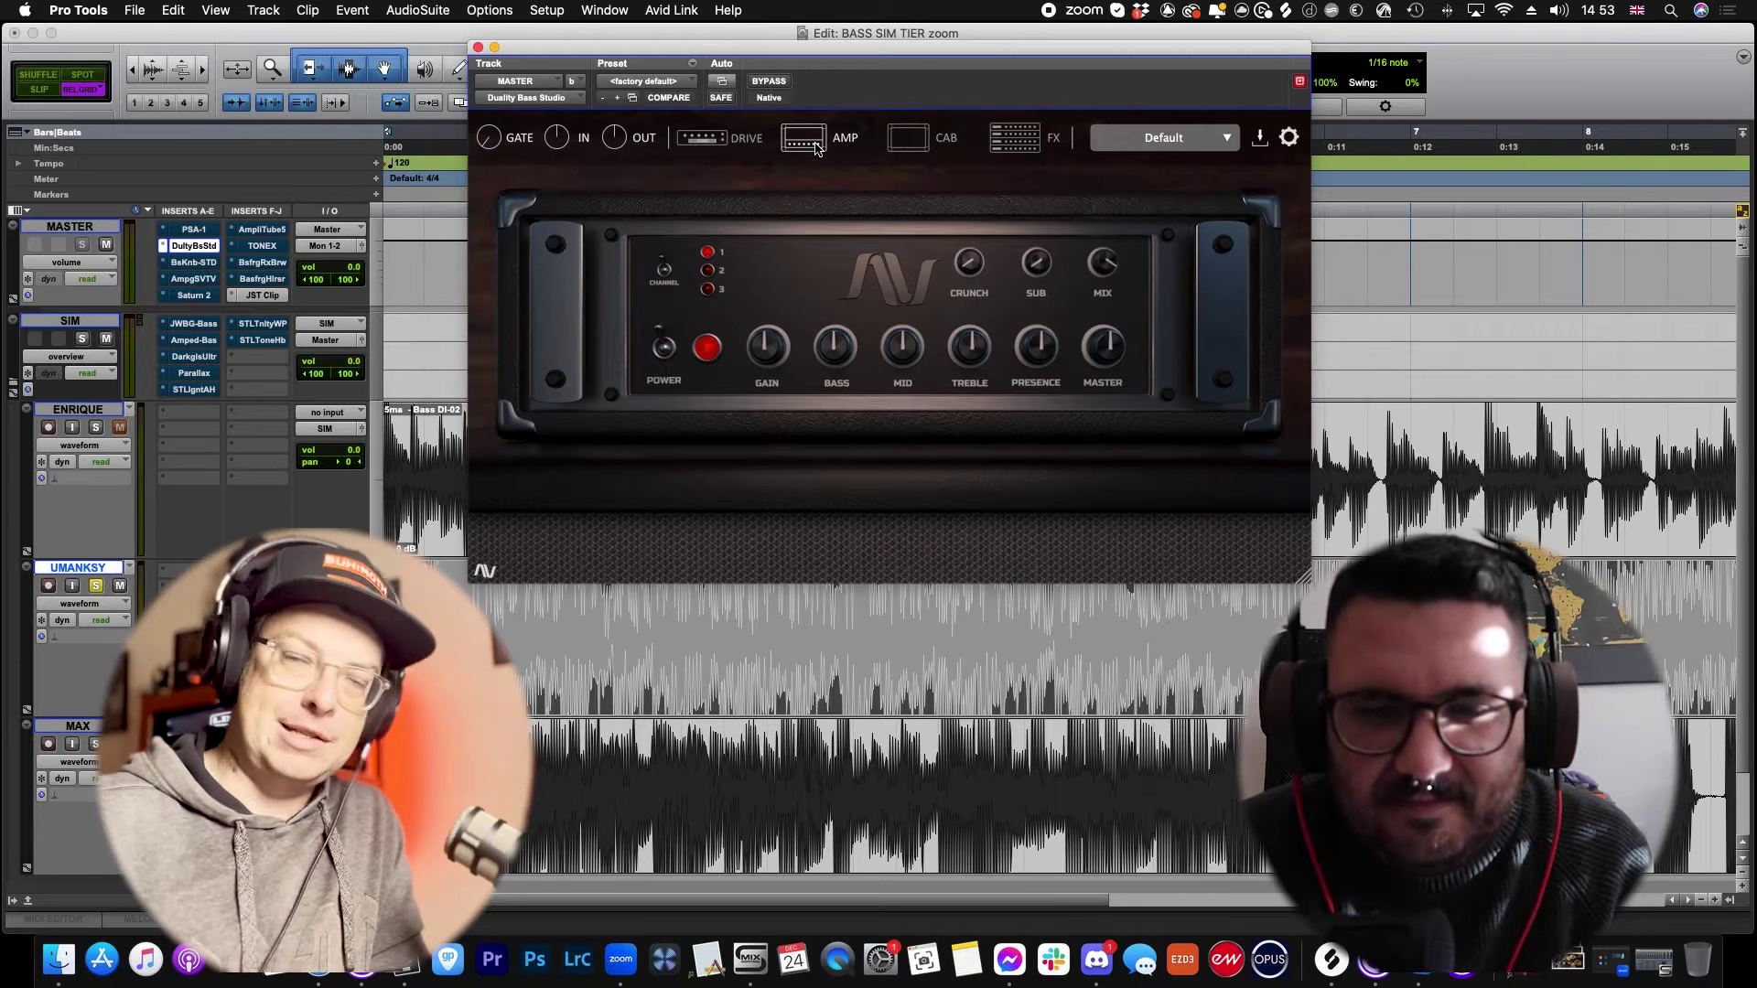
{"action": "left_click", "coordinate": [714, 139]}
{"action": "left_click_drag", "start_coordinate": [1206, 312], "coordinate": [1178, 398]}
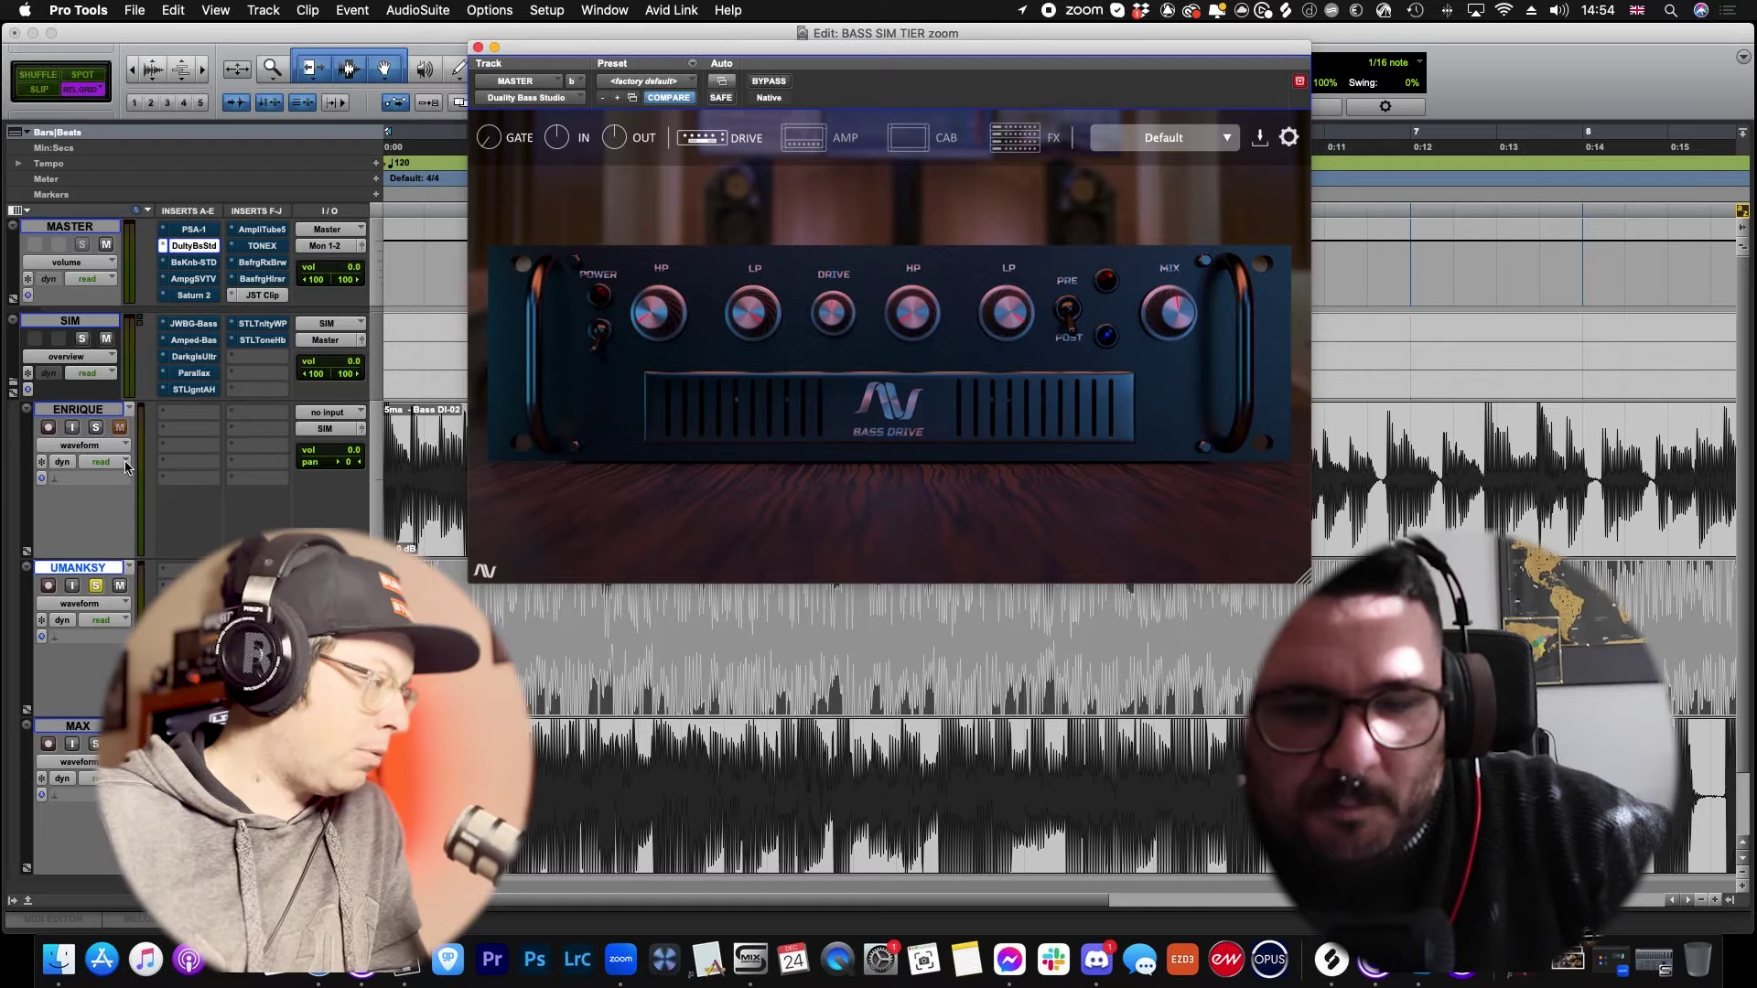
Step: Solo the first bass track in place of the second and start playback from the beginning
{"action": "left_click", "coordinate": [98, 430]}
{"action": "left_click", "coordinate": [98, 429]}
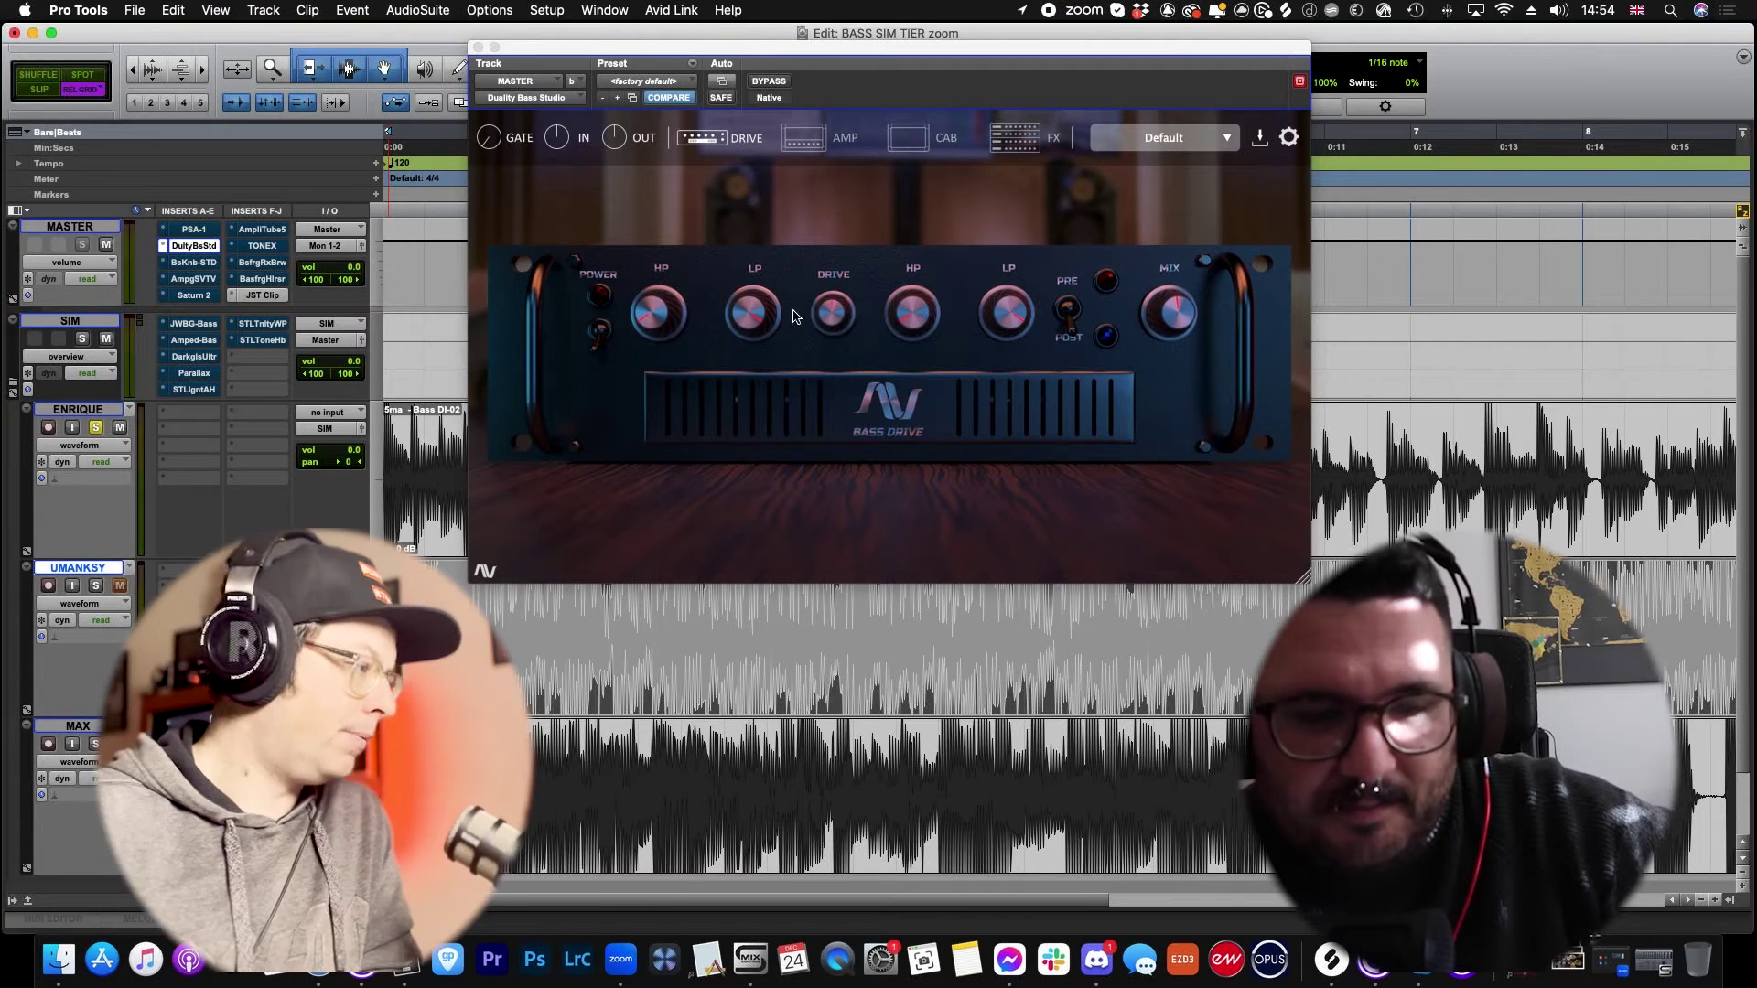
{"action": "key", "text": "space"}
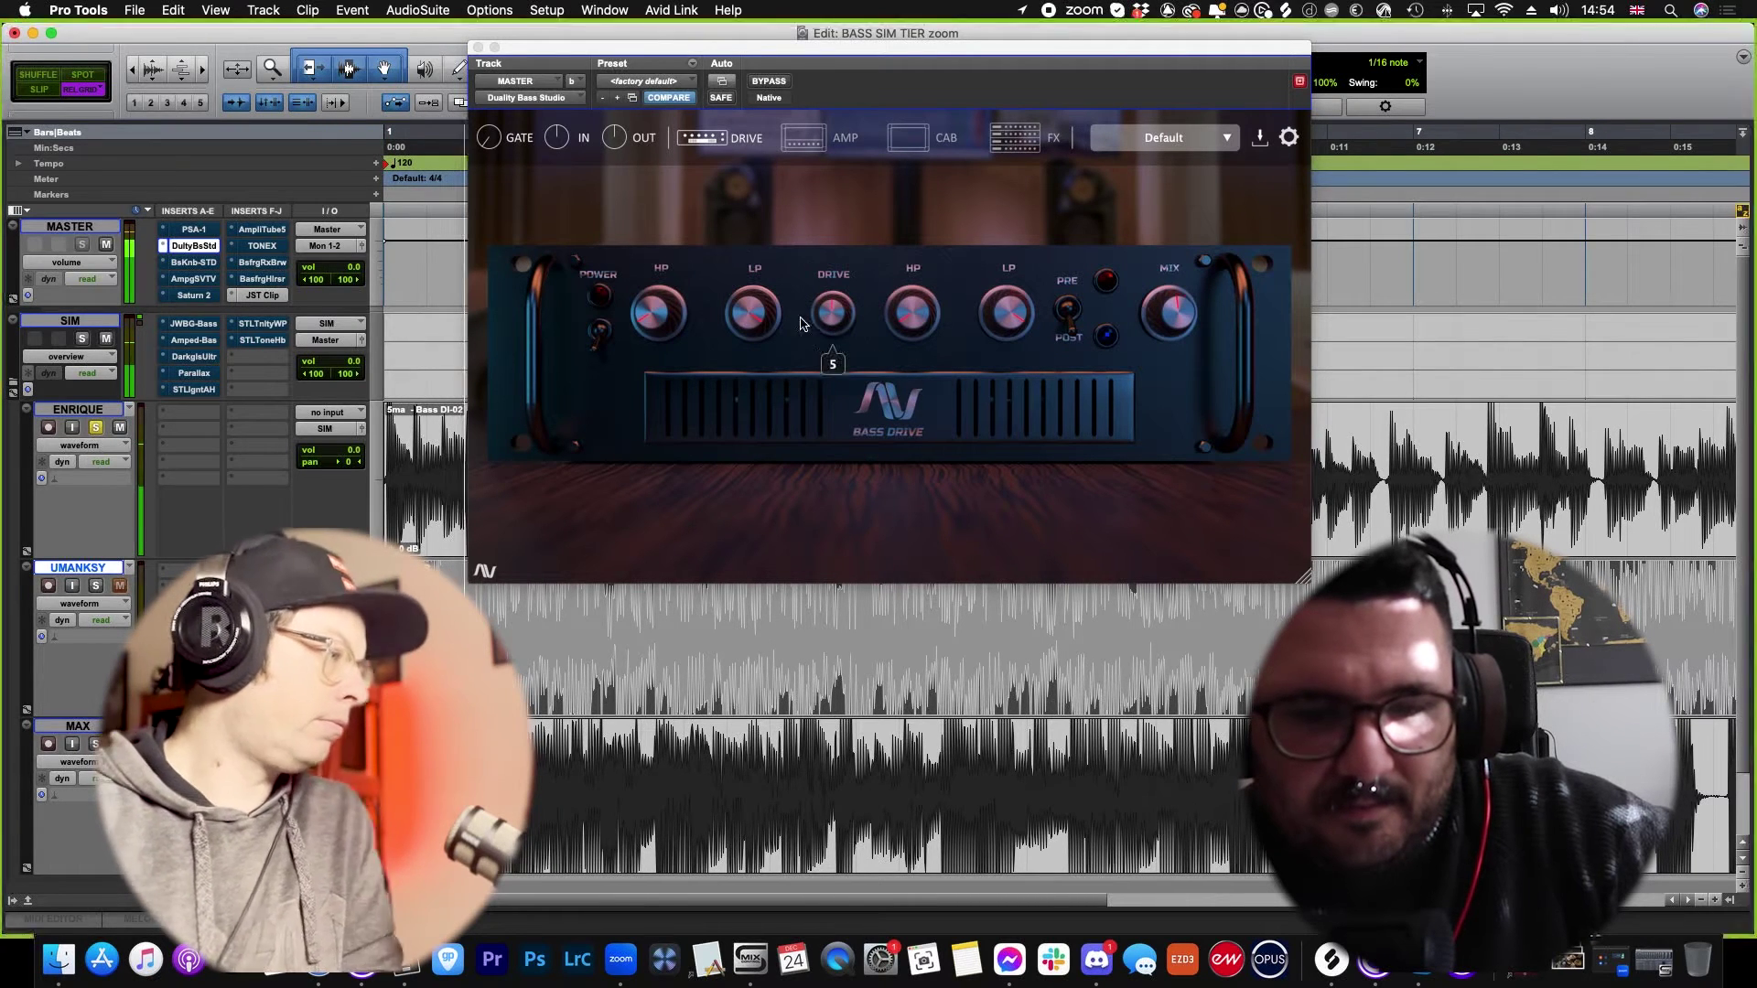
Step: Audition the Duality amp's channel 2 during playback, and leave the amp on channel 3
{"action": "left_click", "coordinate": [826, 154]}
{"action": "left_click", "coordinate": [824, 149]}
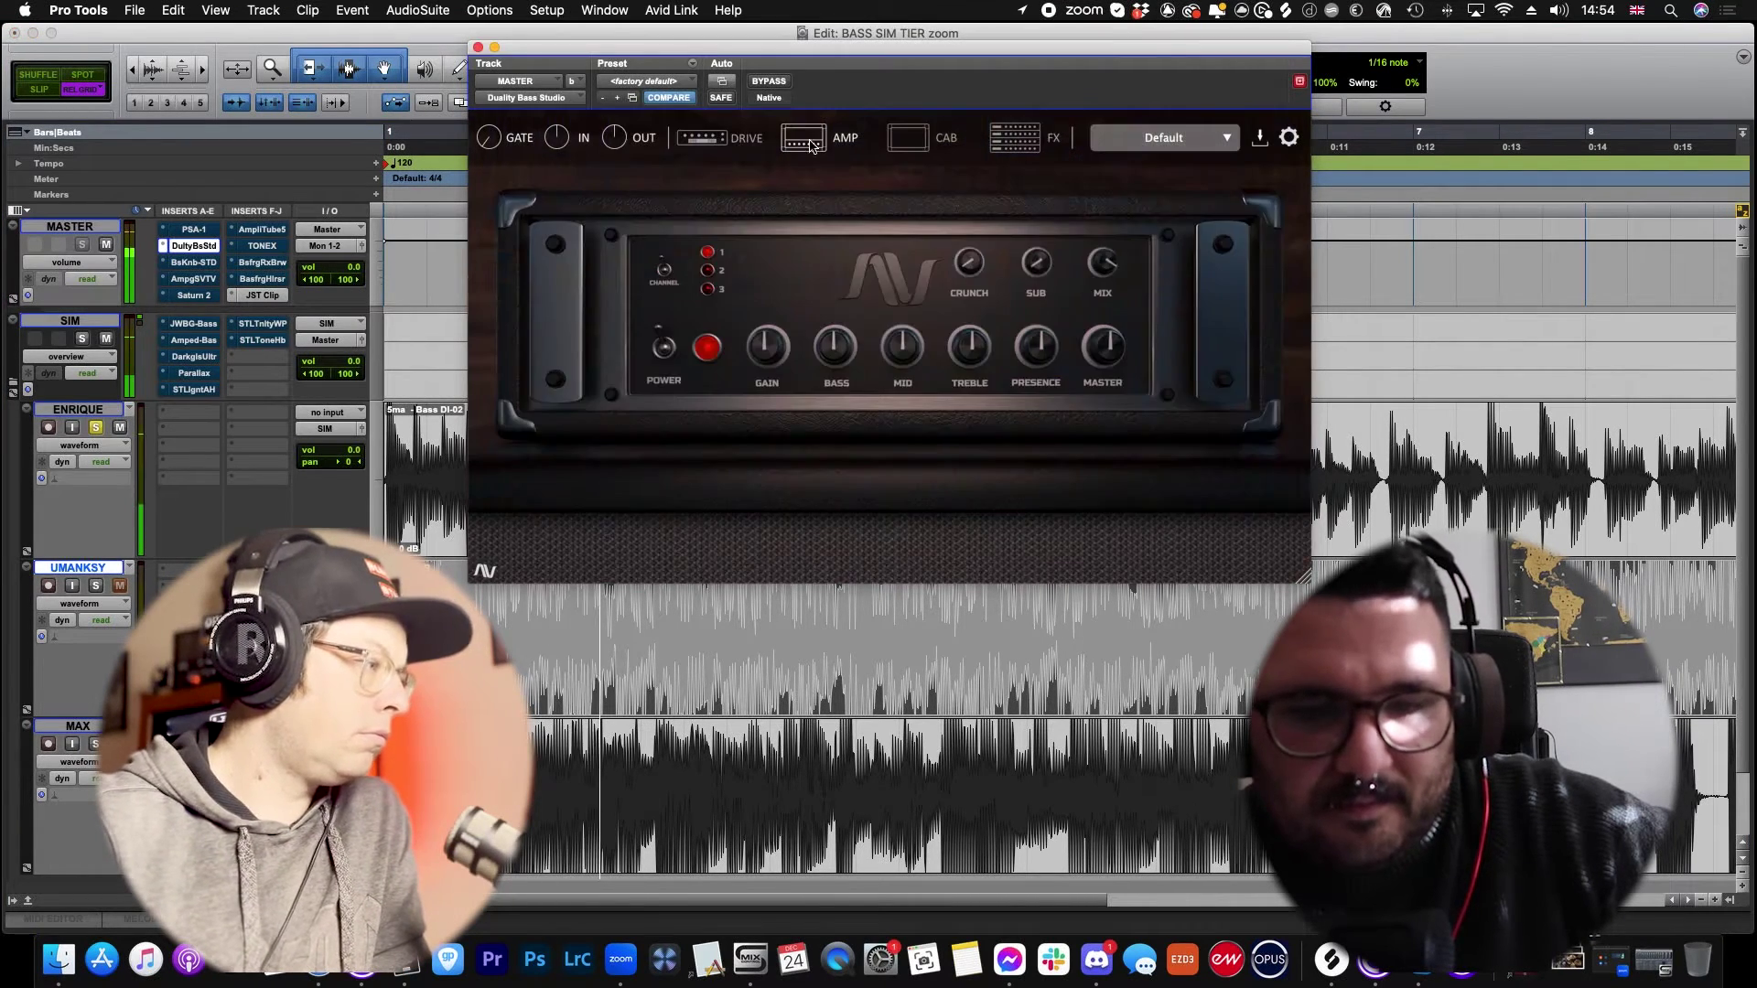
{"action": "left_click", "coordinate": [709, 272]}
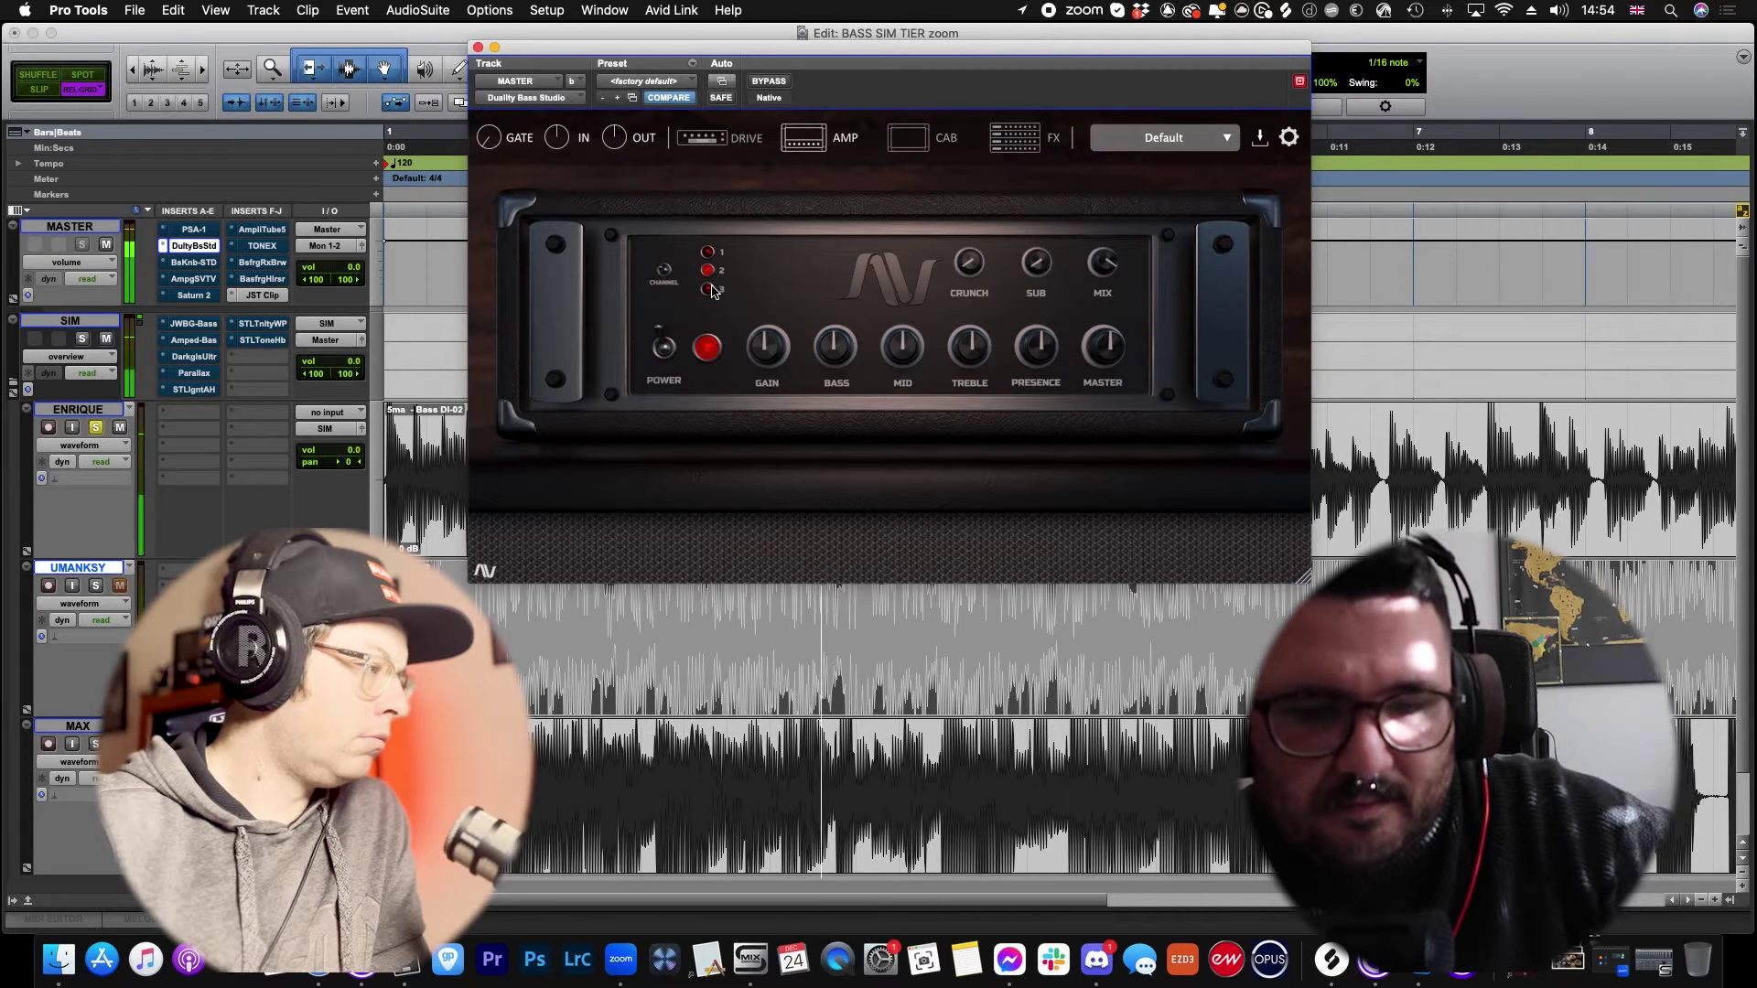
{"action": "left_click", "coordinate": [710, 290]}
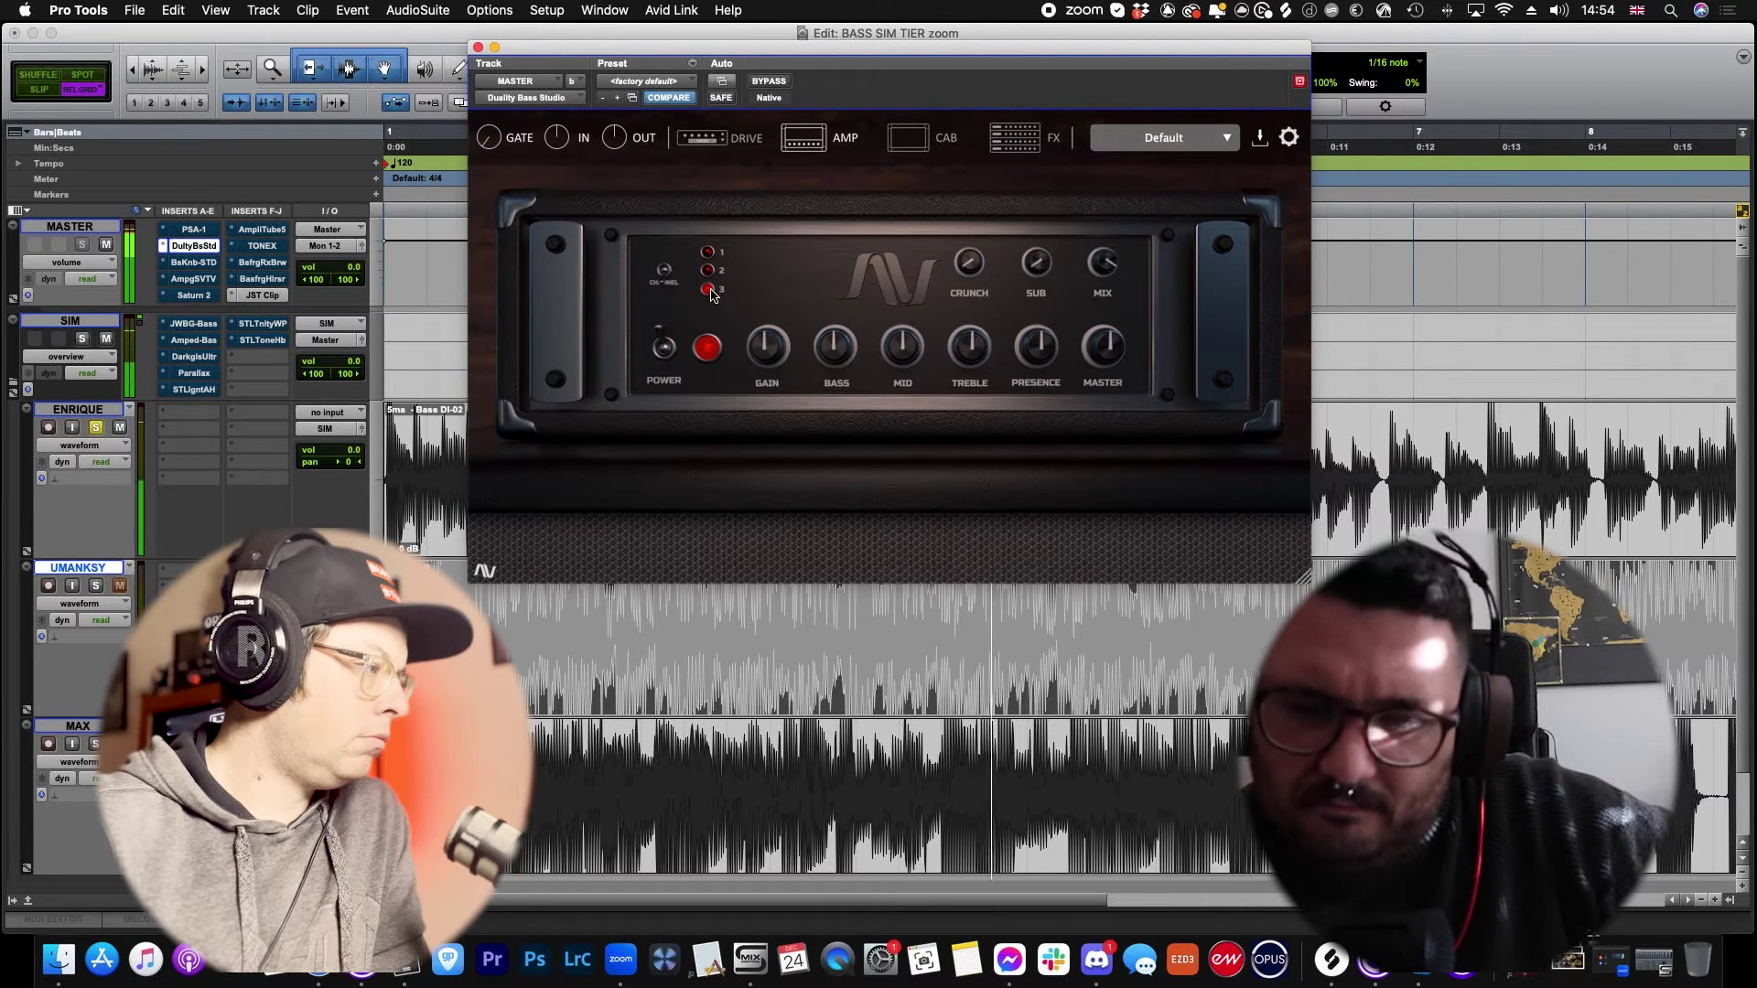
Step: Power on the Bass Drive, choose the Metal Stack drive type and set DRIVE to 7
{"action": "left_click", "coordinate": [720, 137]}
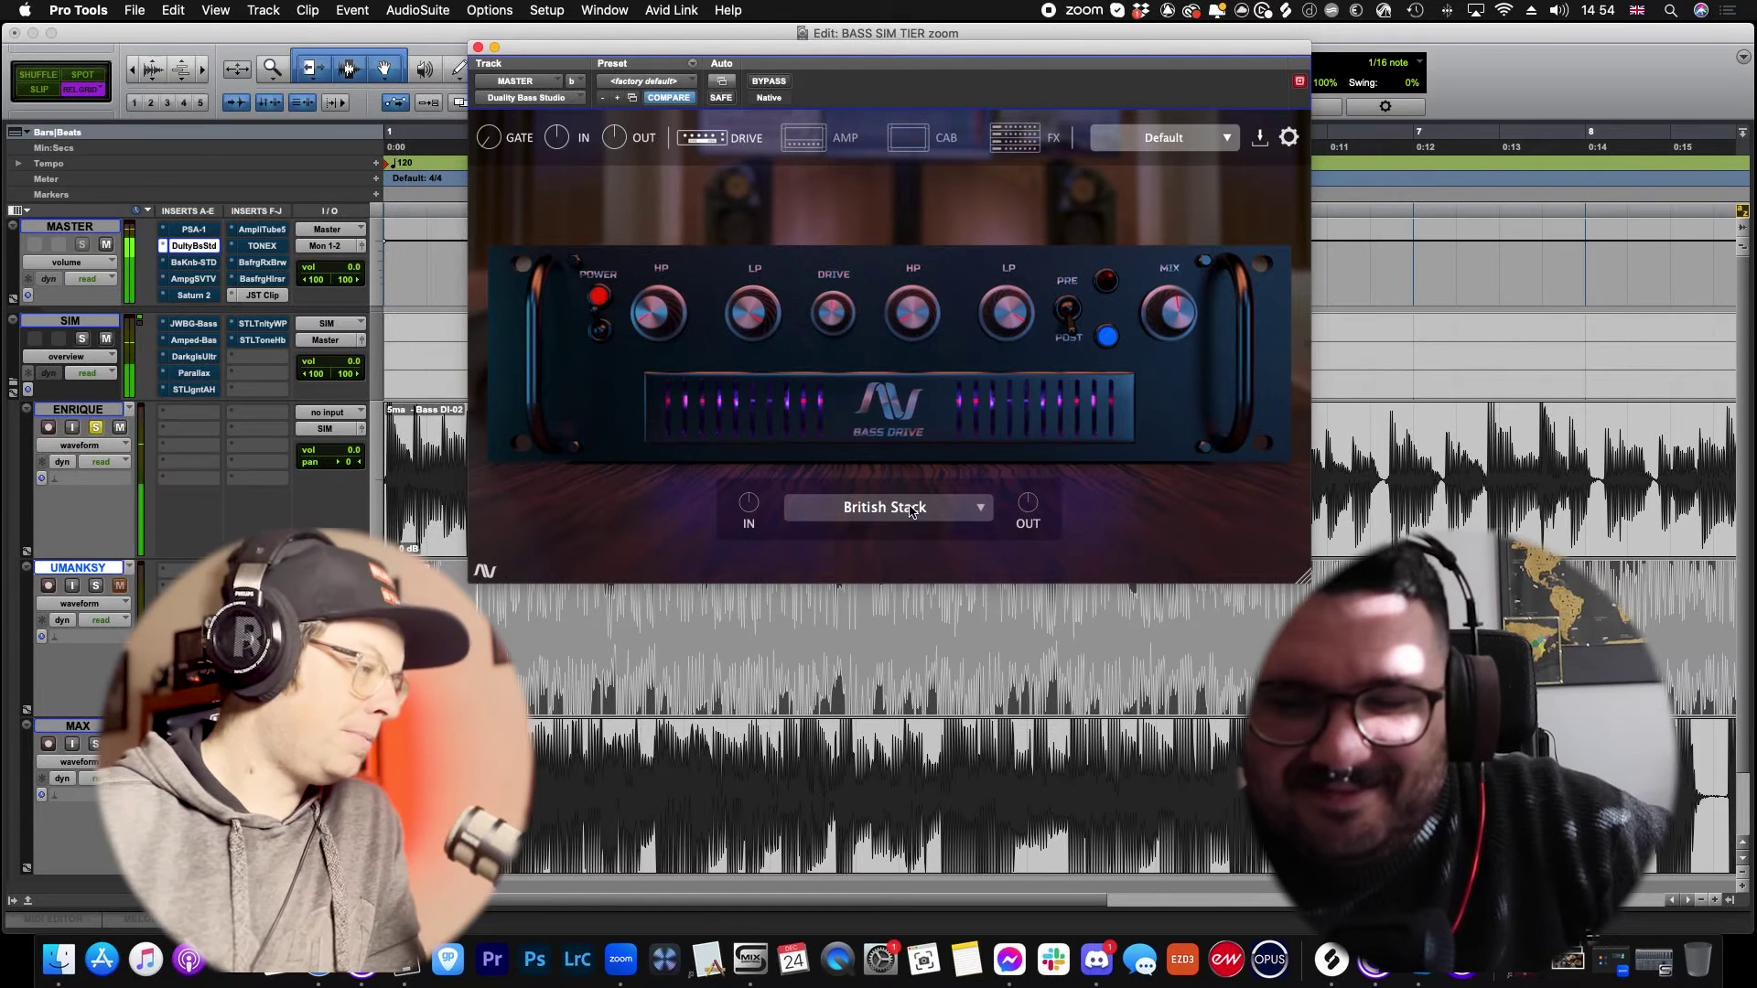
{"action": "left_click", "coordinate": [956, 512]}
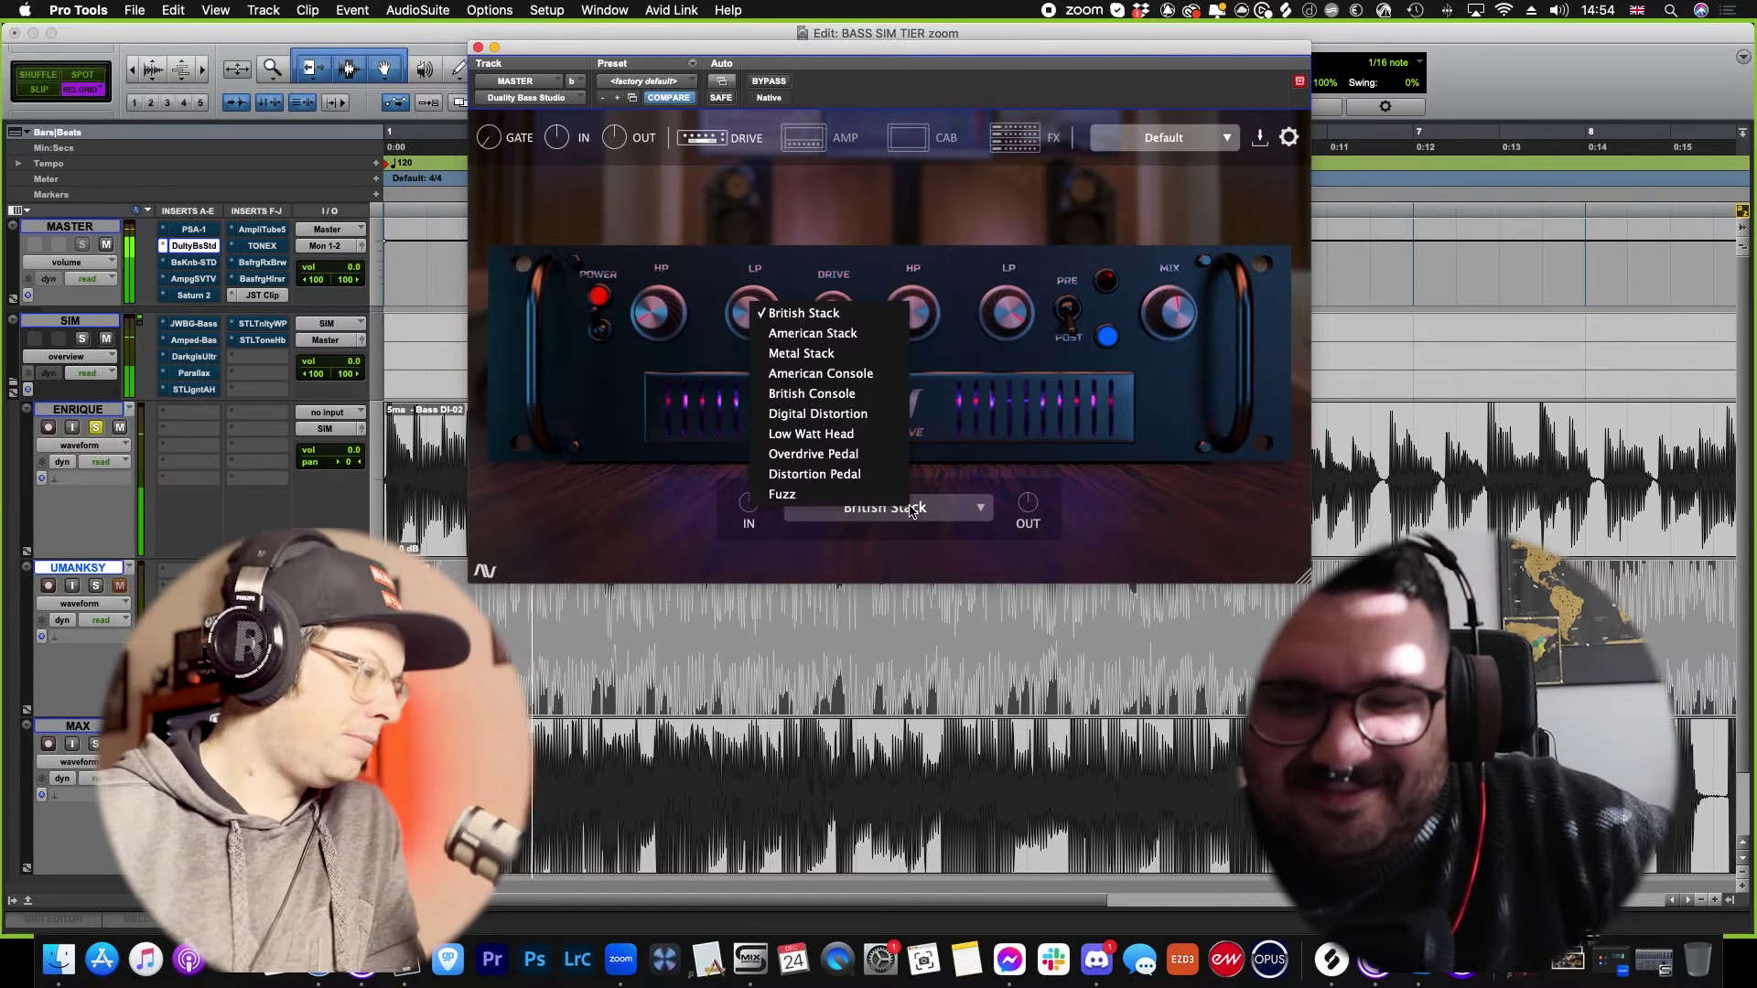
{"action": "left_click", "coordinate": [828, 354]}
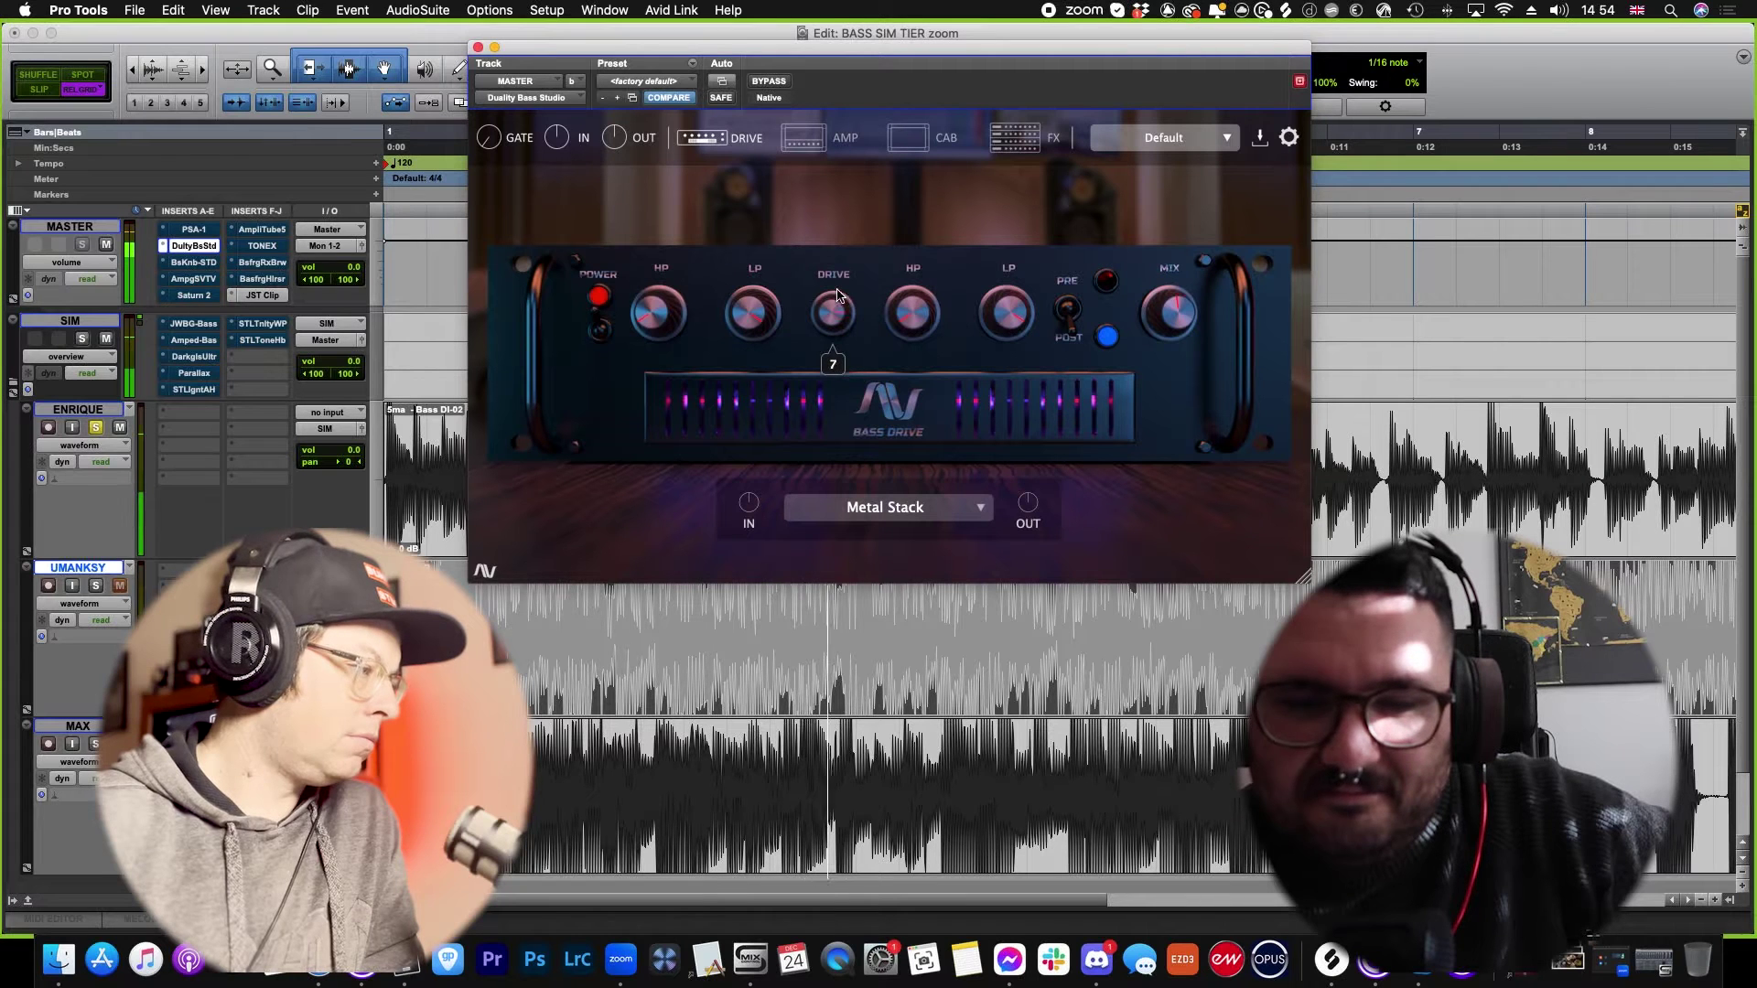
Step: Set the Bass Drive's first HP filter to 353 and first LP filter to 8618
{"action": "mouse_move", "coordinate": [665, 266]}
{"action": "scroll", "coordinate": [661, 299], "scroll_direction": "up", "scroll_amount": 5}
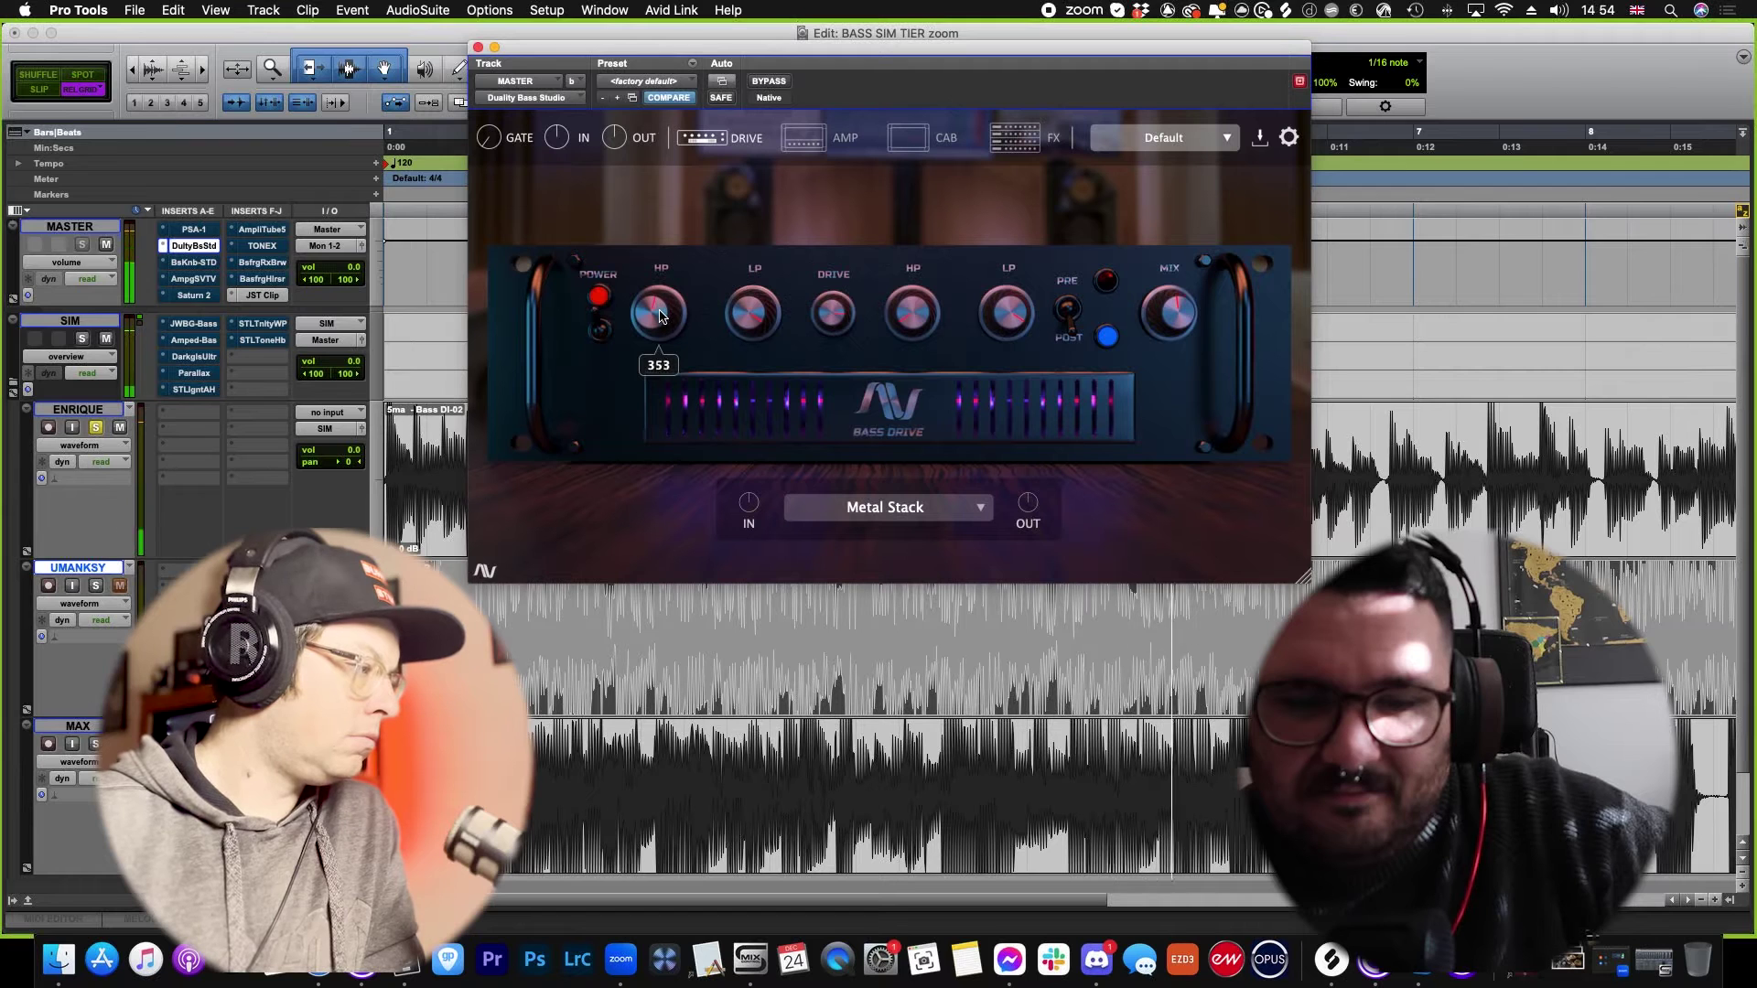
{"action": "mouse_move", "coordinate": [755, 317]}
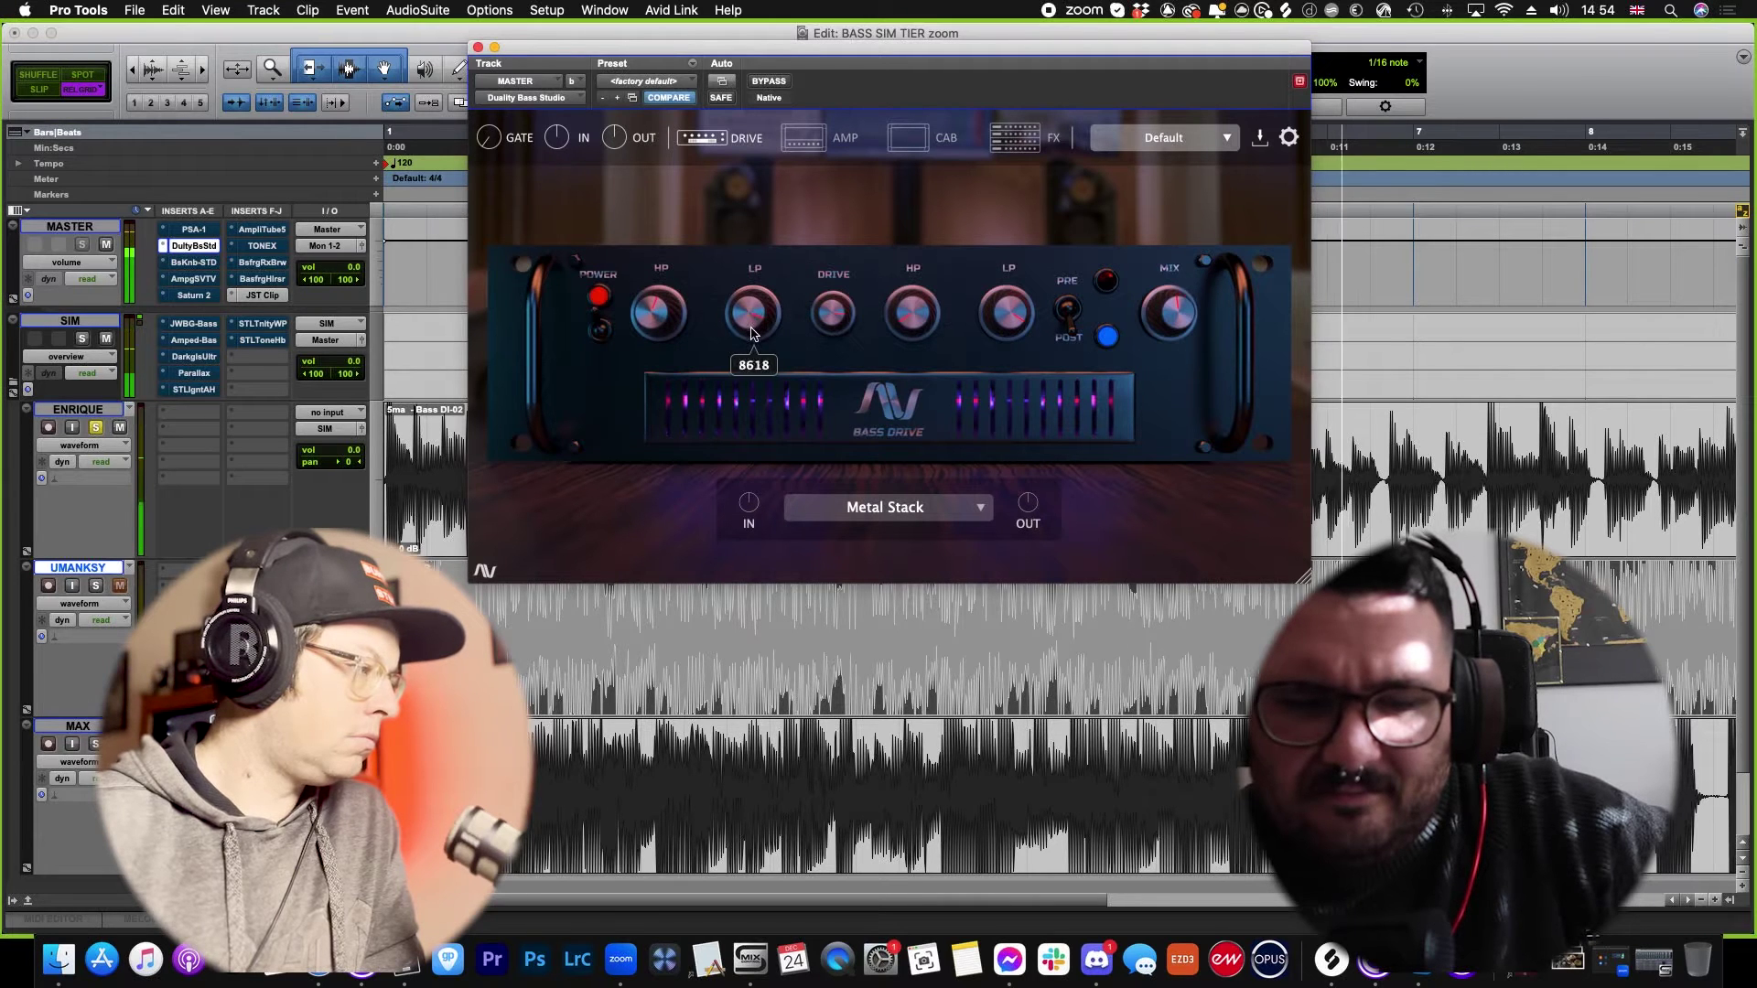
Step: Try the Low Watt Head drive type, return to British Stack and set the Bass Drive's MIX to about 85
{"action": "left_click", "coordinate": [892, 511]}
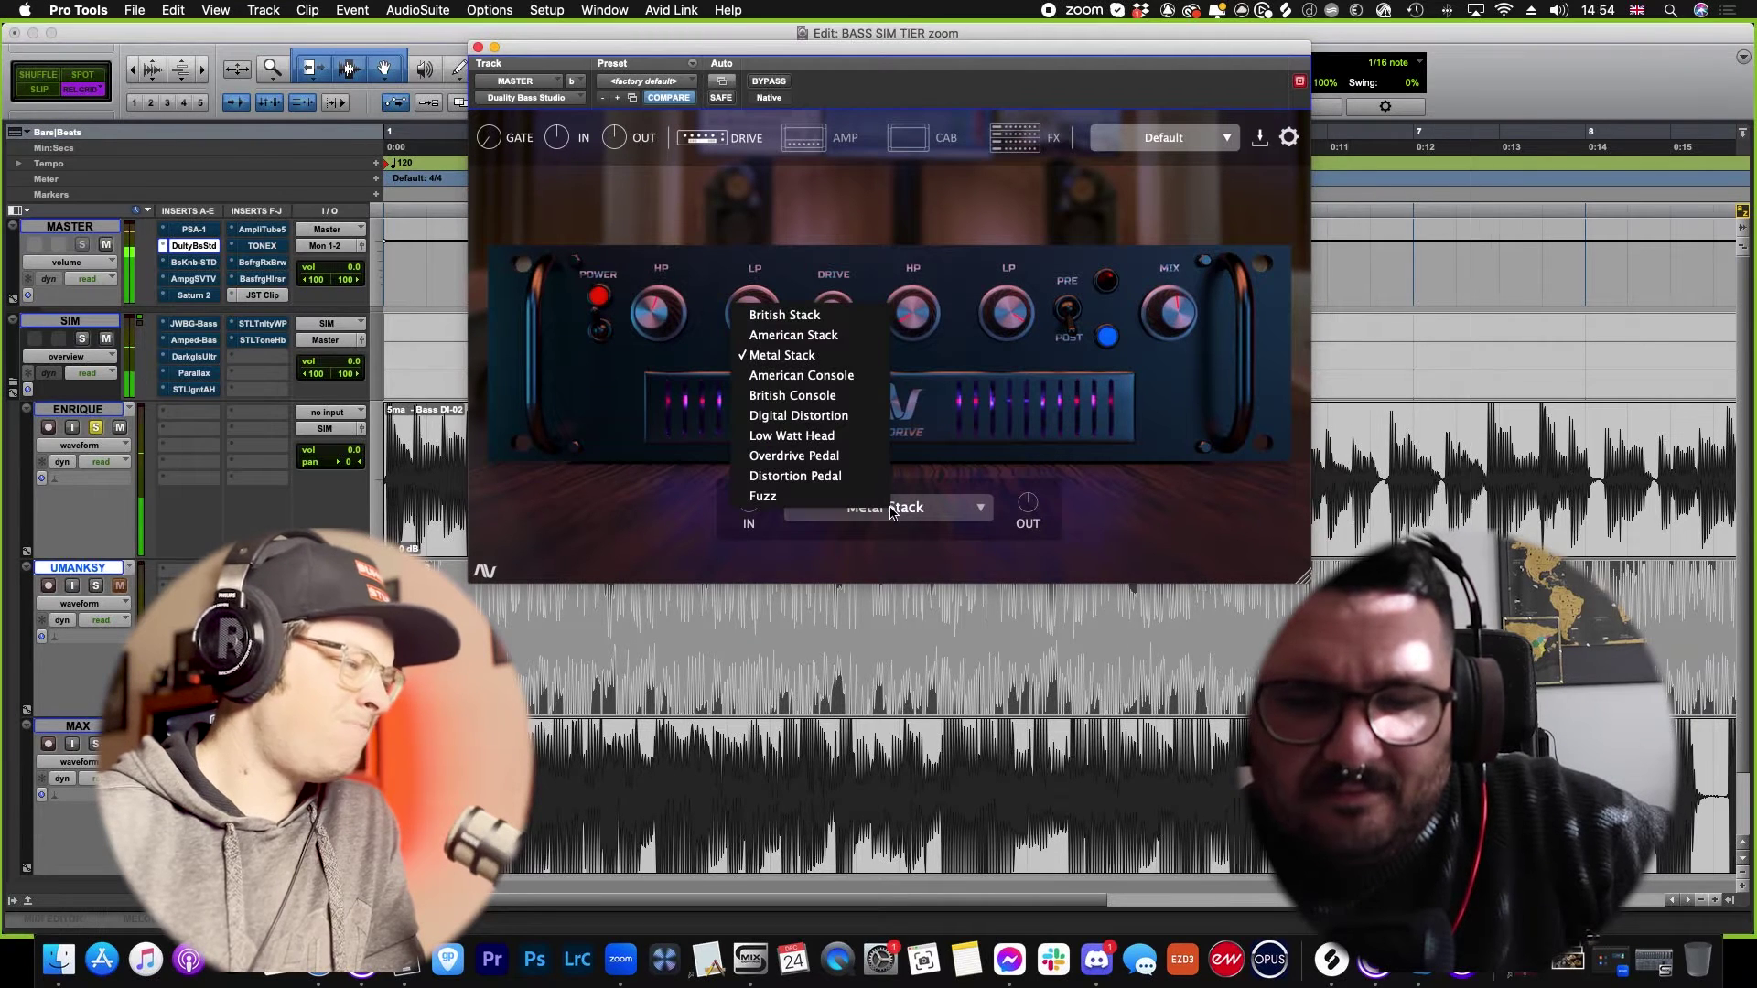
{"action": "left_click", "coordinate": [829, 438]}
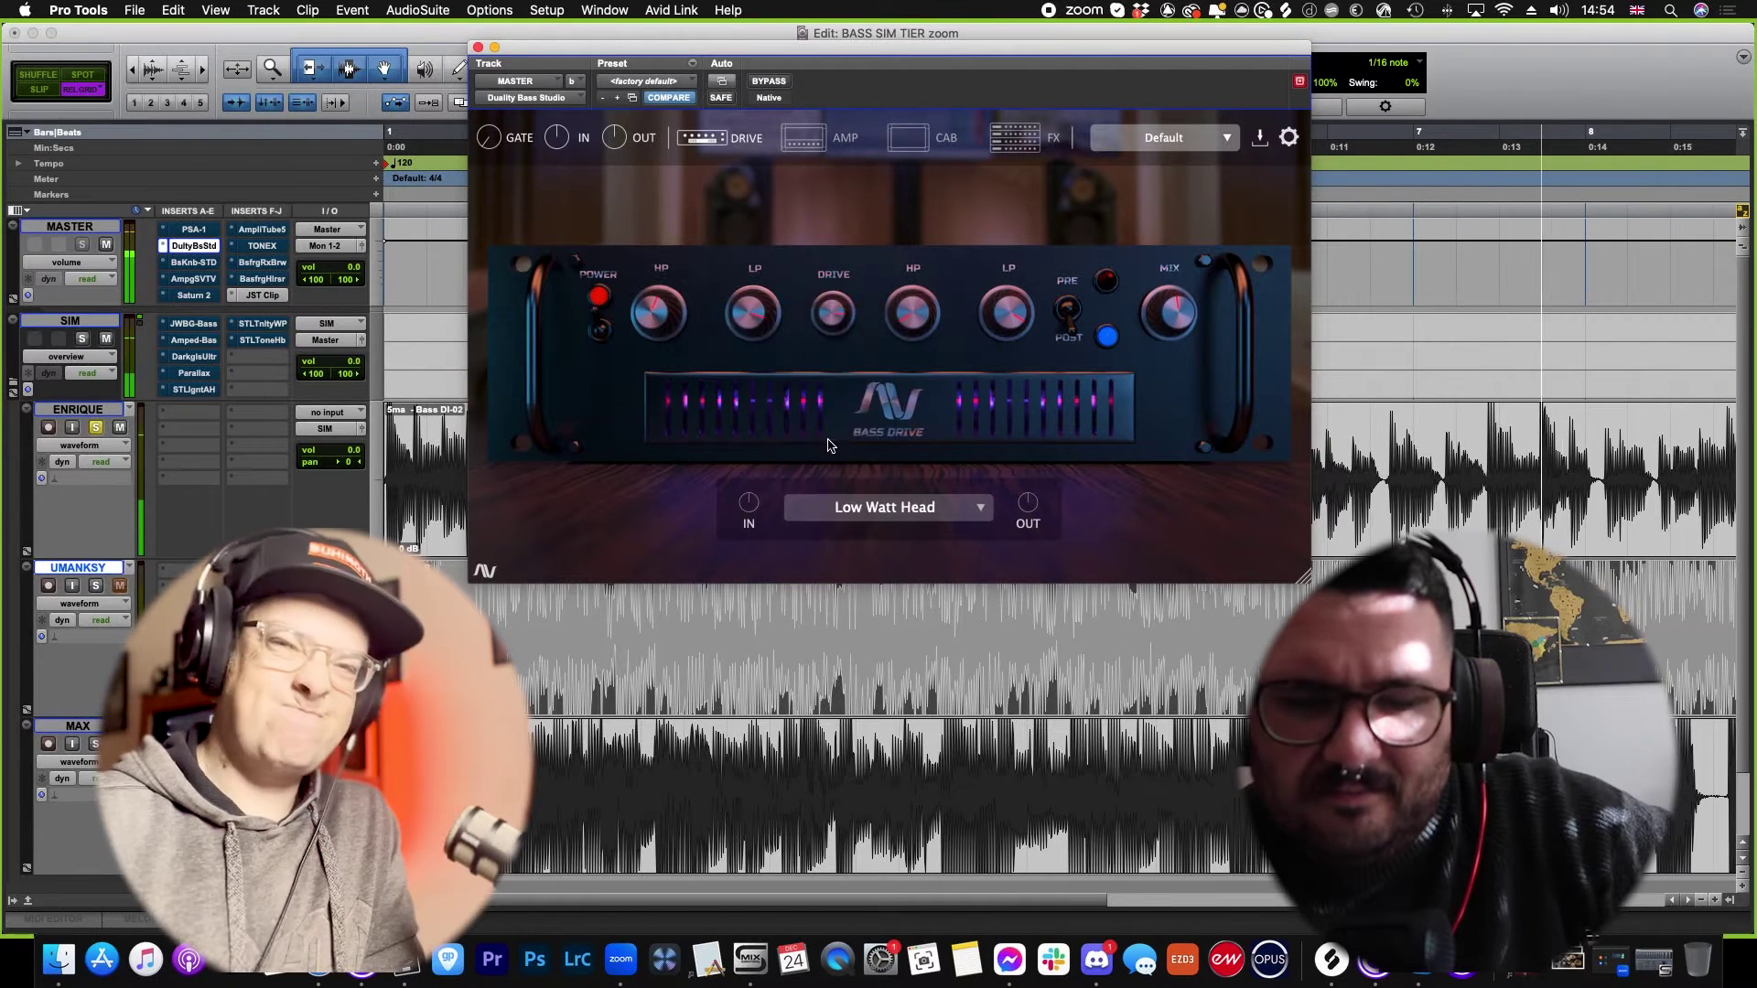
{"action": "left_click", "coordinate": [920, 509]}
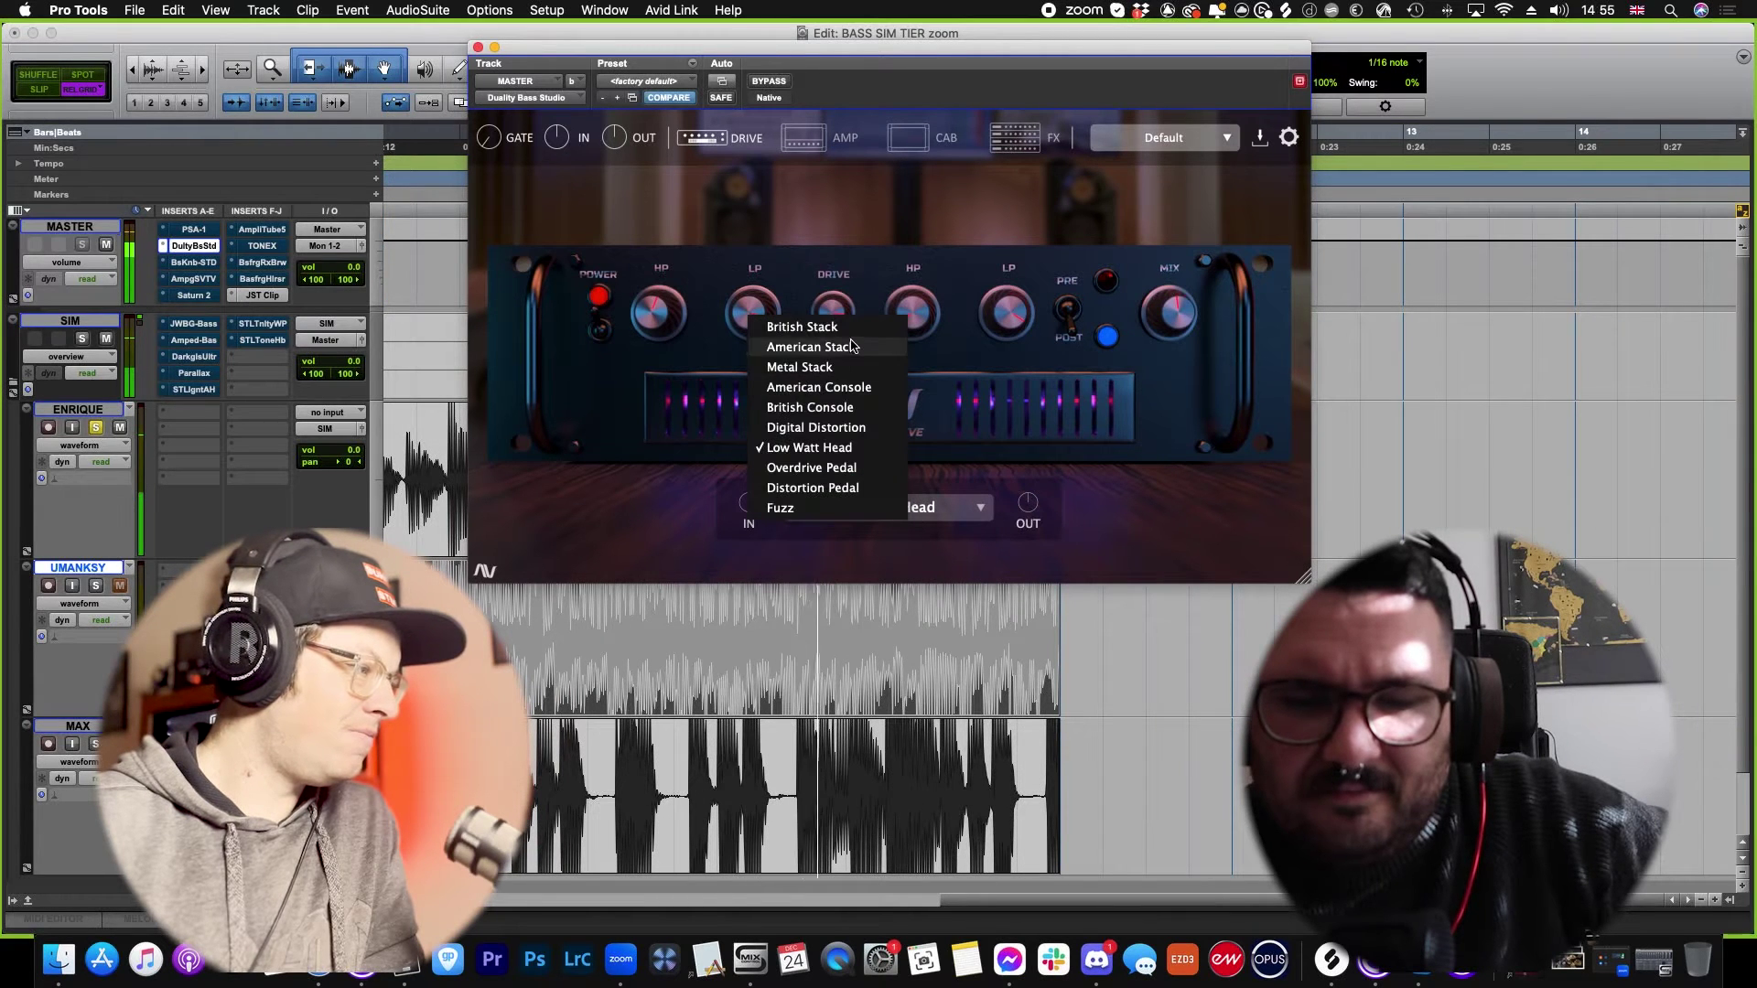
{"action": "left_click", "coordinate": [814, 326]}
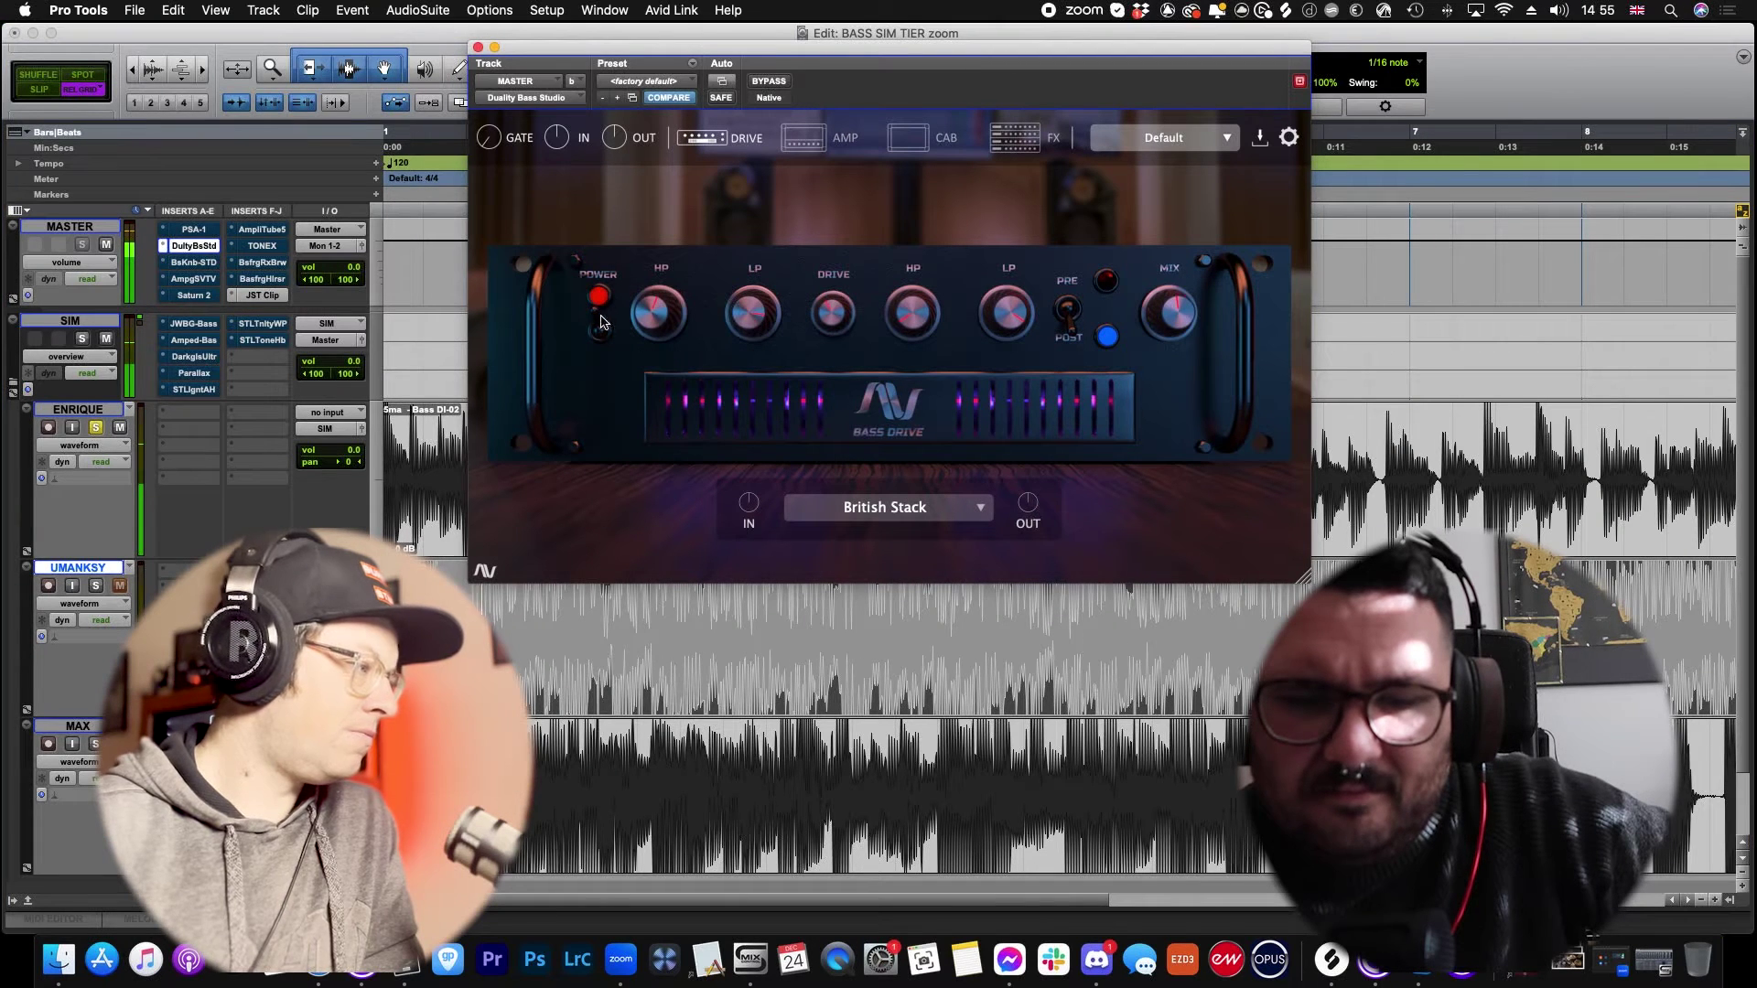
{"action": "left_click_drag", "start_coordinate": [1174, 414], "coordinate": [1162, 200]}
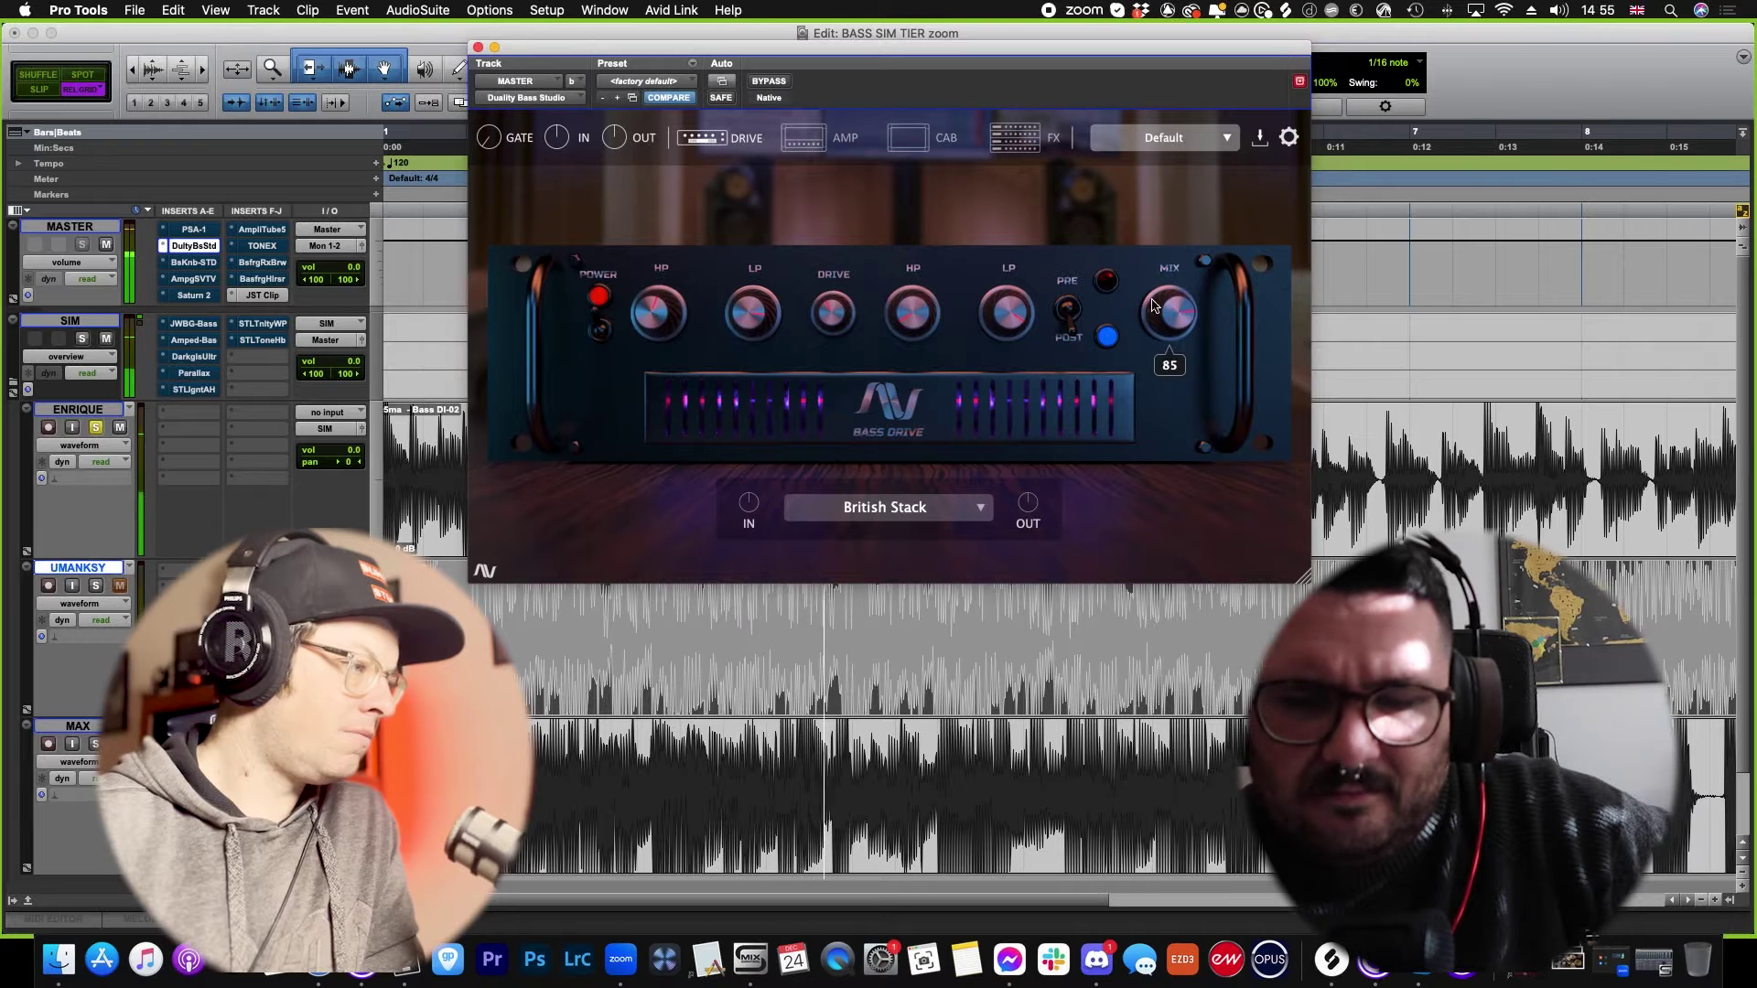
Step: Switch the amp to channel 1 and reshape its gain and tone knobs, setting CRUNCH to 2
{"action": "left_click", "coordinate": [838, 139]}
{"action": "mouse_move", "coordinate": [776, 347]}
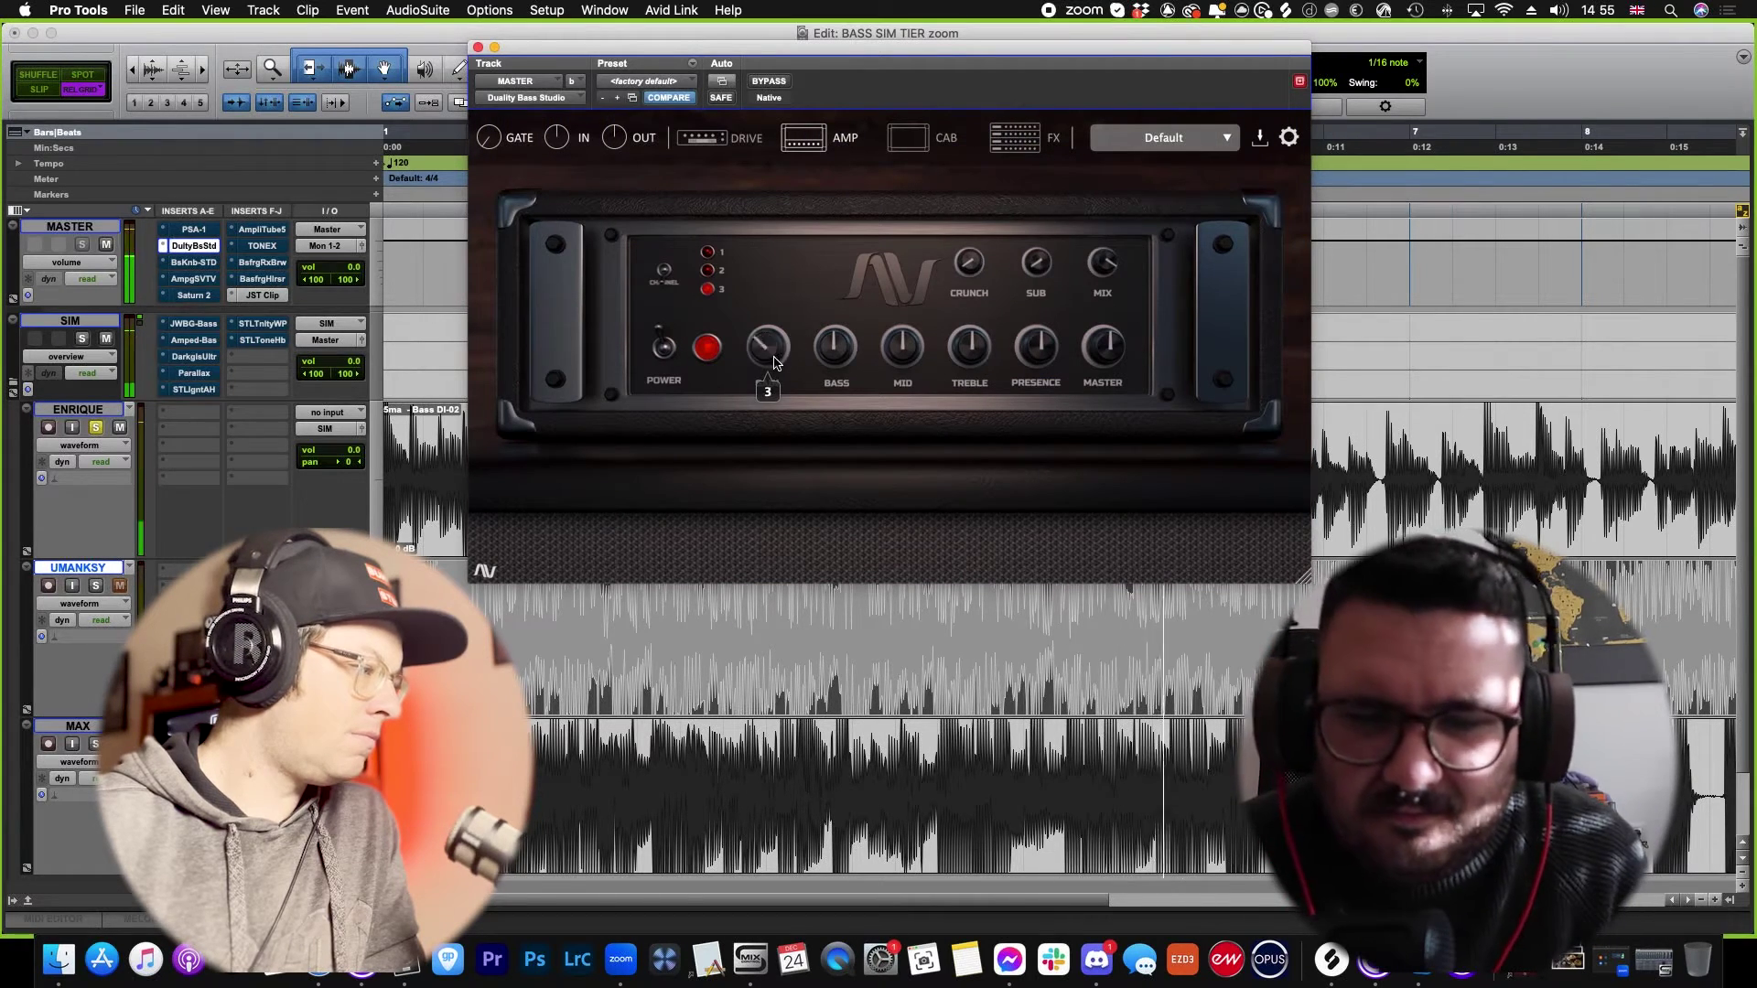
{"action": "left_click_drag", "start_coordinate": [776, 348], "coordinate": [901, 375]}
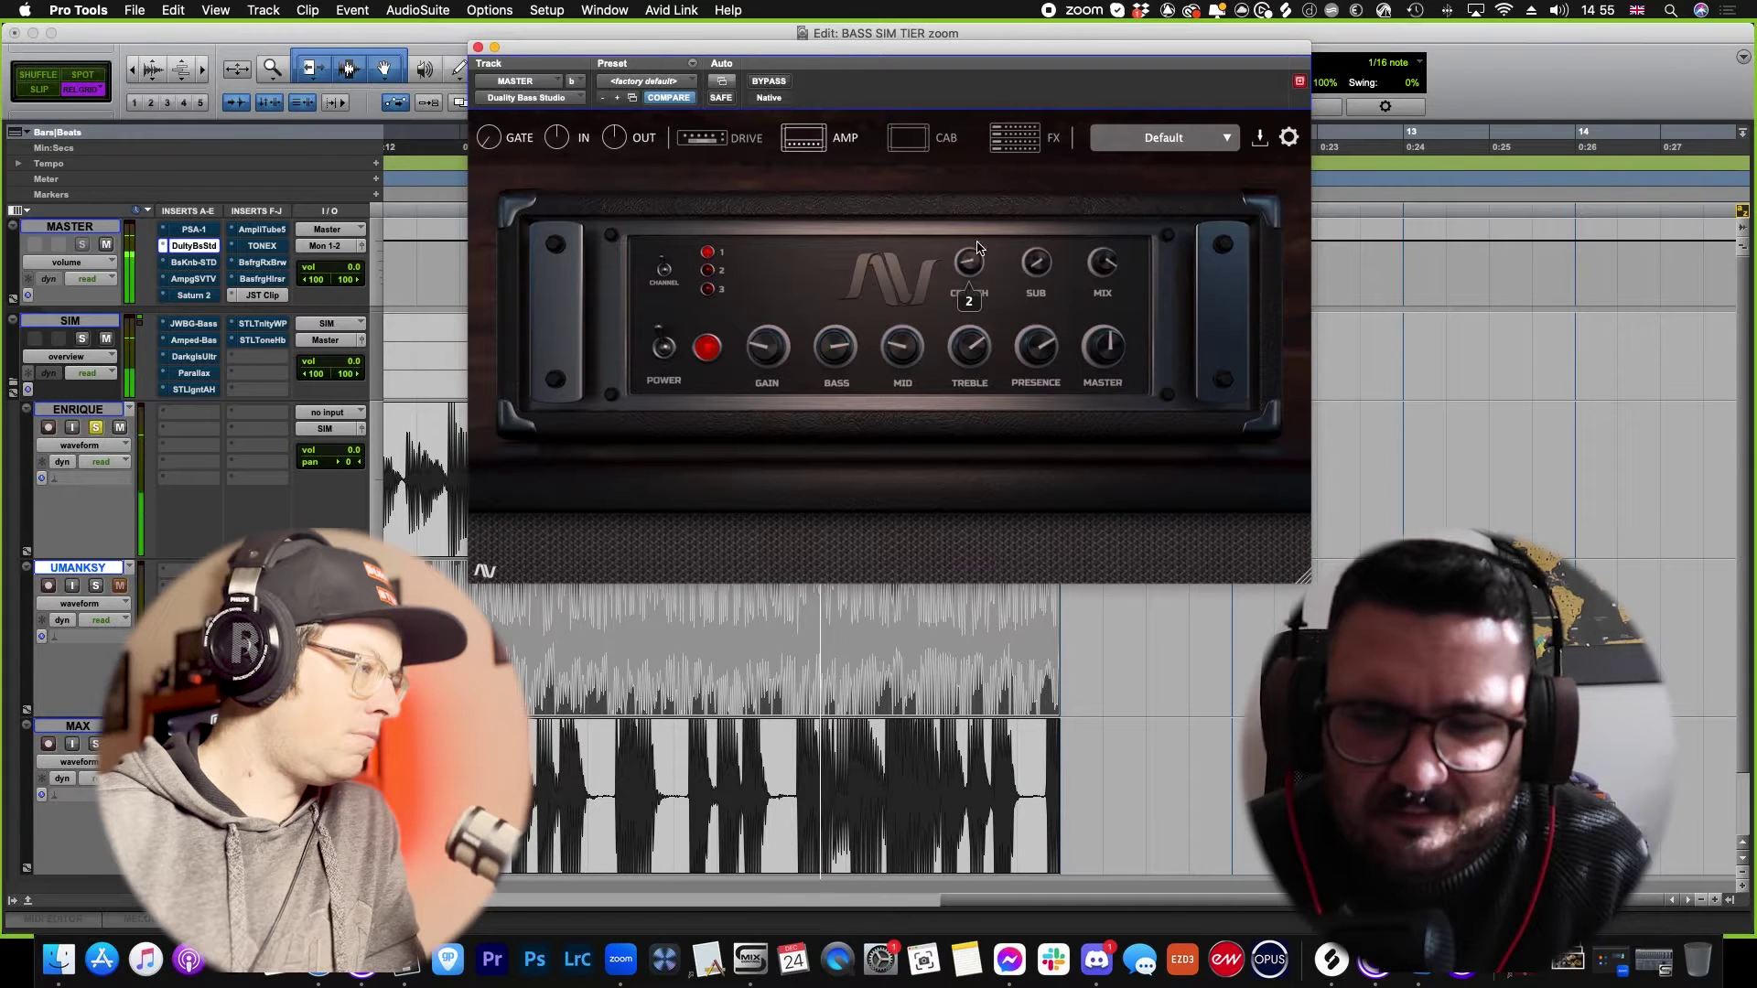
Step: Return to the Bass Drive and fine-tune its MIX knob by ear
{"action": "left_click", "coordinate": [773, 145]}
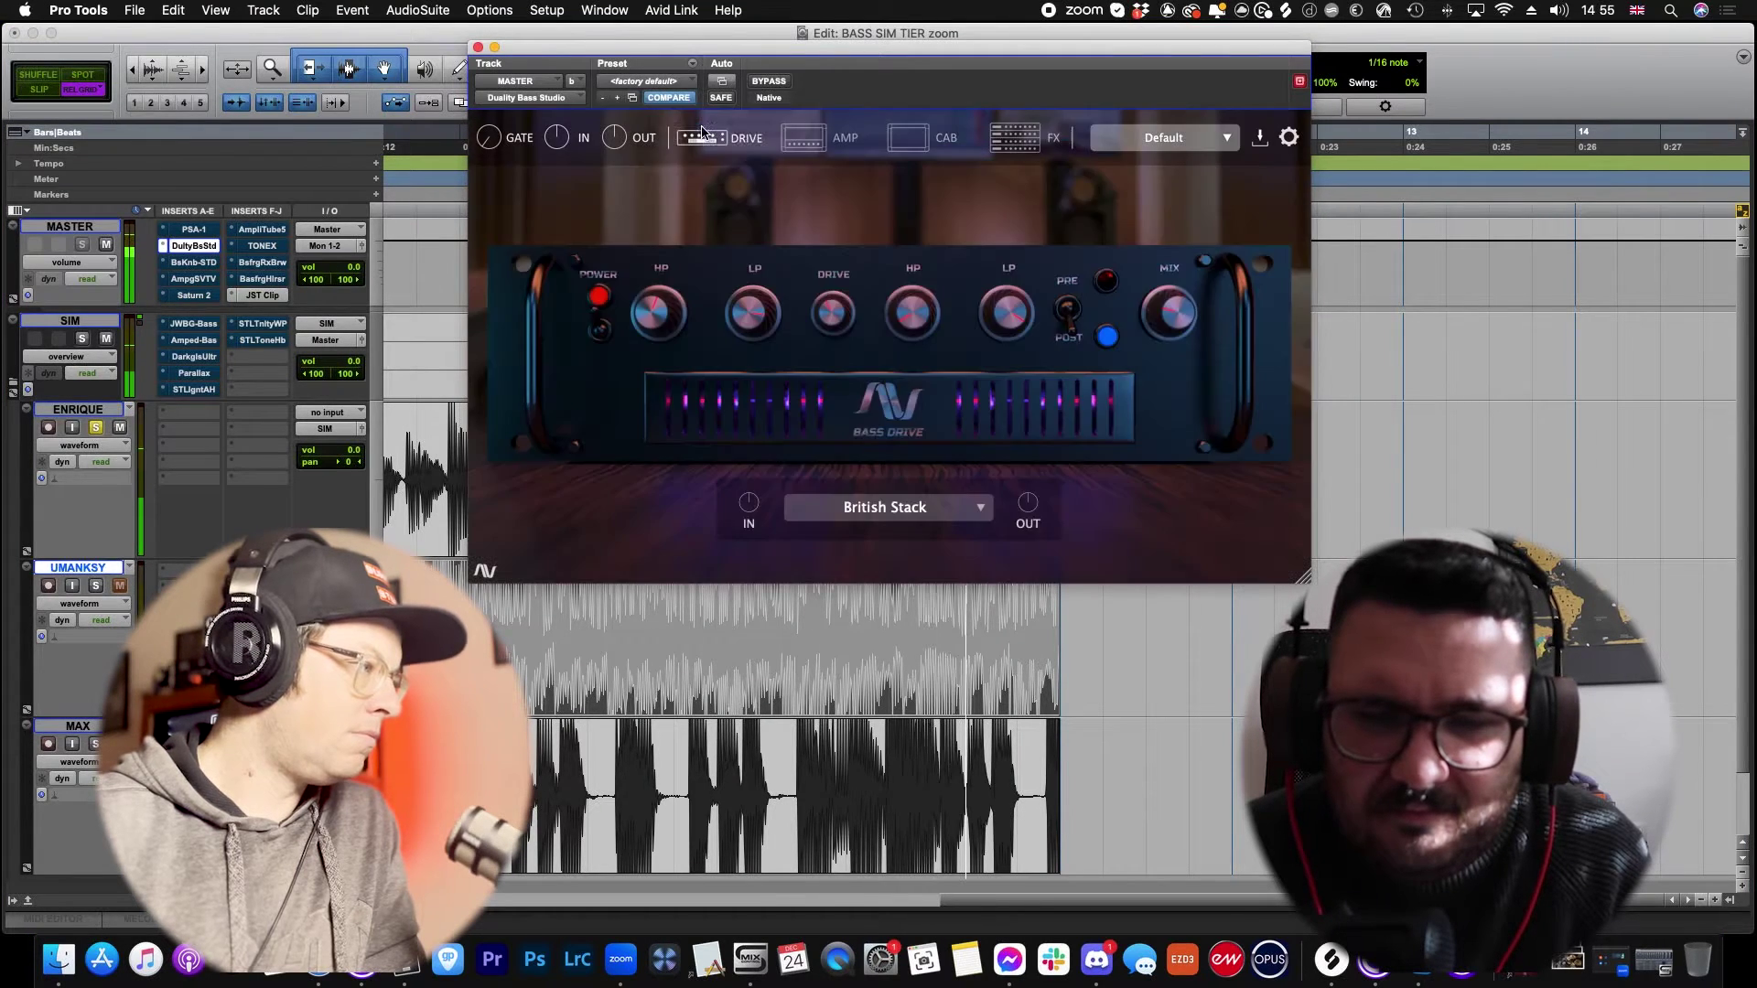
{"action": "mouse_move", "coordinate": [1188, 328]}
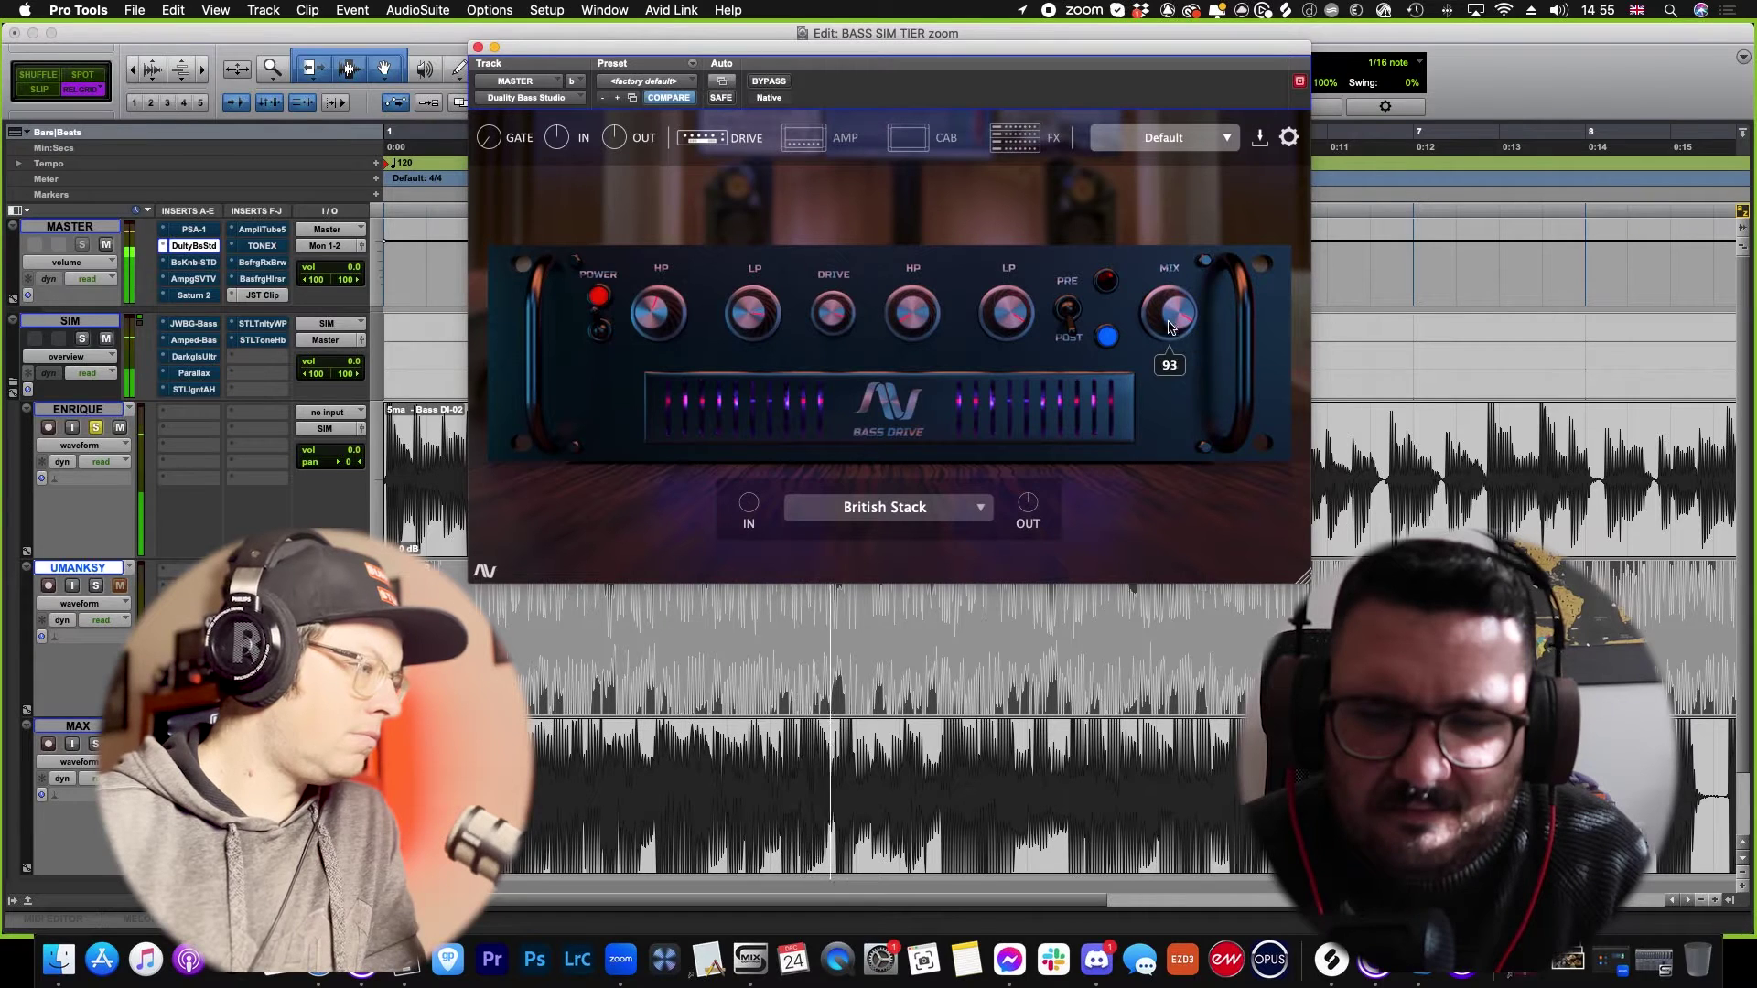
{"action": "left_click_drag", "start_coordinate": [1163, 343], "coordinate": [1160, 391]}
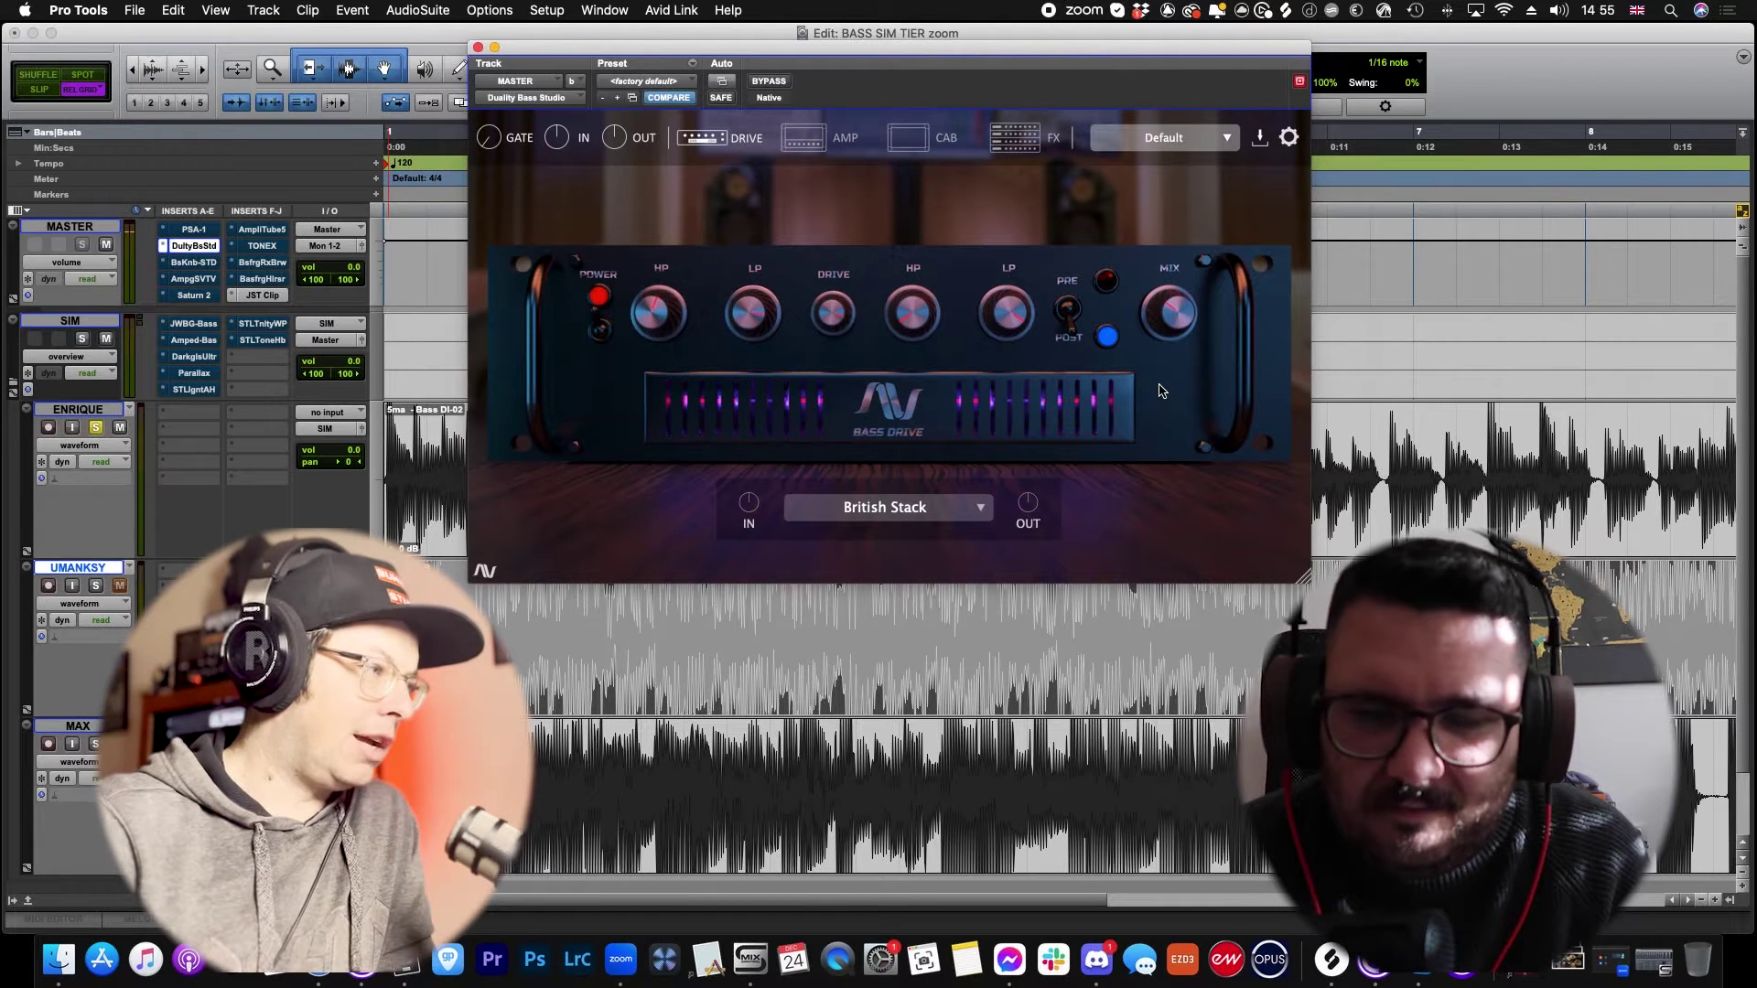
Step: Check the Duality Bass Studio's amp and drive pages, then close the plugin and rank Duality in the Wussy tier
{"action": "left_click", "coordinate": [805, 138]}
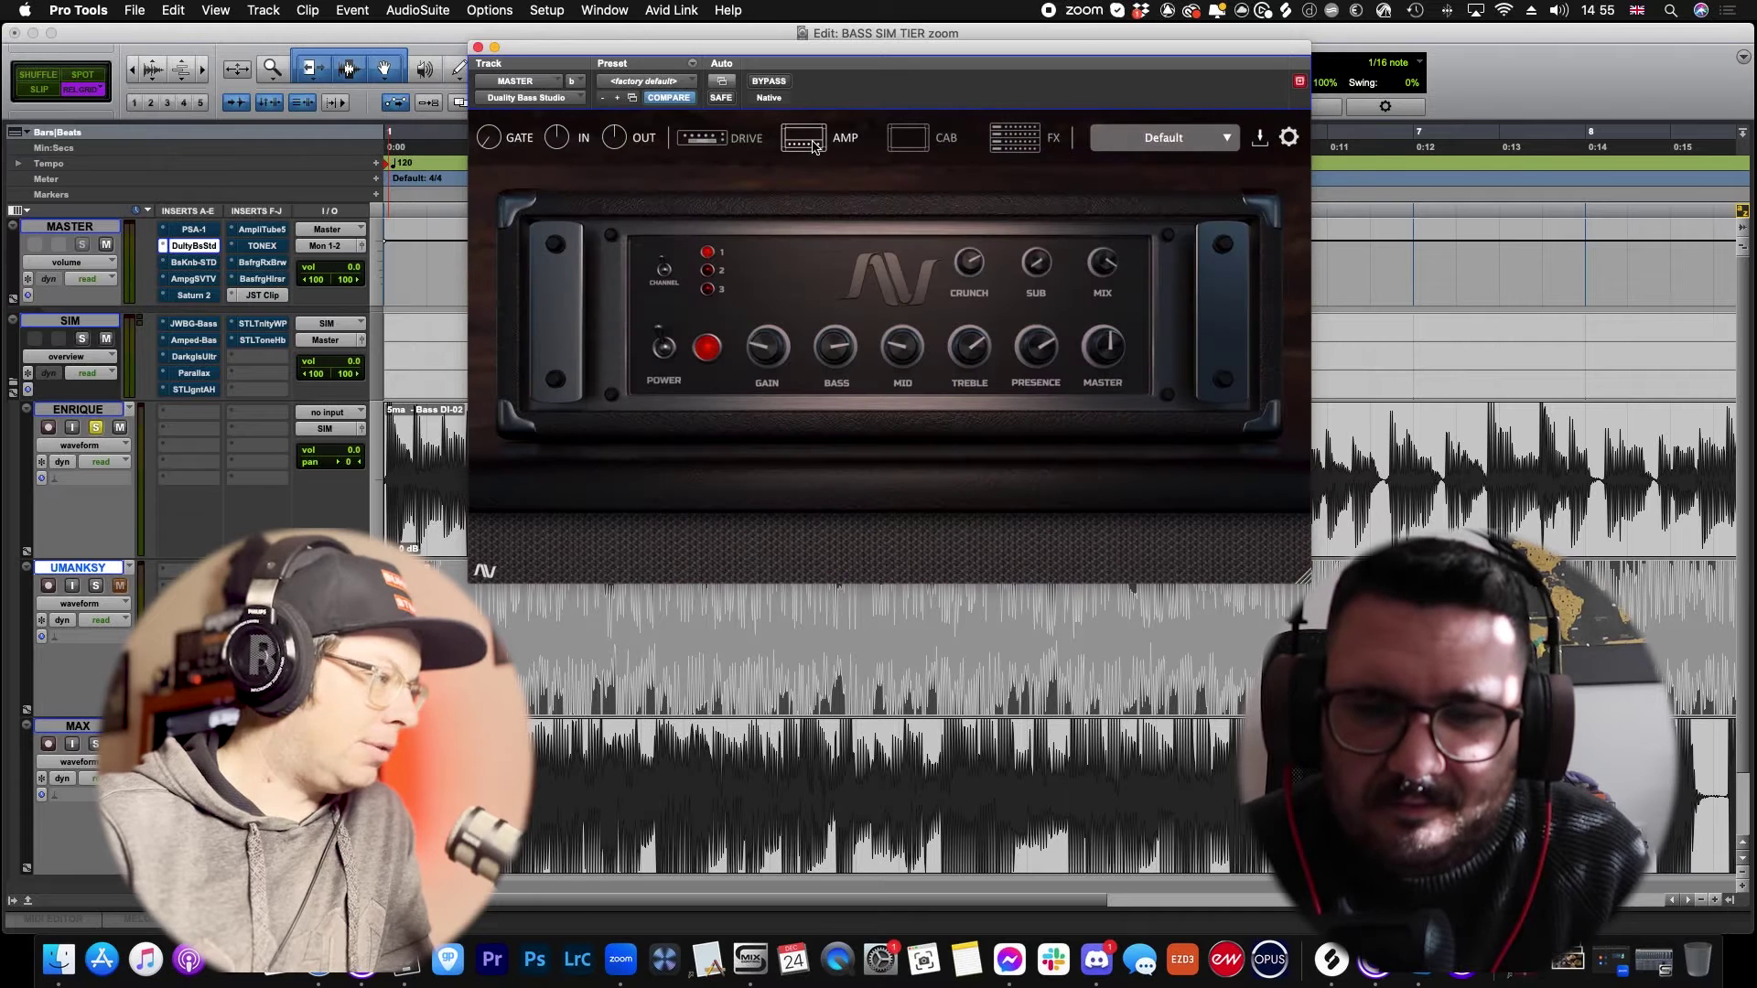
{"action": "left_click", "coordinate": [721, 142]}
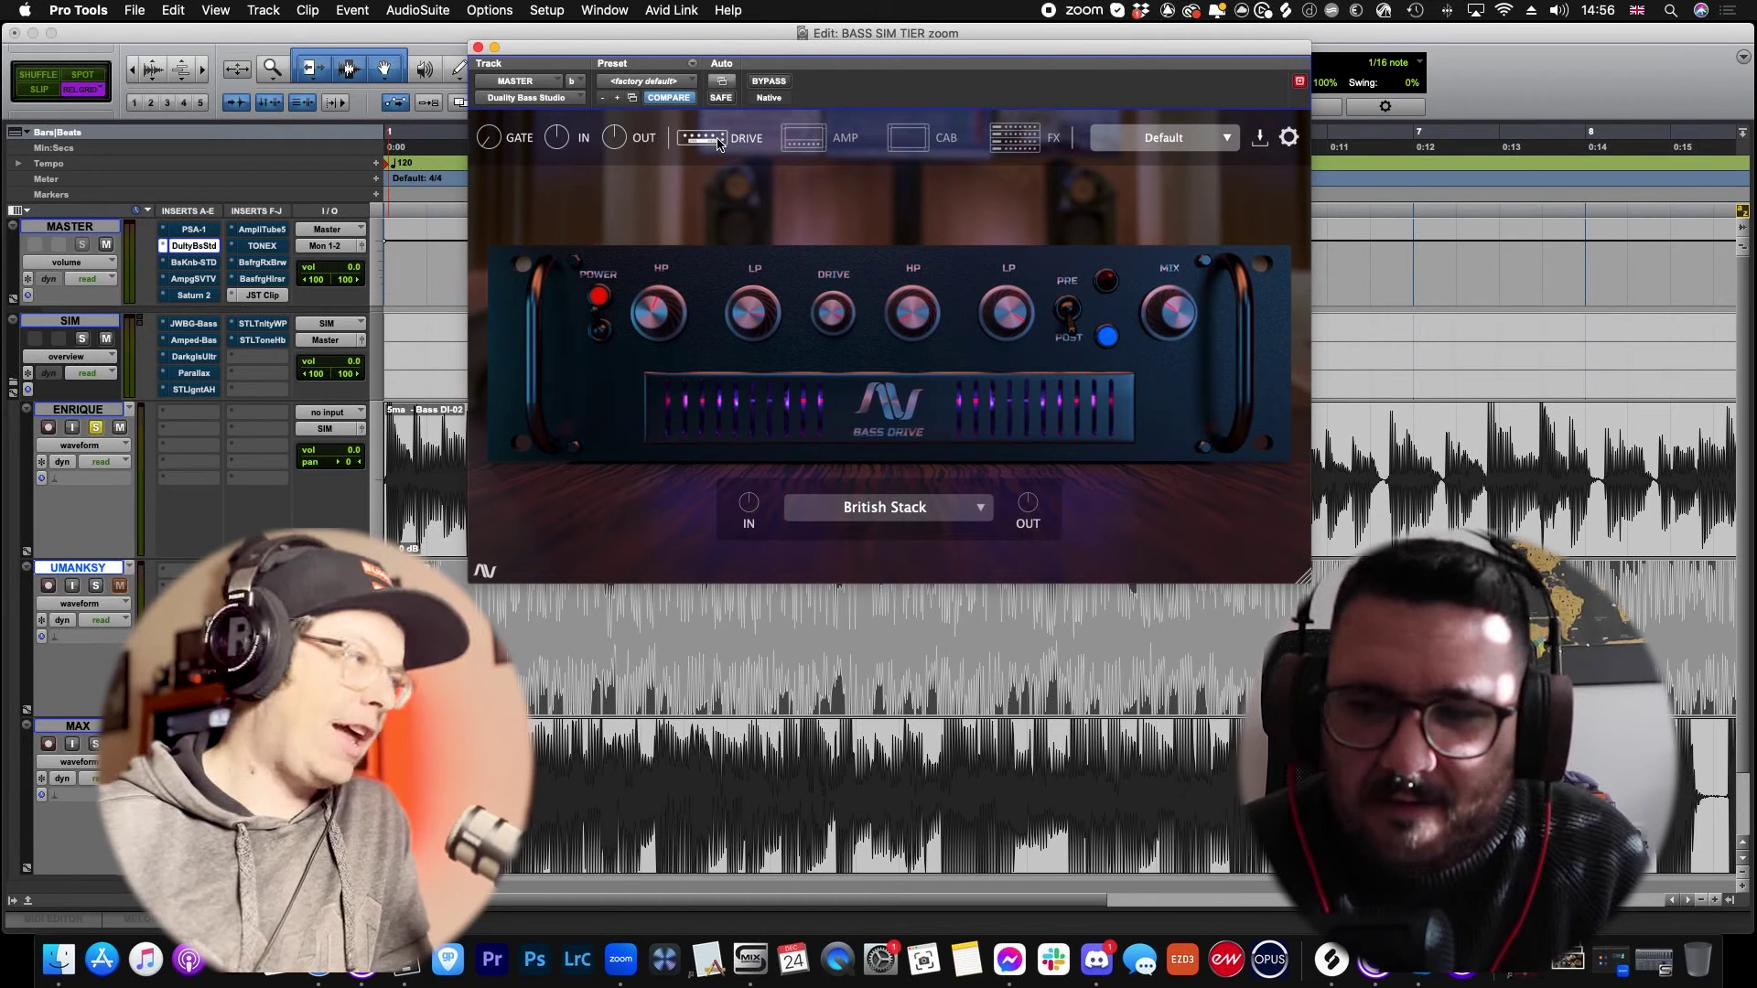
{"action": "left_click", "coordinate": [478, 48]}
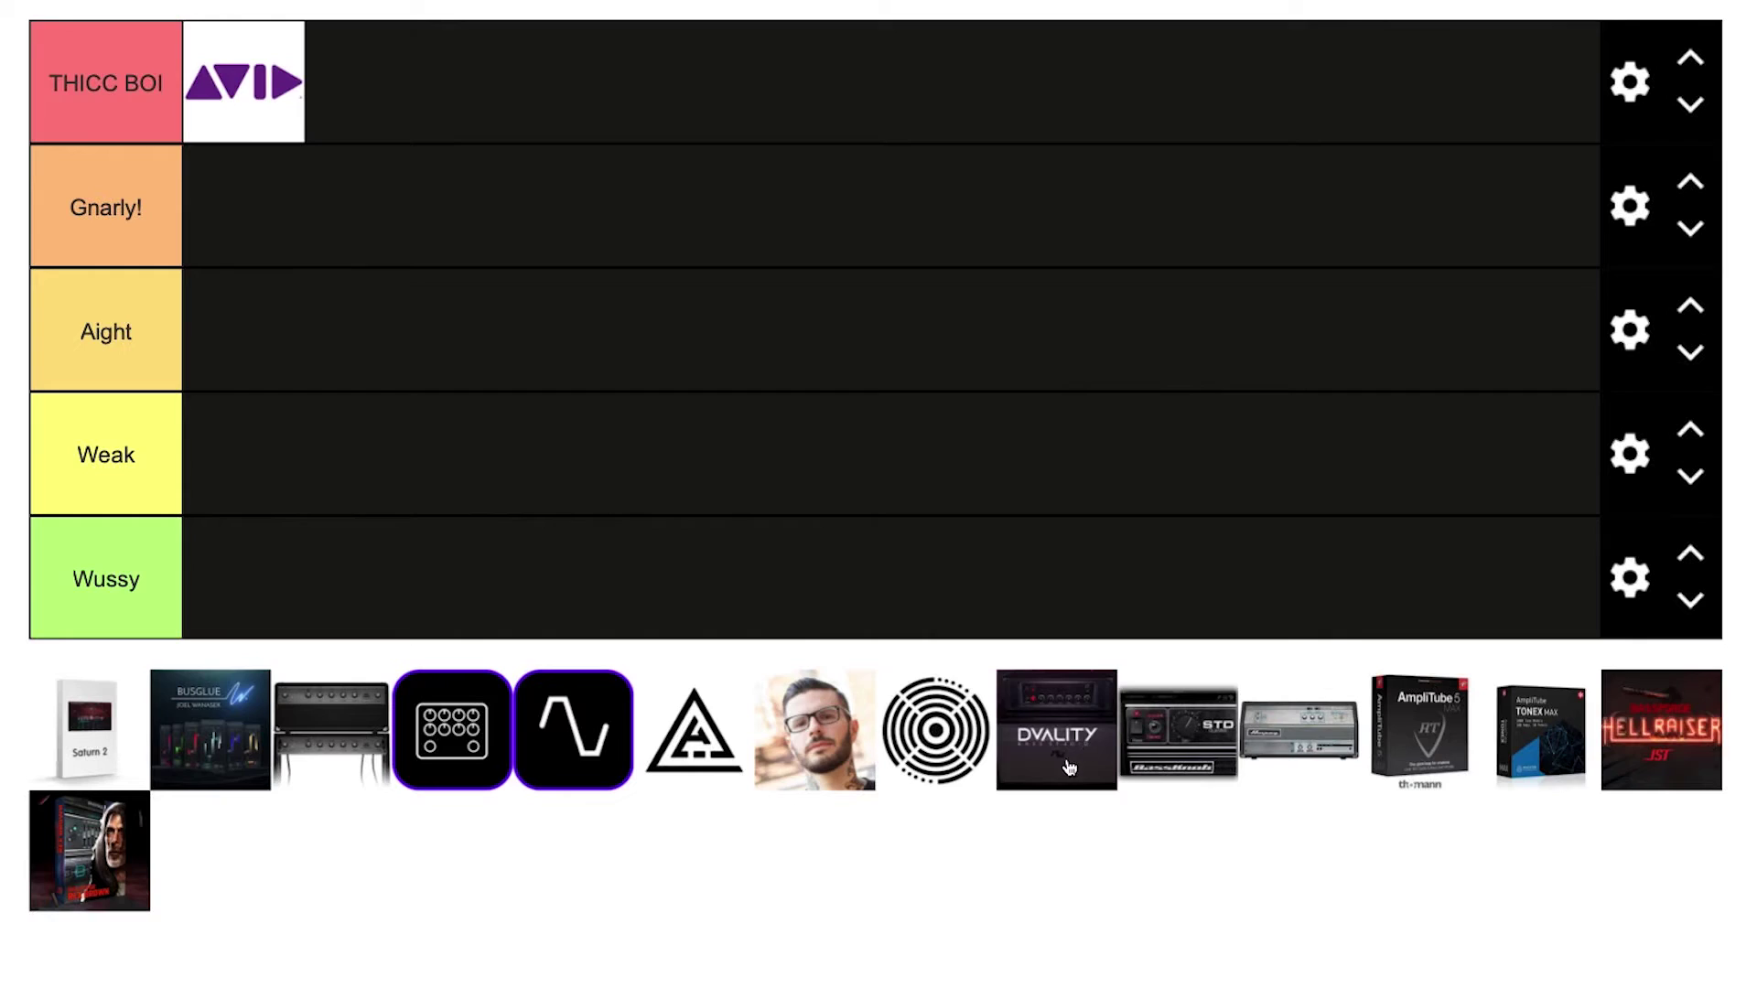
{"action": "left_click_drag", "start_coordinate": [1069, 767], "coordinate": [1099, 609]}
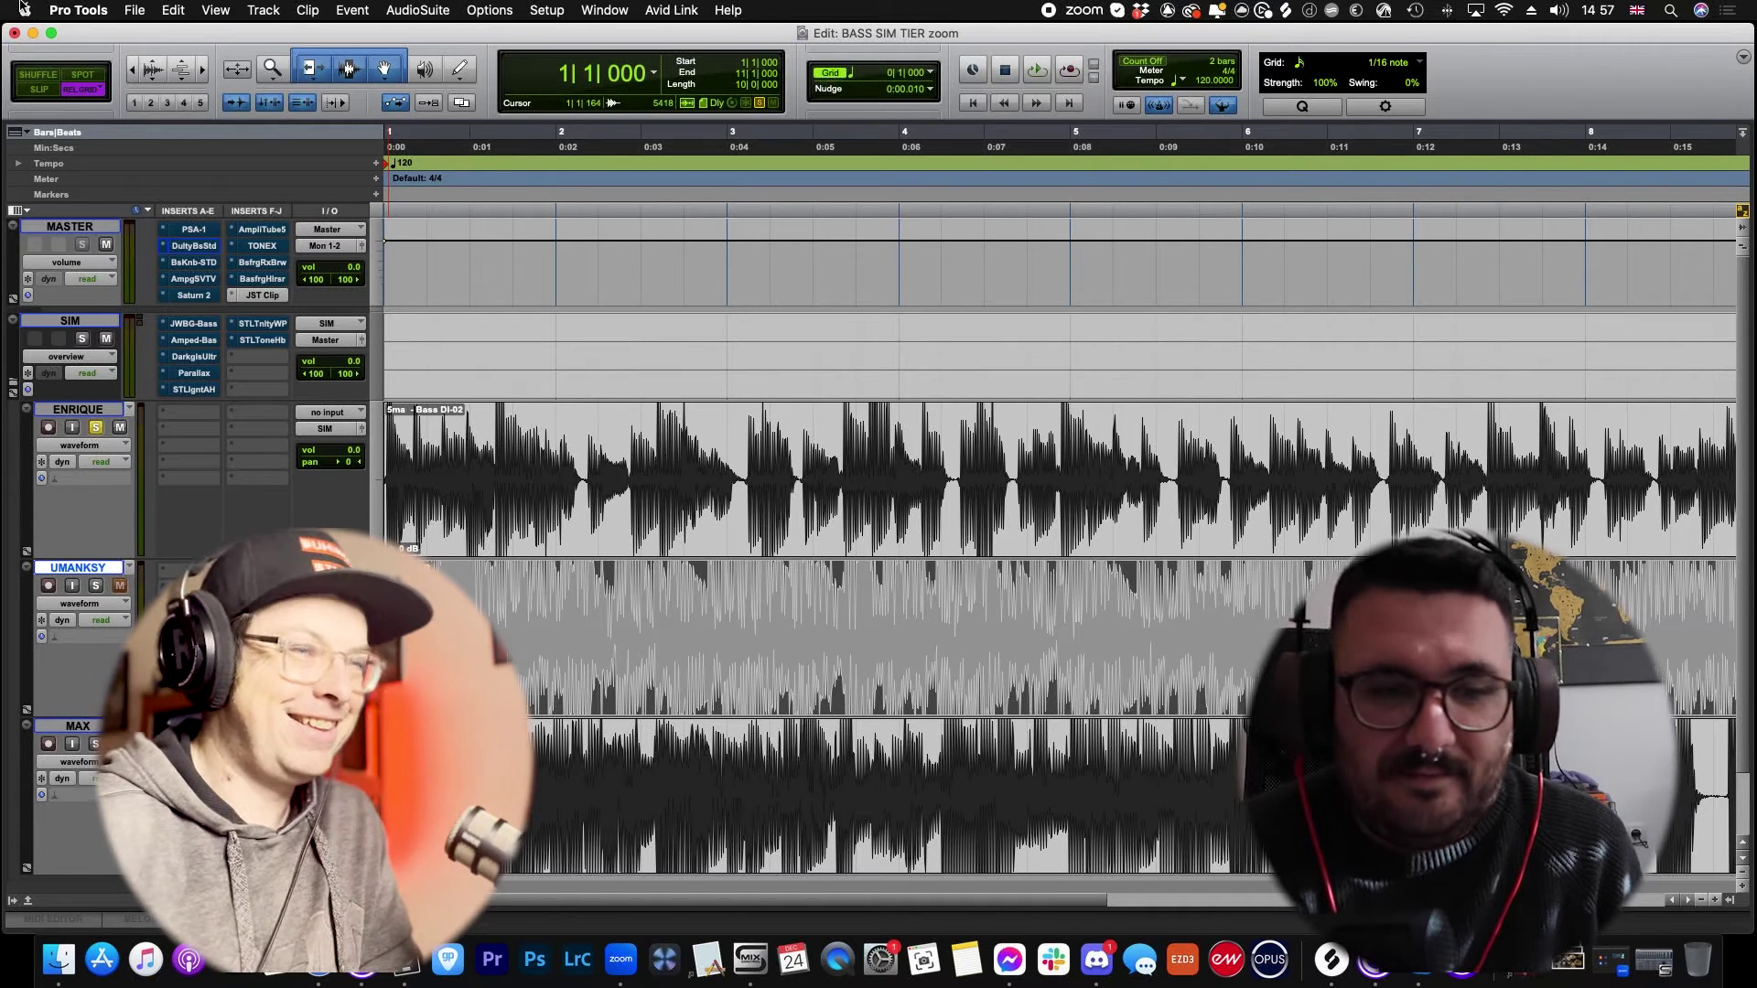
Step: Open the BassKnob STD on the master track and play the first bass DI through its DIRT mode
{"action": "left_click", "coordinate": [193, 265], "text": "super"}
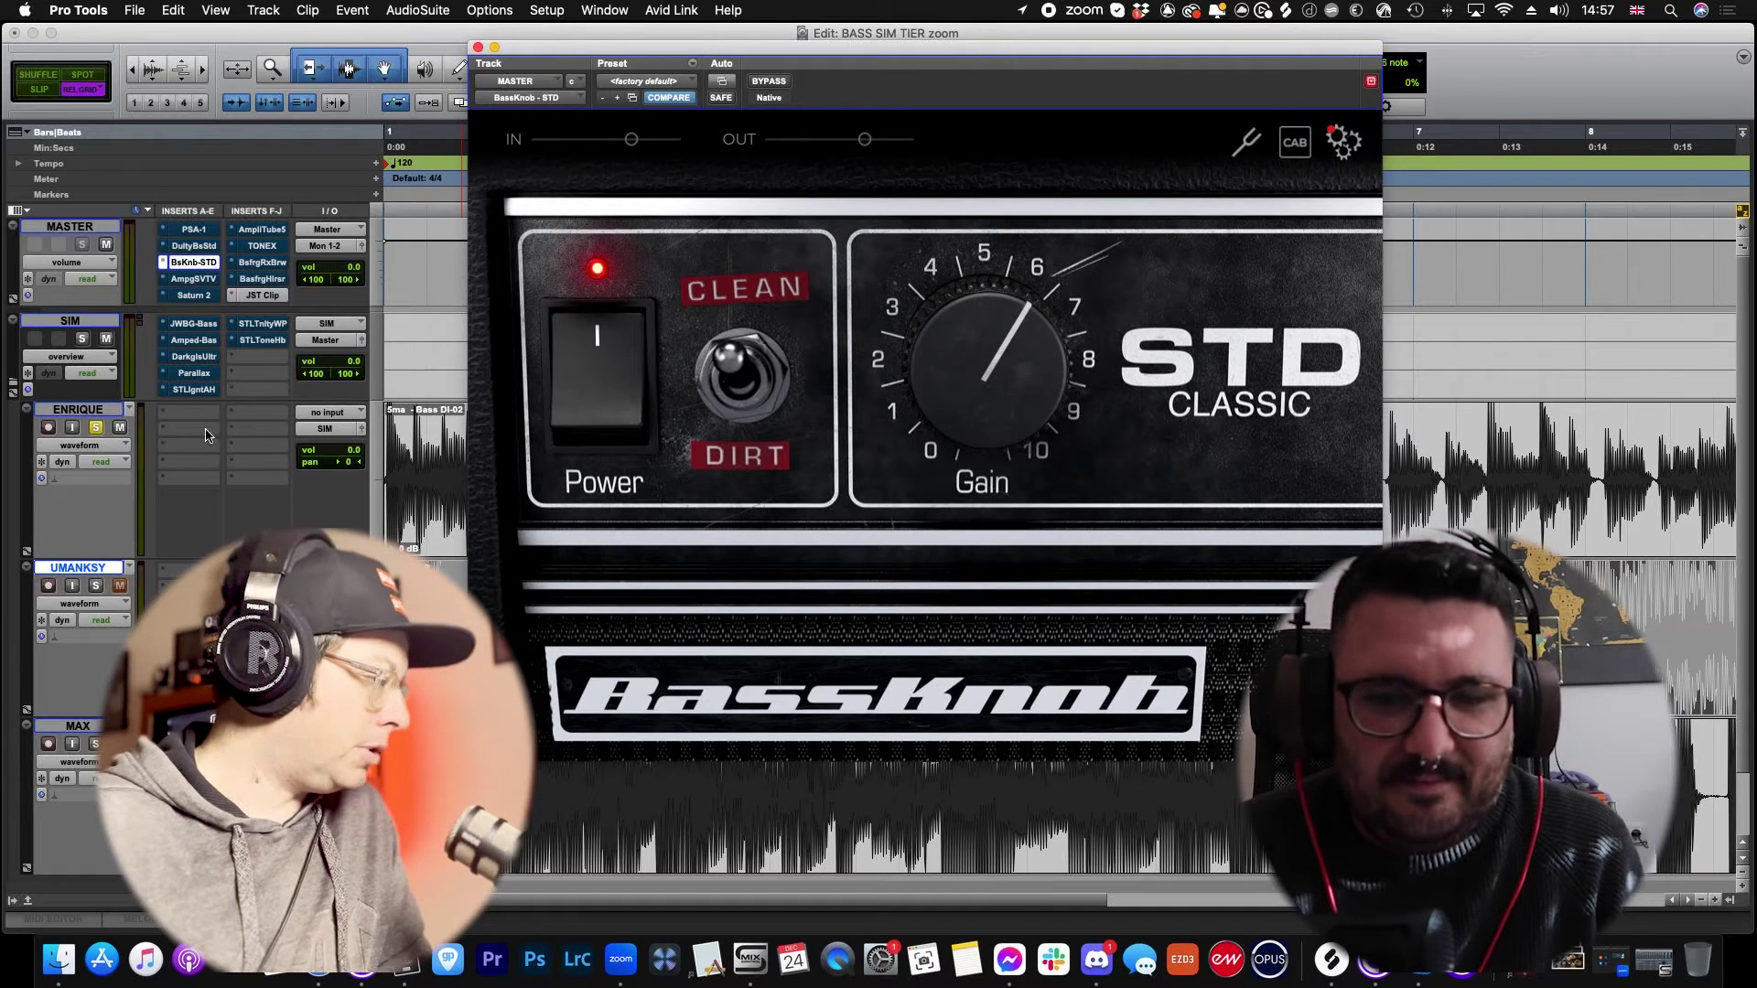
{"action": "left_click", "coordinate": [415, 535]}
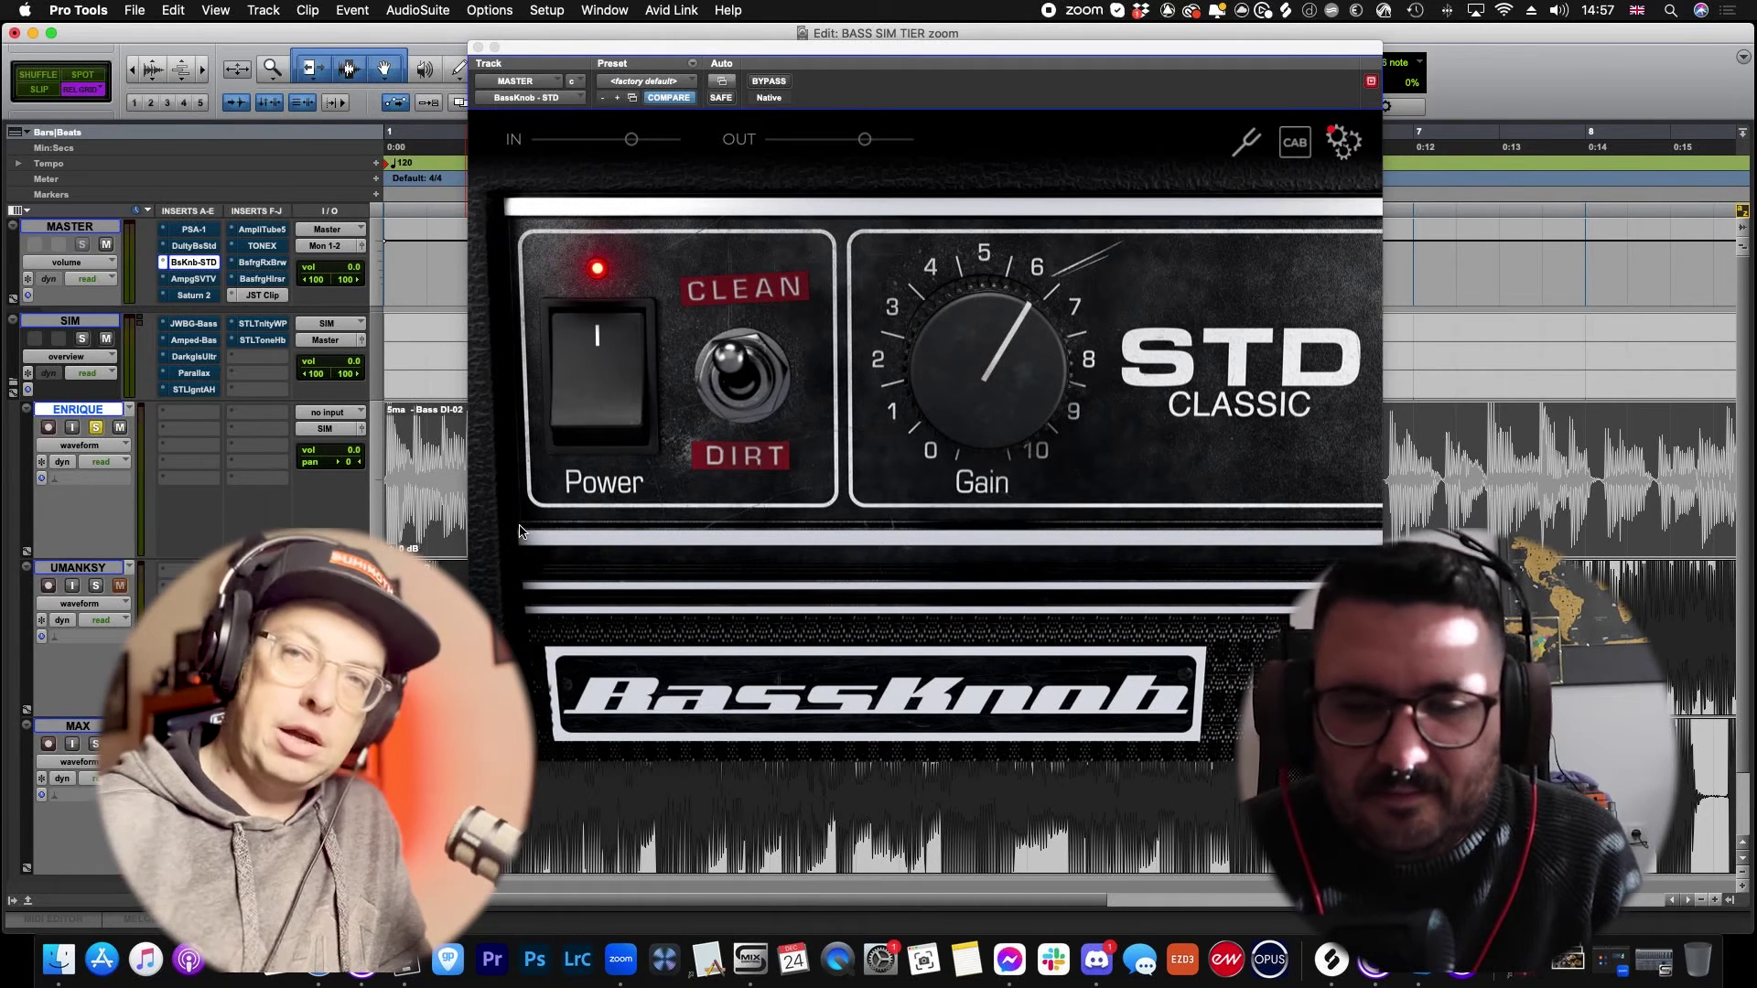
{"action": "left_click", "coordinate": [744, 392]}
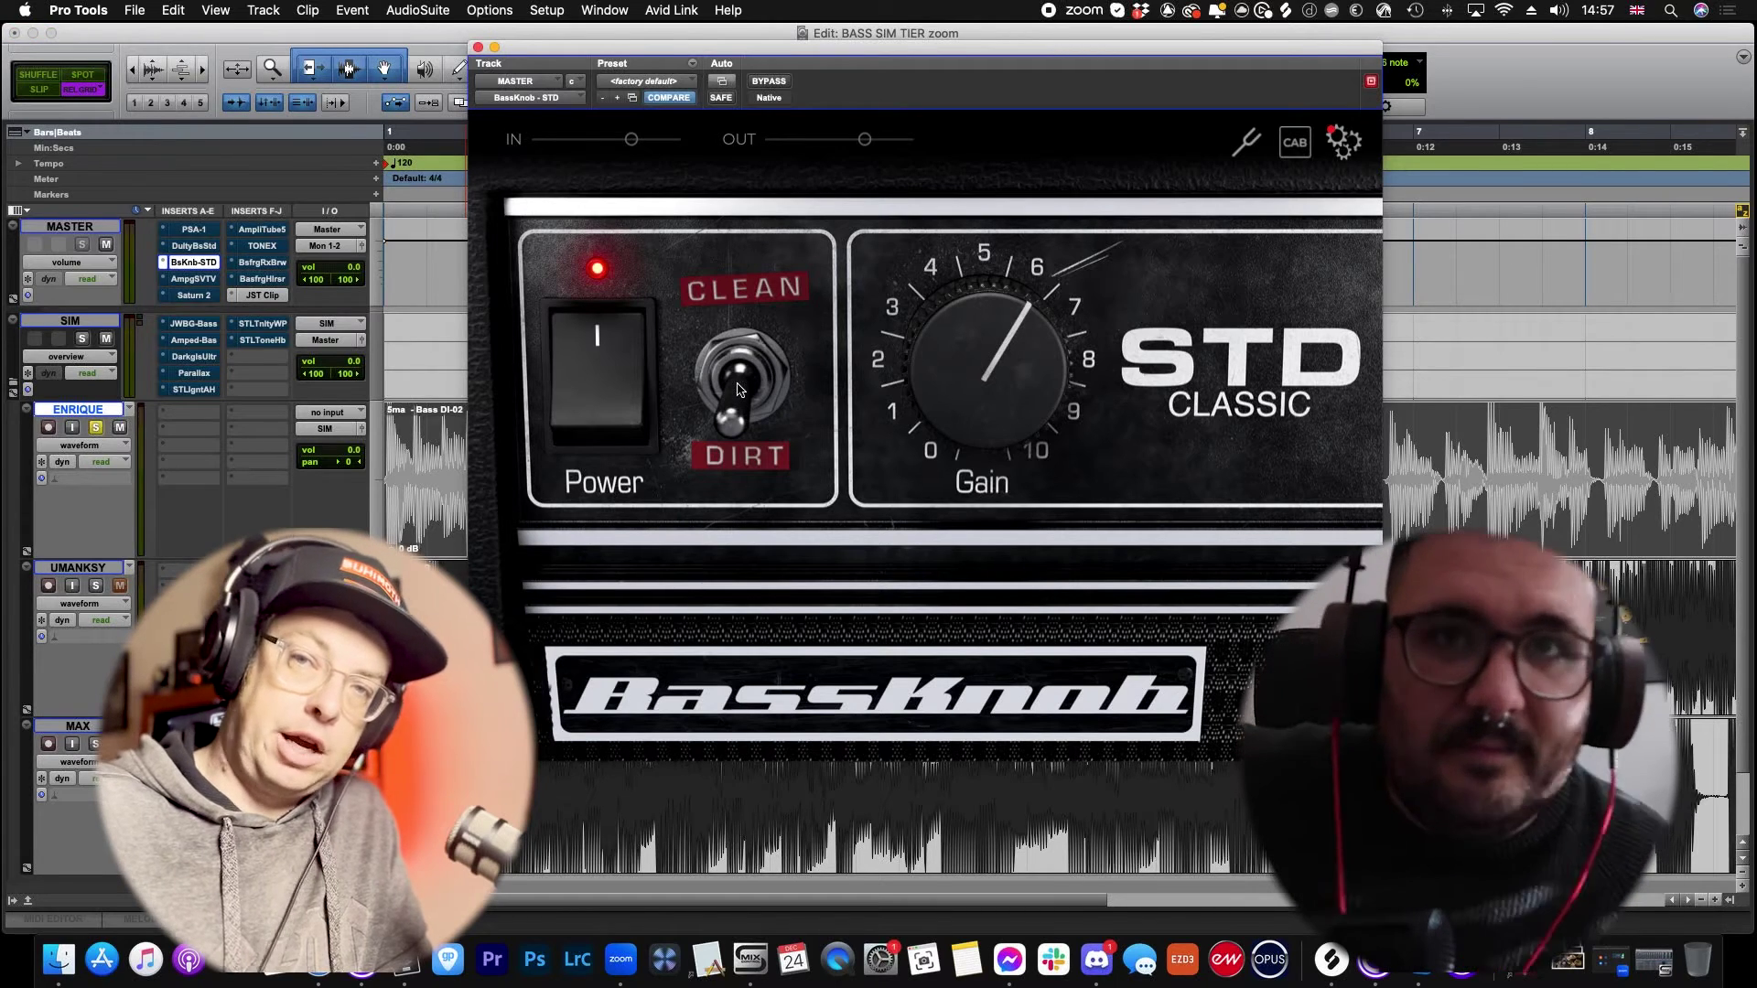
{"action": "key", "text": "space"}
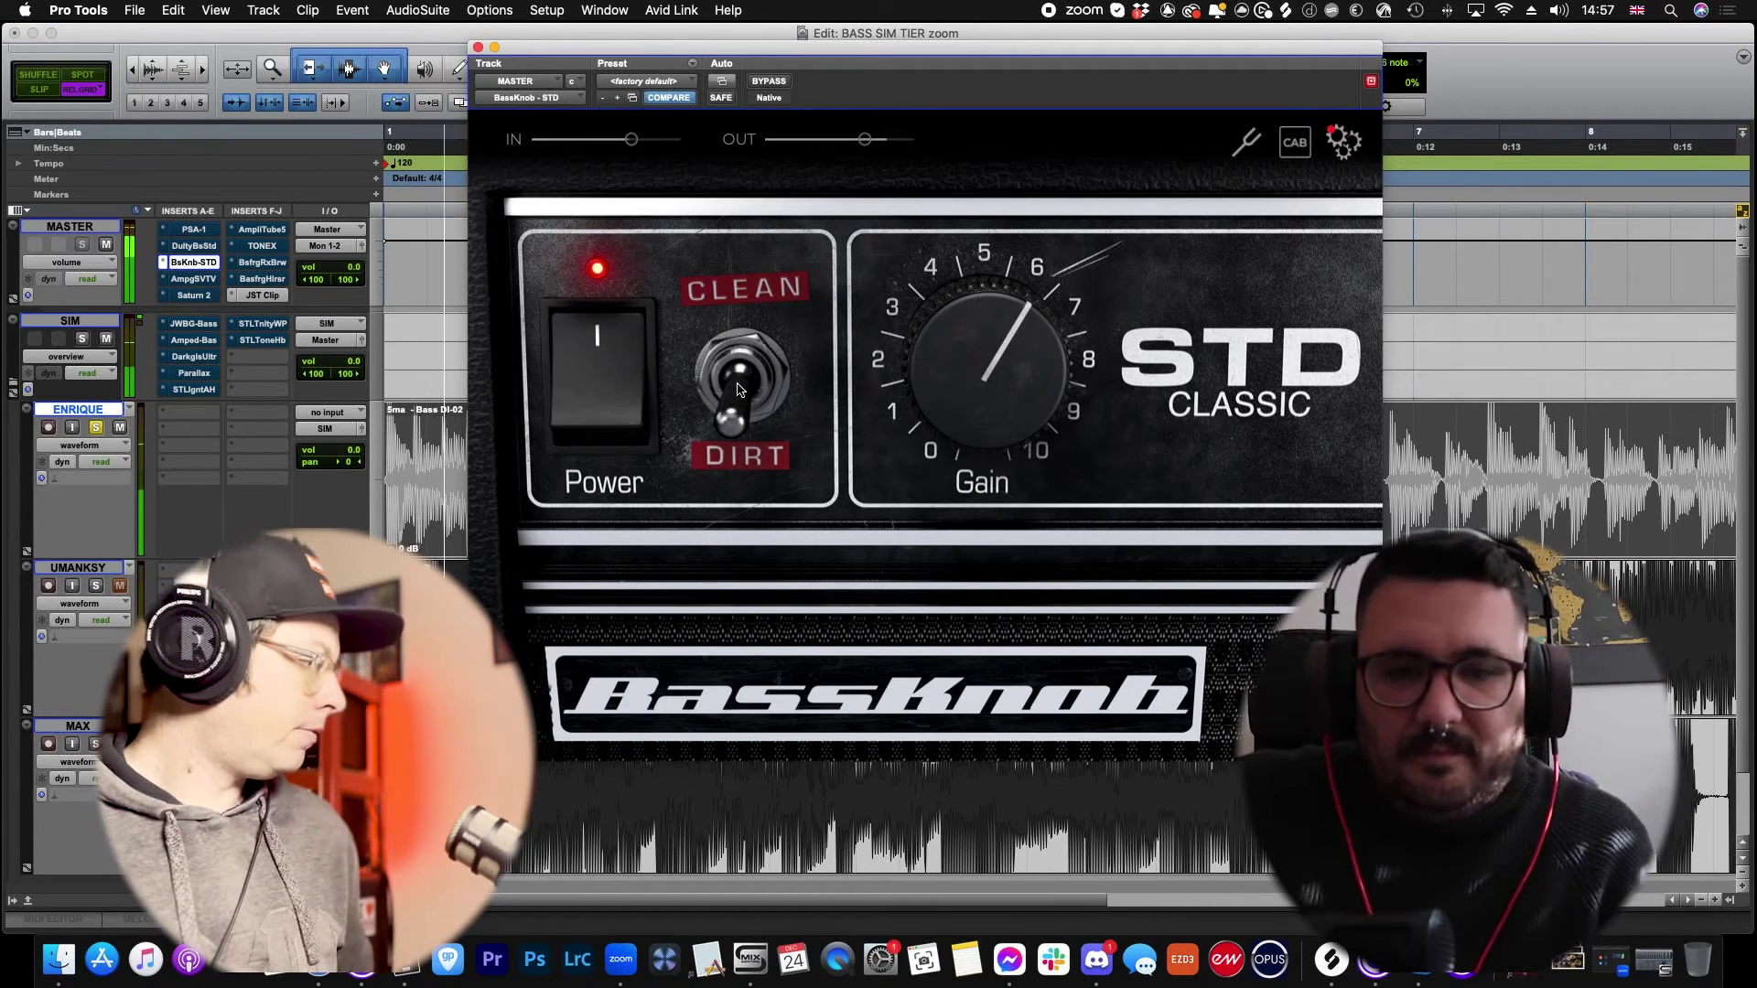
Step: Solo the second and third bass DI tracks in turn, set the BassKnob to CLEAN and solo the first track again
{"action": "left_click", "coordinate": [96, 586]}
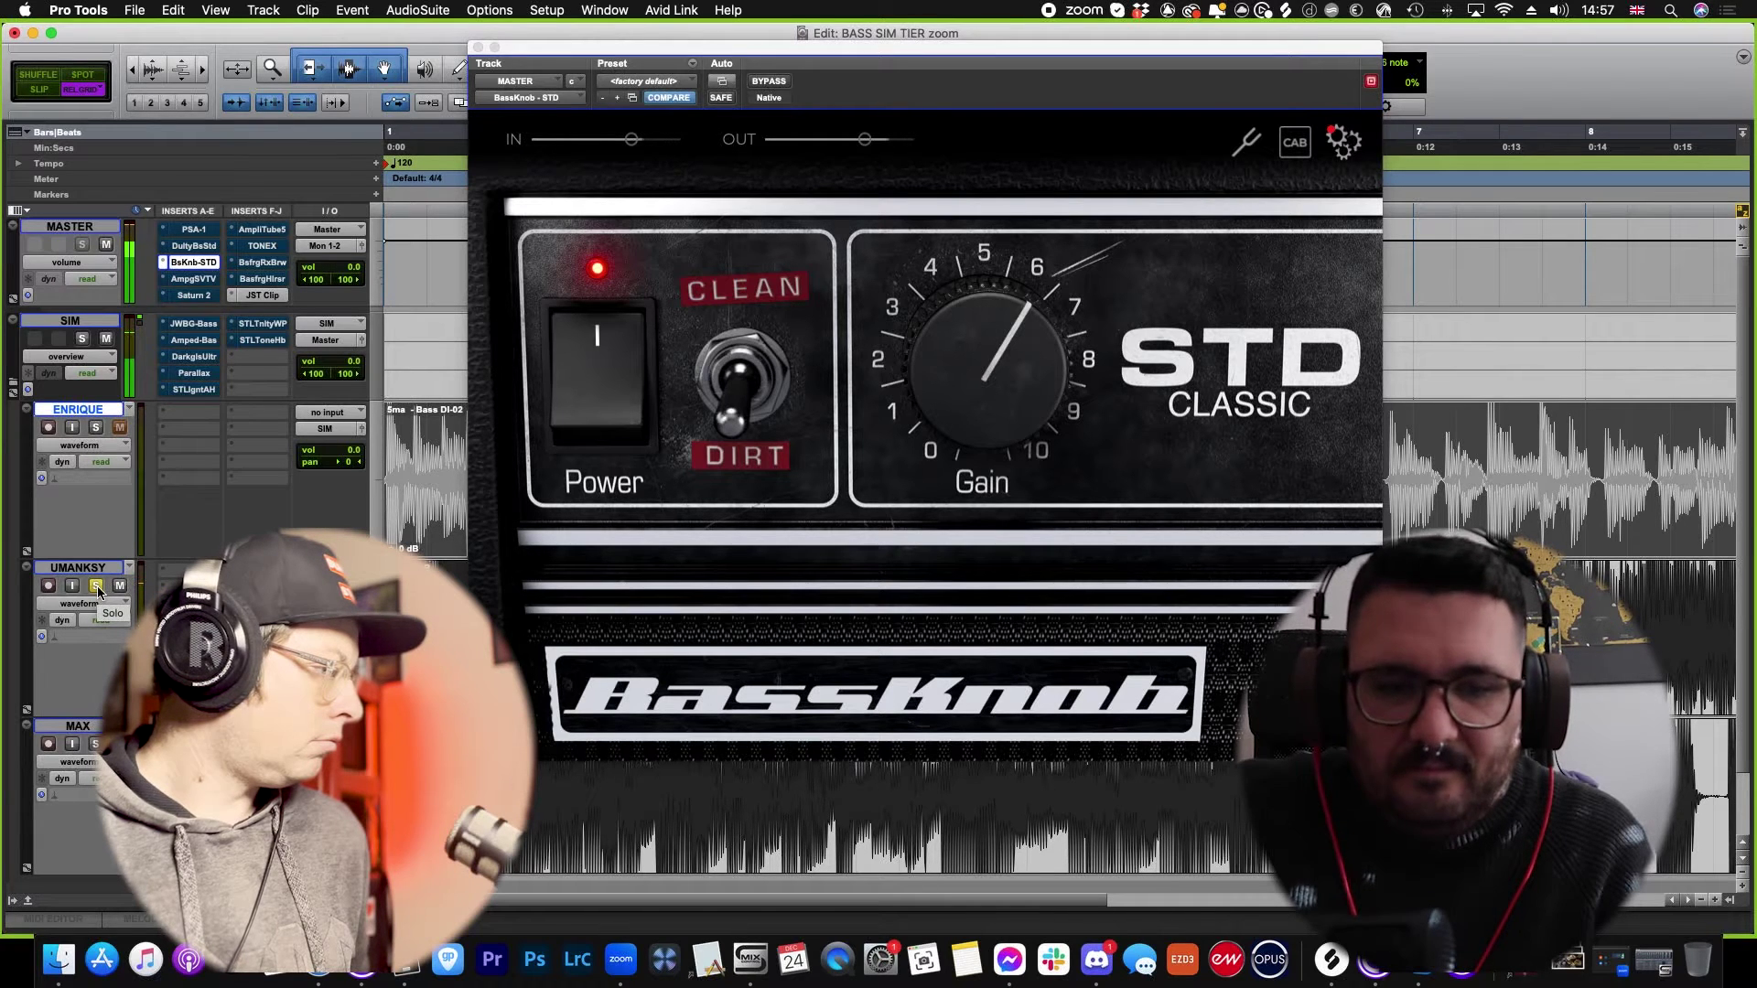
{"action": "left_click", "coordinate": [96, 745]}
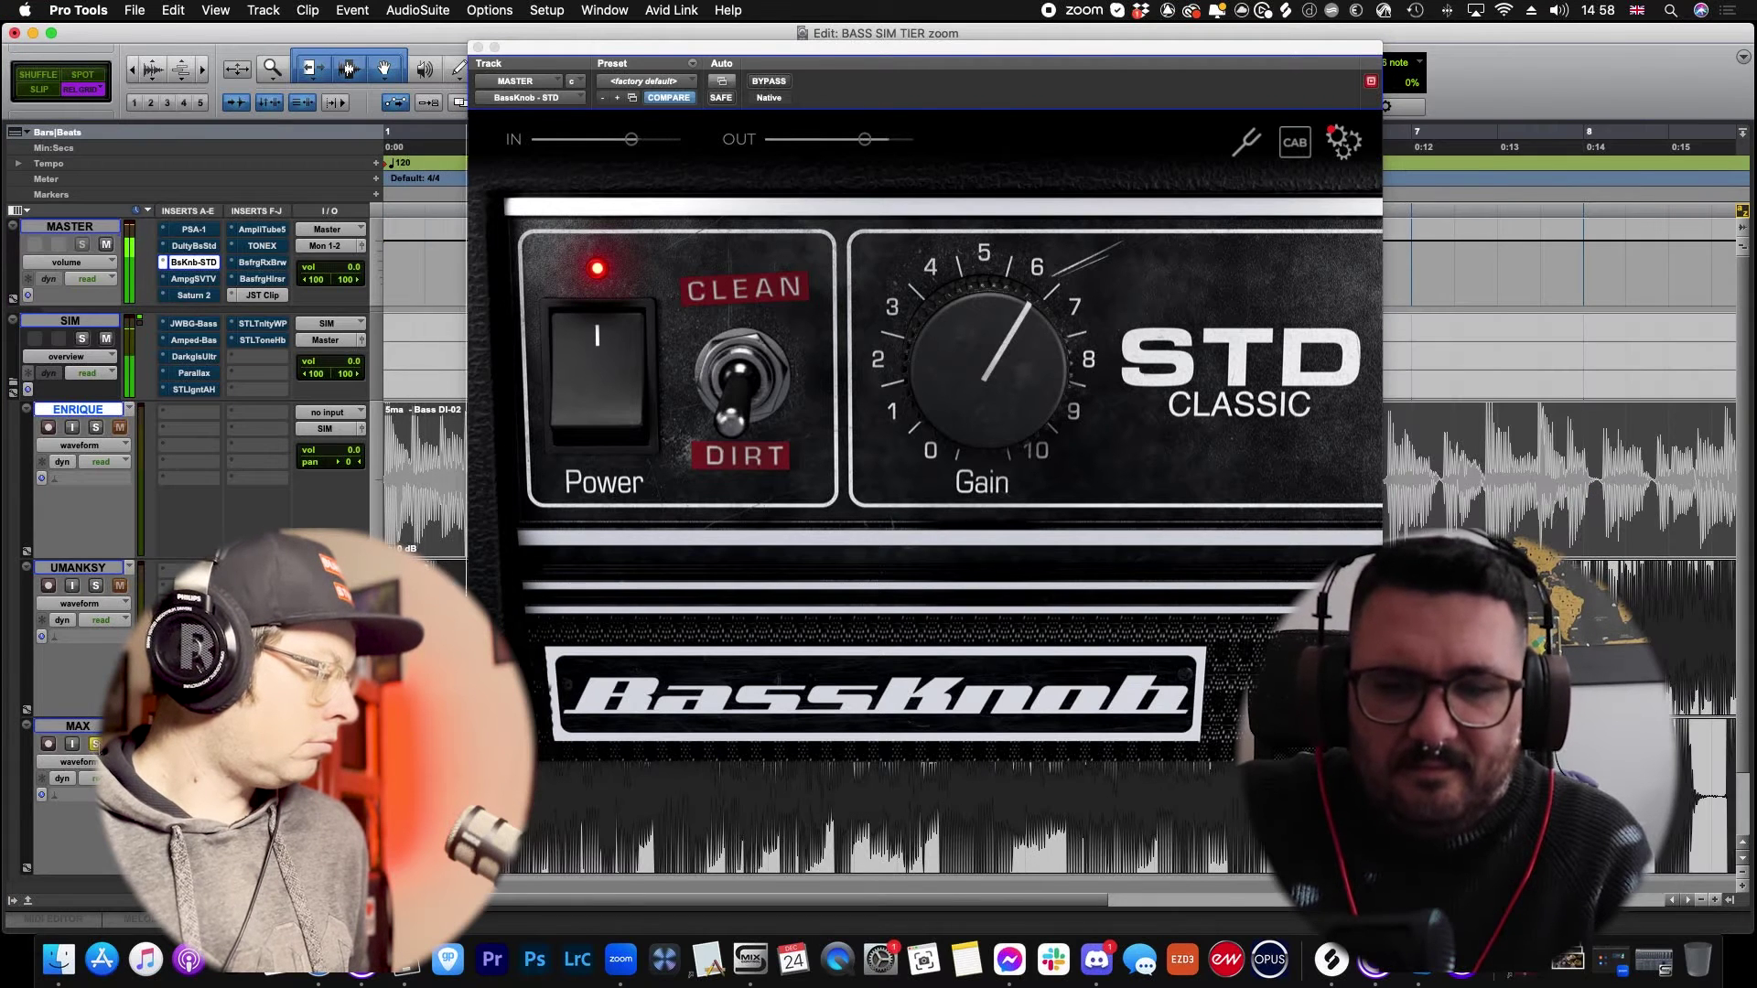
{"action": "left_click", "coordinate": [739, 377]}
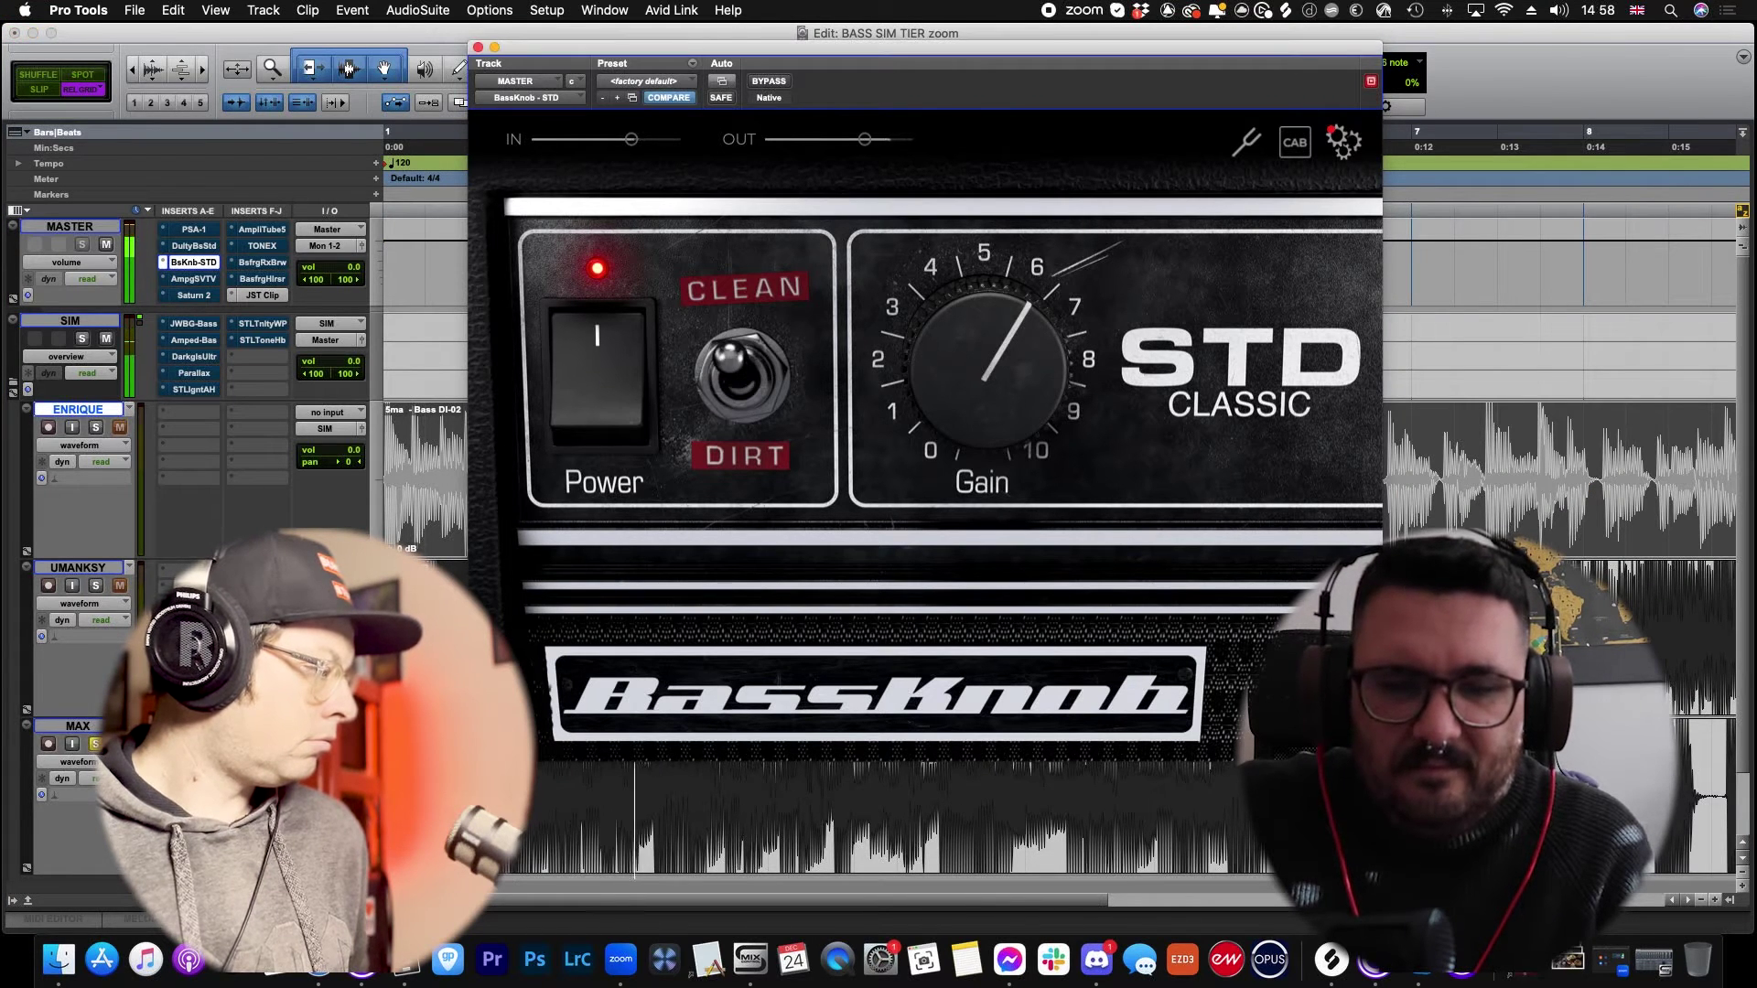
{"action": "left_click", "coordinate": [97, 427]}
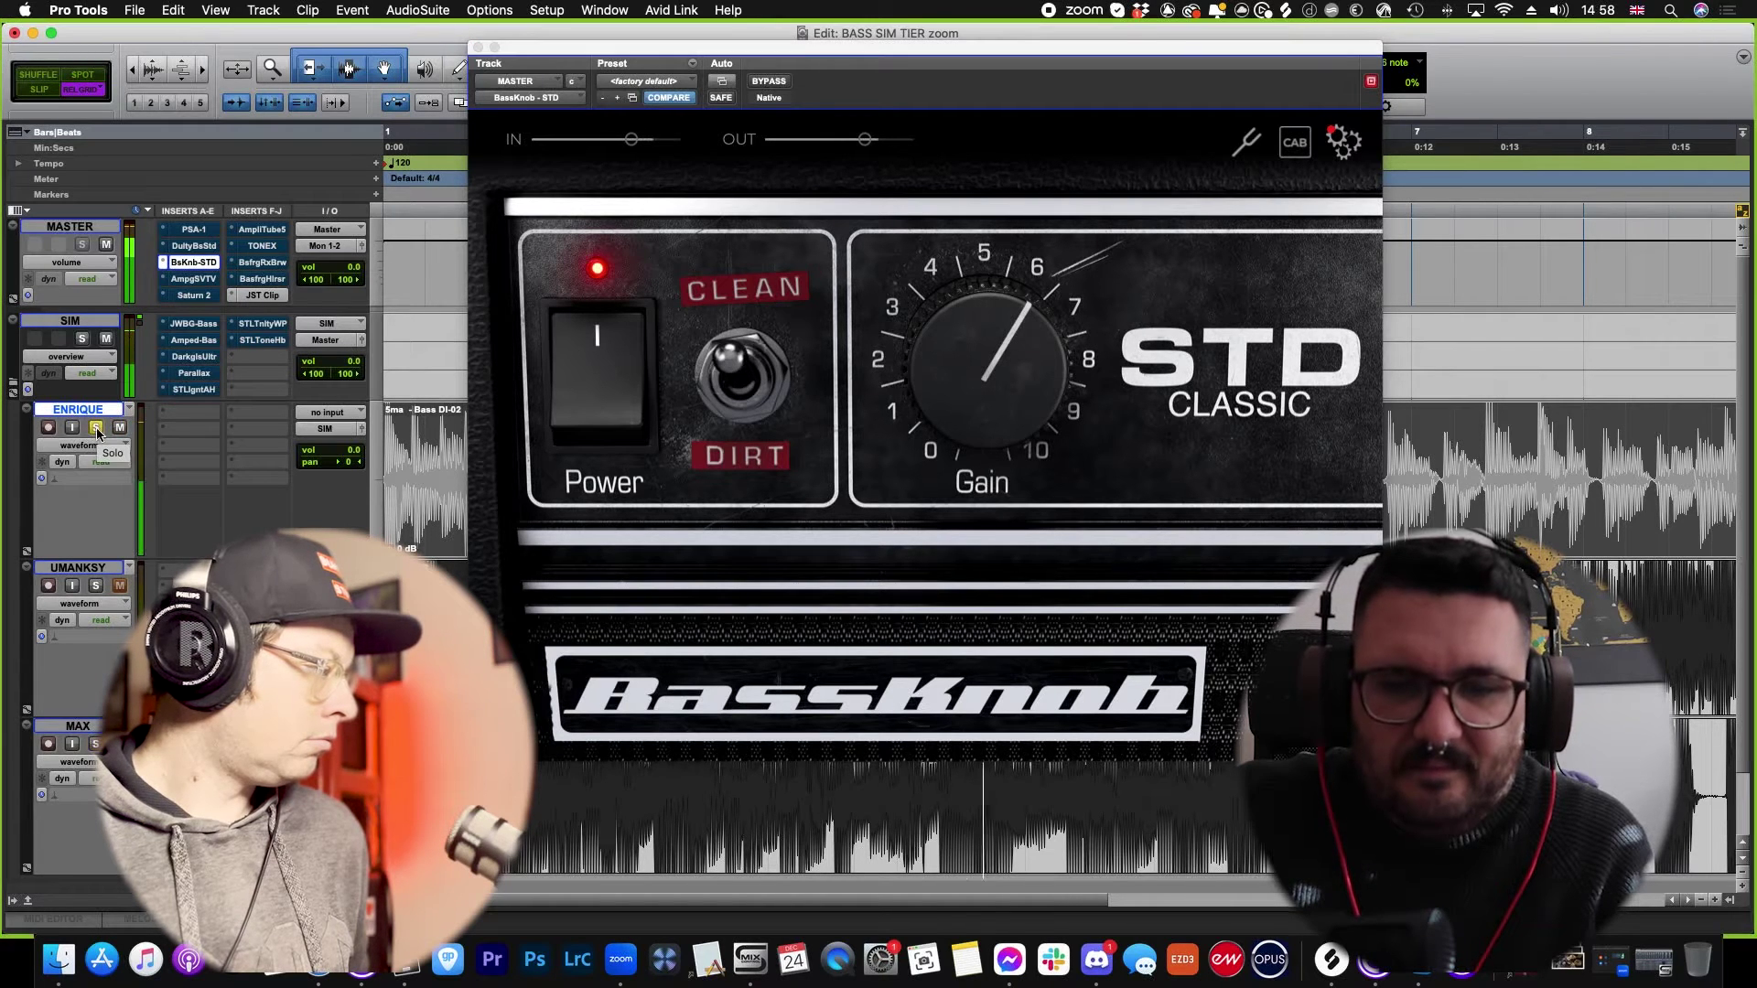
Step: Play the second bass DI soloed through the BassKnob and raise its Gain to 10
{"action": "left_click", "coordinate": [97, 587]}
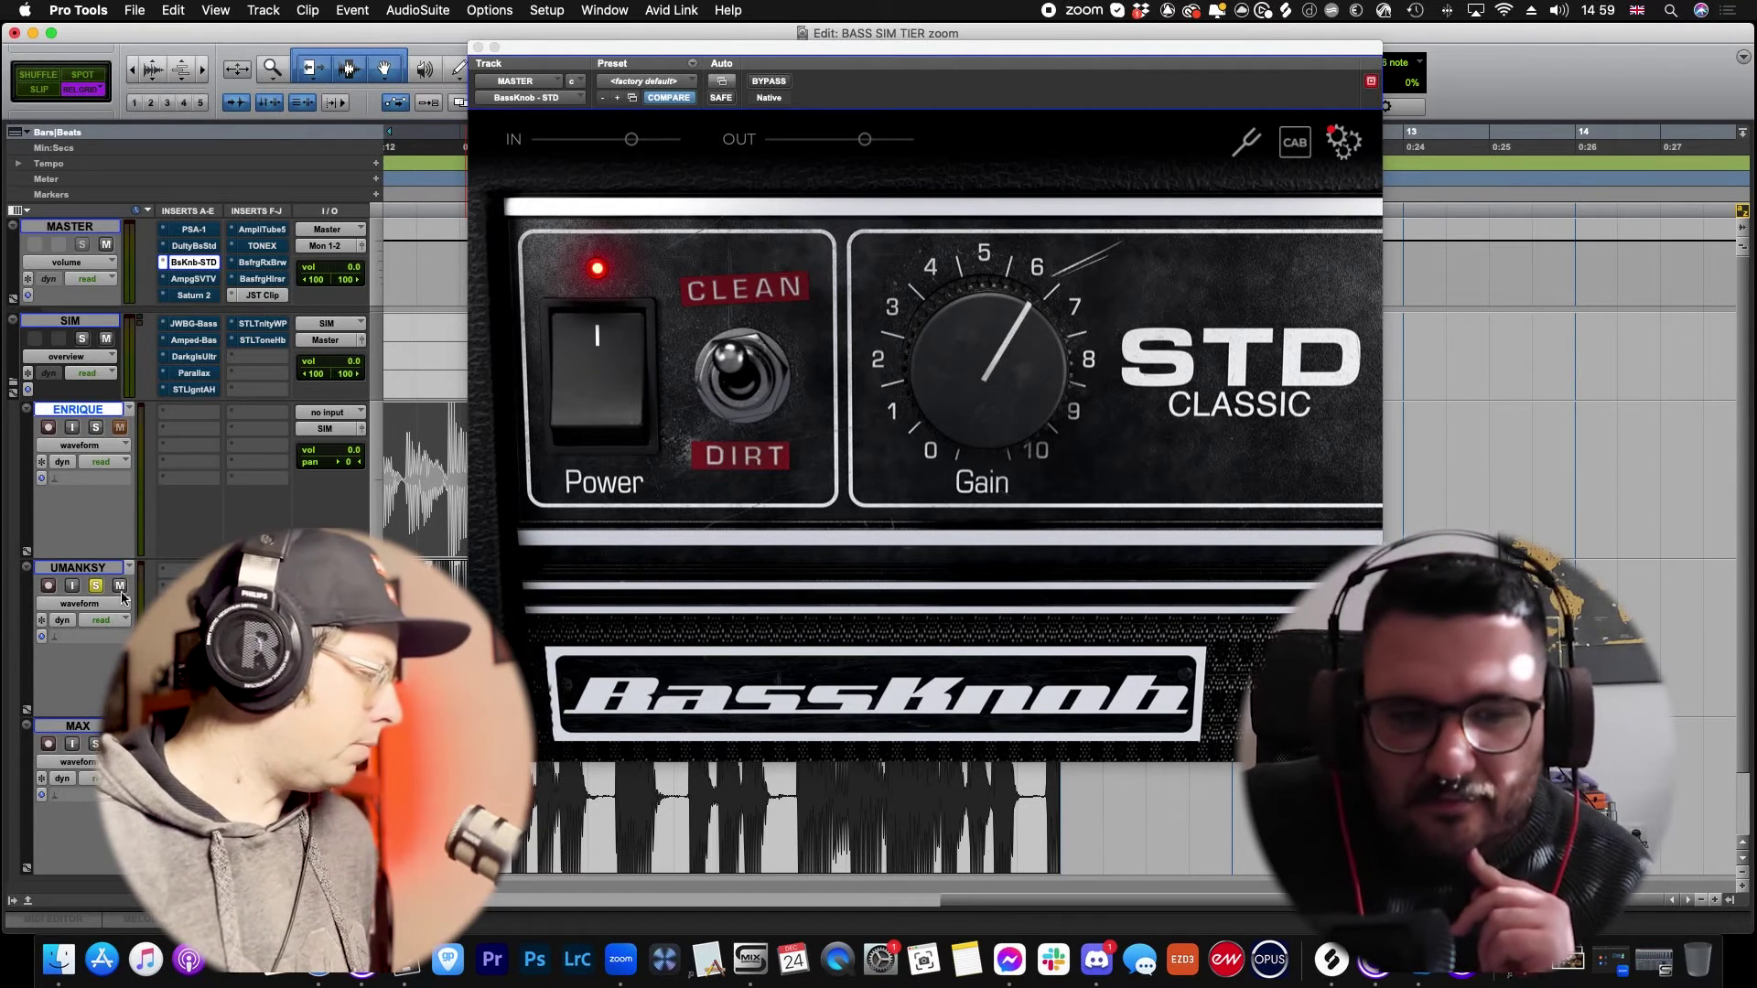
{"action": "mouse_move", "coordinate": [1023, 395]}
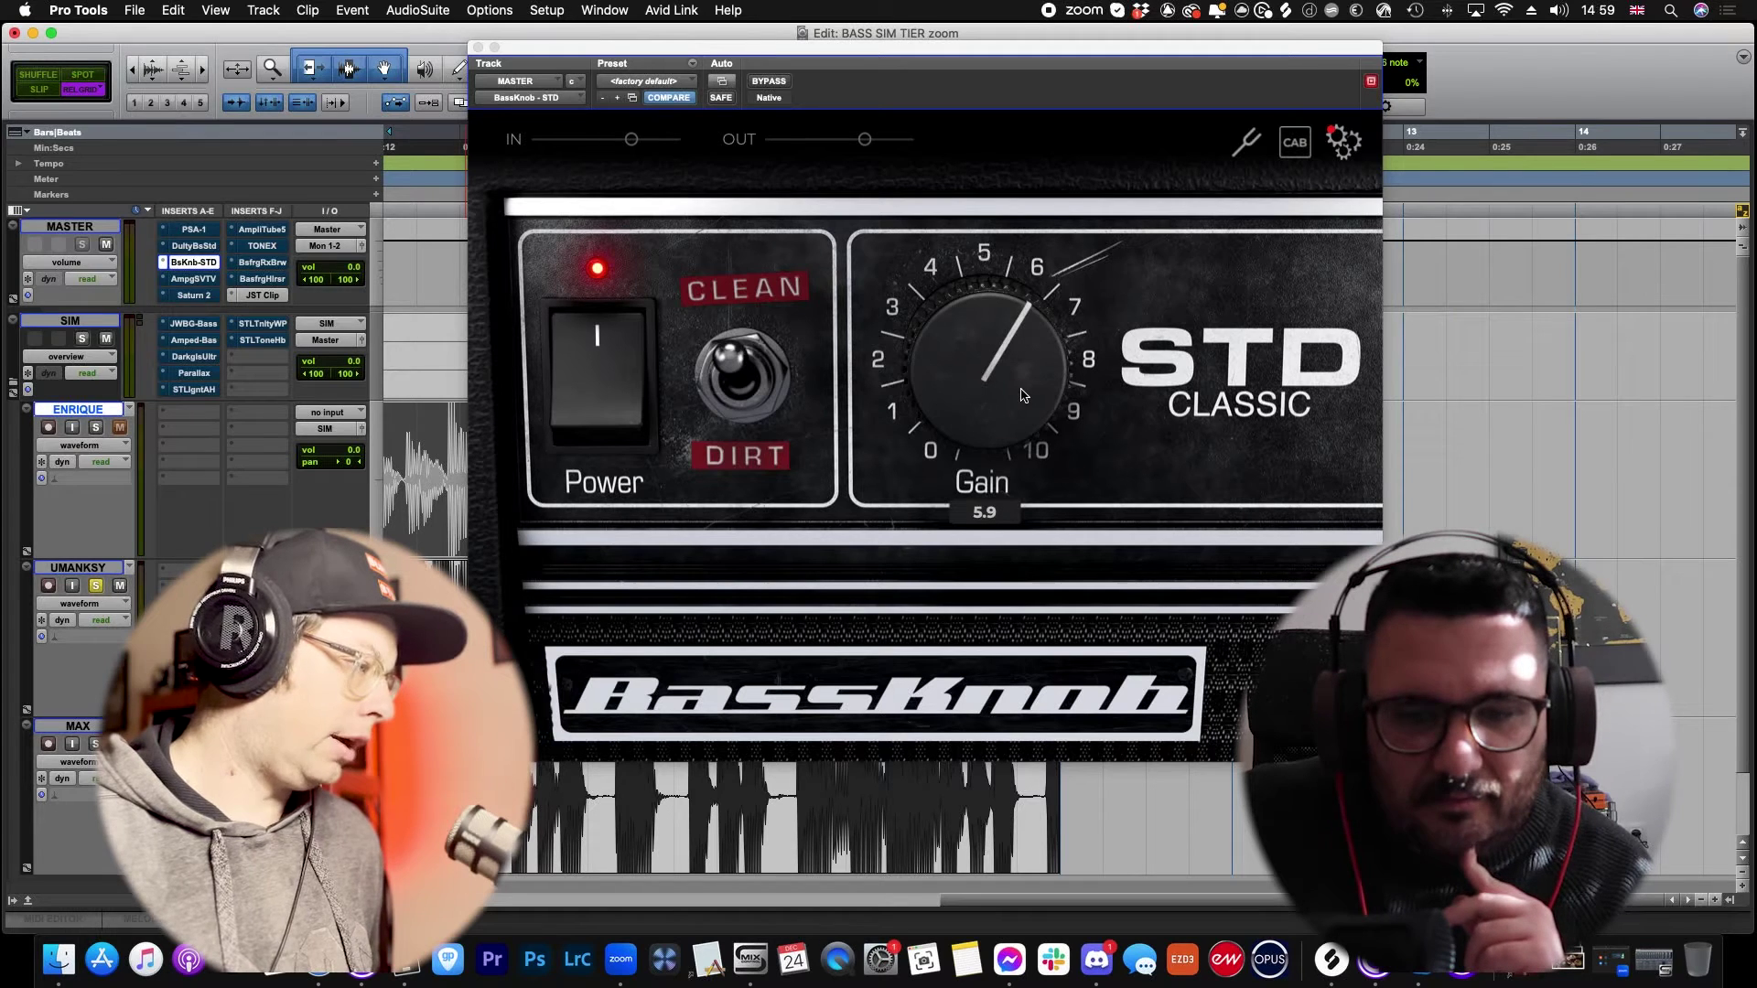
{"action": "key", "text": "space"}
{"action": "left_click_drag", "start_coordinate": [1013, 395], "coordinate": [1025, 291]}
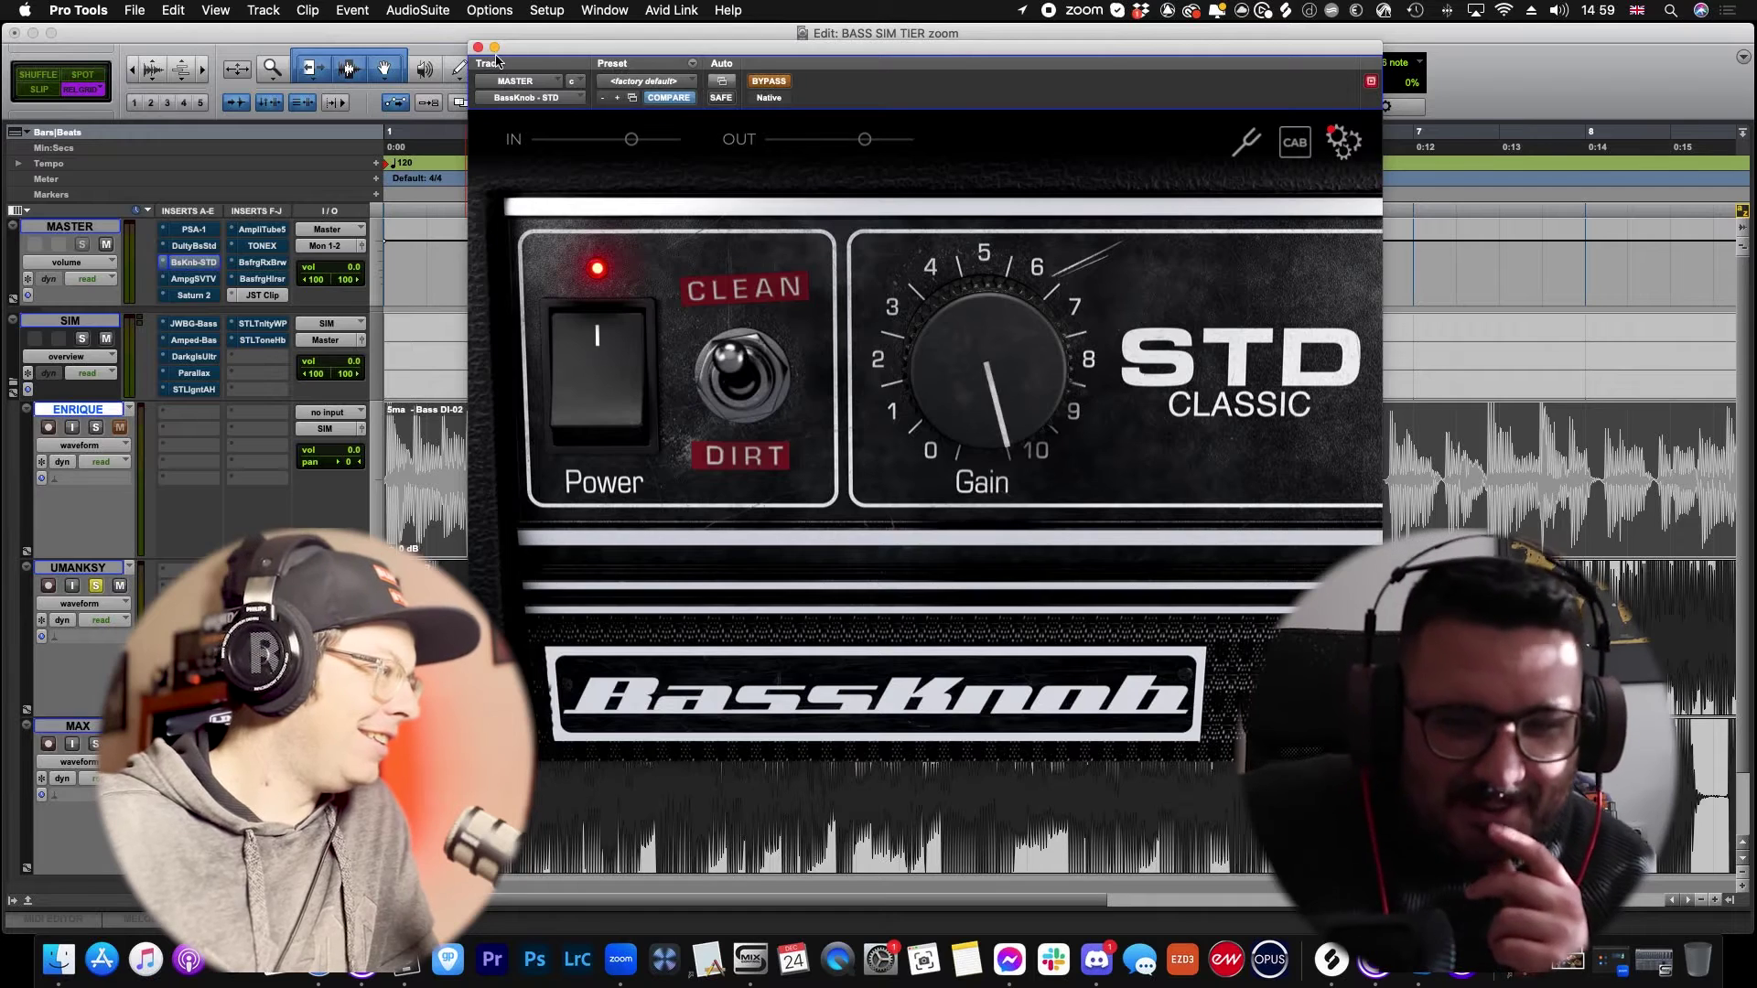
Step: Close the BassKnob STD and rank it in the THICC BOI tier
{"action": "left_click", "coordinate": [478, 48]}
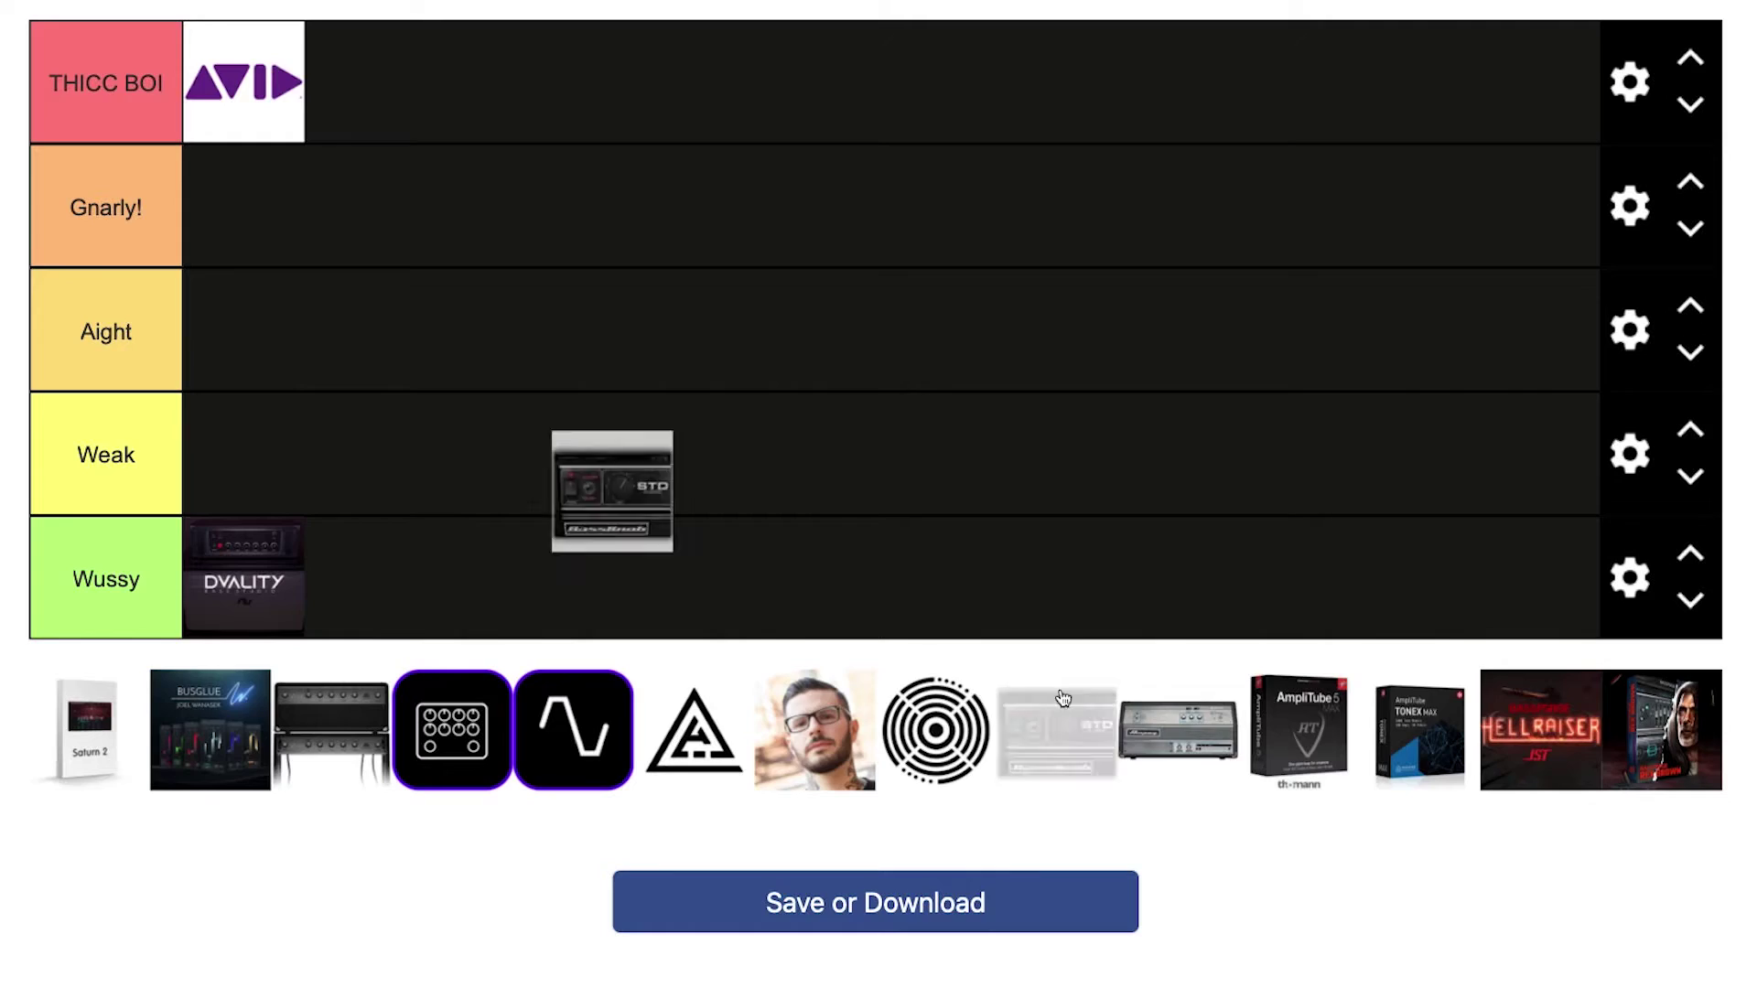
{"action": "left_click_drag", "start_coordinate": [1061, 698], "coordinate": [1199, 121]}
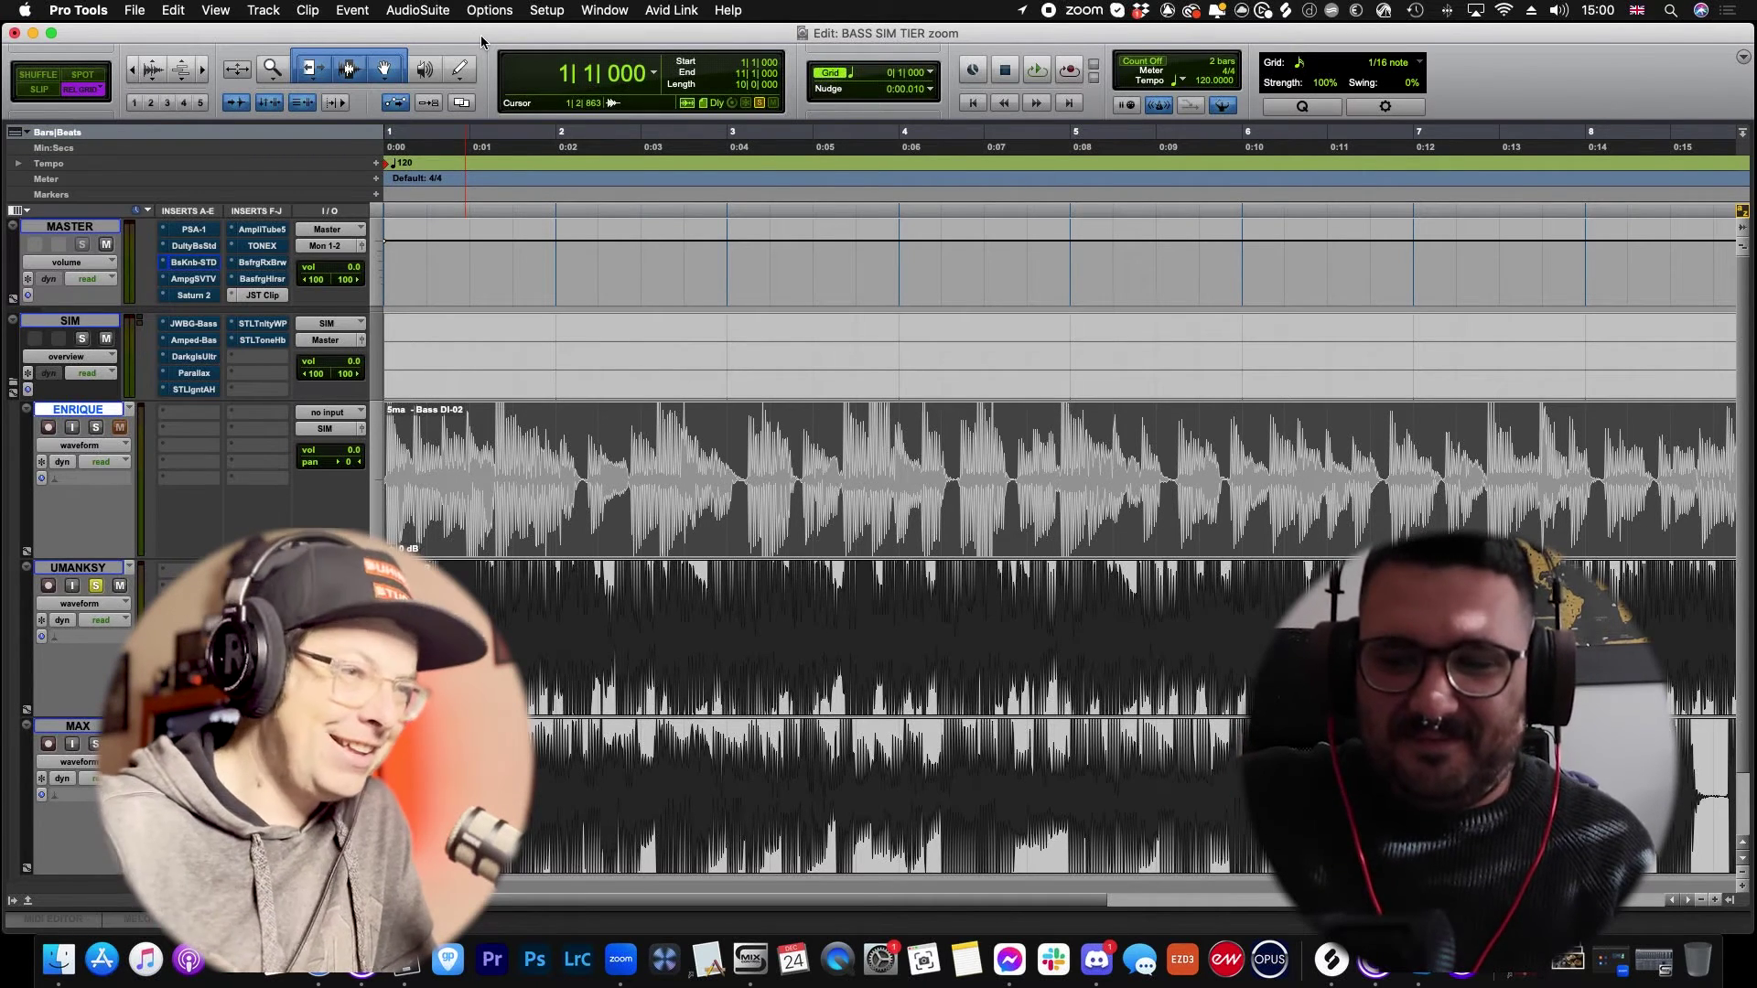
Step: Open the Ampeg SVT-VR Classic on the master track and play the first bass DI soloed through it
{"action": "left_click", "coordinate": [192, 278]}
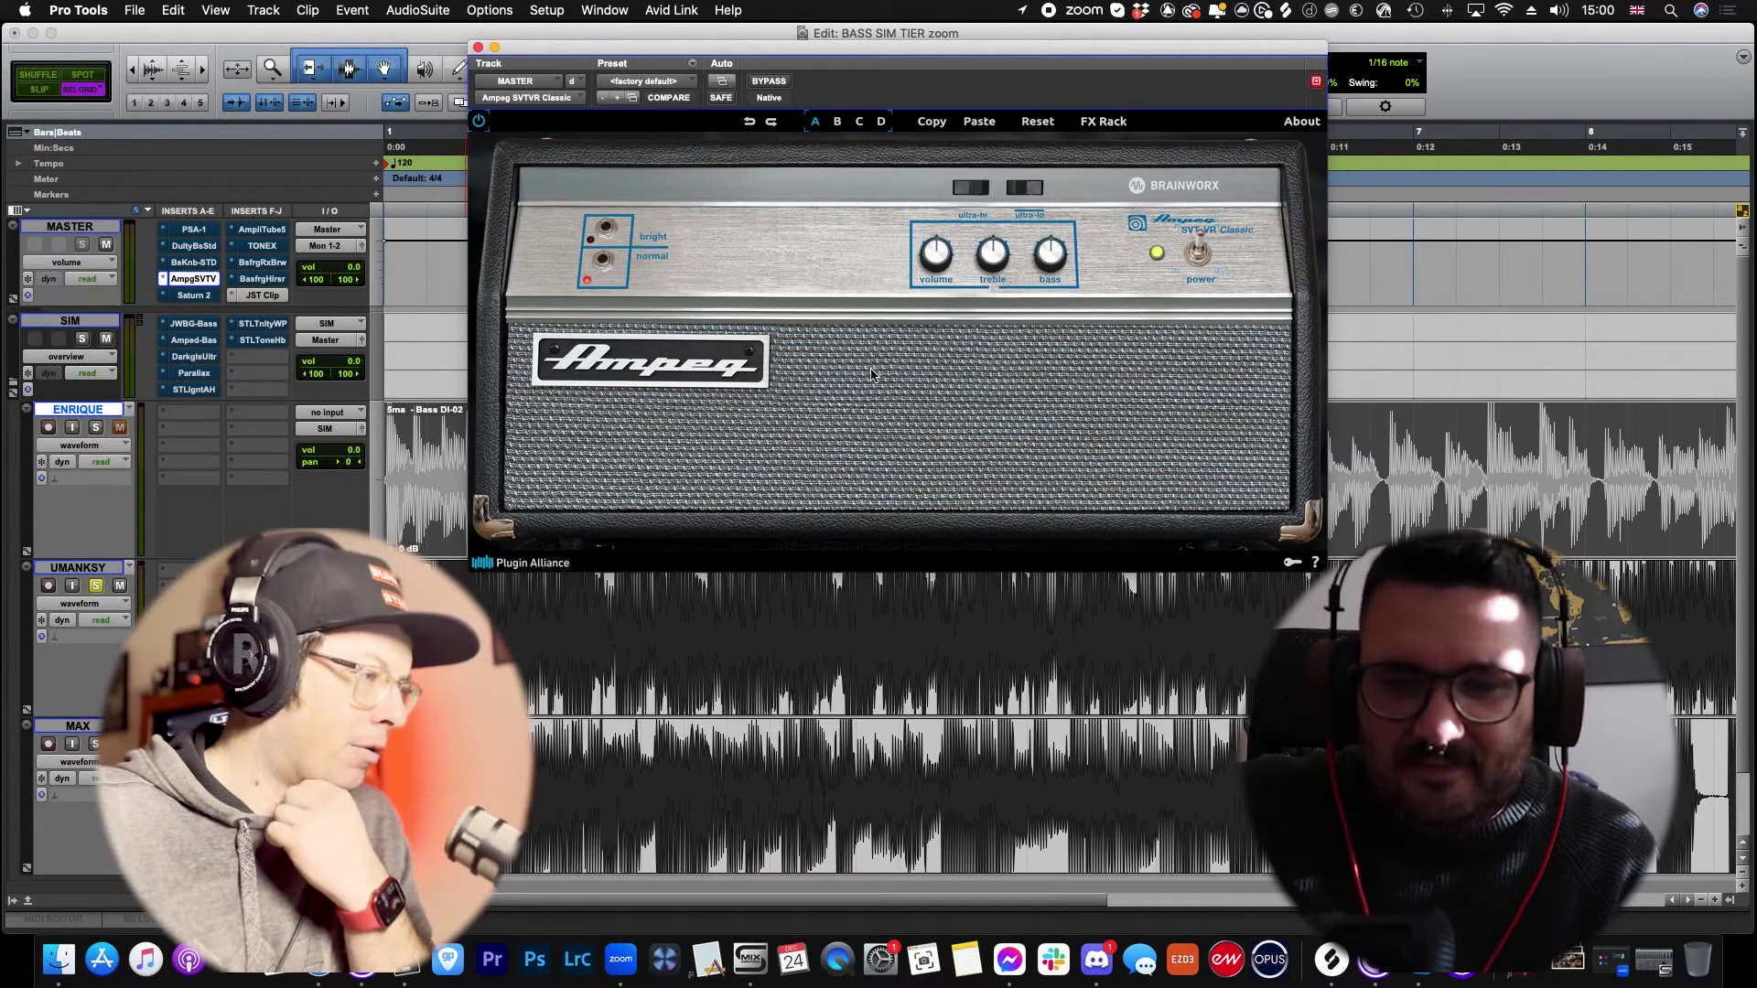
{"action": "left_click", "coordinate": [96, 427]}
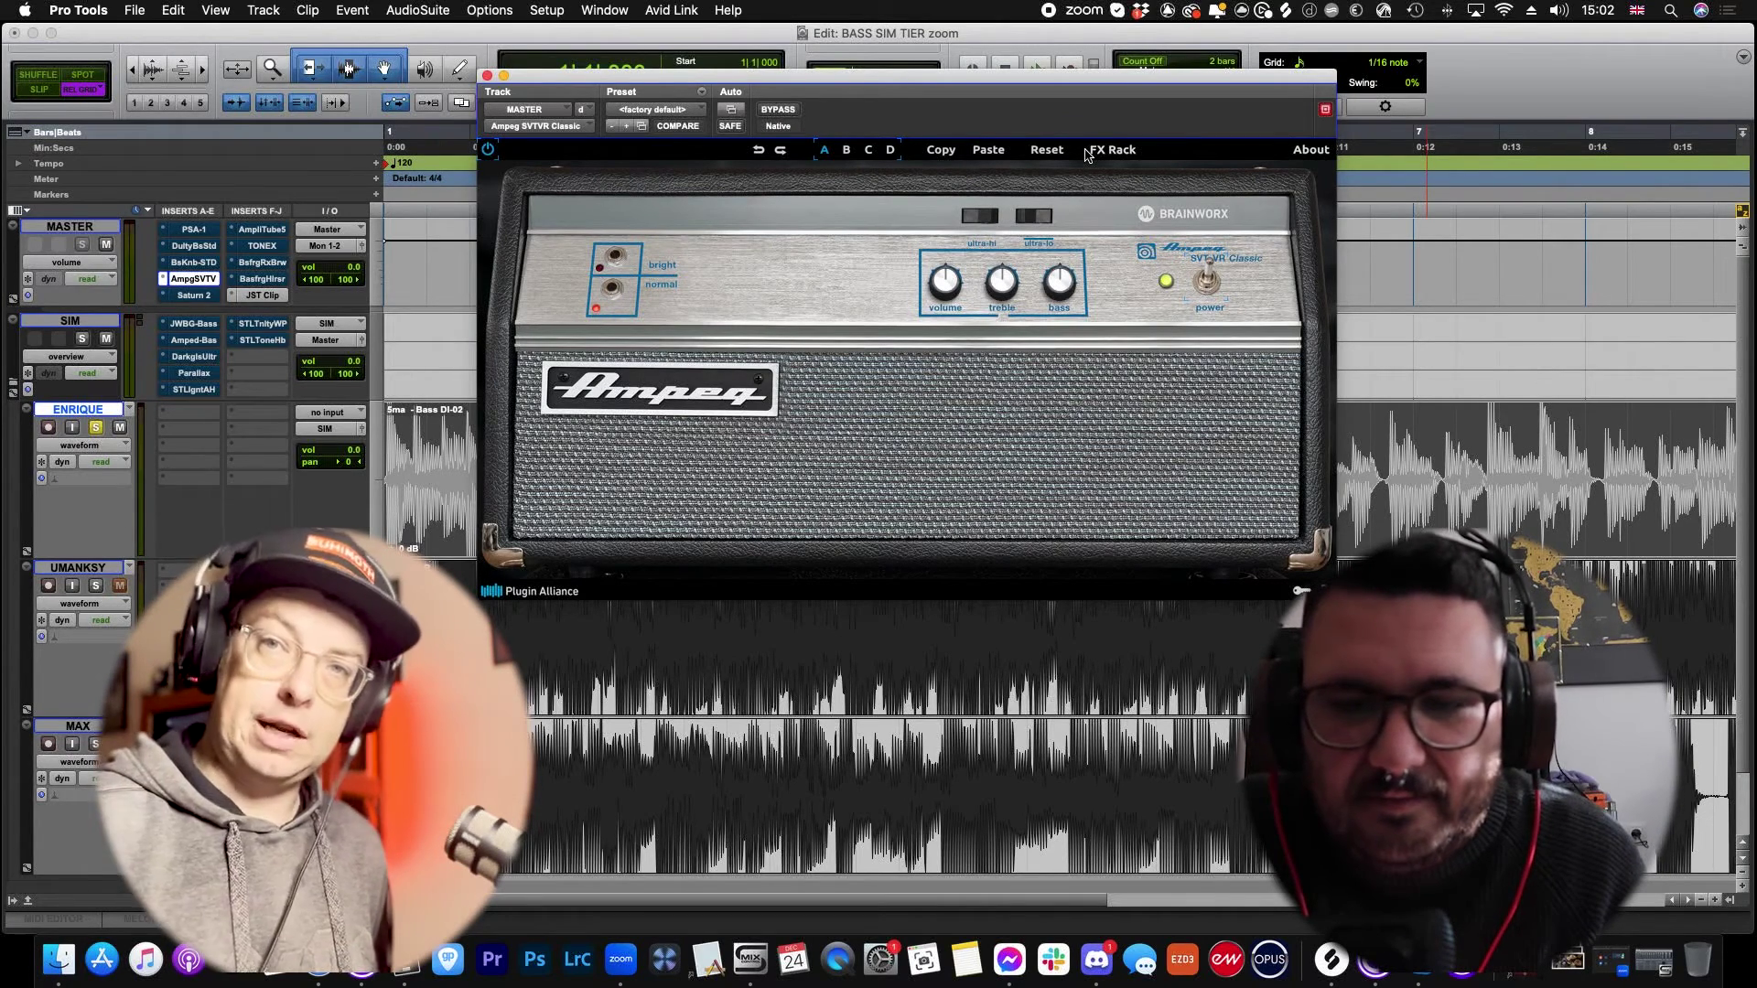
{"action": "key", "text": "space"}
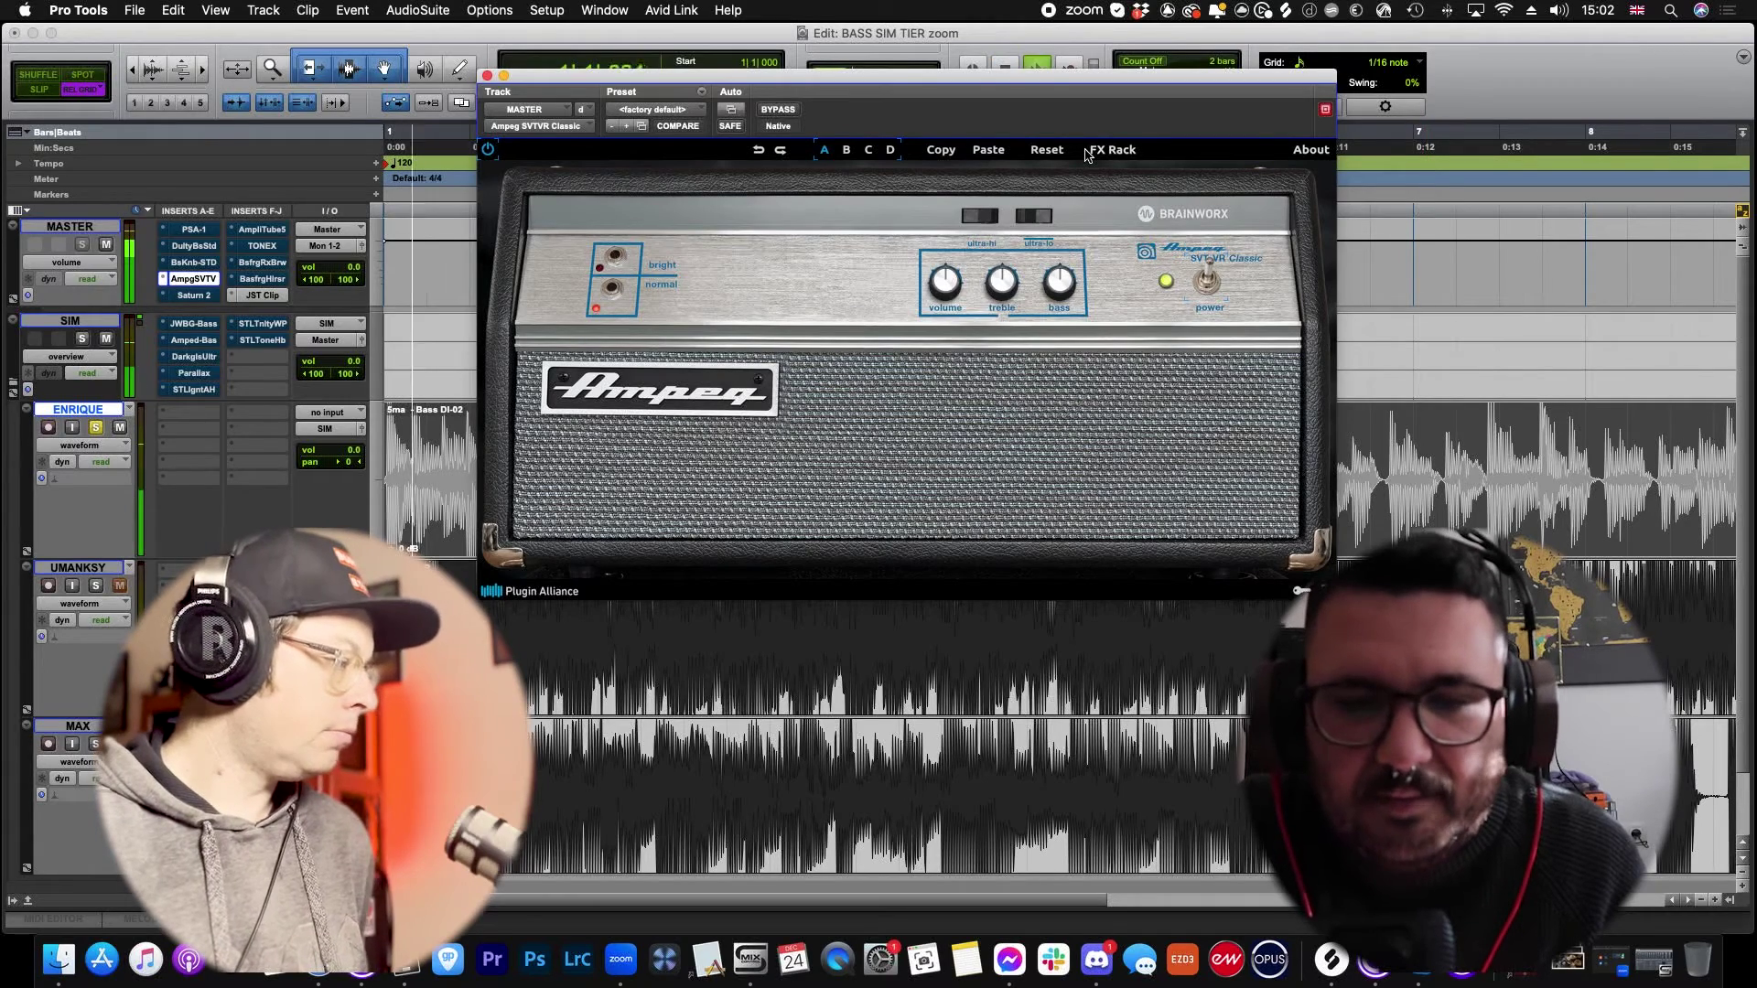
Step: Set the Input Gain in the Ampeg's FX Rack to about 12 dB and switch the amp to its bright channel
{"action": "left_click", "coordinate": [1117, 152]}
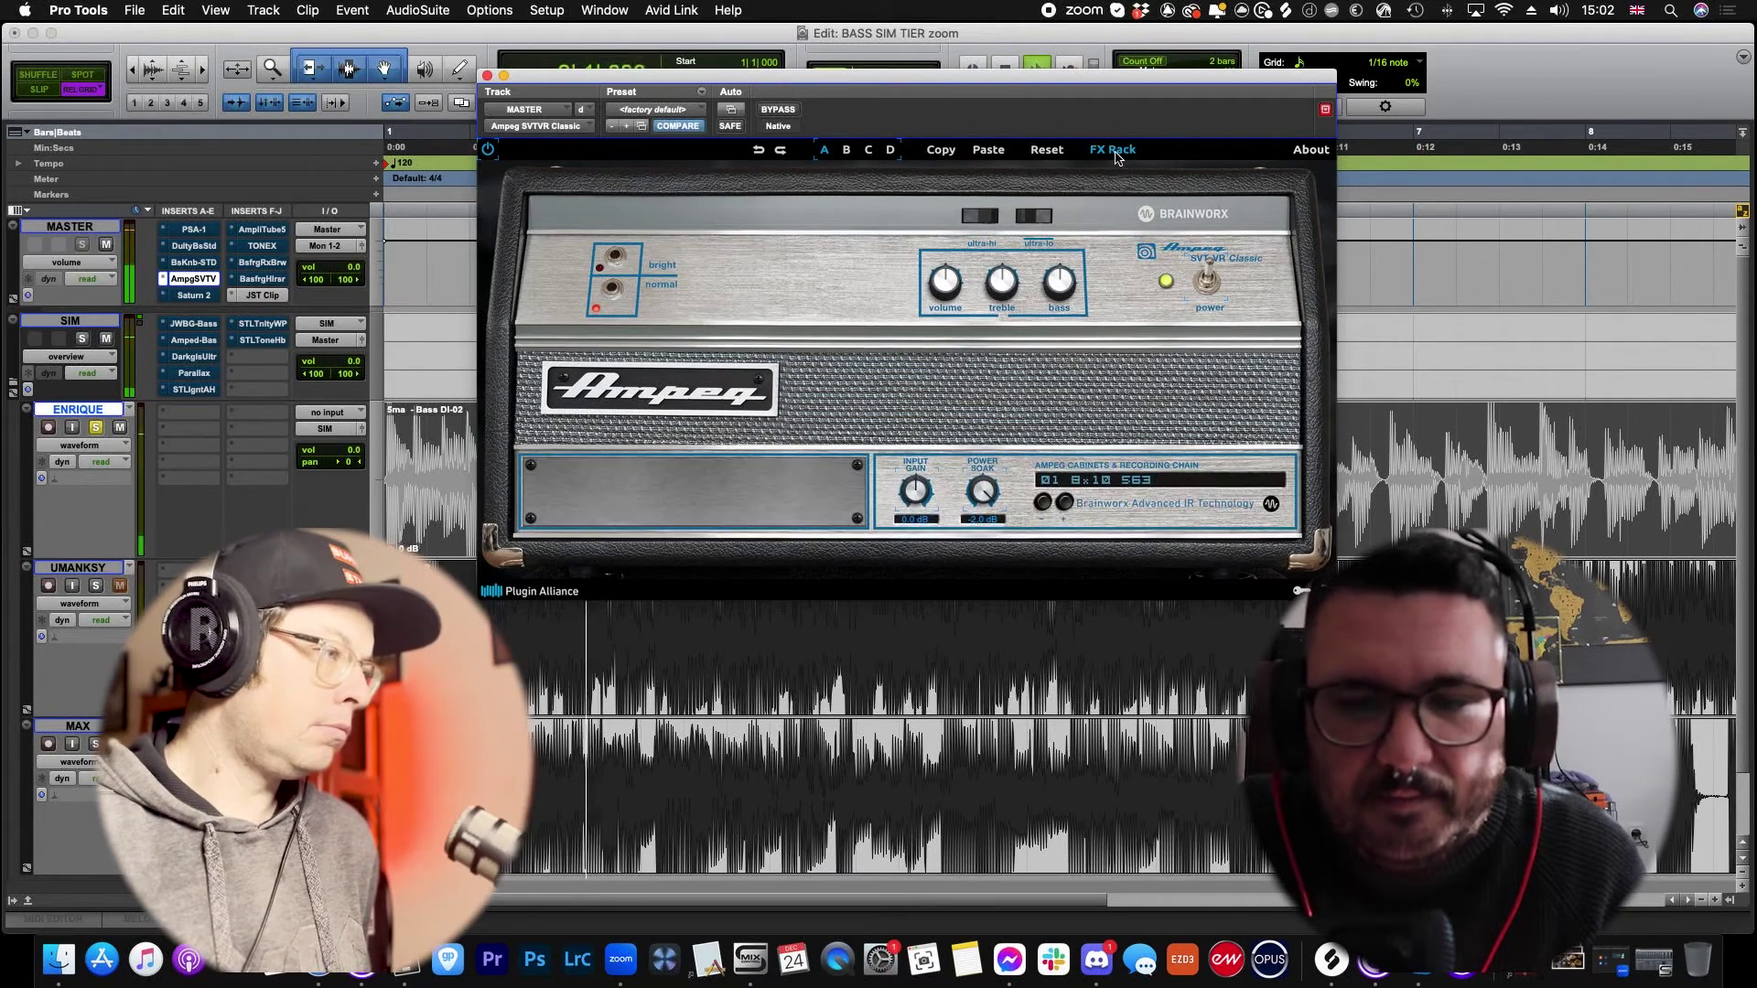
{"action": "scroll", "coordinate": [923, 454], "scroll_direction": "up", "scroll_amount": 5}
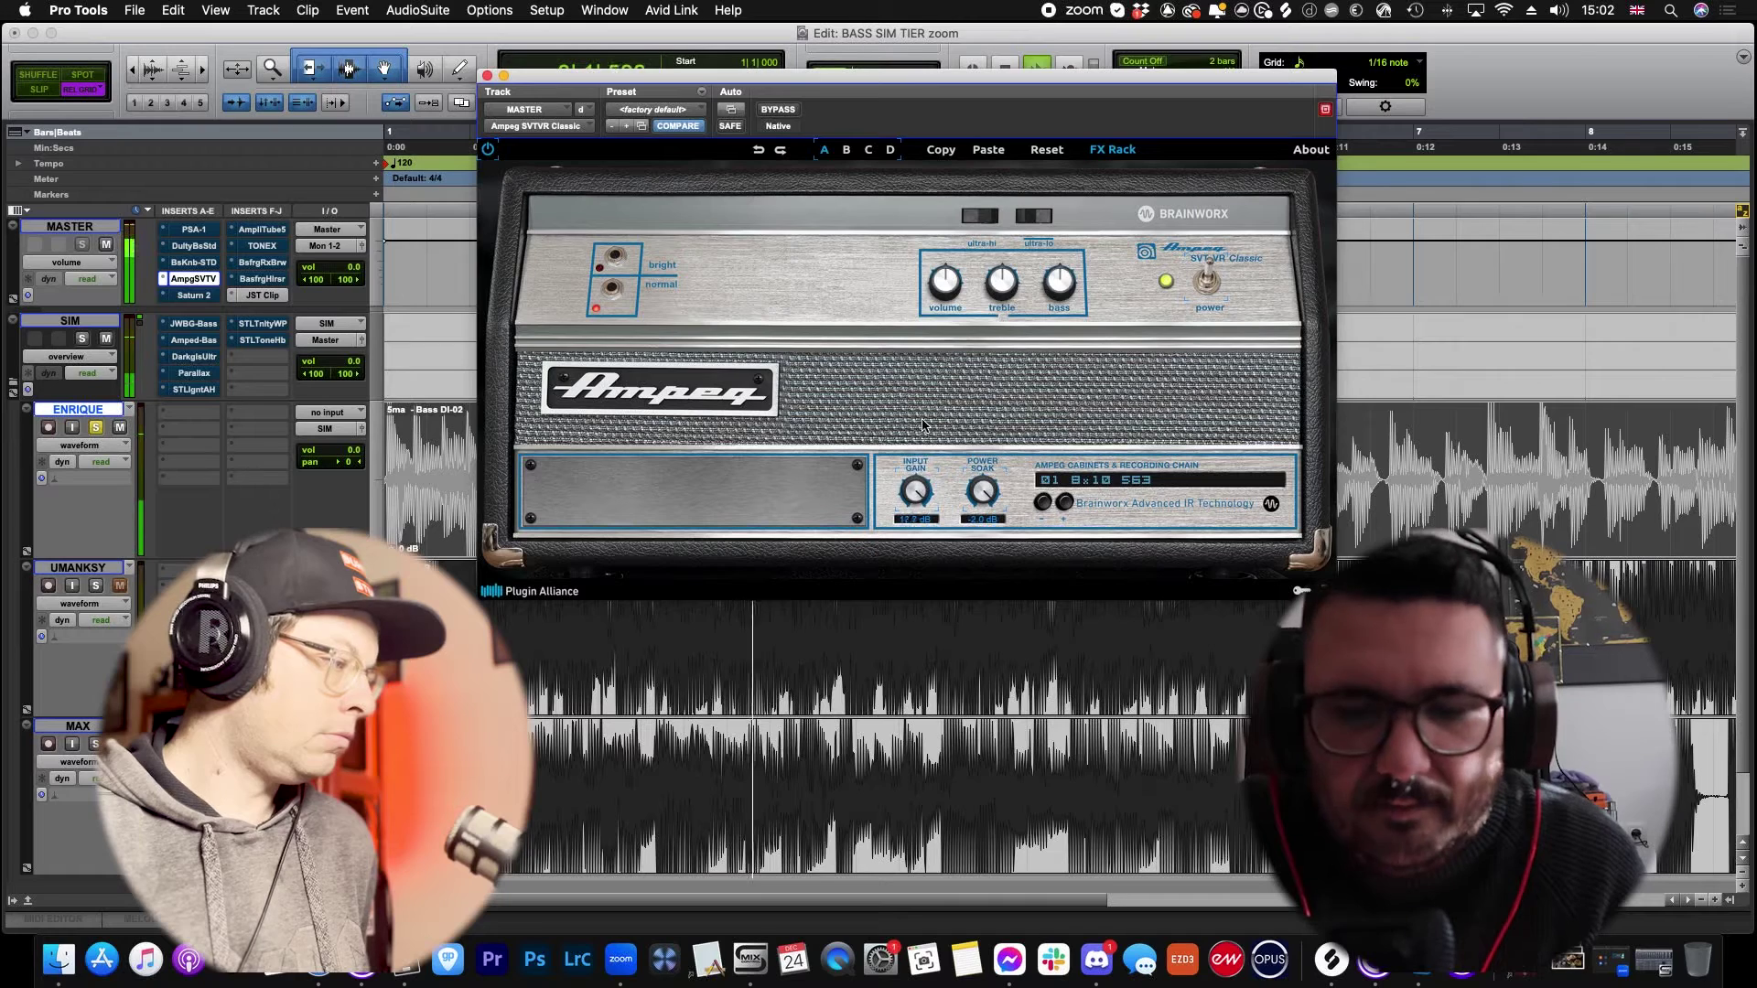
{"action": "scroll", "coordinate": [916, 490], "scroll_direction": "down", "scroll_amount": 4}
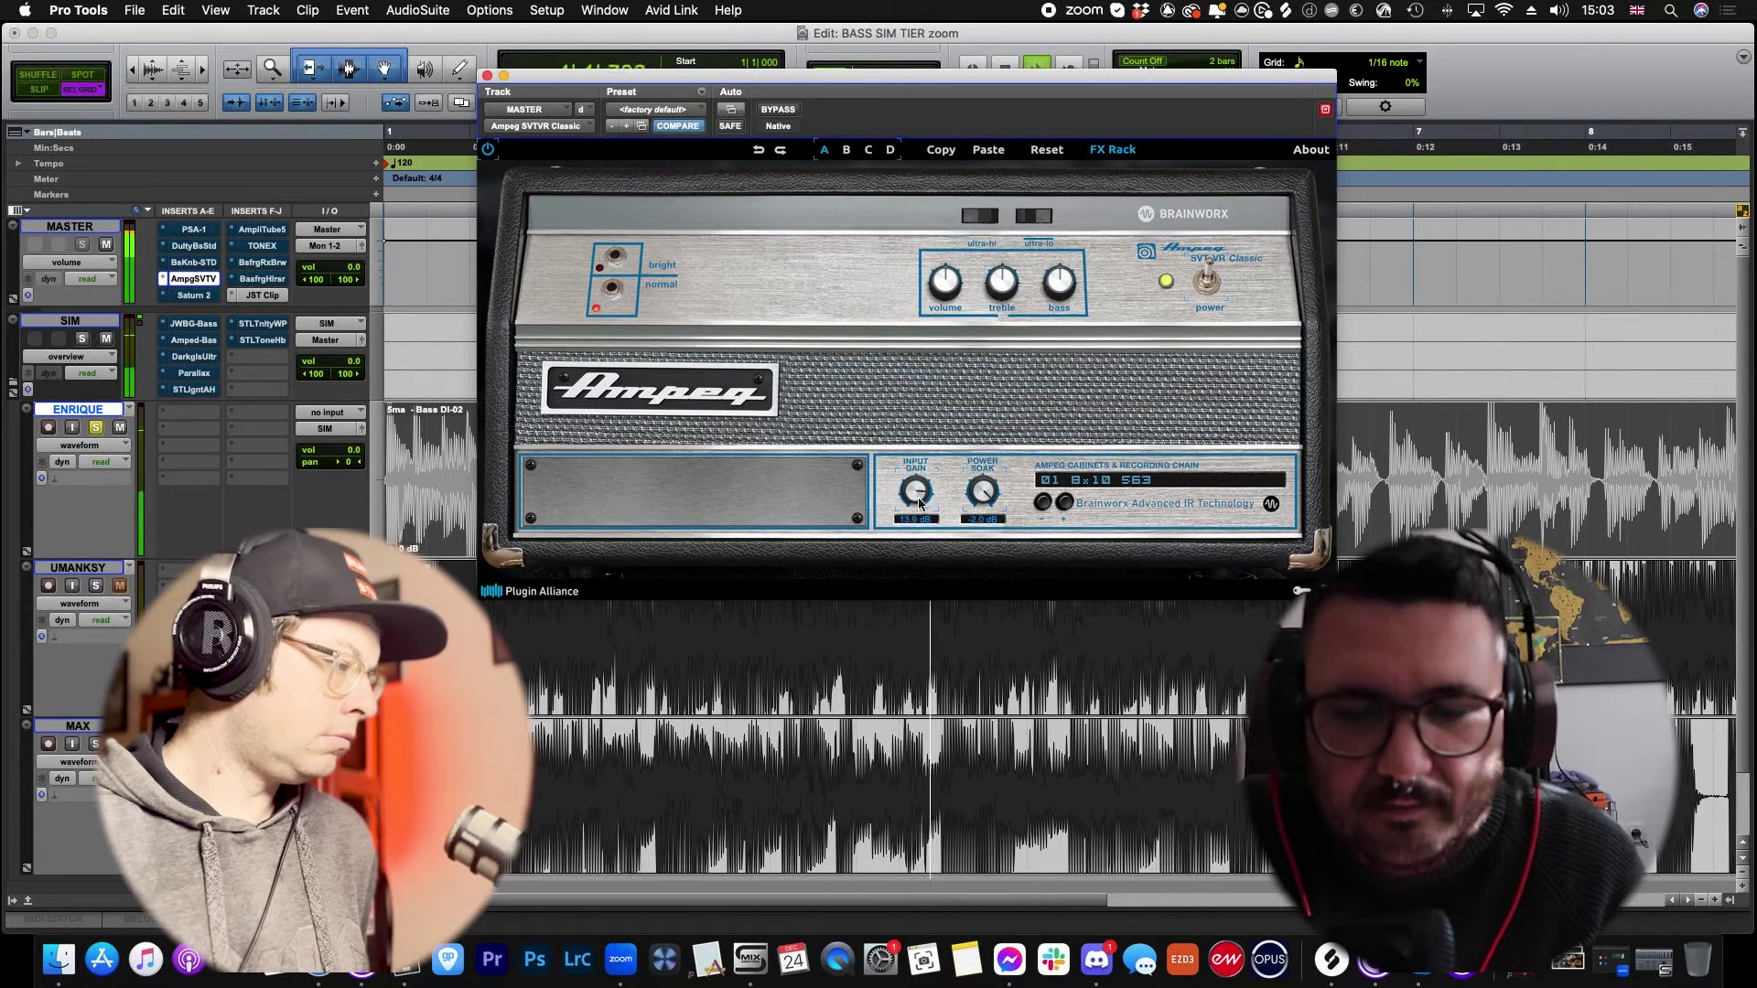
{"action": "left_click", "coordinate": [617, 258]}
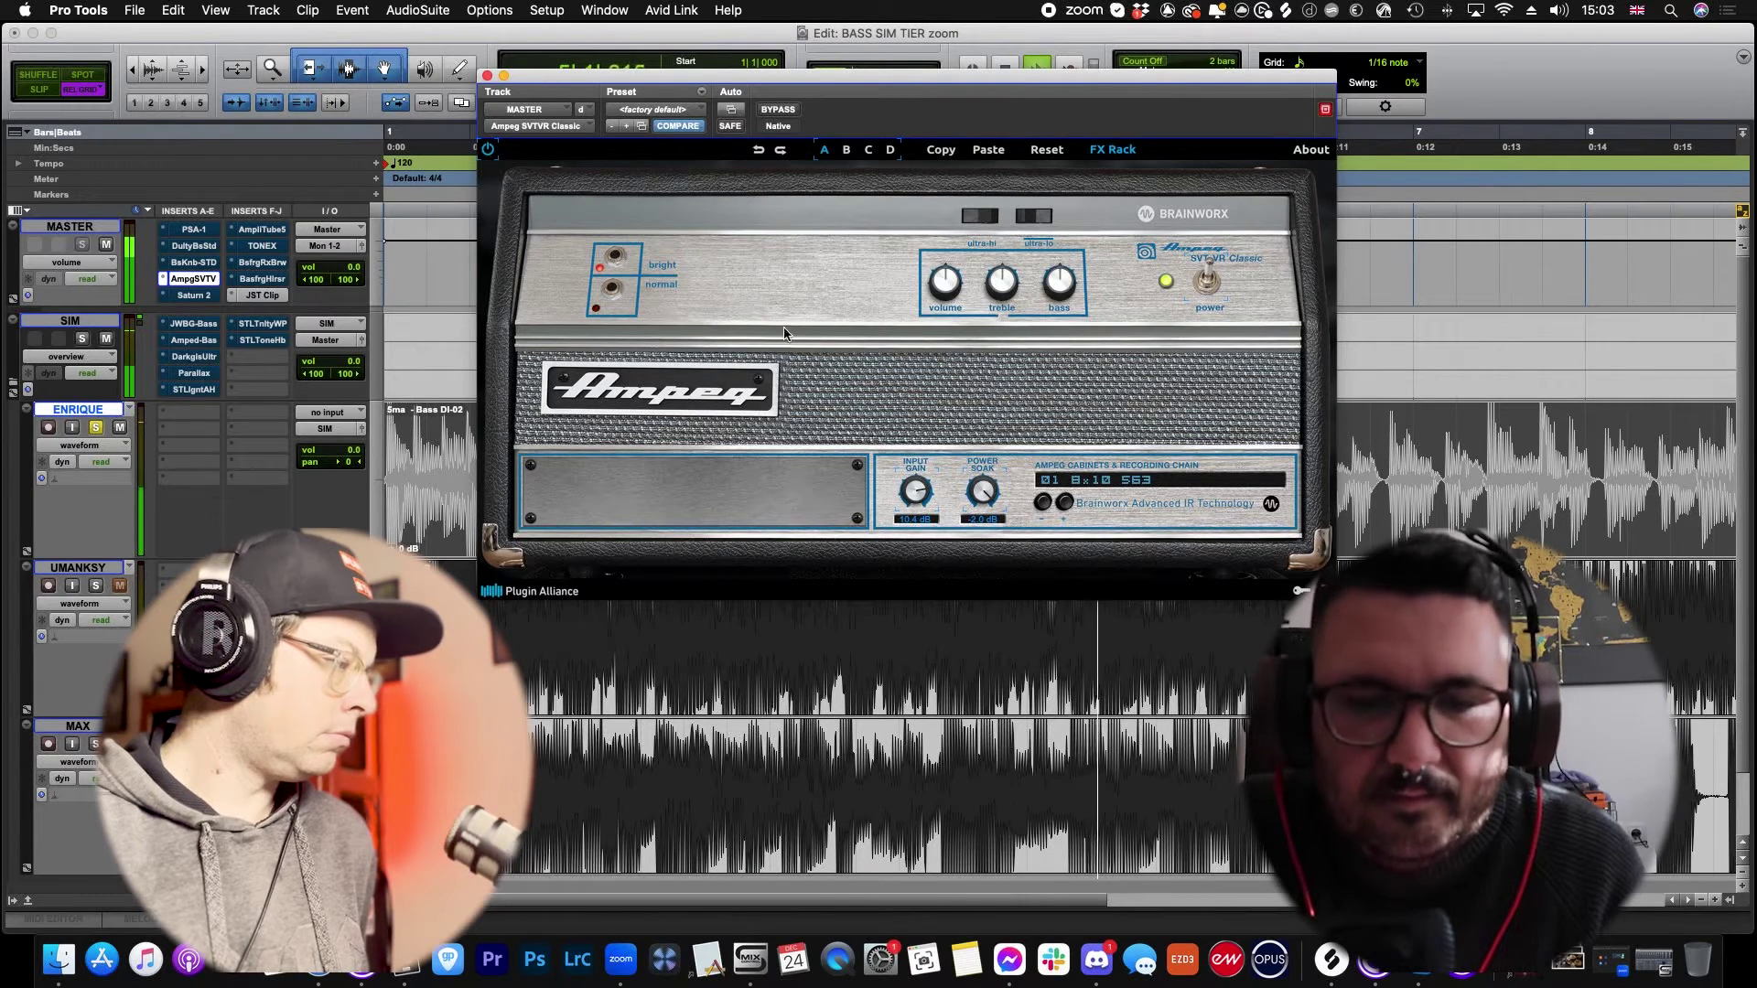
{"action": "scroll", "coordinate": [922, 494], "scroll_direction": "up", "scroll_amount": 2}
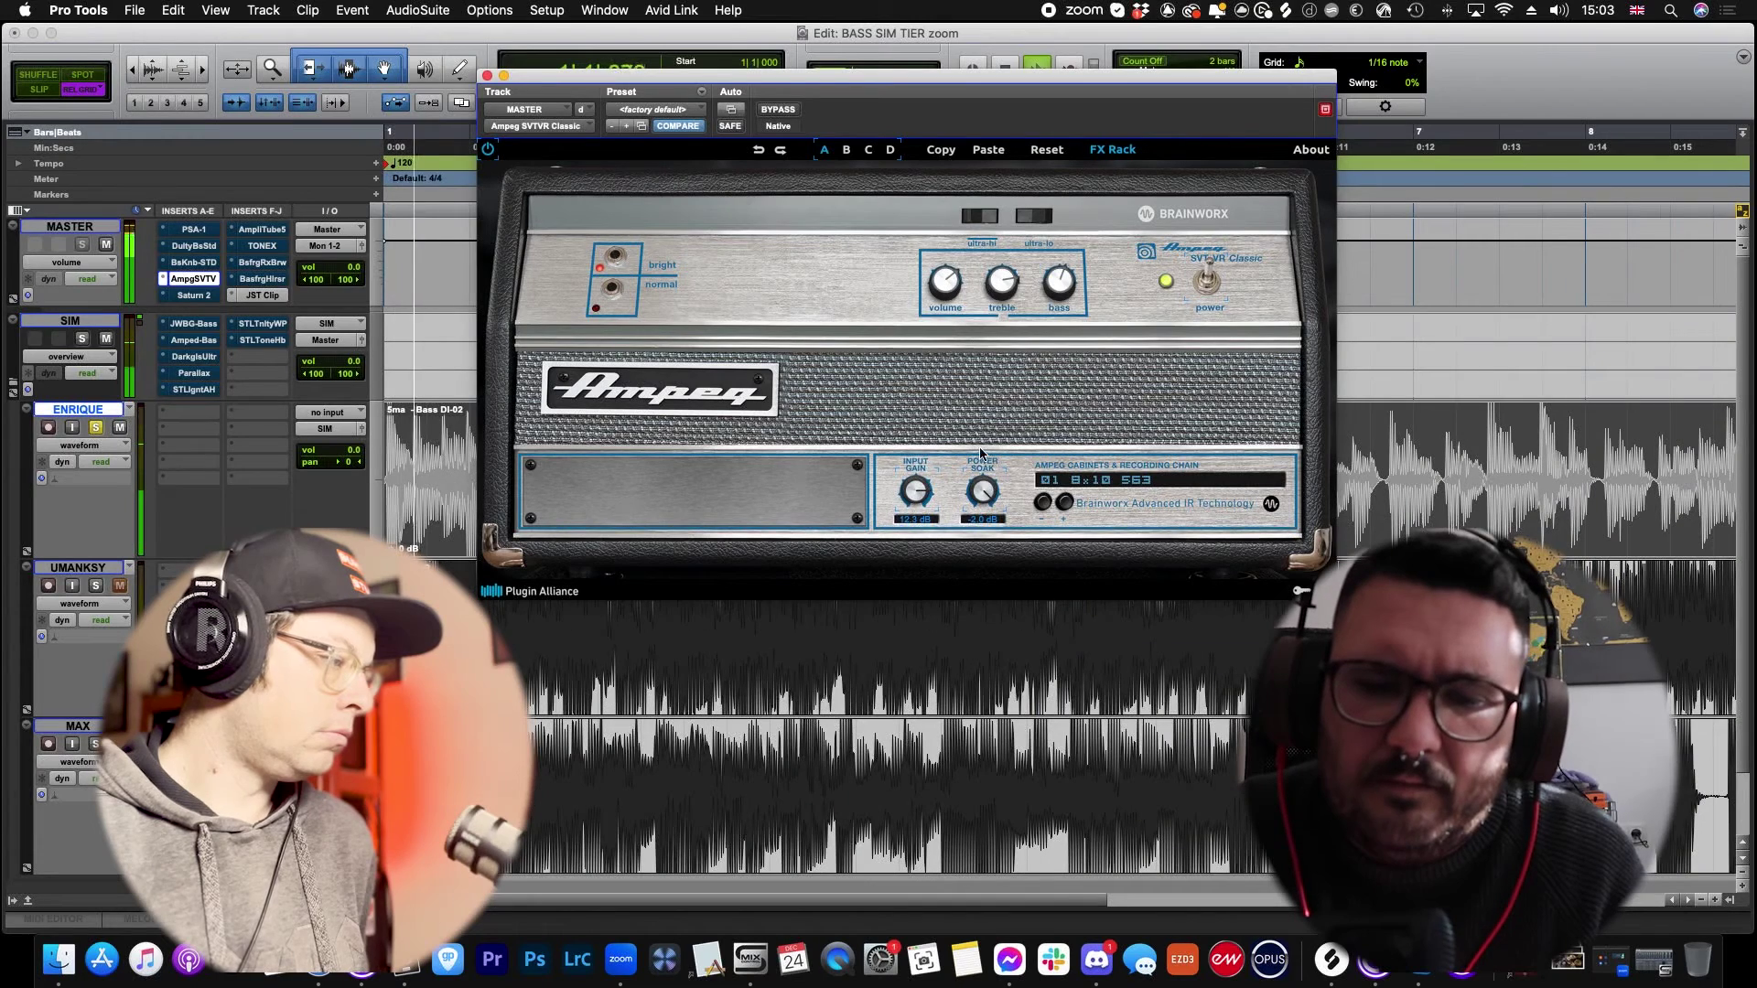
Step: Turn up the Ampeg's volume and set its Power Soak to about -15 dB
{"action": "left_click_drag", "start_coordinate": [980, 505], "coordinate": [980, 548]}
{"action": "left_click_drag", "start_coordinate": [948, 284], "coordinate": [970, 159]}
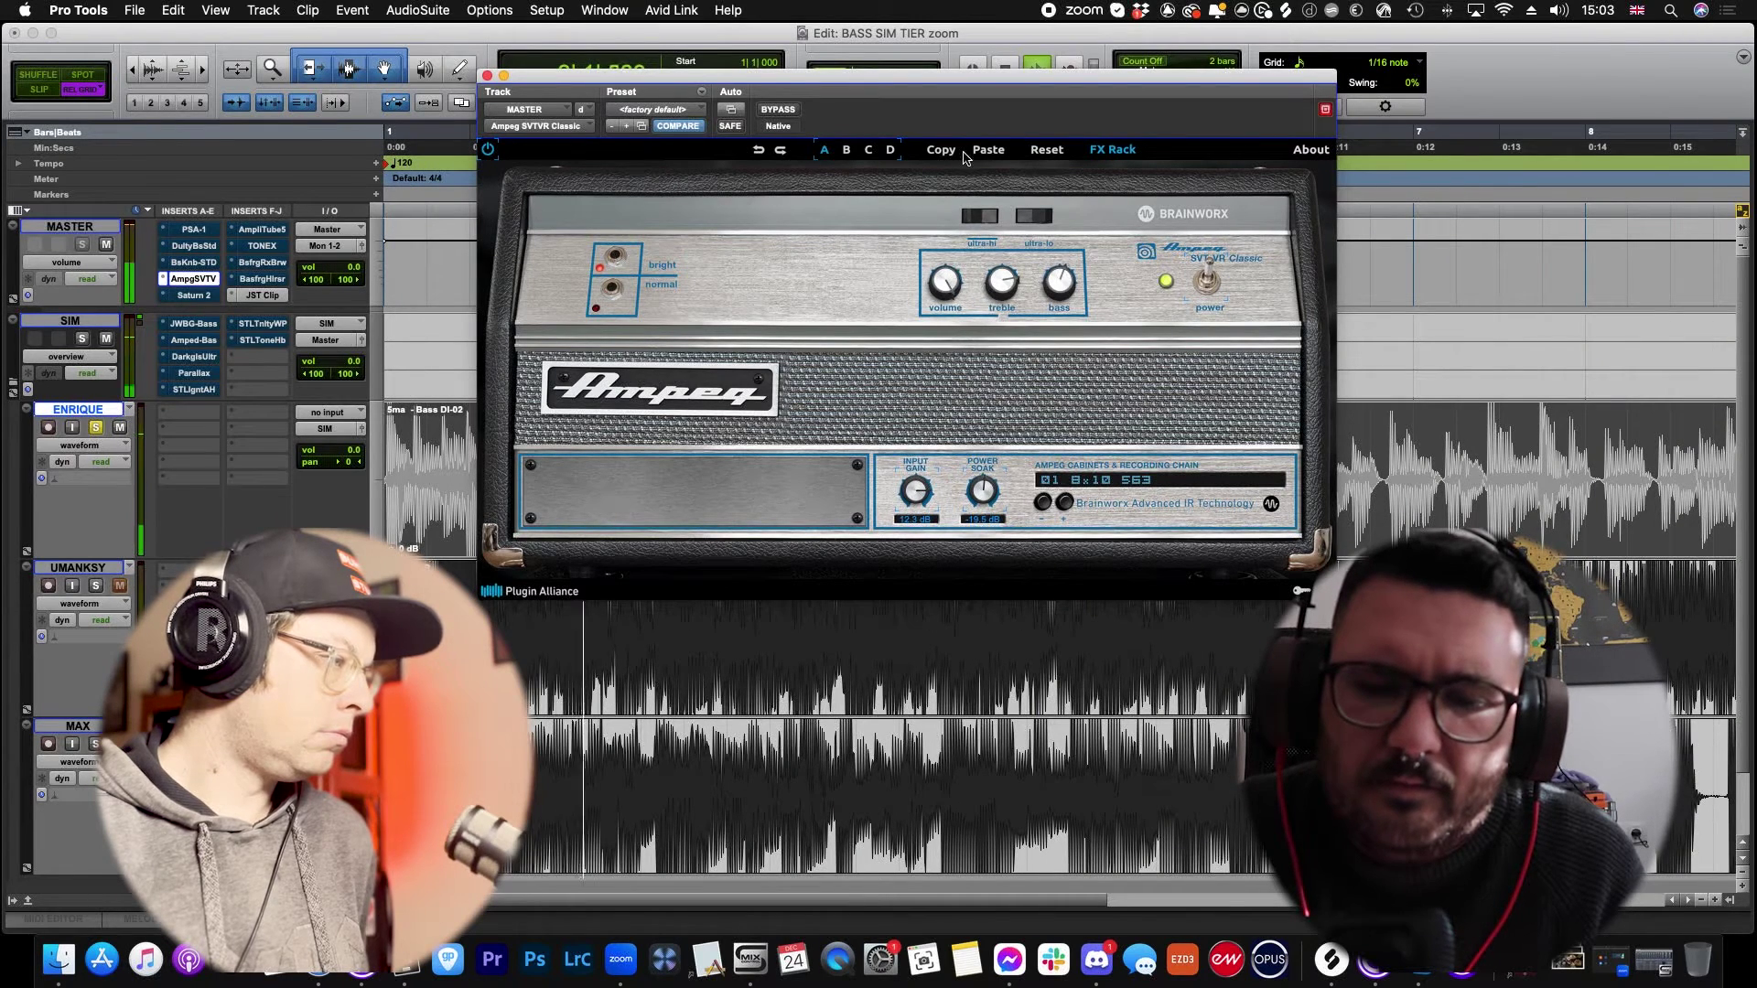
{"action": "left_click_drag", "start_coordinate": [981, 499], "coordinate": [982, 478]}
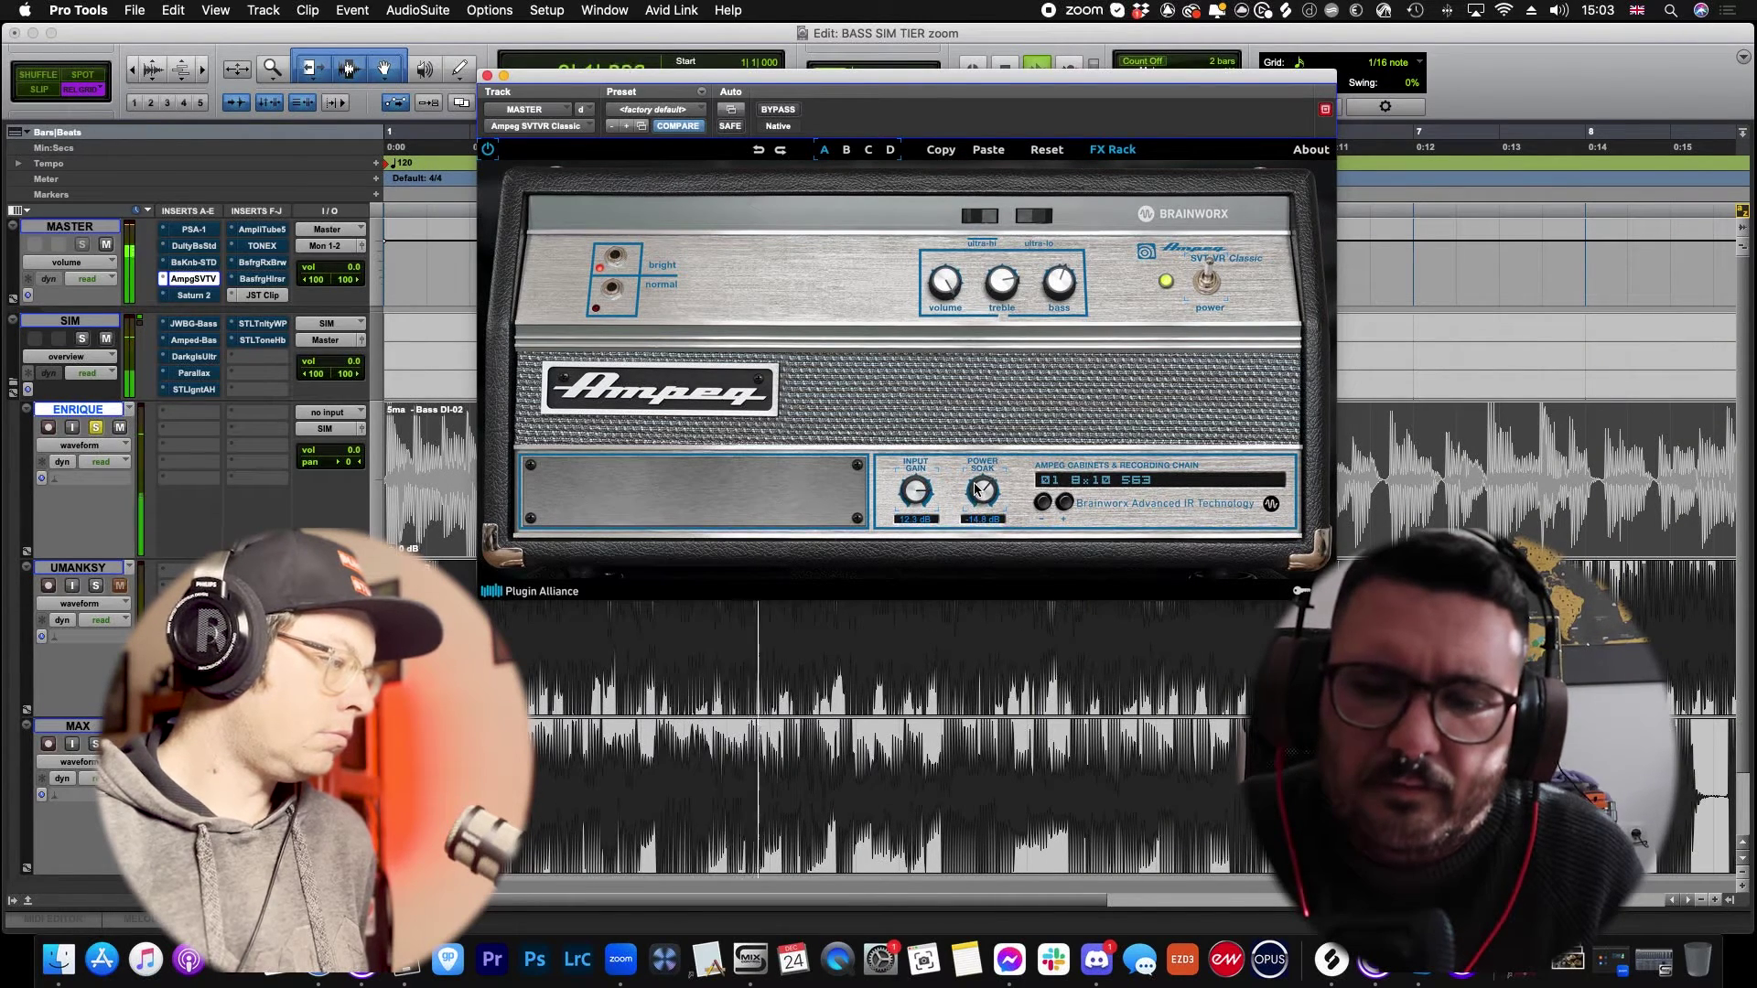
Step: Choose the 02 4x10+1x15 S63+BLUE cabinet for the Ampeg, push its Input Gain further and stop playback
{"action": "left_click", "coordinate": [1067, 503]}
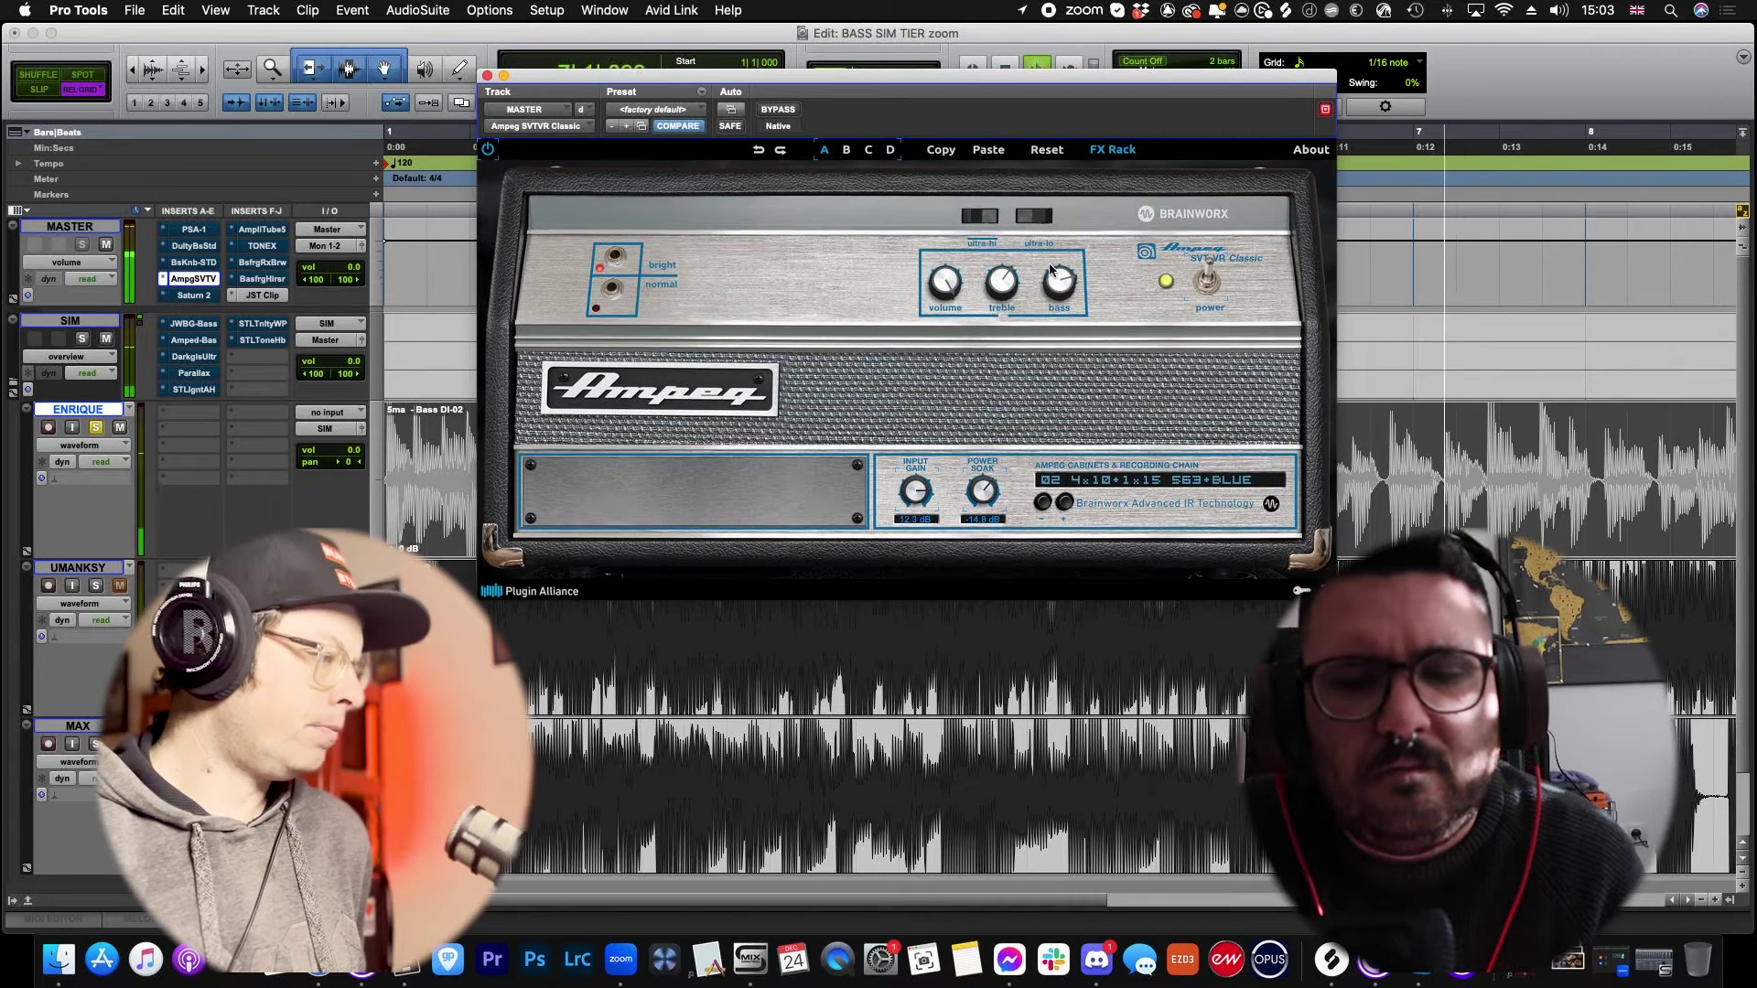
{"action": "left_click_drag", "start_coordinate": [919, 491], "coordinate": [924, 457]}
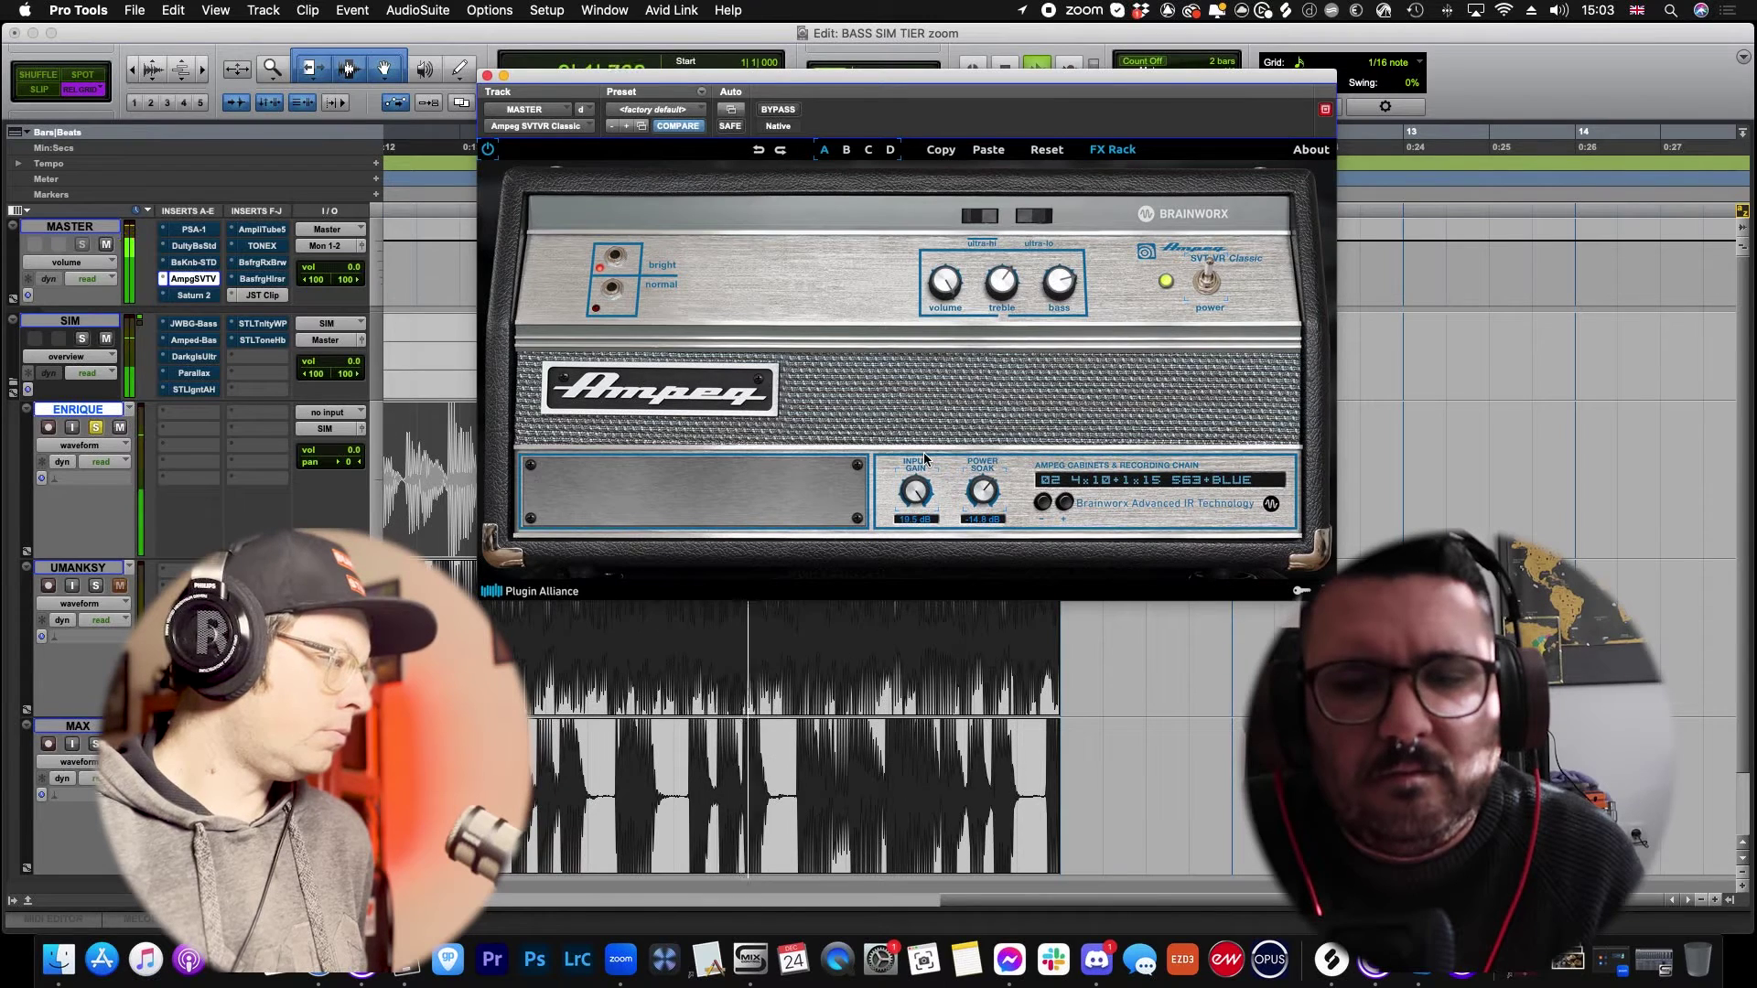
{"action": "key", "text": "space"}
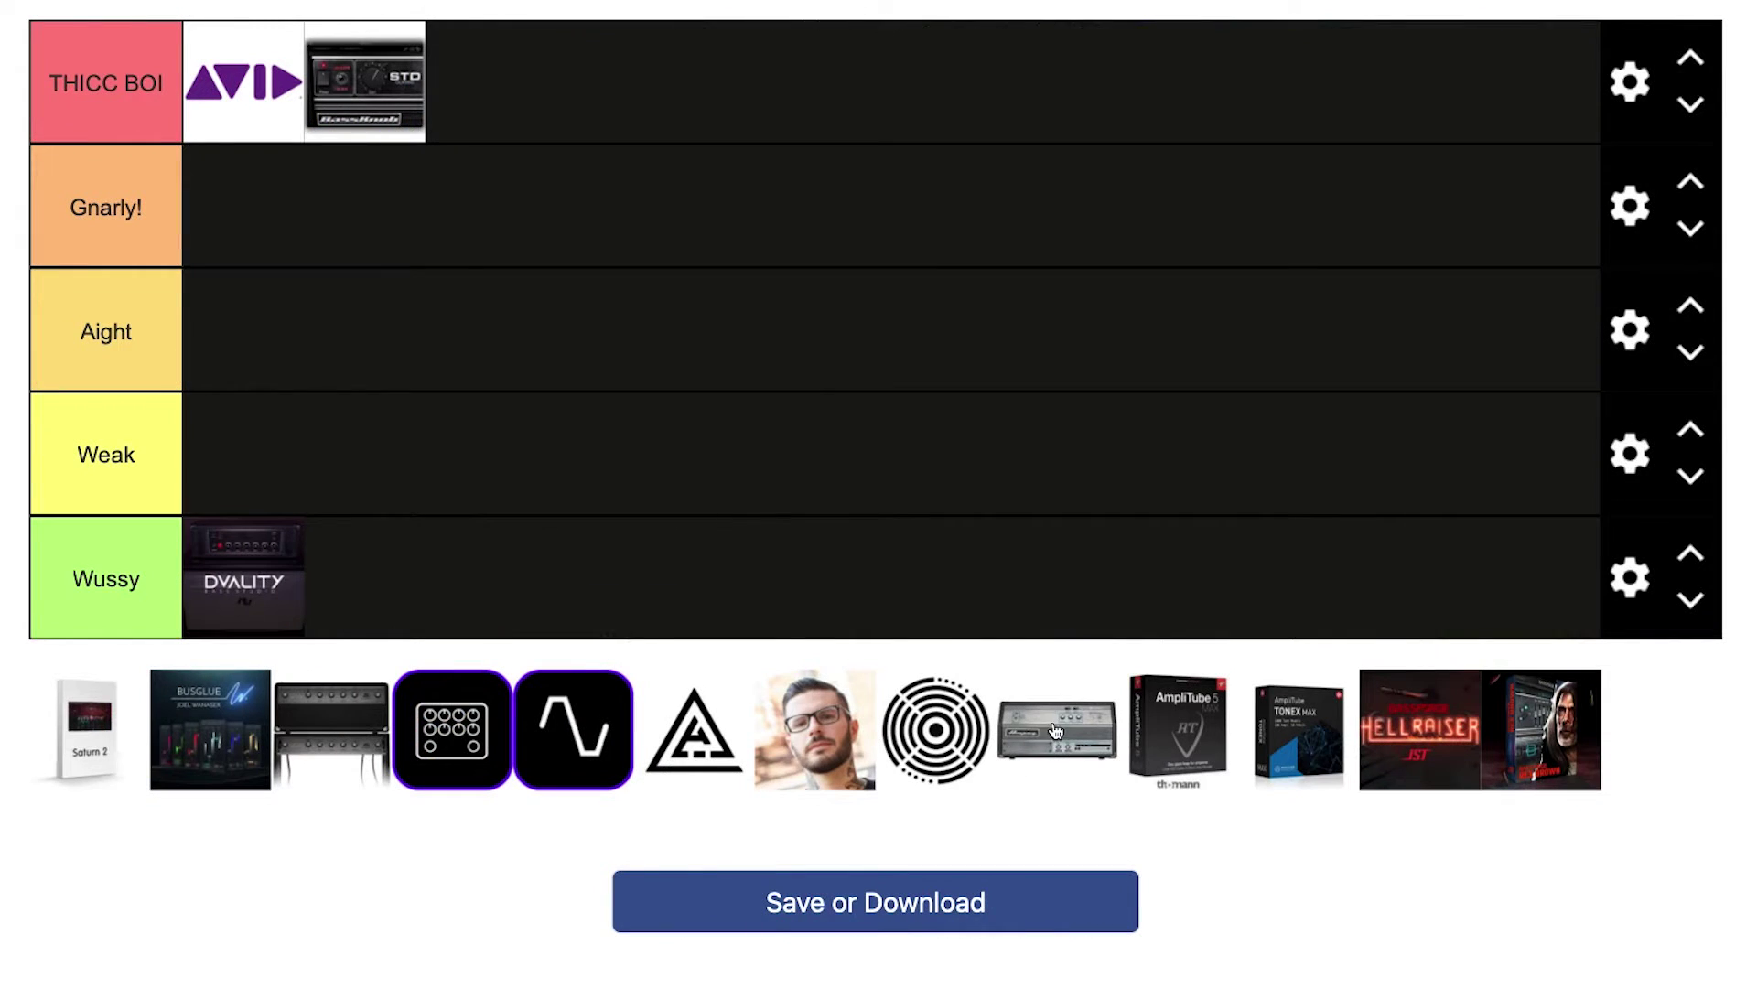
Step: Rank the Ampeg in the Aight tier and close its plugin window
{"action": "left_click_drag", "start_coordinate": [1055, 731], "coordinate": [1096, 374]}
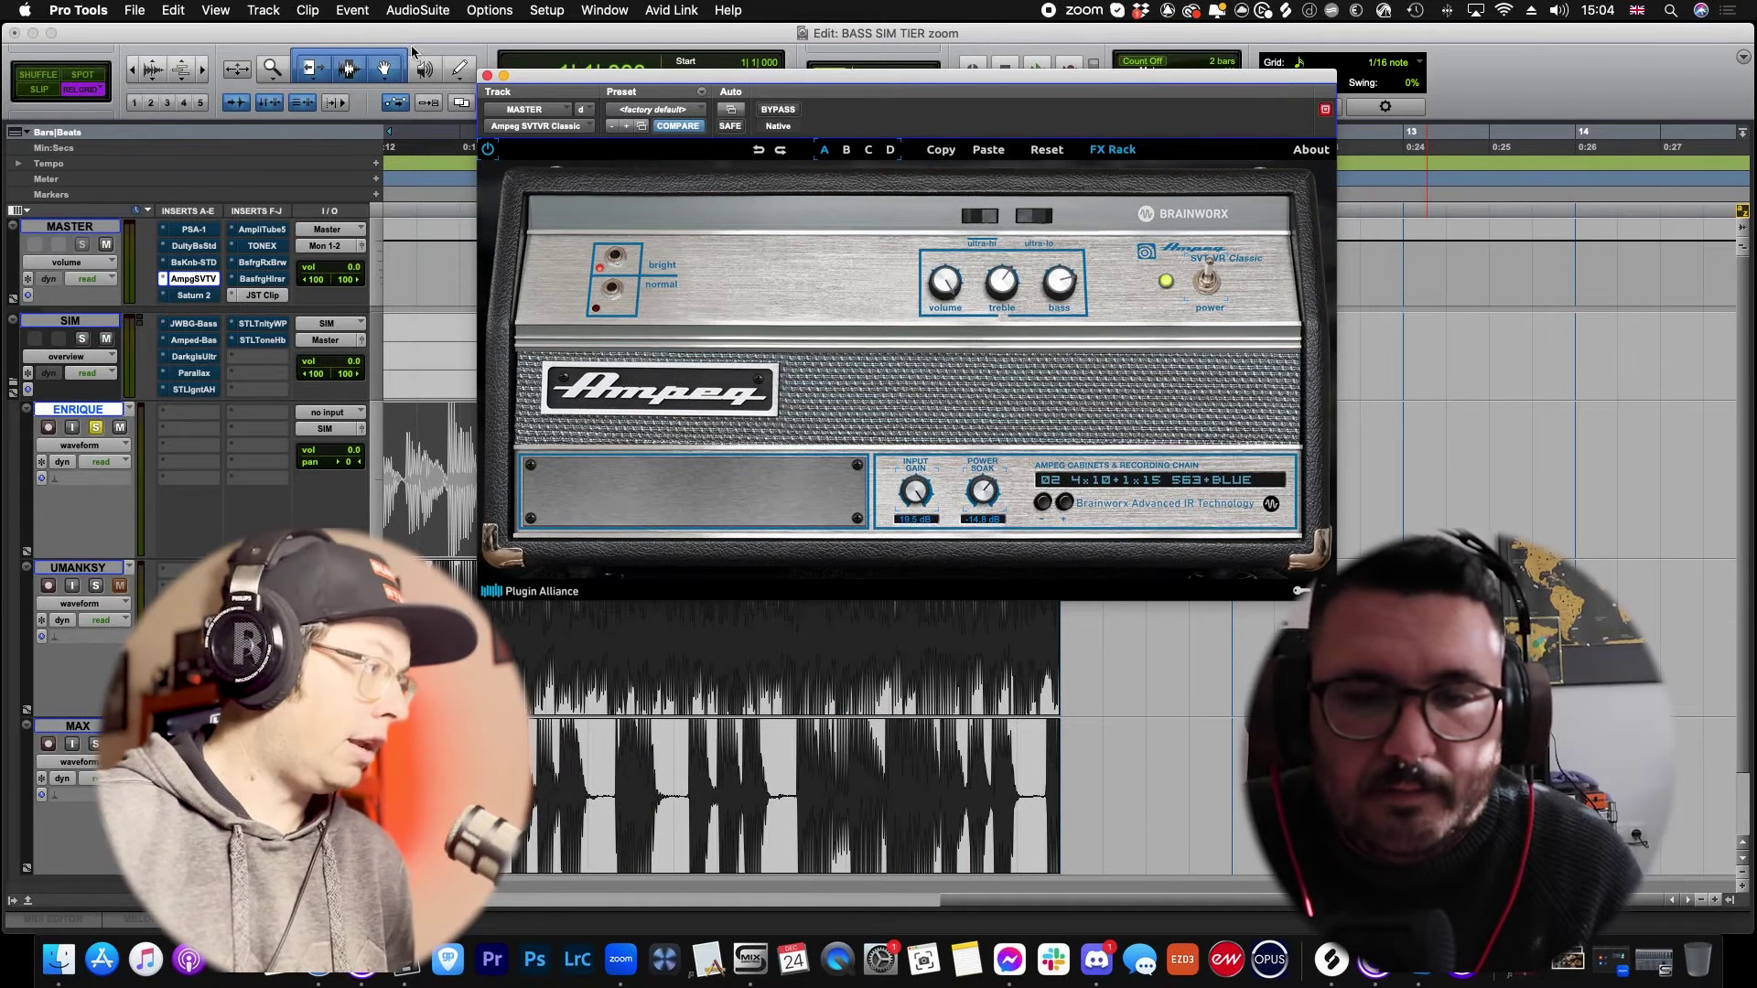
{"action": "left_click", "coordinate": [487, 76]}
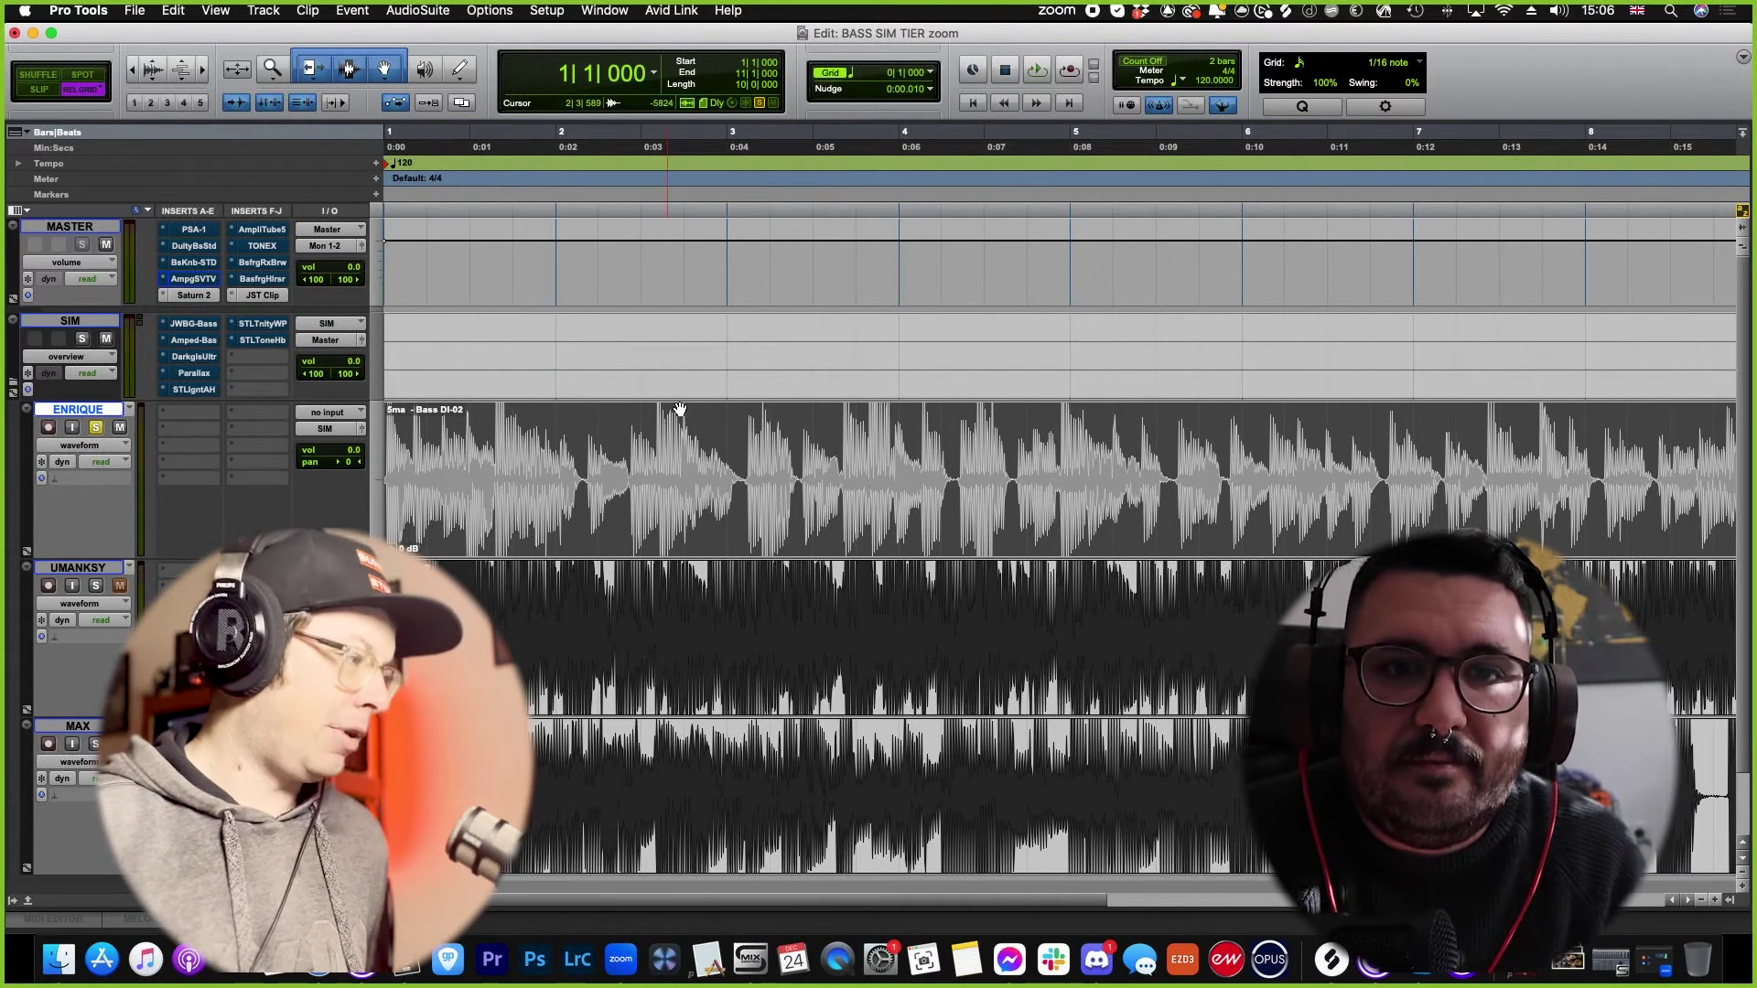
Step: Open Saturn 2 on the MASTER track and browse its Guitar Amps presets, keeping Crancked 70's Stack MdB loaded
{"action": "left_click", "coordinate": [189, 295]}
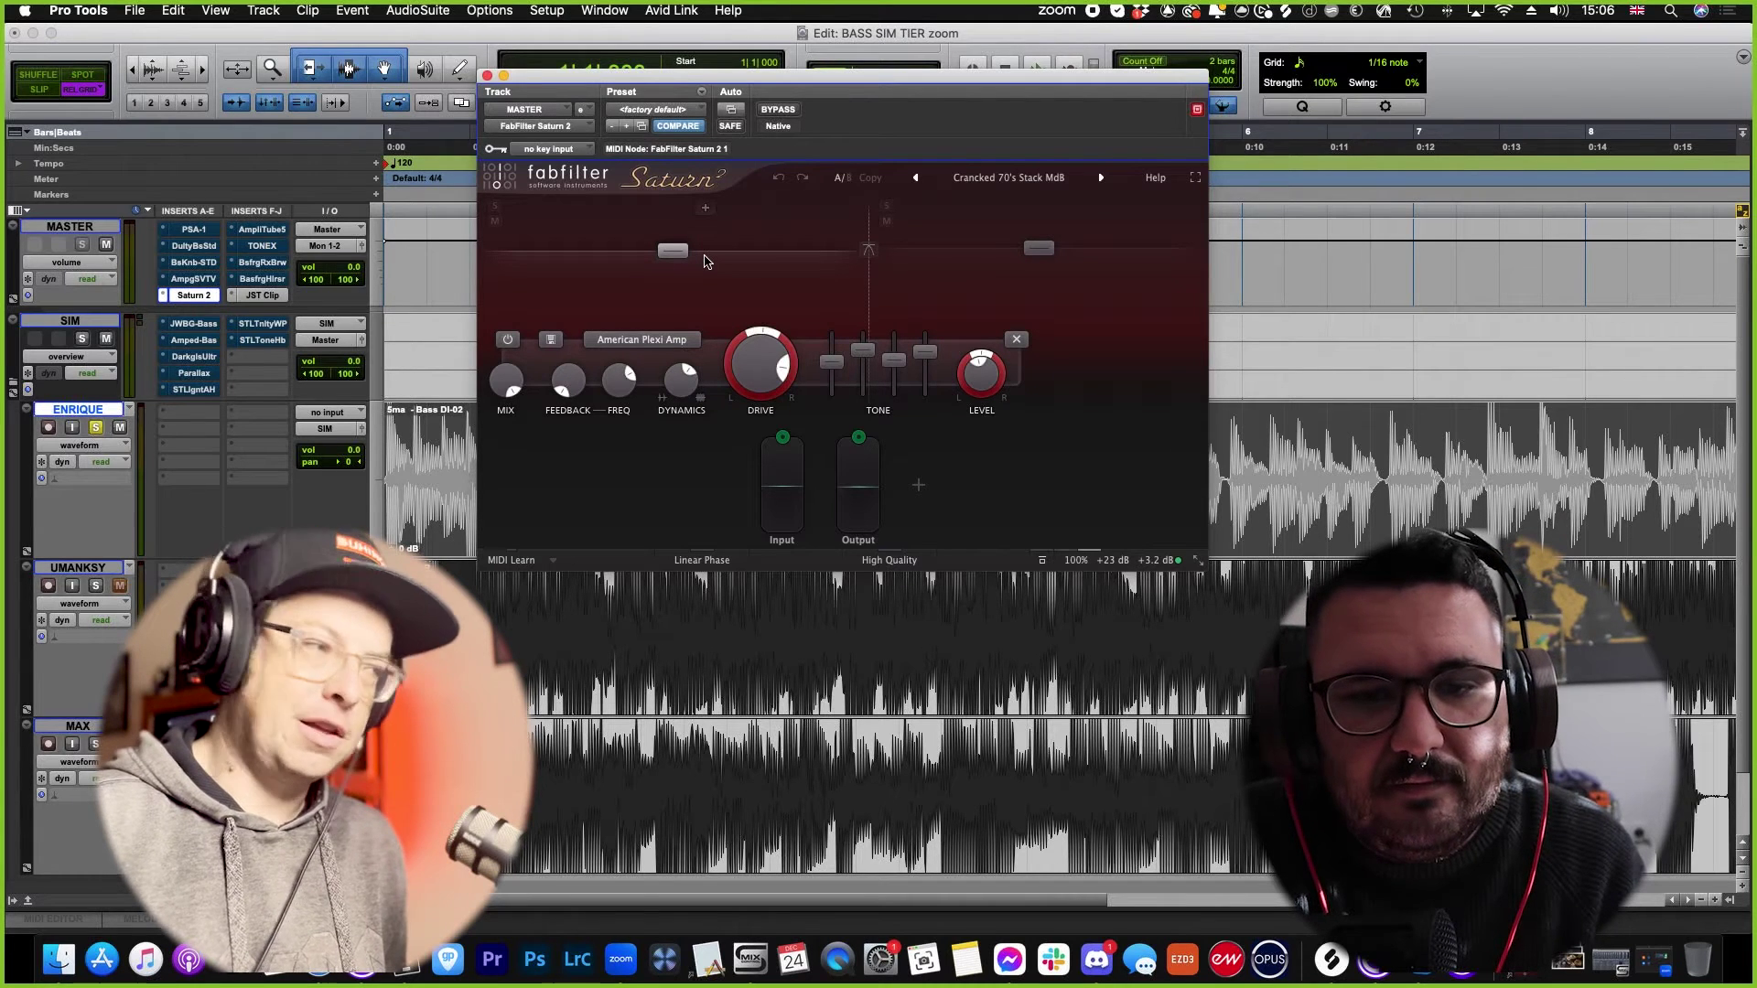
{"action": "left_click", "coordinate": [1034, 178]}
{"action": "mouse_move", "coordinate": [965, 240]}
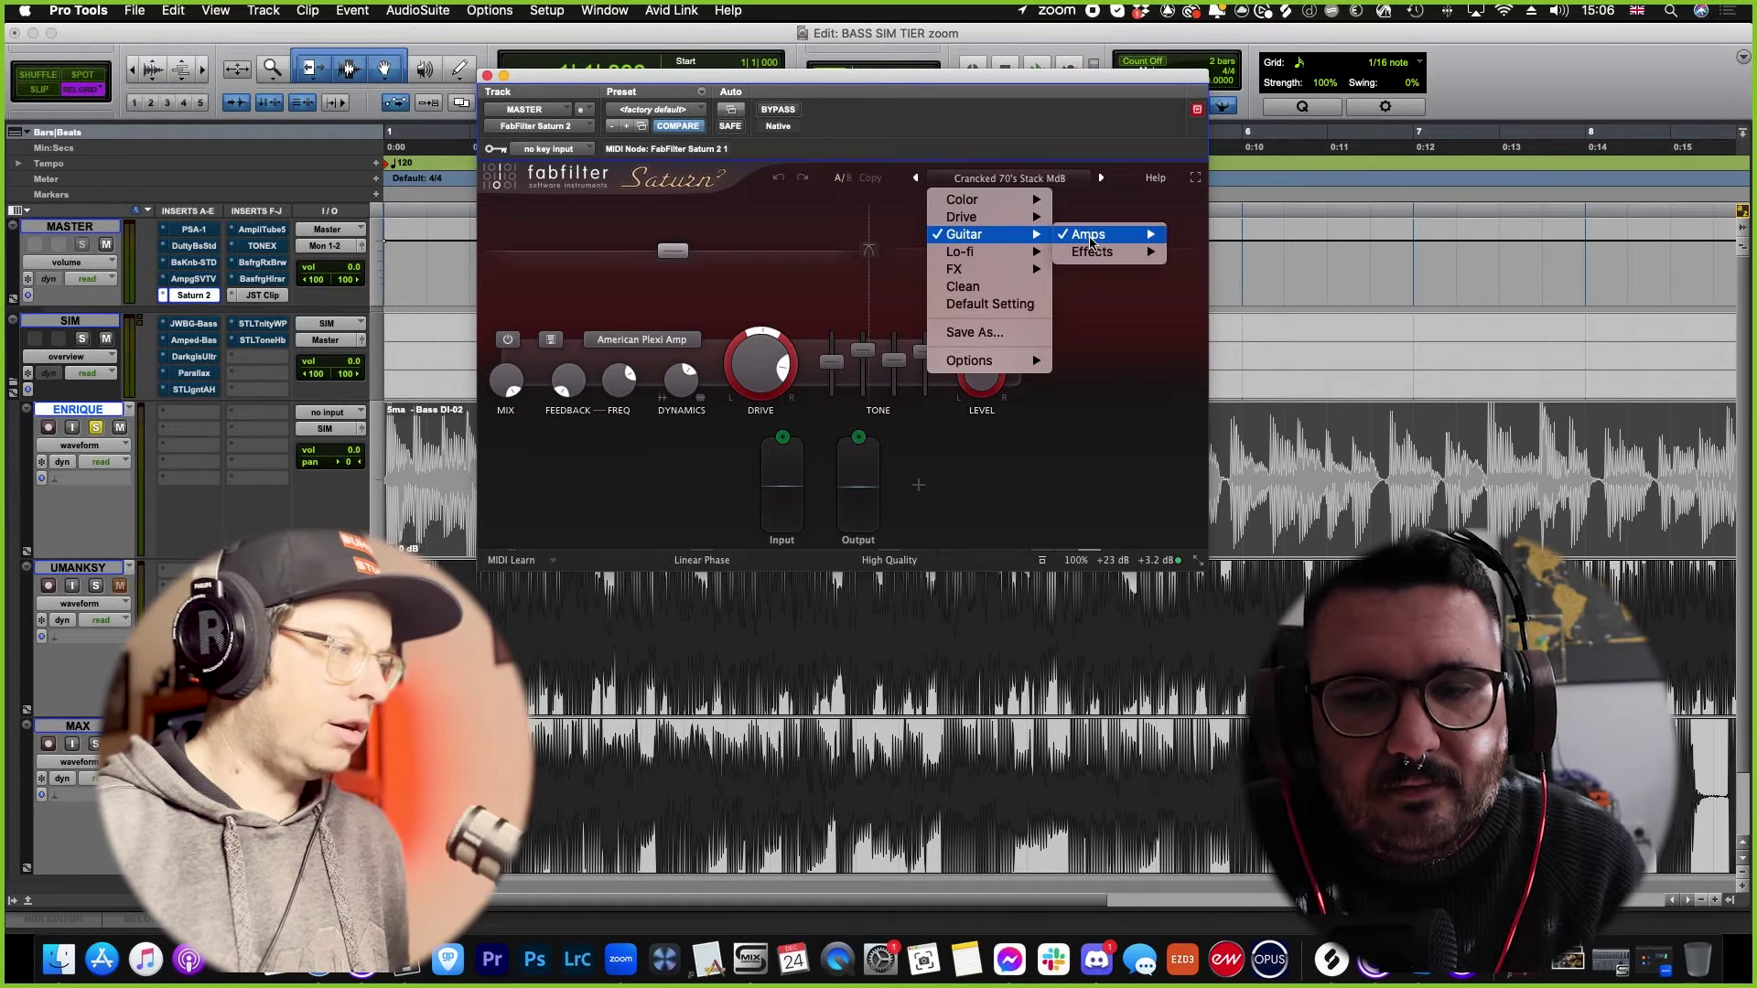
{"action": "mouse_move", "coordinate": [1092, 239]}
{"action": "mouse_move", "coordinate": [1126, 262]}
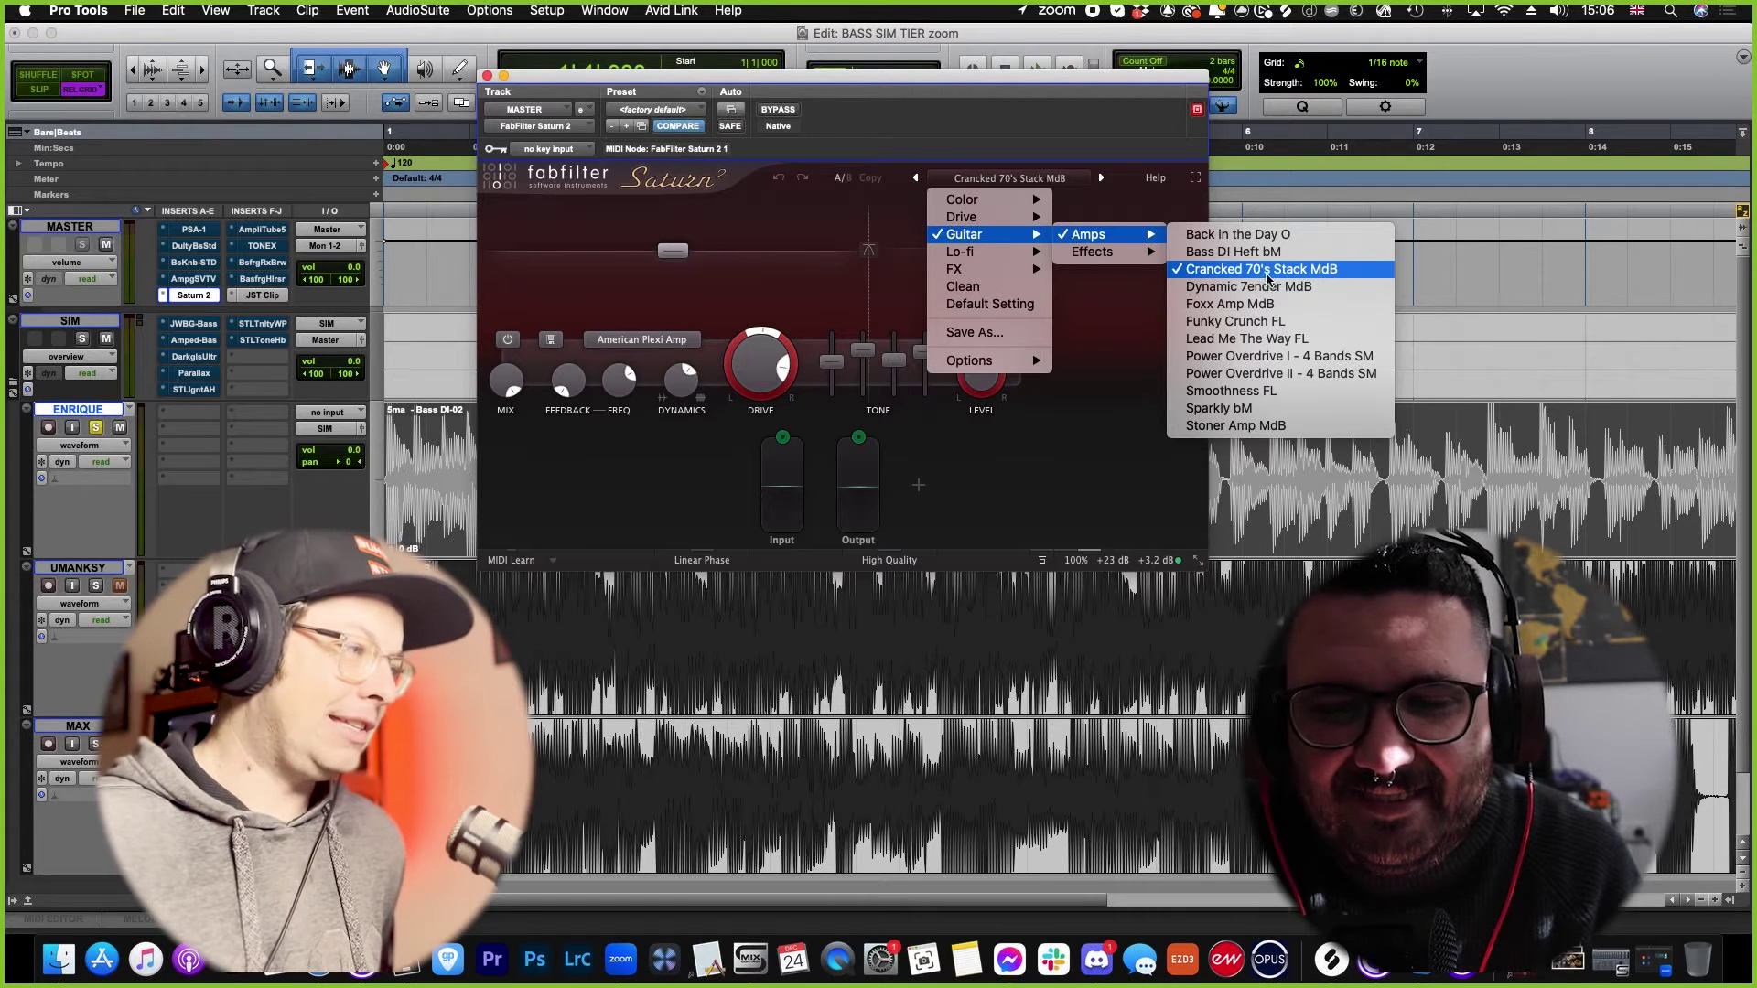
{"action": "left_click", "coordinate": [983, 80]}
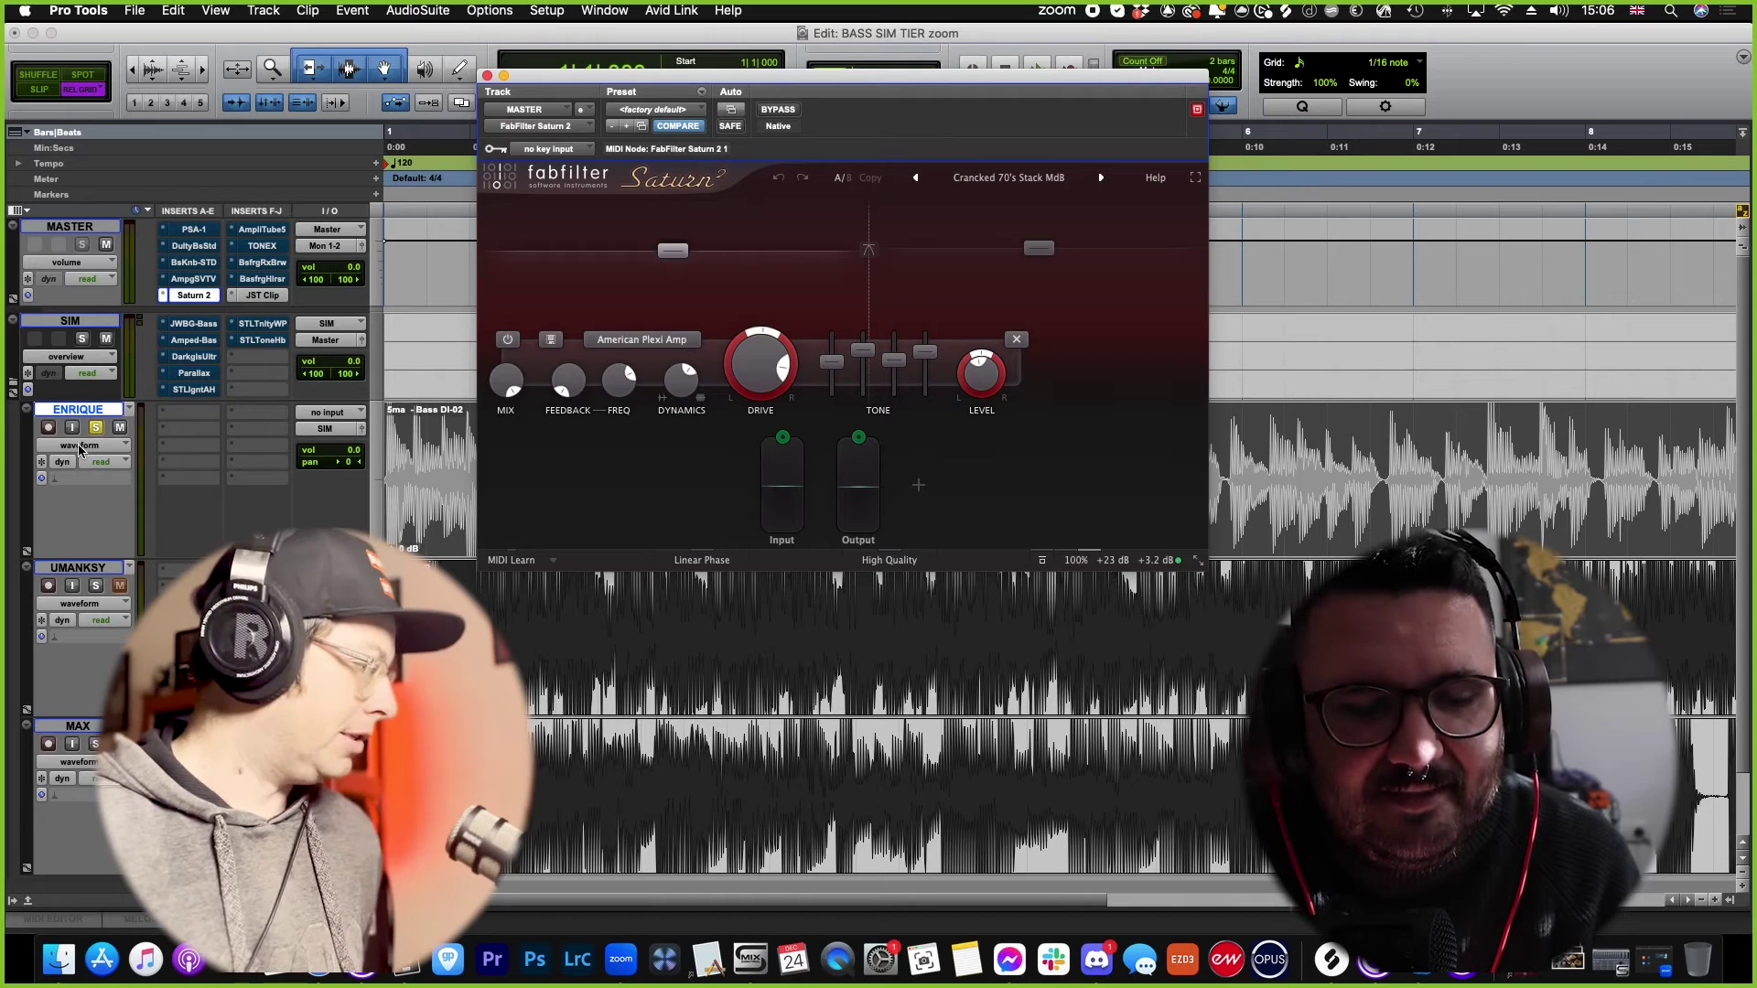
Step: Audition the three bass DI tracks one by one through Crancked 70's Stack MdB, stop playback and solo the first track again
{"action": "key", "text": "space"}
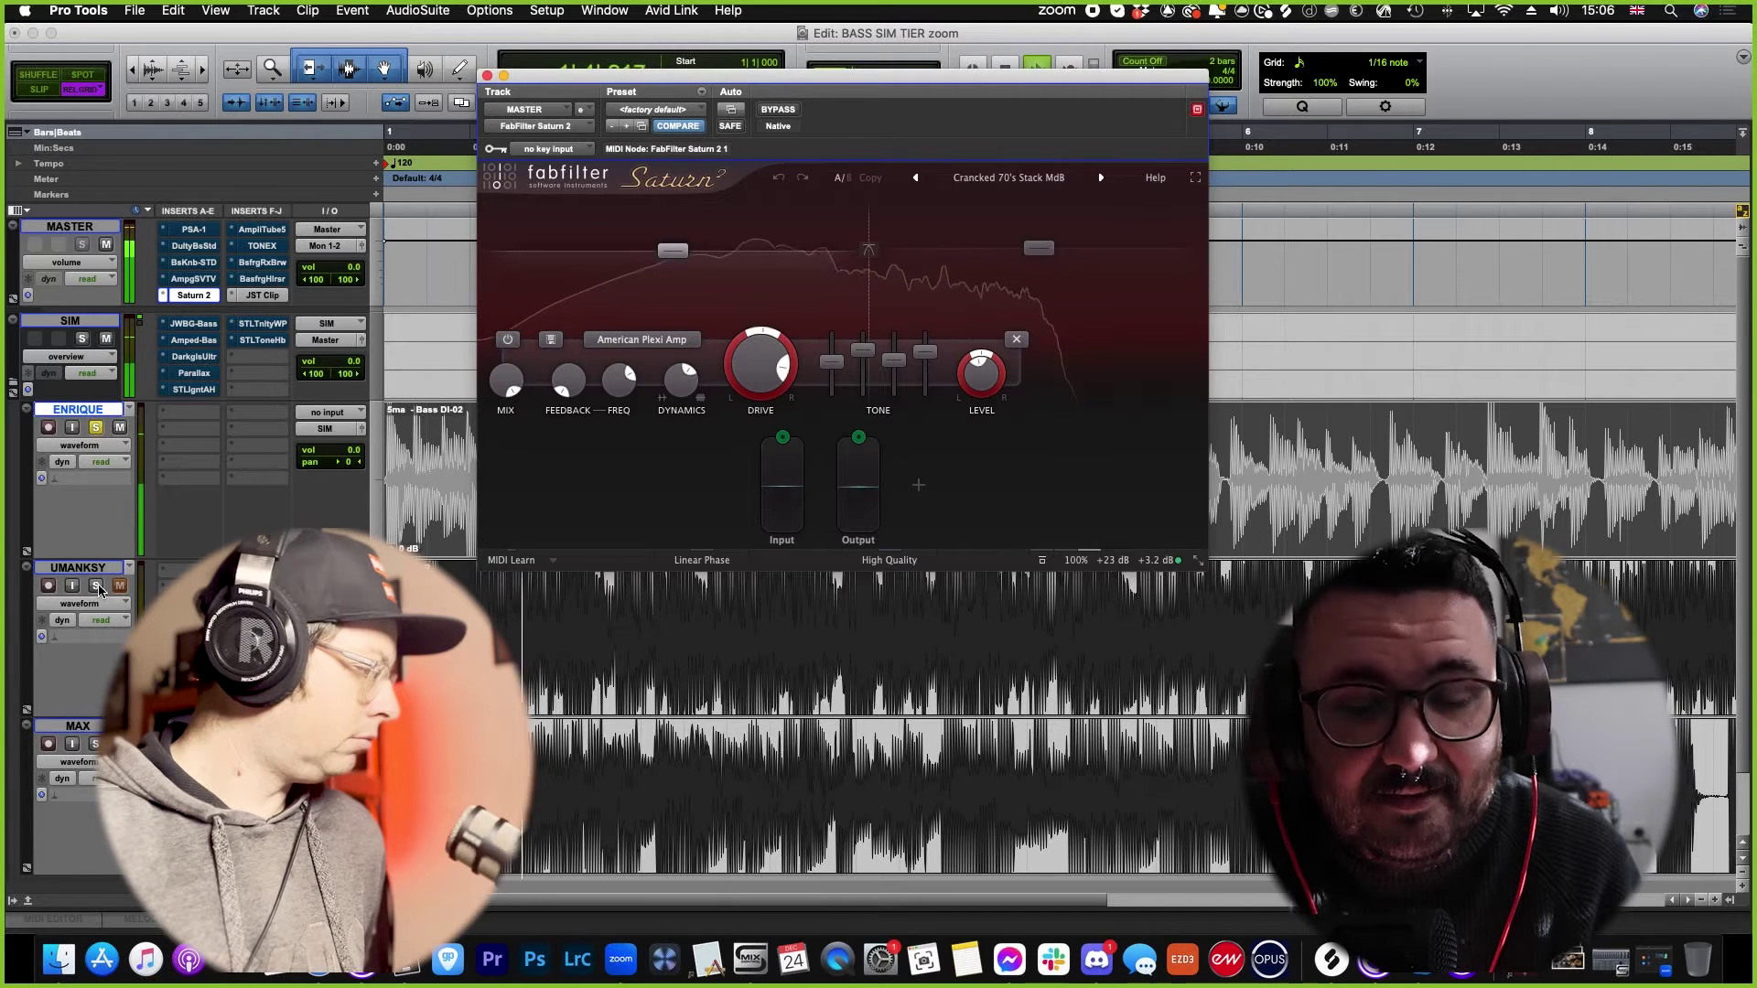
{"action": "left_click", "coordinate": [96, 587]}
{"action": "left_click", "coordinate": [95, 744]}
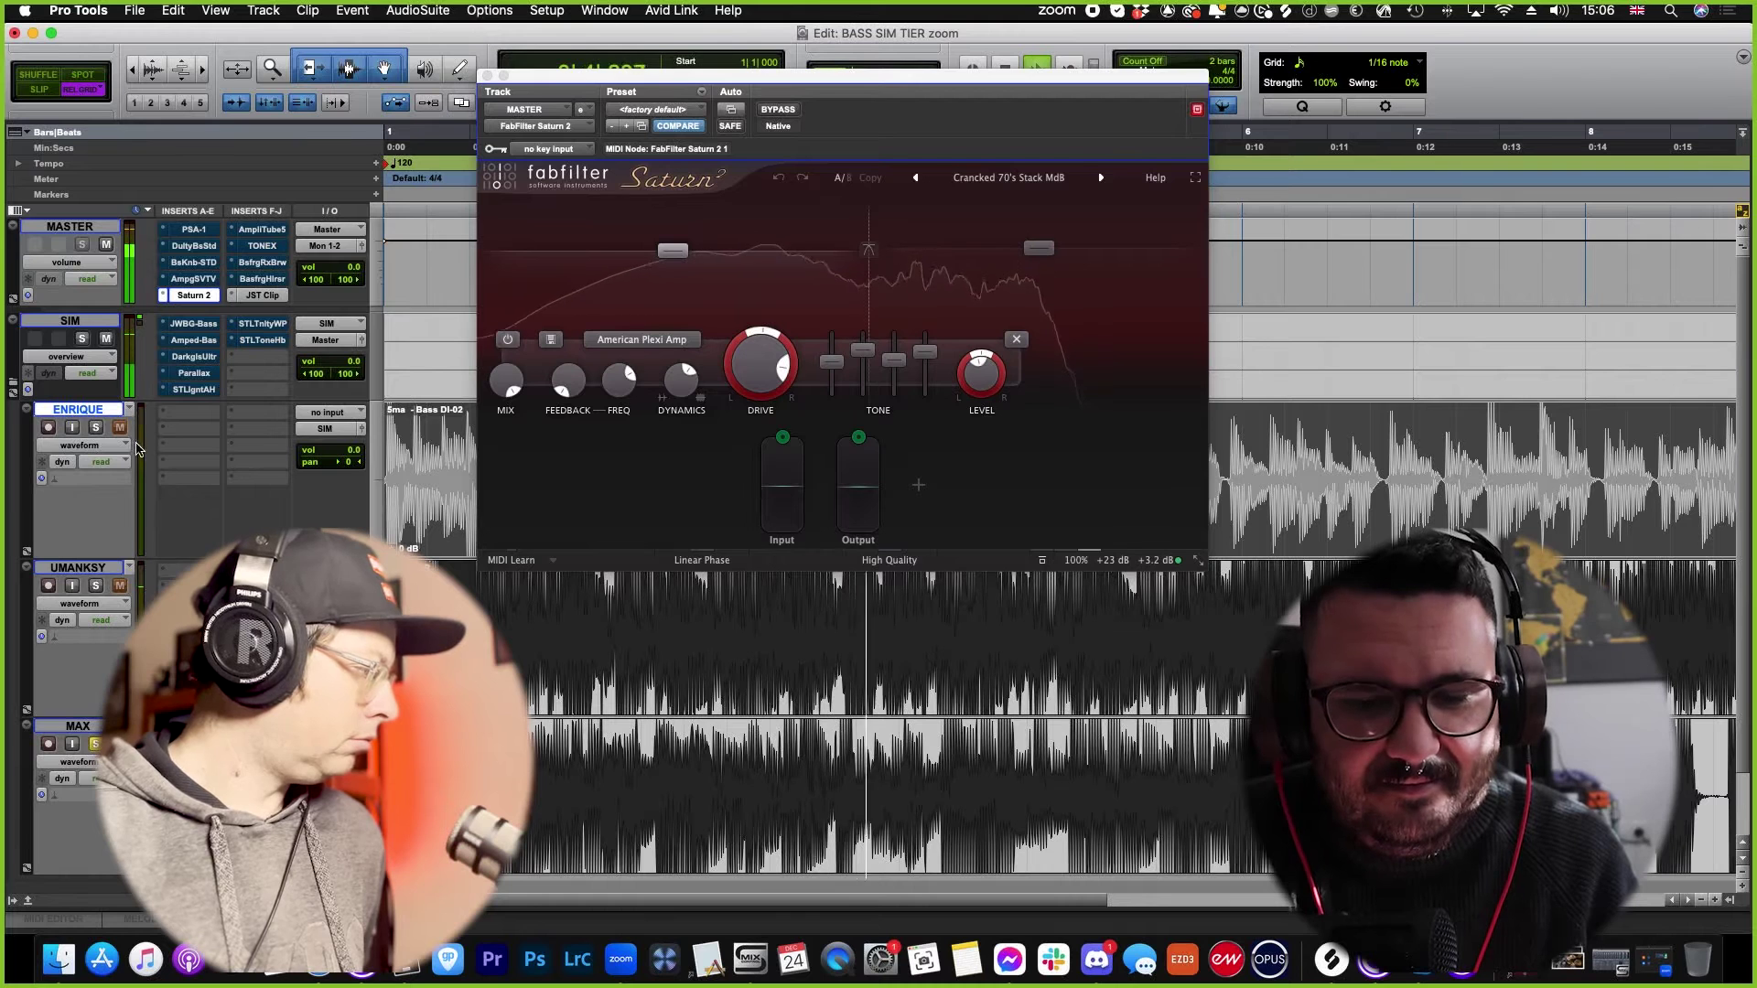
{"action": "key", "text": "space"}
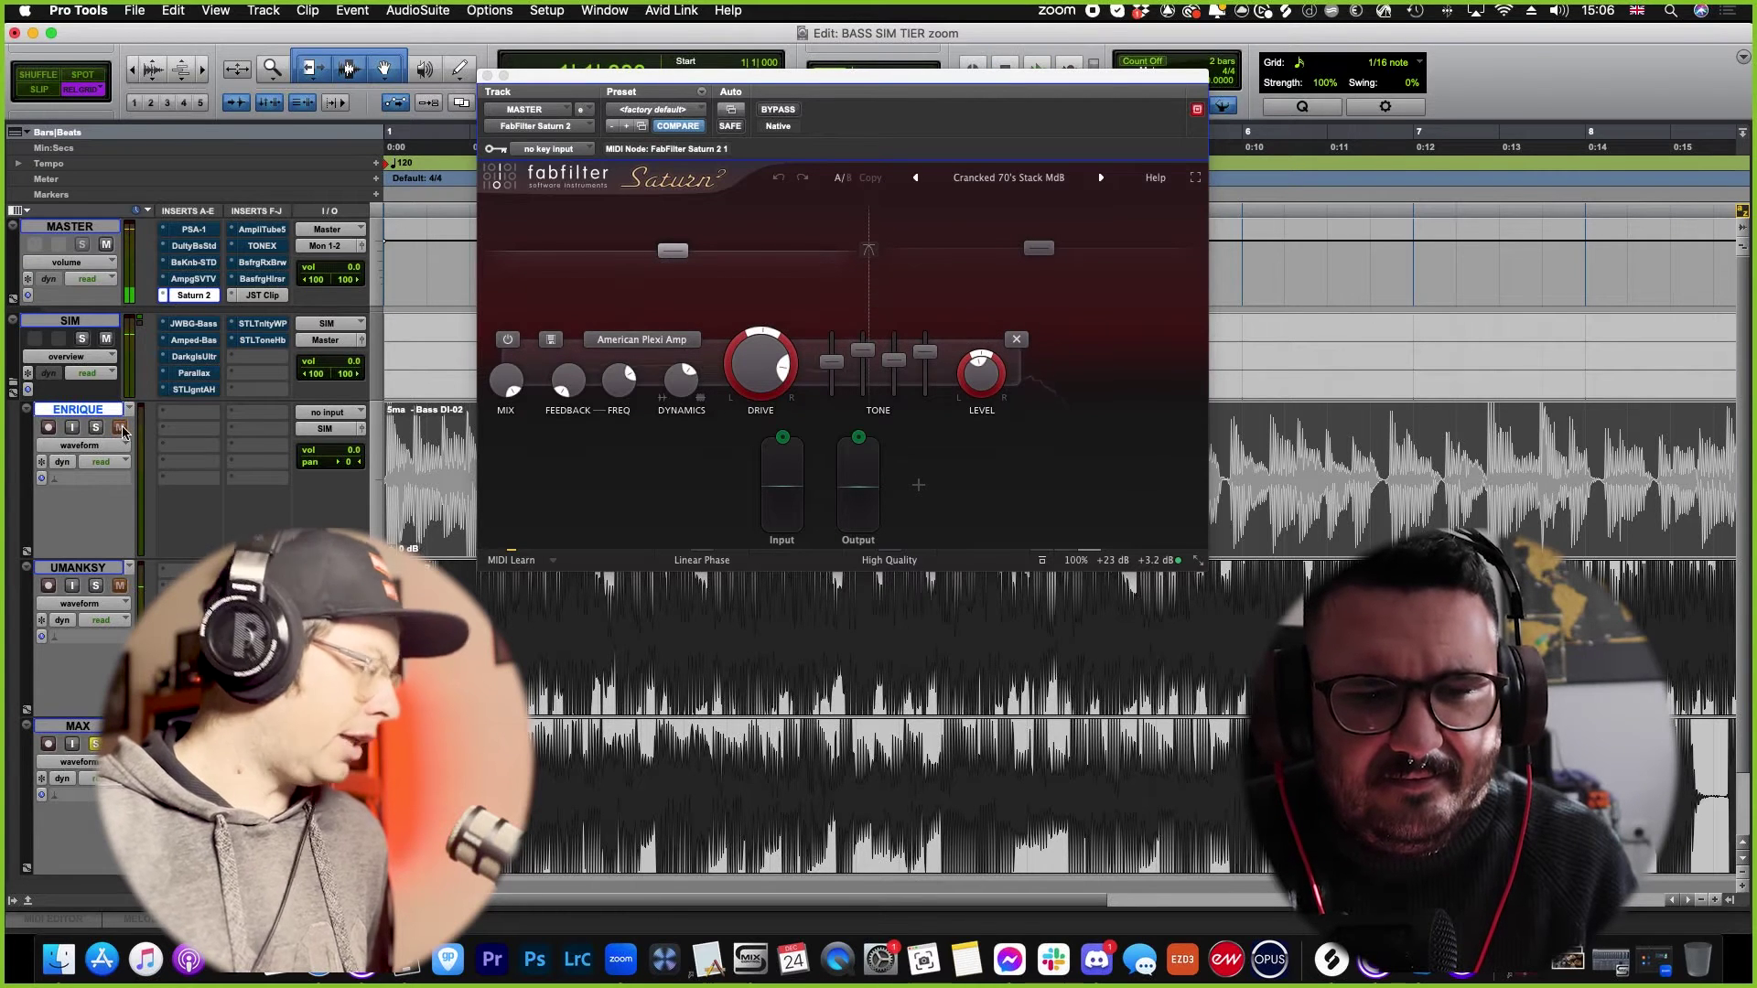
{"action": "key", "text": "shift+s"}
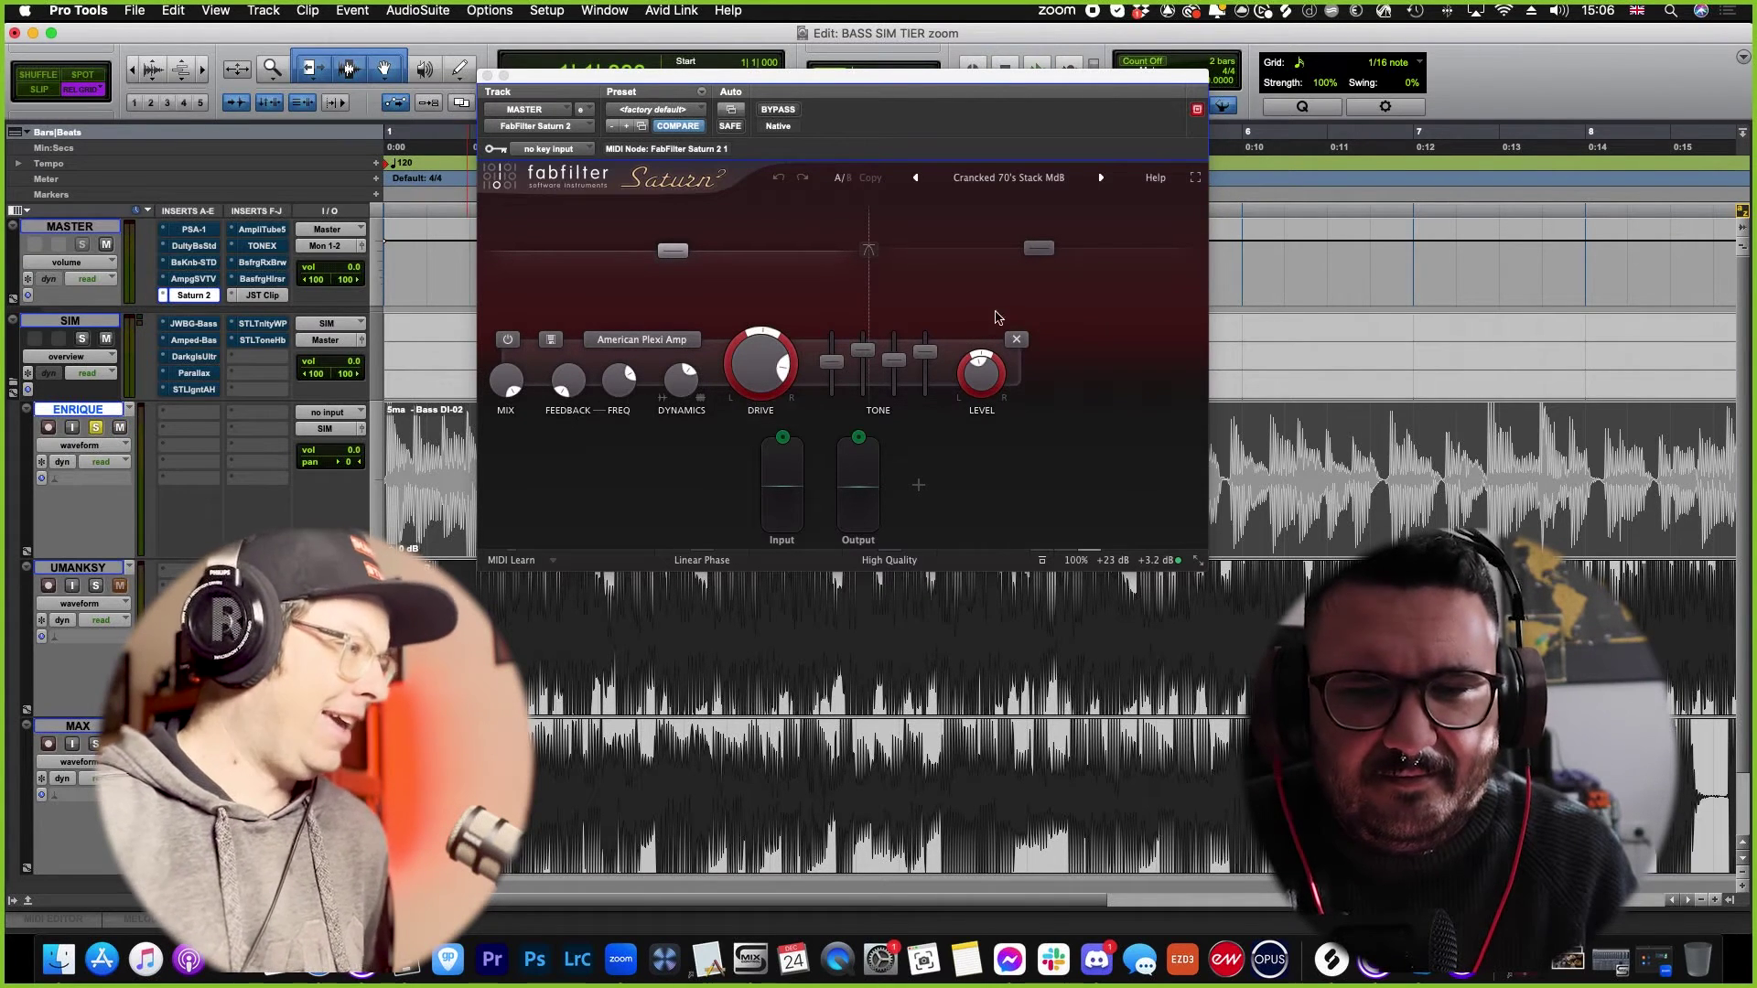
Step: Load the Bass DI Heft bM preset in Saturn 2 and audition it on each of the three bass DI tracks
{"action": "left_click", "coordinate": [1012, 180]}
{"action": "mouse_move", "coordinate": [1007, 234]}
{"action": "mouse_move", "coordinate": [1077, 240]}
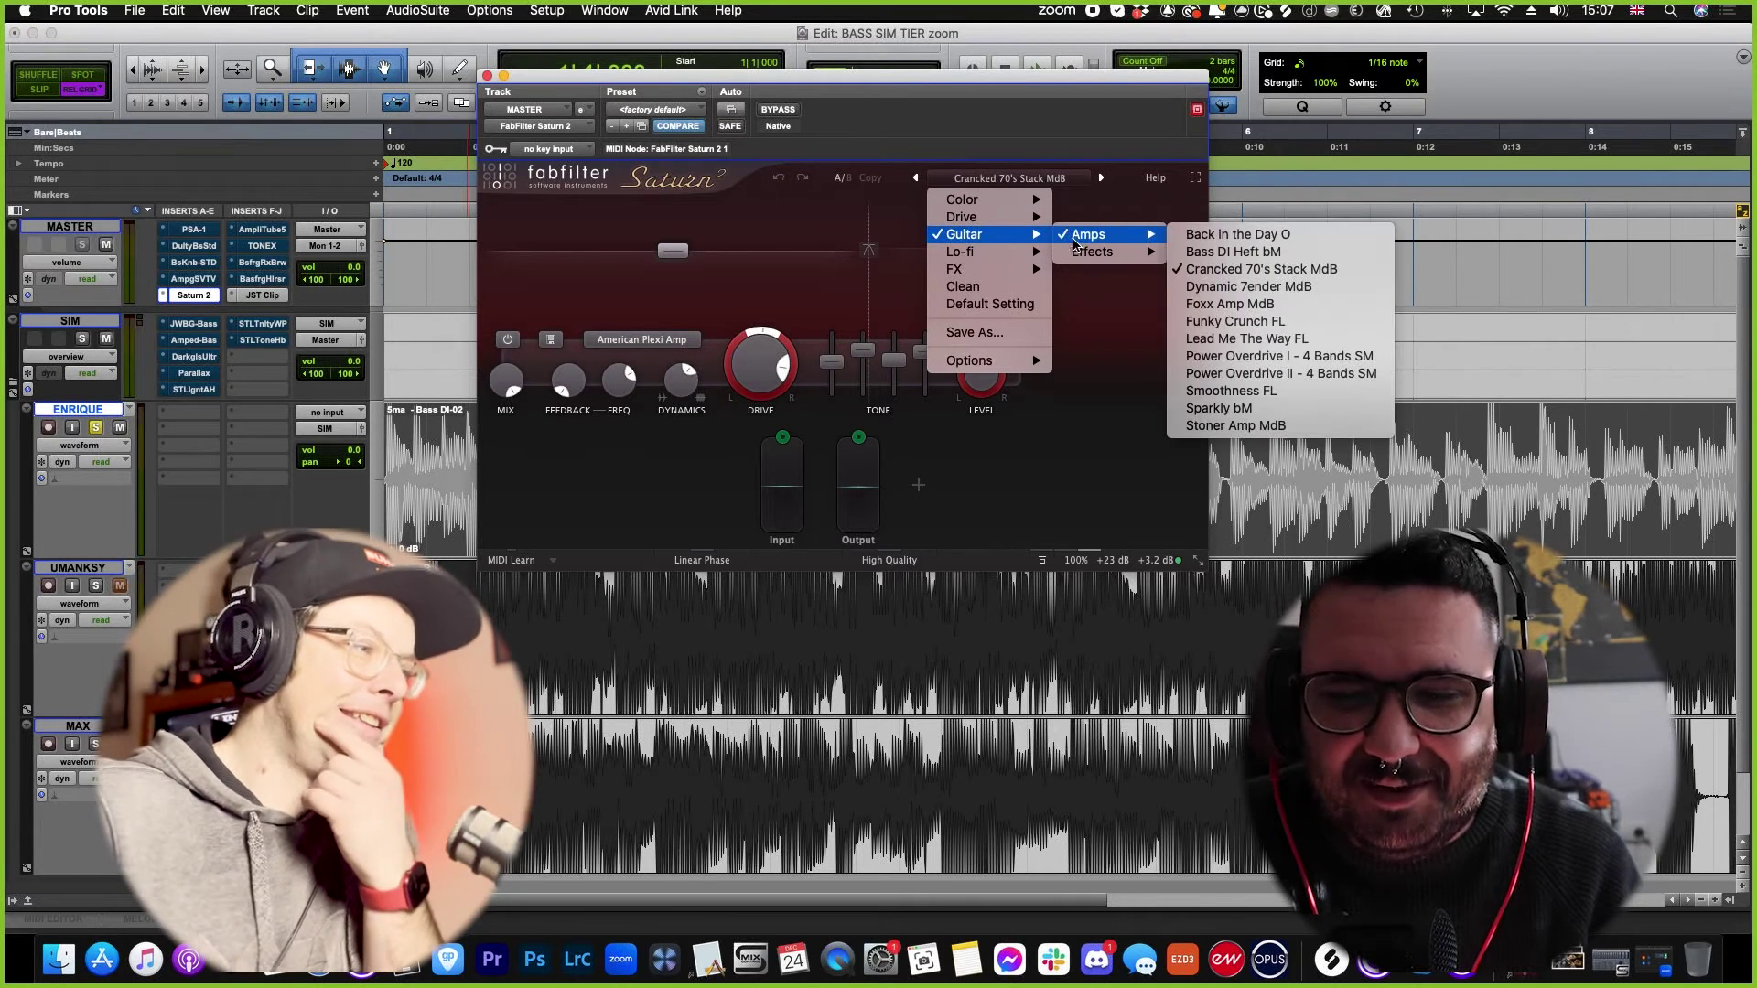
{"action": "left_click", "coordinate": [1228, 253]}
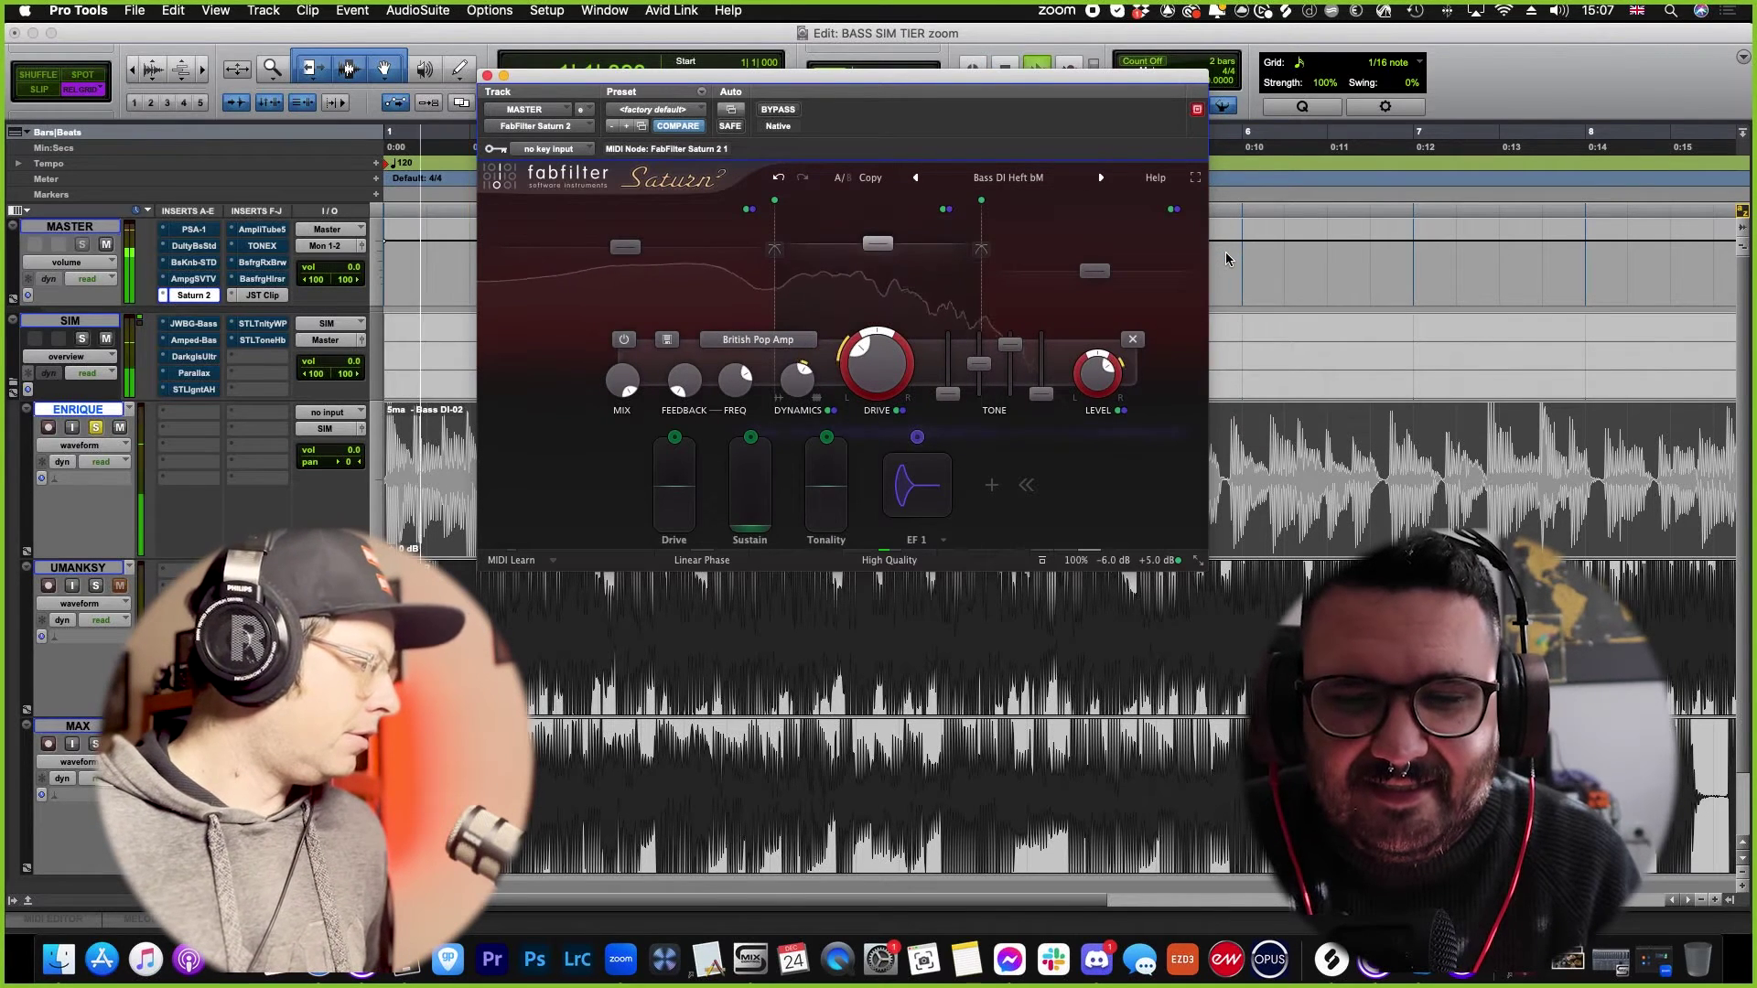
{"action": "left_click", "coordinate": [96, 586]}
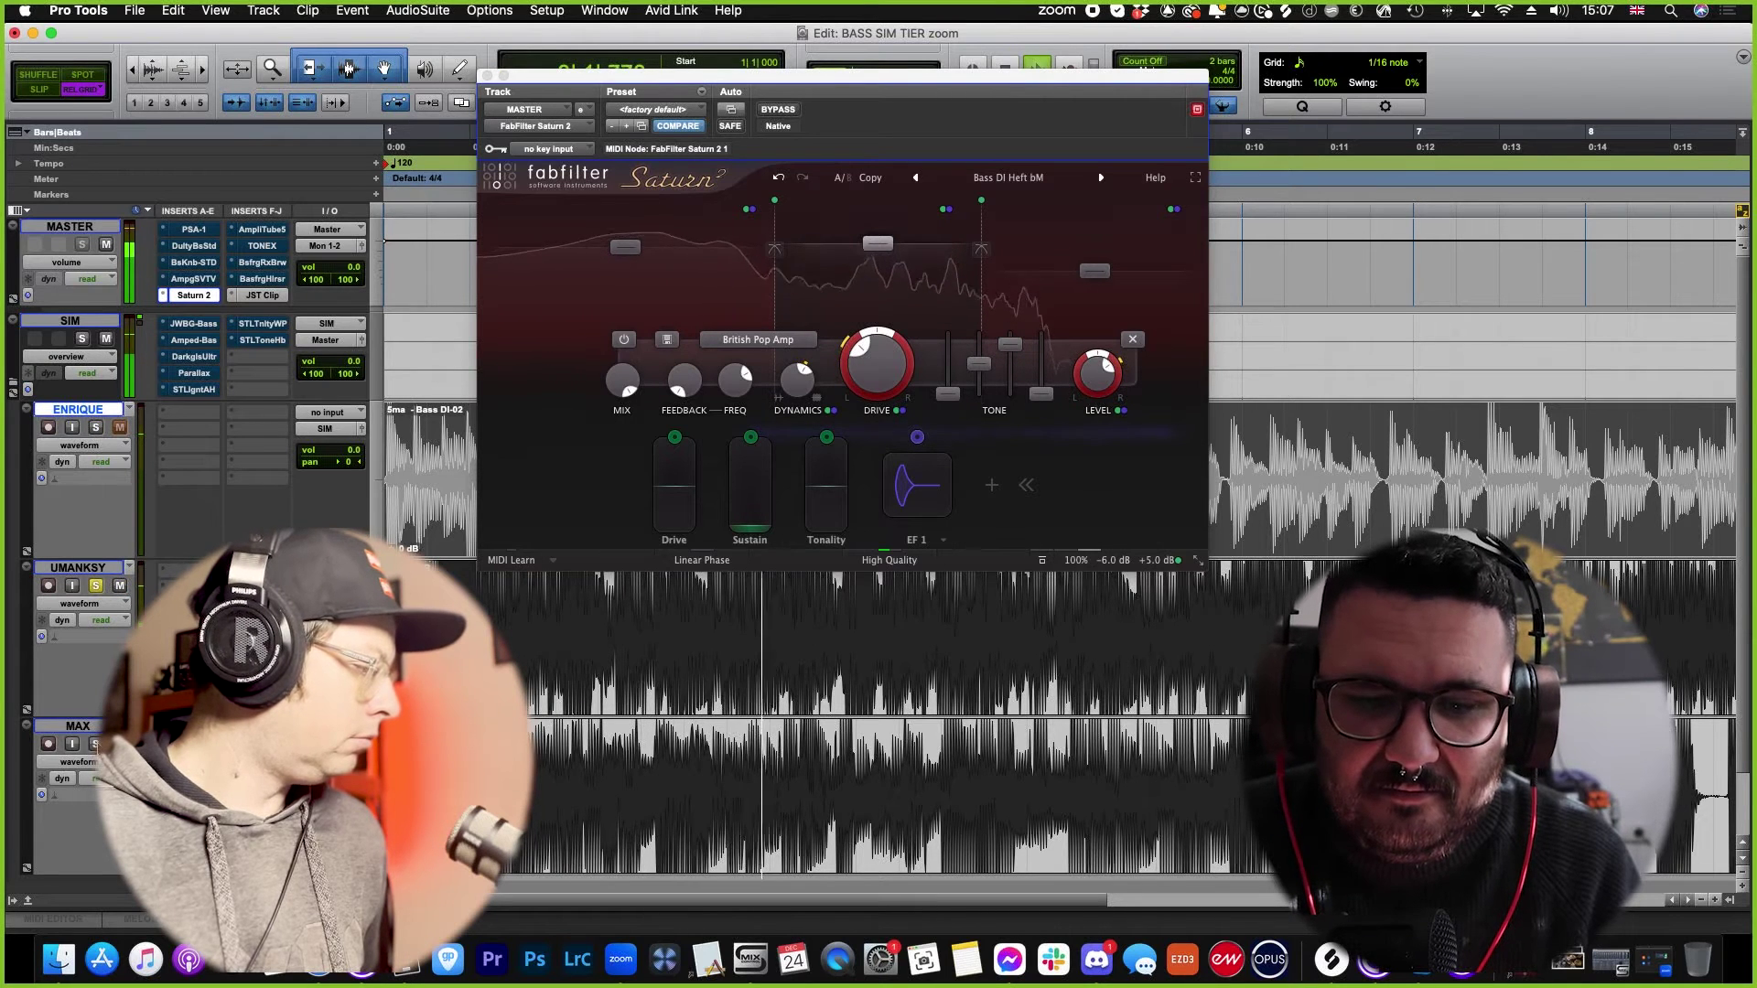
{"action": "left_click", "coordinate": [95, 744]}
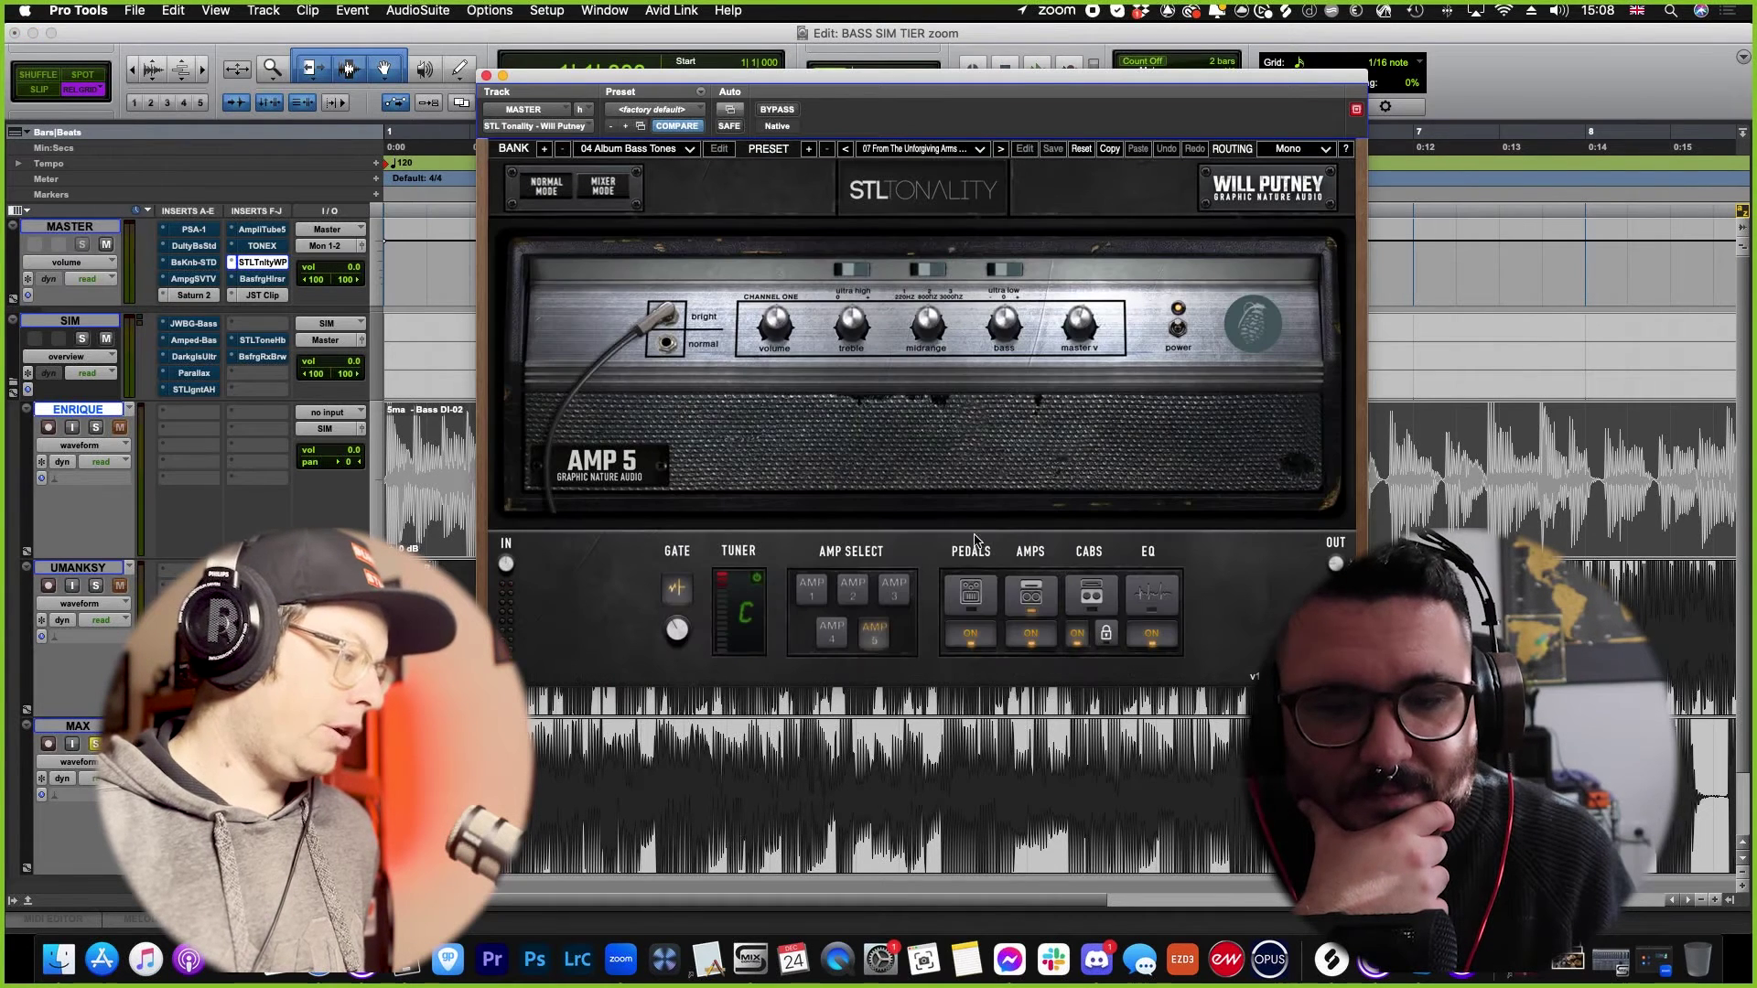
Step: Switch off the pedals, amp and EQ sections in STL Tonality Will Putney, leaving only the cabinet on, and close its window
{"action": "left_click", "coordinate": [1029, 637]}
{"action": "left_click", "coordinate": [985, 642]}
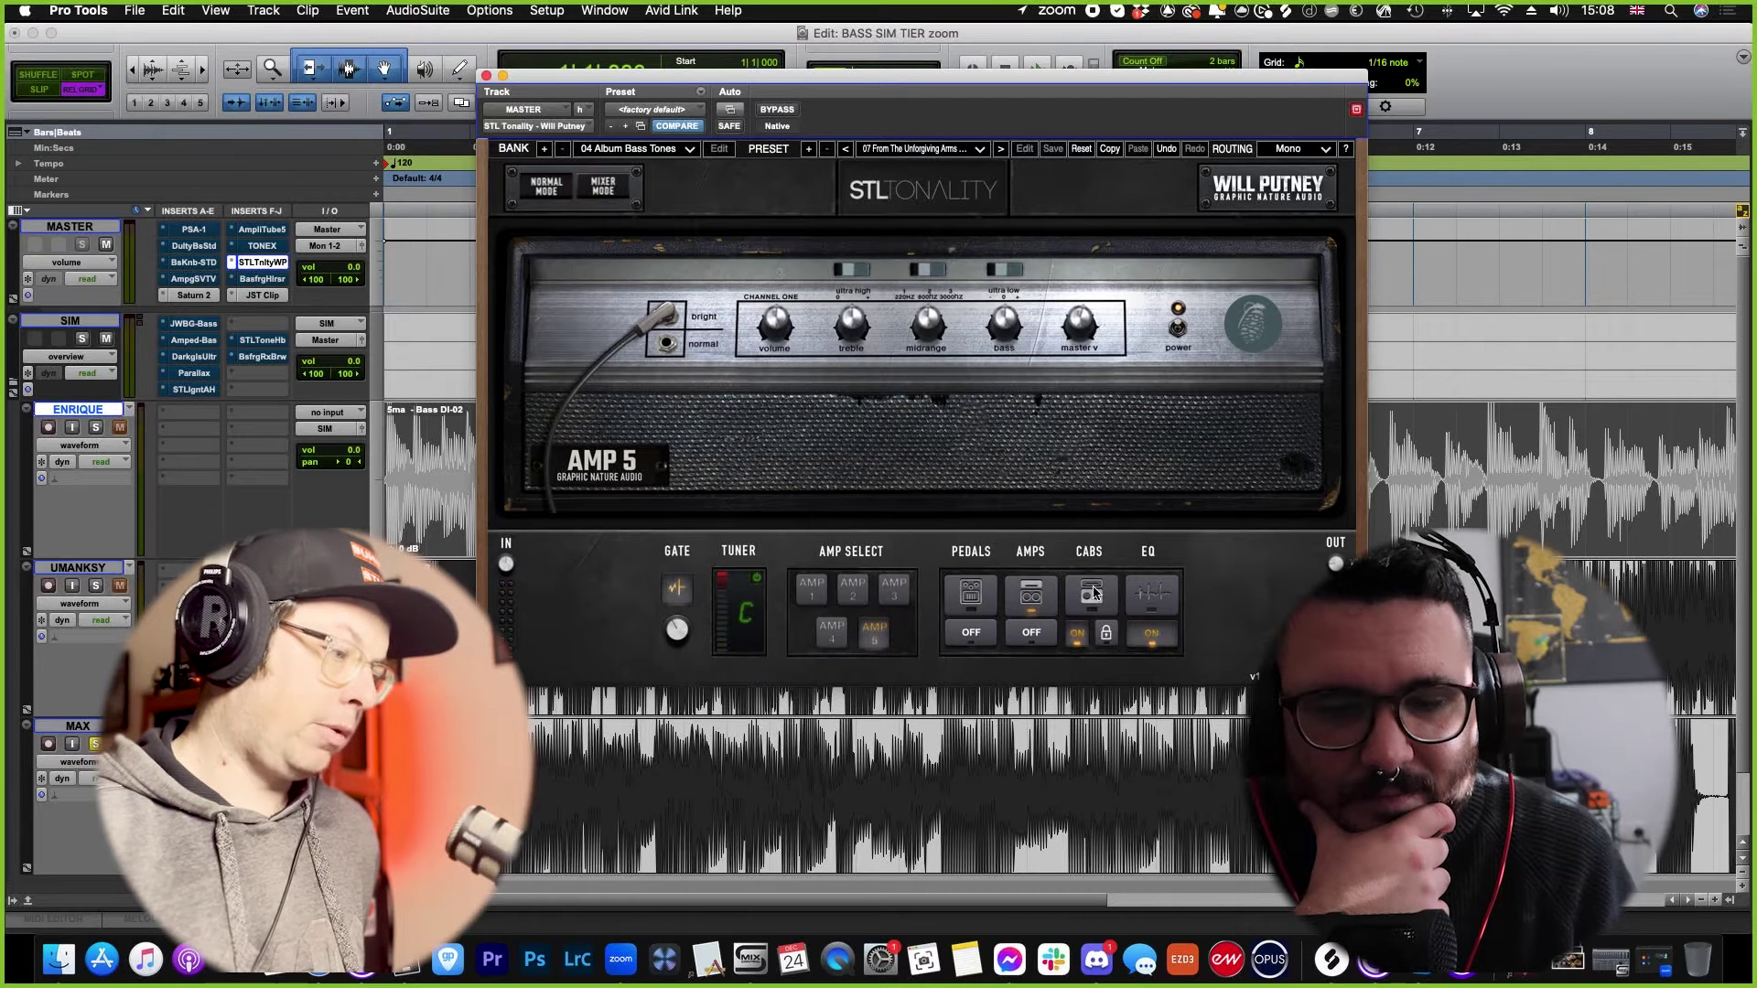
{"action": "left_click", "coordinate": [1153, 633]}
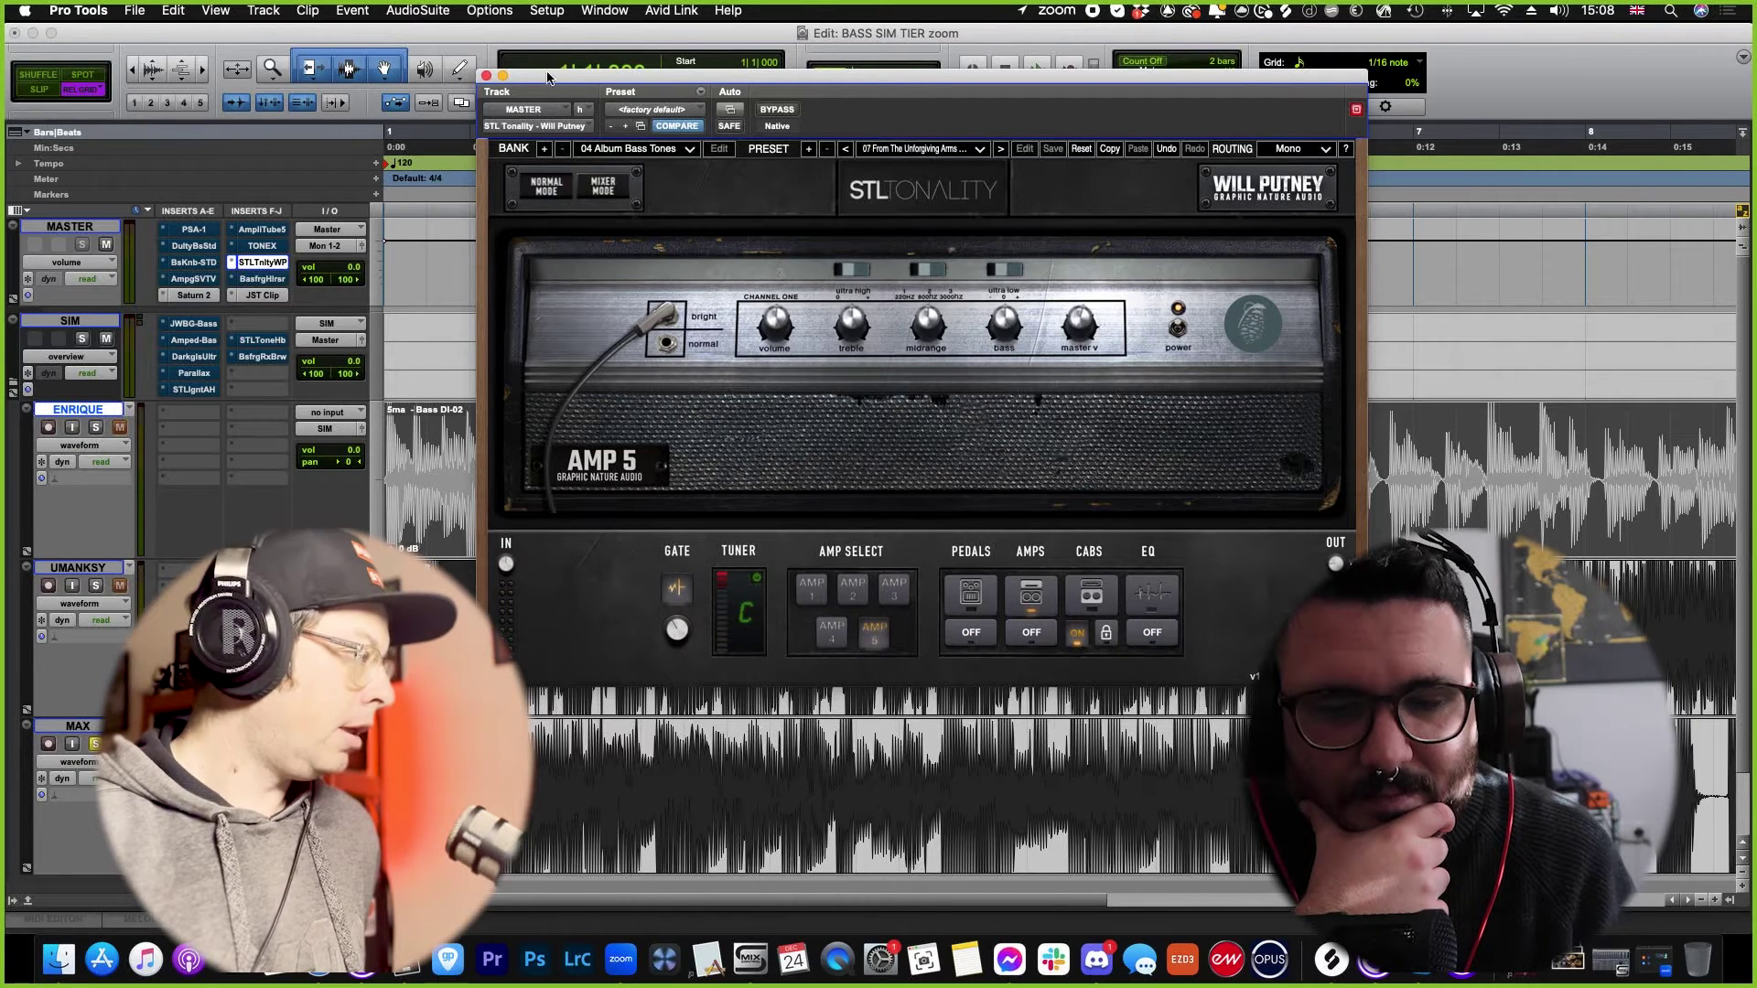
{"action": "left_click", "coordinate": [486, 75]}
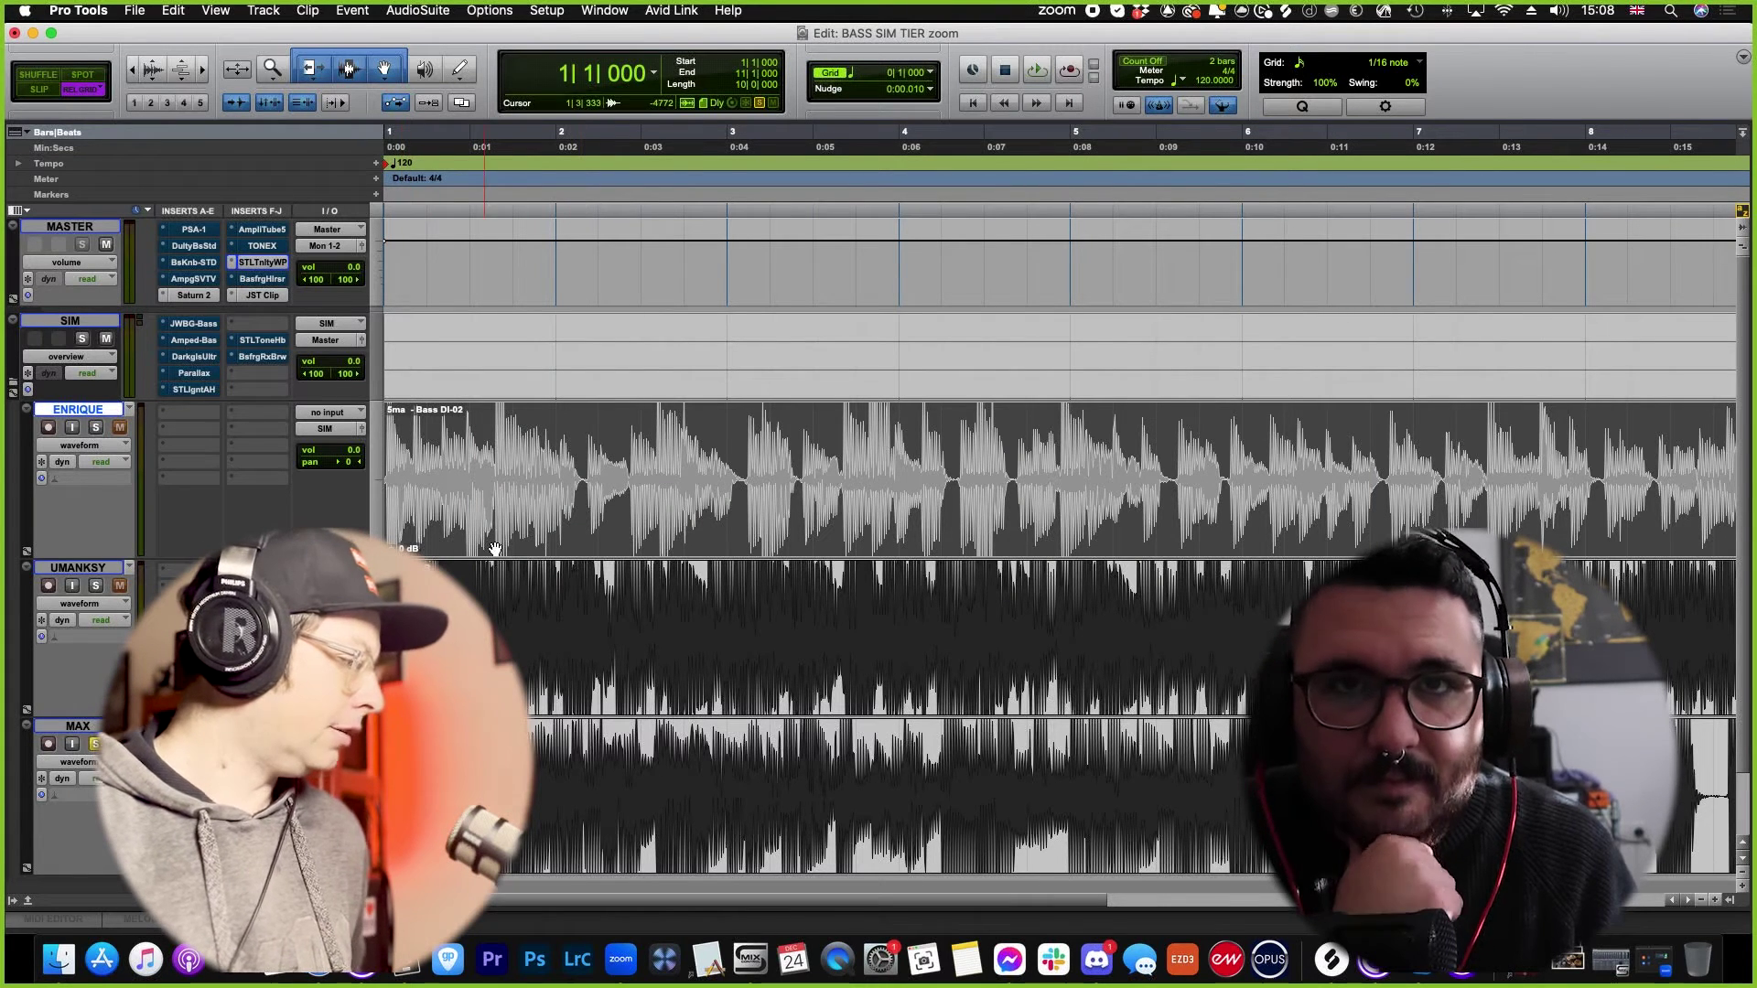
Step: Play the bass DI tracks through the cabinet-only chain, switch the solo to the first track and stop playback
{"action": "key", "text": "space"}
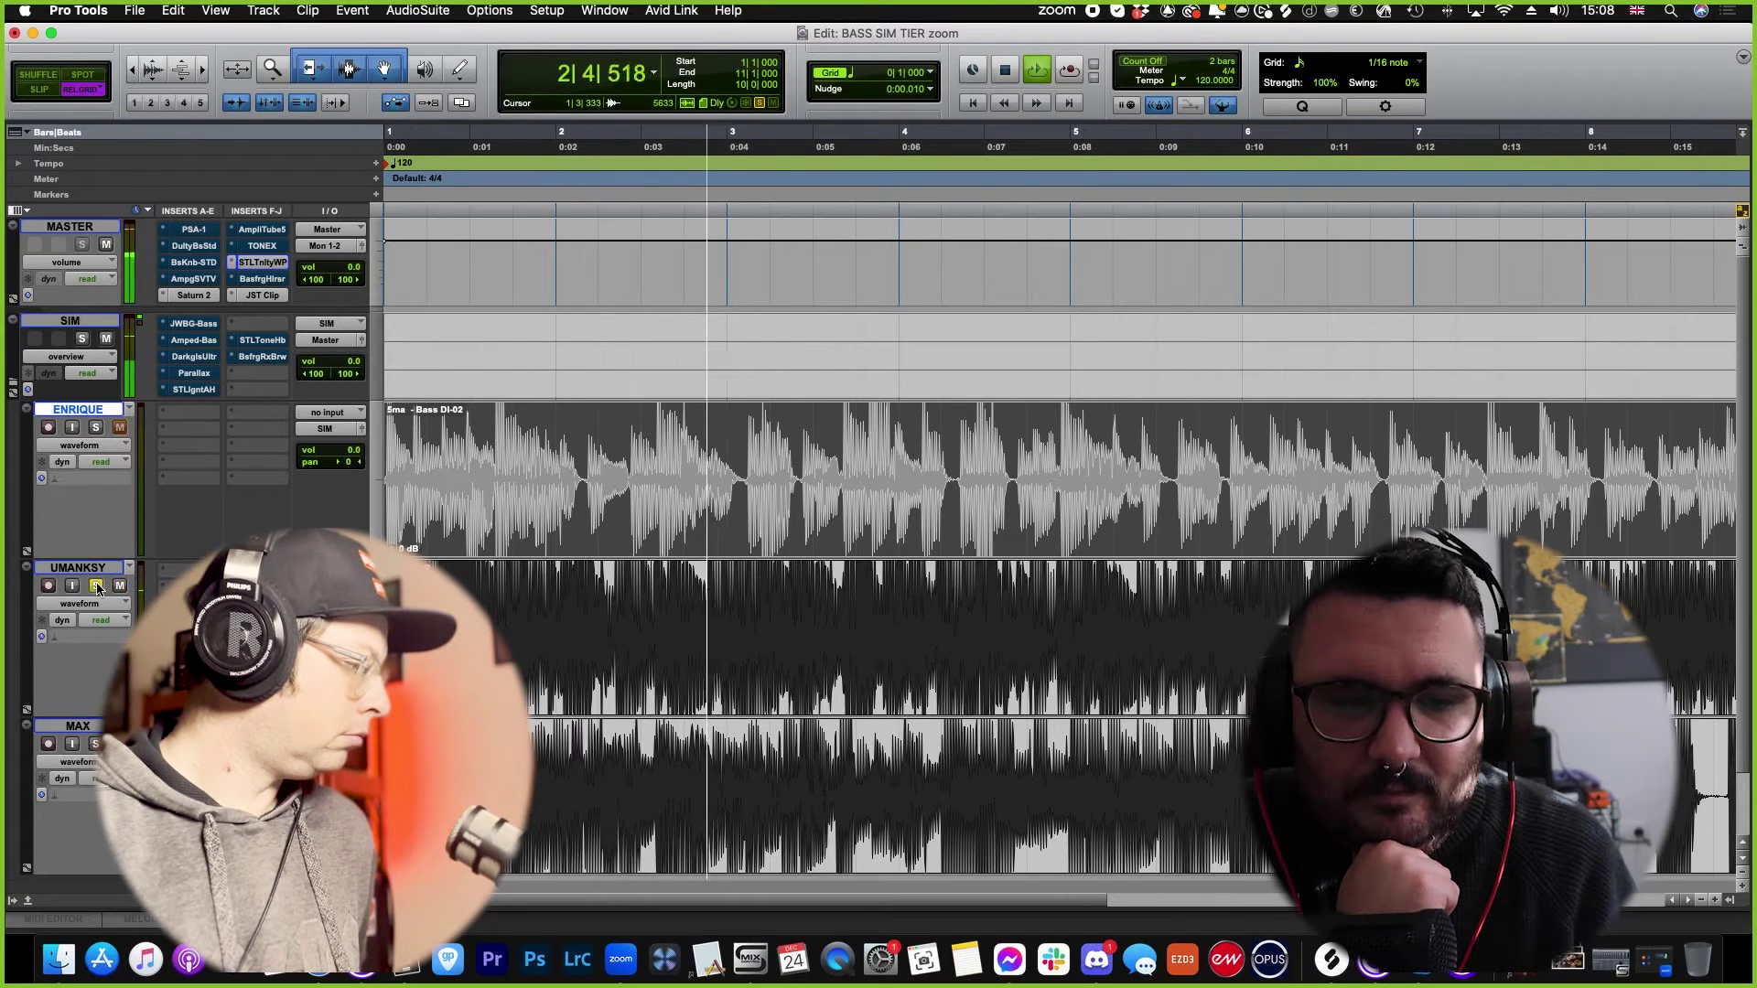
{"action": "left_click", "coordinate": [97, 428]}
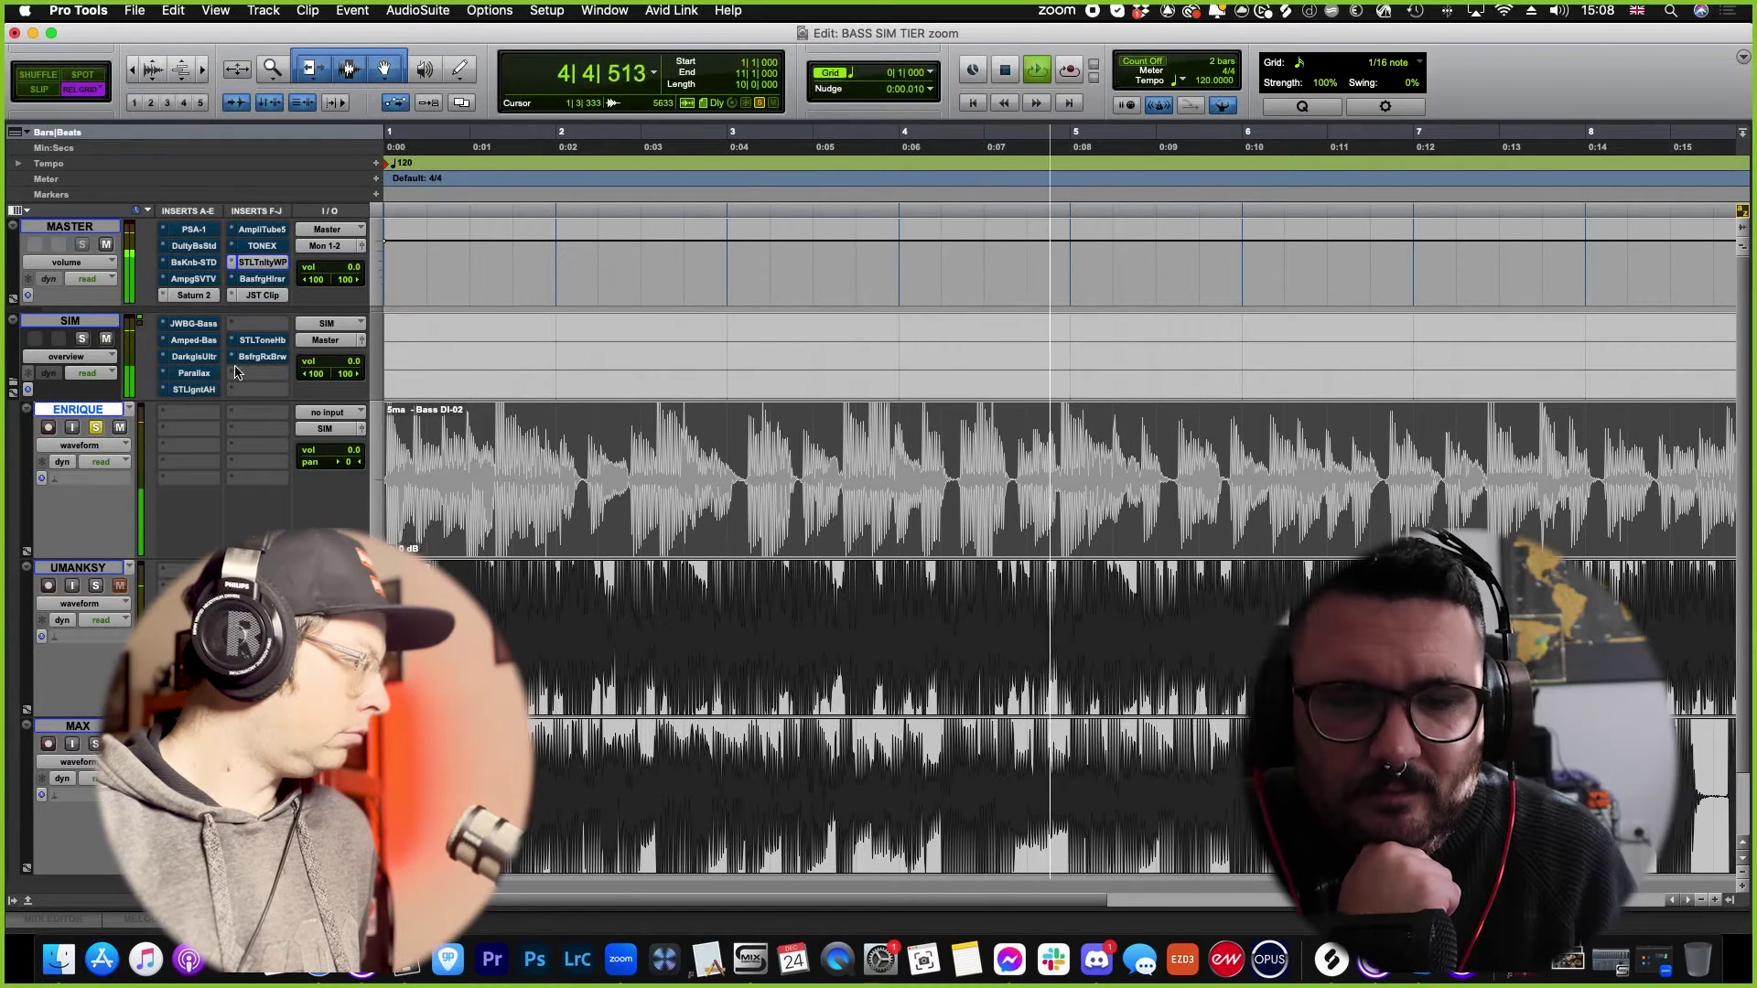
{"action": "key", "text": "space"}
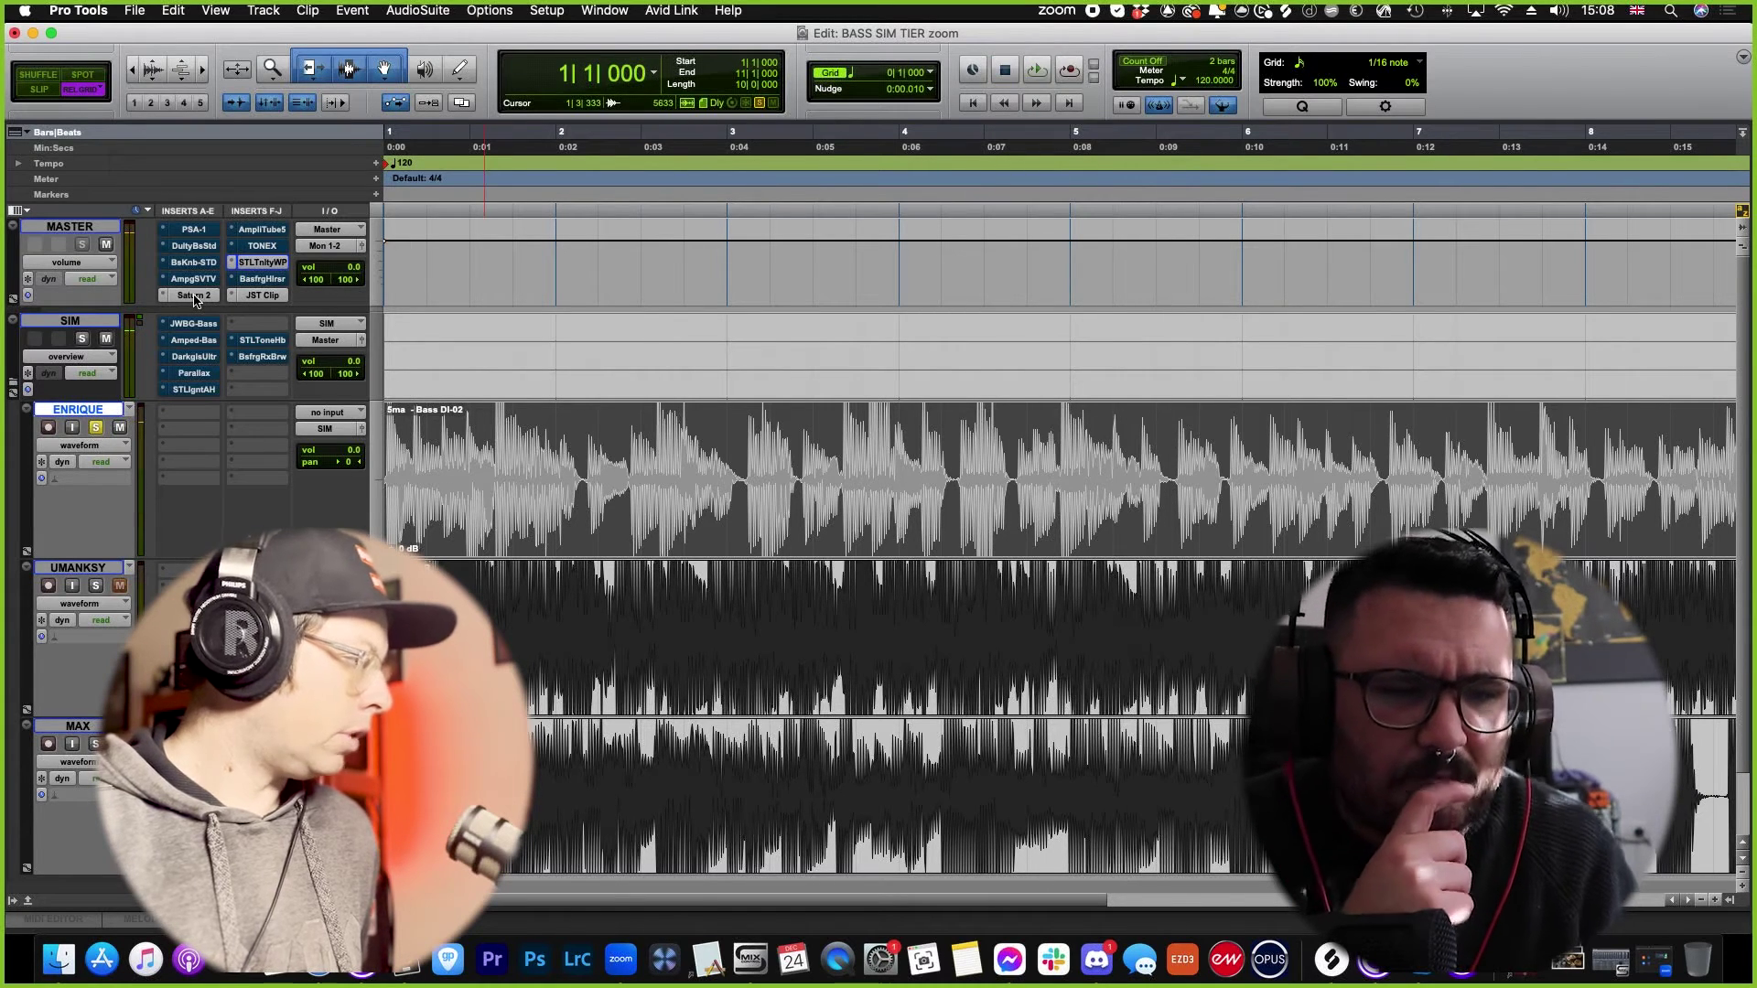
Step: Reload Crancked 70's Stack MdB in Saturn 2 and audition it with the cabinet on all three bass DI tracks
{"action": "left_click", "coordinate": [194, 295]}
{"action": "left_click", "coordinate": [1030, 179]}
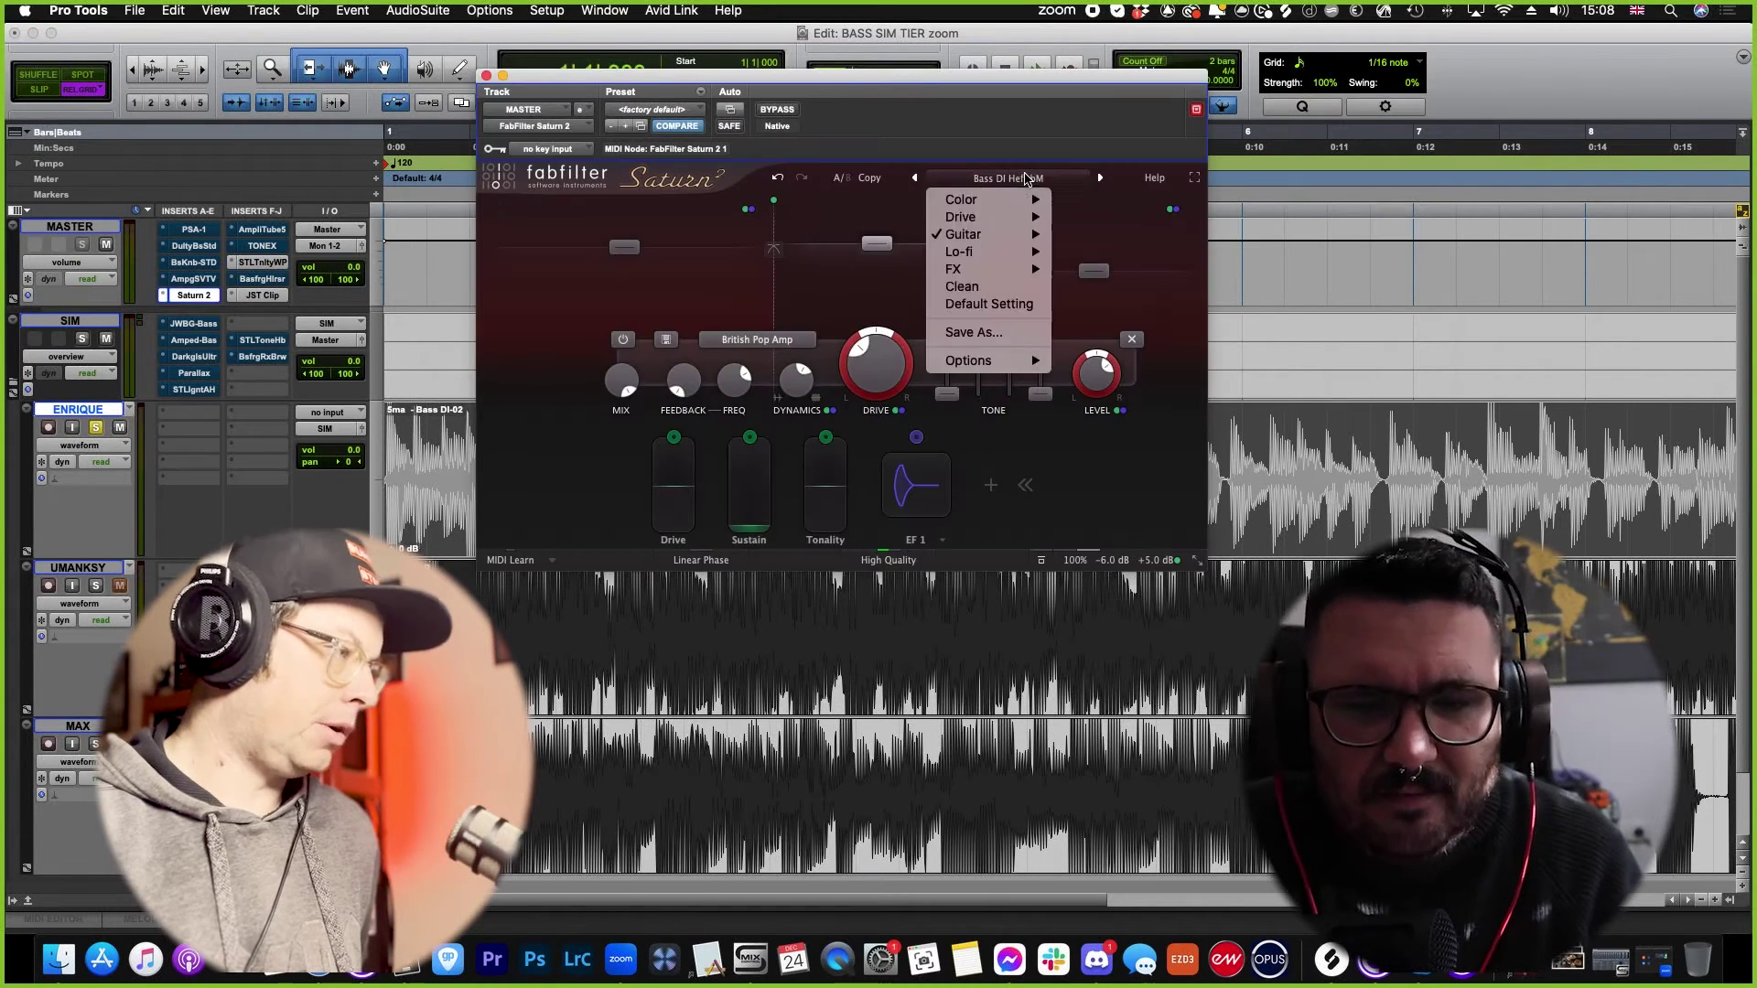
{"action": "mouse_move", "coordinate": [956, 232]}
{"action": "left_click", "coordinate": [1232, 270]}
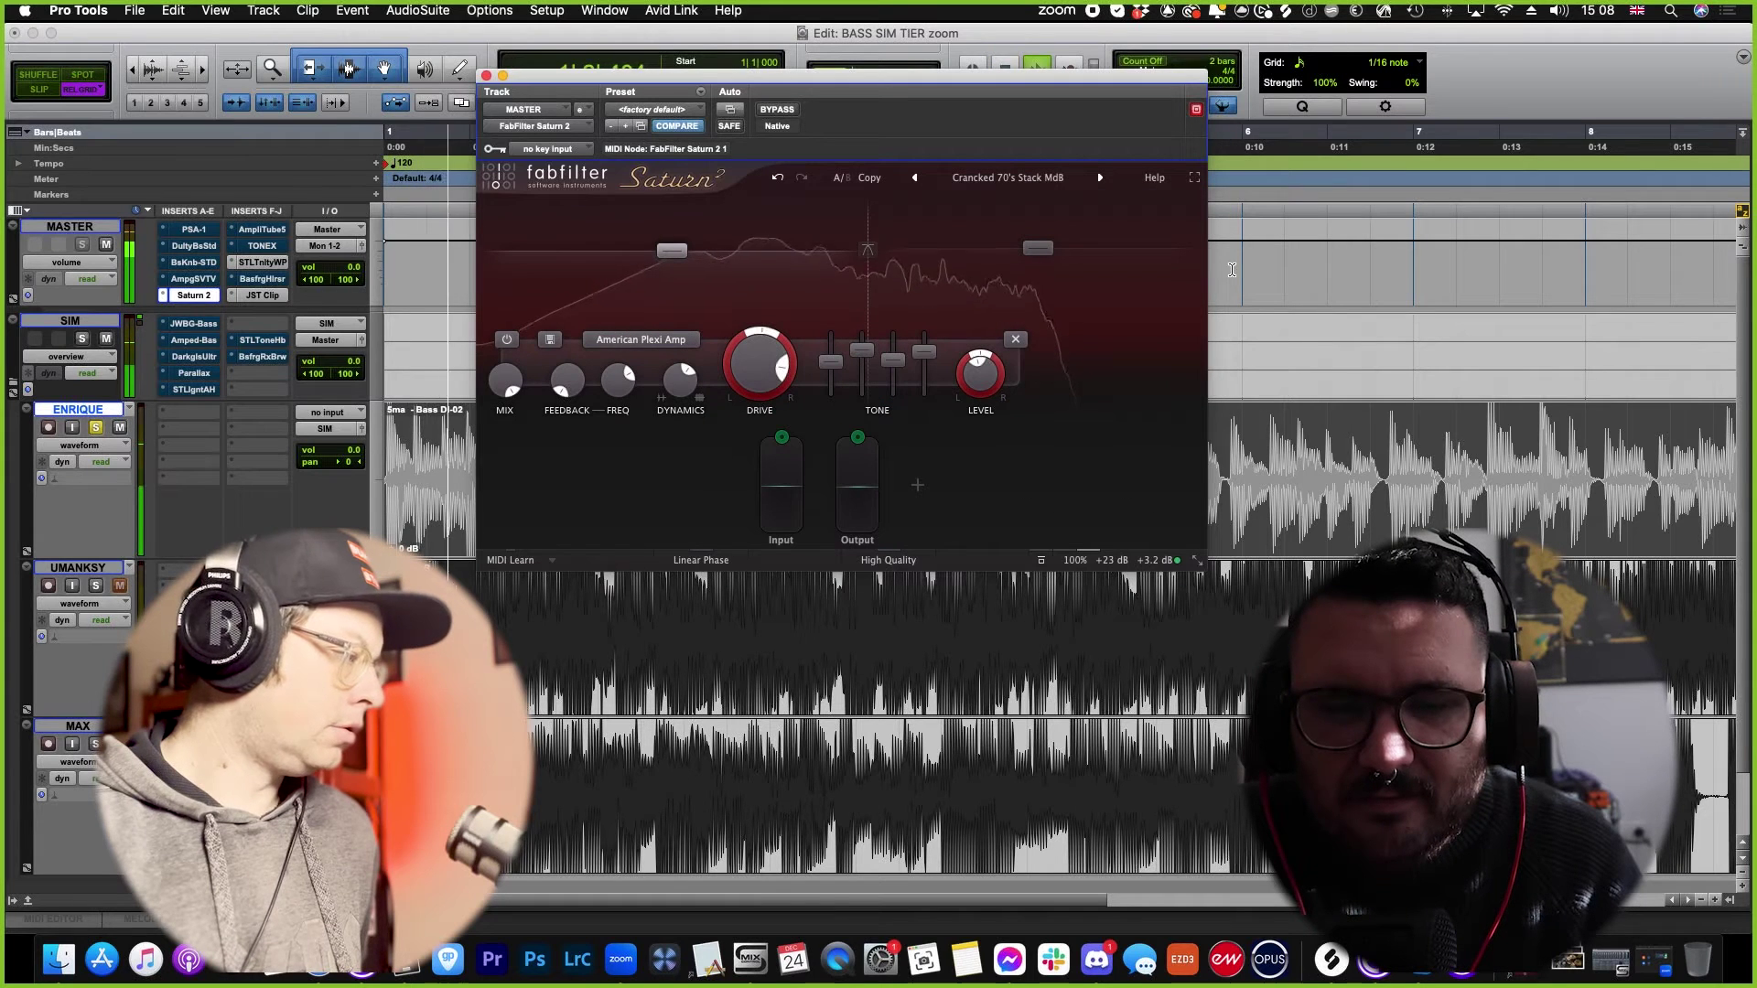
{"action": "left_click", "coordinate": [98, 585]}
{"action": "left_click", "coordinate": [94, 744]}
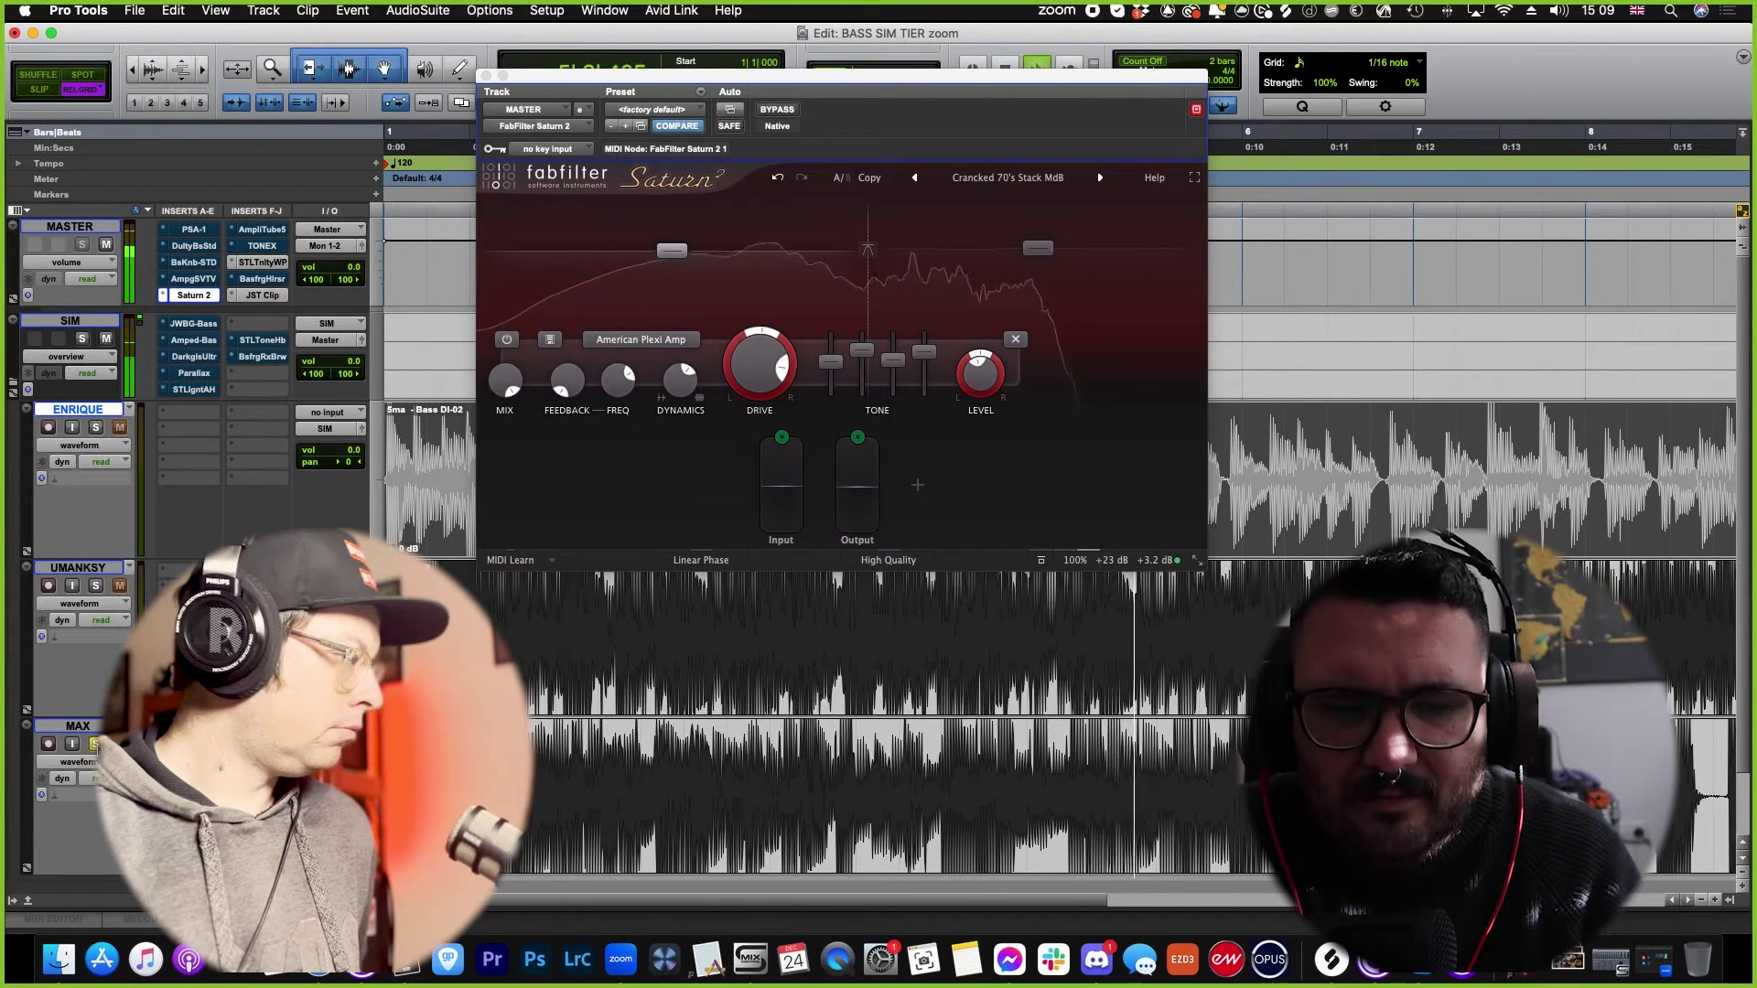
{"action": "key", "text": "space"}
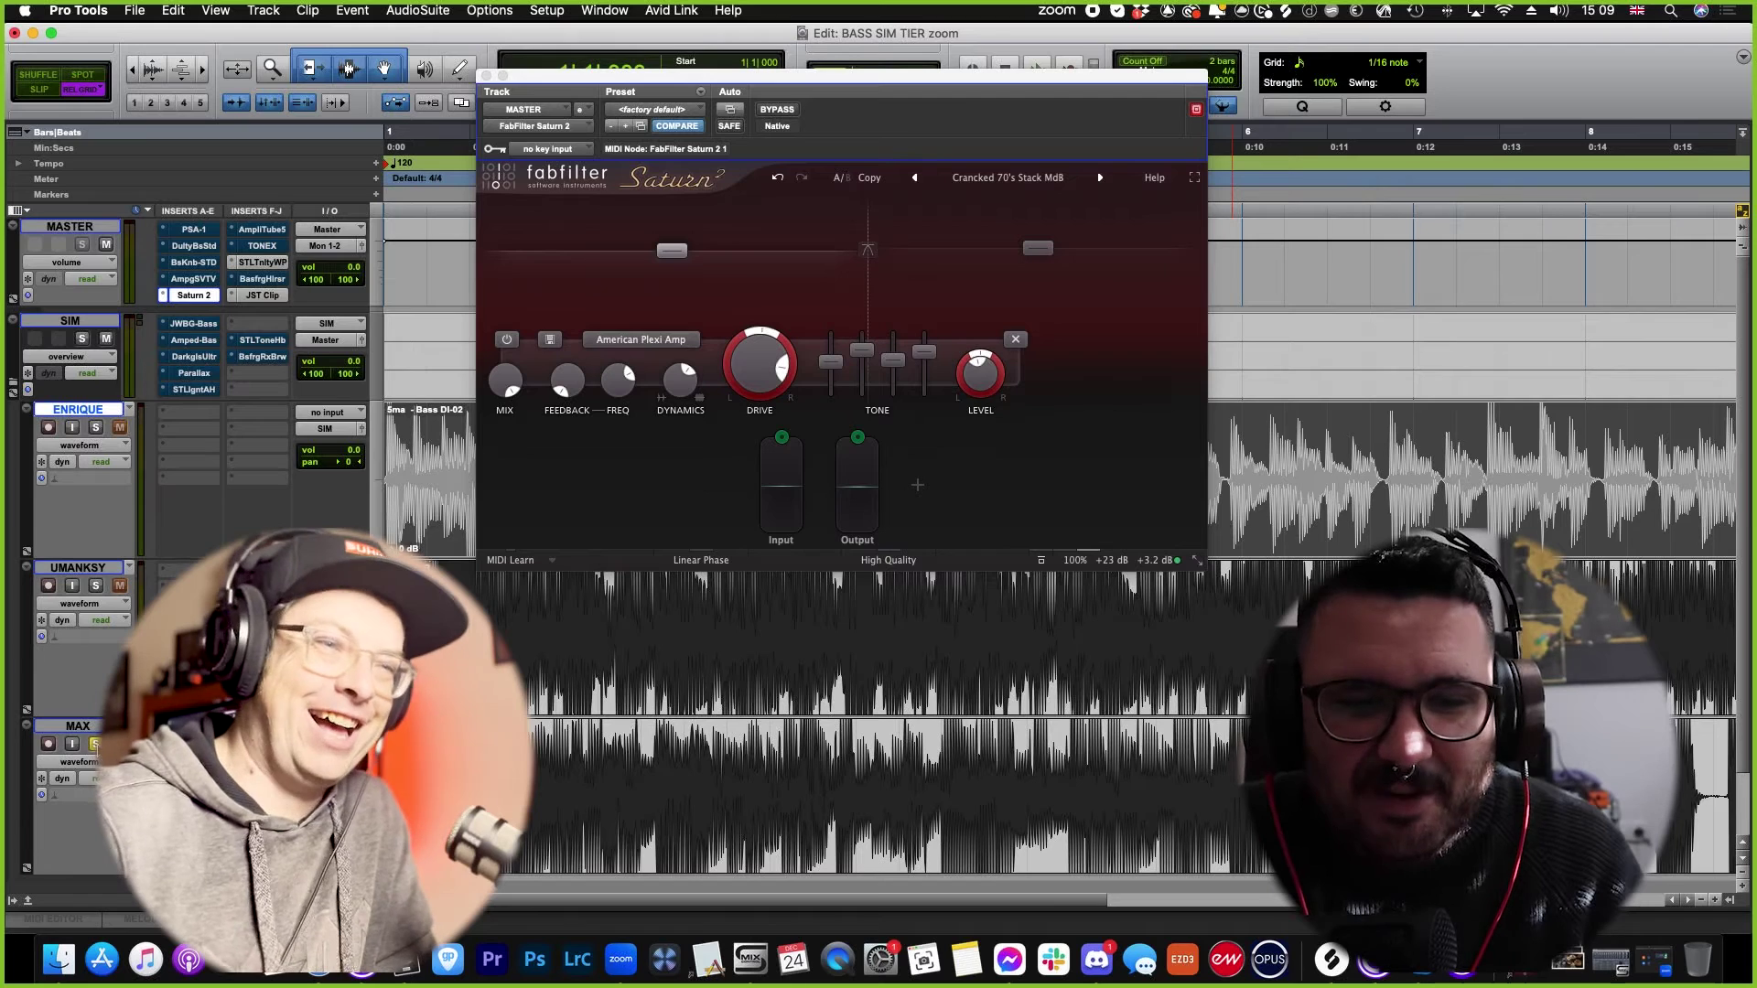
Step: Bypass Saturn 2 on the MASTER track and rank it in the Weak tier
{"action": "left_click", "coordinate": [215, 295]}
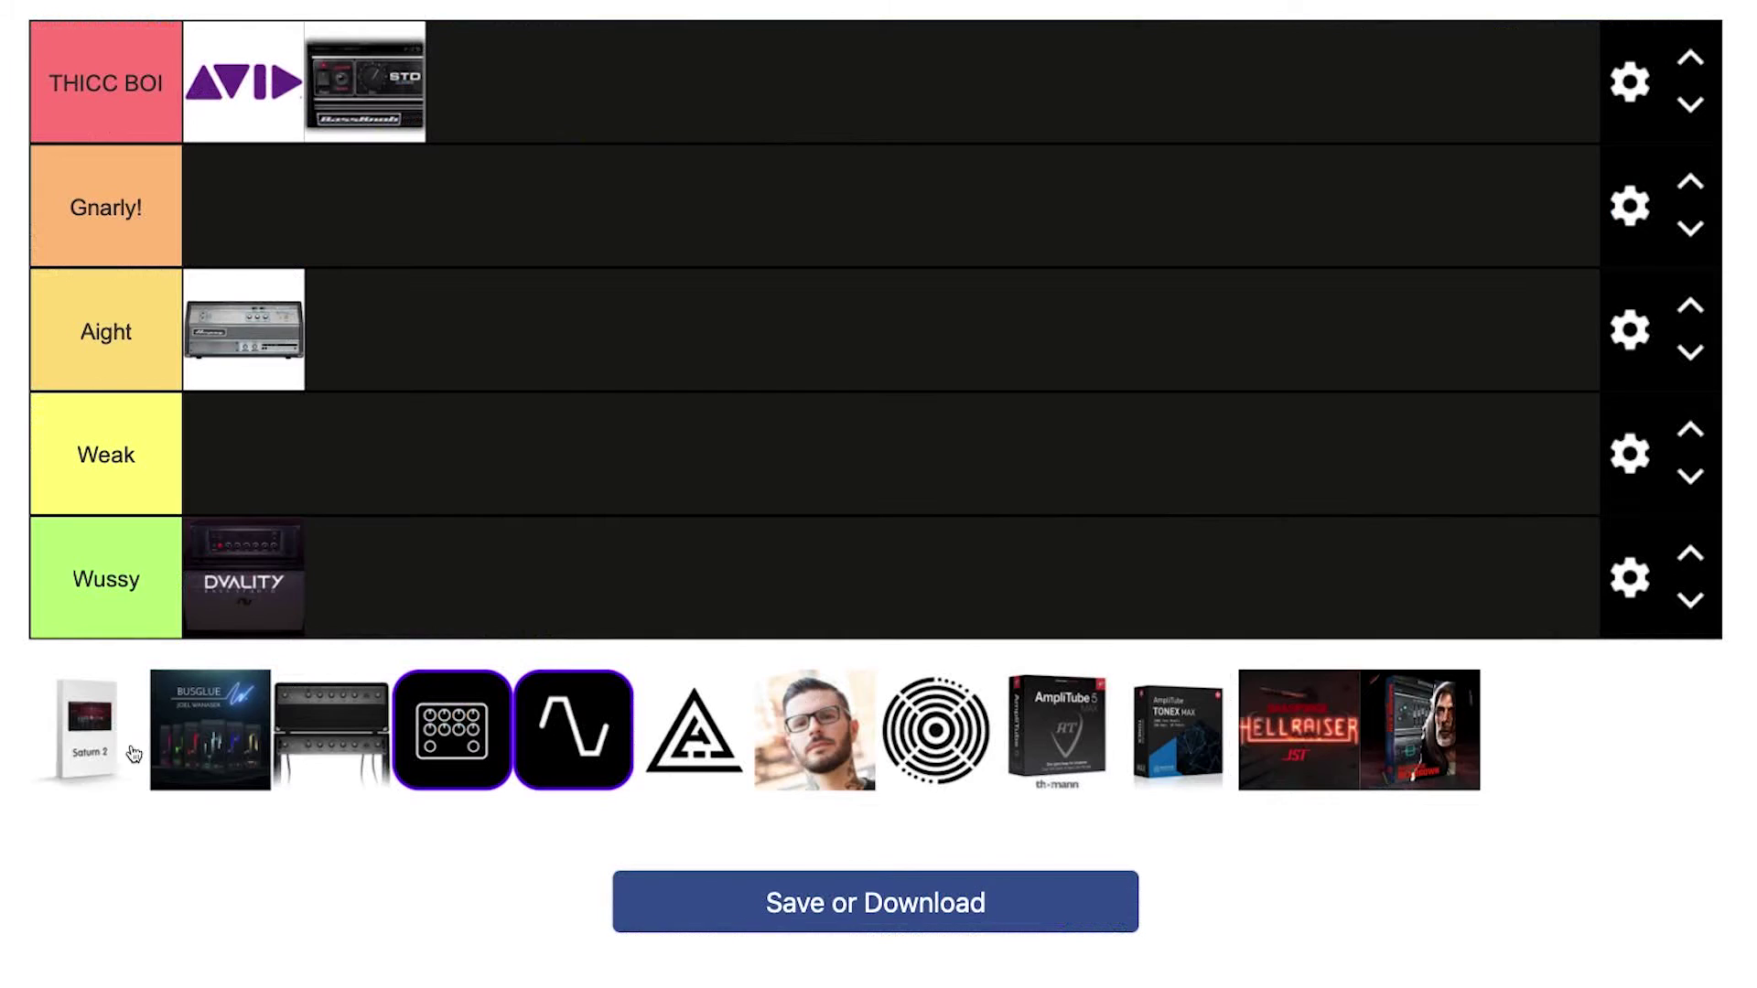
{"action": "left_click_drag", "start_coordinate": [129, 751], "coordinate": [437, 441]}
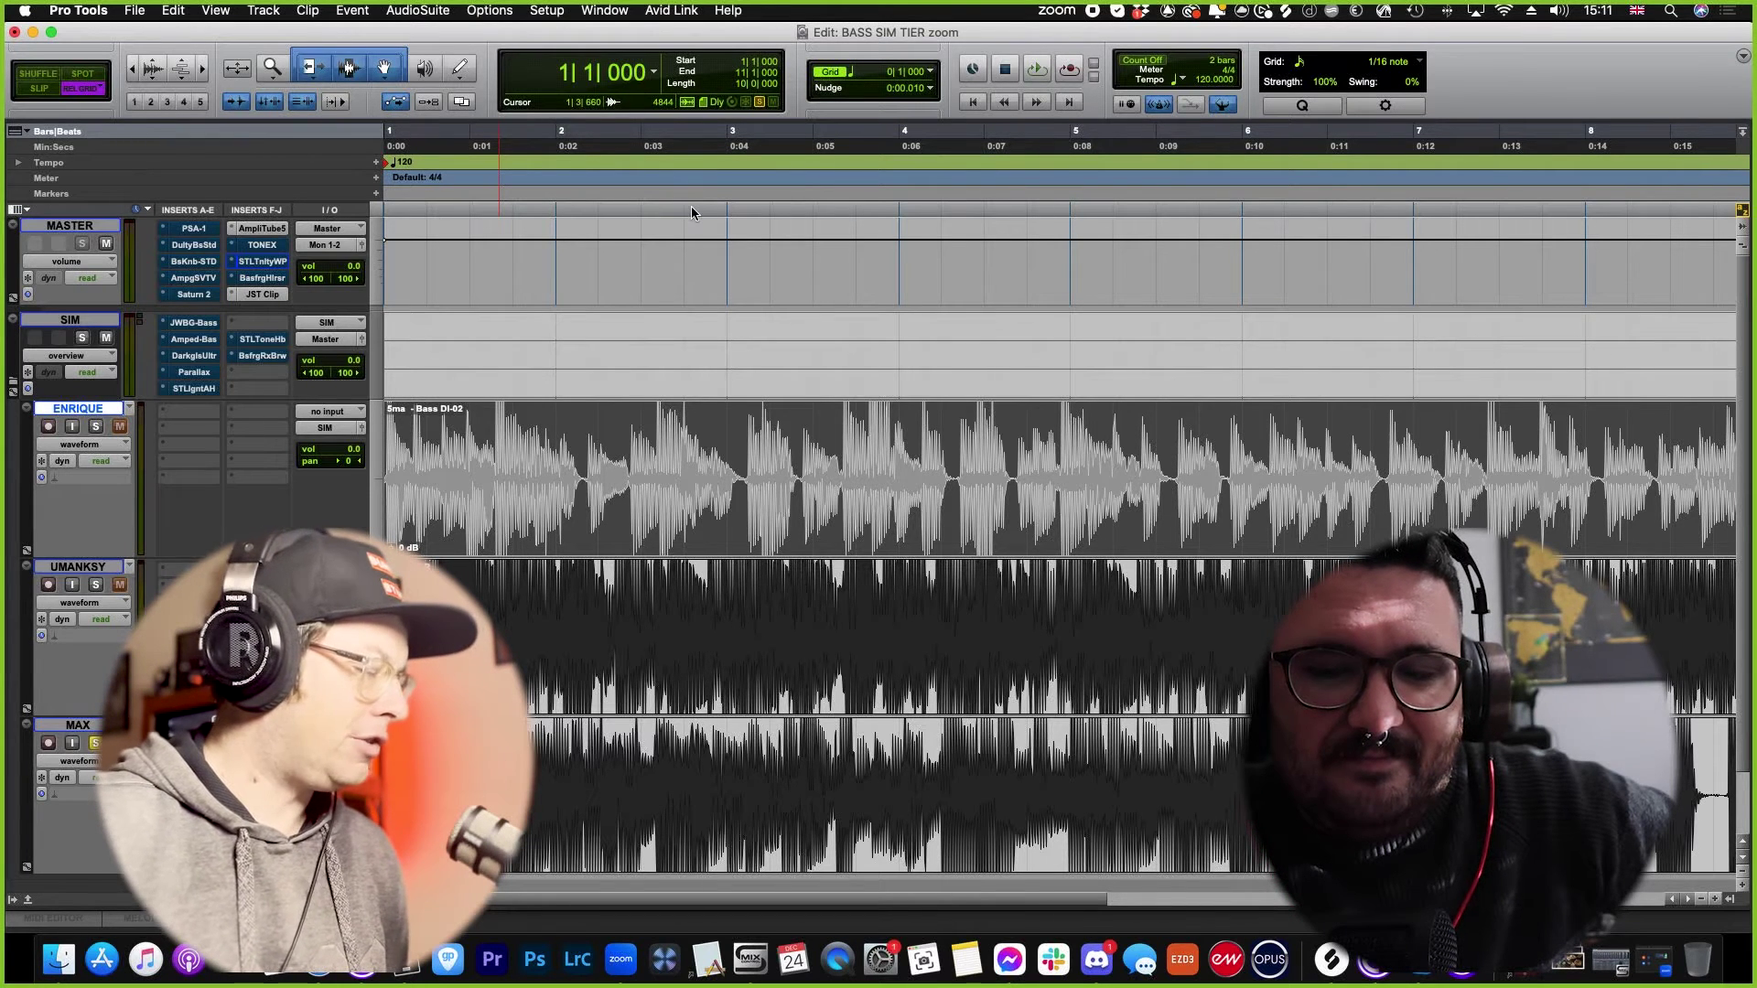
Step: Open AmpliTube 5 on the MASTER track, show its SVX-410S cabinet and audition the setup on each of the three bass DI tracks
{"action": "left_click", "coordinate": [263, 228]}
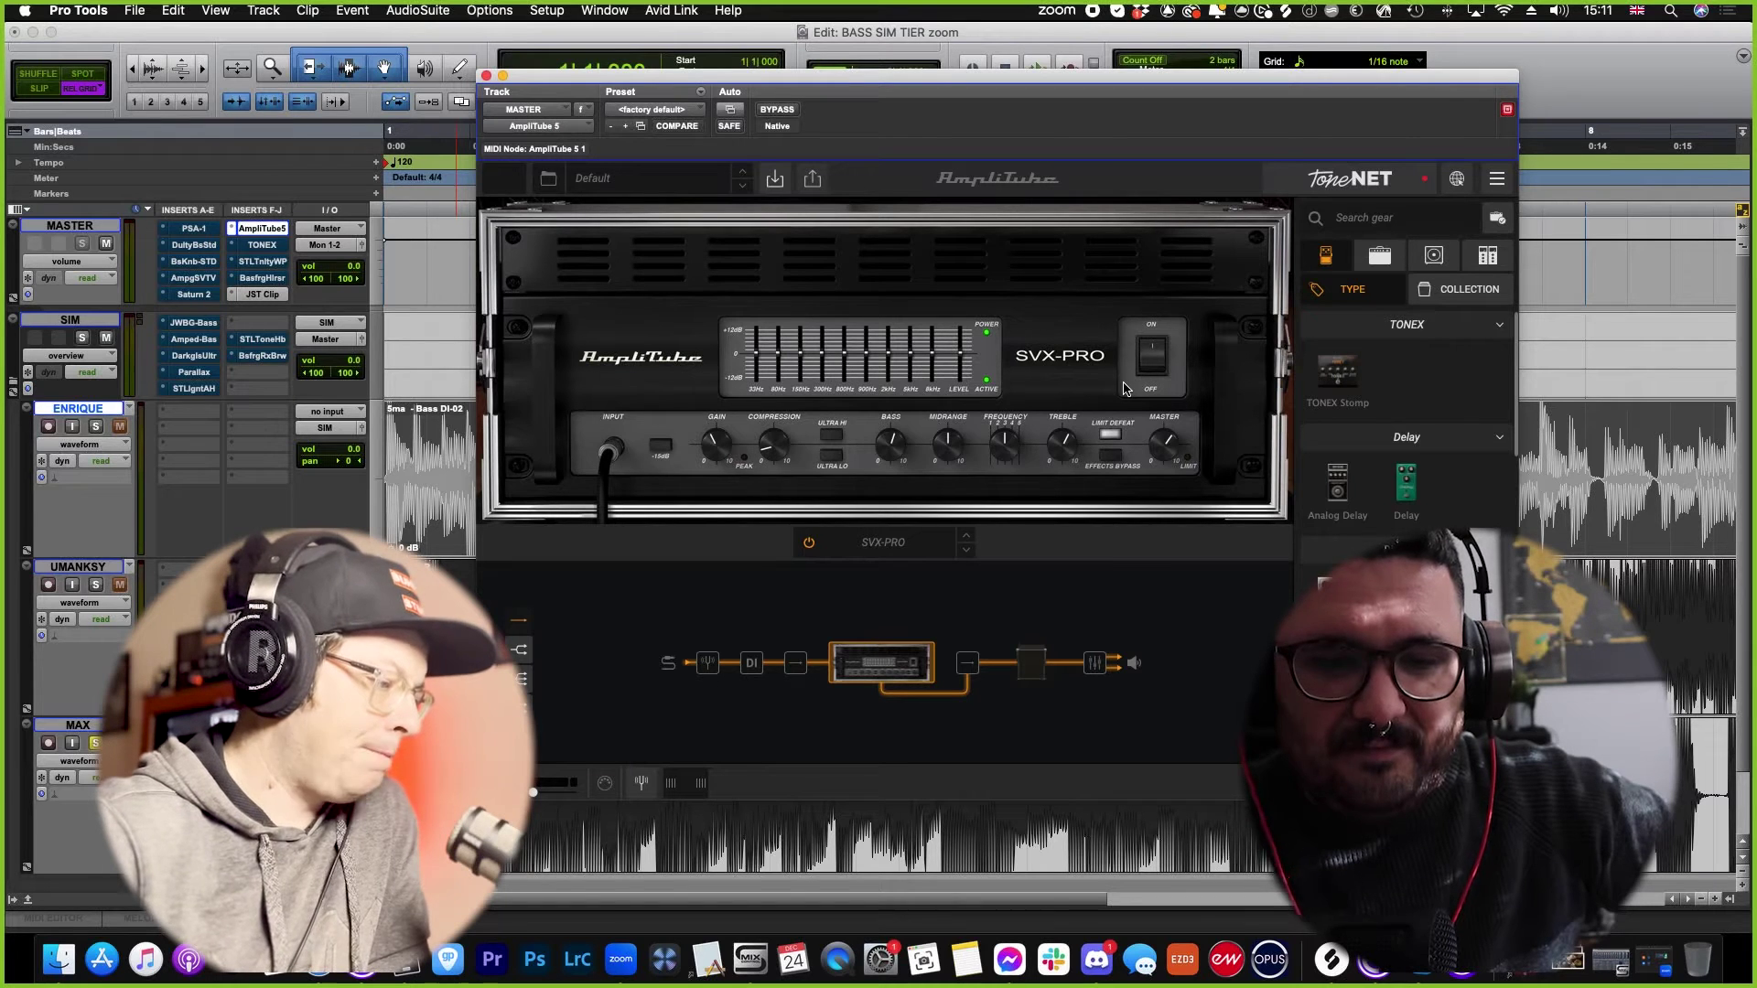
{"action": "left_click", "coordinate": [1032, 664]}
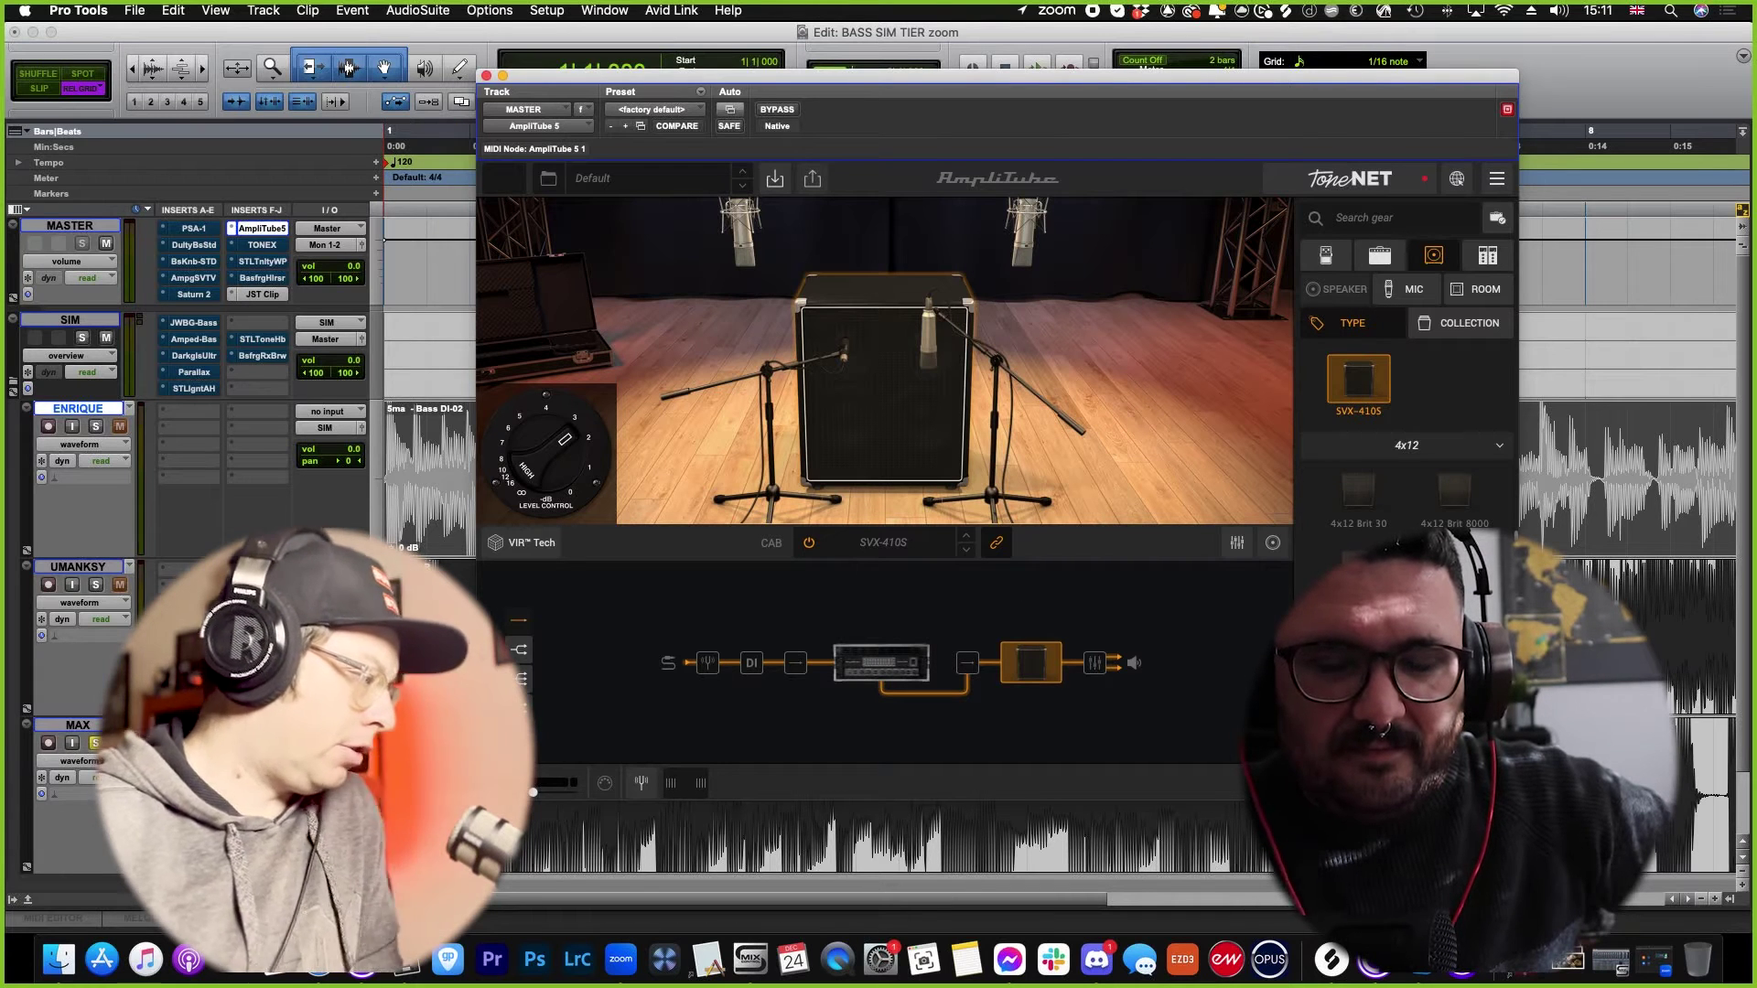
{"action": "left_click", "coordinate": [95, 427]}
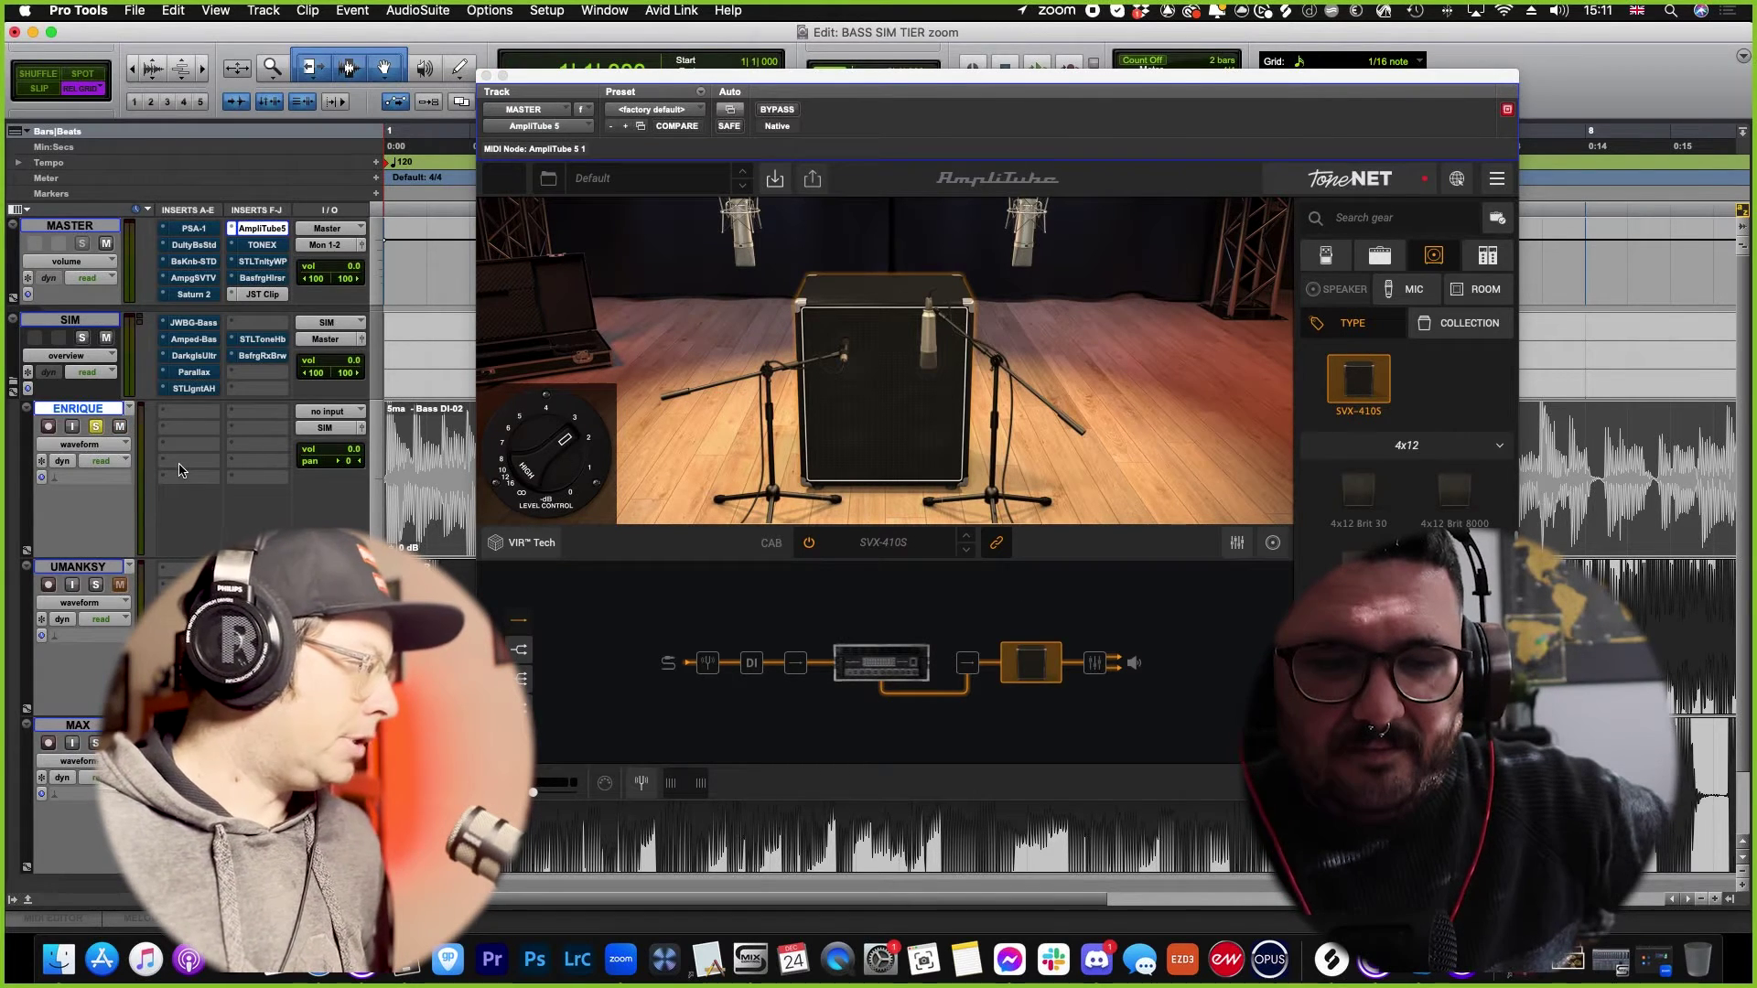
{"action": "key", "text": "space"}
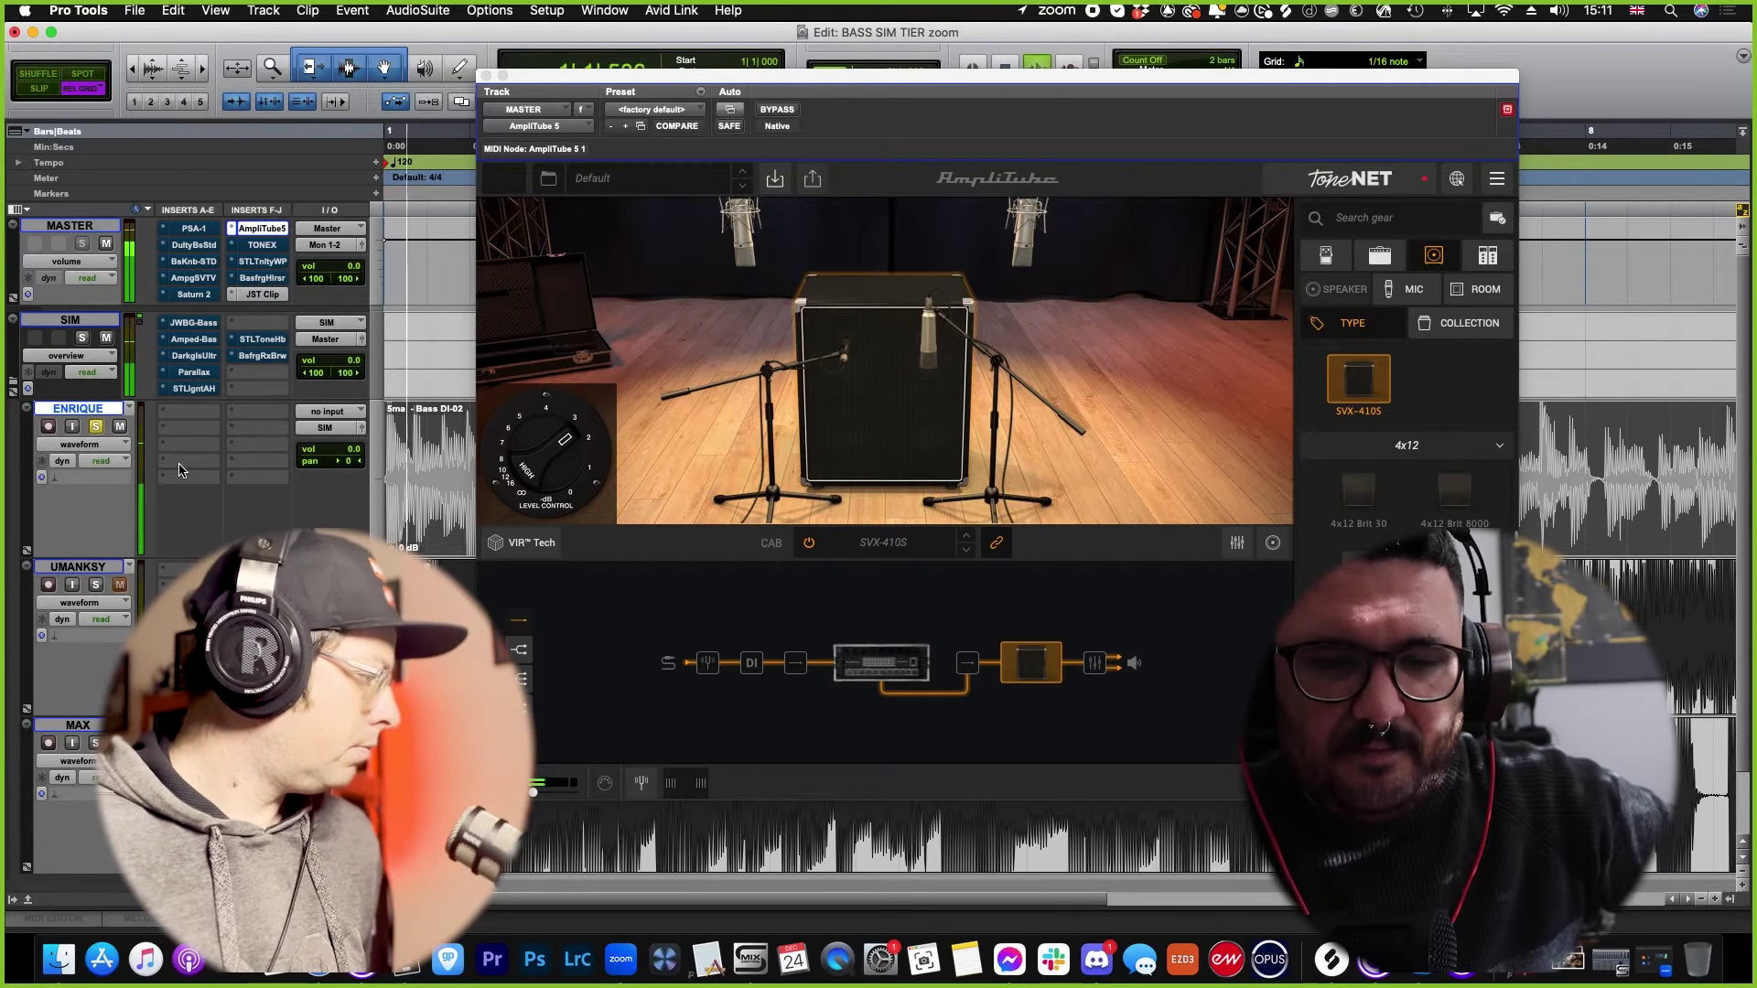
{"action": "left_click", "coordinate": [96, 584]}
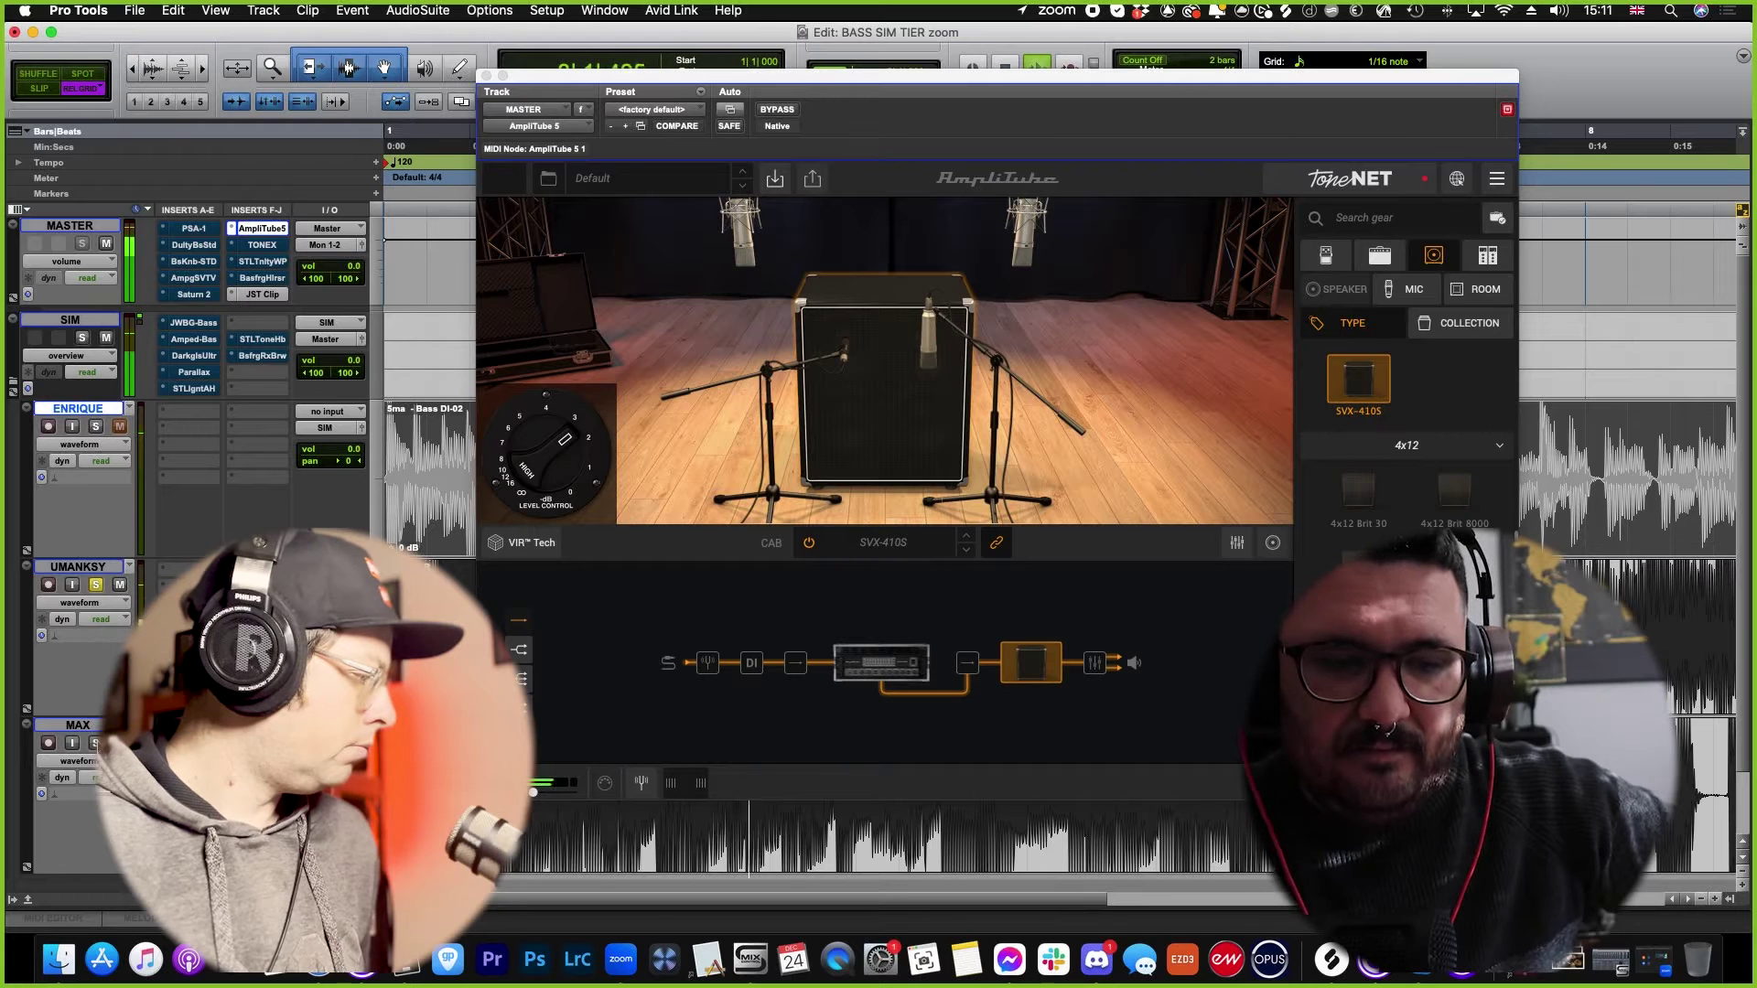
{"action": "left_click", "coordinate": [96, 743]}
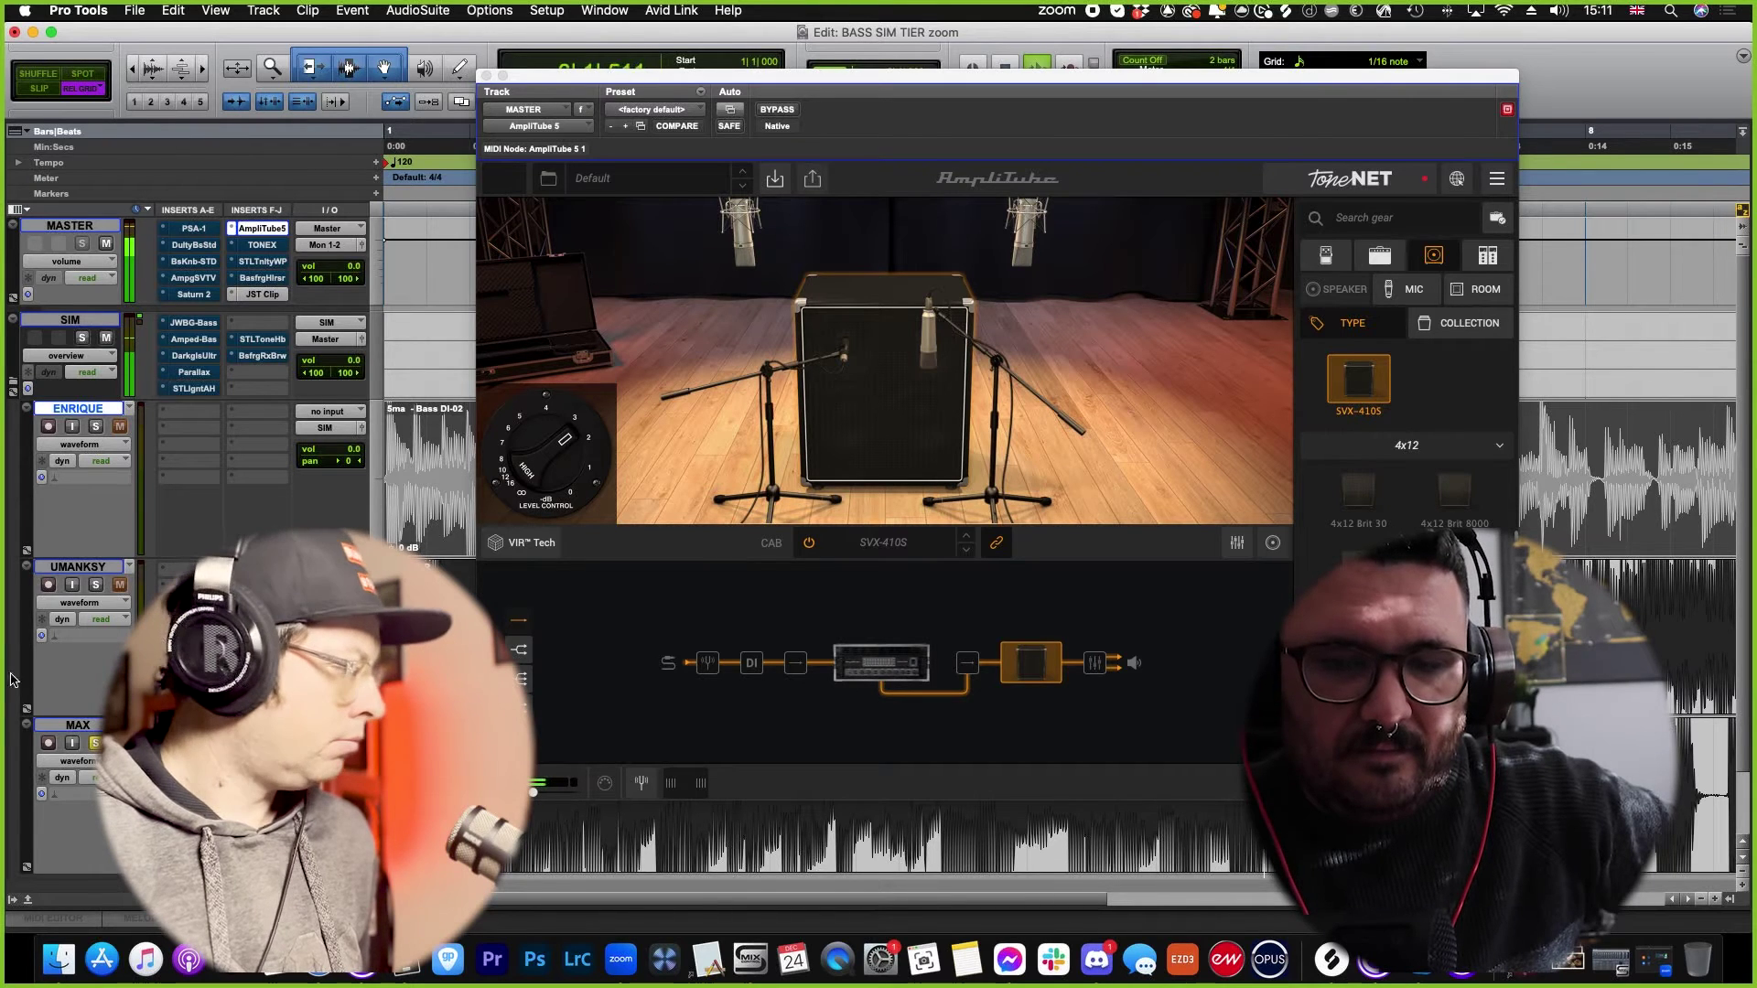
{"action": "key", "text": "space"}
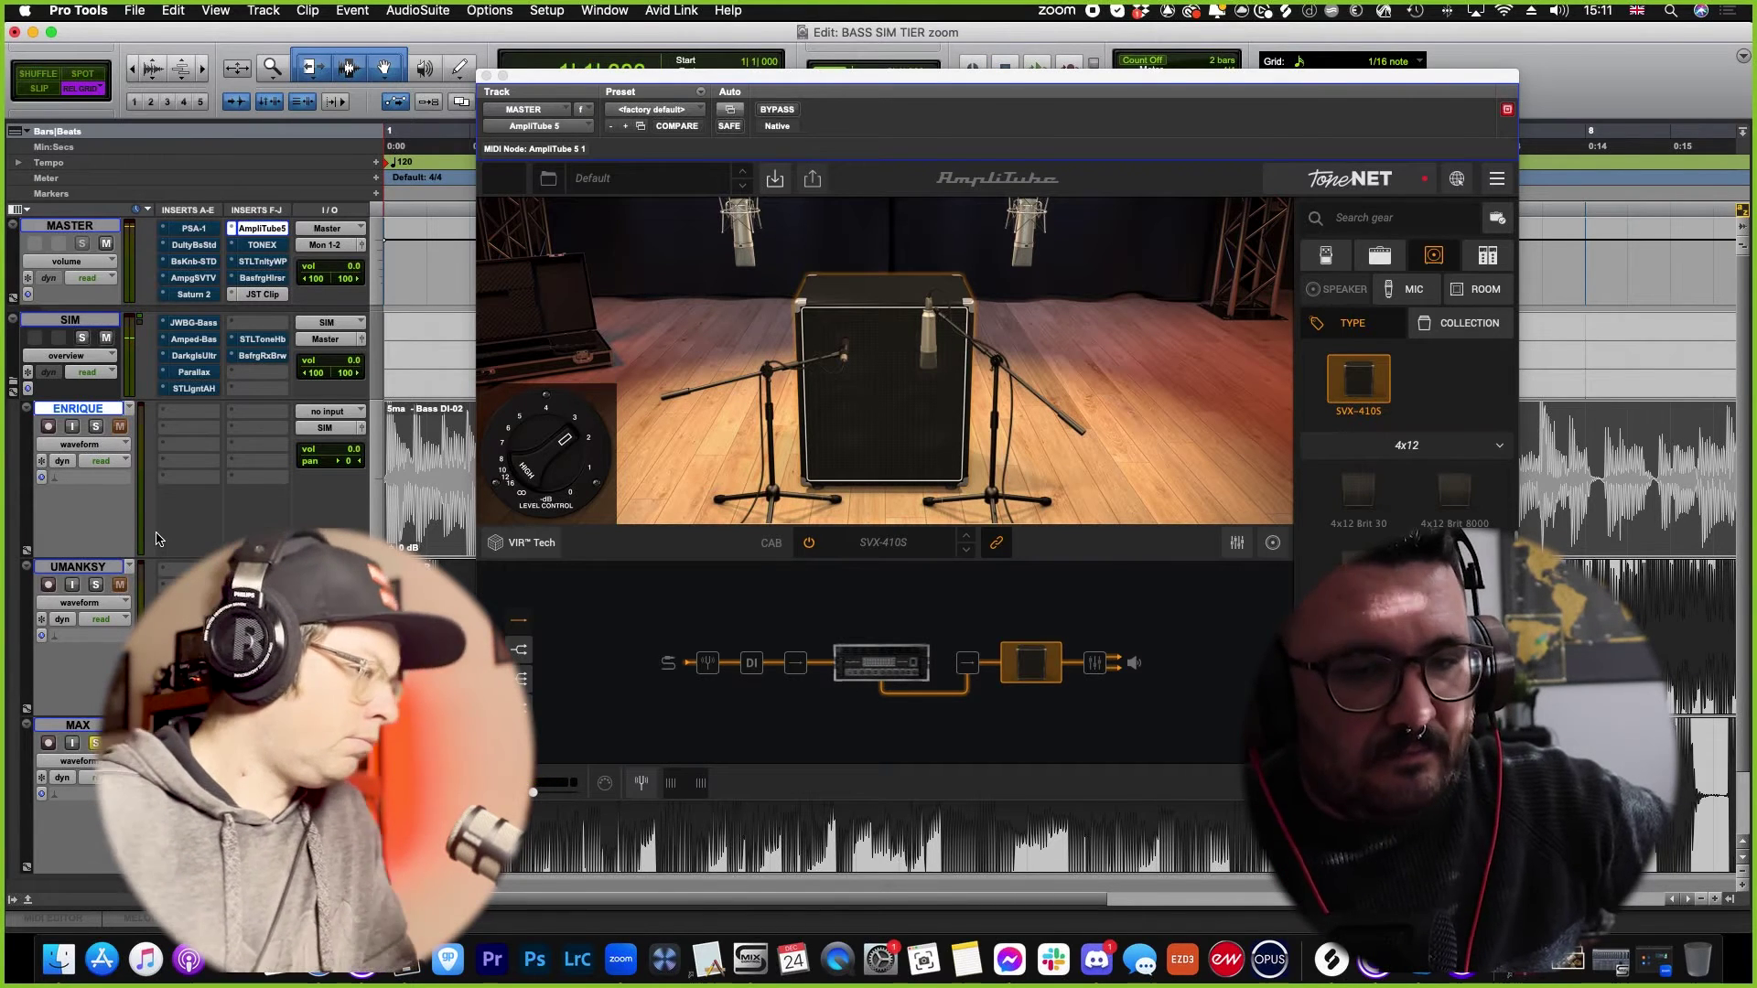
Step: Audition the SVX-PRO amp while setting Compression to 8.2, Bass to 6.7 and Midrange to 4.6, with Ultra Hi and Ultra Lo engaged
{"action": "left_click", "coordinate": [871, 664]}
{"action": "left_click", "coordinate": [870, 664]}
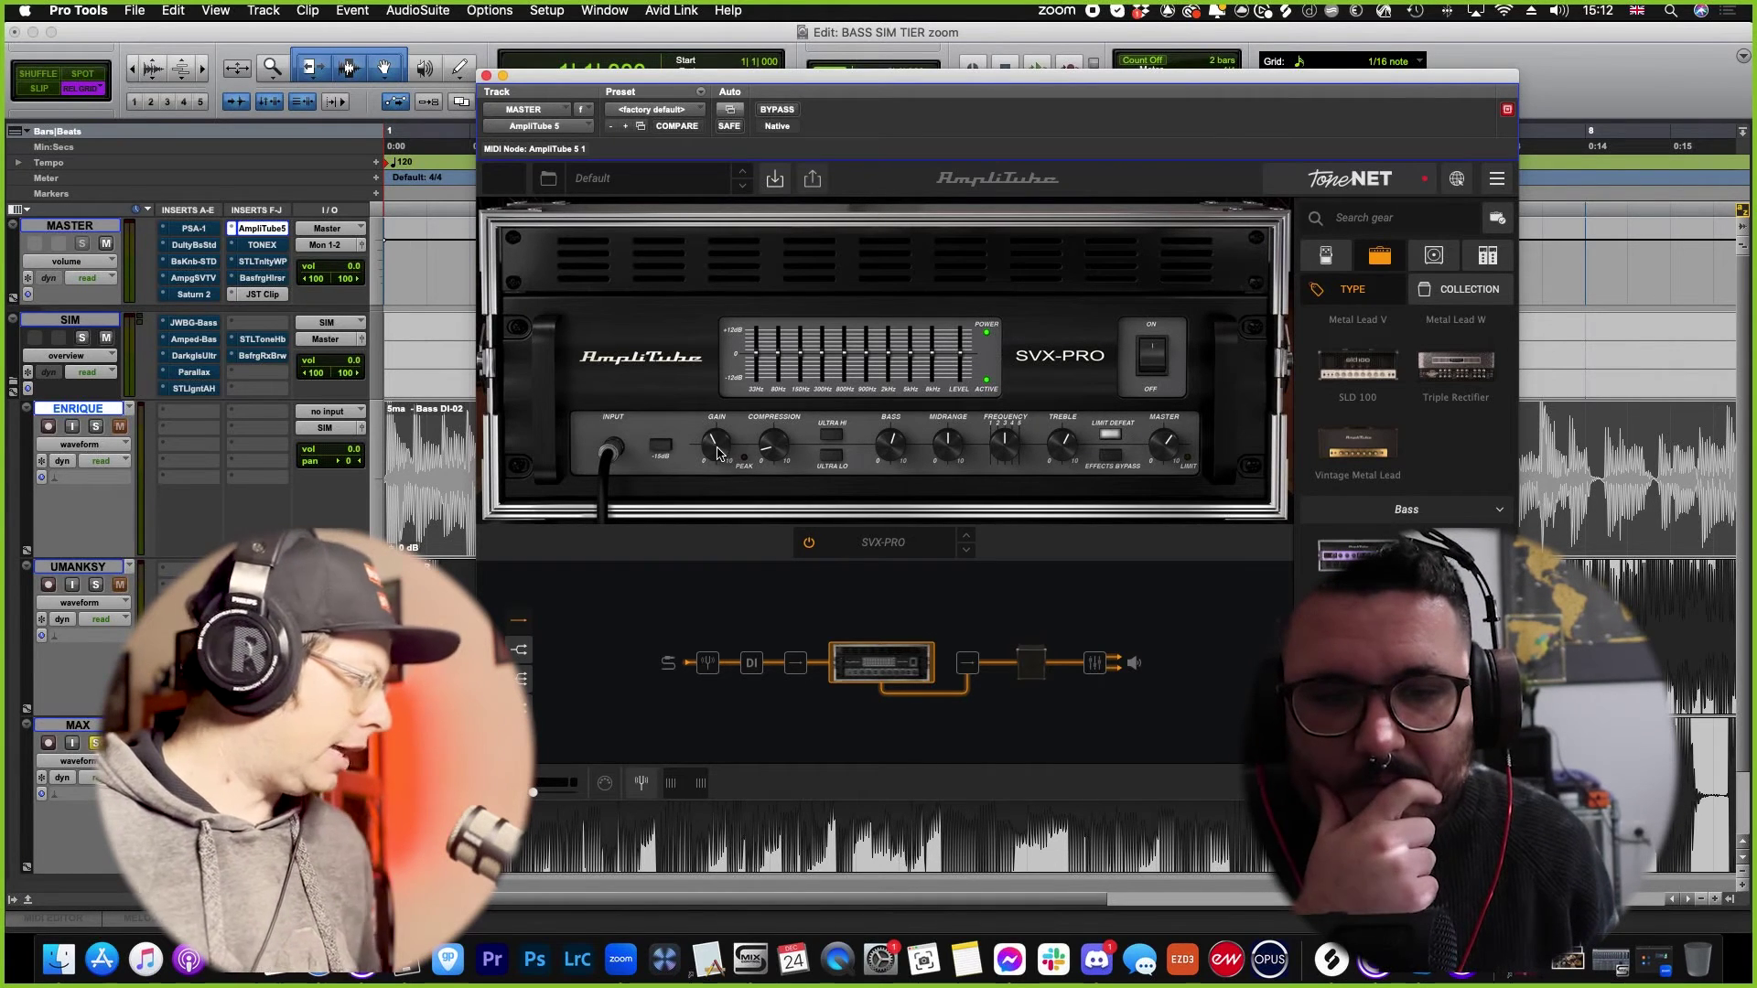
{"action": "key", "text": "space"}
{"action": "left_click_drag", "start_coordinate": [718, 453], "coordinate": [810, 296]}
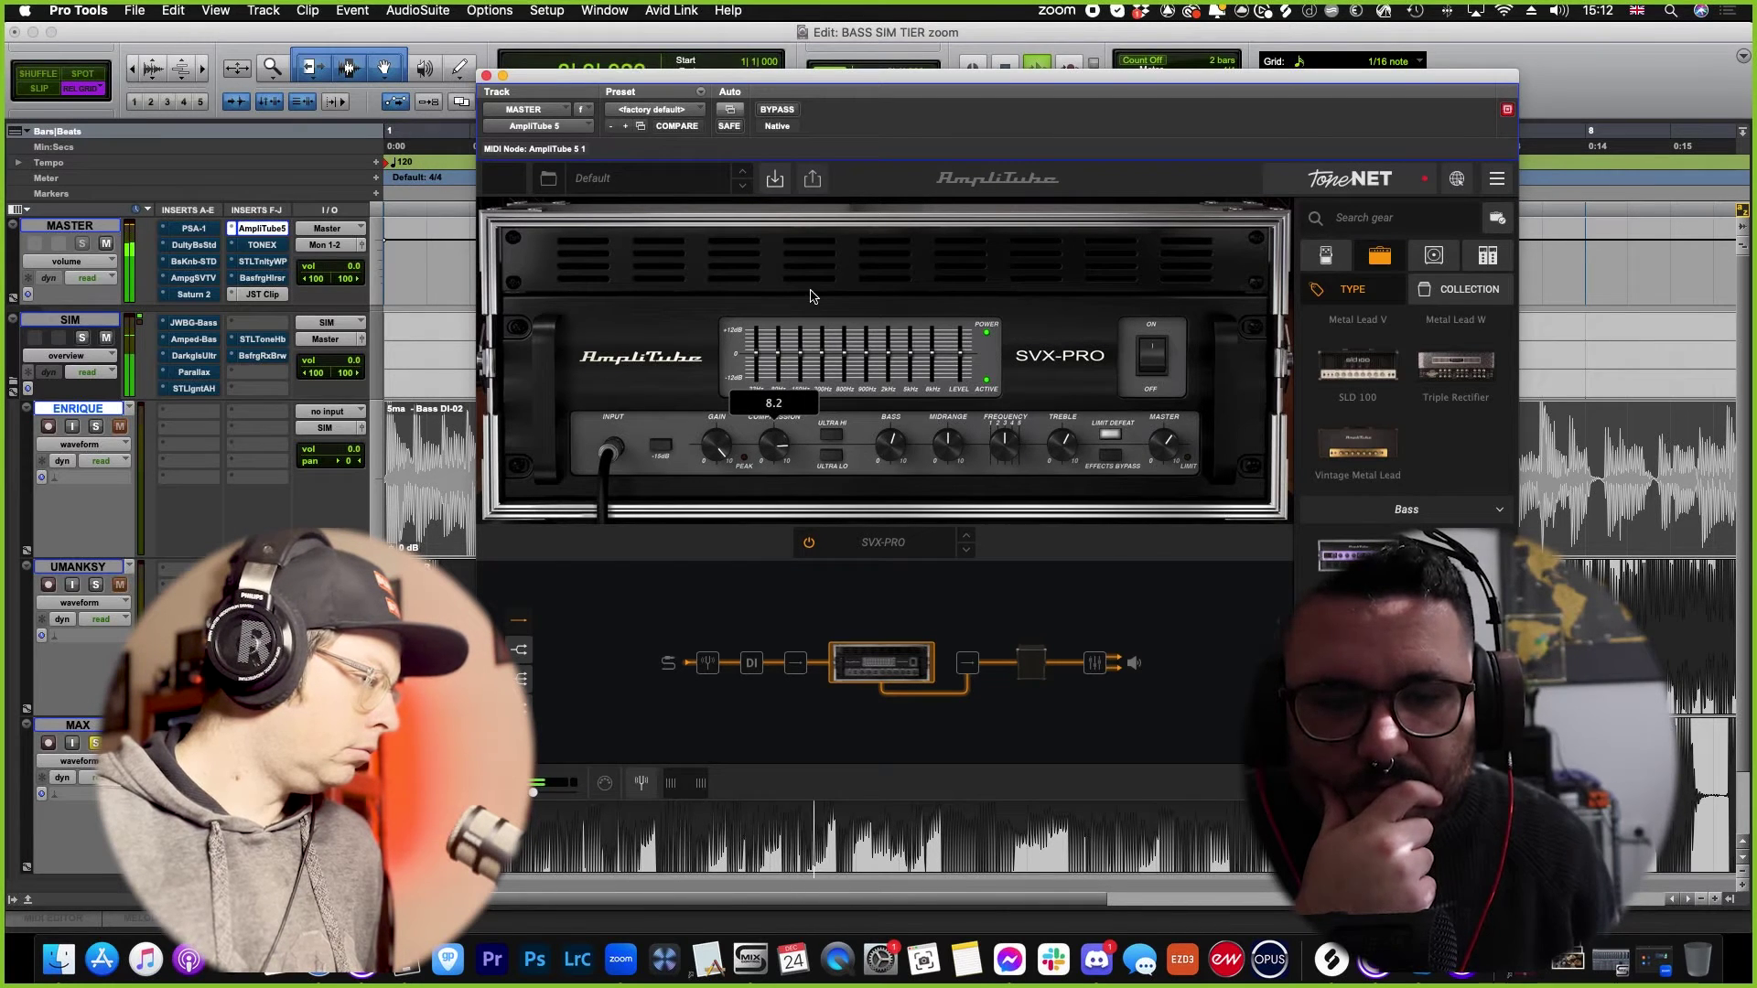
{"action": "mouse_move", "coordinate": [895, 421]}
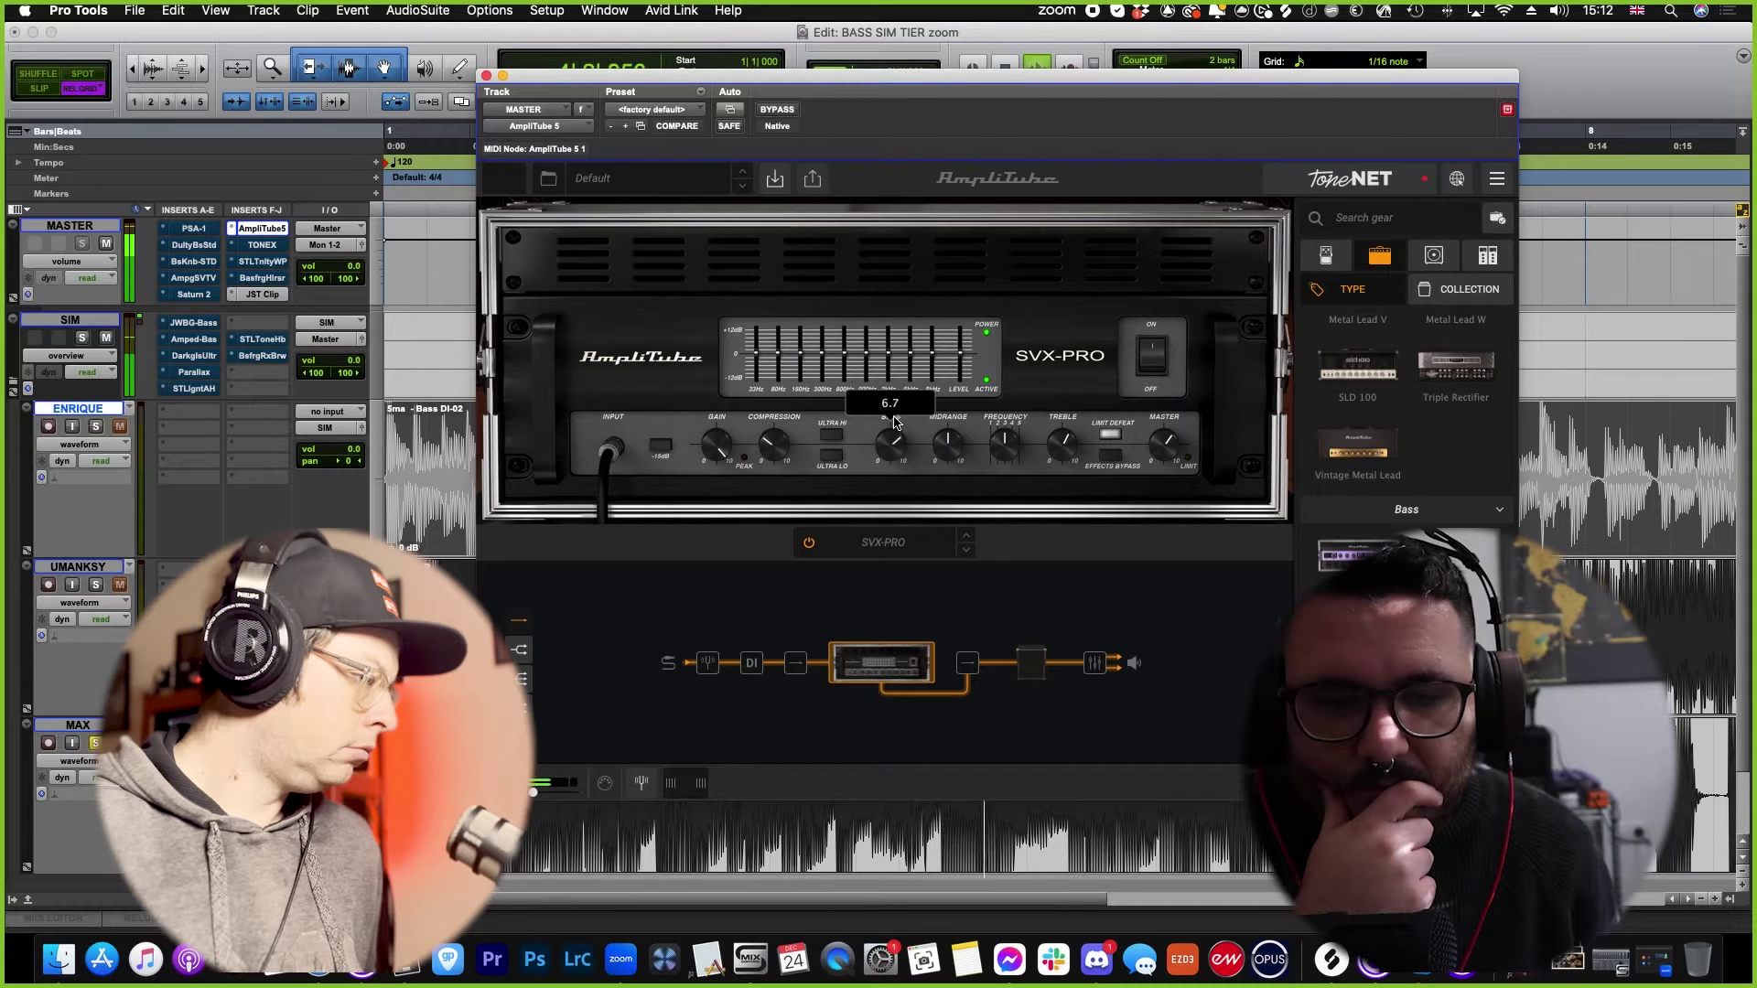
{"action": "mouse_move", "coordinate": [948, 439]}
{"action": "left_mouse_down"}
{"action": "mouse_move", "coordinate": [949, 346]}
{"action": "mouse_move", "coordinate": [930, 463]}
{"action": "left_mouse_up"}
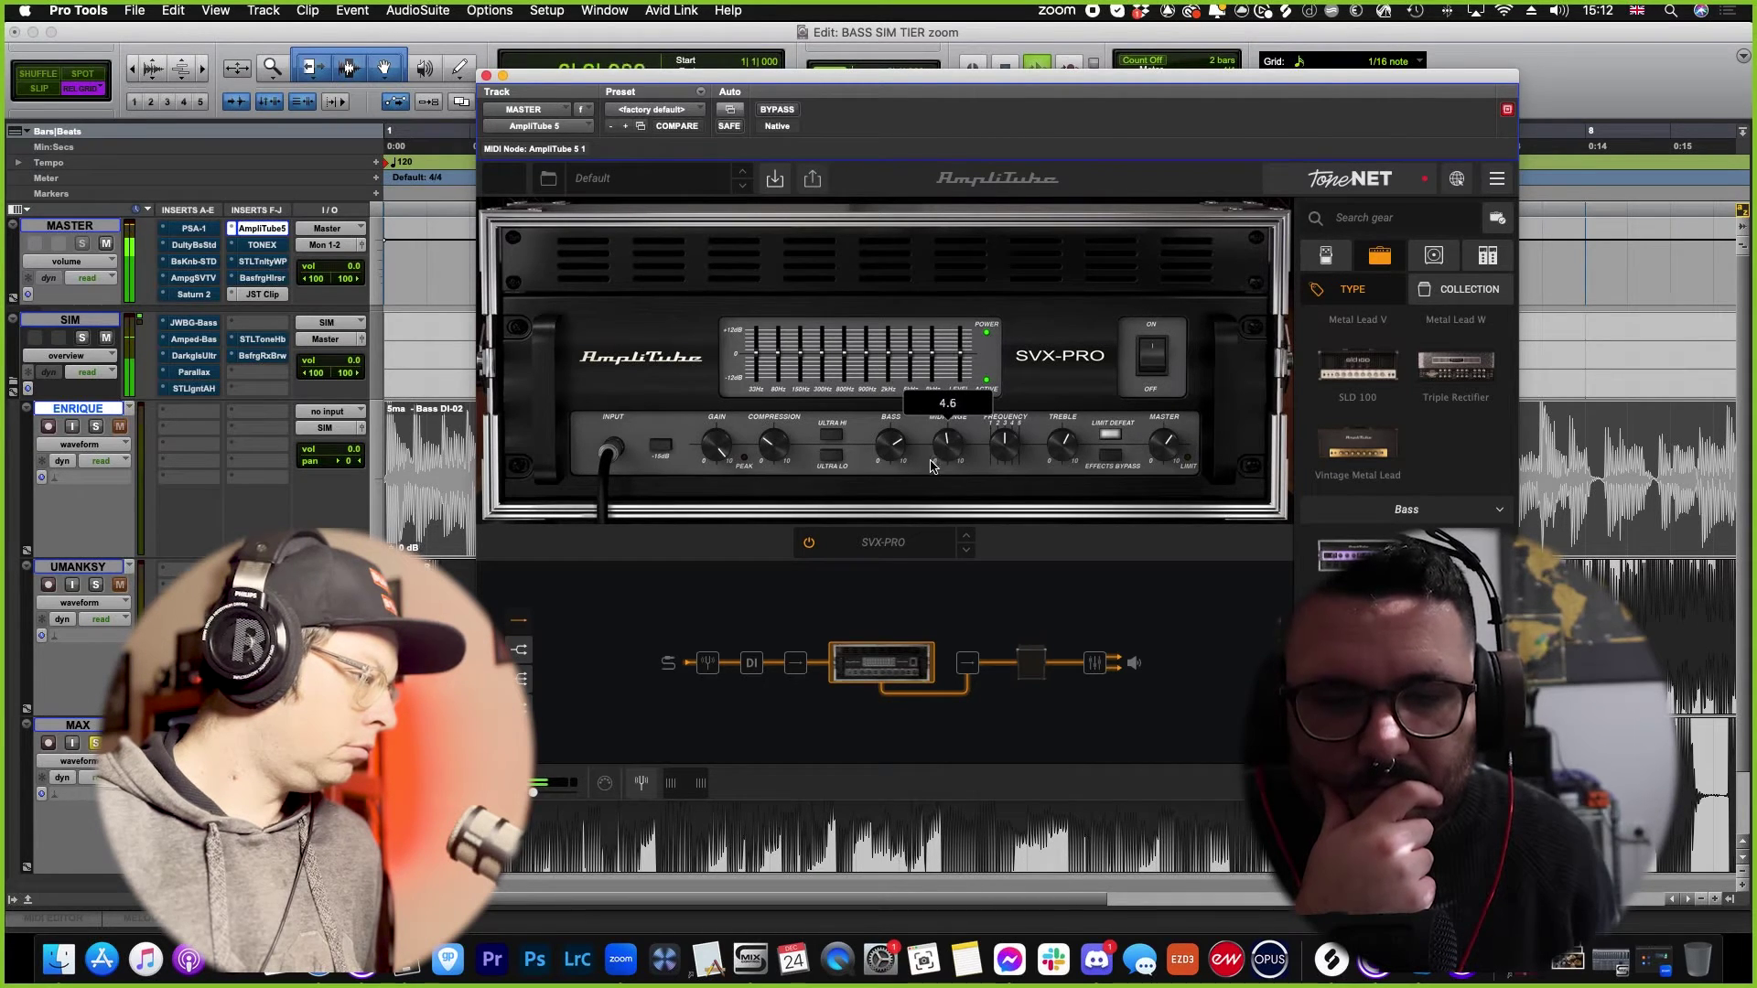
{"action": "left_click", "coordinate": [830, 457]}
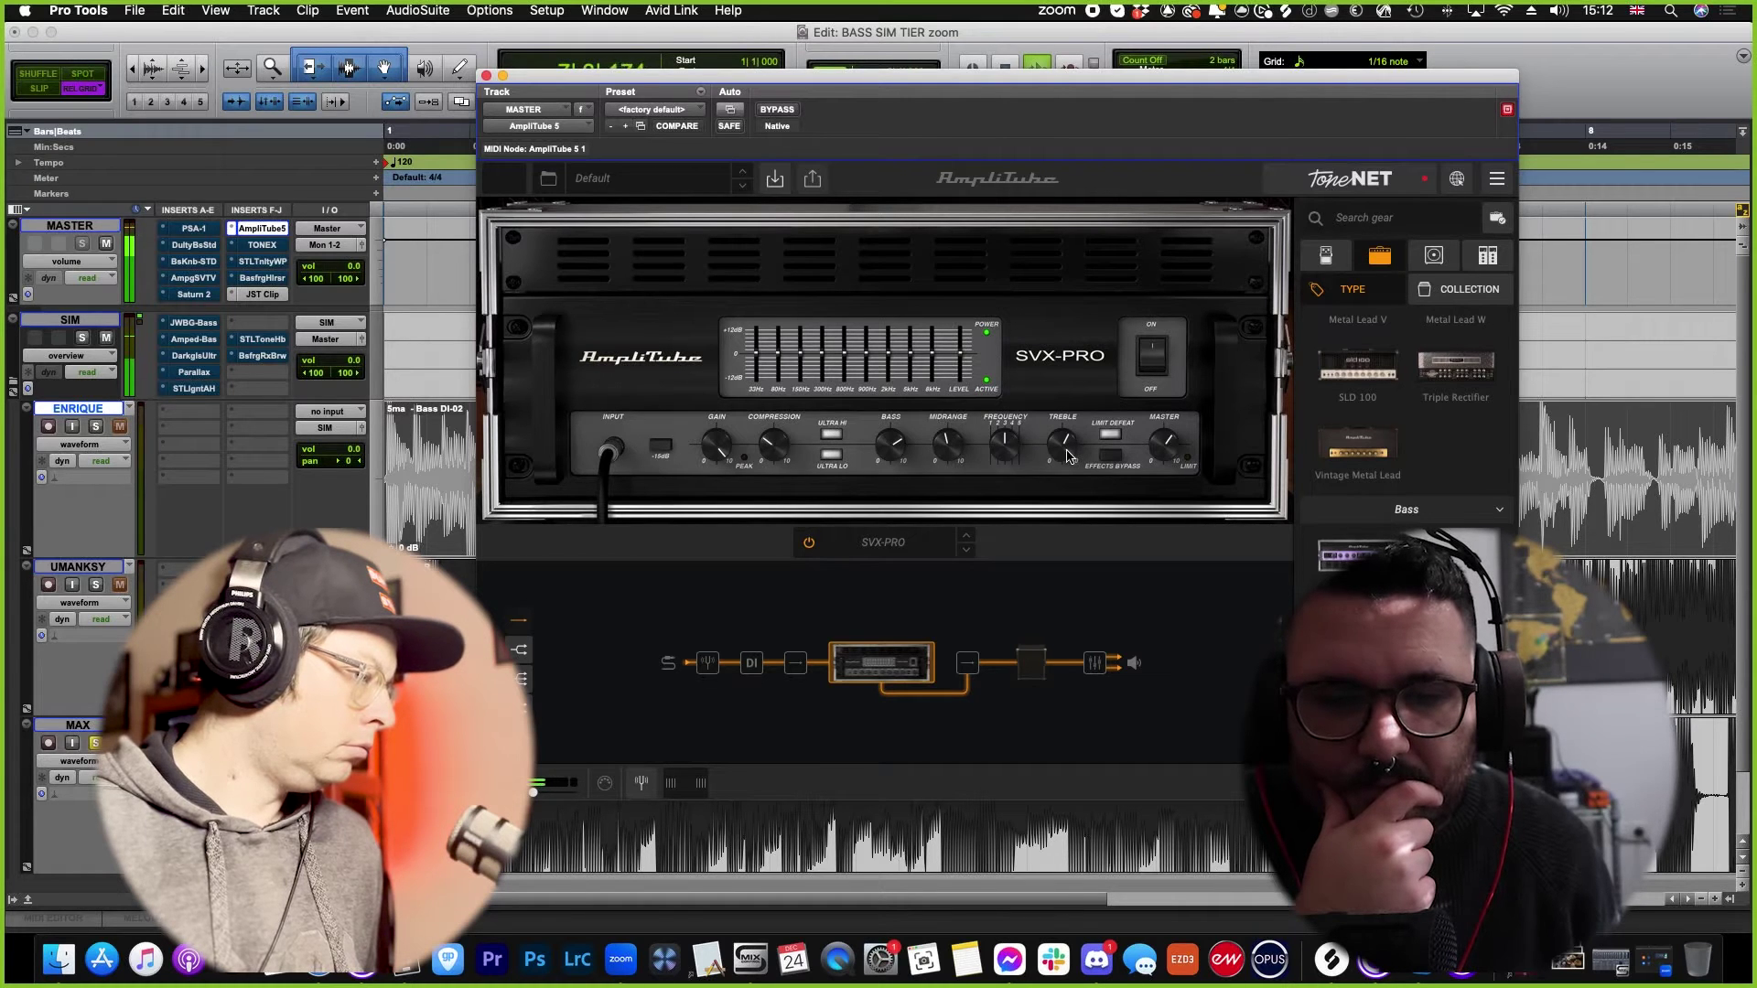
{"action": "mouse_move", "coordinate": [1066, 430]}
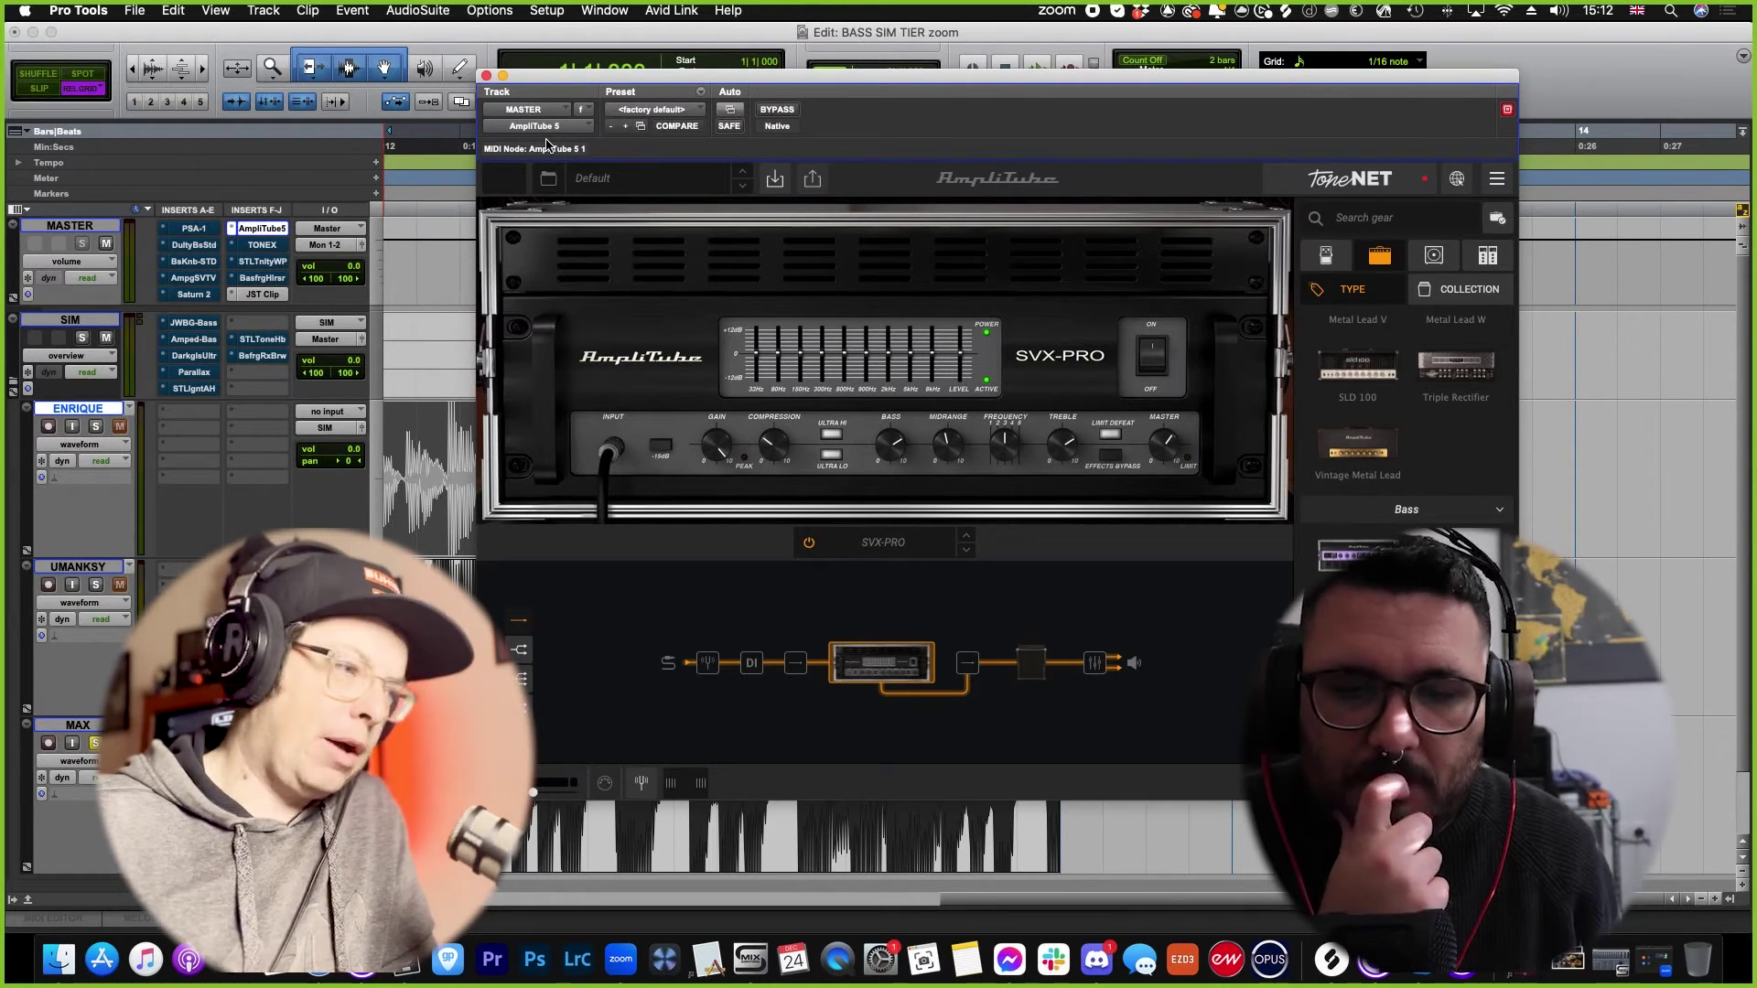
Step: Add the PROdrive distortion pedal to the signal chain ahead of the SVX-PRO amp
{"action": "scroll", "coordinate": [1498, 455], "scroll_direction": "up", "scroll_amount": 10}
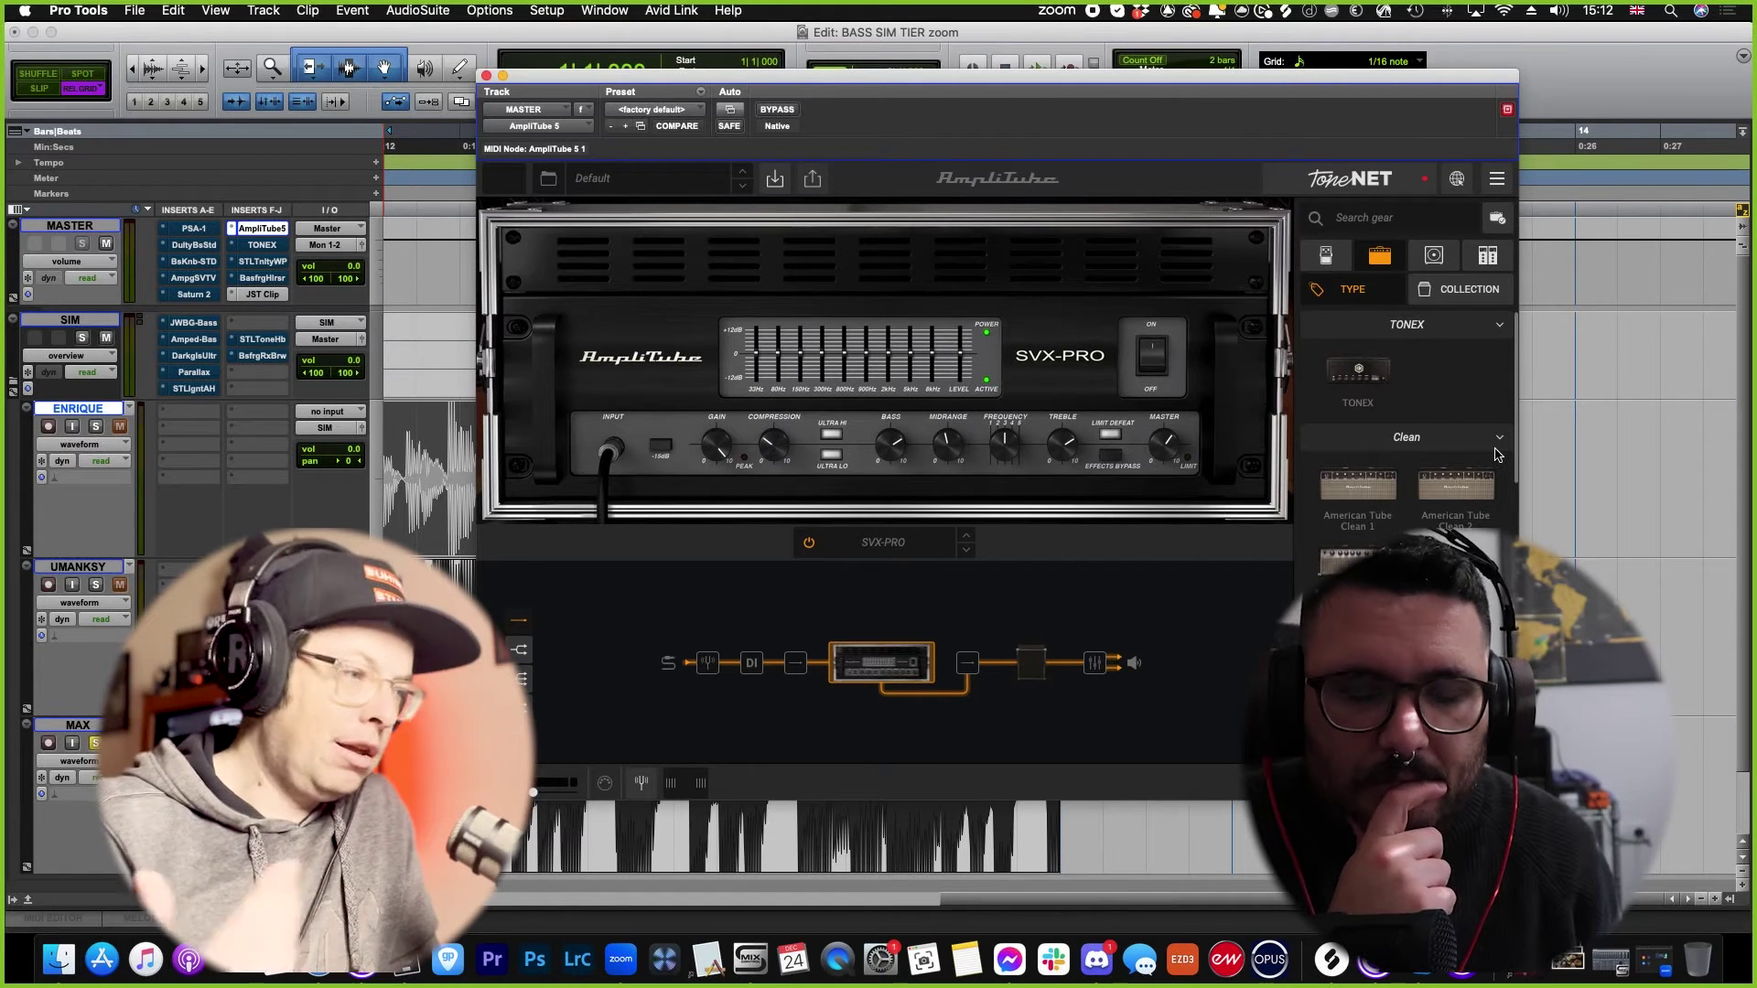
{"action": "left_click", "coordinate": [1326, 255]}
{"action": "scroll", "coordinate": [1475, 433], "scroll_direction": "down", "scroll_amount": 10}
{"action": "scroll", "coordinate": [1475, 433], "scroll_direction": "up", "scroll_amount": 8}
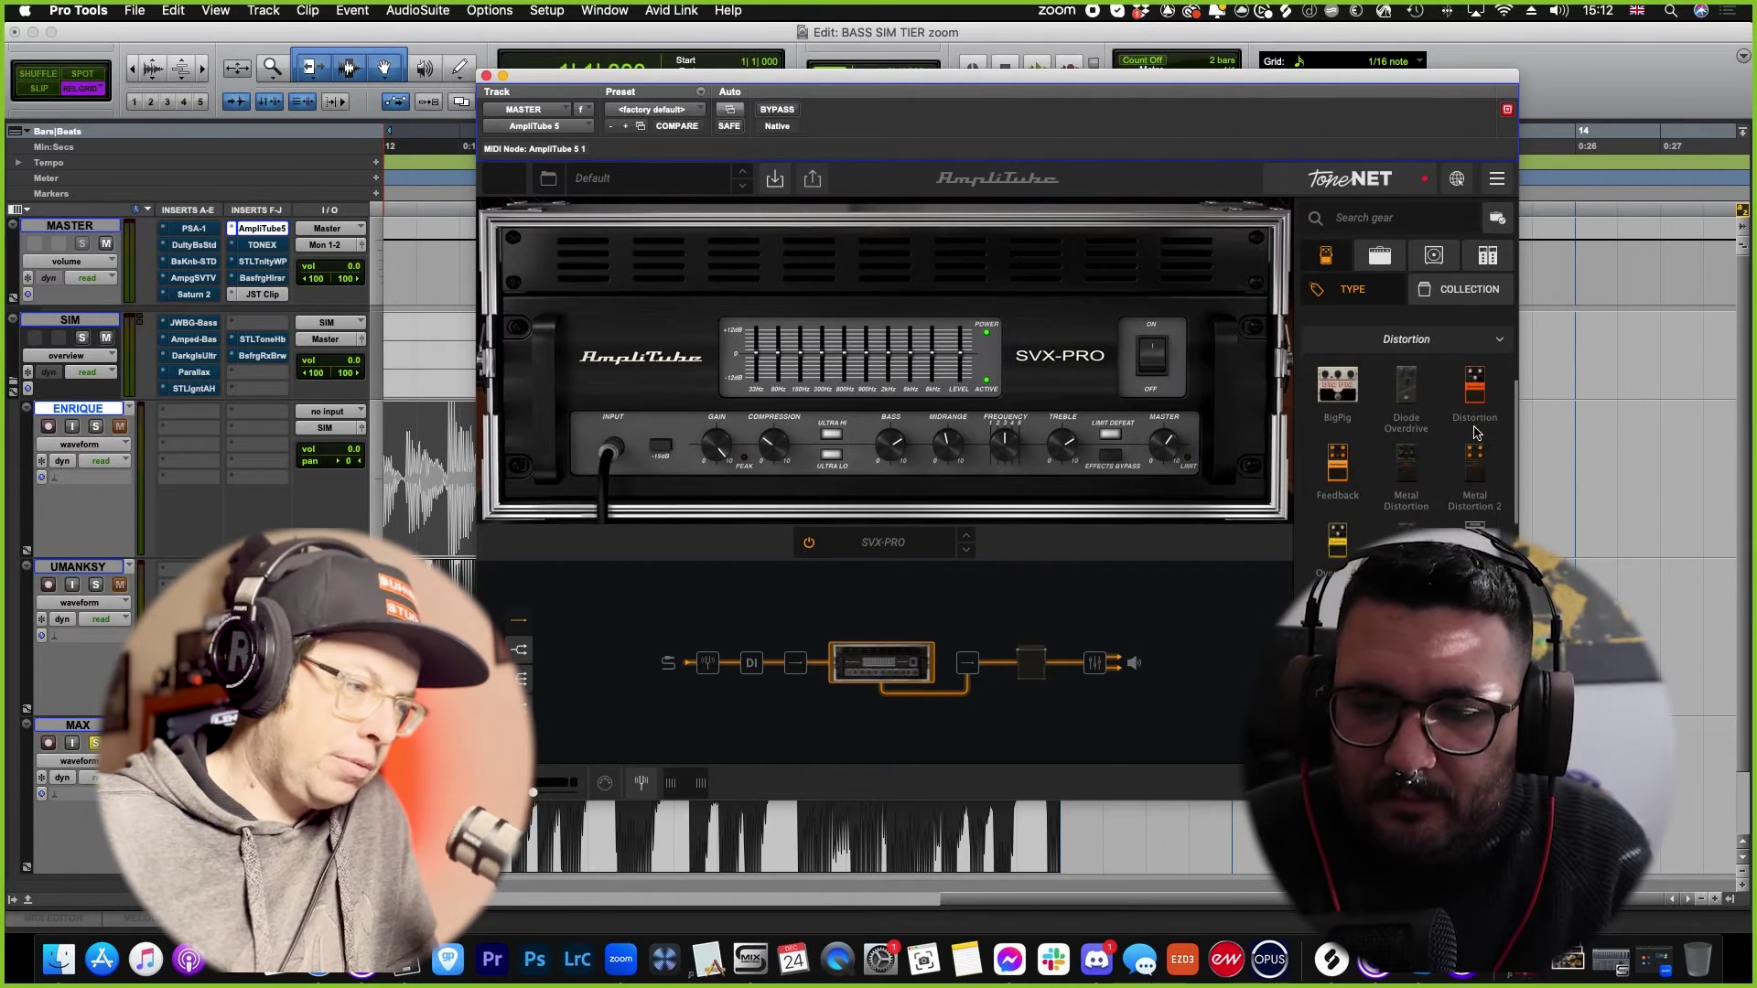
{"action": "left_click_drag", "start_coordinate": [1407, 540], "coordinate": [772, 665]}
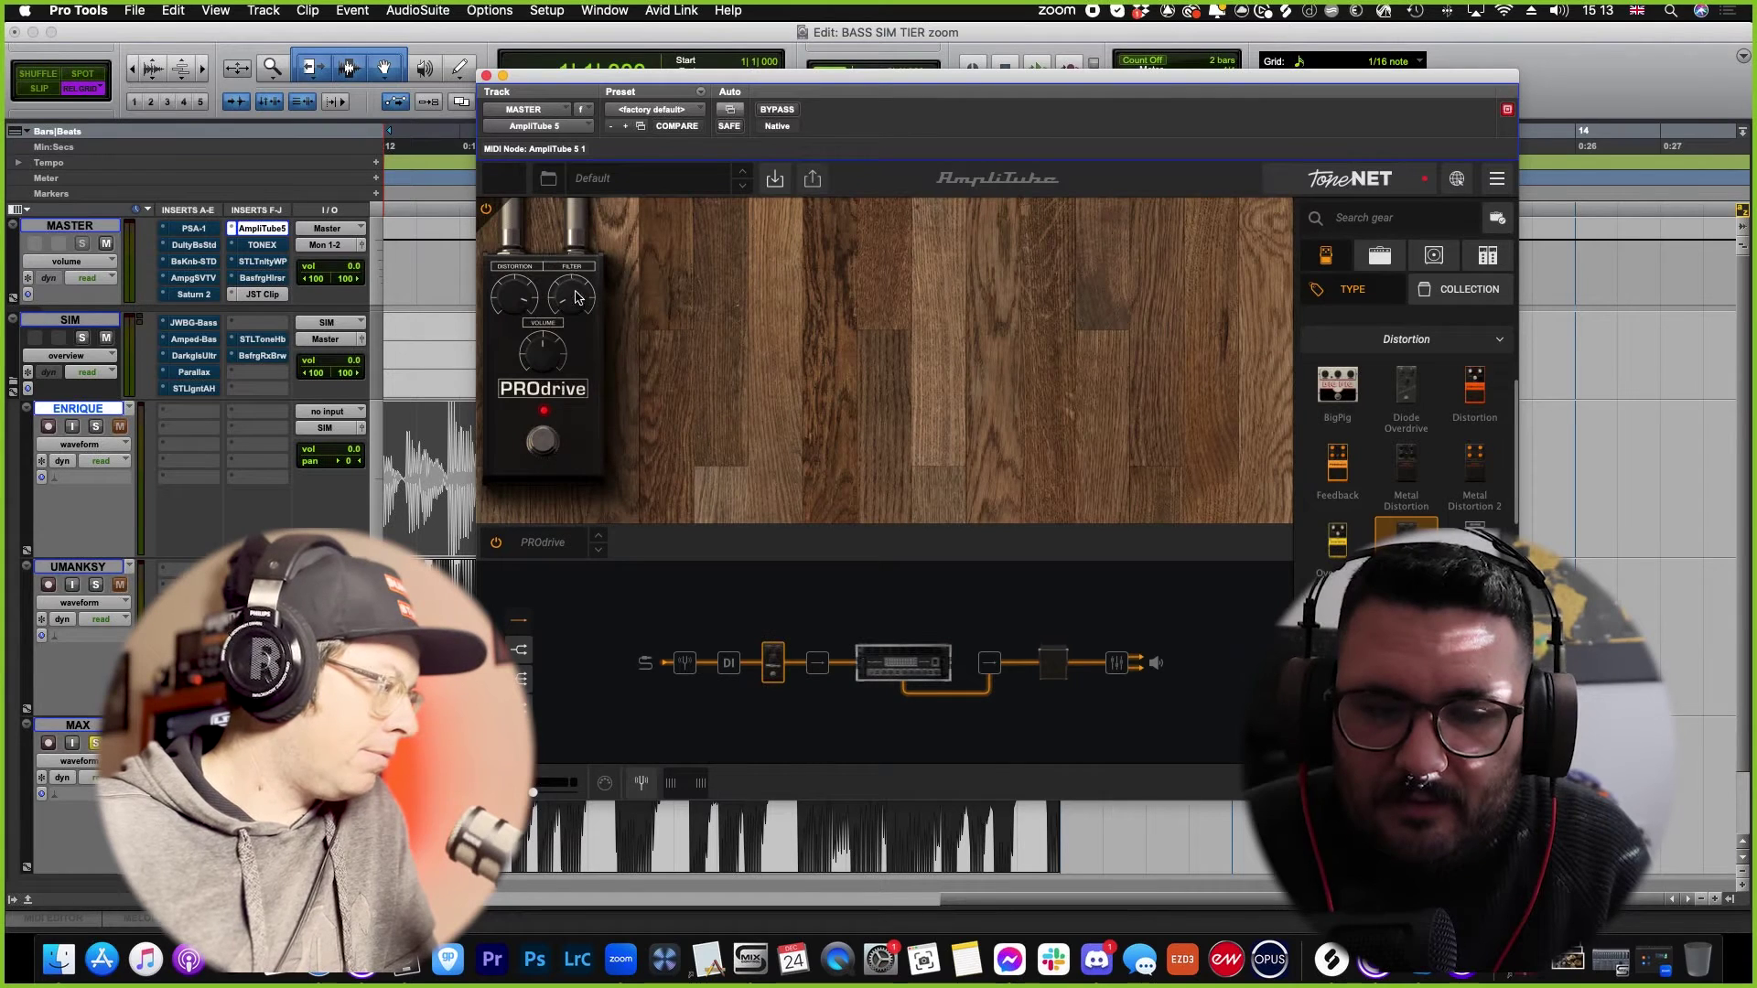
{"action": "mouse_move", "coordinate": [541, 348]}
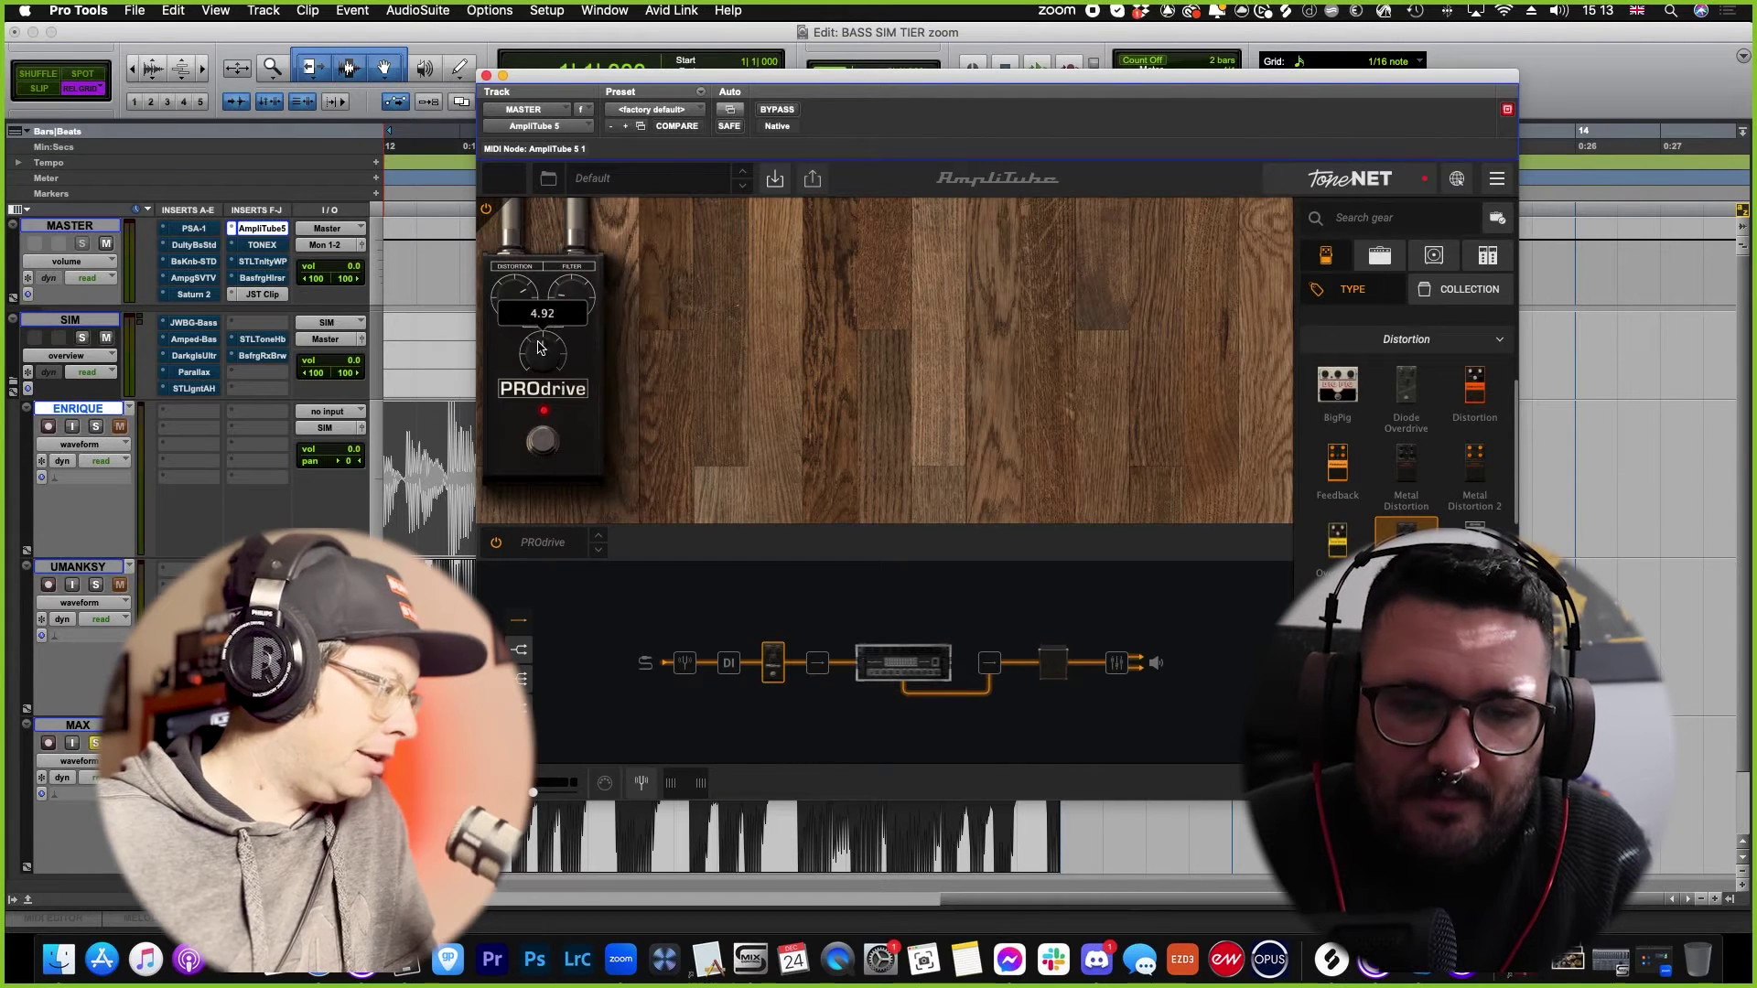
Step: Lower the gain of the SVX-PRO amp and start playback
{"action": "left_click", "coordinate": [922, 668]}
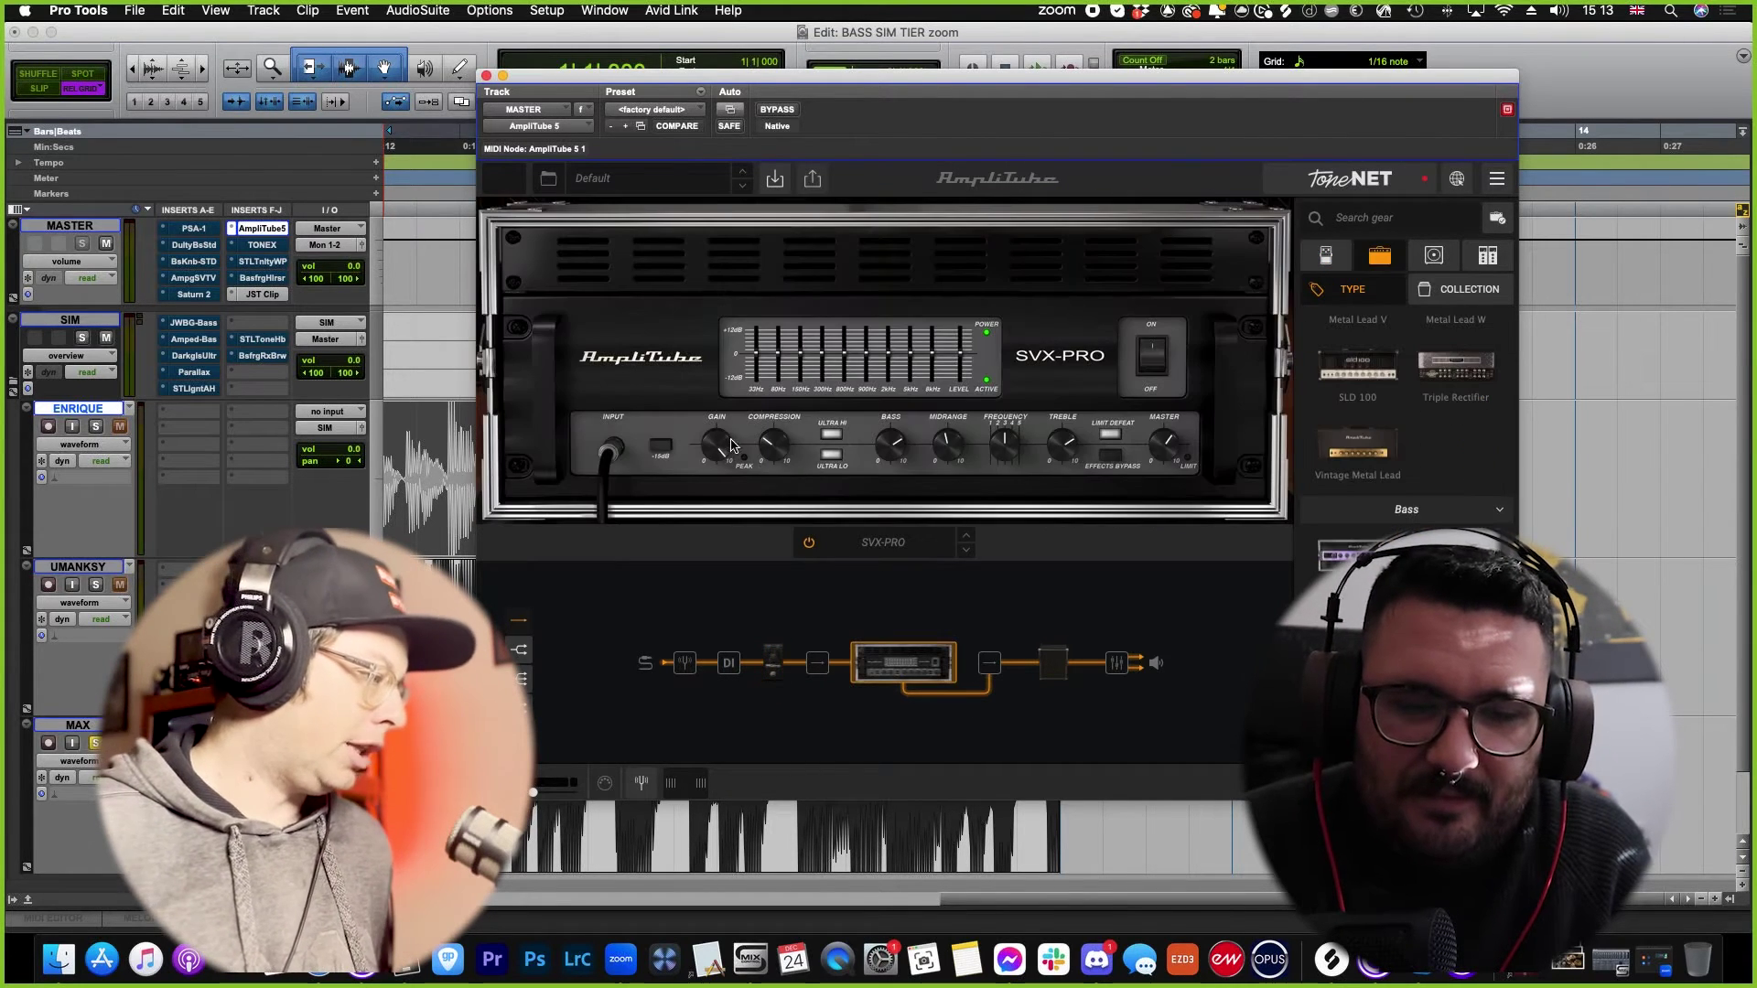
{"action": "left_click_drag", "start_coordinate": [730, 515], "coordinate": [726, 581]}
{"action": "key", "text": "space"}
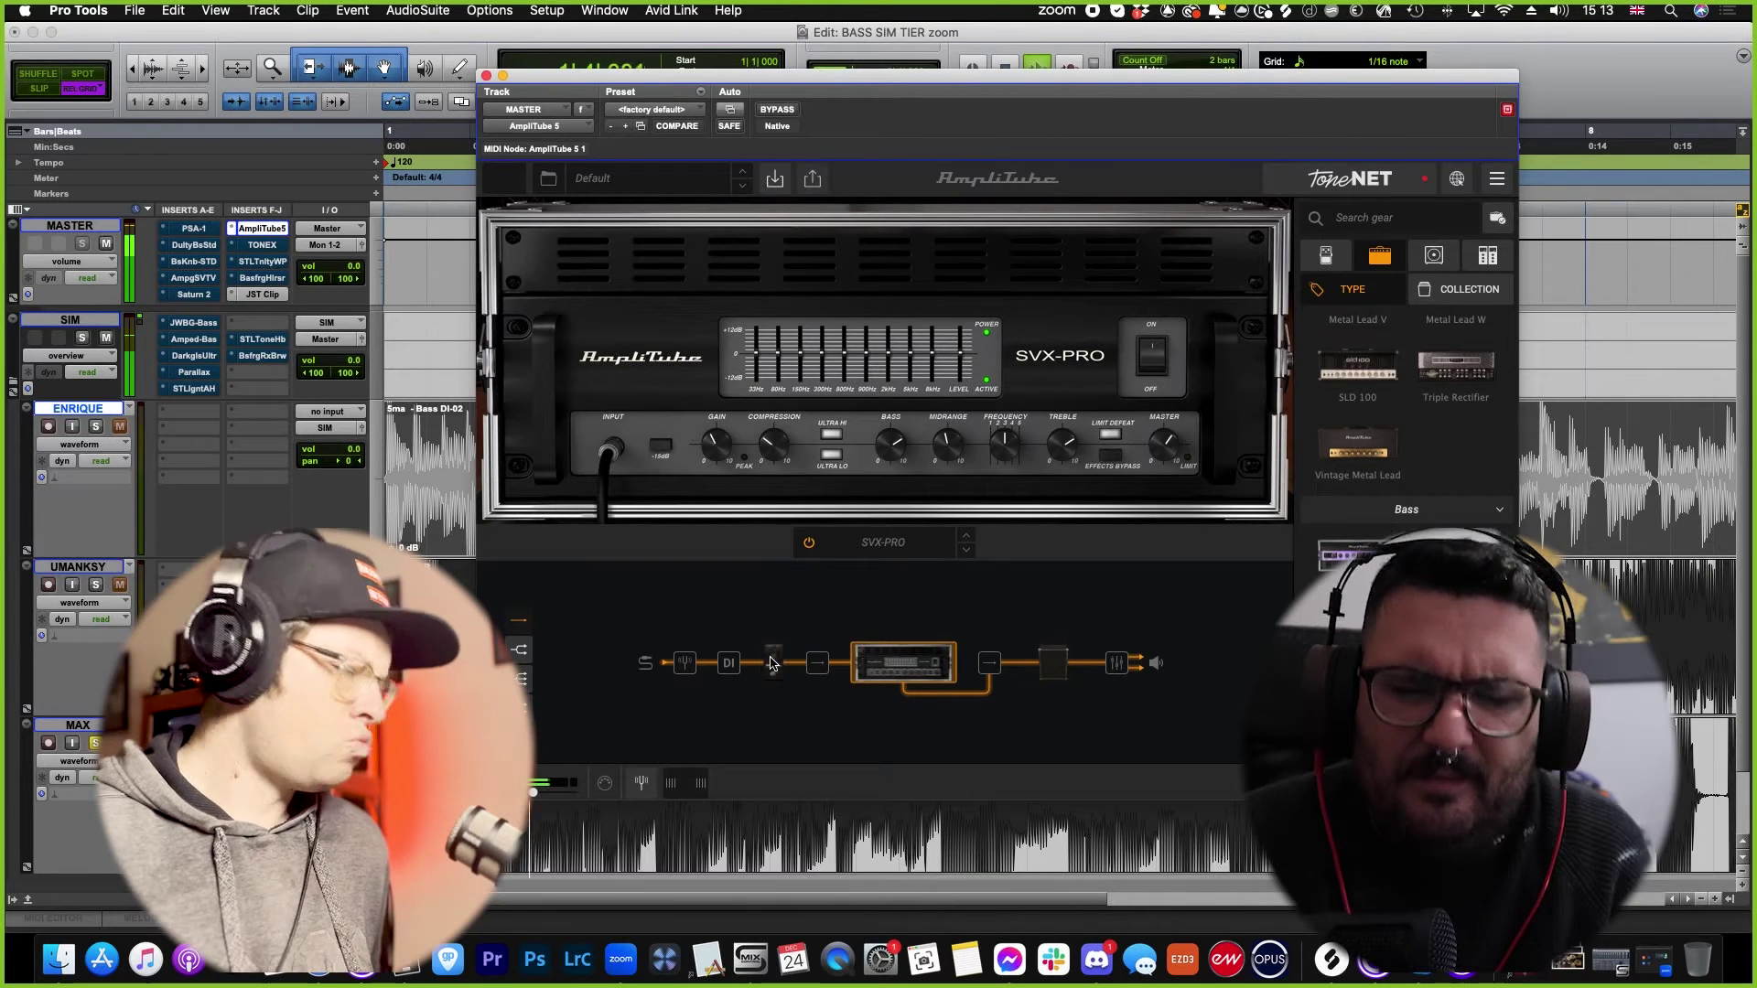
Step: Set the PROdrive pedal's Distortion to 7.33, adjust its Filter and audition it through the amp
{"action": "left_click", "coordinate": [773, 665]}
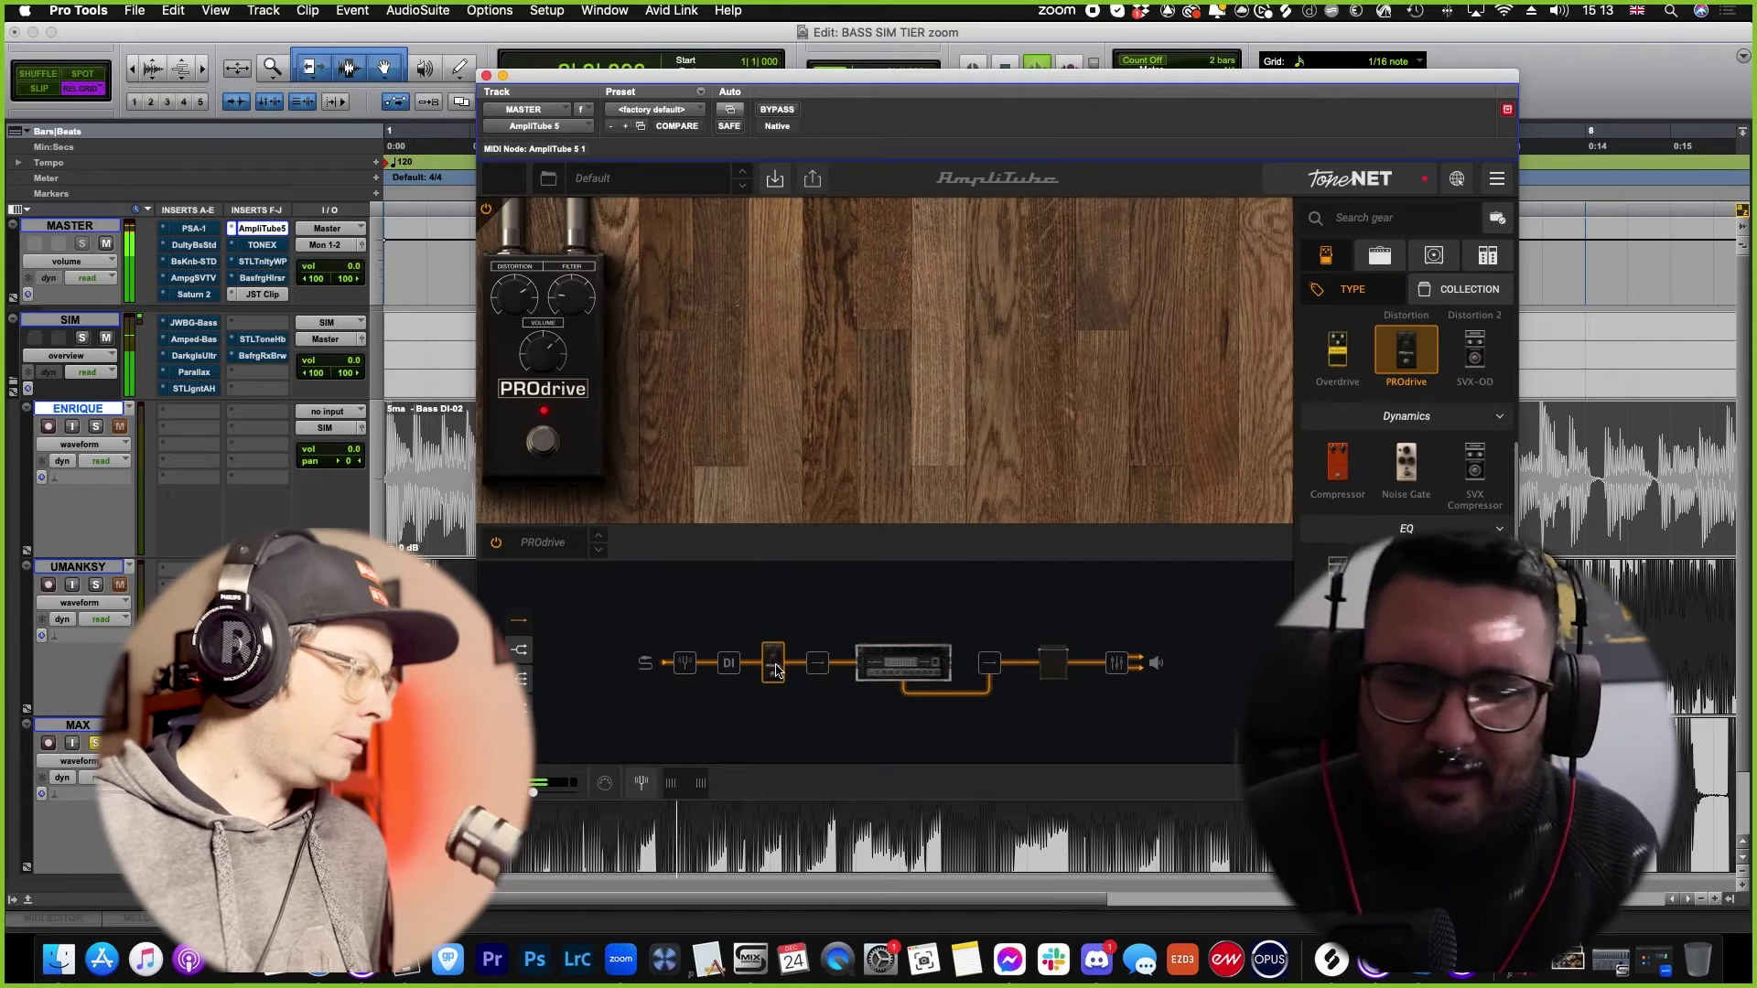
{"action": "mouse_move", "coordinate": [513, 357]}
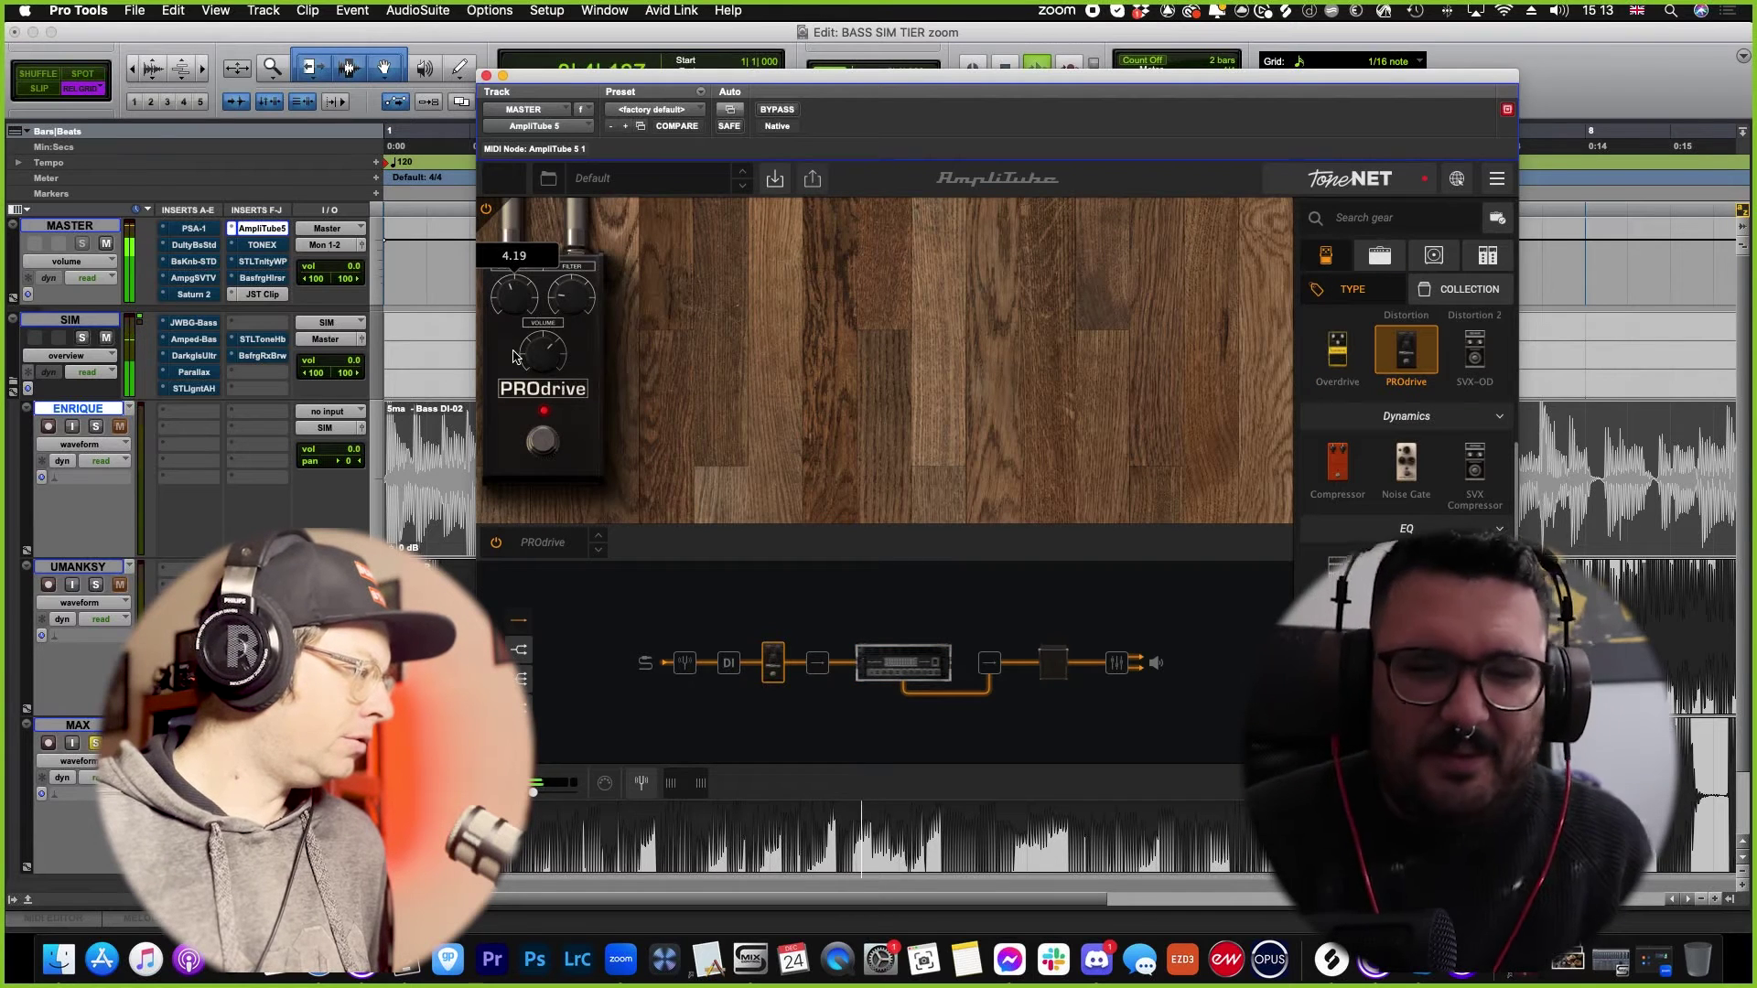
{"action": "mouse_move", "coordinate": [516, 288]}
{"action": "left_click_drag", "start_coordinate": [516, 289], "coordinate": [515, 220]}
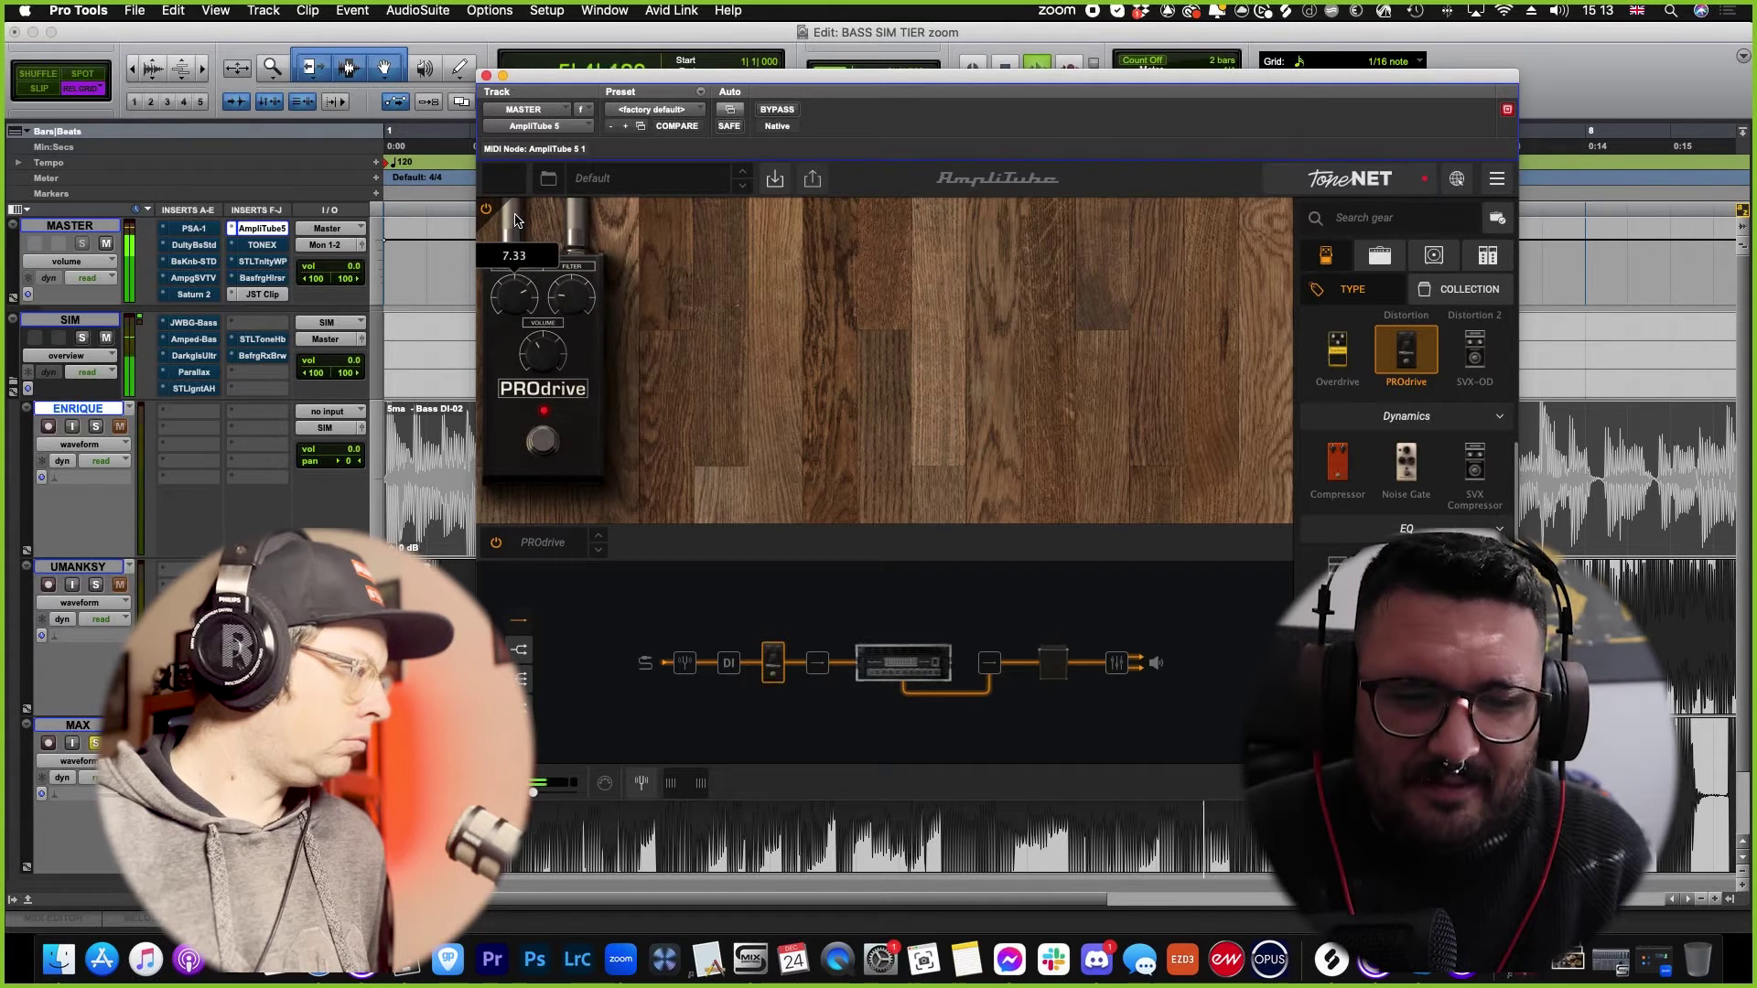
{"action": "left_click_drag", "start_coordinate": [571, 293], "coordinate": [518, 215]}
{"action": "key", "text": "space"}
{"action": "key", "text": "space"}
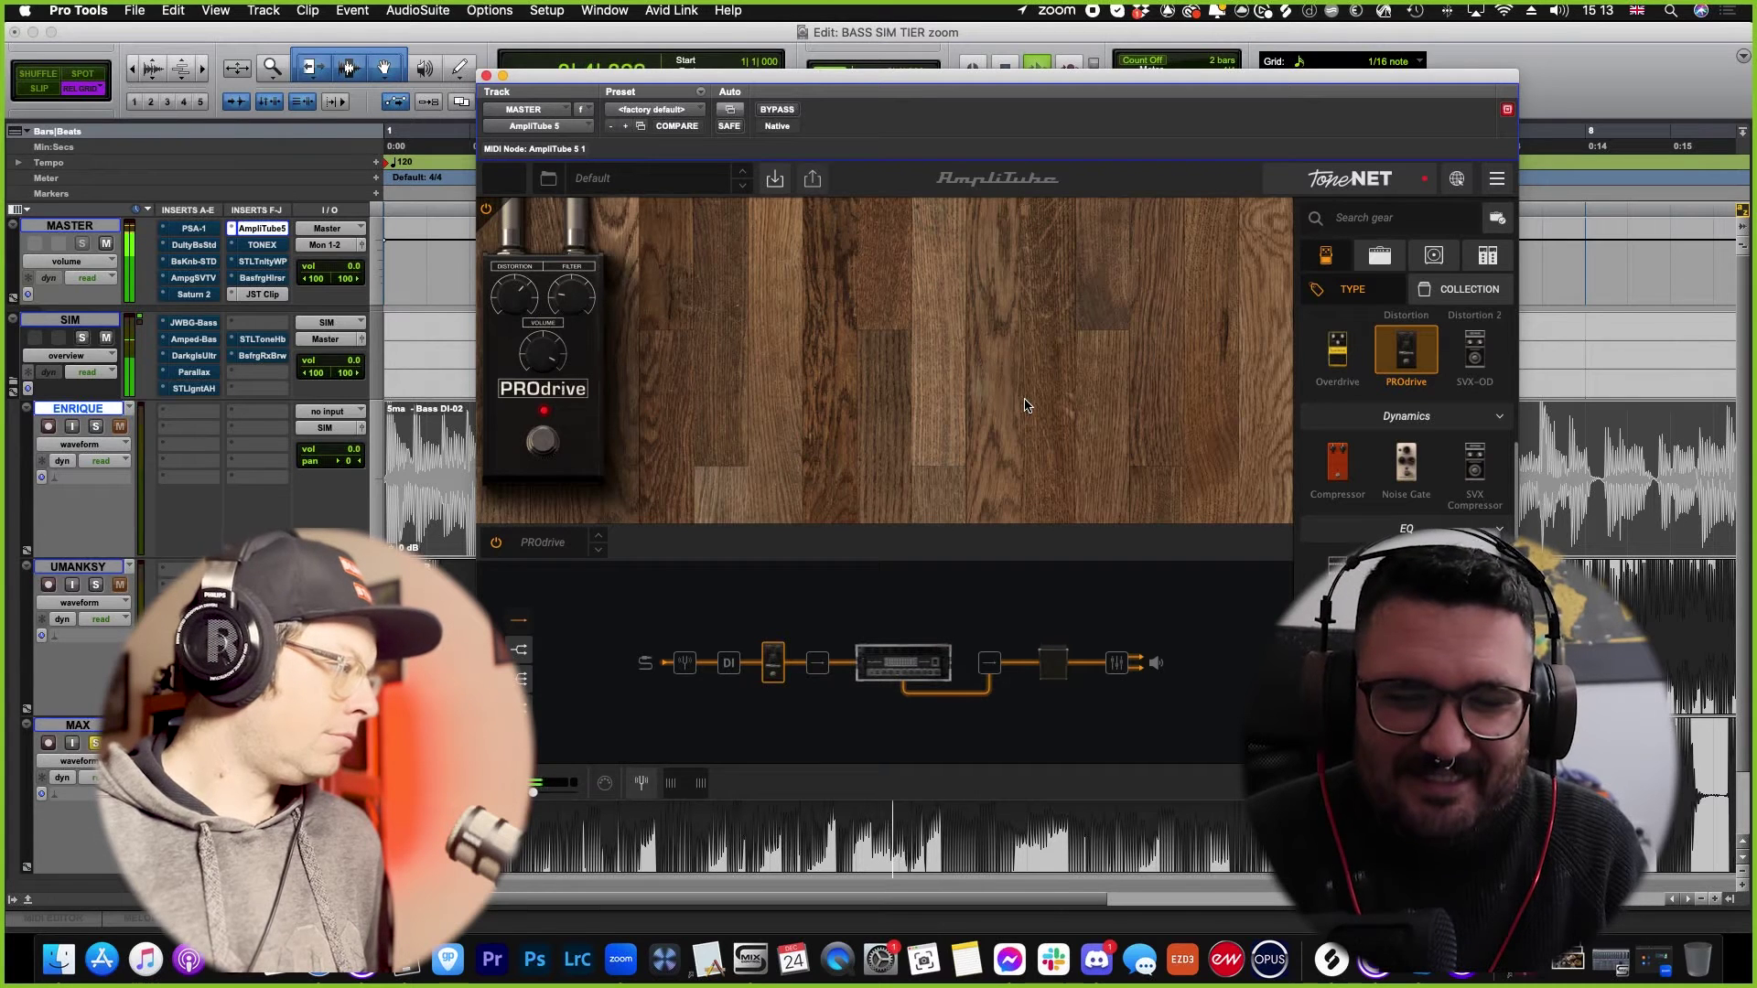
{"action": "key", "text": "space"}
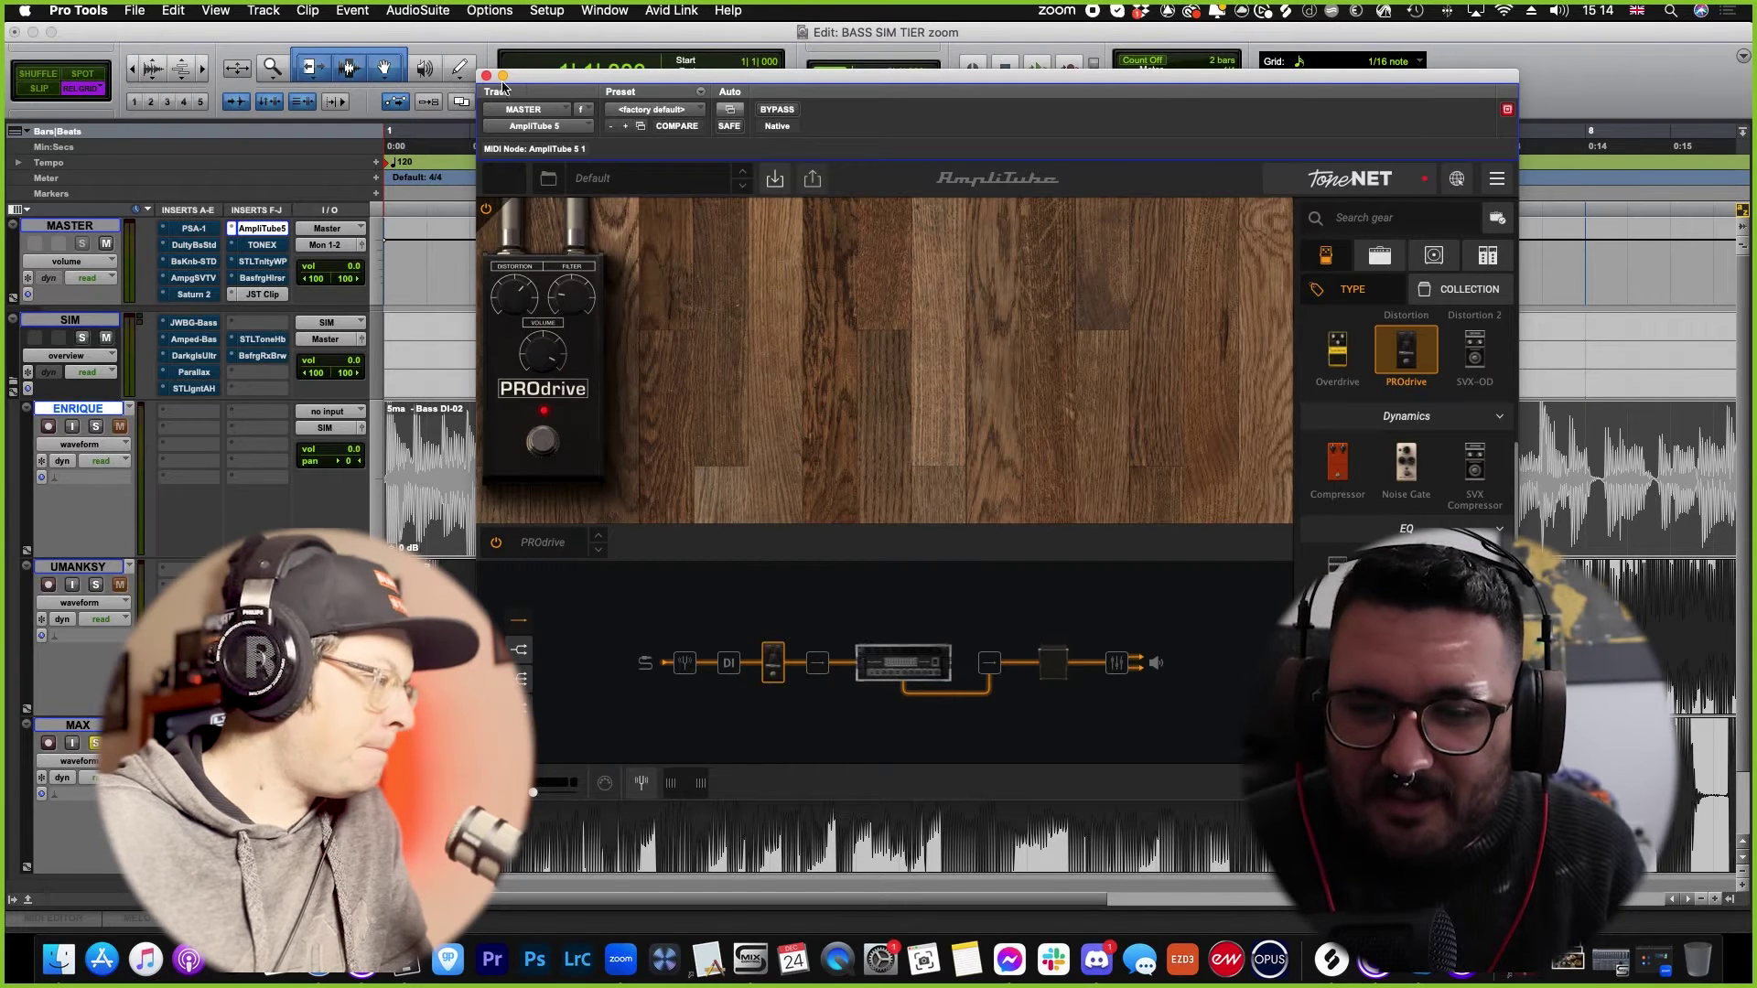
Step: Add the Overdrive pedal after PROdrive, bypass PROdrive and start playback
{"action": "left_click_drag", "start_coordinate": [1337, 352], "coordinate": [695, 327]}
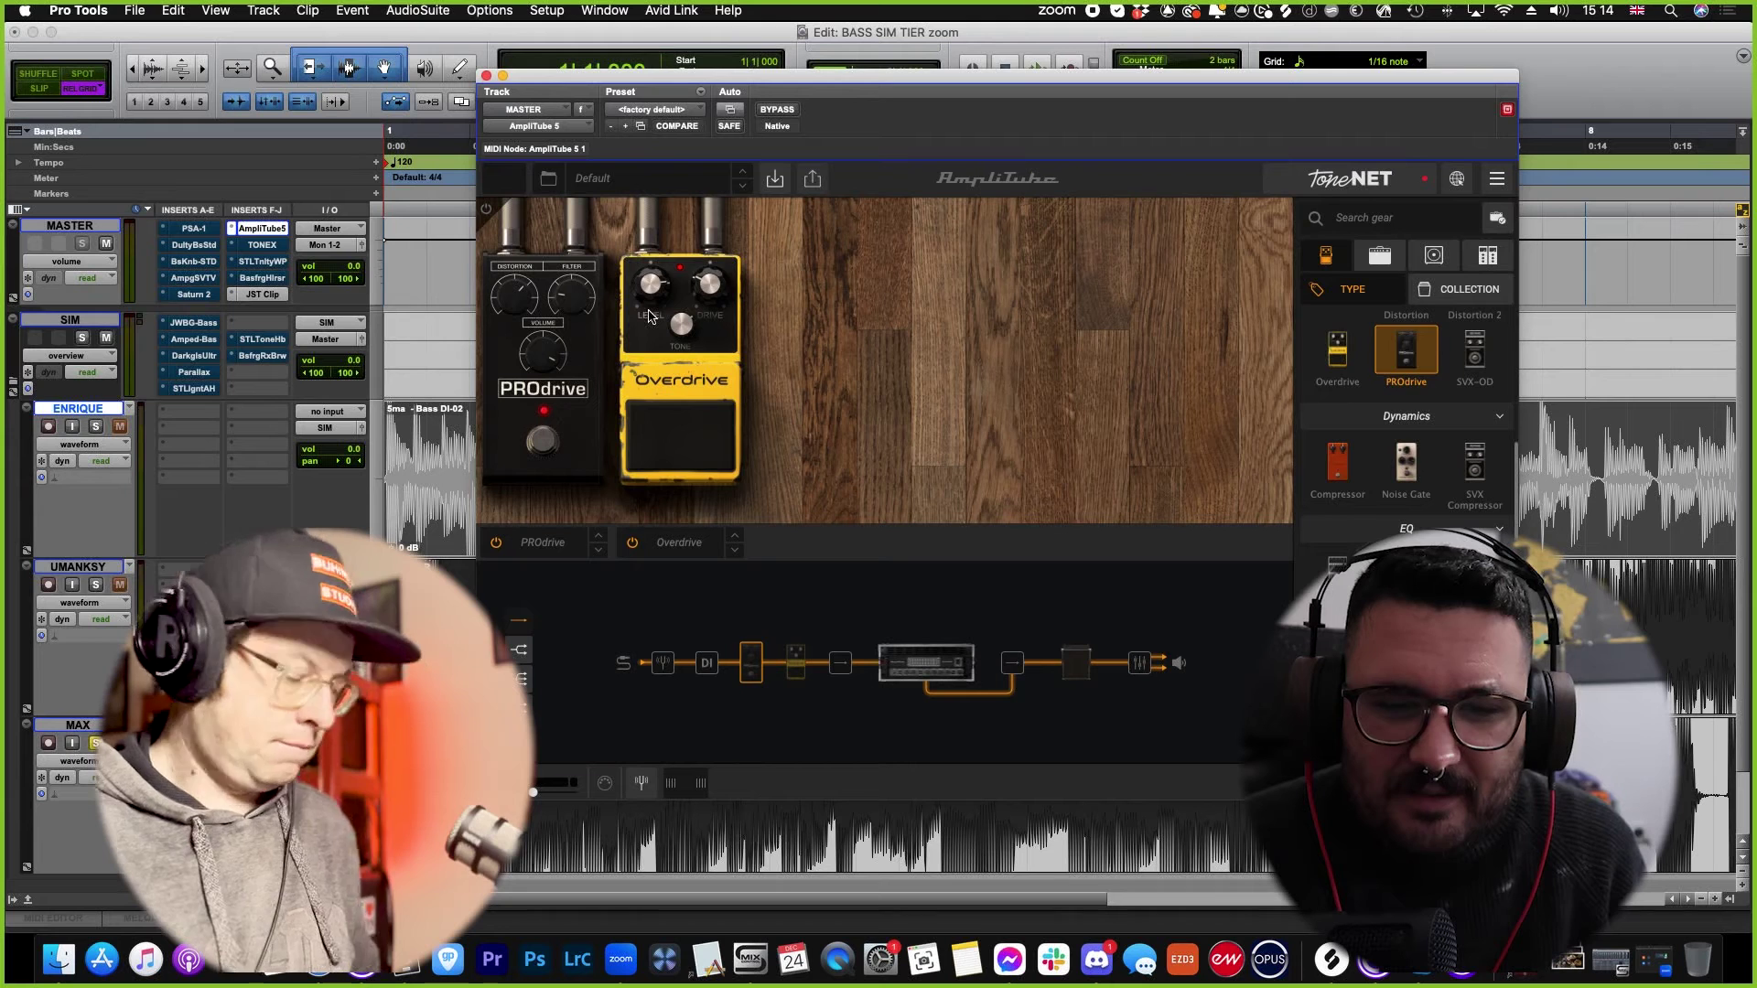
{"action": "left_click", "coordinate": [649, 316]}
{"action": "key", "text": "space"}
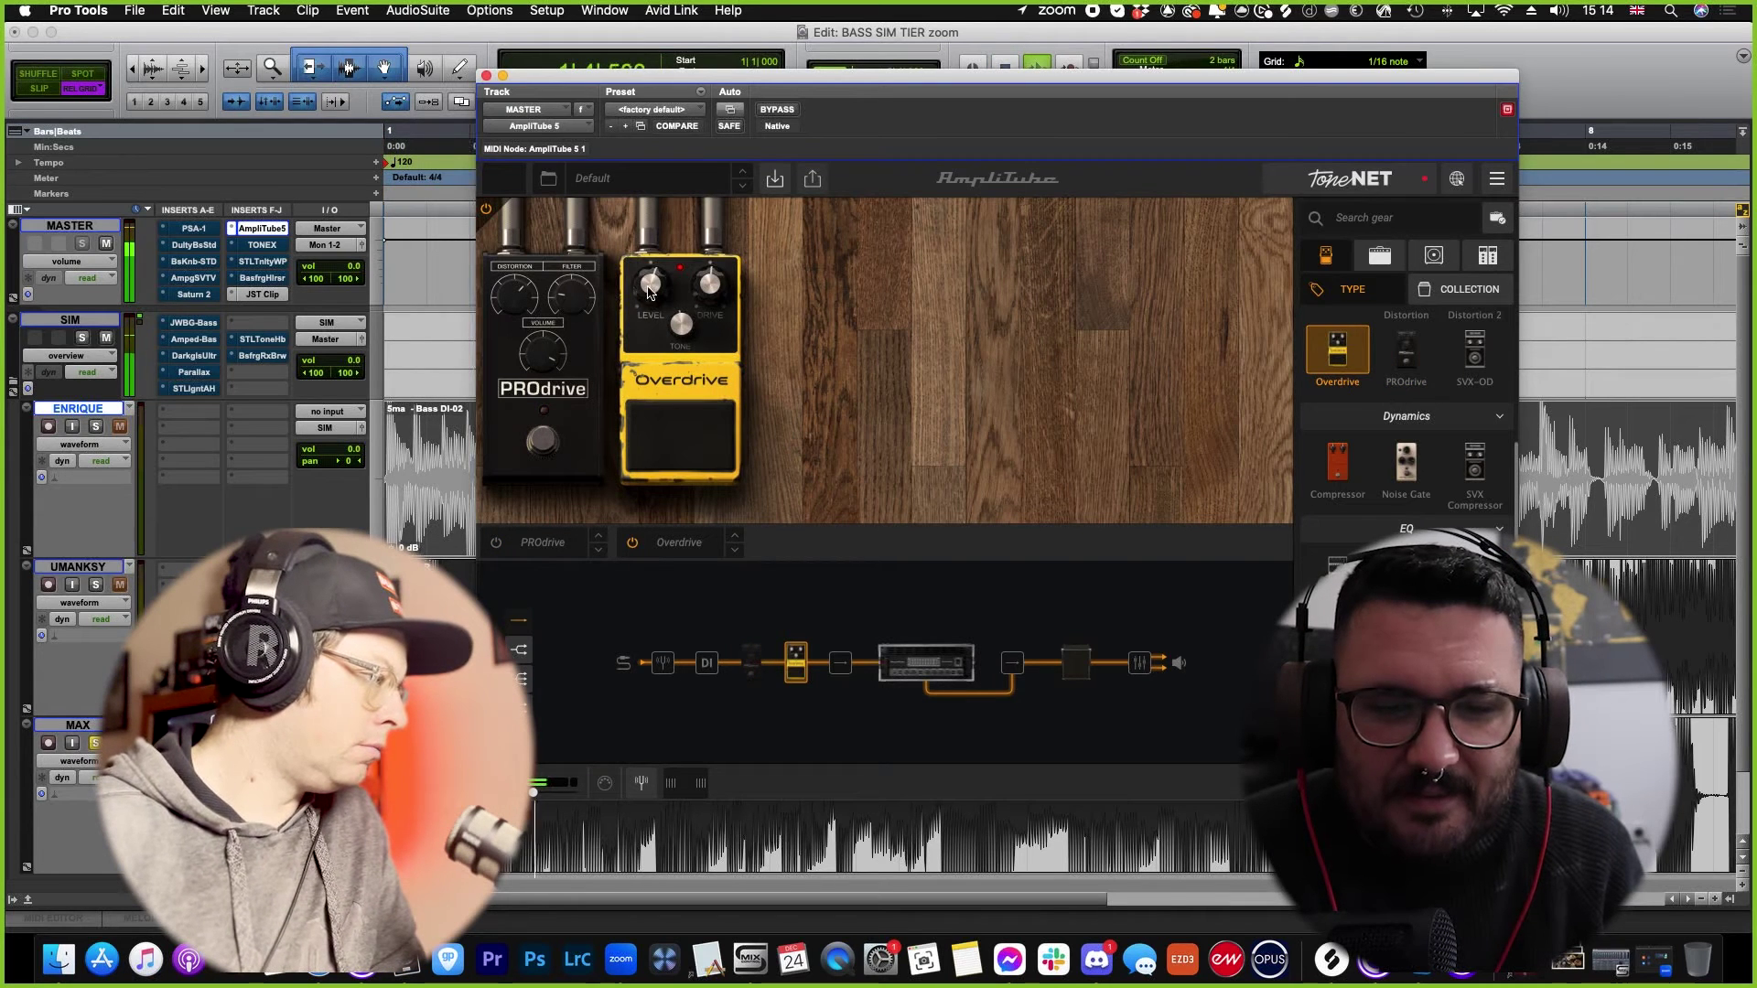
Step: Set the Overdrive pedal's Drive to 3.87 and the SVX-PRO amp's Gain to 6.4 during playback
{"action": "mouse_move", "coordinate": [702, 261]}
{"action": "left_click_drag", "start_coordinate": [702, 261], "coordinate": [696, 355]}
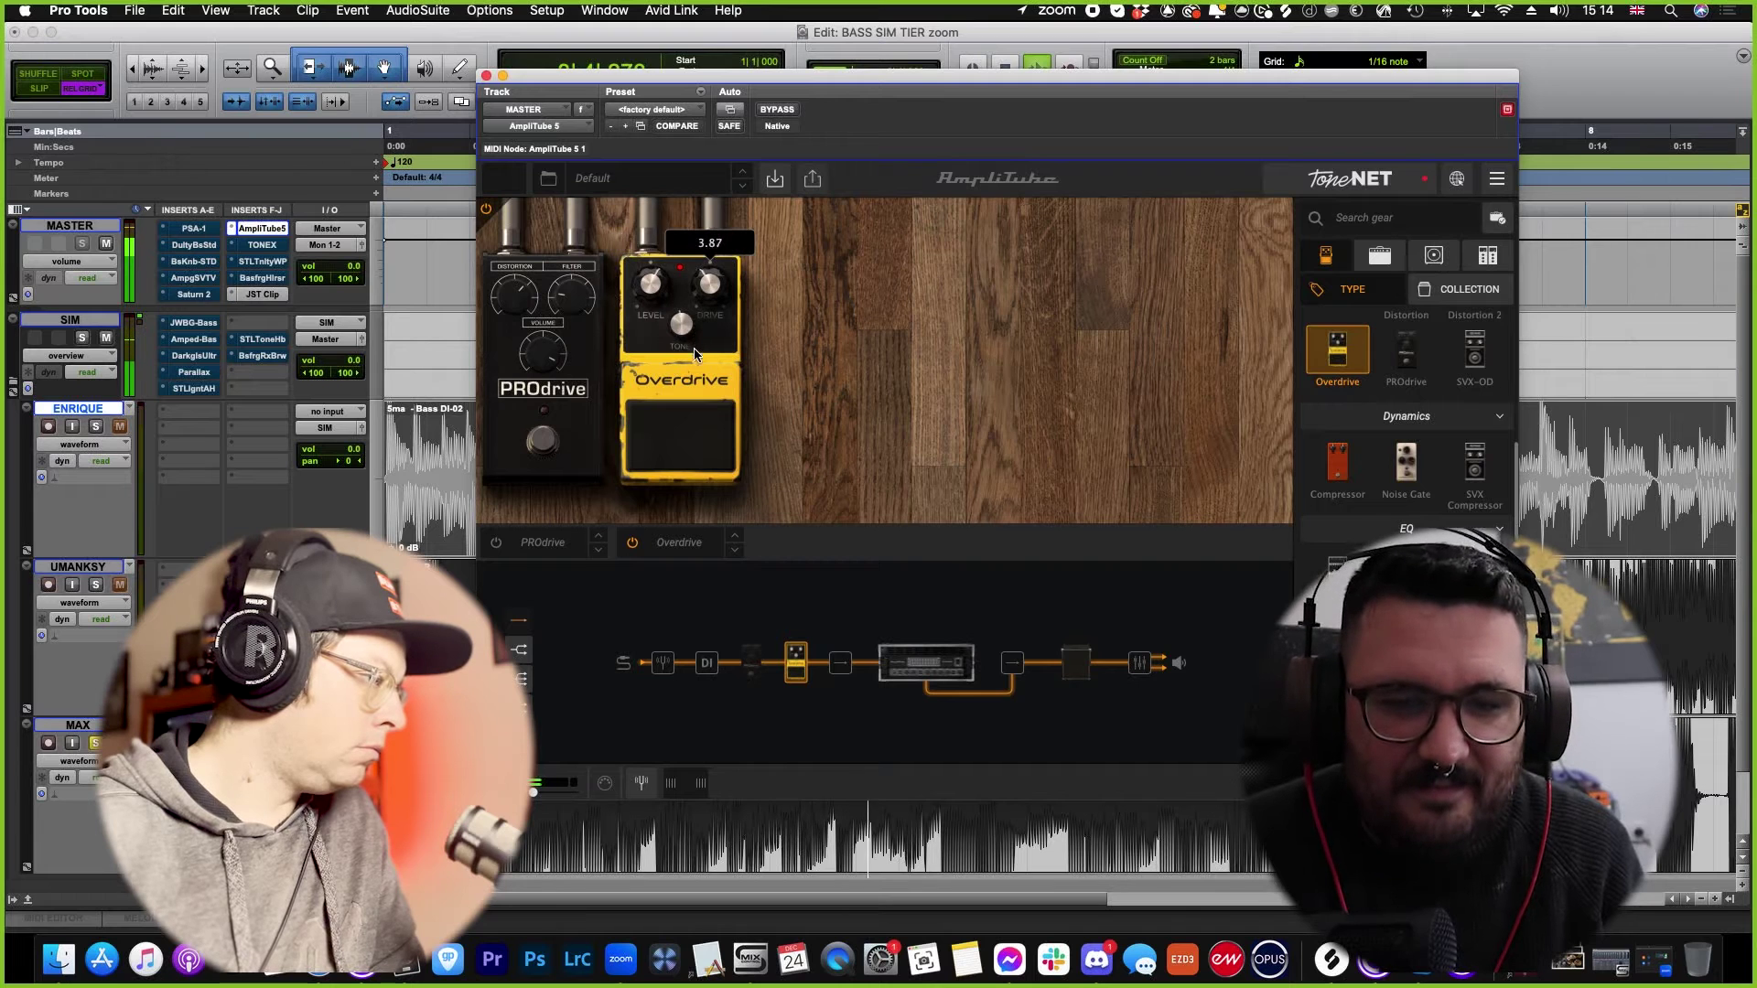
{"action": "mouse_move", "coordinate": [677, 346]}
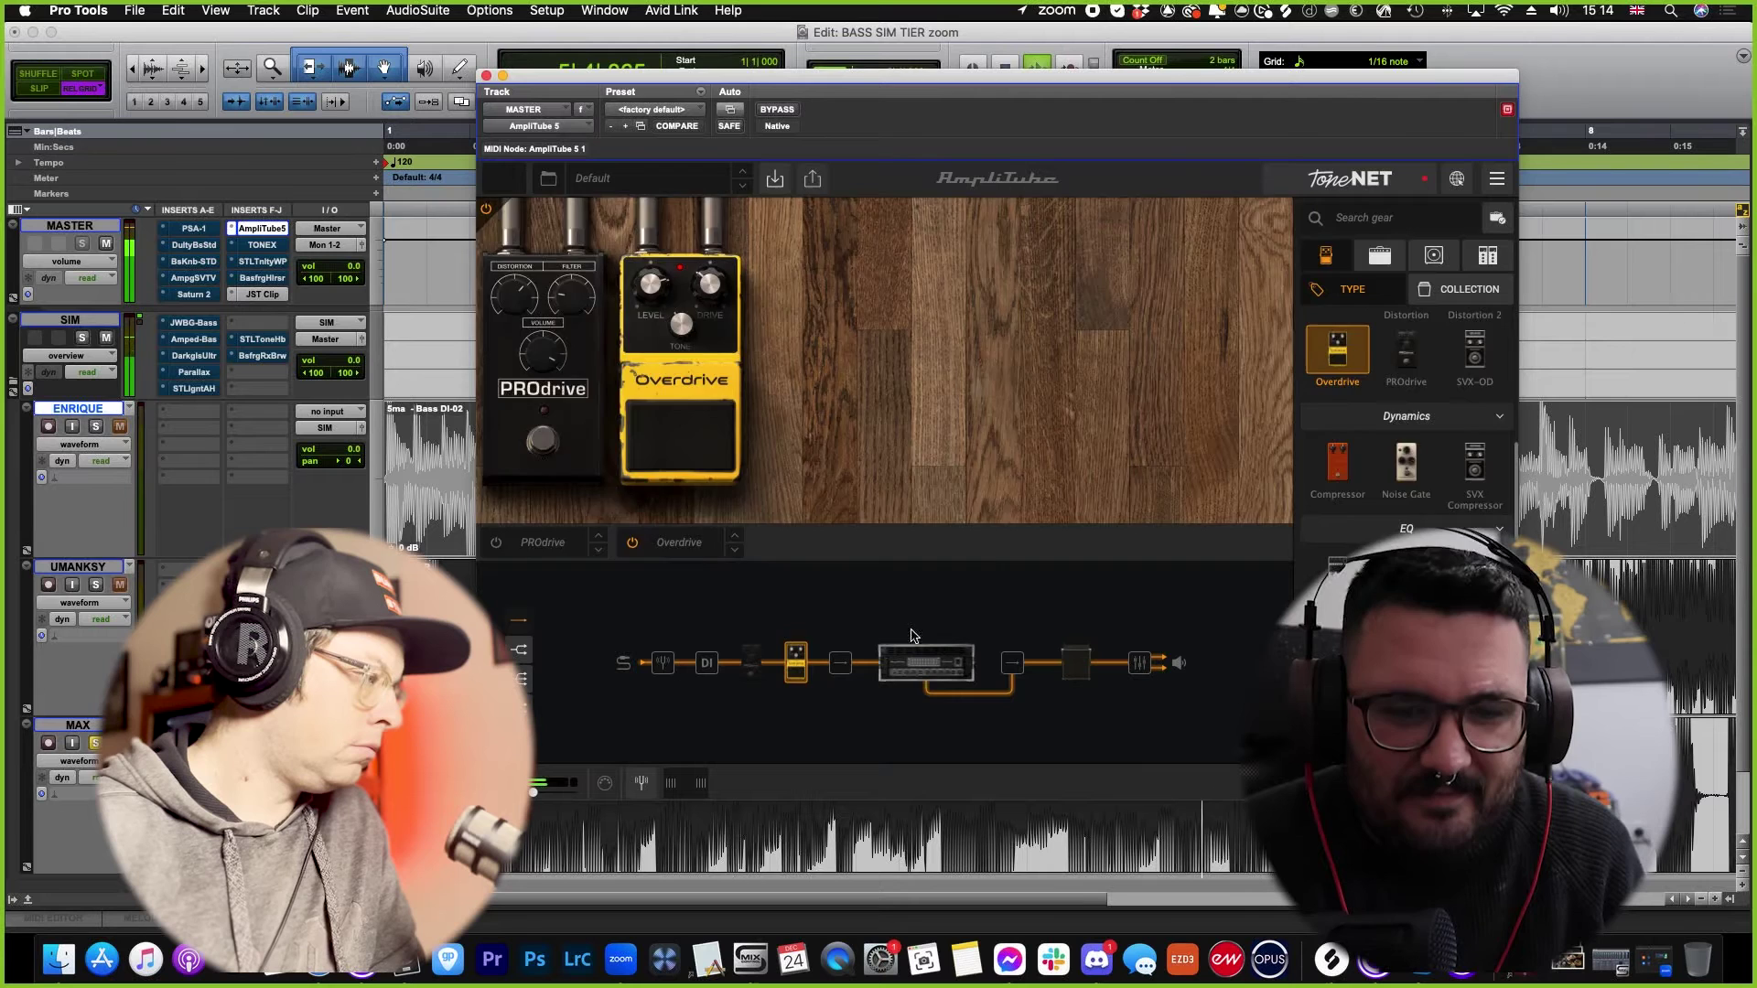
{"action": "left_click", "coordinate": [916, 657]}
{"action": "mouse_move", "coordinate": [719, 441]}
{"action": "left_click_drag", "start_coordinate": [719, 413], "coordinate": [715, 340]}
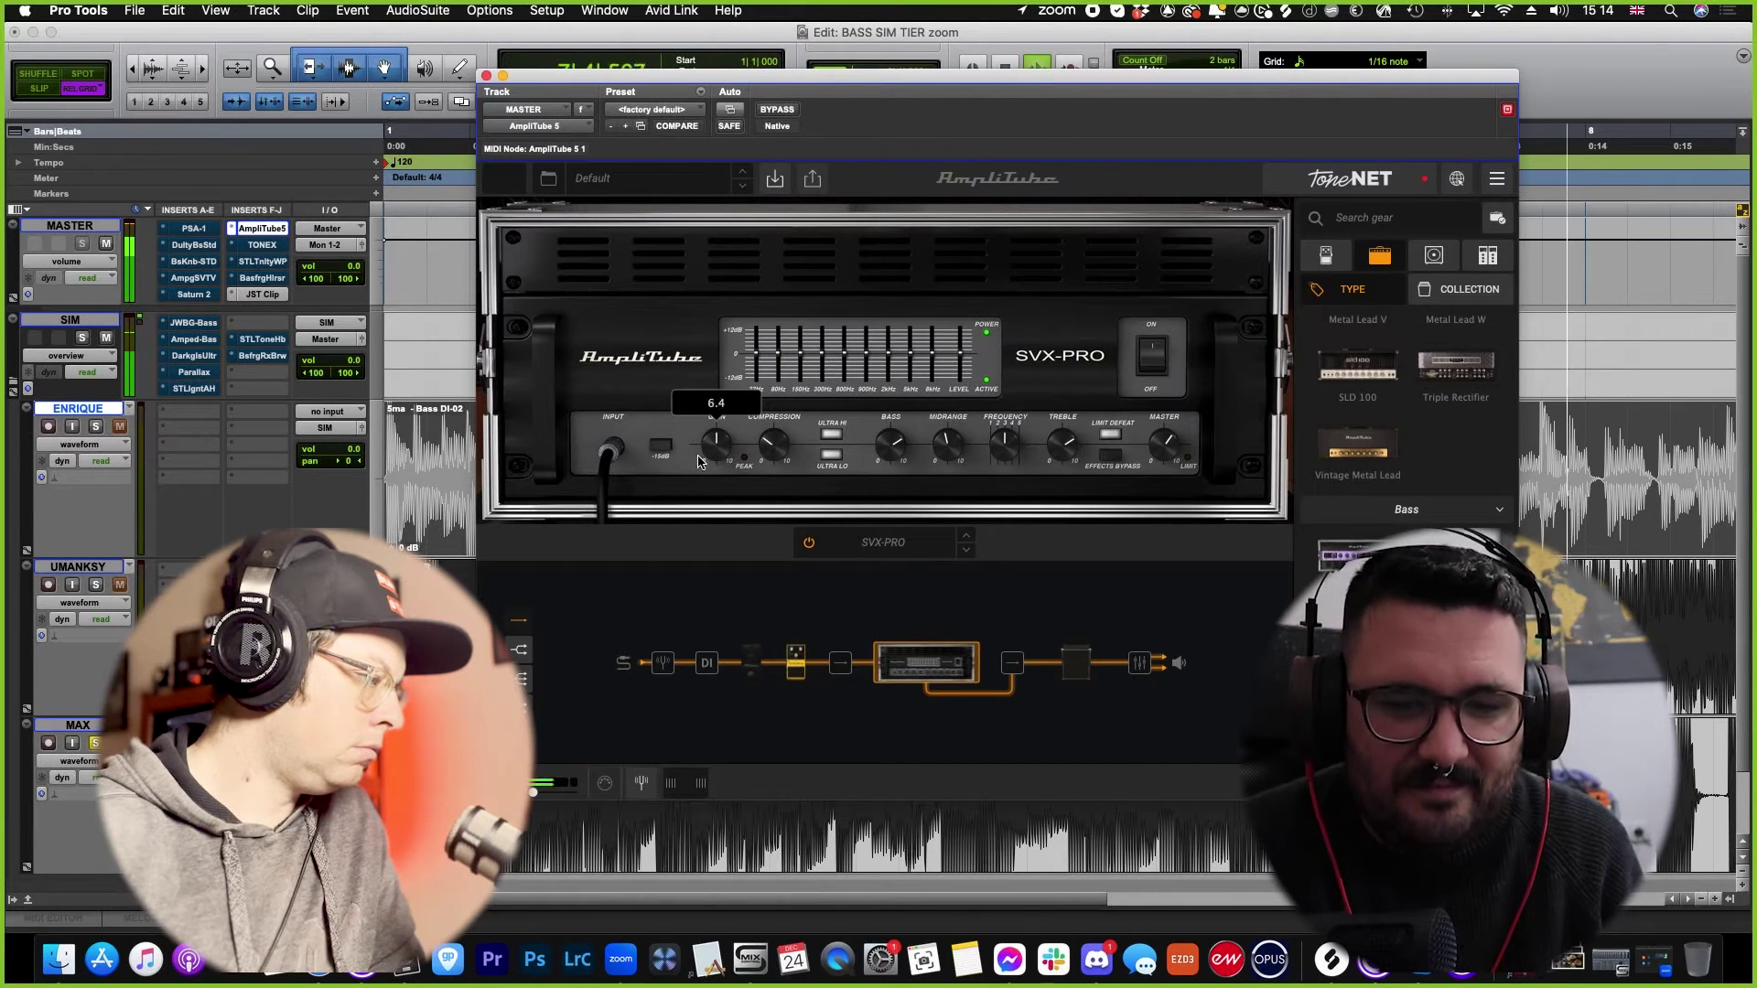
Step: Set the Overdrive pedal's Drive to 2.90 and Level to 8.82, audition the result and stop playback
{"action": "left_click", "coordinate": [797, 666]}
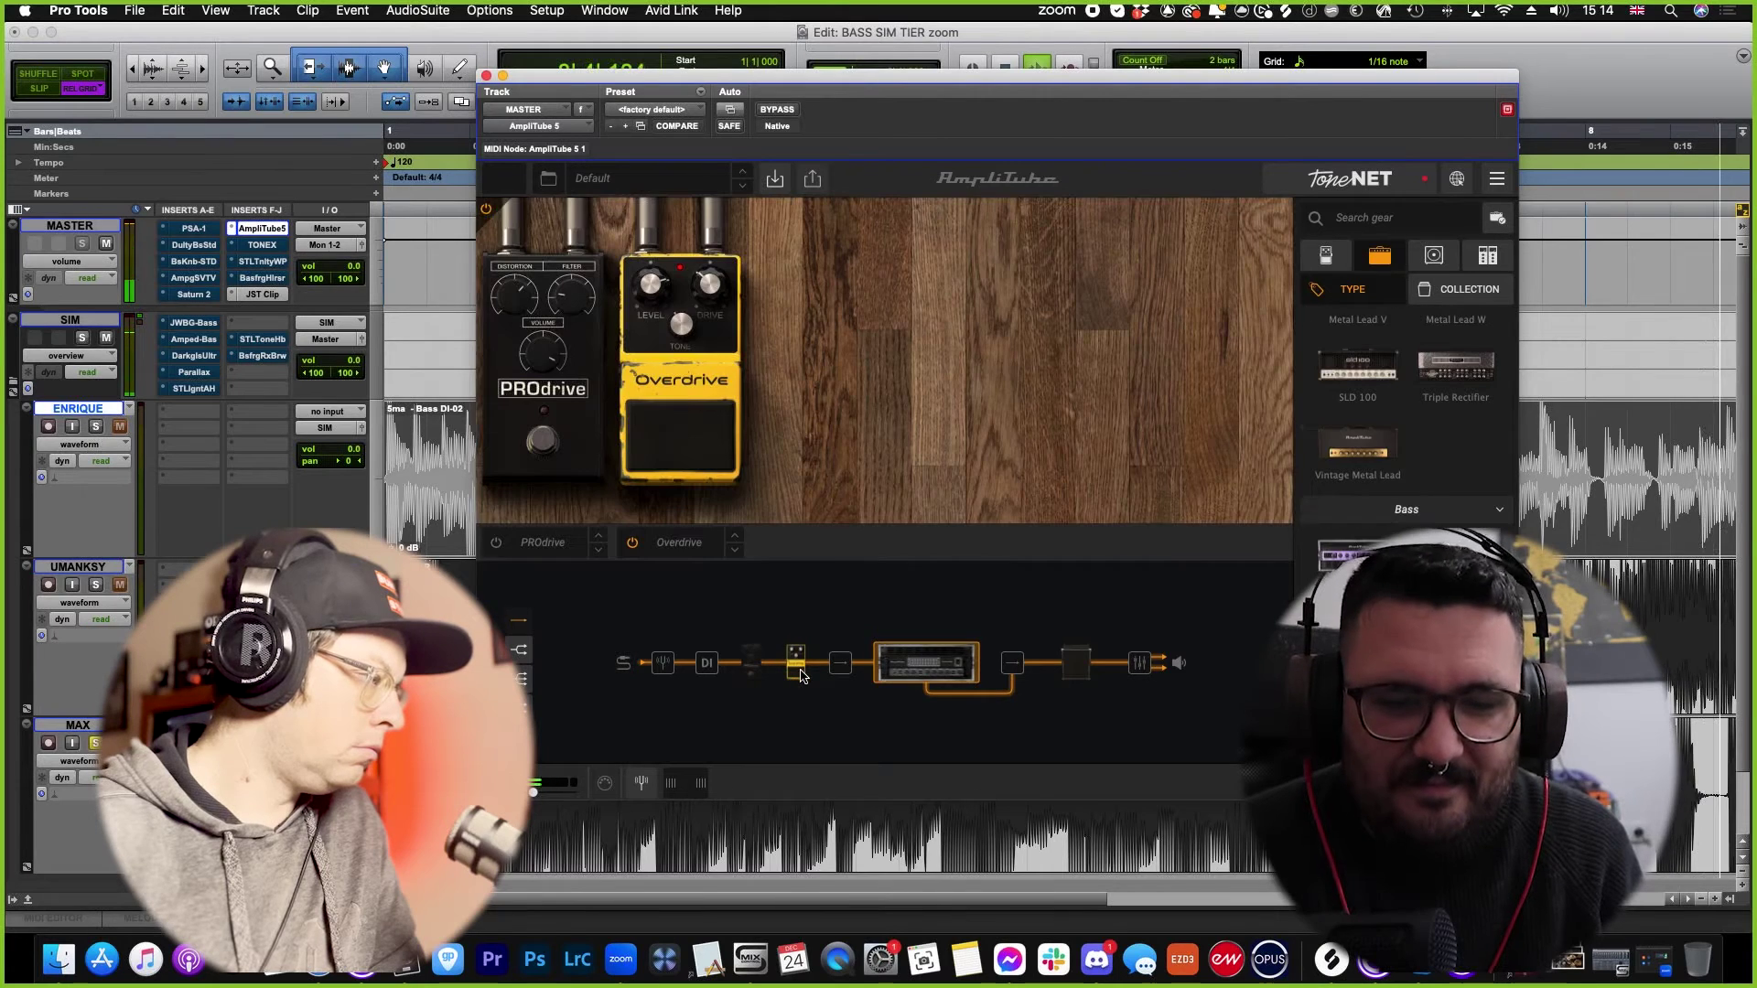
{"action": "mouse_move", "coordinate": [680, 262]}
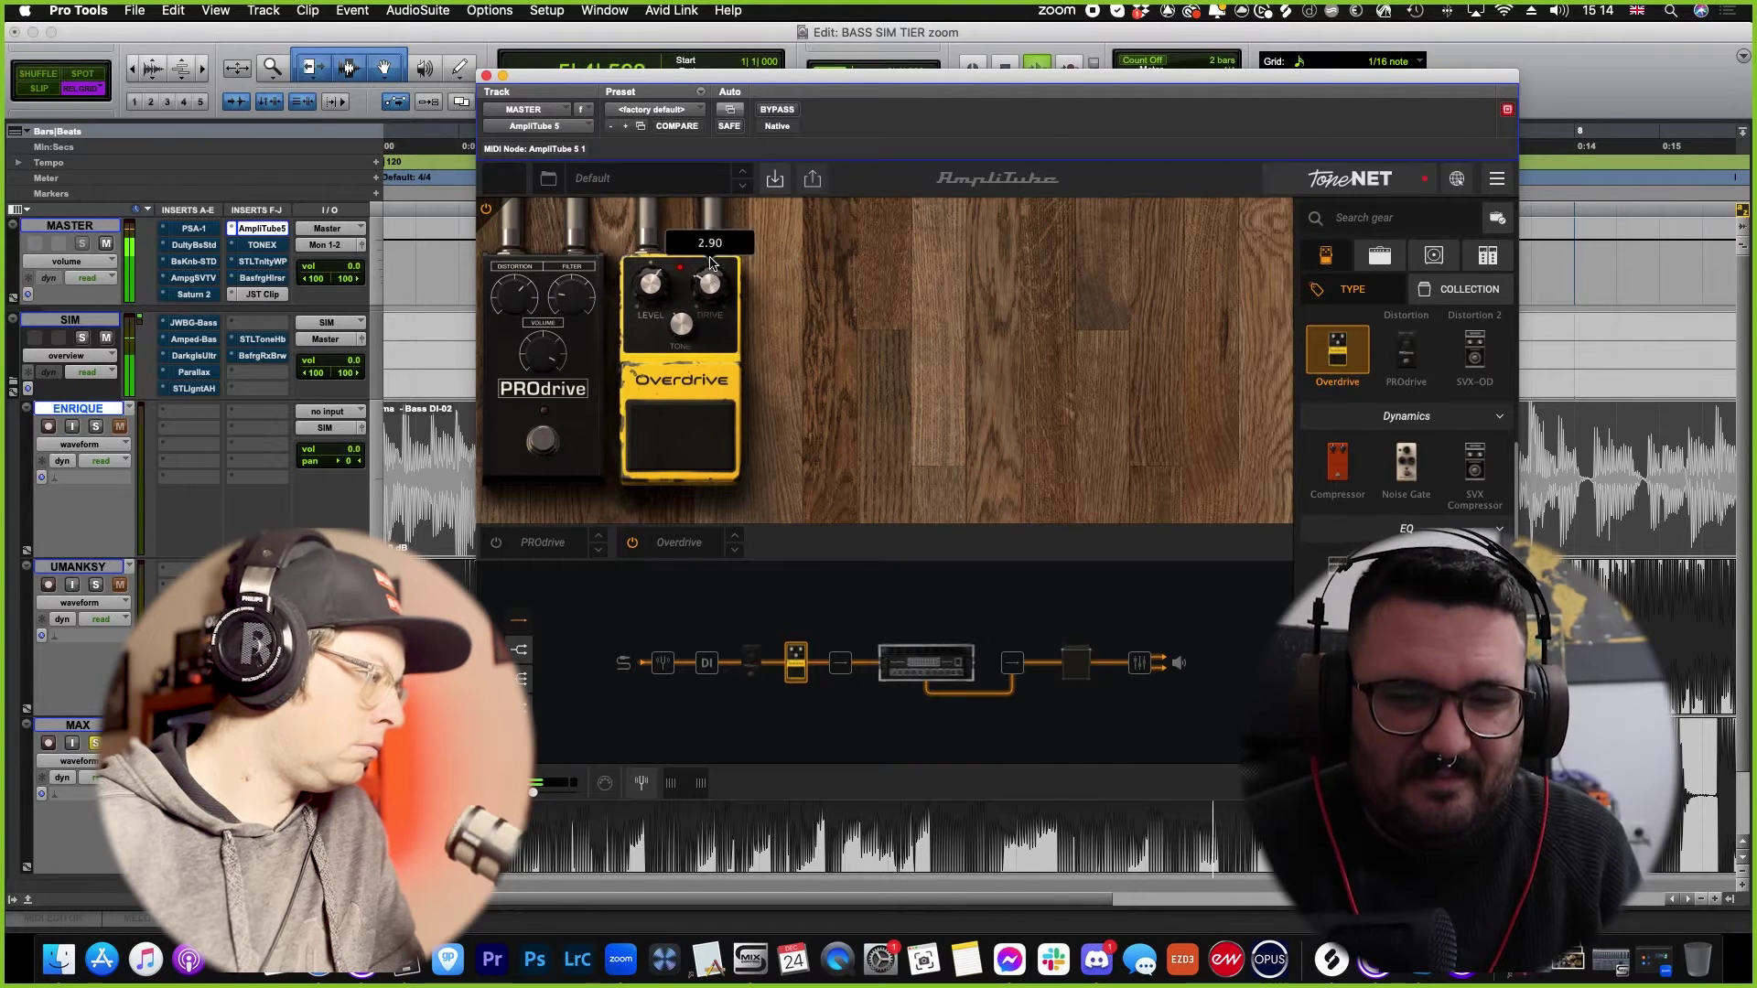
{"action": "left_click_drag", "start_coordinate": [651, 275], "coordinate": [657, 219]}
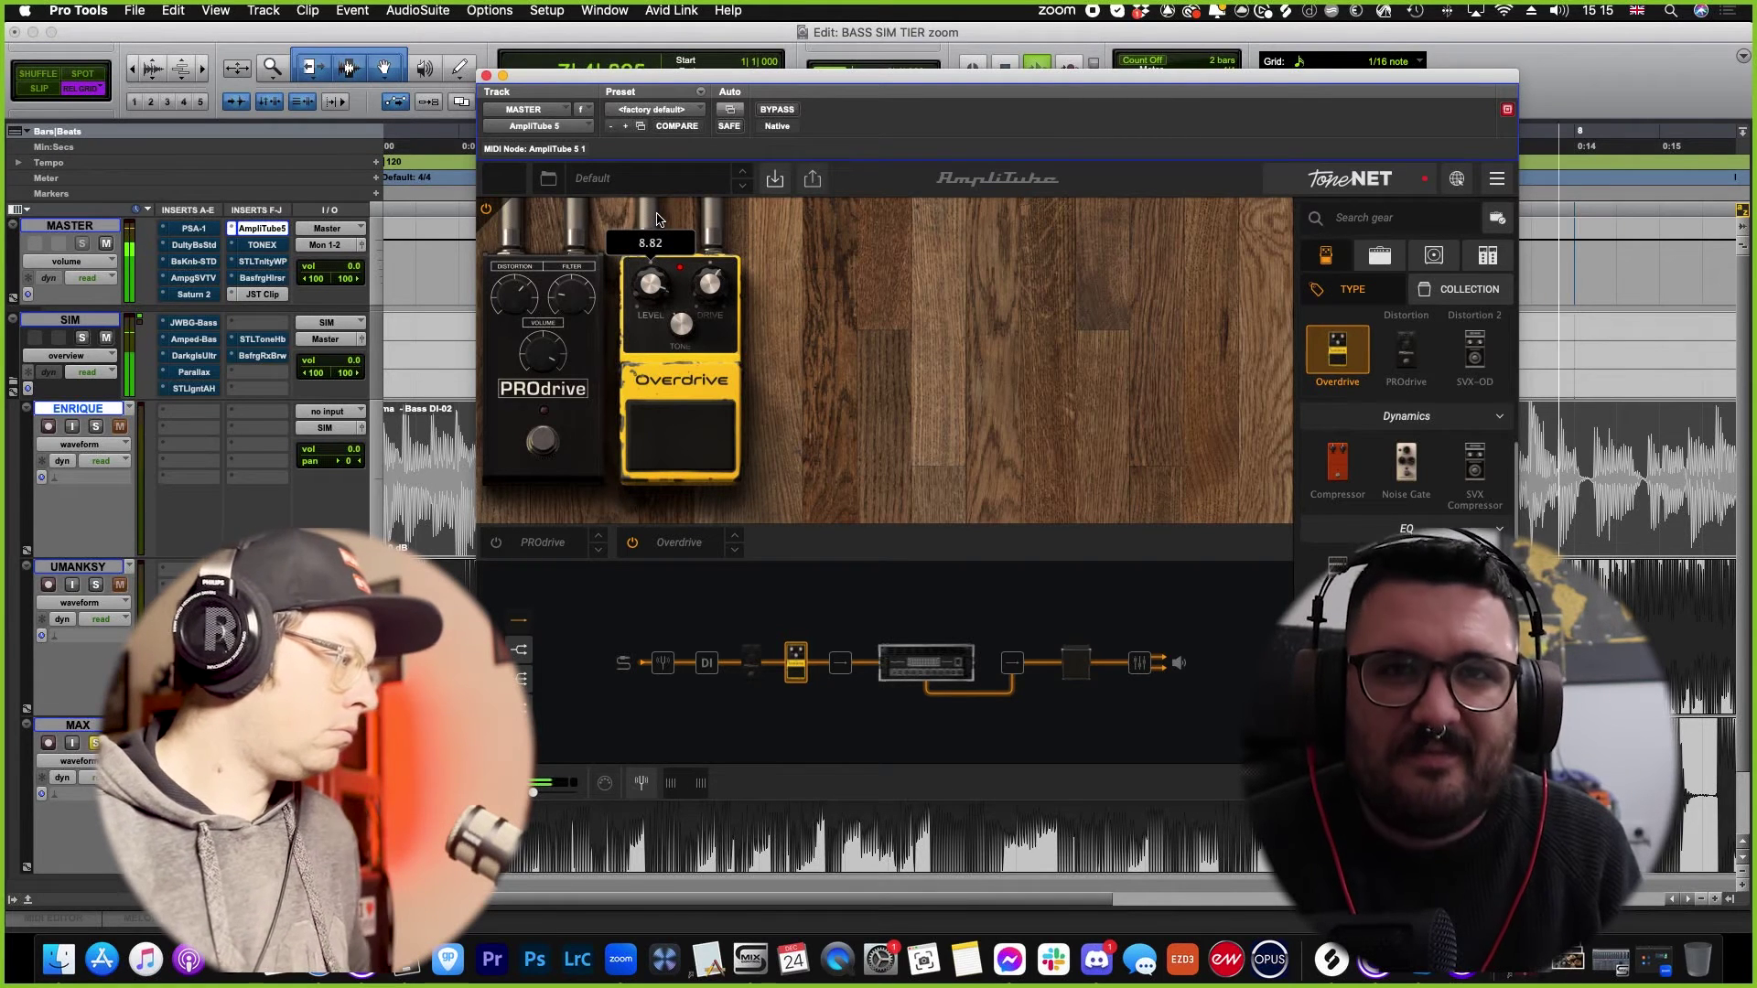
{"action": "key", "text": "space"}
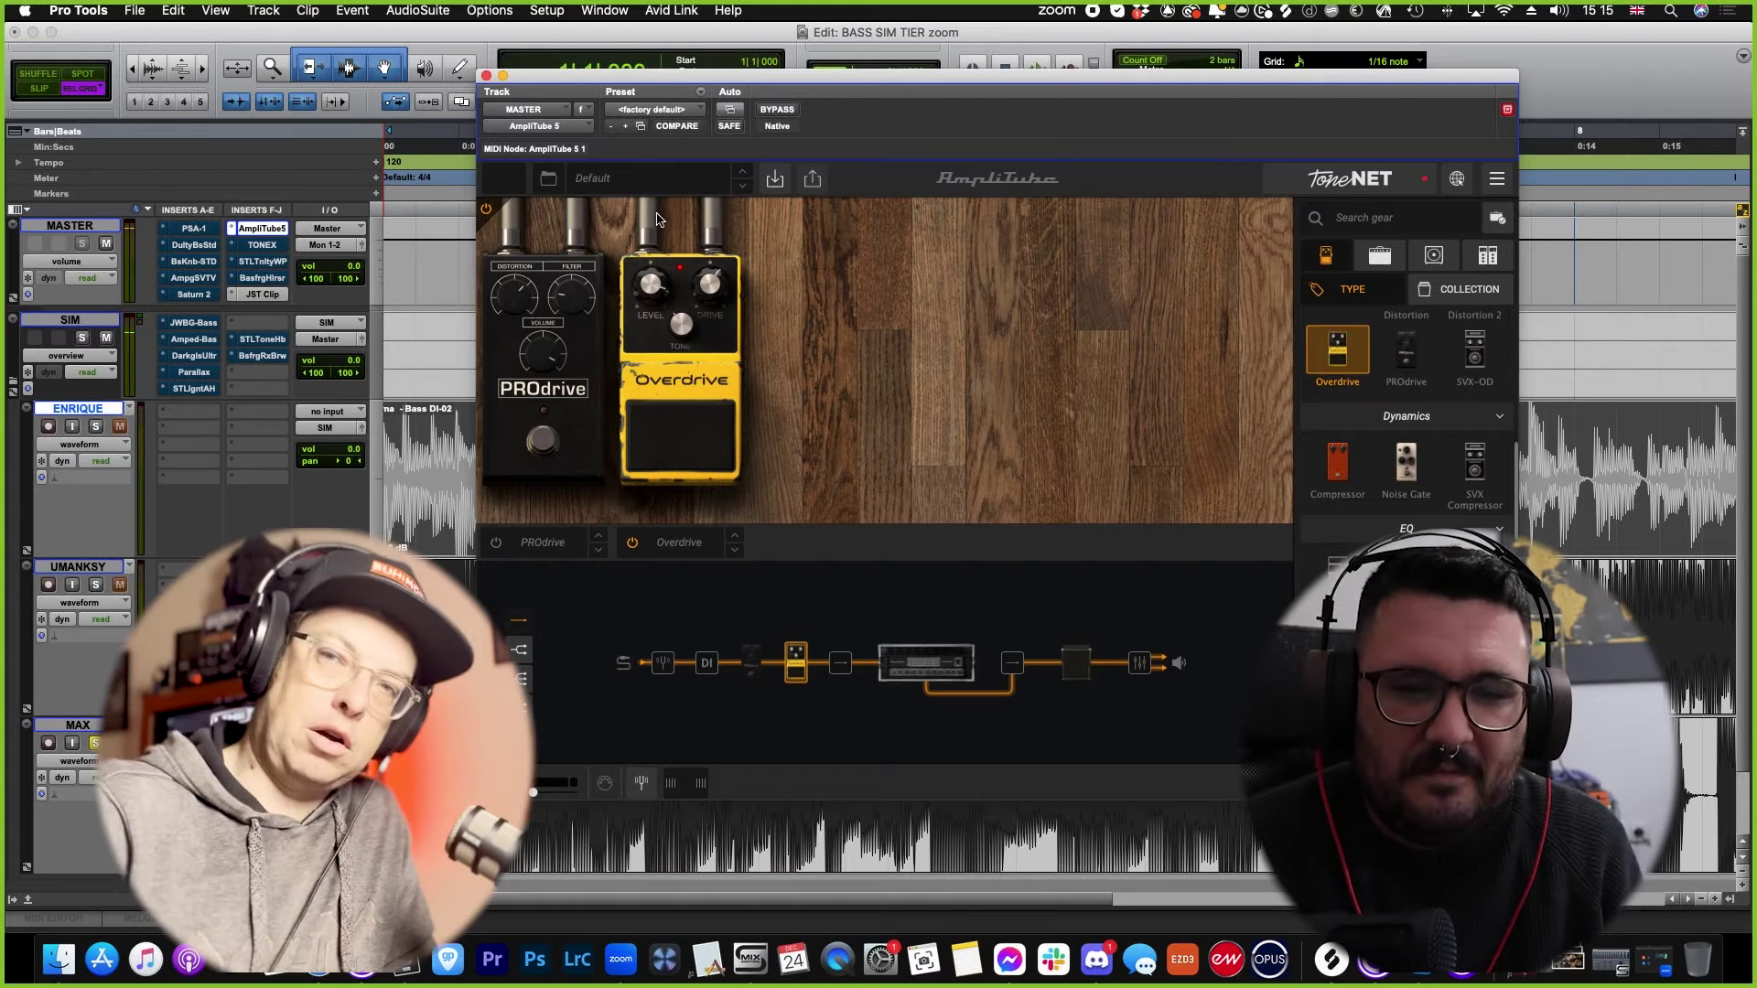
Step: Bypass the Overdrive pedal, close AmpliTube 5 and rank it in the Gnarly! tier
{"action": "left_click", "coordinate": [675, 437]}
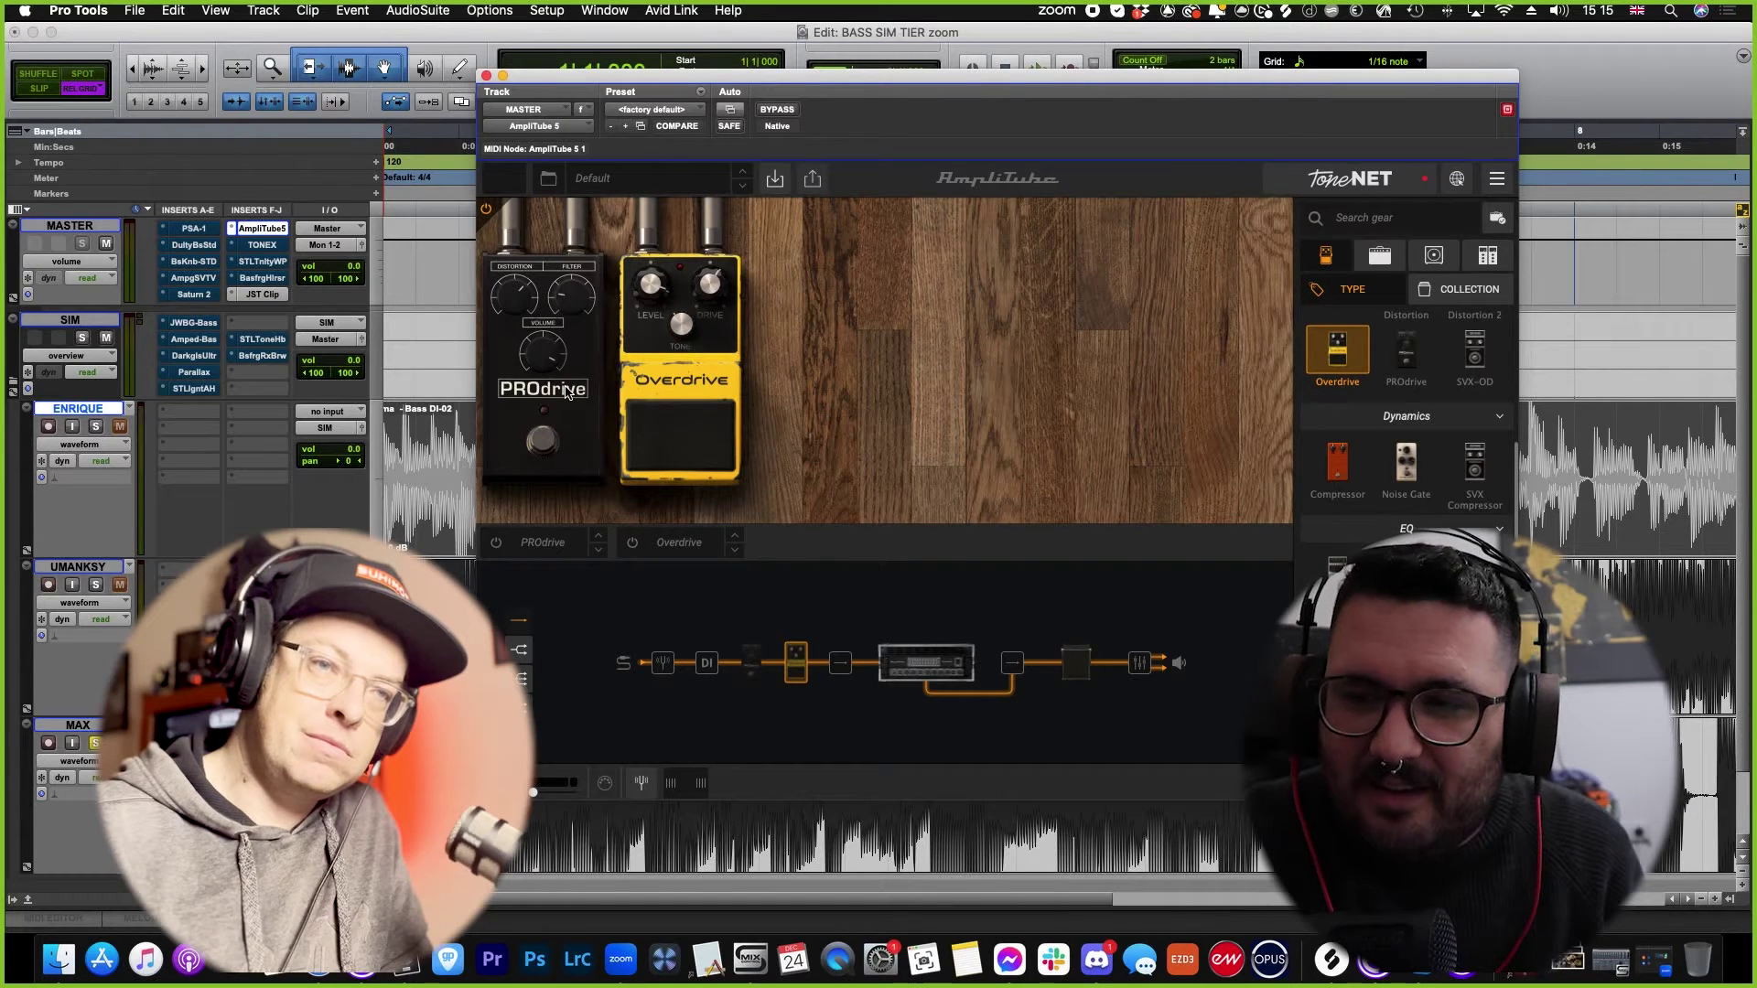
{"action": "left_click", "coordinate": [486, 76]}
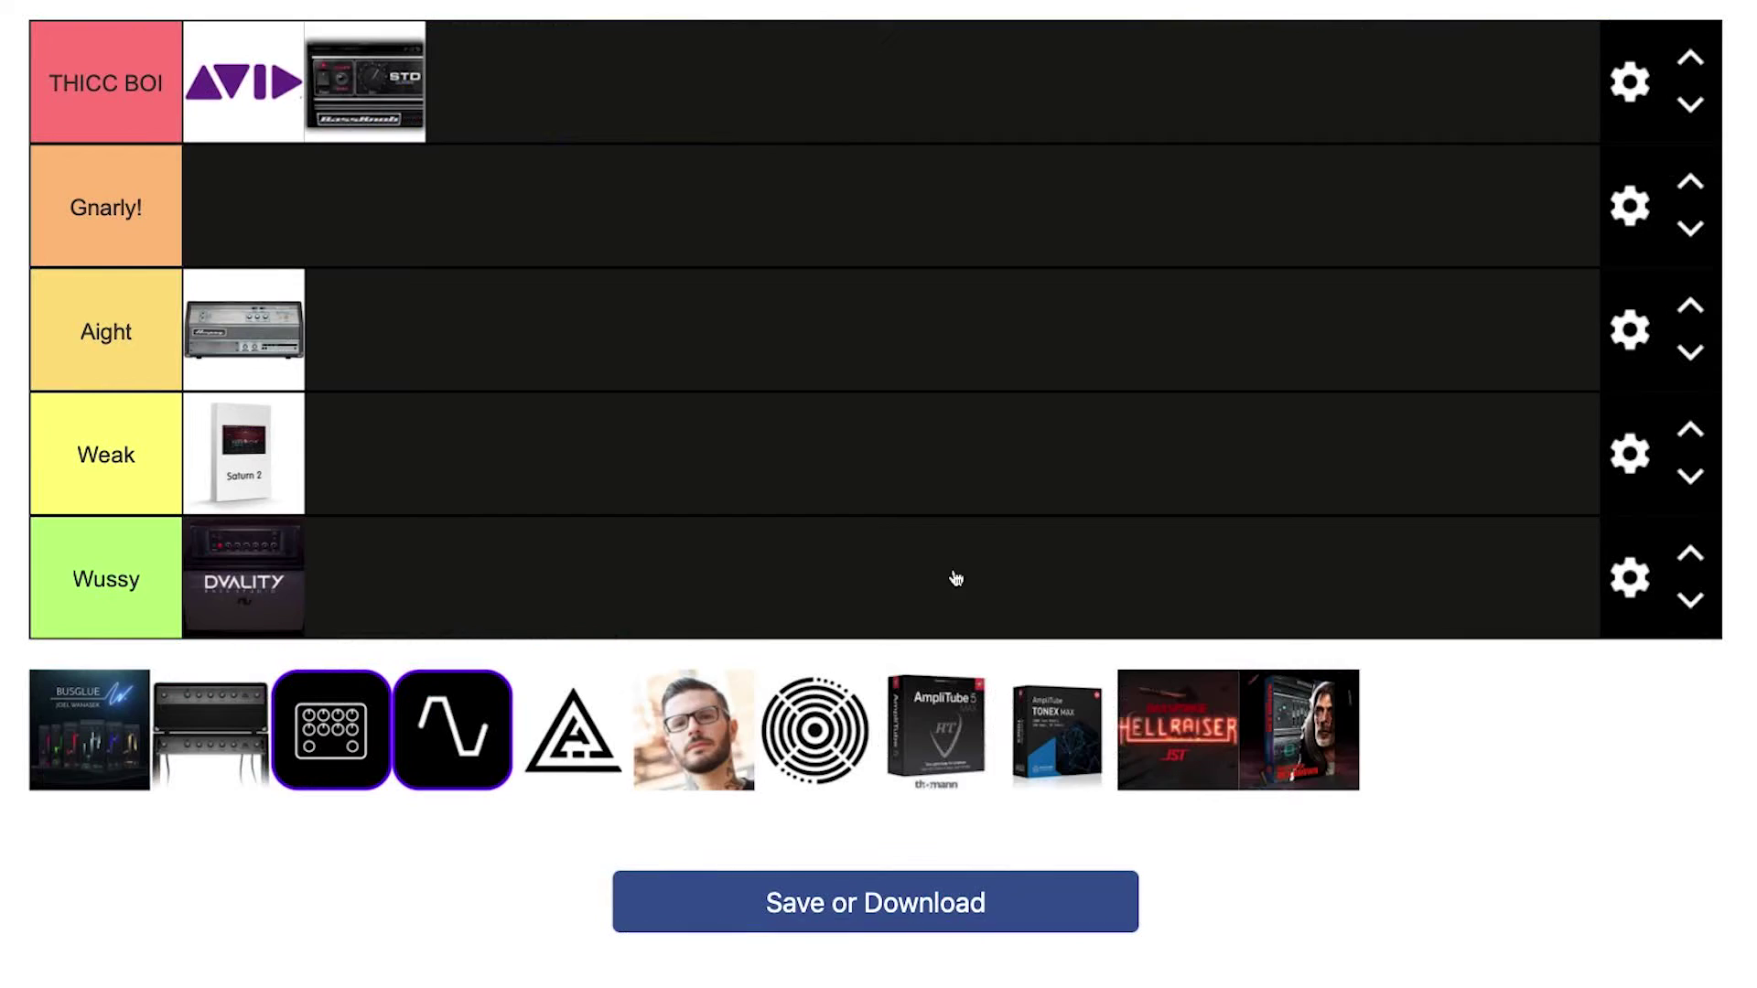
{"action": "left_click_drag", "start_coordinate": [955, 581], "coordinate": [988, 246]}
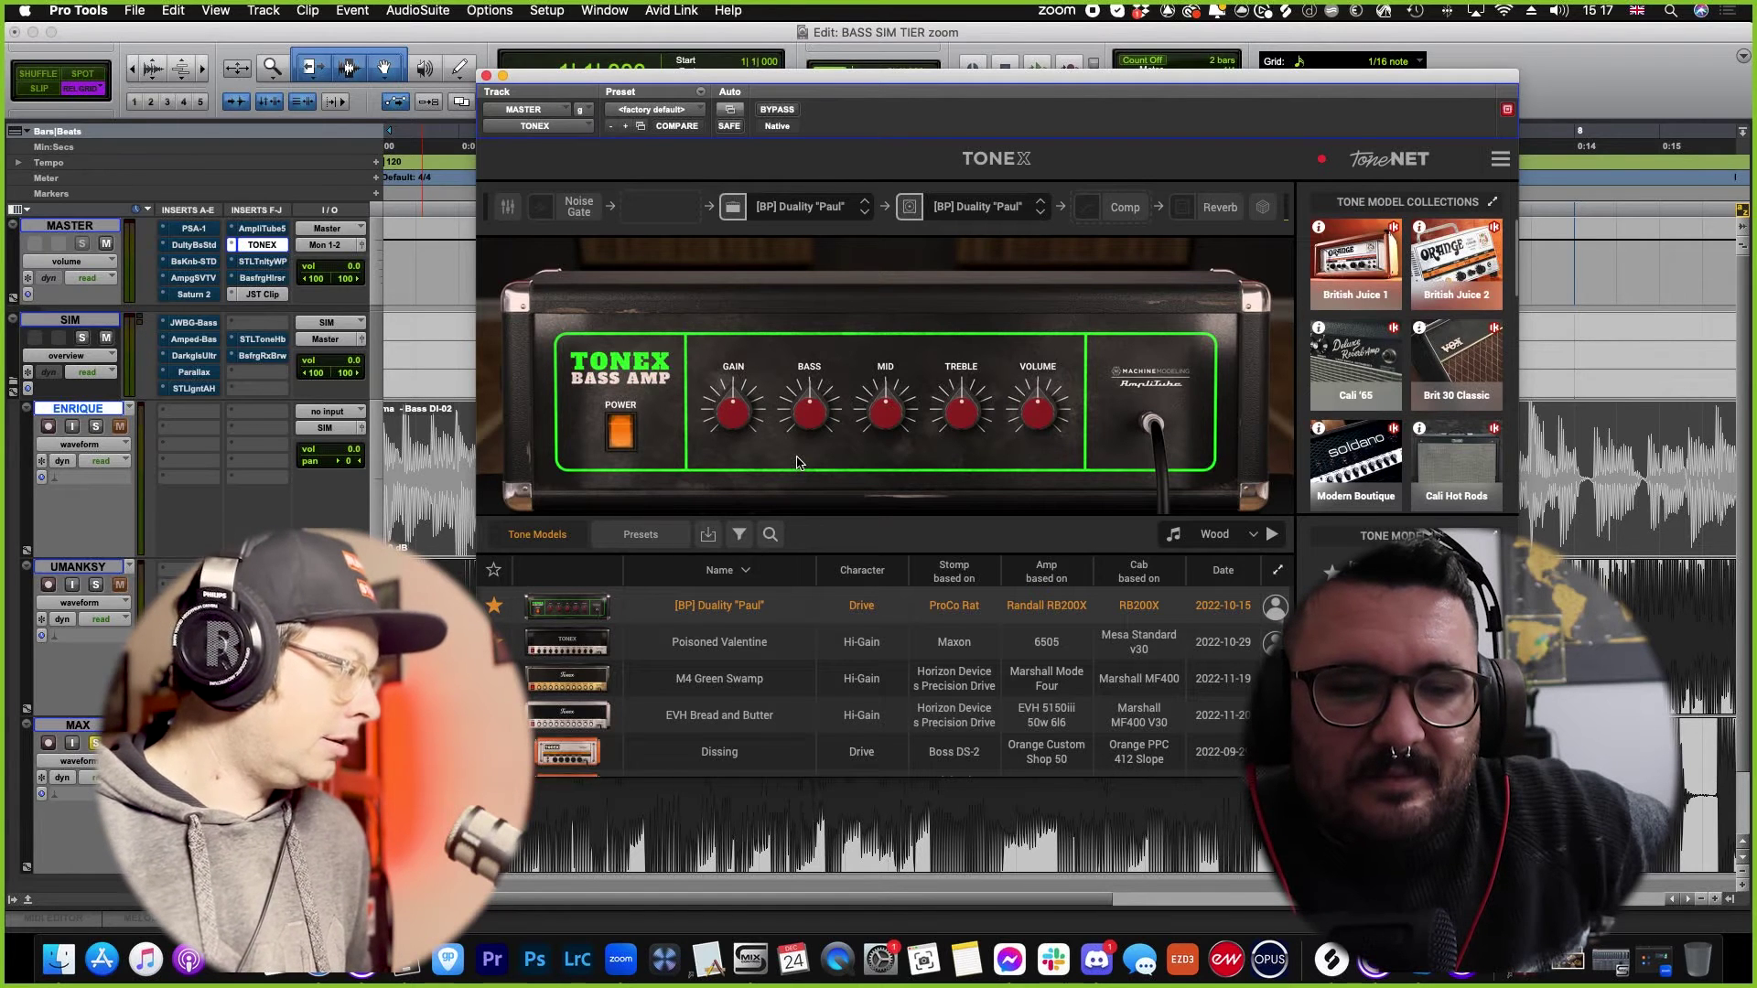
Step: Audition TONEX's [BP] Duality "Paul" tone model on the bass DI tracks and rank TONEX in the tier list
{"action": "key", "text": "space"}
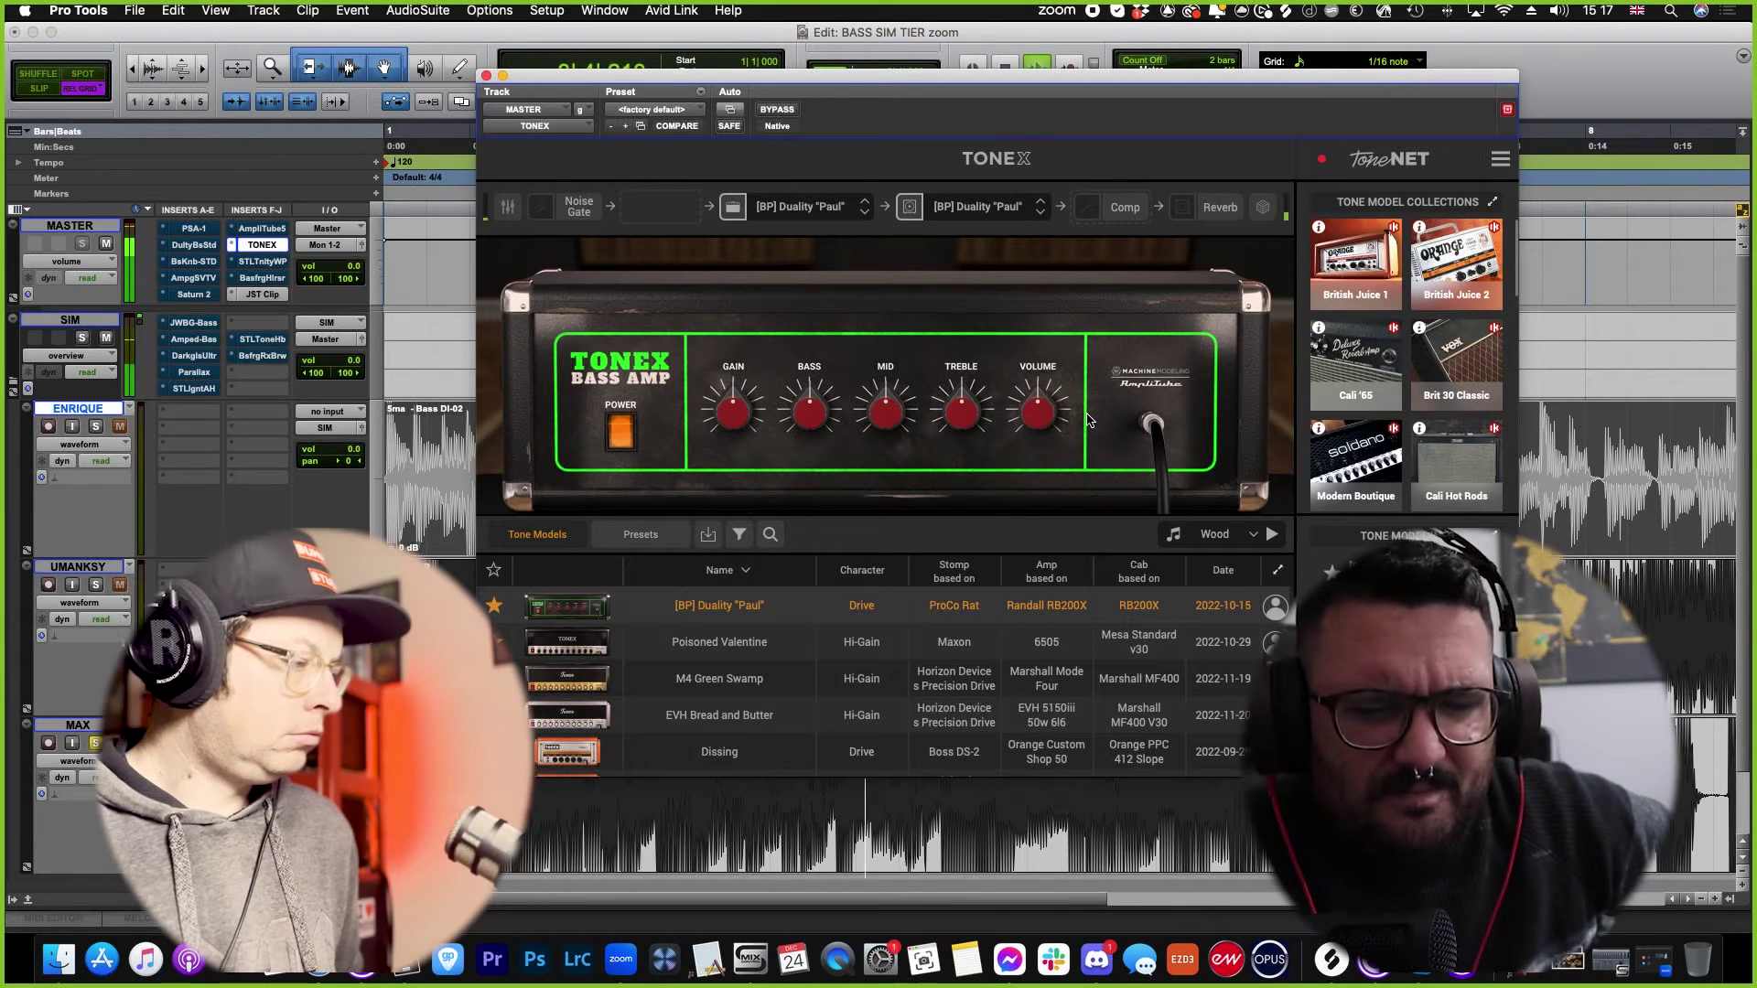
{"action": "left_click", "coordinate": [96, 585]}
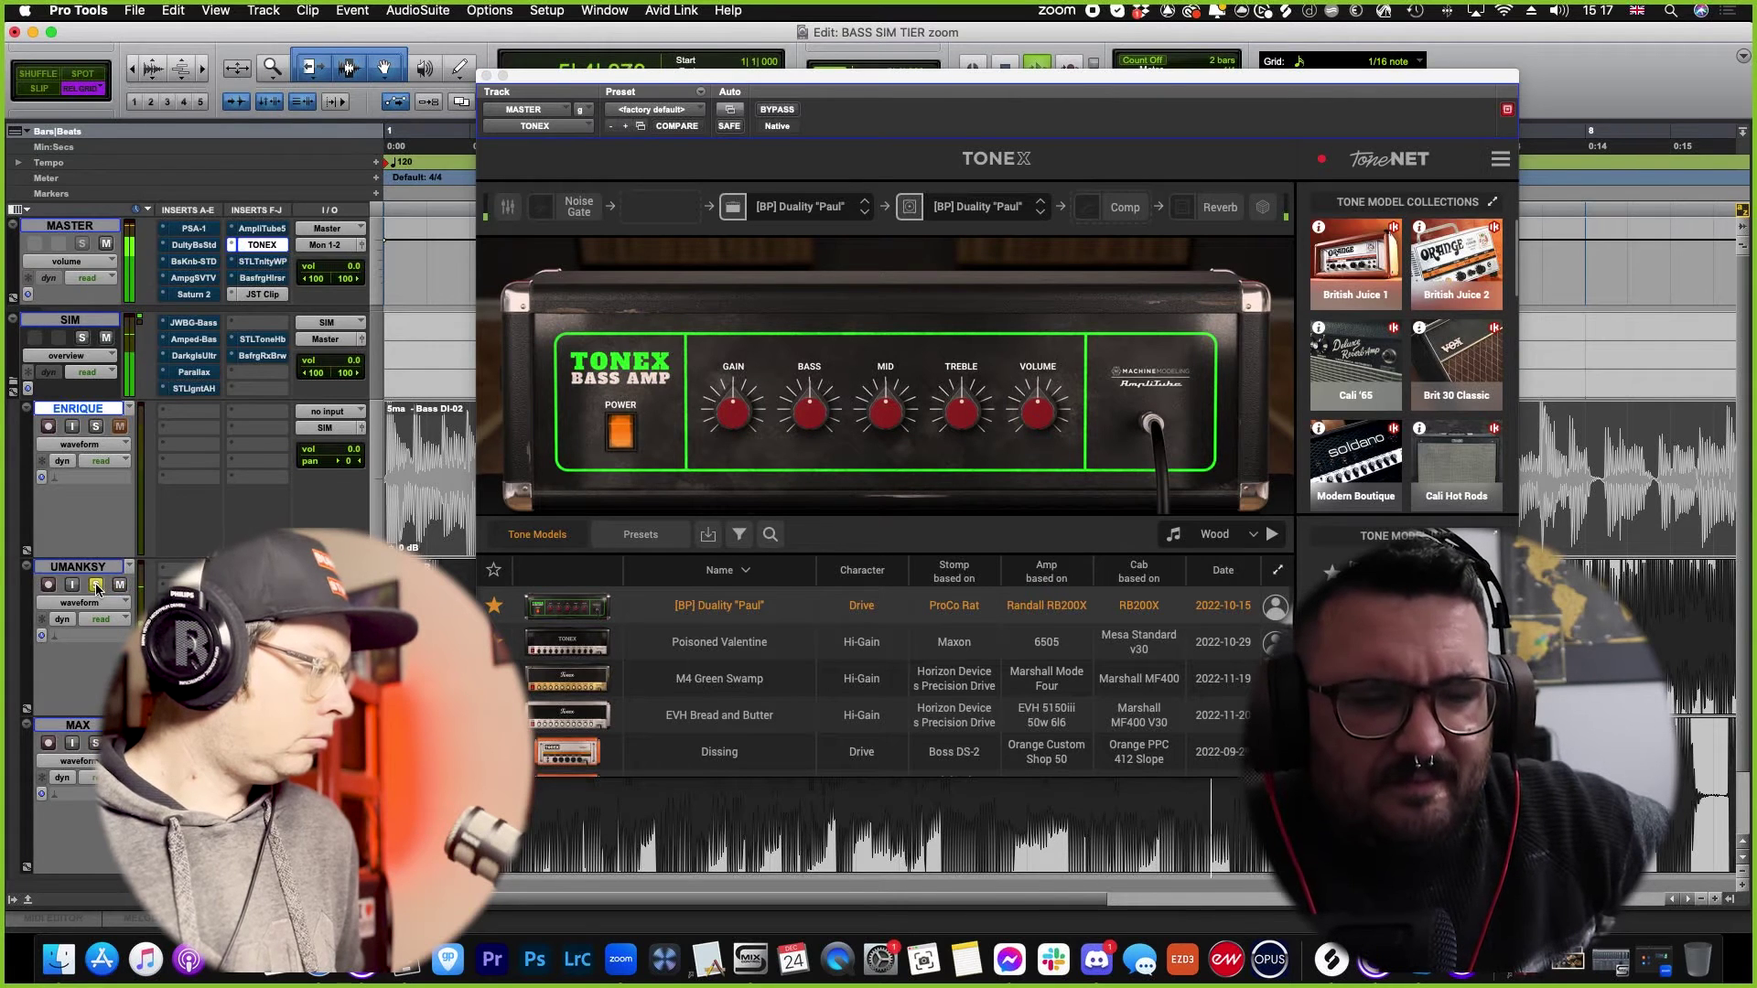
{"action": "left_click", "coordinate": [97, 427]}
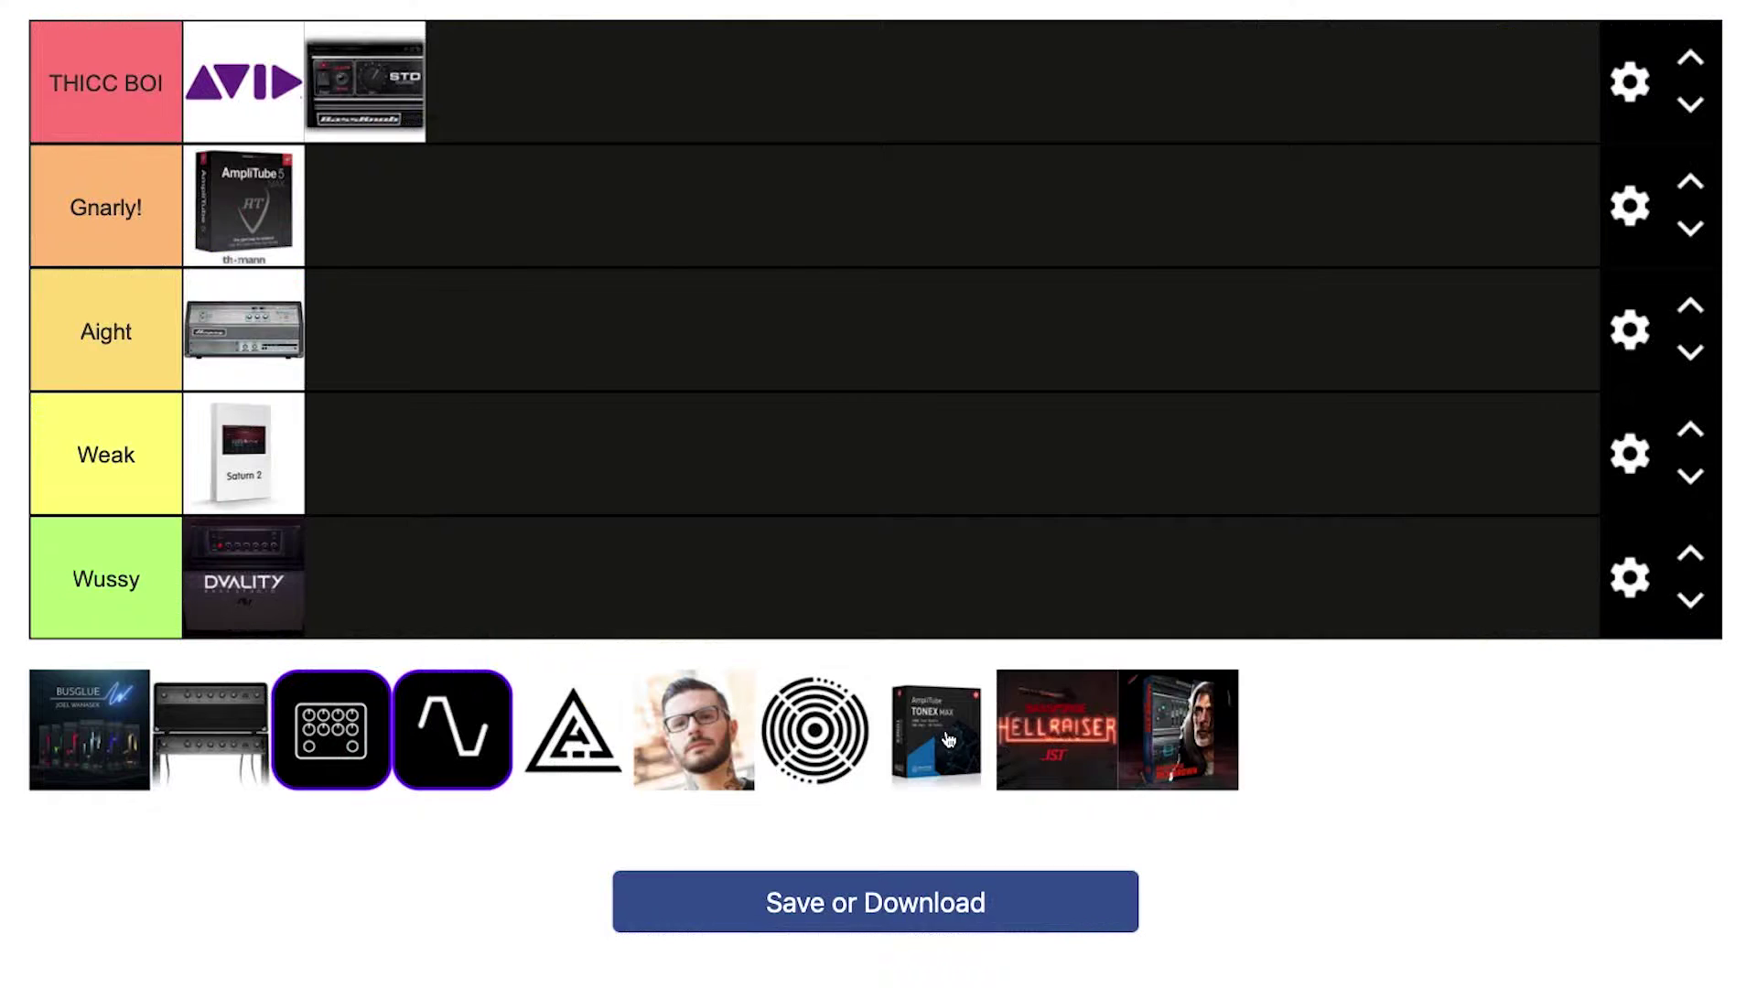
{"action": "left_click_drag", "start_coordinate": [365, 453], "coordinate": [1153, 125]}
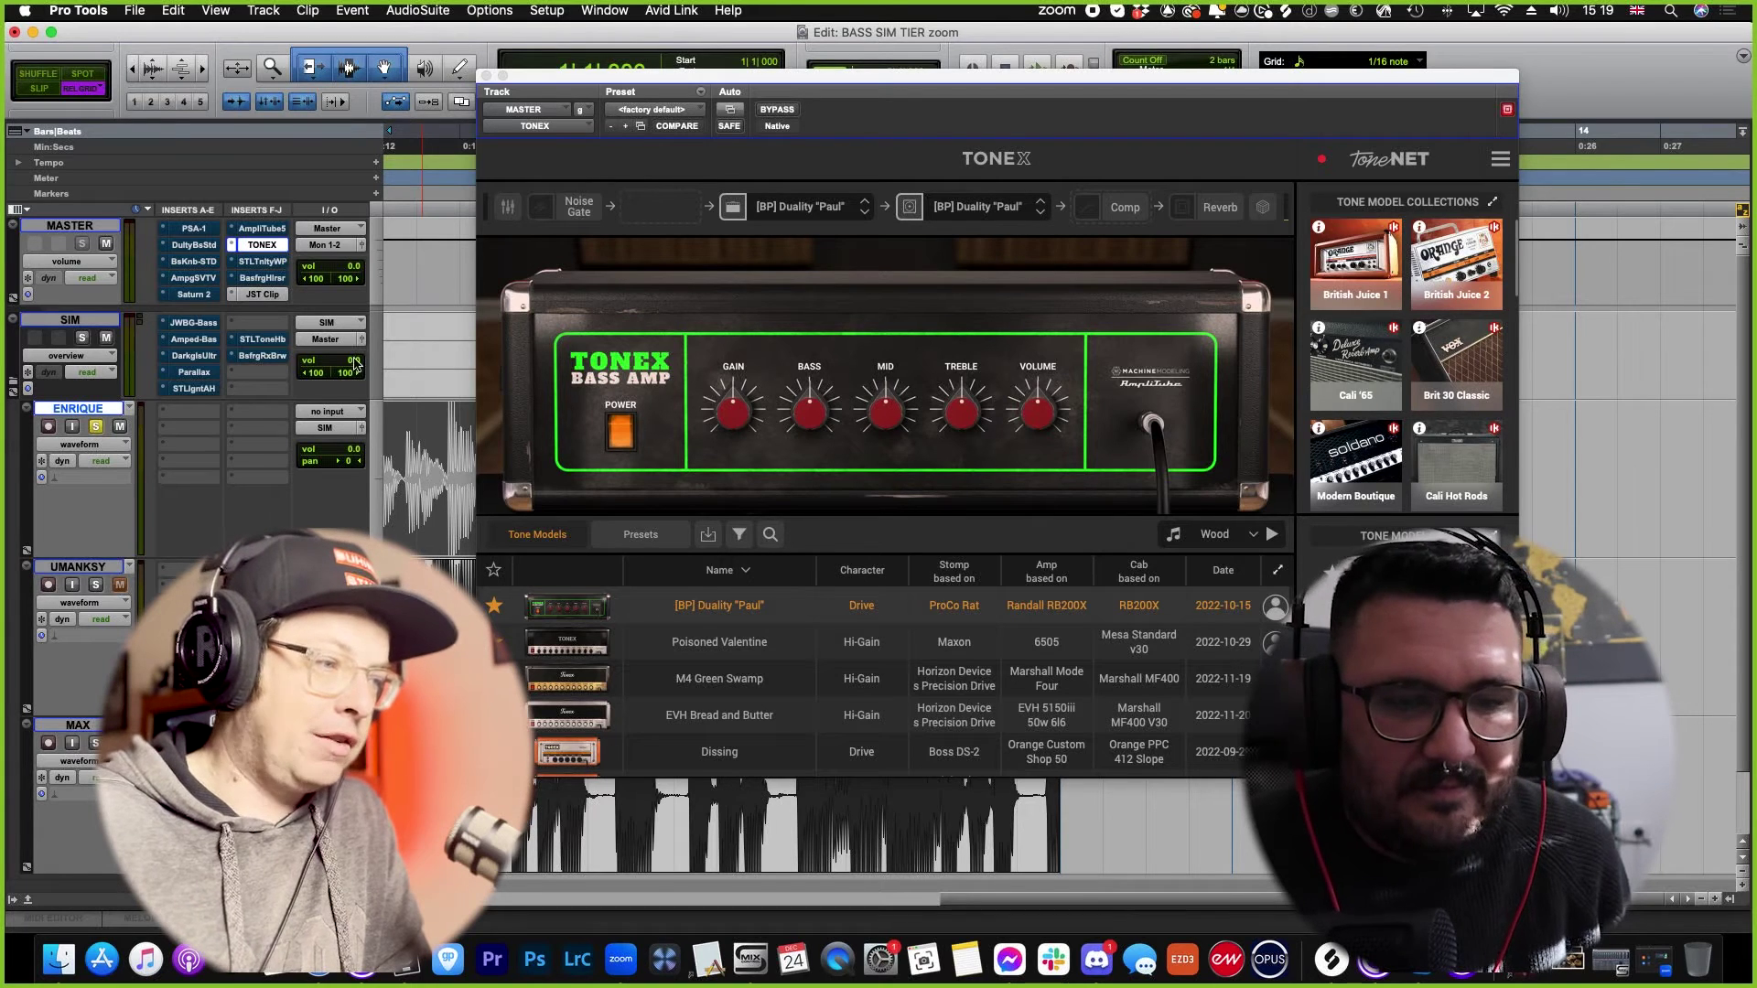
Step: Show the tone models of the GK Bass collection in TONEX
{"action": "scroll", "coordinate": [1353, 380], "scroll_direction": "down", "scroll_amount": 4}
{"action": "scroll", "coordinate": [1353, 380], "scroll_direction": "down", "scroll_amount": 6}
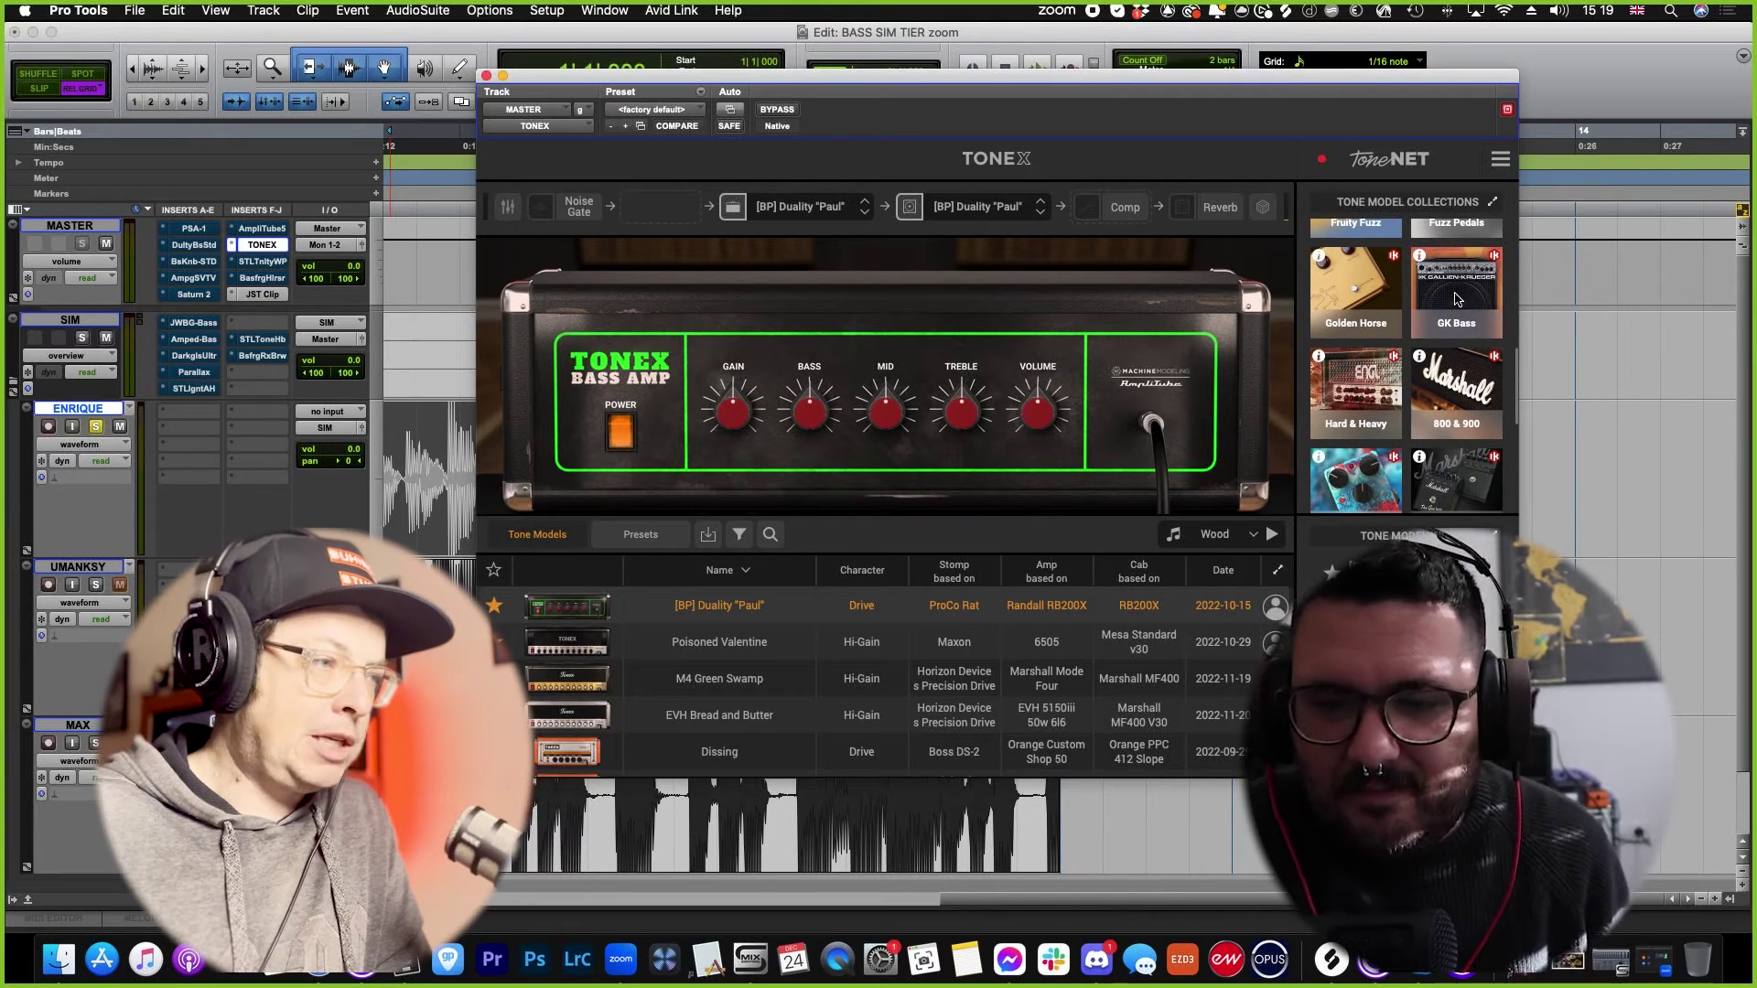
{"action": "left_click", "coordinate": [1460, 300]}
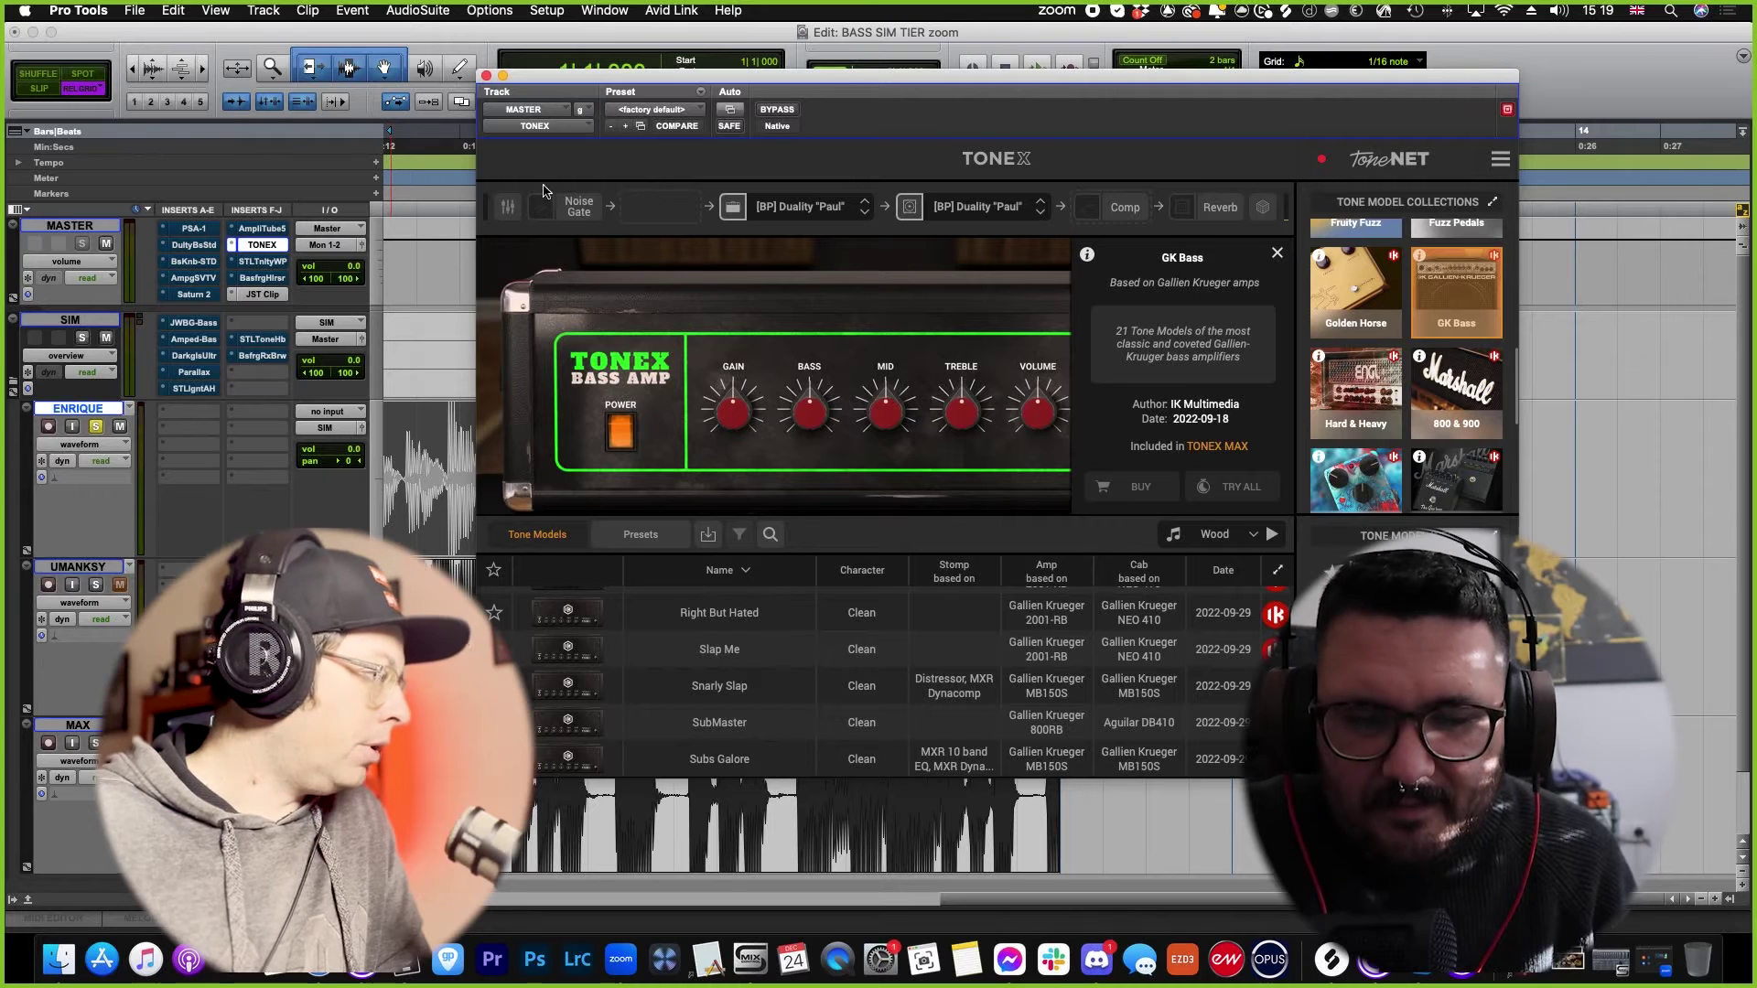
Step: Load the Me(n)tal Clarity tone model from the GK Bass collection and audition it on the bass DI track
{"action": "left_click", "coordinate": [445, 418]}
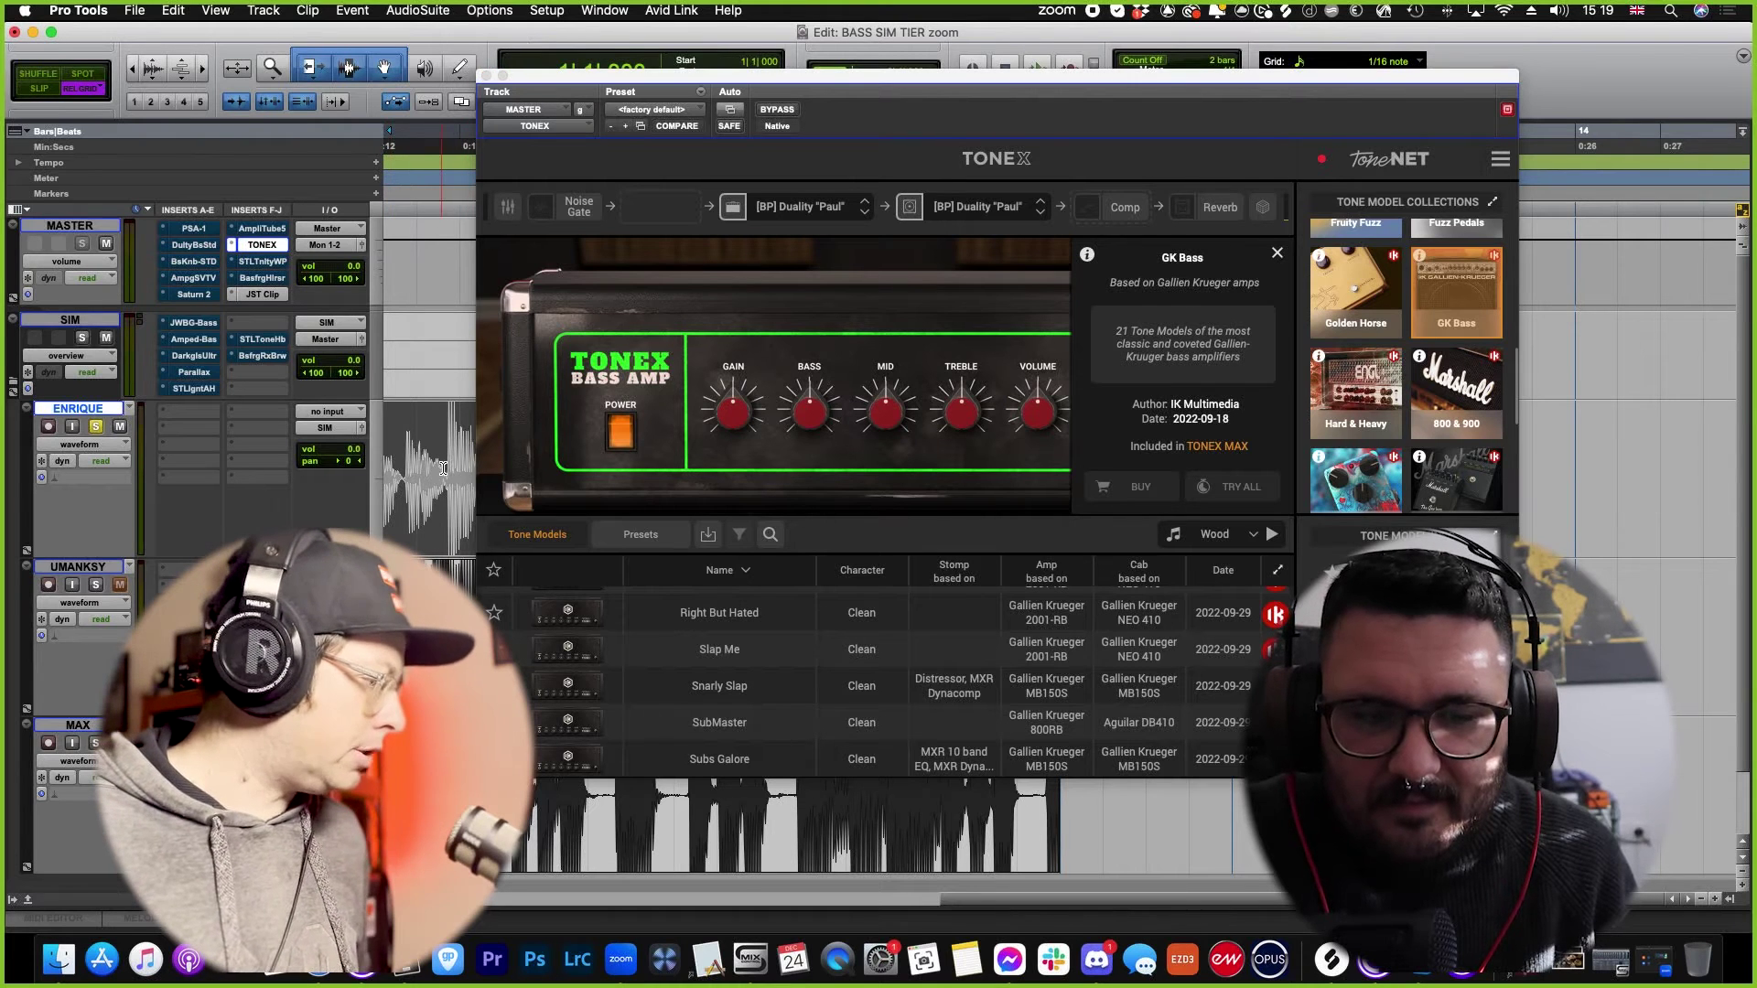
{"action": "scroll", "coordinate": [719, 678], "scroll_direction": "up", "scroll_amount": 5}
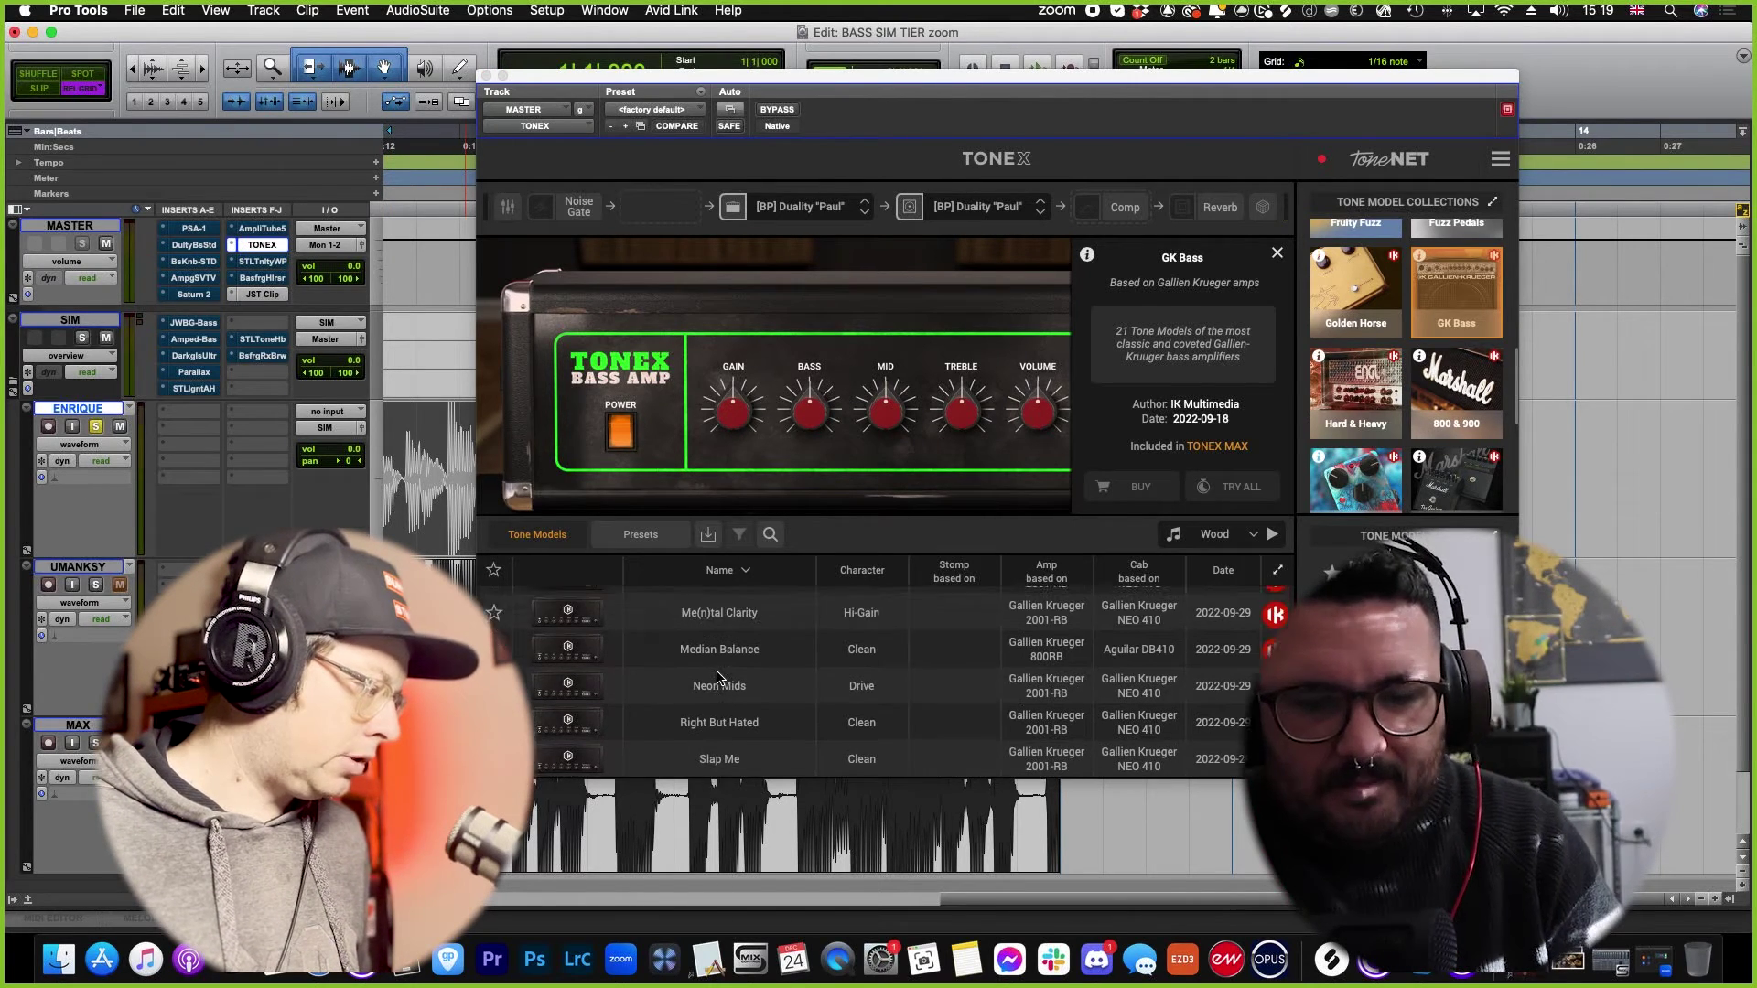
{"action": "left_click", "coordinate": [718, 671]}
{"action": "left_click", "coordinate": [719, 670]}
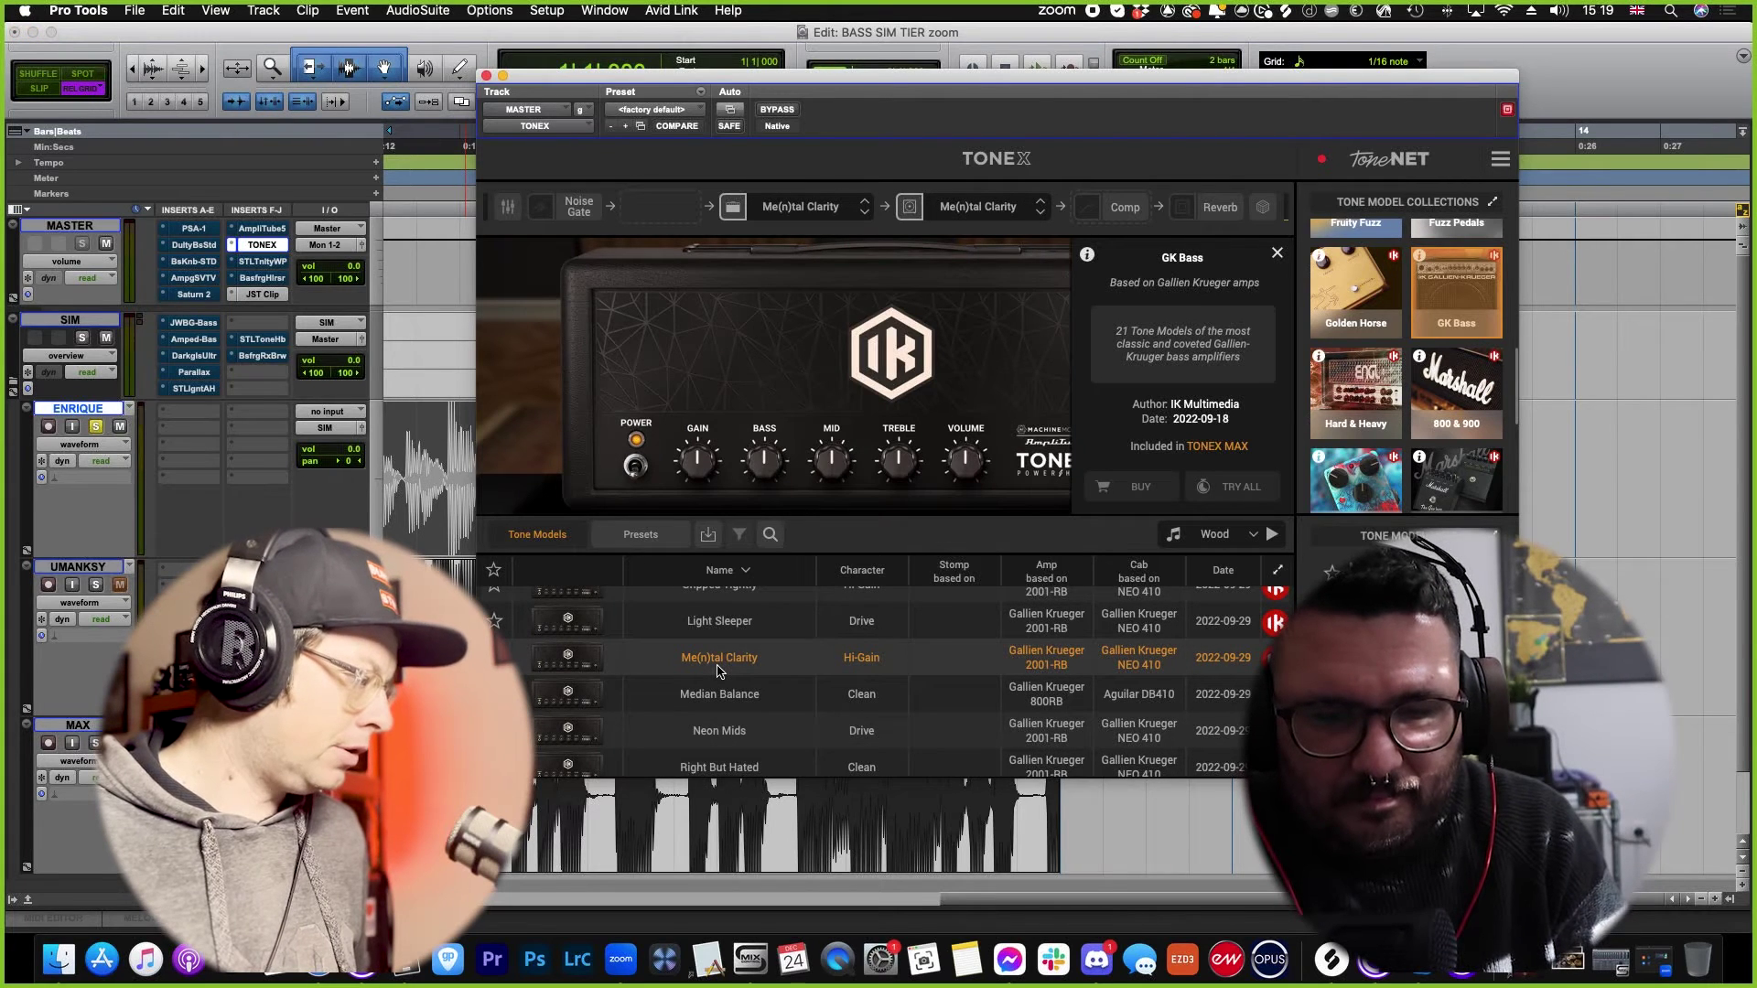
{"action": "scroll", "coordinate": [719, 671], "scroll_direction": "up", "scroll_amount": 2}
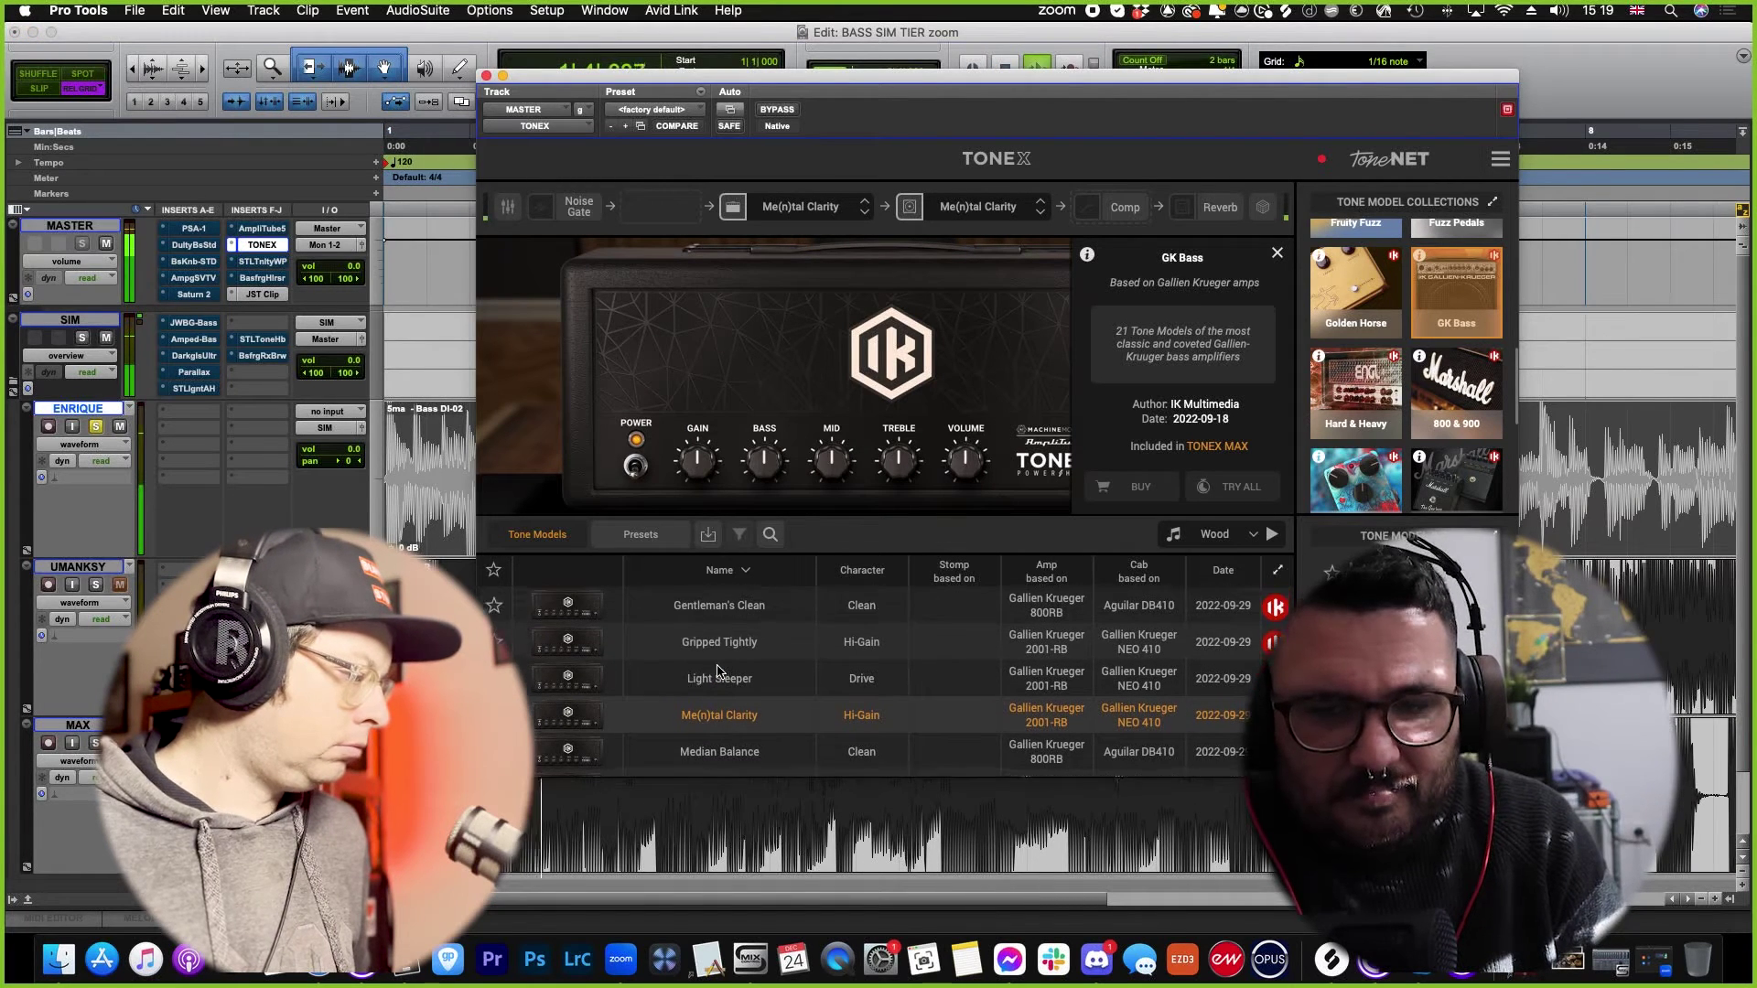
{"action": "scroll", "coordinate": [718, 671], "scroll_direction": "up", "scroll_amount": 1}
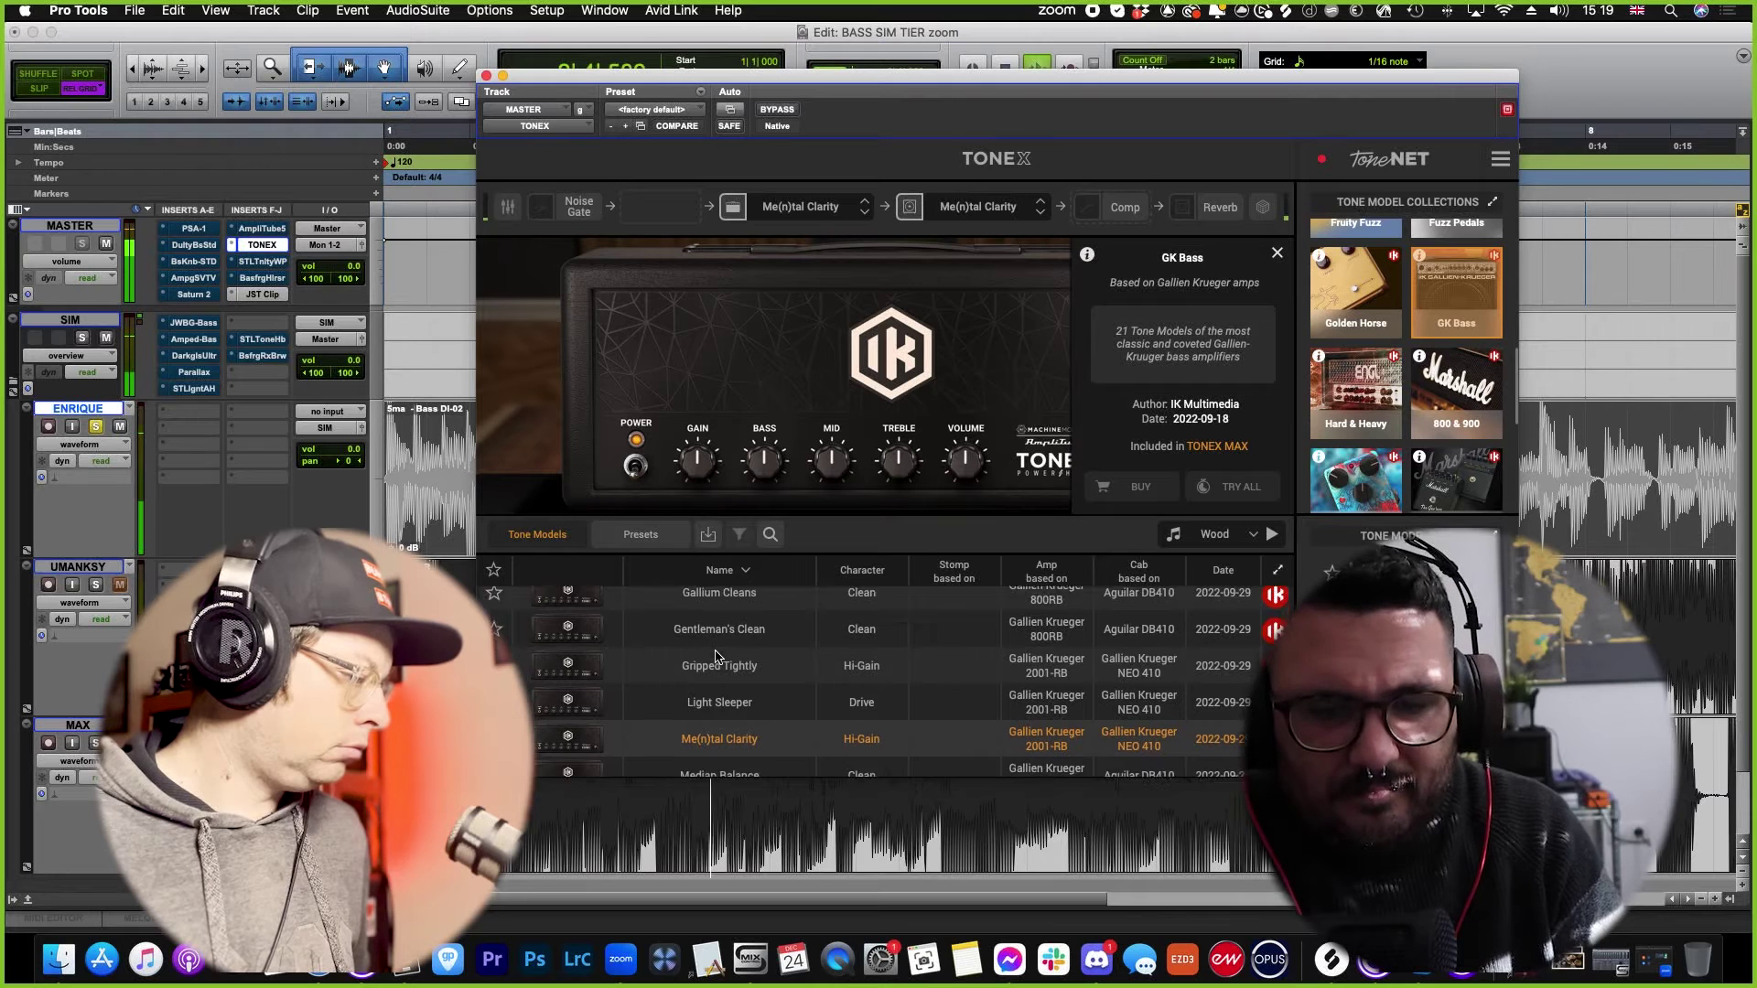
{"action": "scroll", "coordinate": [718, 656], "scroll_direction": "down", "scroll_amount": 2}
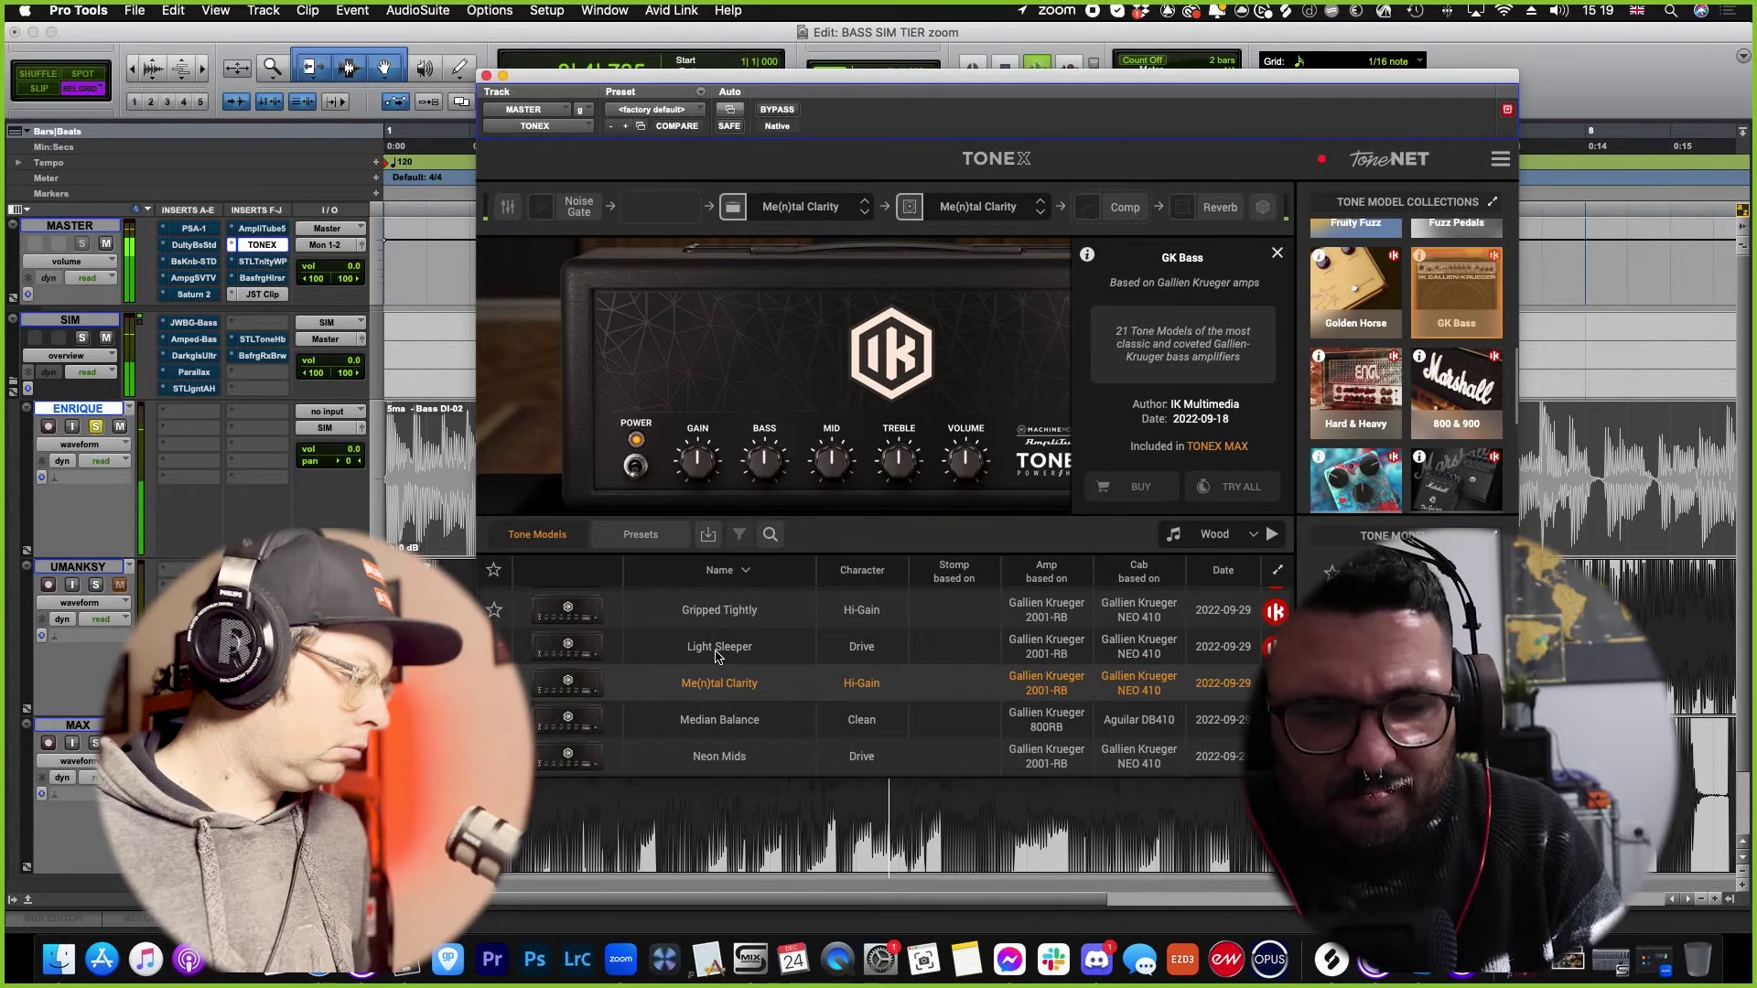
{"action": "scroll", "coordinate": [718, 656], "scroll_direction": "down", "scroll_amount": 1}
Step: Audition the Median Balance, Neon Mids and Slap Me tone models on the playing bass DI
{"action": "left_click", "coordinate": [712, 681]}
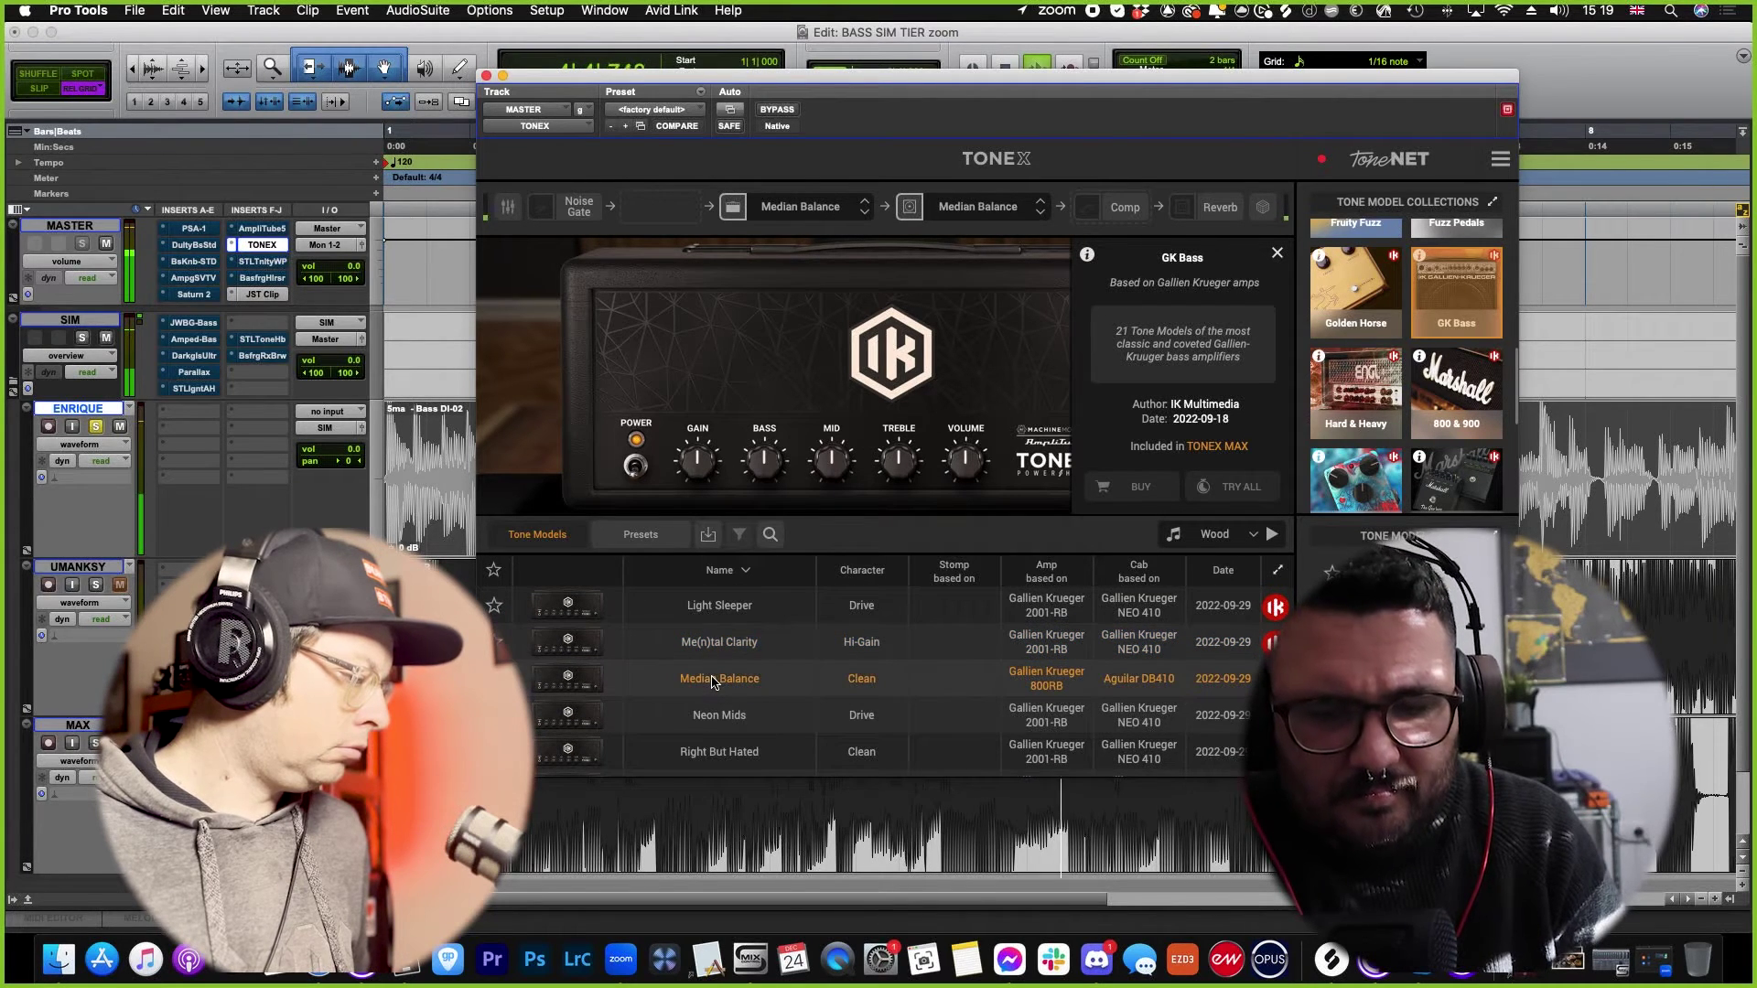
{"action": "left_click", "coordinate": [718, 715]}
{"action": "scroll", "coordinate": [718, 723], "scroll_direction": "down", "scroll_amount": 2}
{"action": "left_click", "coordinate": [716, 725]}
Step: Audition the Gentleman's Clean, Fuzz Cloud and Contour Culture tone models, and stop playback
{"action": "scroll", "coordinate": [721, 686], "scroll_direction": "up", "scroll_amount": 5}
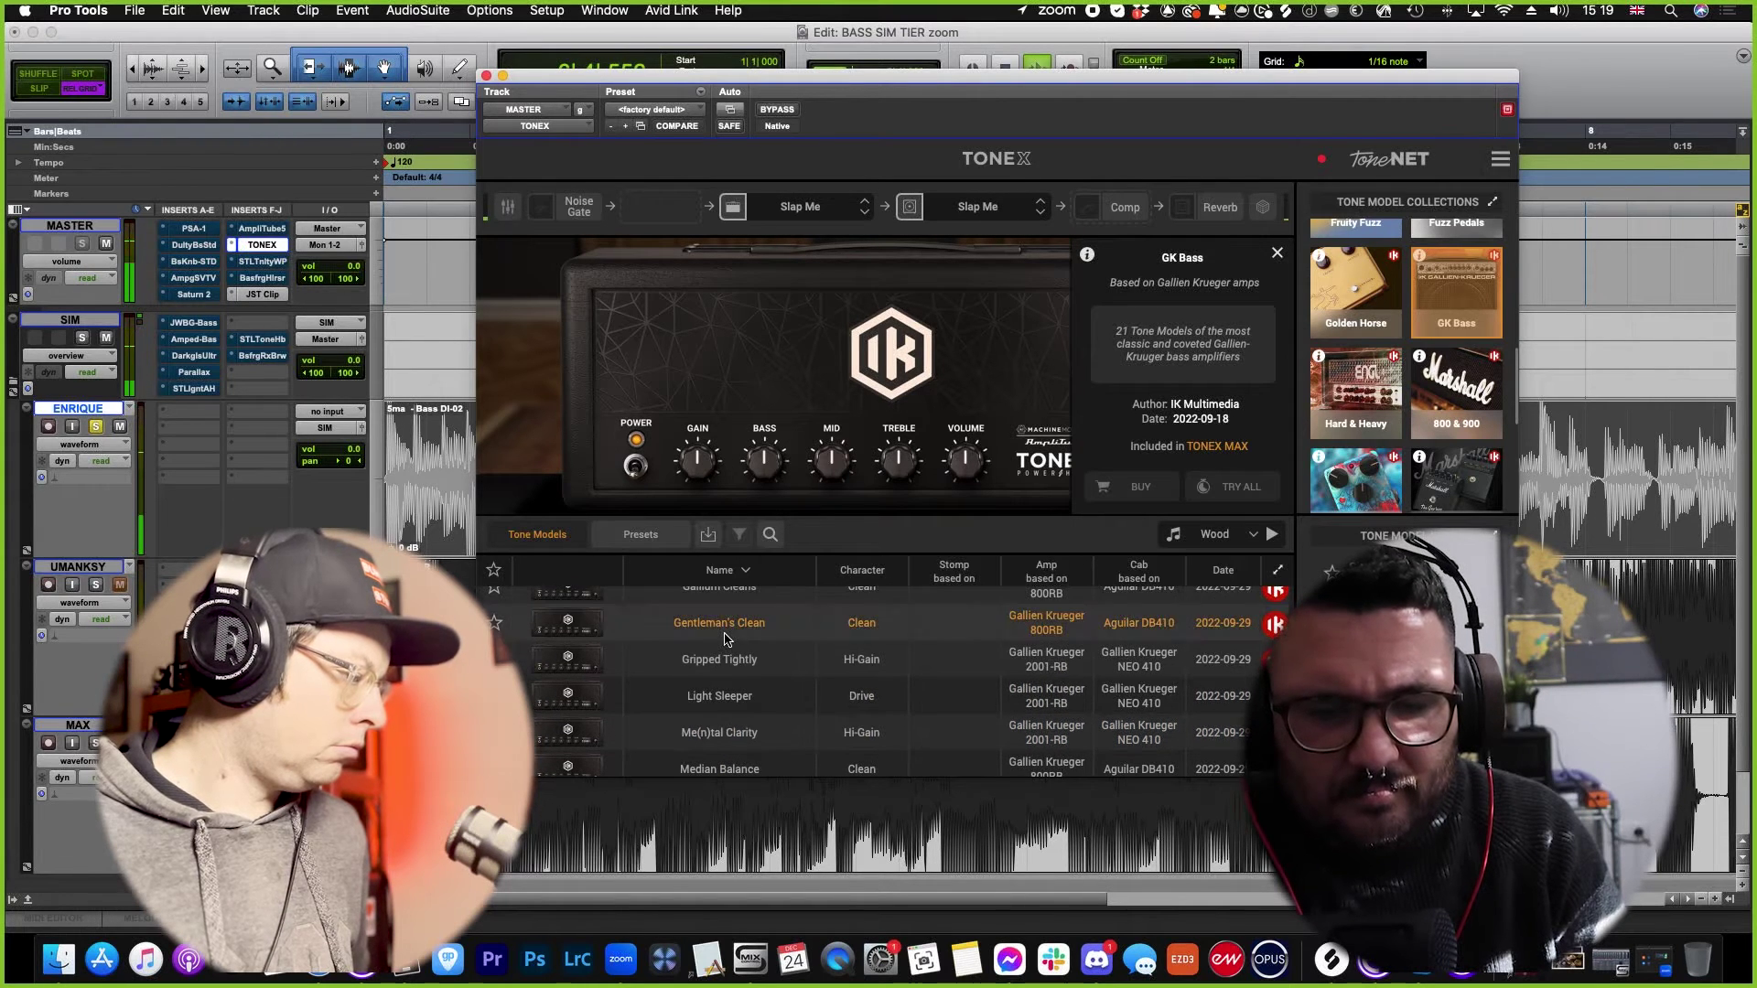
{"action": "scroll", "coordinate": [724, 638], "scroll_direction": "up", "scroll_amount": 2}
{"action": "left_click", "coordinate": [724, 638]}
{"action": "scroll", "coordinate": [724, 638], "scroll_direction": "up", "scroll_amount": 1}
{"action": "left_click", "coordinate": [723, 637]}
{"action": "scroll", "coordinate": [721, 633], "scroll_direction": "up", "scroll_amount": 3}
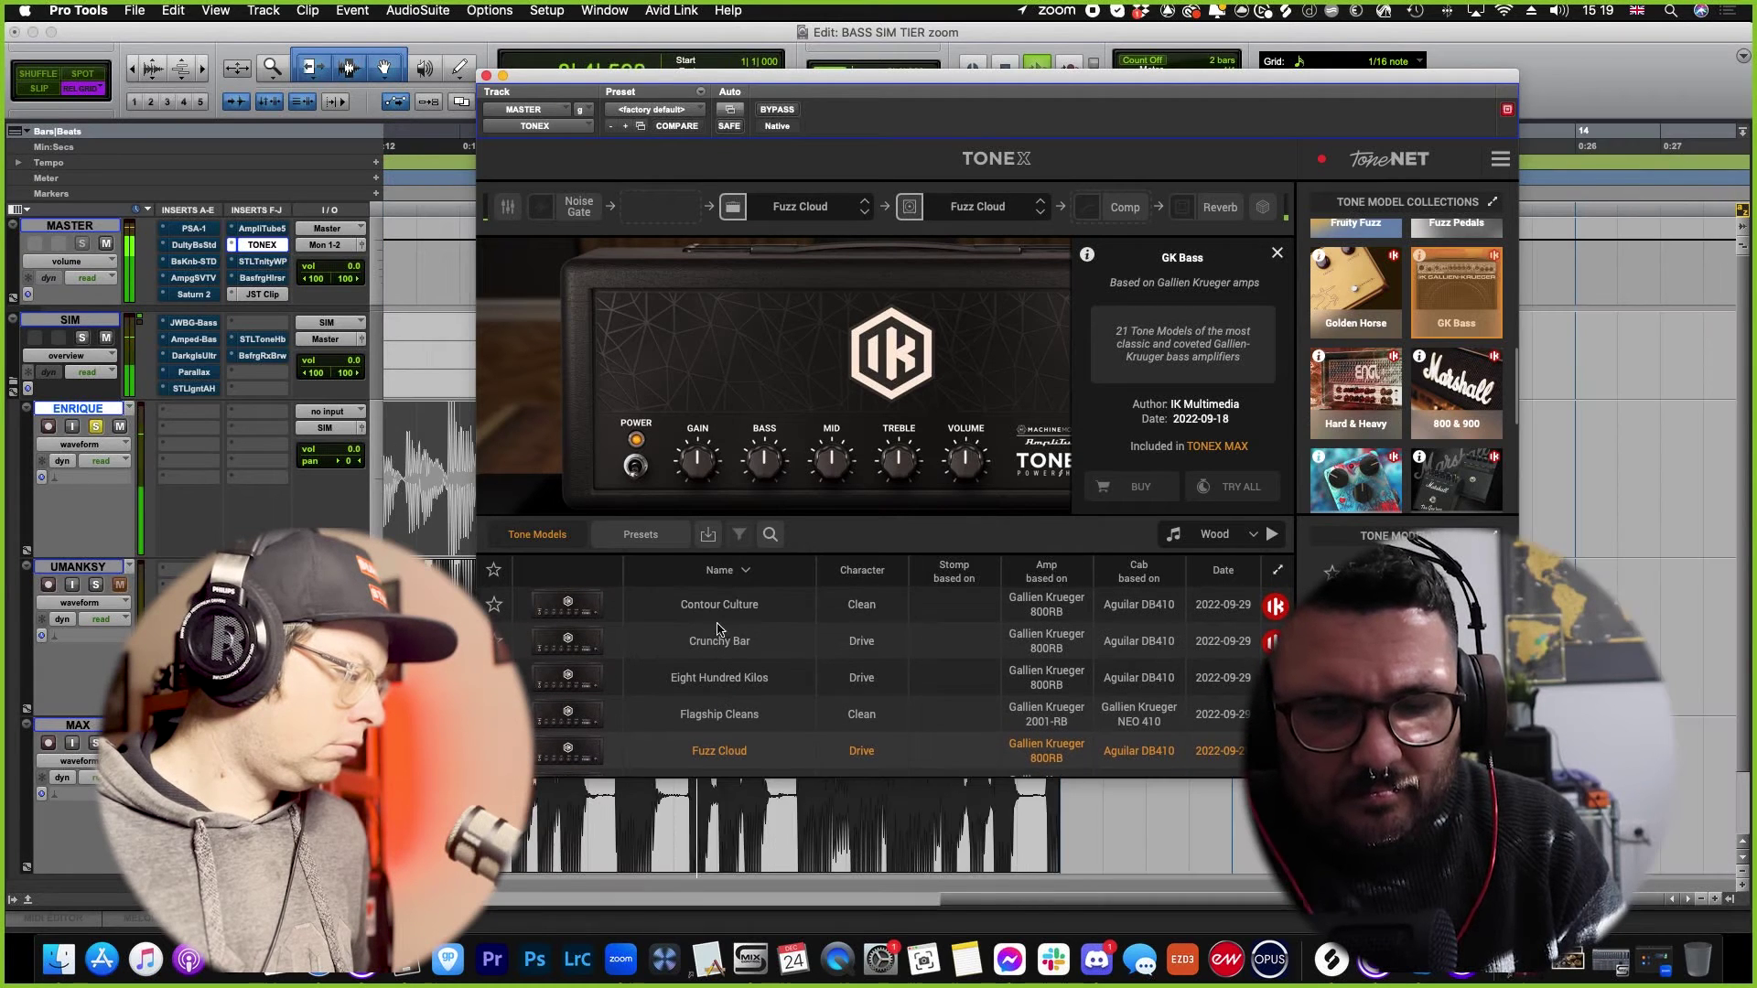
{"action": "left_click", "coordinate": [719, 611]}
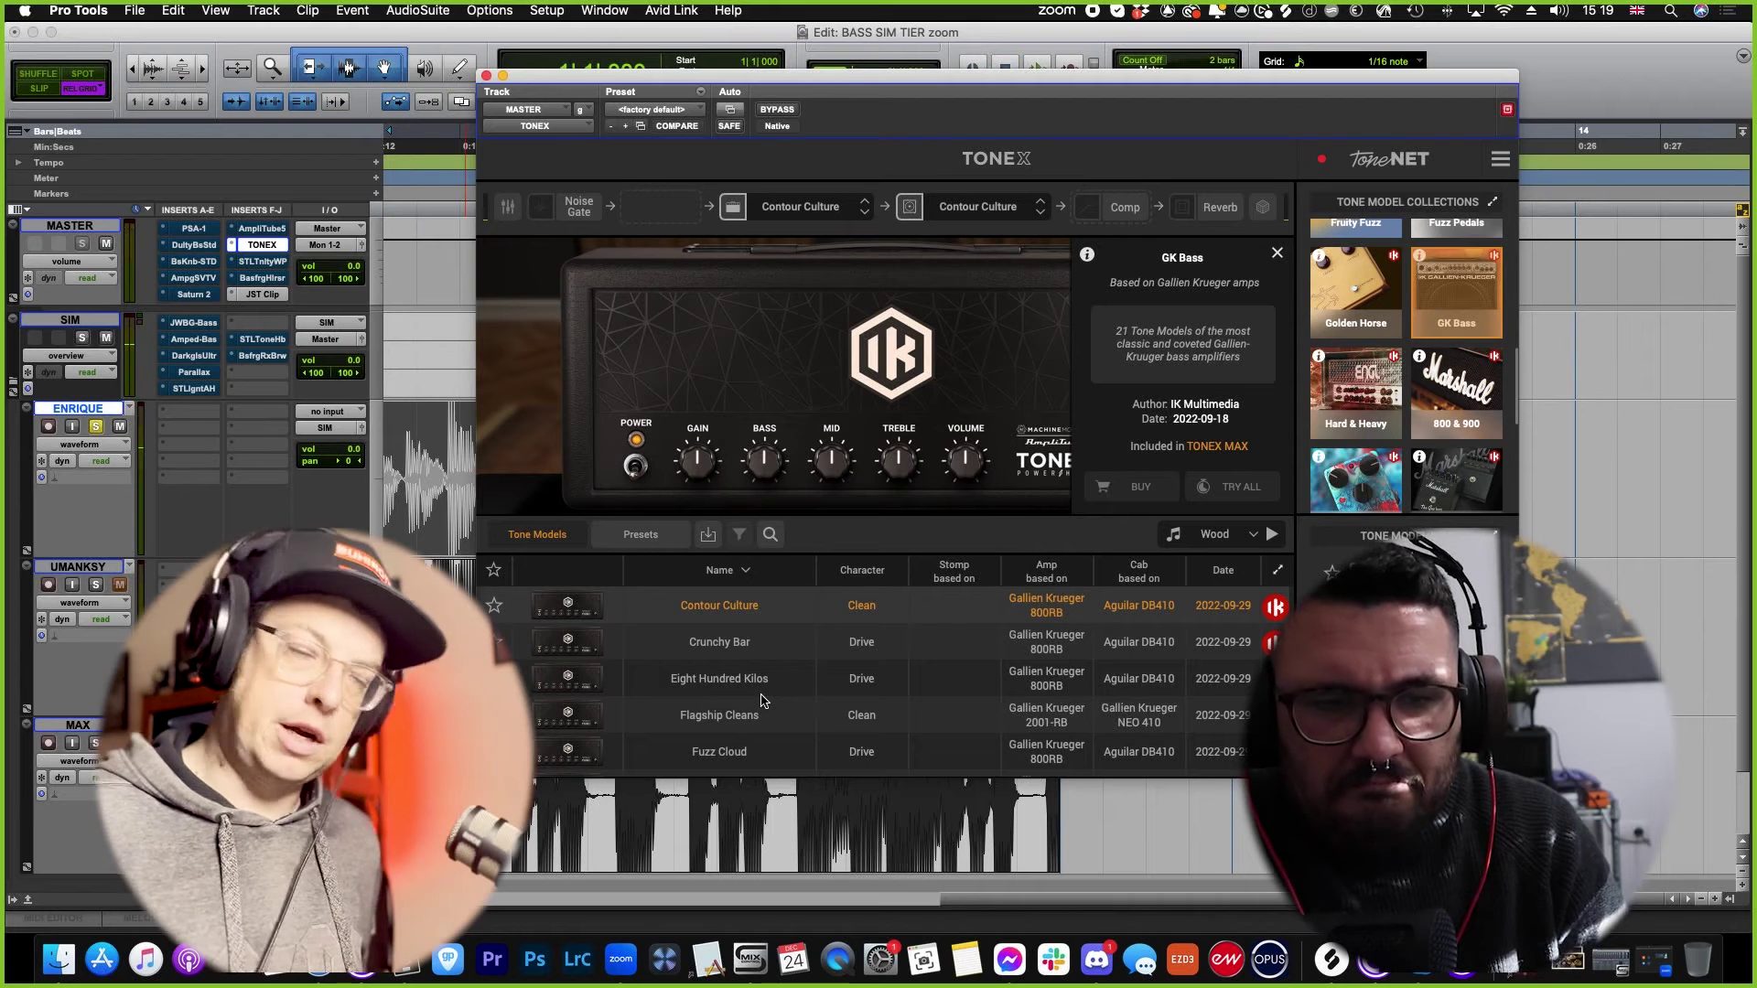
Step: Close TONEX and open Bassforge Hellraiser from the MASTER track's inserts to view its pedal and amp stages
{"action": "scroll", "coordinate": [760, 701], "scroll_direction": "down", "scroll_amount": 5}
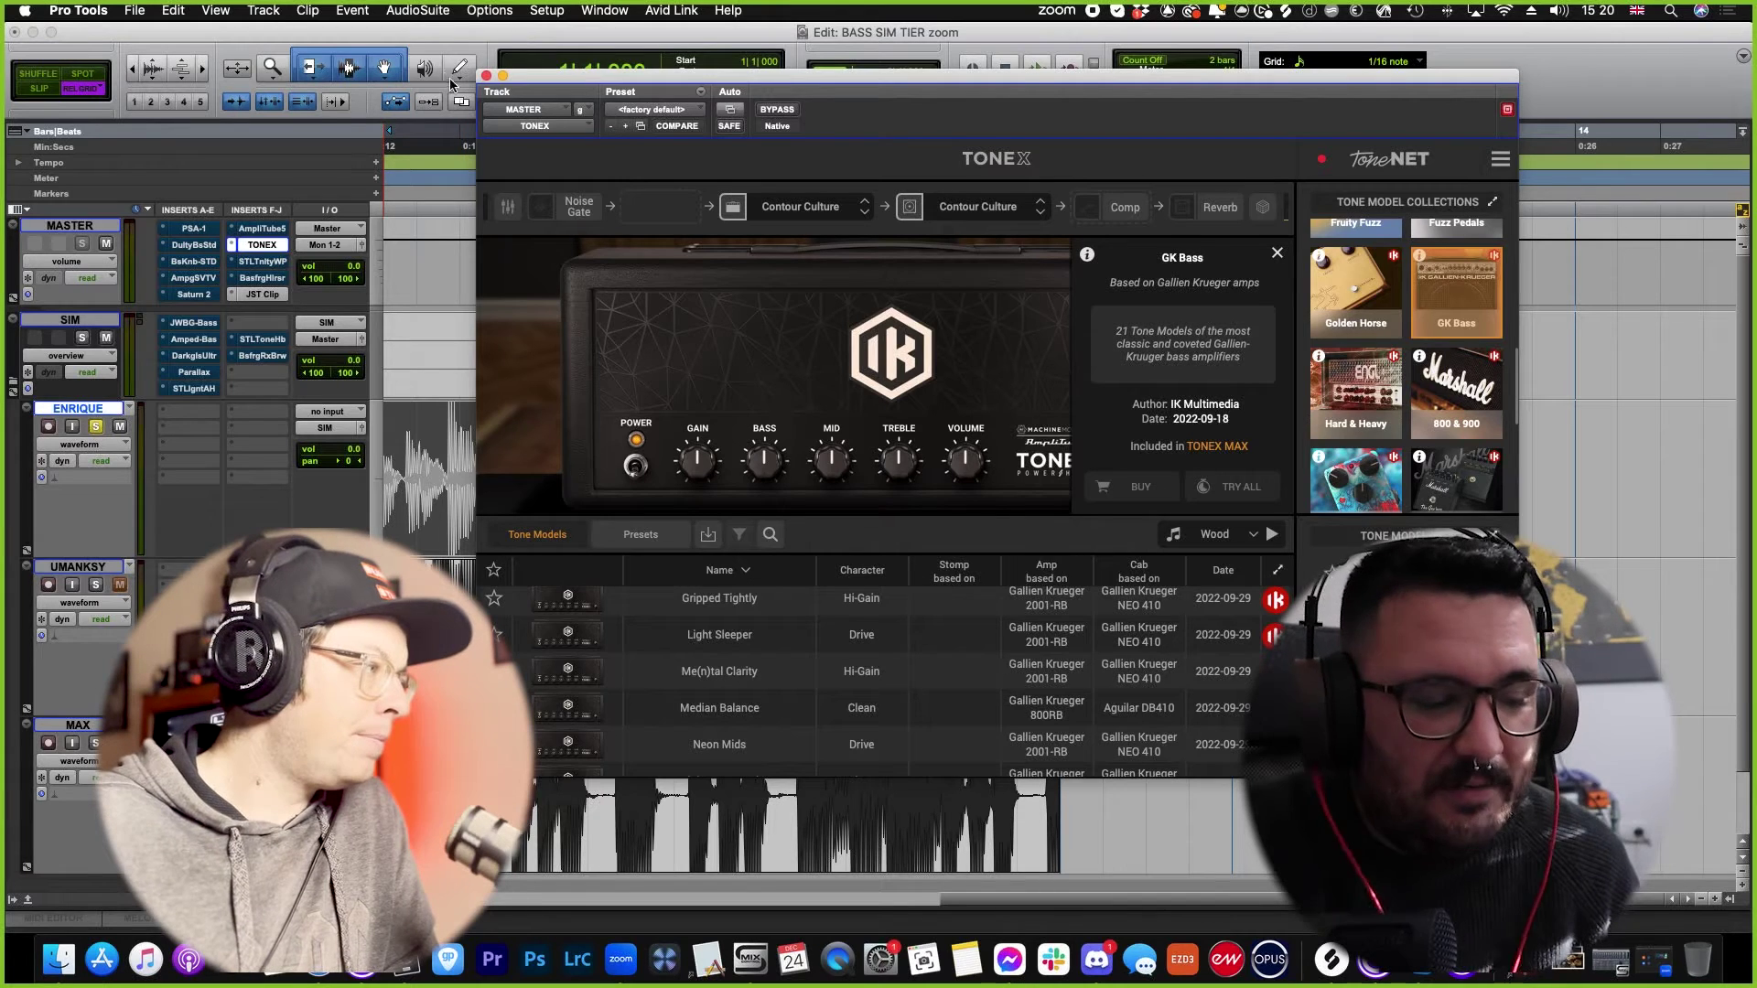
{"action": "left_click", "coordinate": [486, 76]}
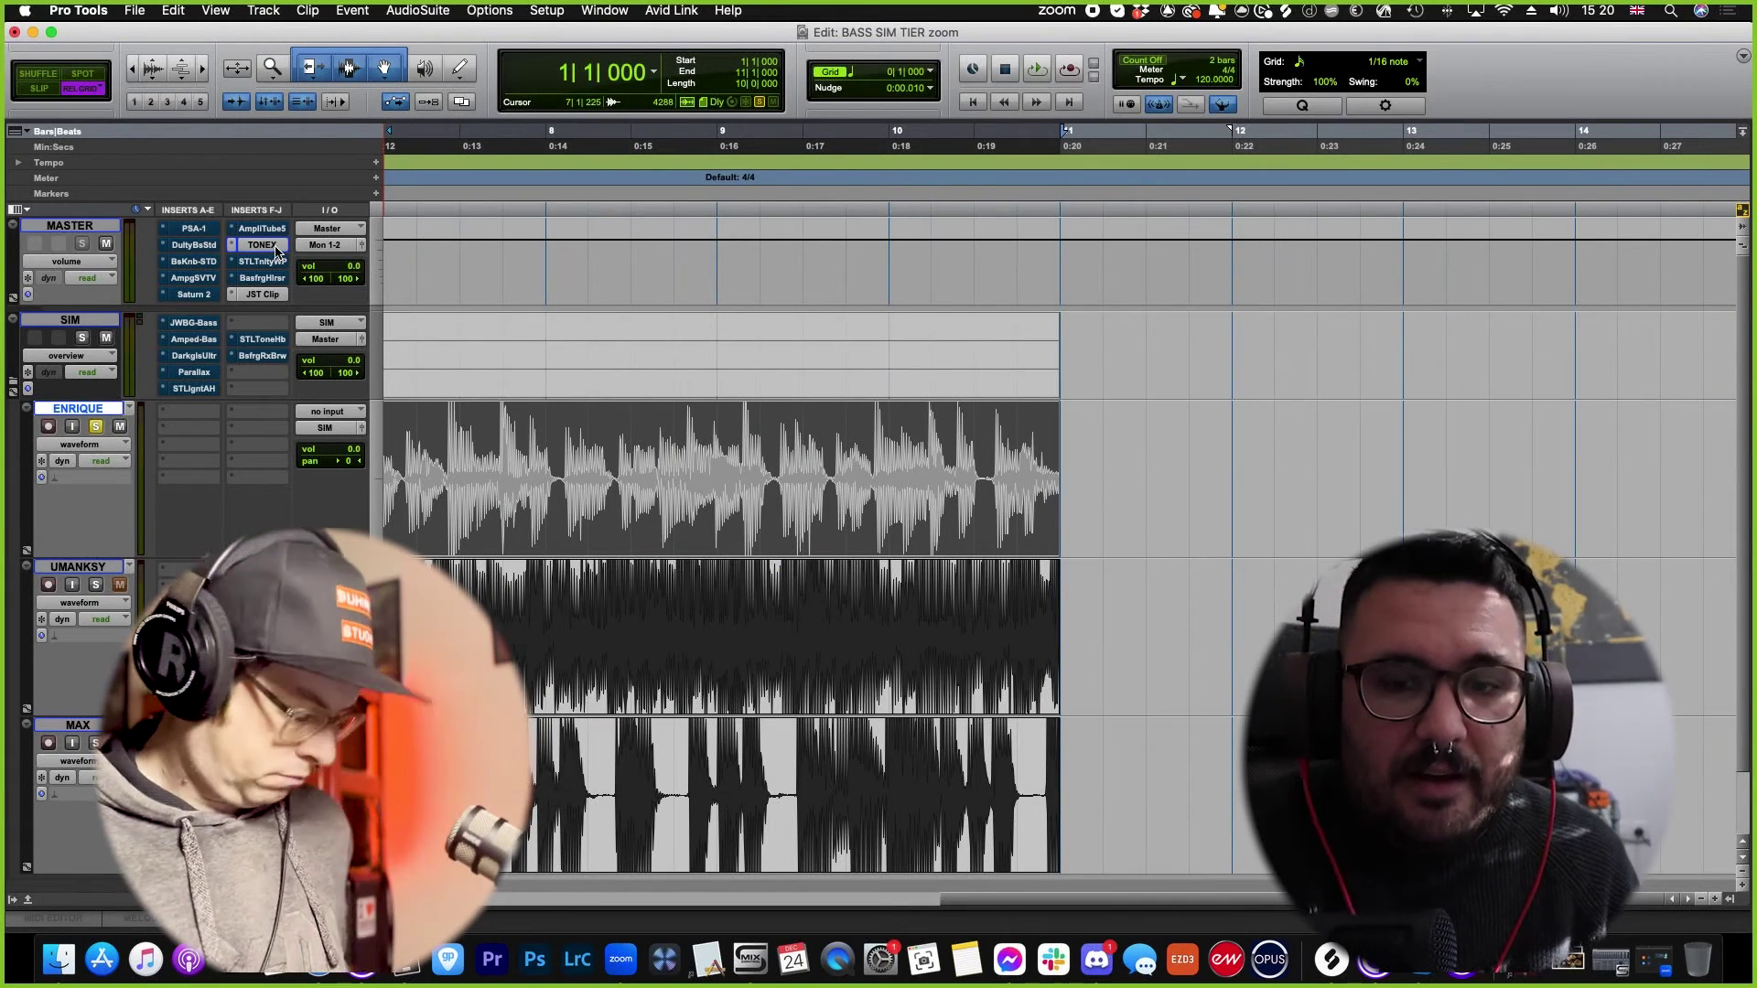
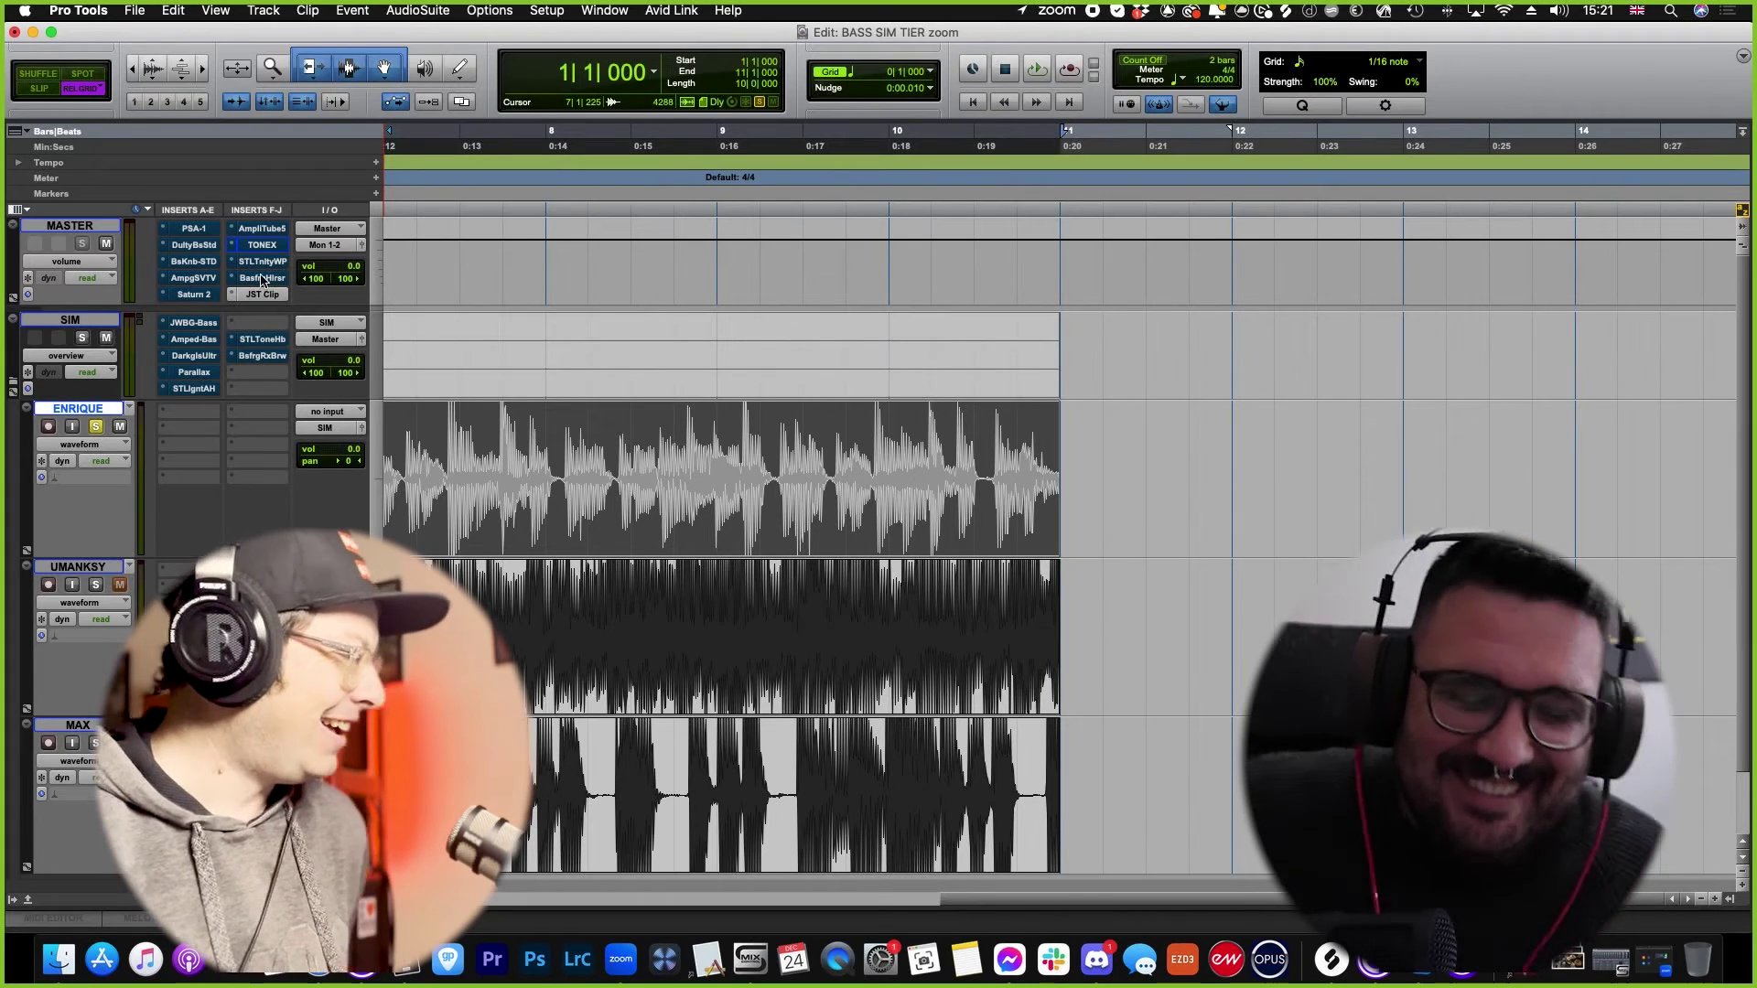
{"action": "left_click", "coordinate": [261, 278]}
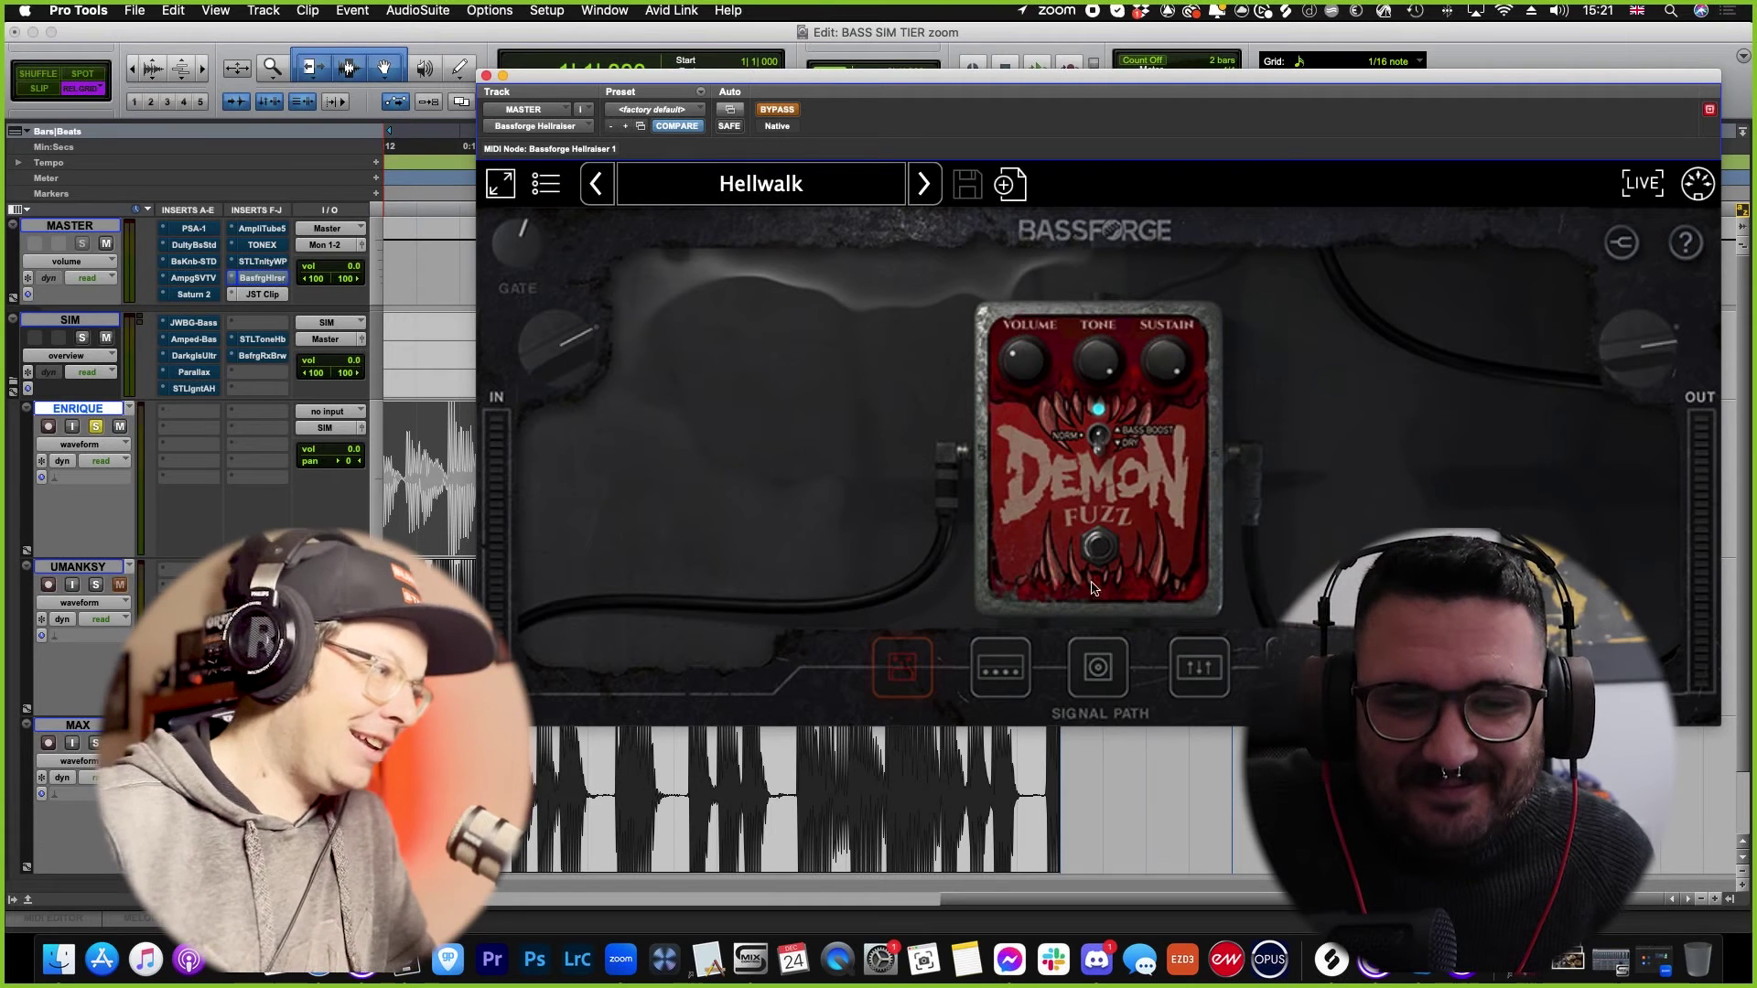
{"action": "left_click", "coordinate": [998, 677]}
{"action": "left_click", "coordinate": [919, 685]}
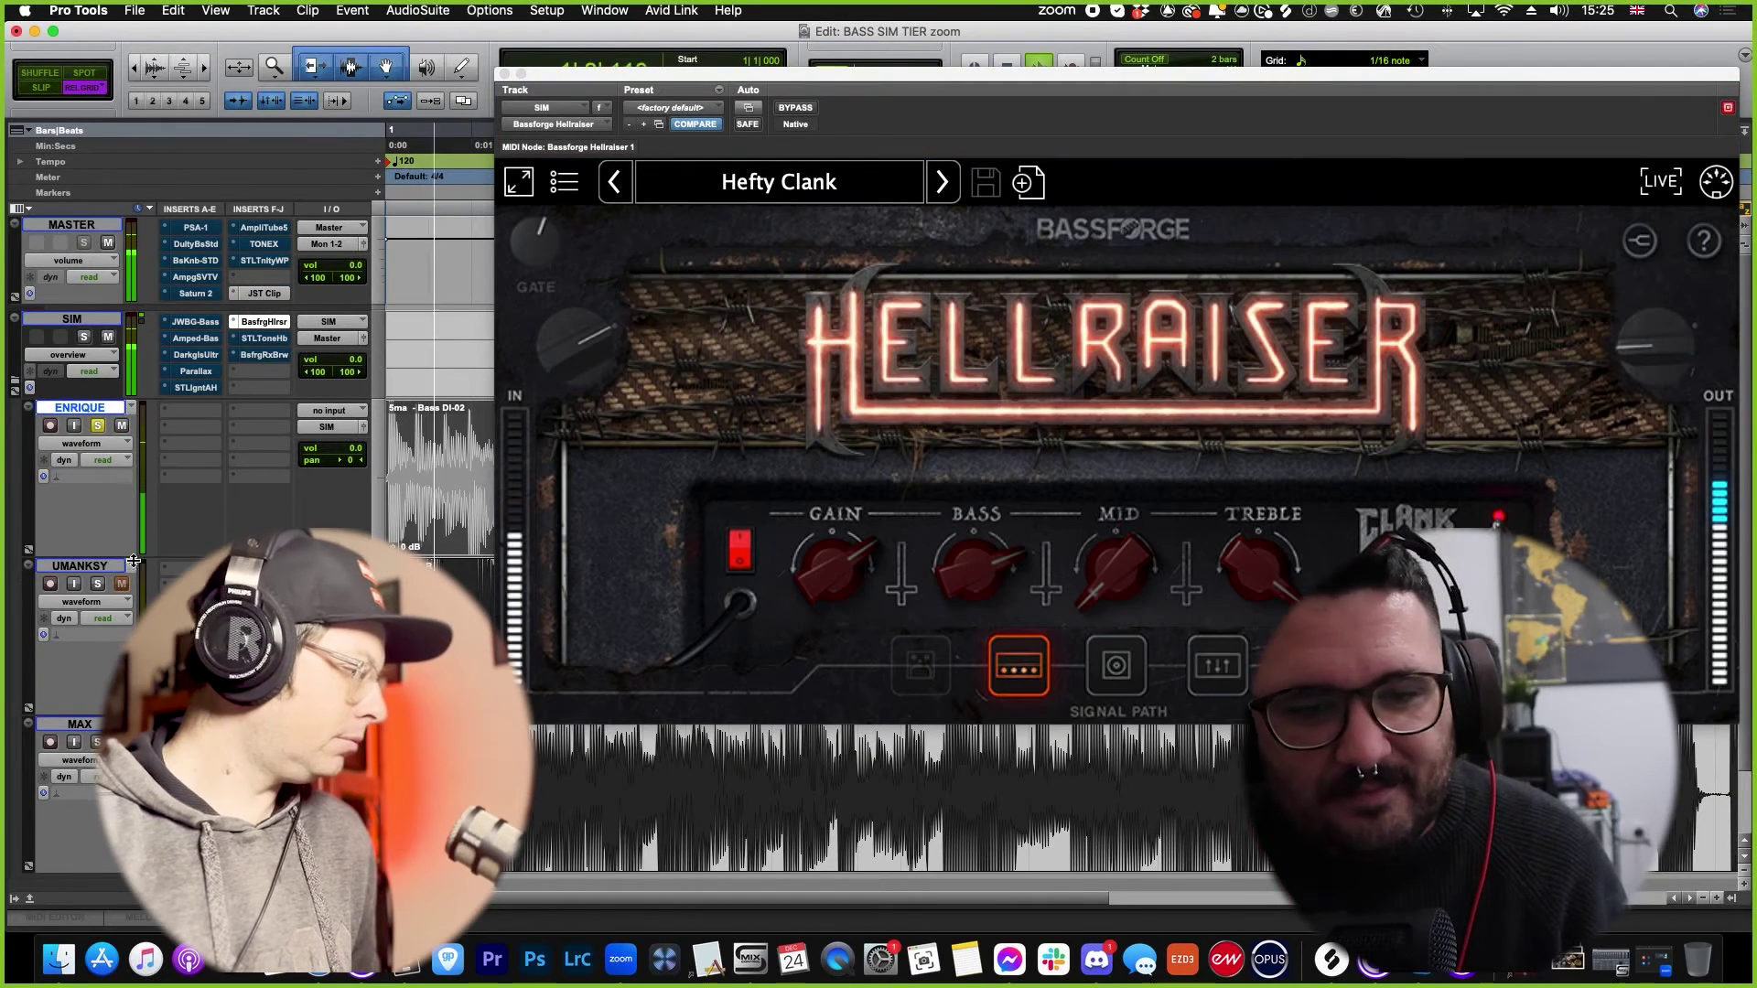
Step: Audition Hellraiser's Hefty Clank preset on the second and third bass DI tracks by soloing each in turn, and stop playback
{"action": "left_click", "coordinate": [99, 584], "text": "super"}
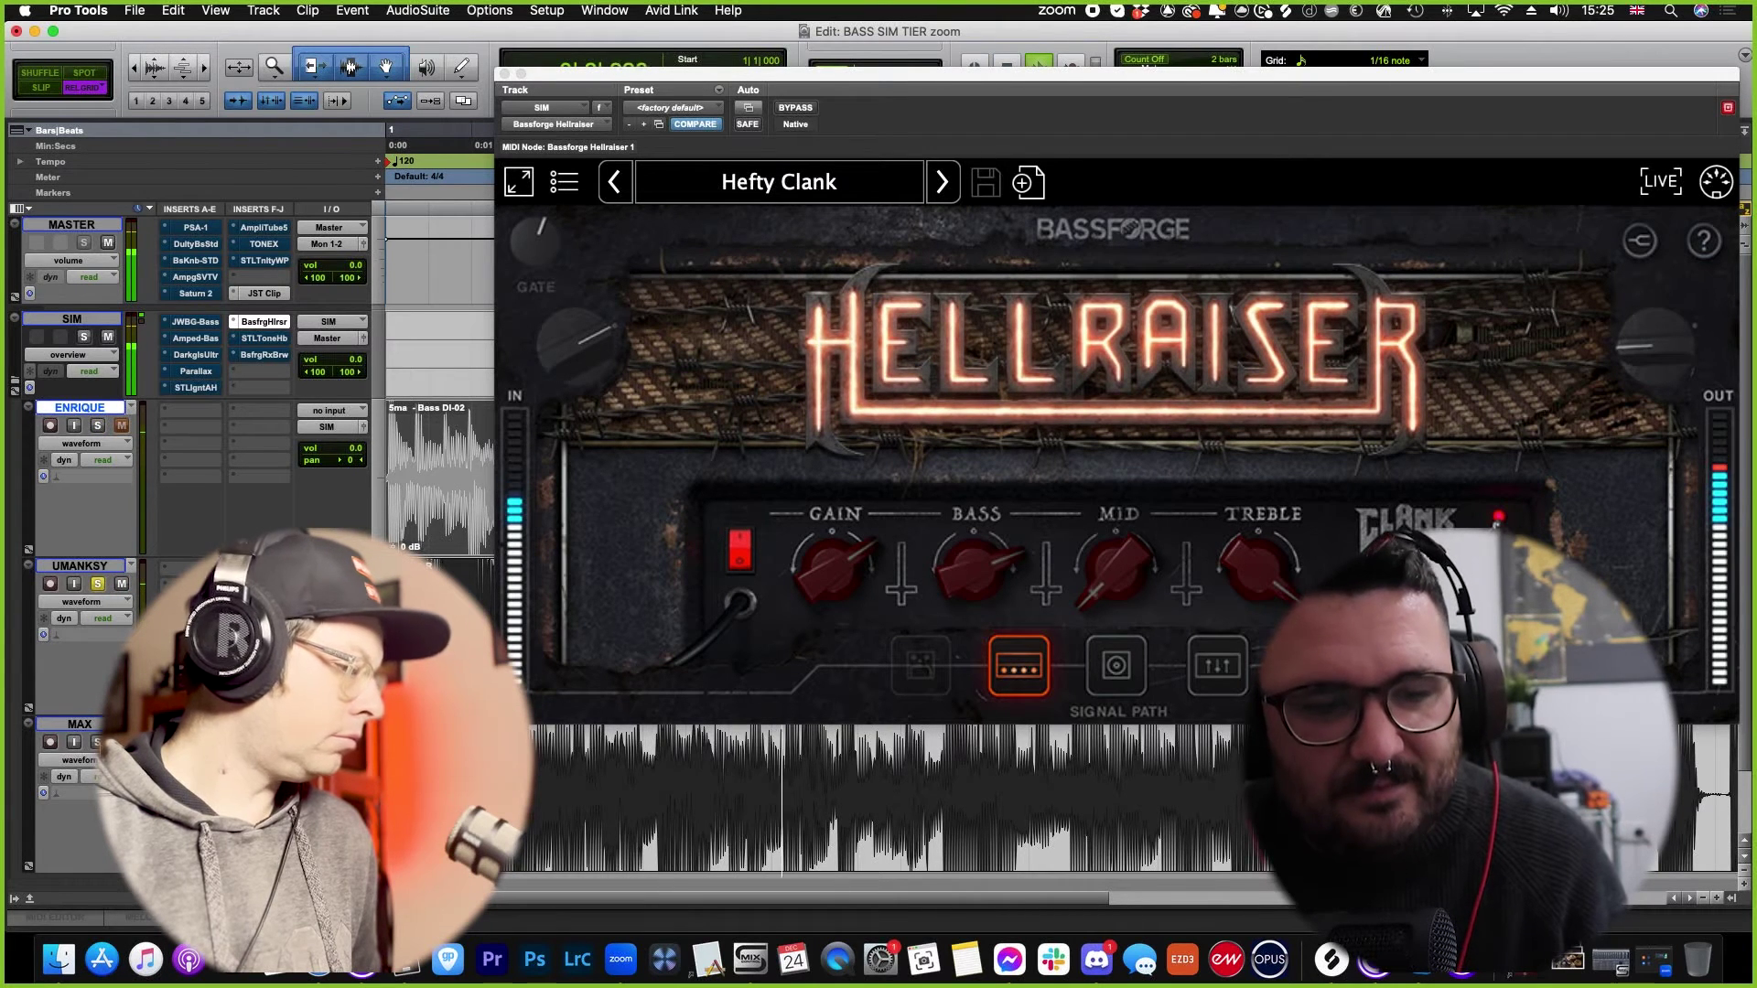
{"action": "left_click", "coordinate": [97, 742], "text": "super"}
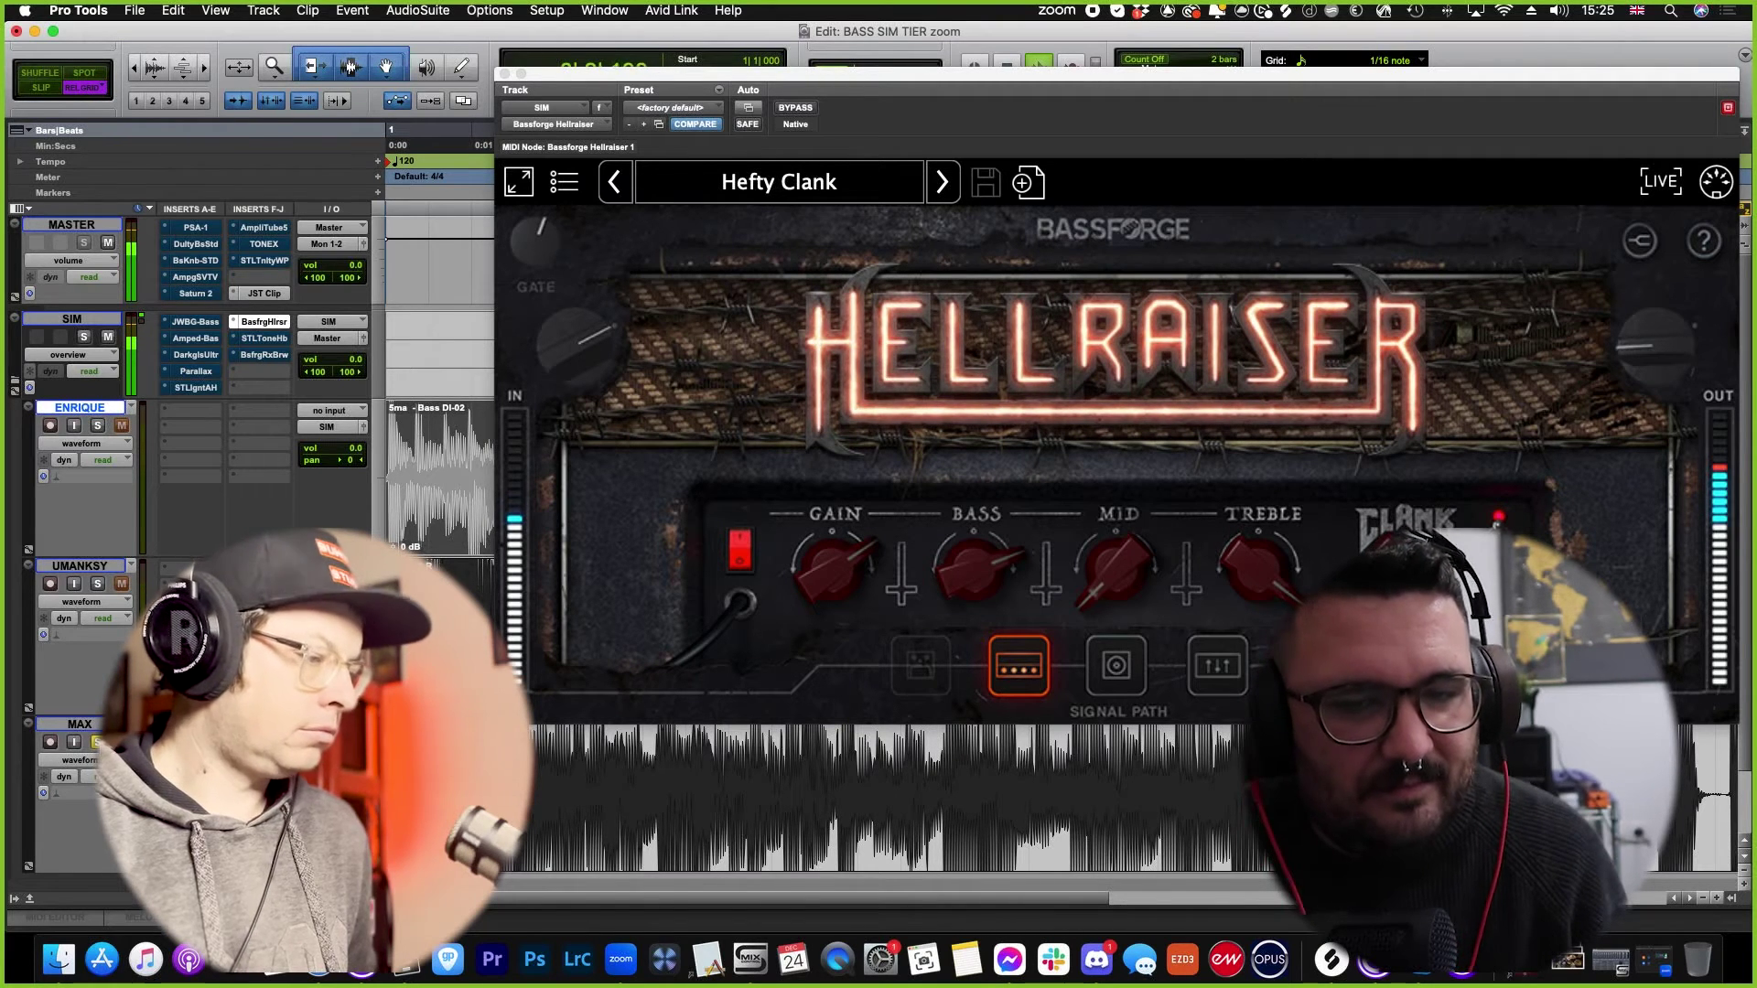
{"action": "key", "text": "space"}
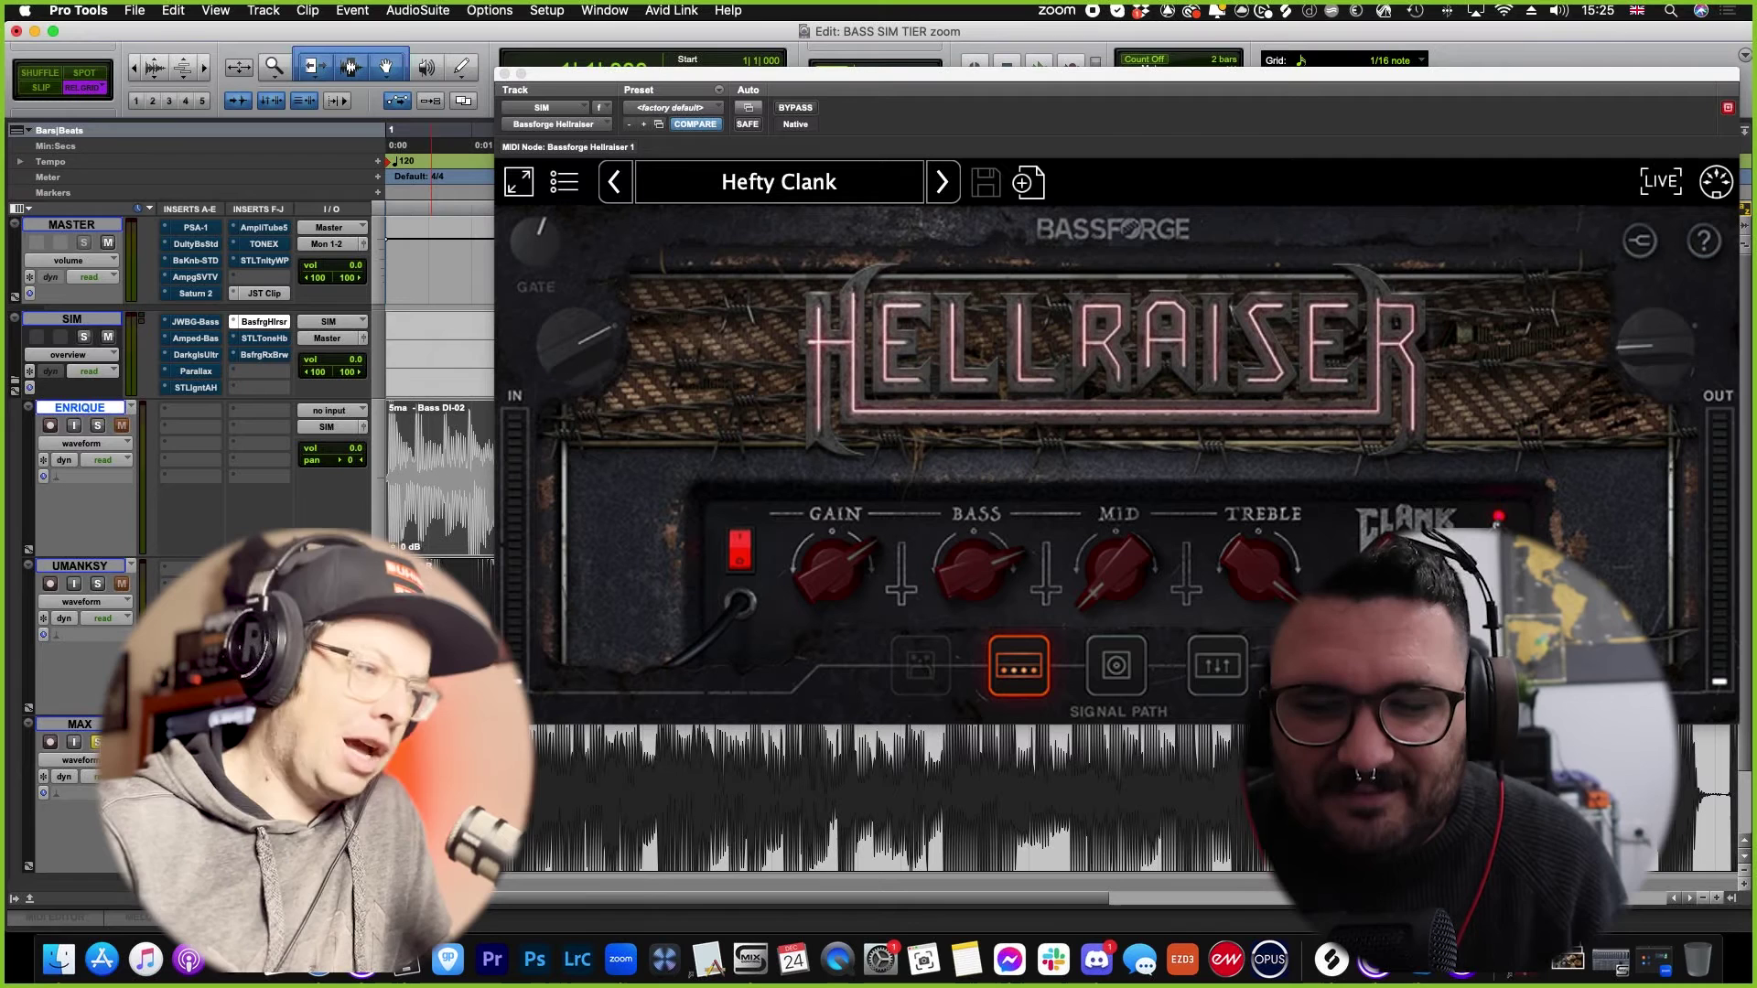
Step: Examine Hellraiser's signal path stages, including the cabinet choices, the EQ and the two-bank compressor with its crossover
{"action": "left_click", "coordinate": [1402, 567]}
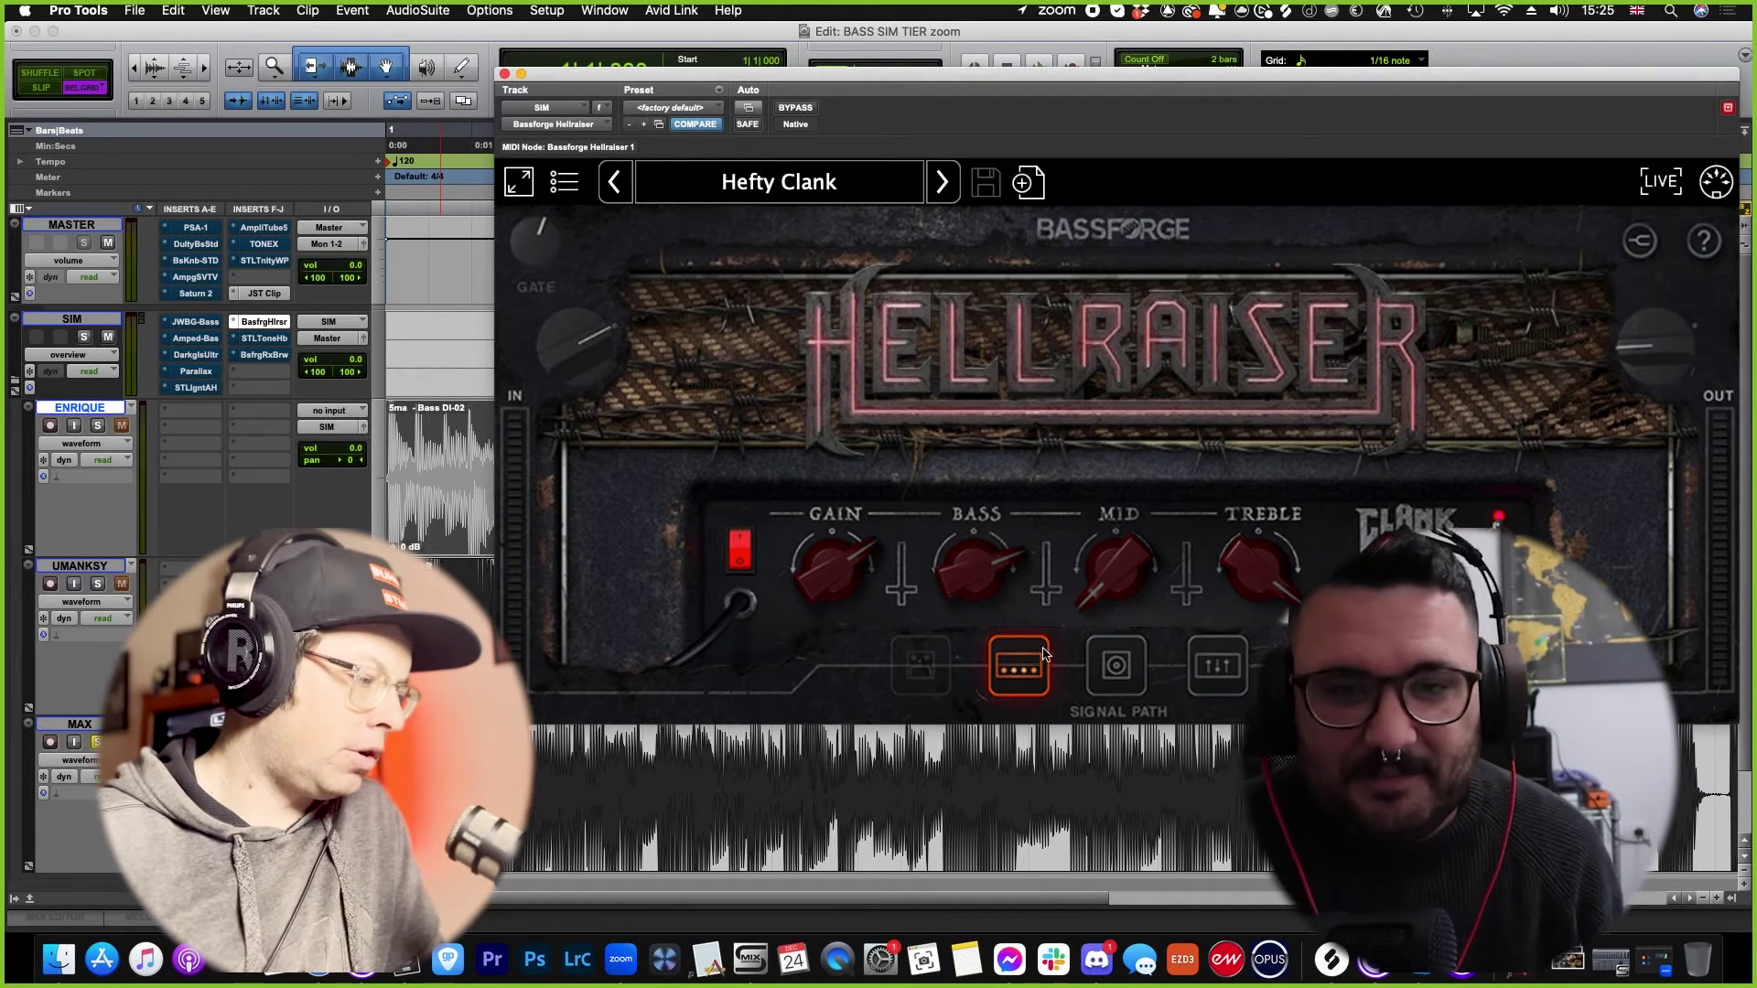
{"action": "left_click", "coordinate": [944, 665]}
{"action": "left_click", "coordinate": [1116, 666]}
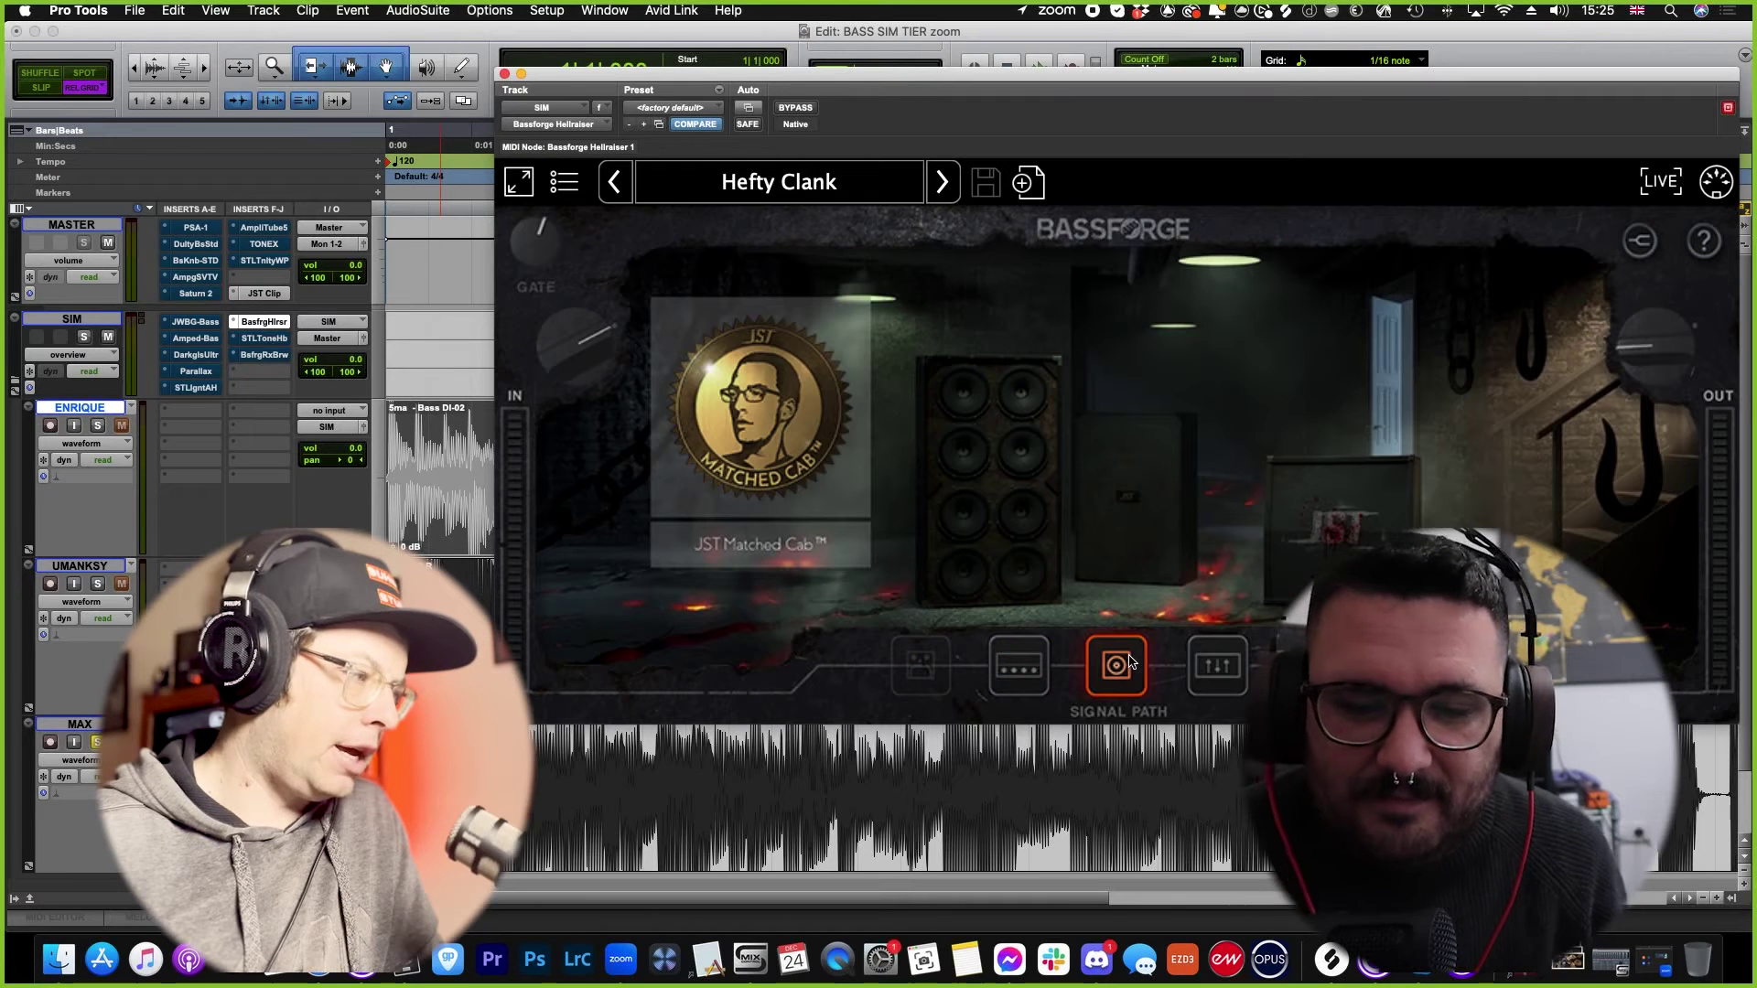
{"action": "left_click", "coordinate": [774, 552]}
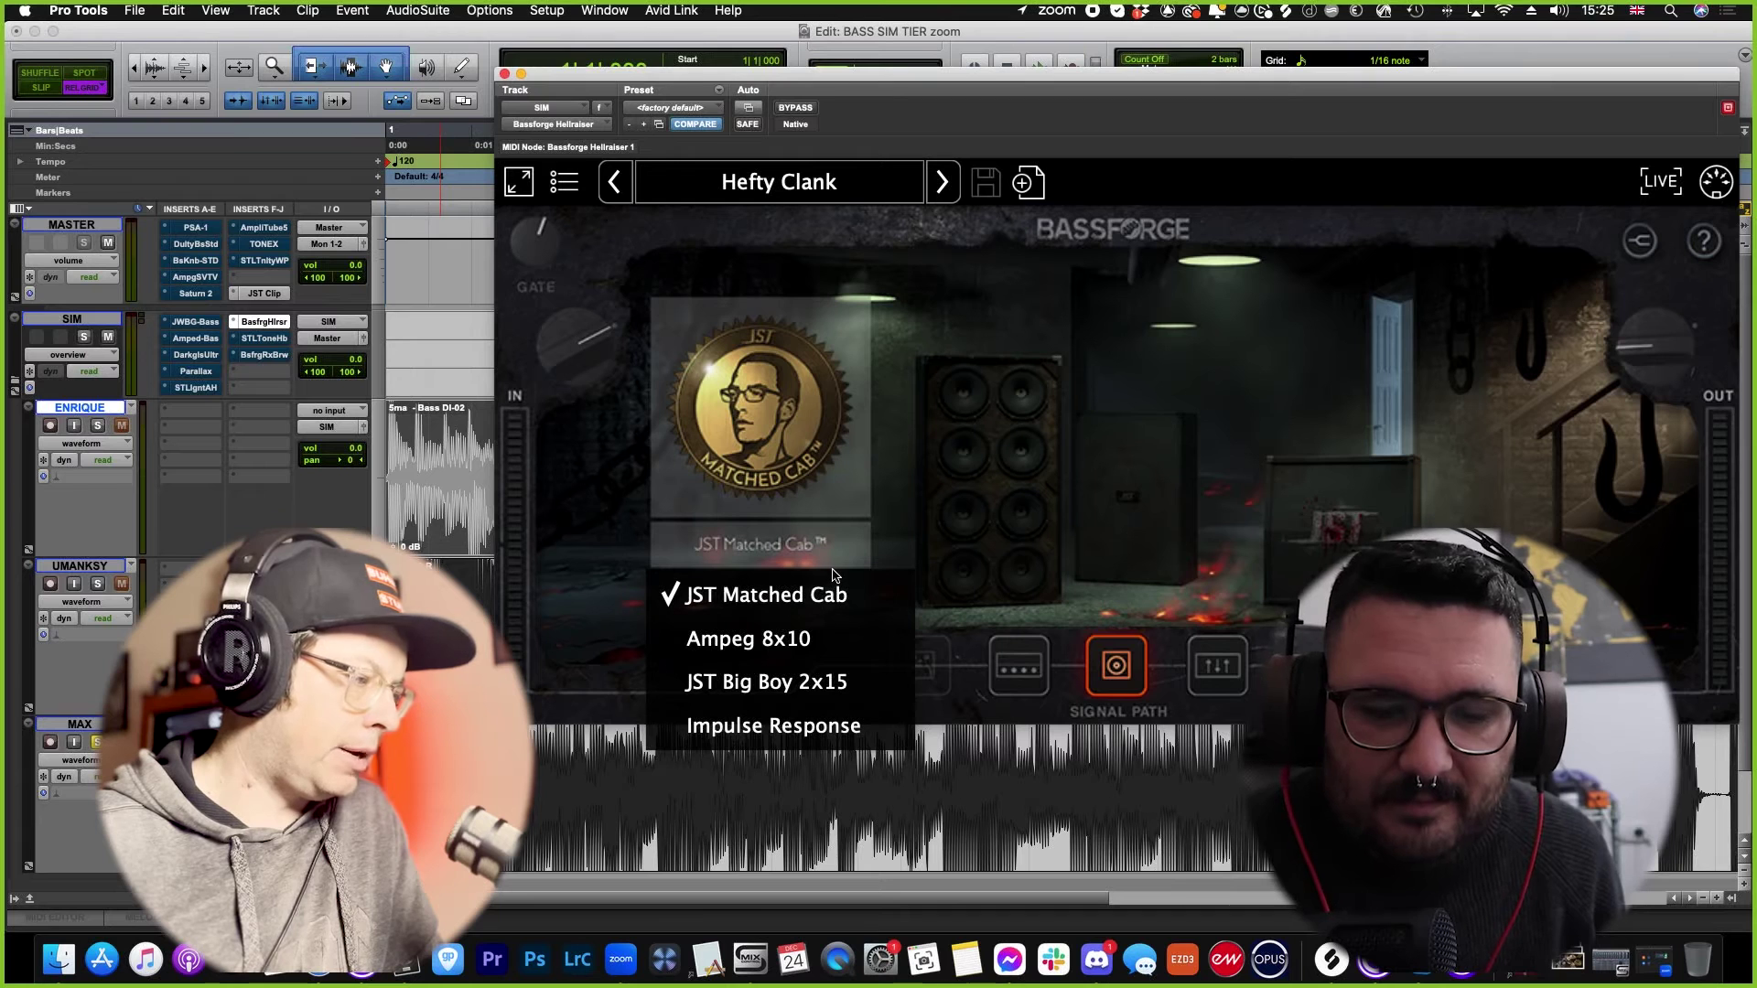
{"action": "left_click", "coordinate": [1225, 448]}
{"action": "left_click", "coordinate": [1218, 665]}
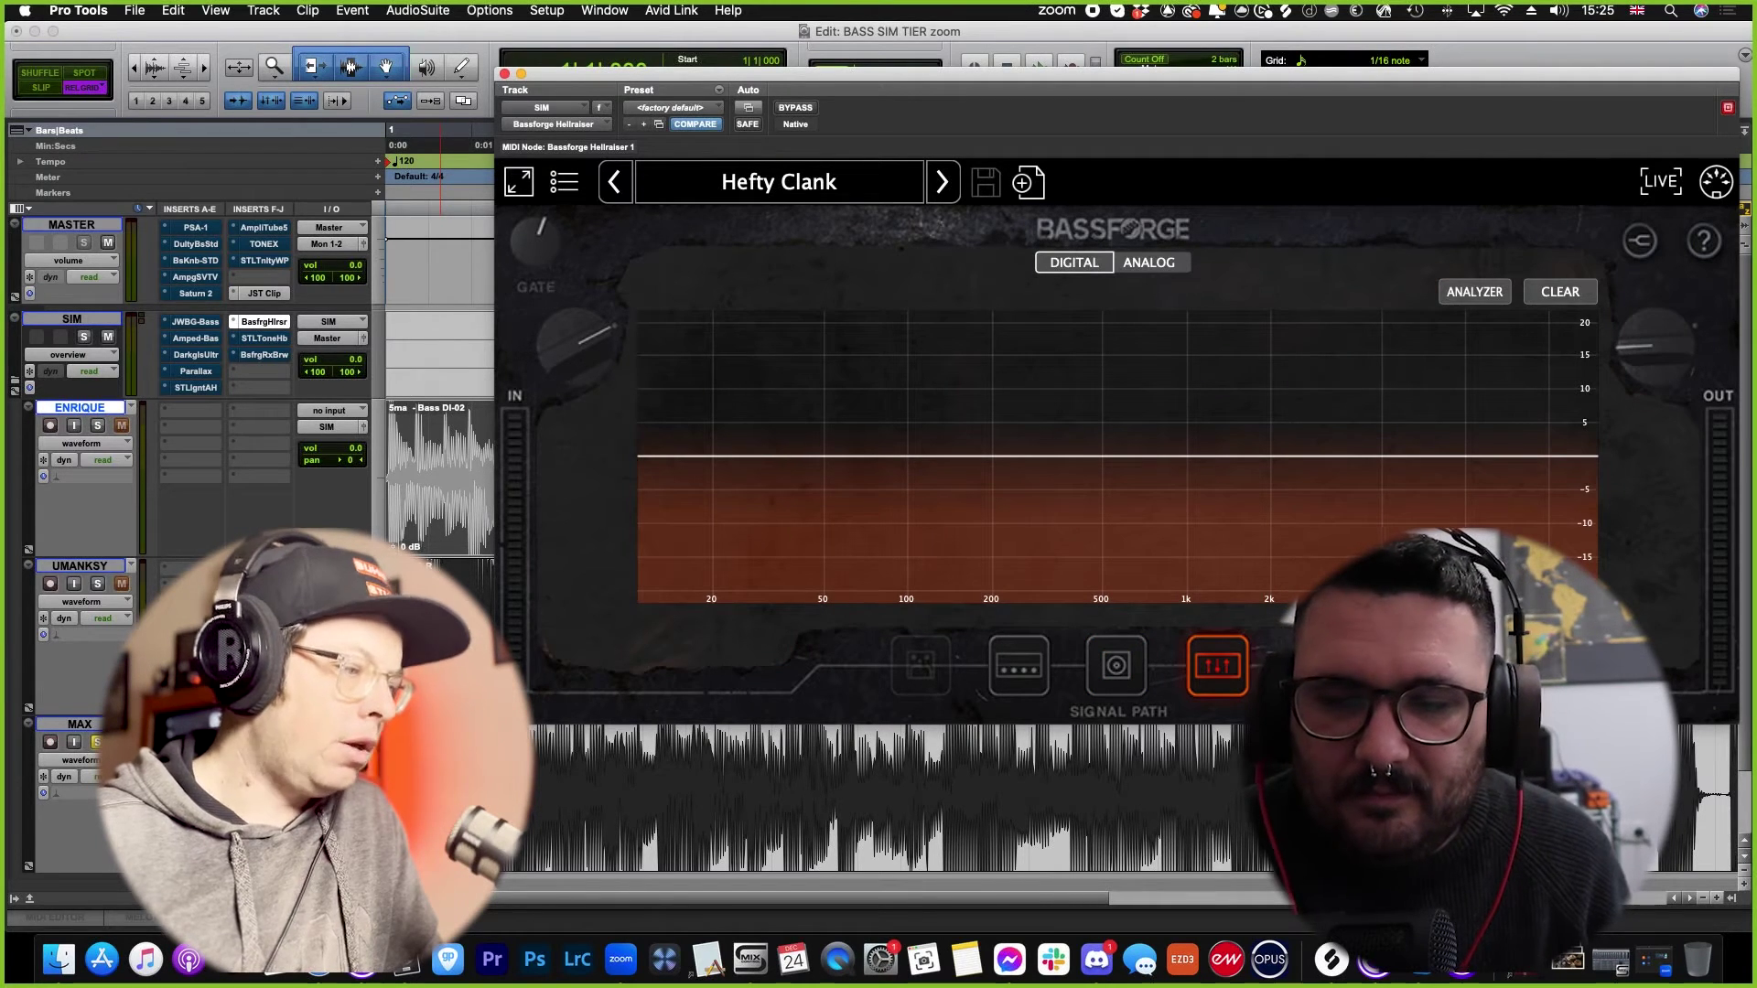
{"action": "left_click", "coordinate": [1316, 665]}
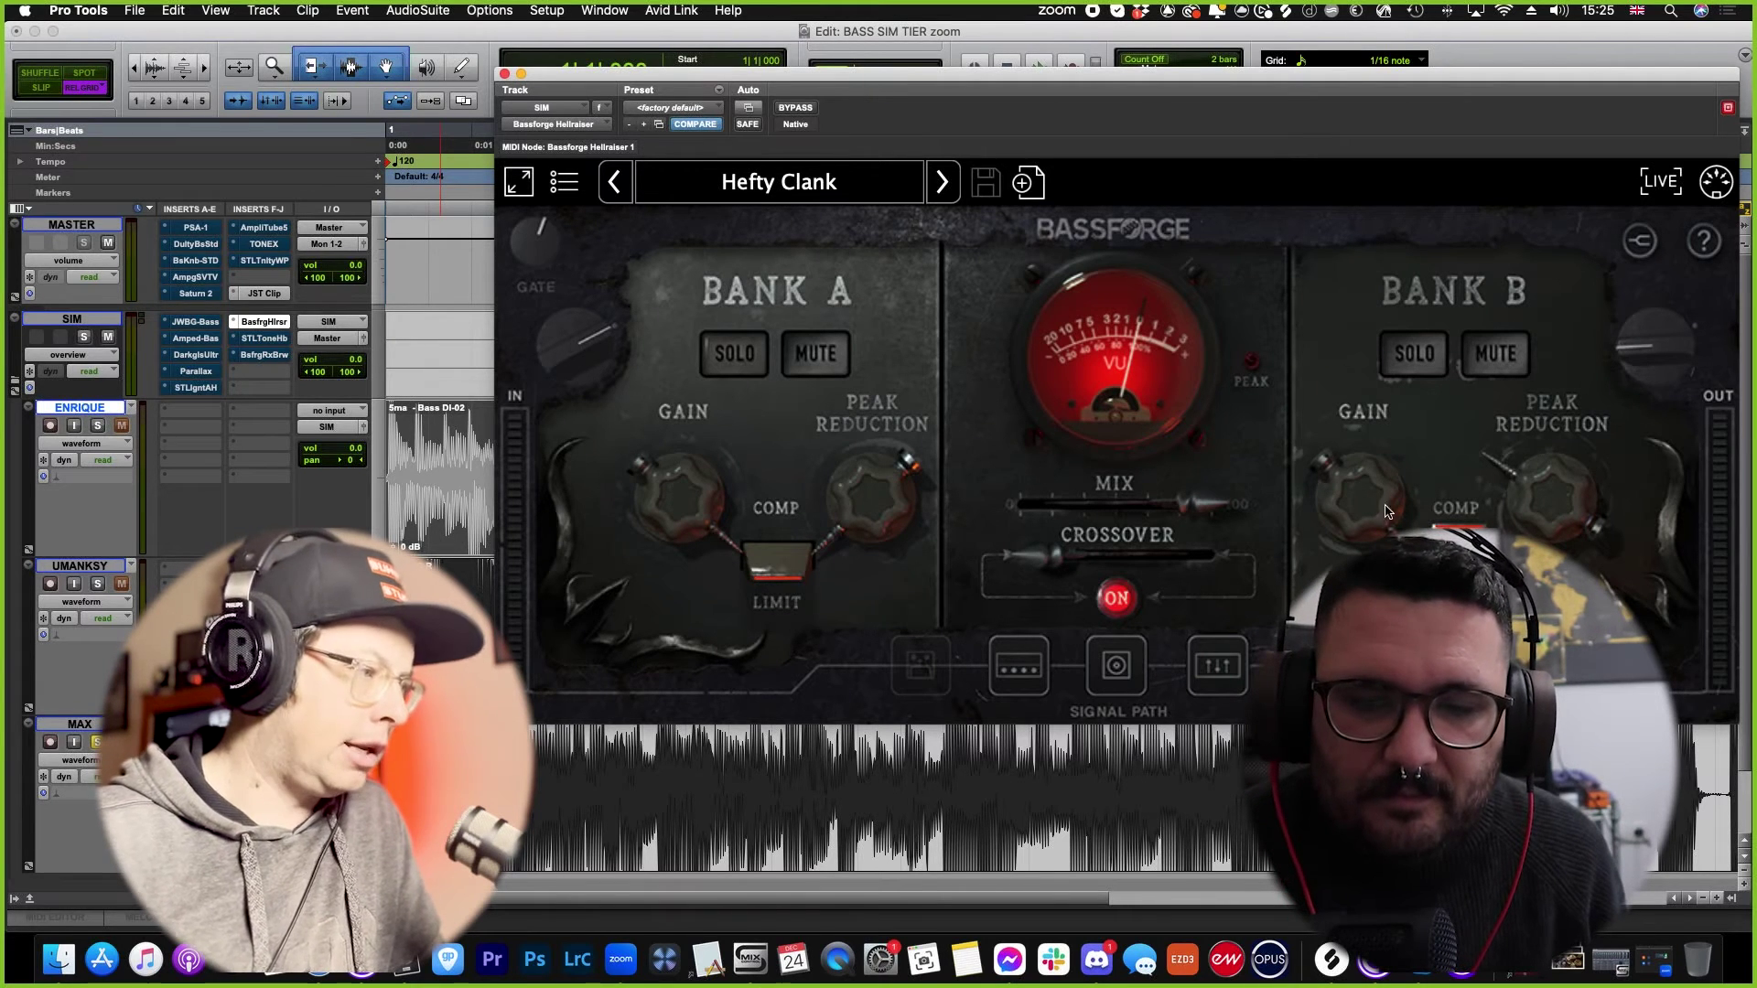
{"action": "mouse_move", "coordinate": [1090, 514]}
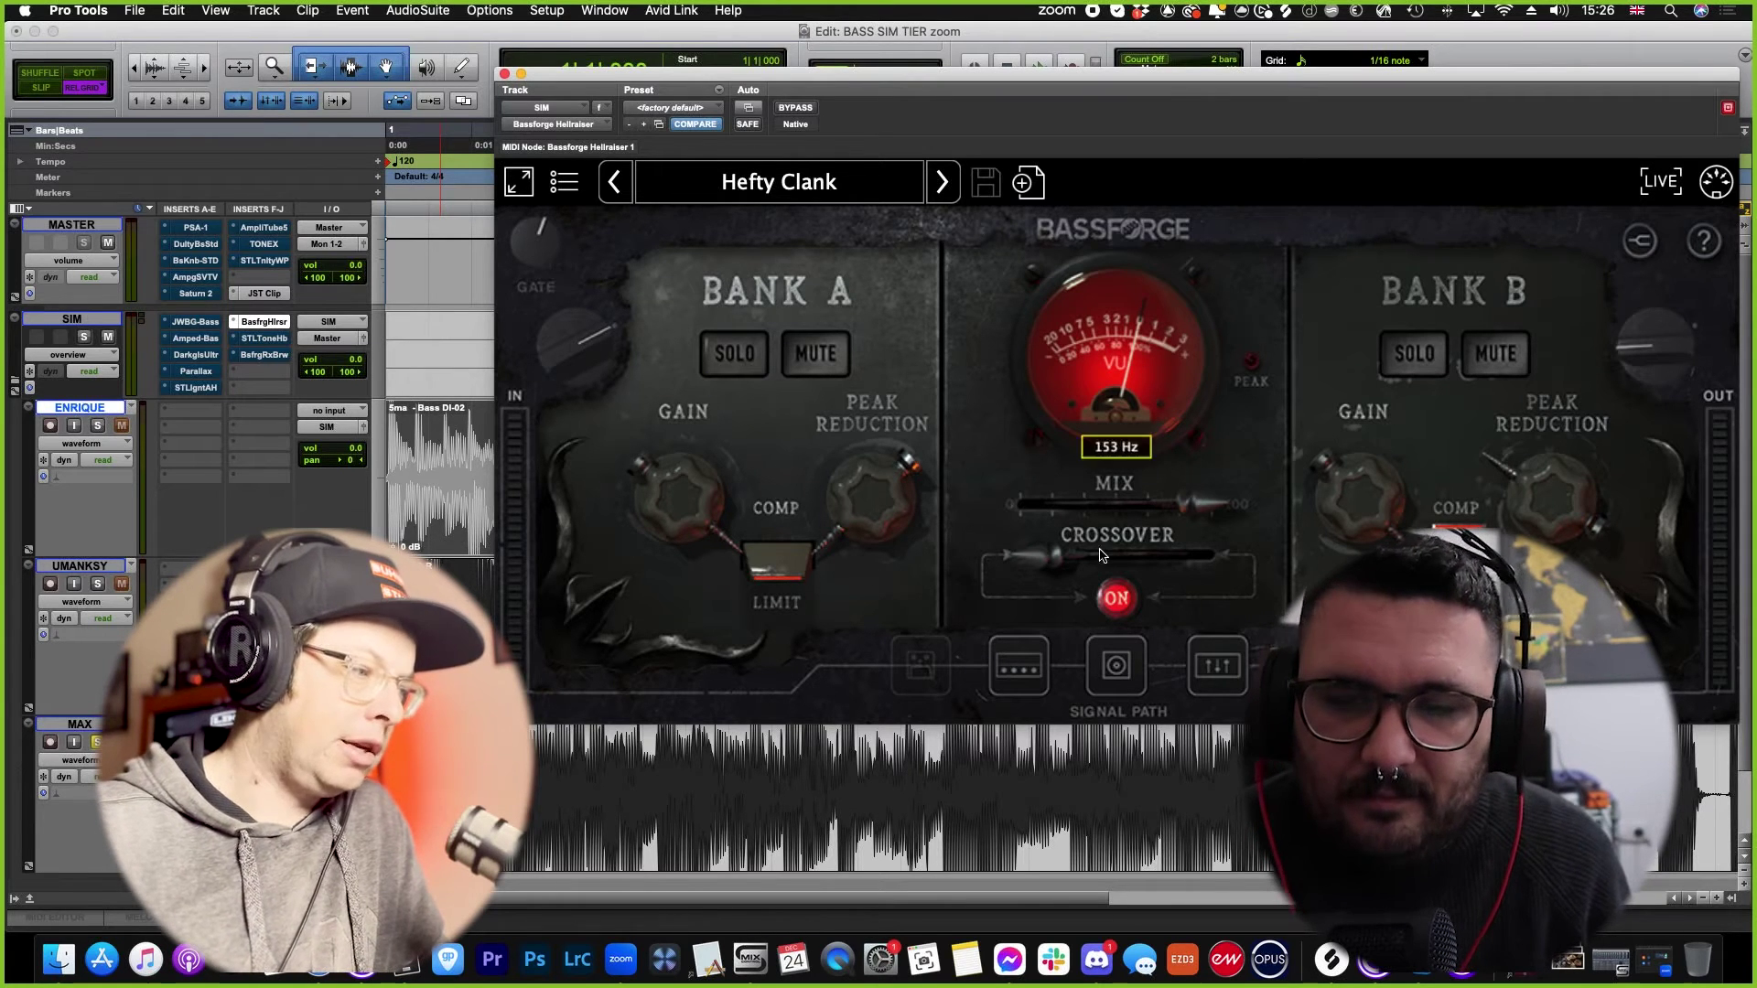
{"action": "mouse_move", "coordinate": [1154, 563]}
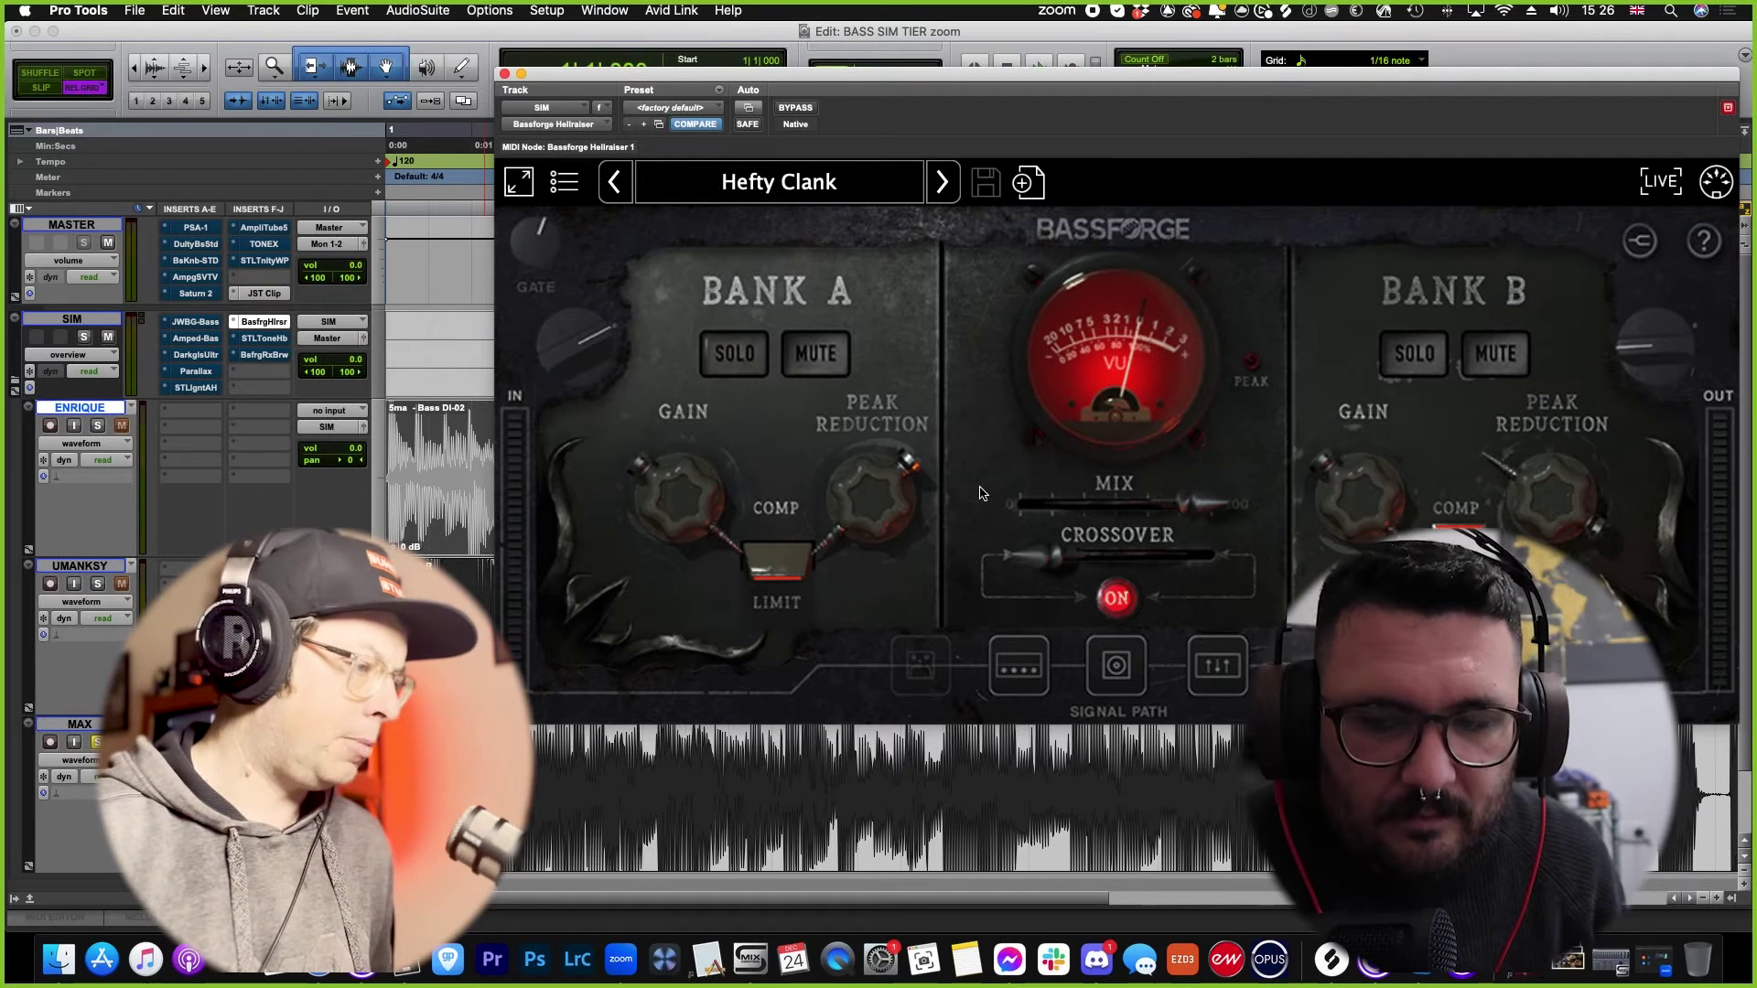
Step: Set Bank A's Gain to 100% during playback and try out its Peak Reduction and its Comp and Limit modes
{"action": "key", "text": "space"}
{"action": "mouse_move", "coordinate": [691, 511]}
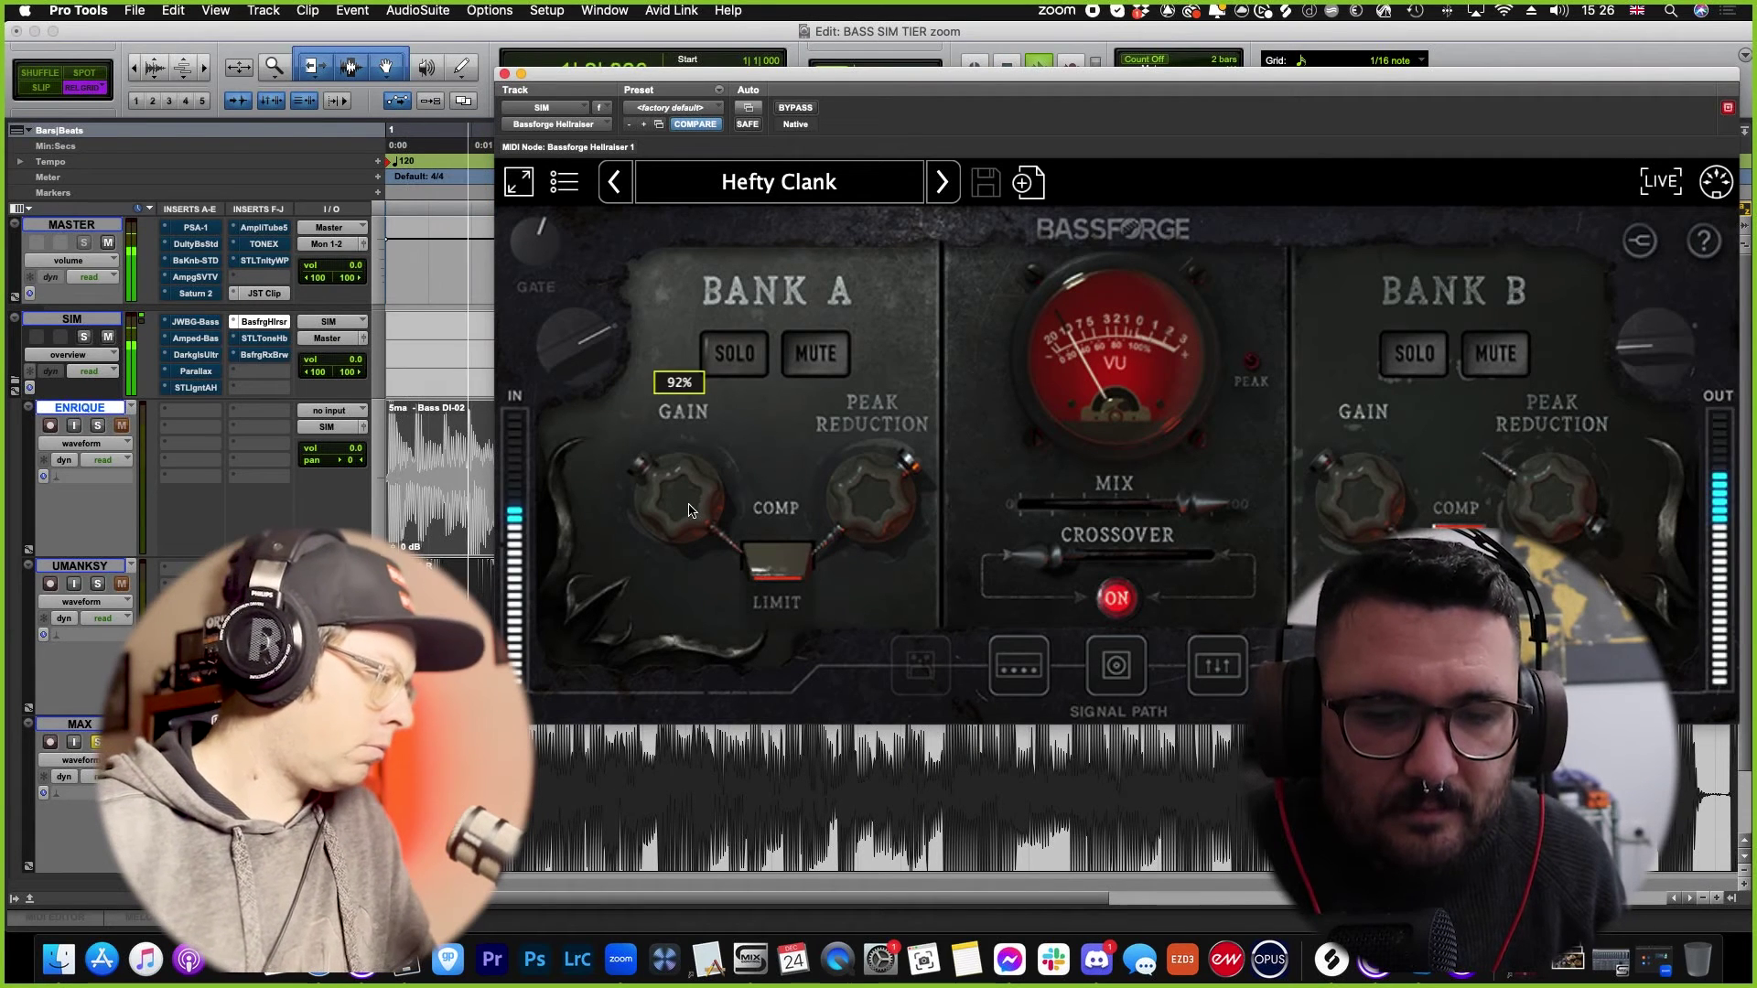
{"action": "left_click_drag", "start_coordinate": [691, 510], "coordinate": [679, 456]}
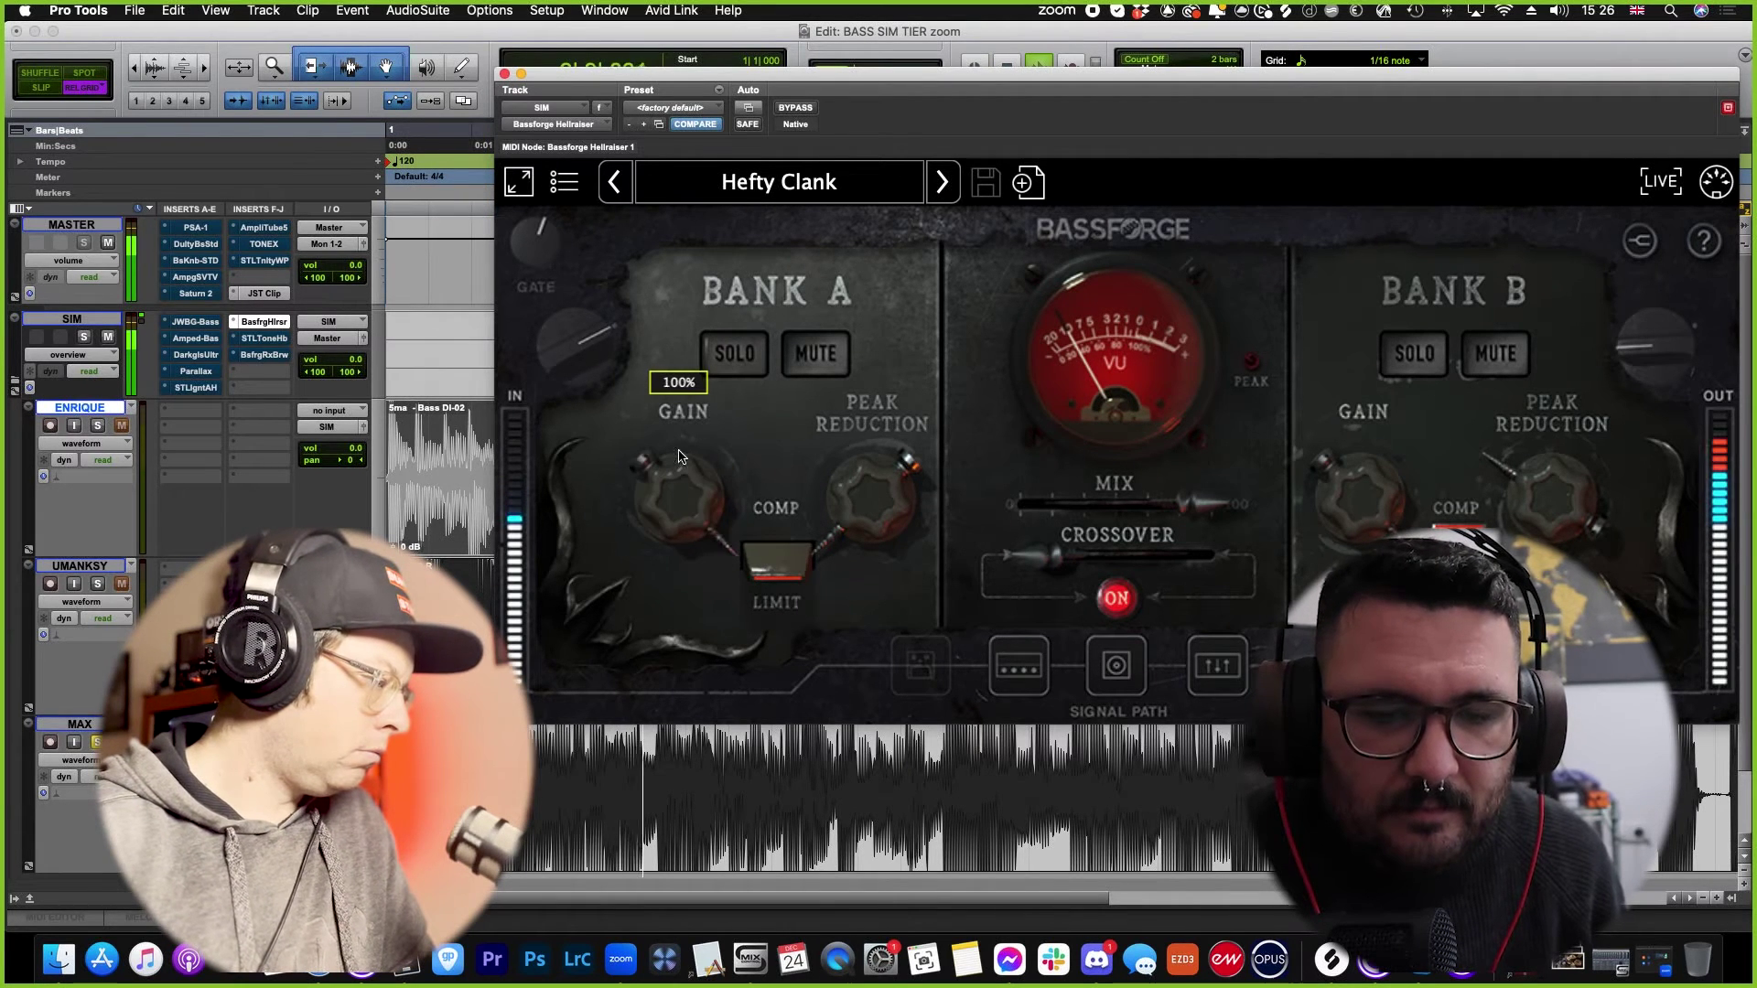
{"action": "mouse_move", "coordinate": [851, 447]}
{"action": "left_mouse_down"}
{"action": "mouse_move", "coordinate": [849, 471]}
{"action": "mouse_move", "coordinate": [851, 430]}
{"action": "left_mouse_up"}
{"action": "left_click", "coordinate": [788, 560]}
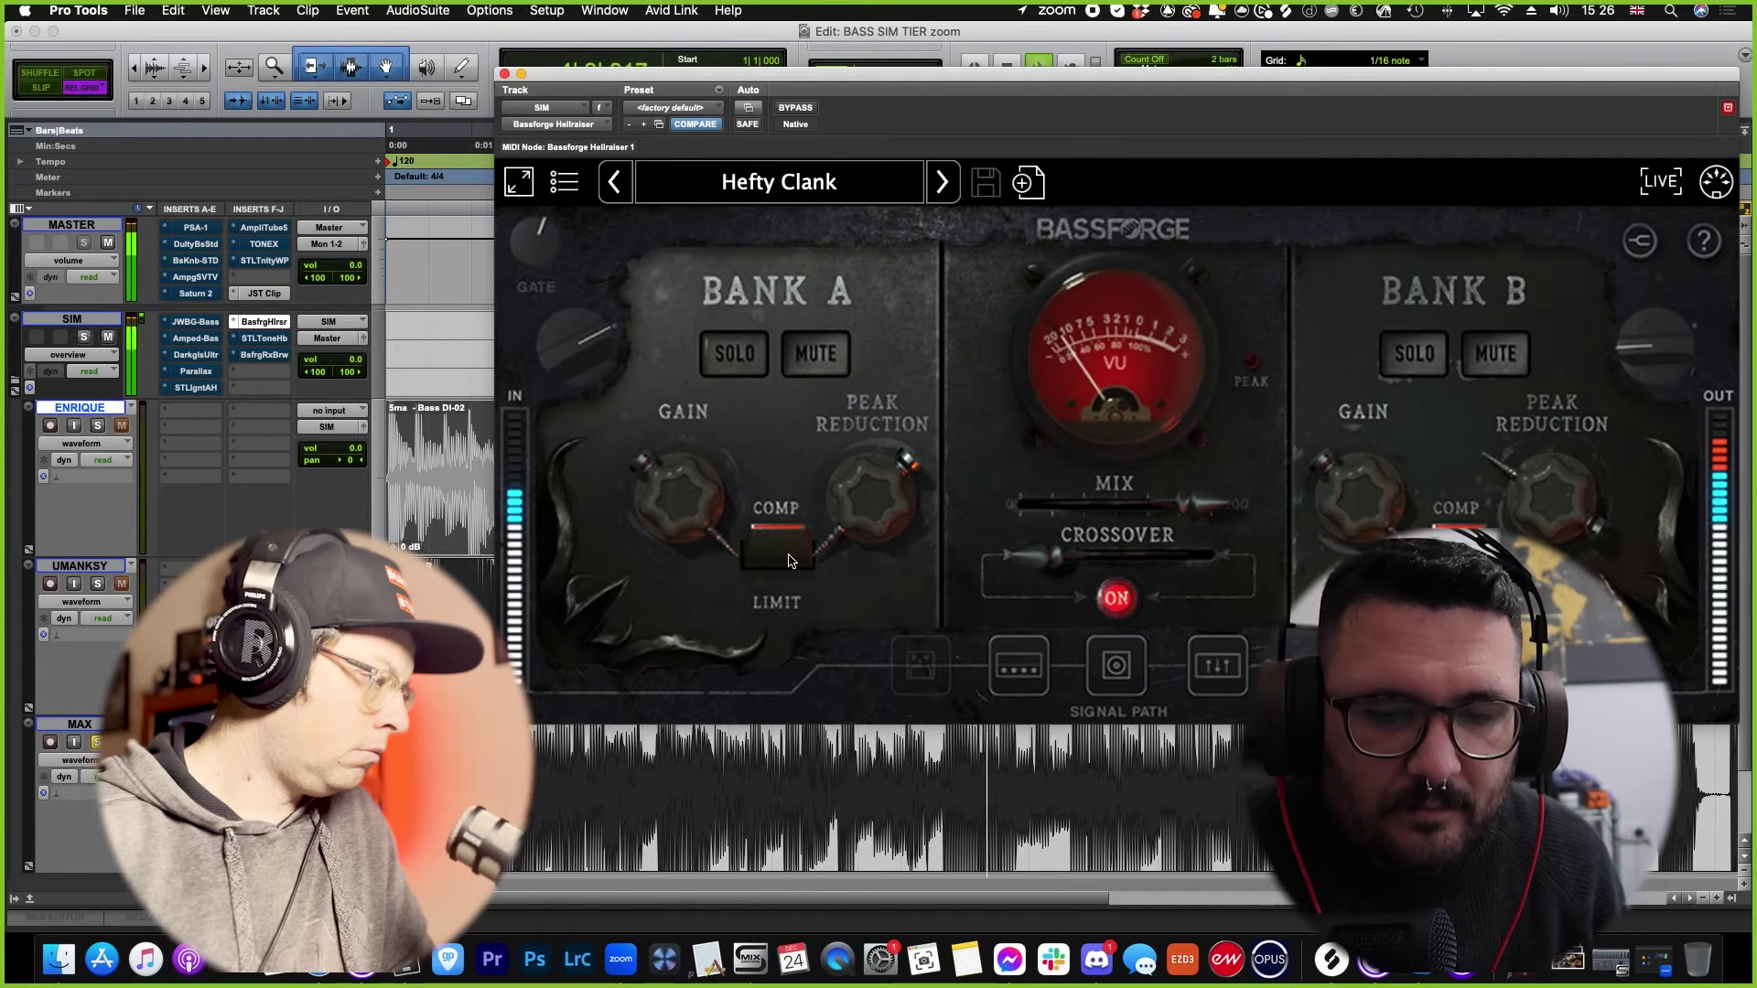
{"action": "left_click", "coordinate": [789, 560]}
Step: Adjust Bank B's Gain and Peak Reduction while listening to the bass
{"action": "mouse_move", "coordinate": [1553, 483]}
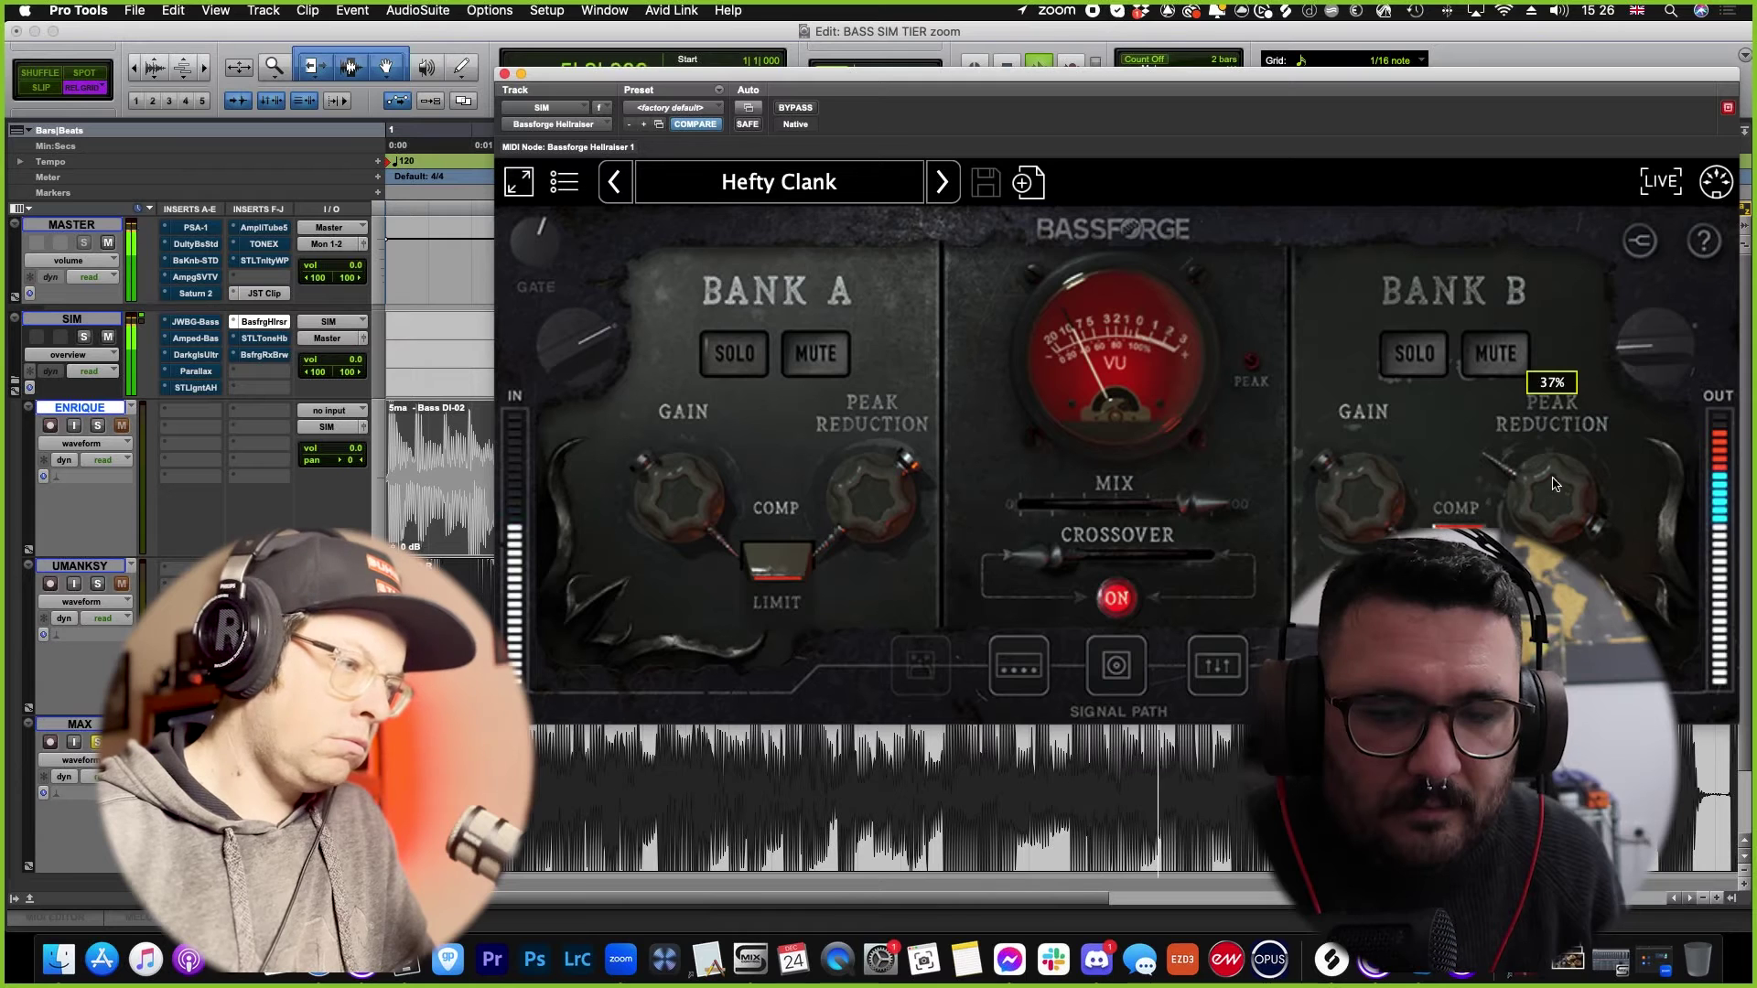
{"action": "left_click_drag", "start_coordinate": [1359, 494], "coordinate": [1361, 458]}
{"action": "left_click_drag", "start_coordinate": [1553, 494], "coordinate": [1554, 458]}
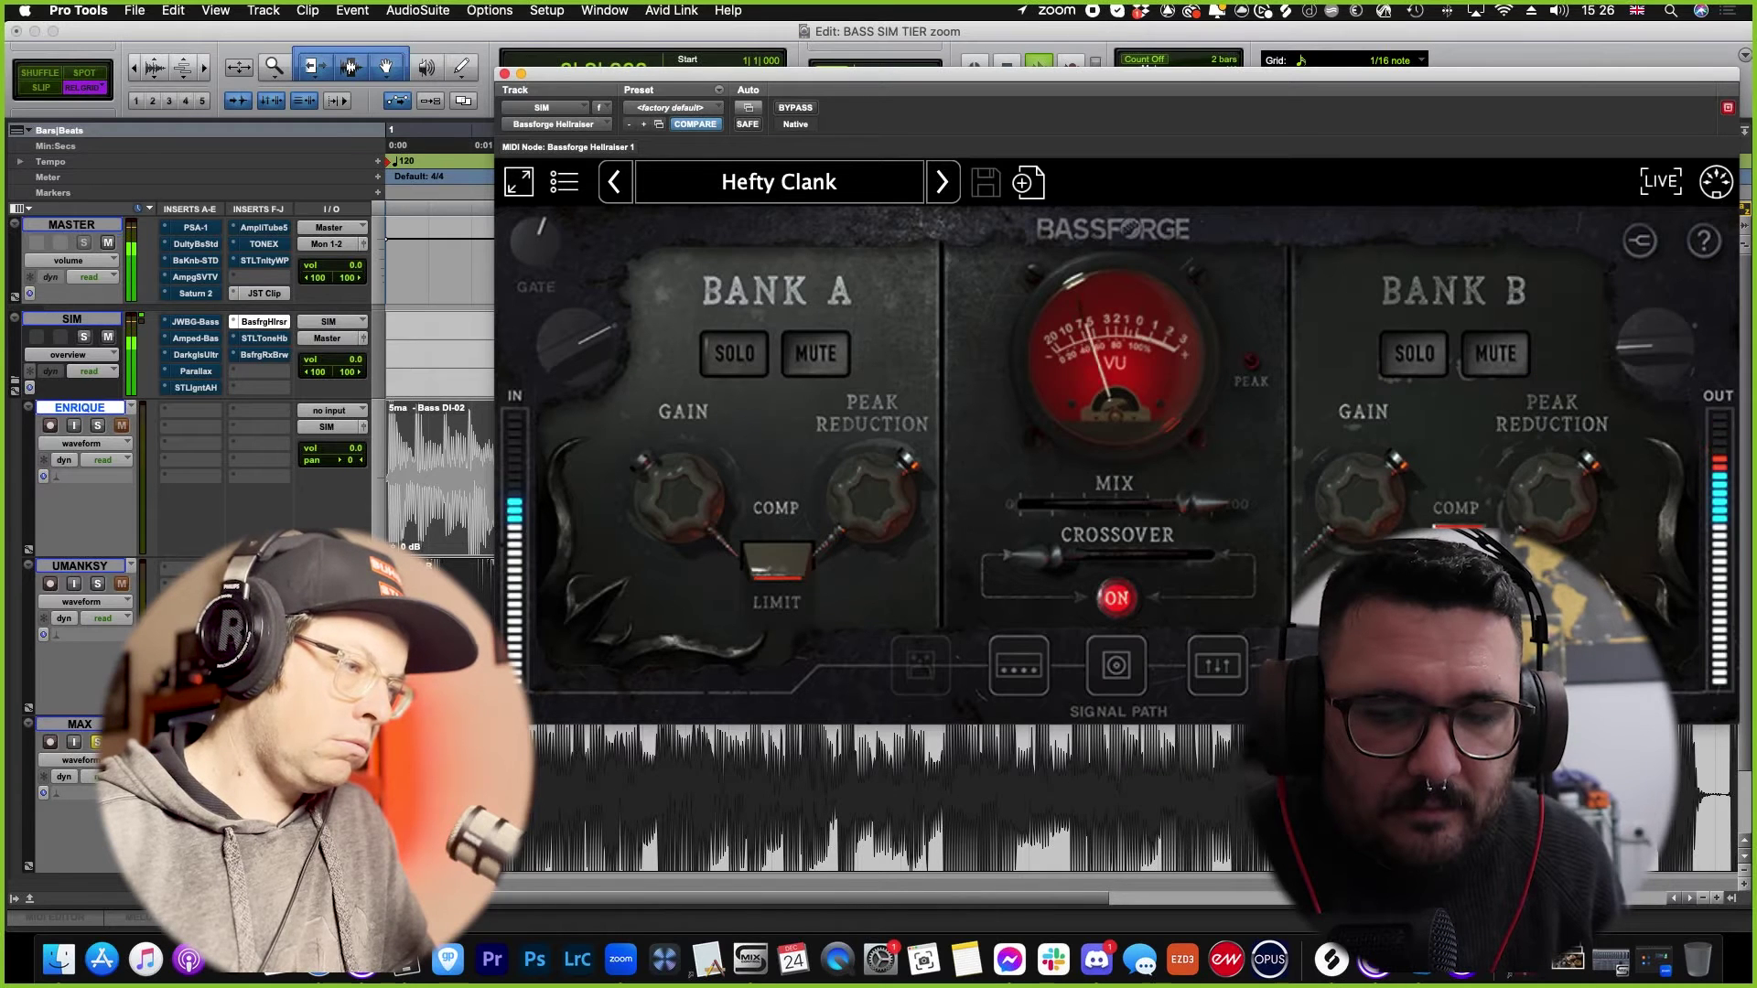
Step: Adjust Bank A's Peak Reduction and compare its Comp and Limit modes, leaving it on Limit
{"action": "left_click", "coordinate": [788, 560]}
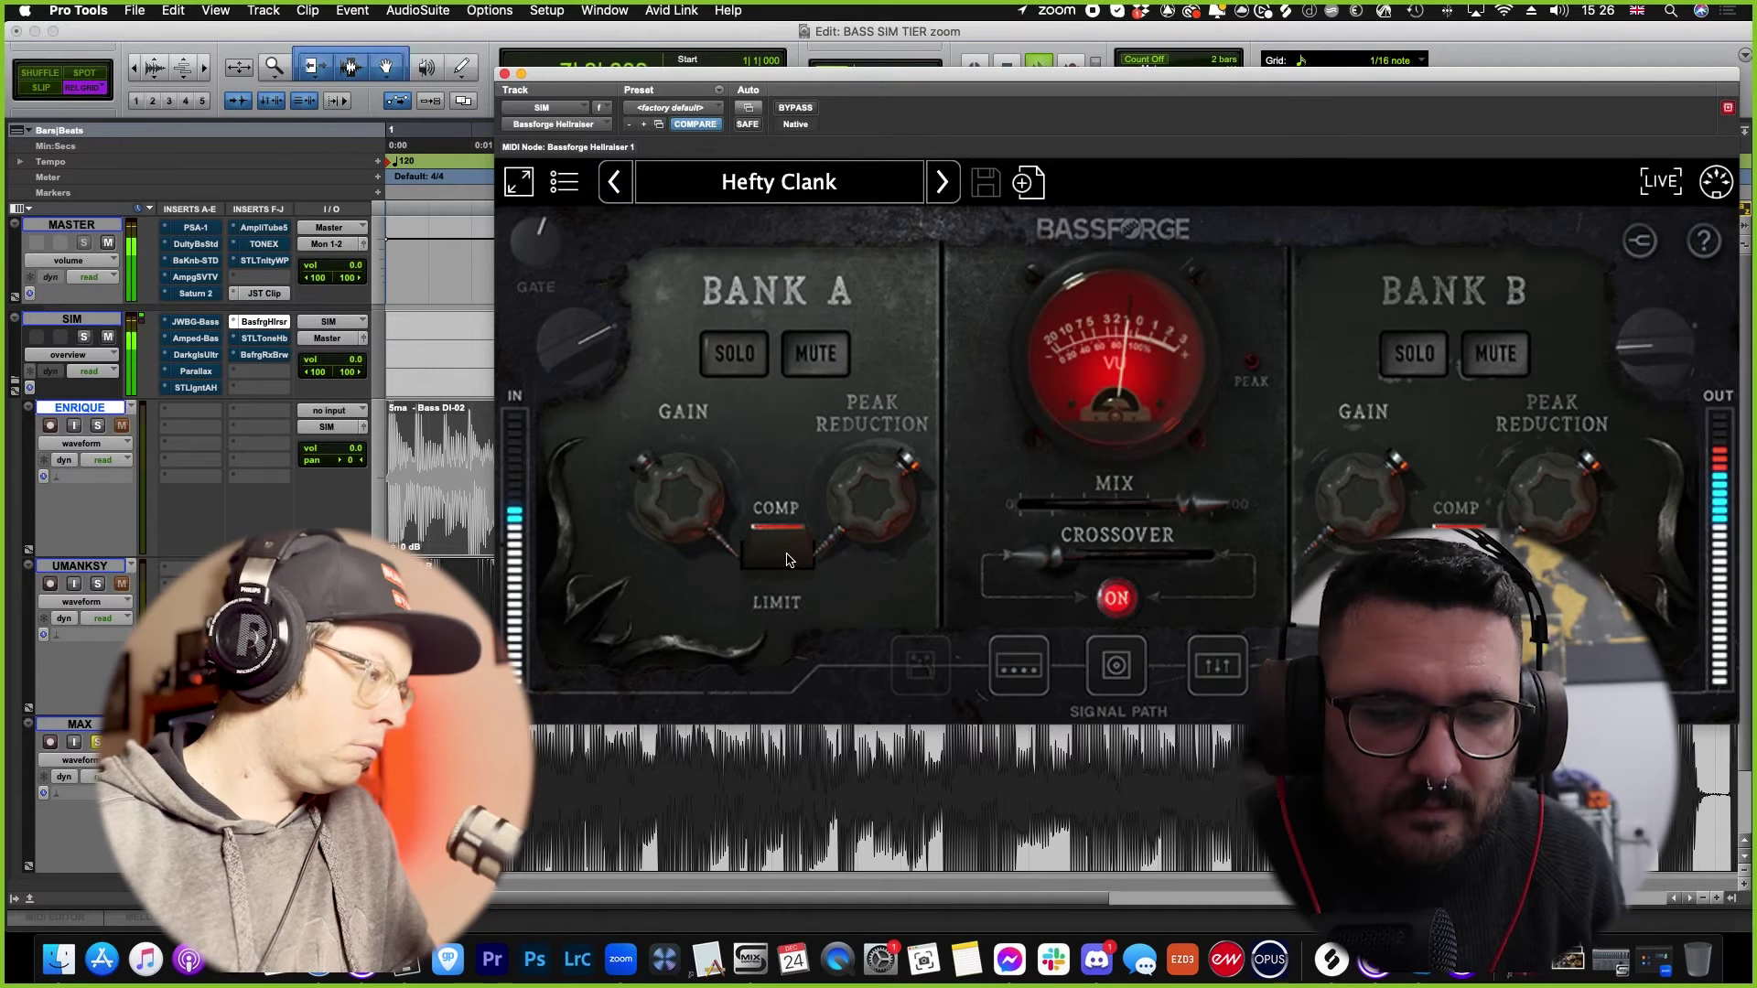
{"action": "left_click", "coordinate": [789, 560]}
{"action": "left_click_drag", "start_coordinate": [870, 494], "coordinate": [833, 526]}
{"action": "left_click", "coordinate": [809, 565]}
{"action": "left_click", "coordinate": [783, 538]}
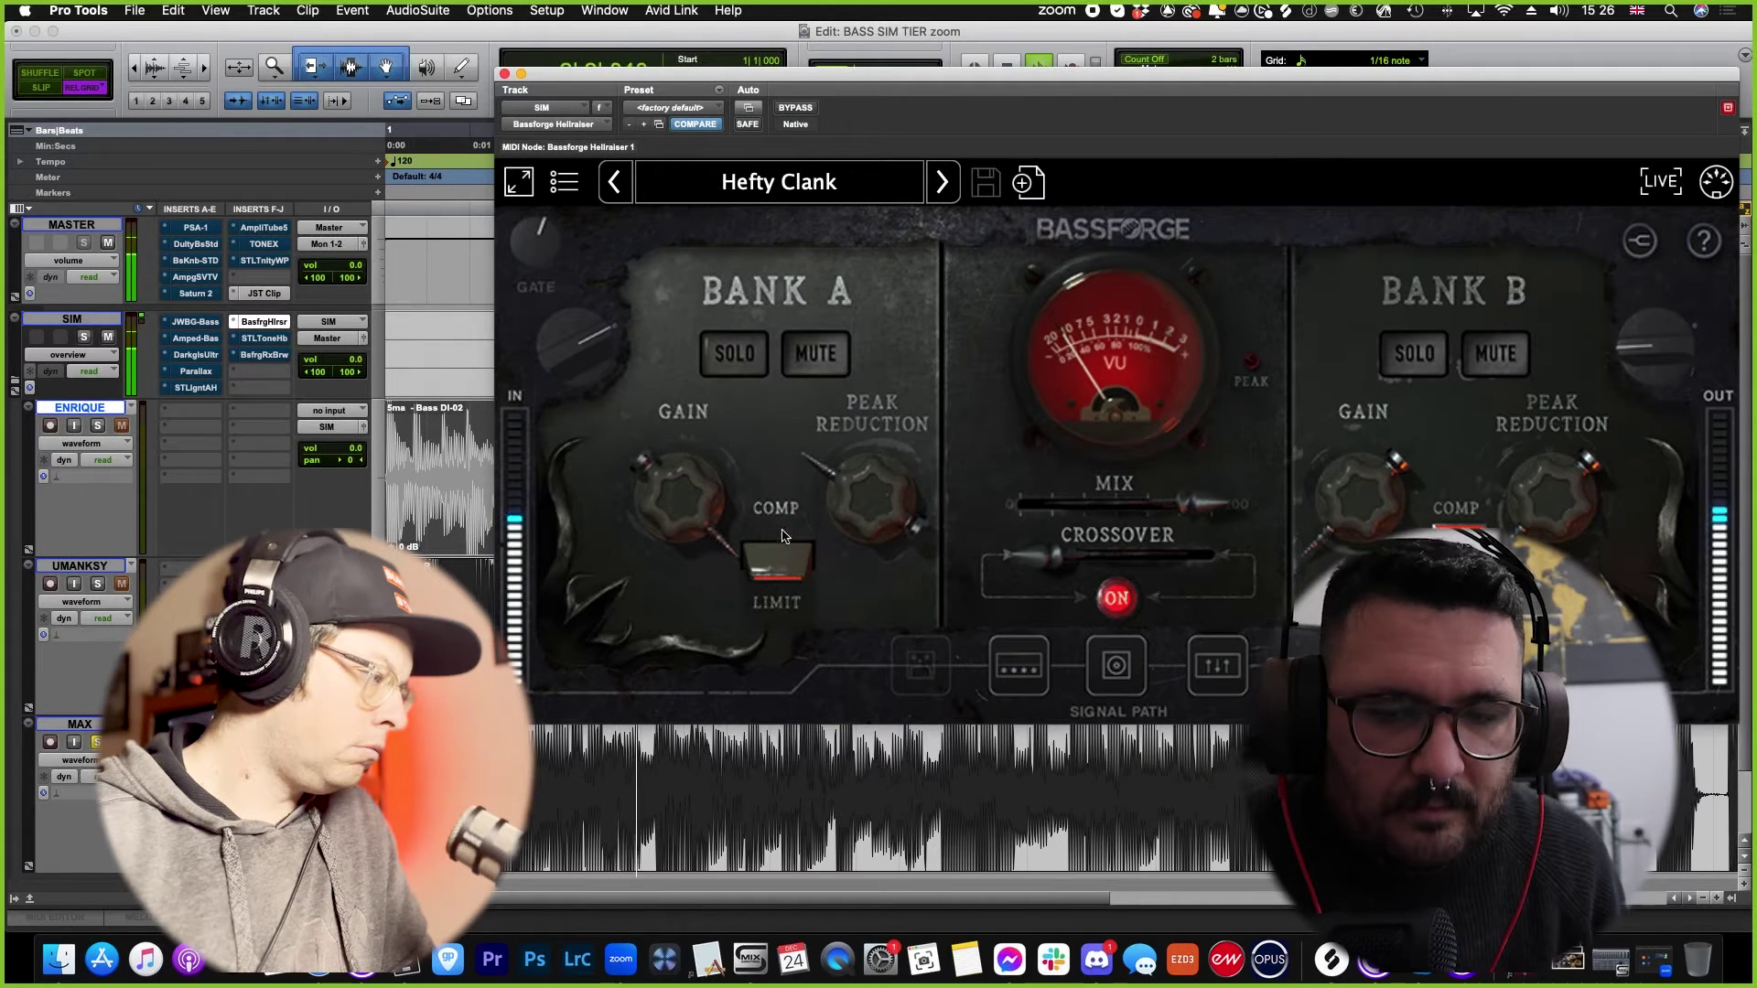
Step: Try a lower Gain on Bank A, adjust Bank B's Peak Reduction and set both banks' Gain to 100%
{"action": "left_click_drag", "start_coordinate": [685, 499], "coordinate": [686, 682]}
{"action": "left_click_drag", "start_coordinate": [1365, 503], "coordinate": [1397, 311]}
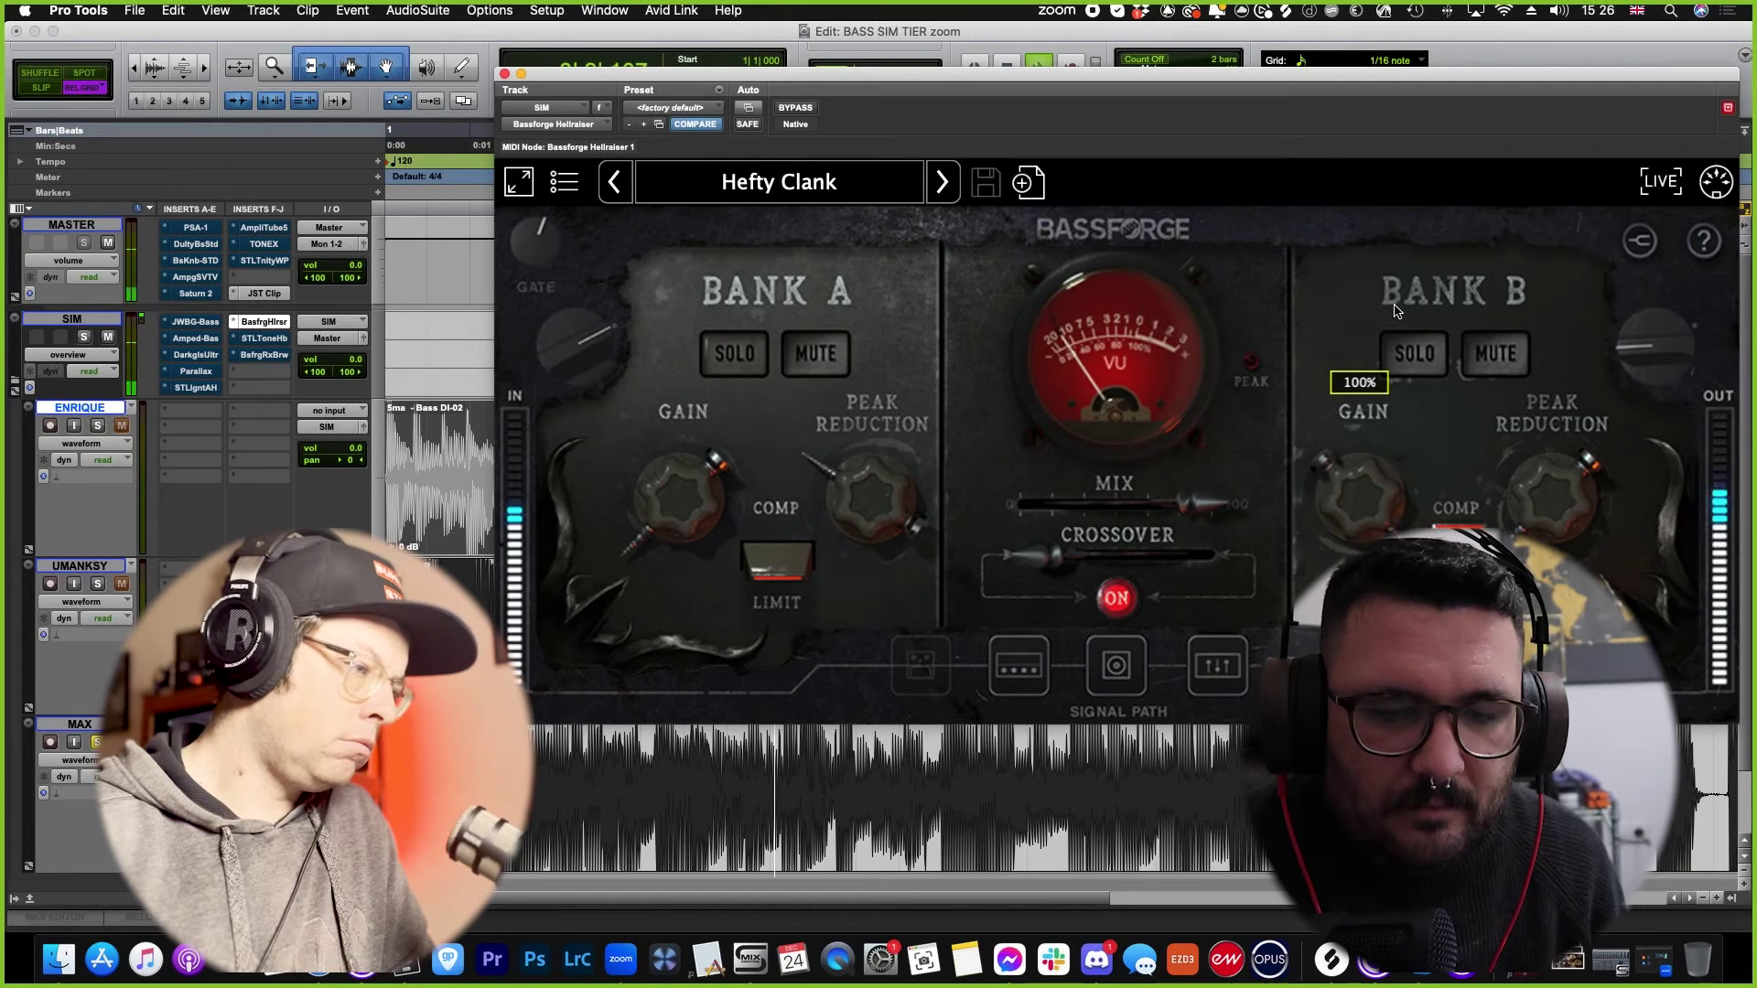
{"action": "mouse_move", "coordinate": [1550, 498]}
{"action": "left_mouse_down"}
{"action": "mouse_move", "coordinate": [1547, 403]}
{"action": "mouse_move", "coordinate": [1537, 514]}
{"action": "left_mouse_up"}
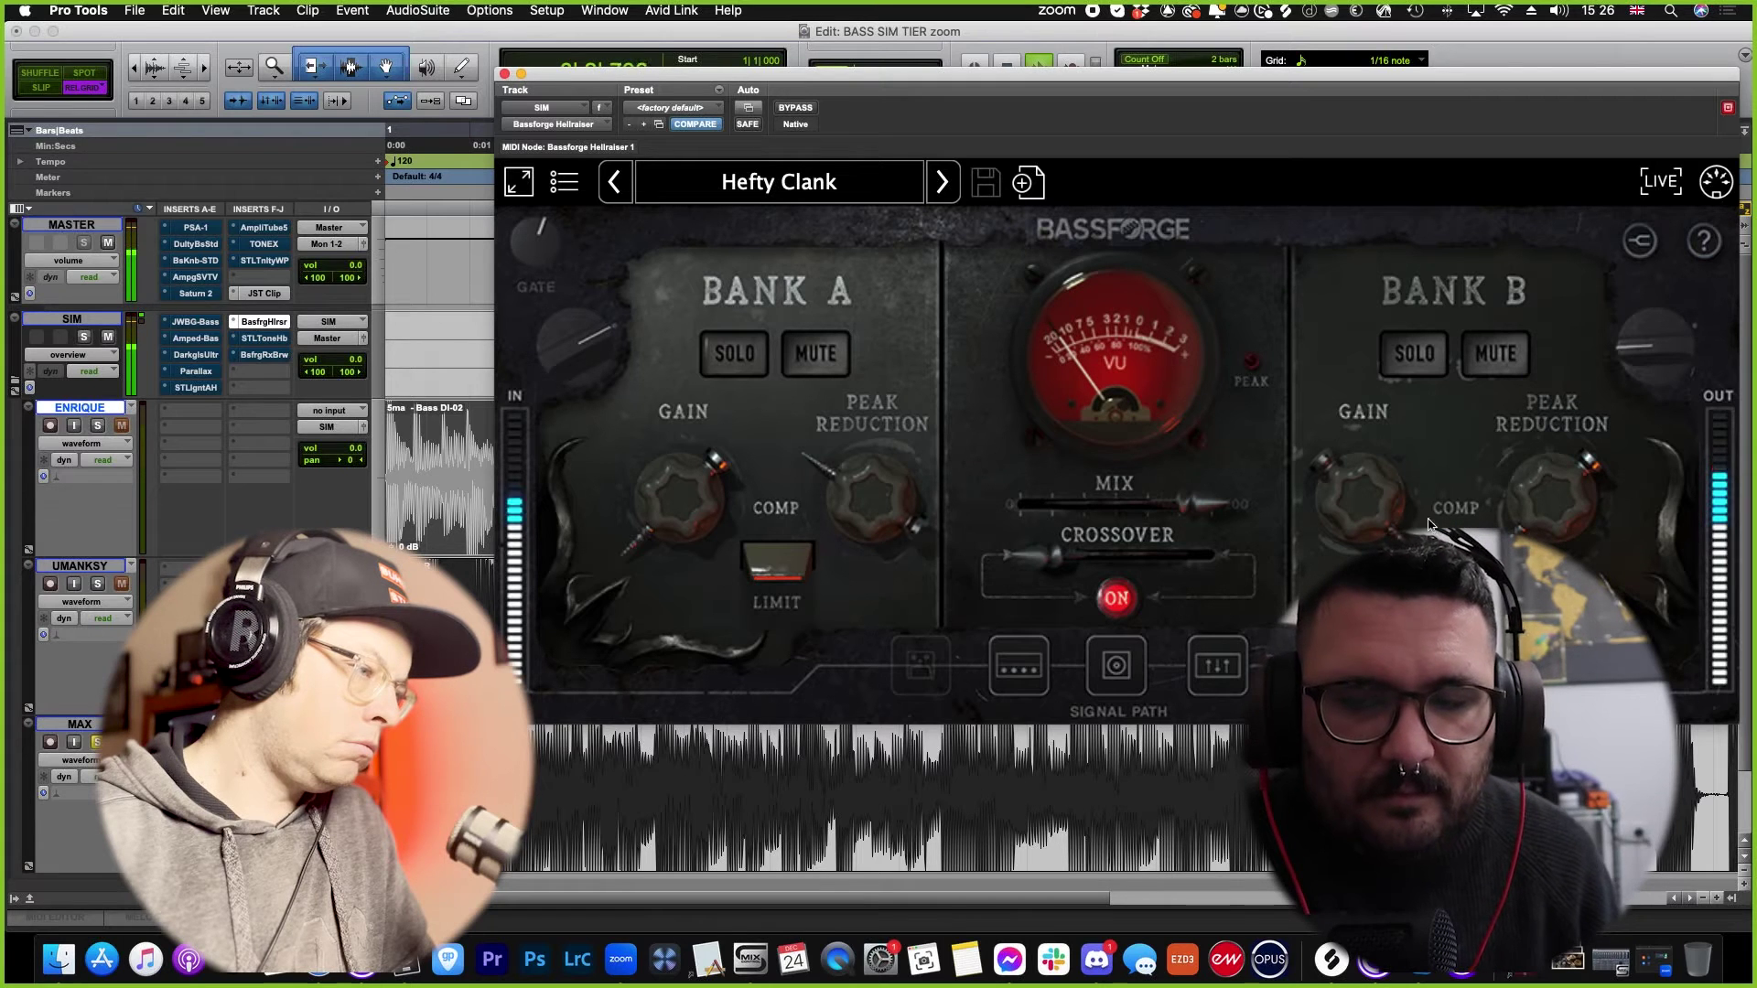
{"action": "mouse_move", "coordinate": [712, 479]}
{"action": "left_click_drag", "start_coordinate": [712, 478], "coordinate": [723, 350]}
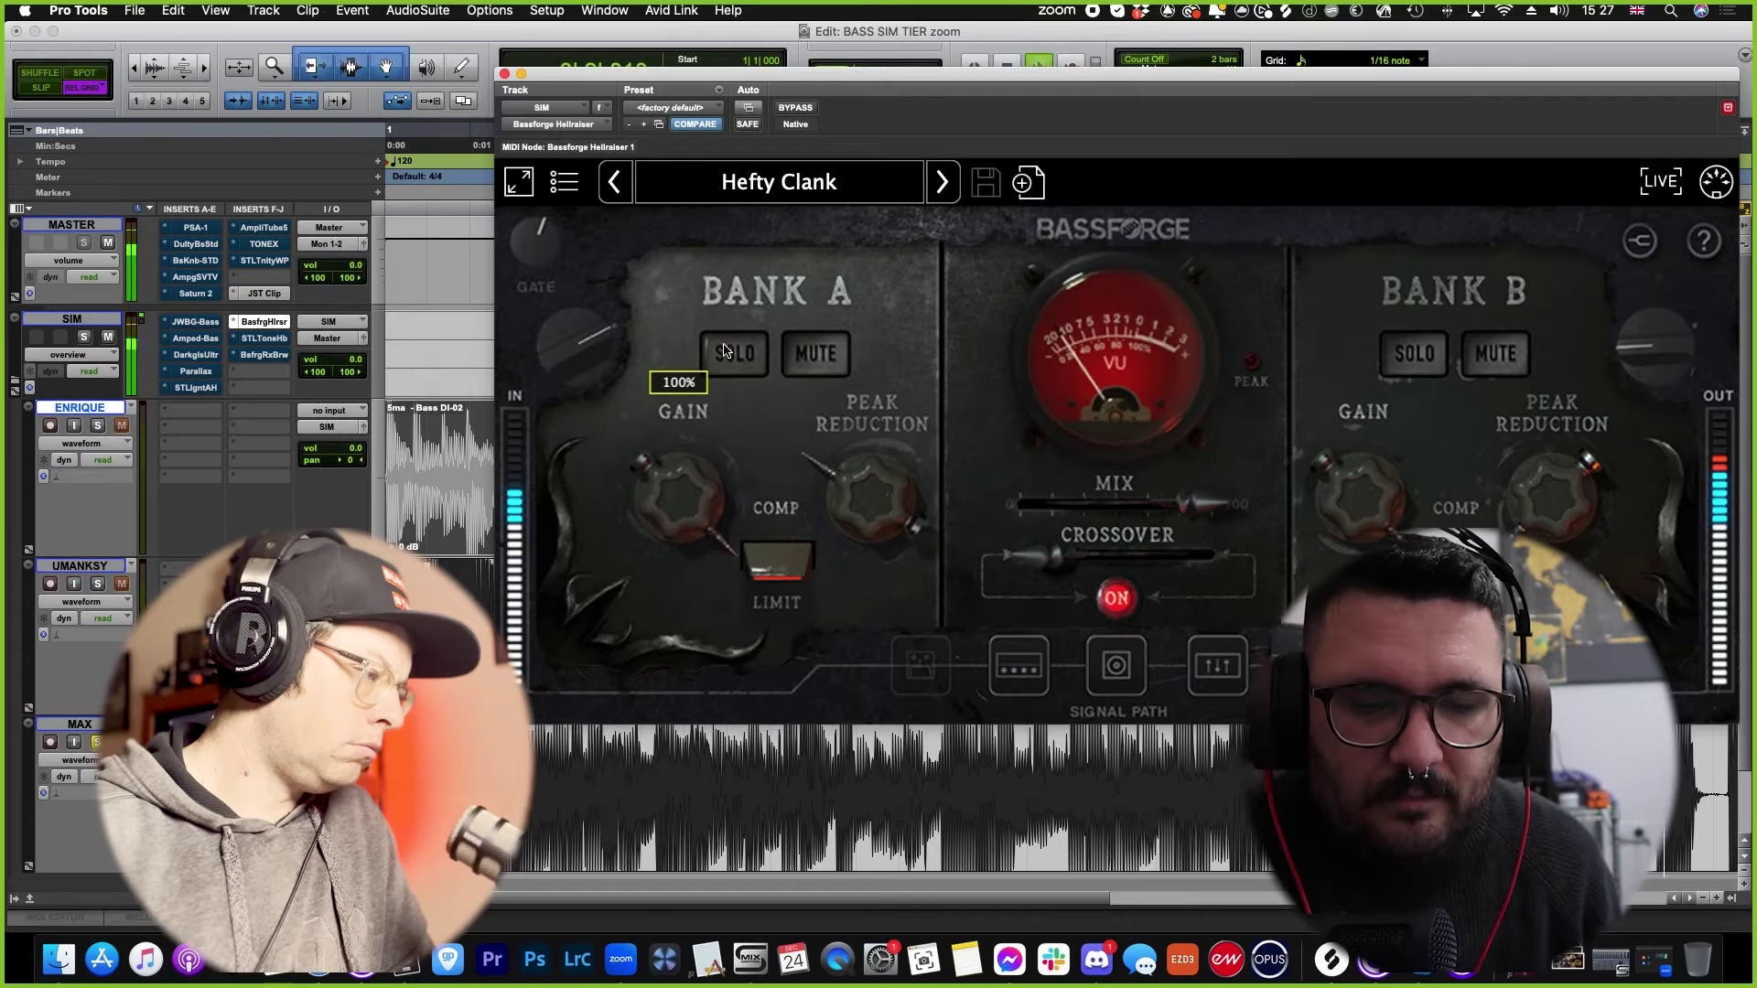
Step: Lower the Crossover slightly and try out Bank B's Gain and the Mix while listening to the bass
{"action": "mouse_move", "coordinate": [1344, 489]}
{"action": "left_click_drag", "start_coordinate": [1344, 490], "coordinate": [1347, 535]}
{"action": "left_click_drag", "start_coordinate": [1065, 547], "coordinate": [1018, 525]}
{"action": "left_click_drag", "start_coordinate": [1345, 499], "coordinate": [1332, 436]}
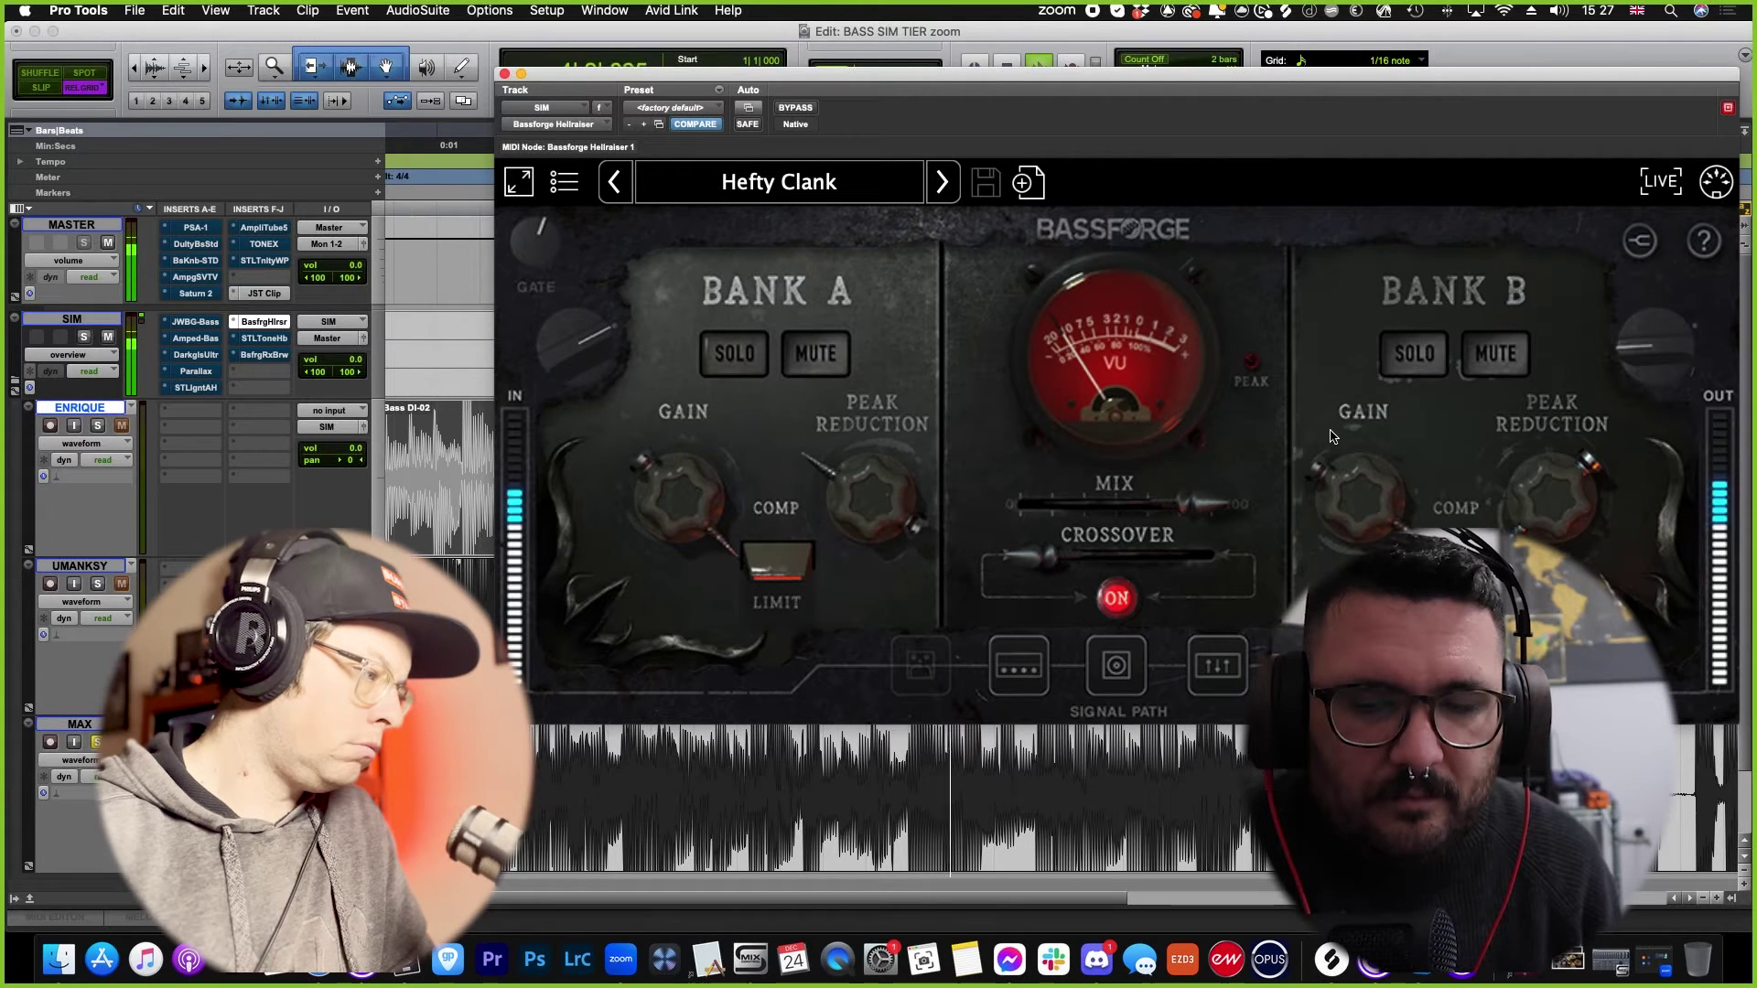
{"action": "left_click_drag", "start_coordinate": [1186, 504], "coordinate": [1133, 504]}
{"action": "left_click_drag", "start_coordinate": [1006, 467], "coordinate": [1246, 435]}
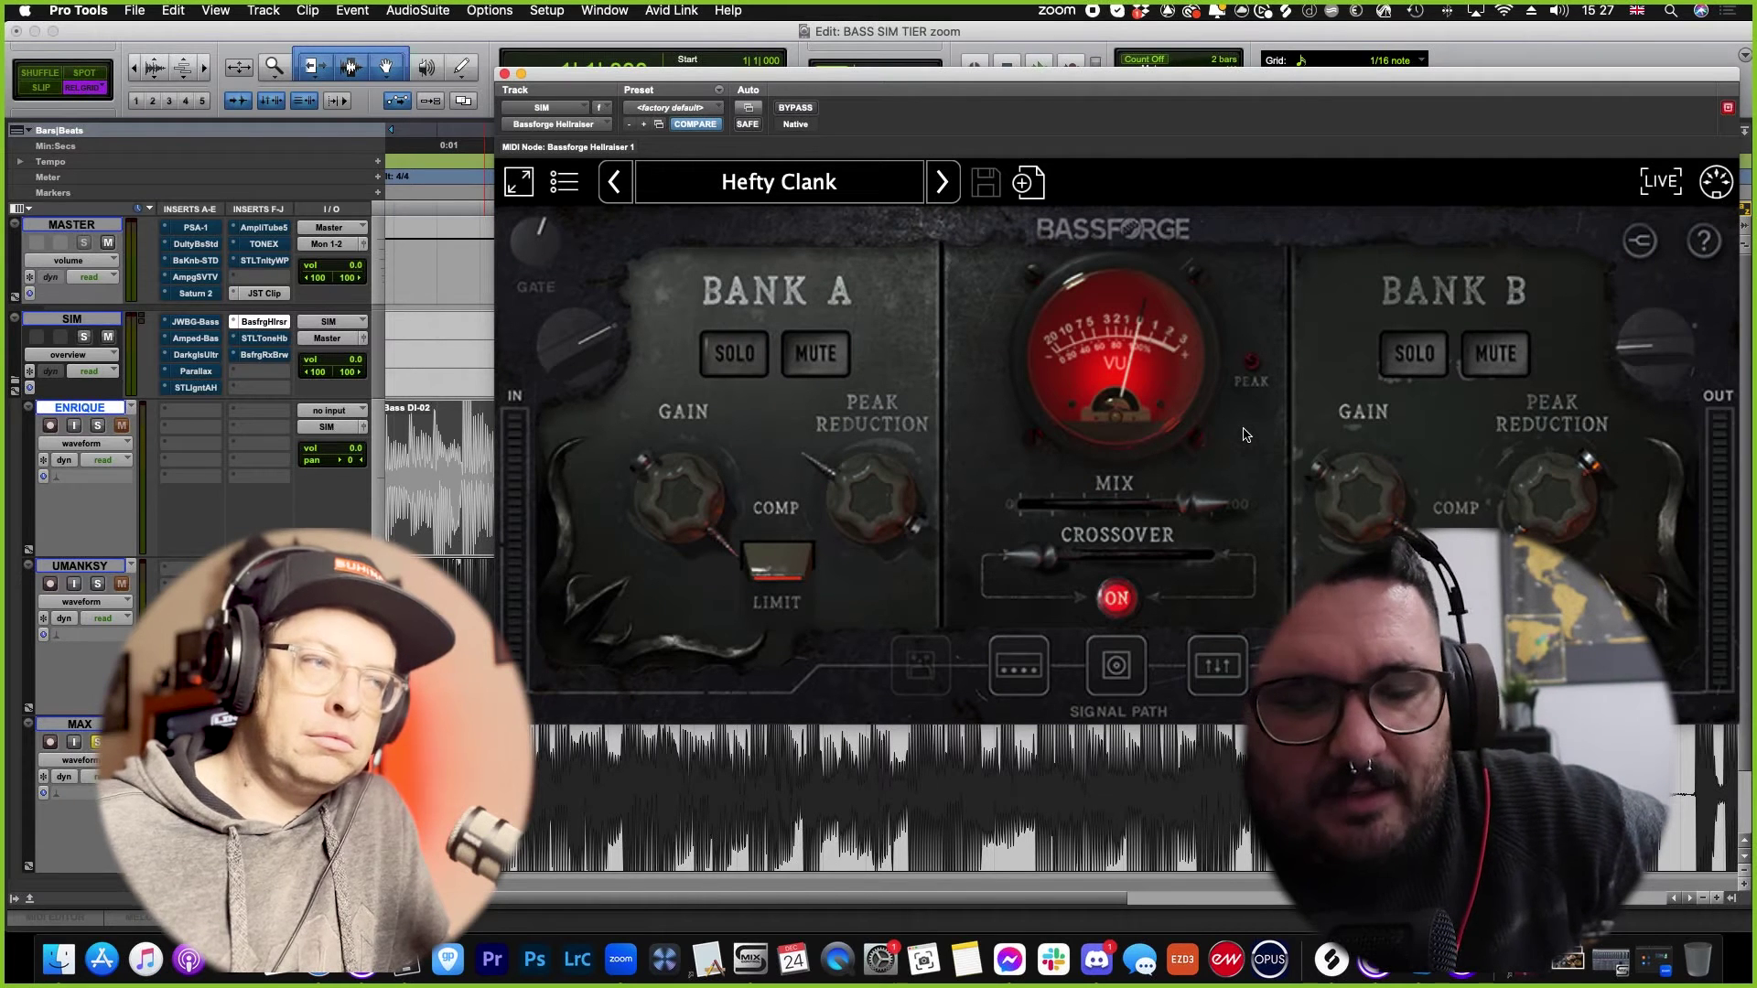
Step: Close the Hellraiser plugin and place its image in the Weak tier of the tier list
{"action": "left_click", "coordinate": [505, 75]}
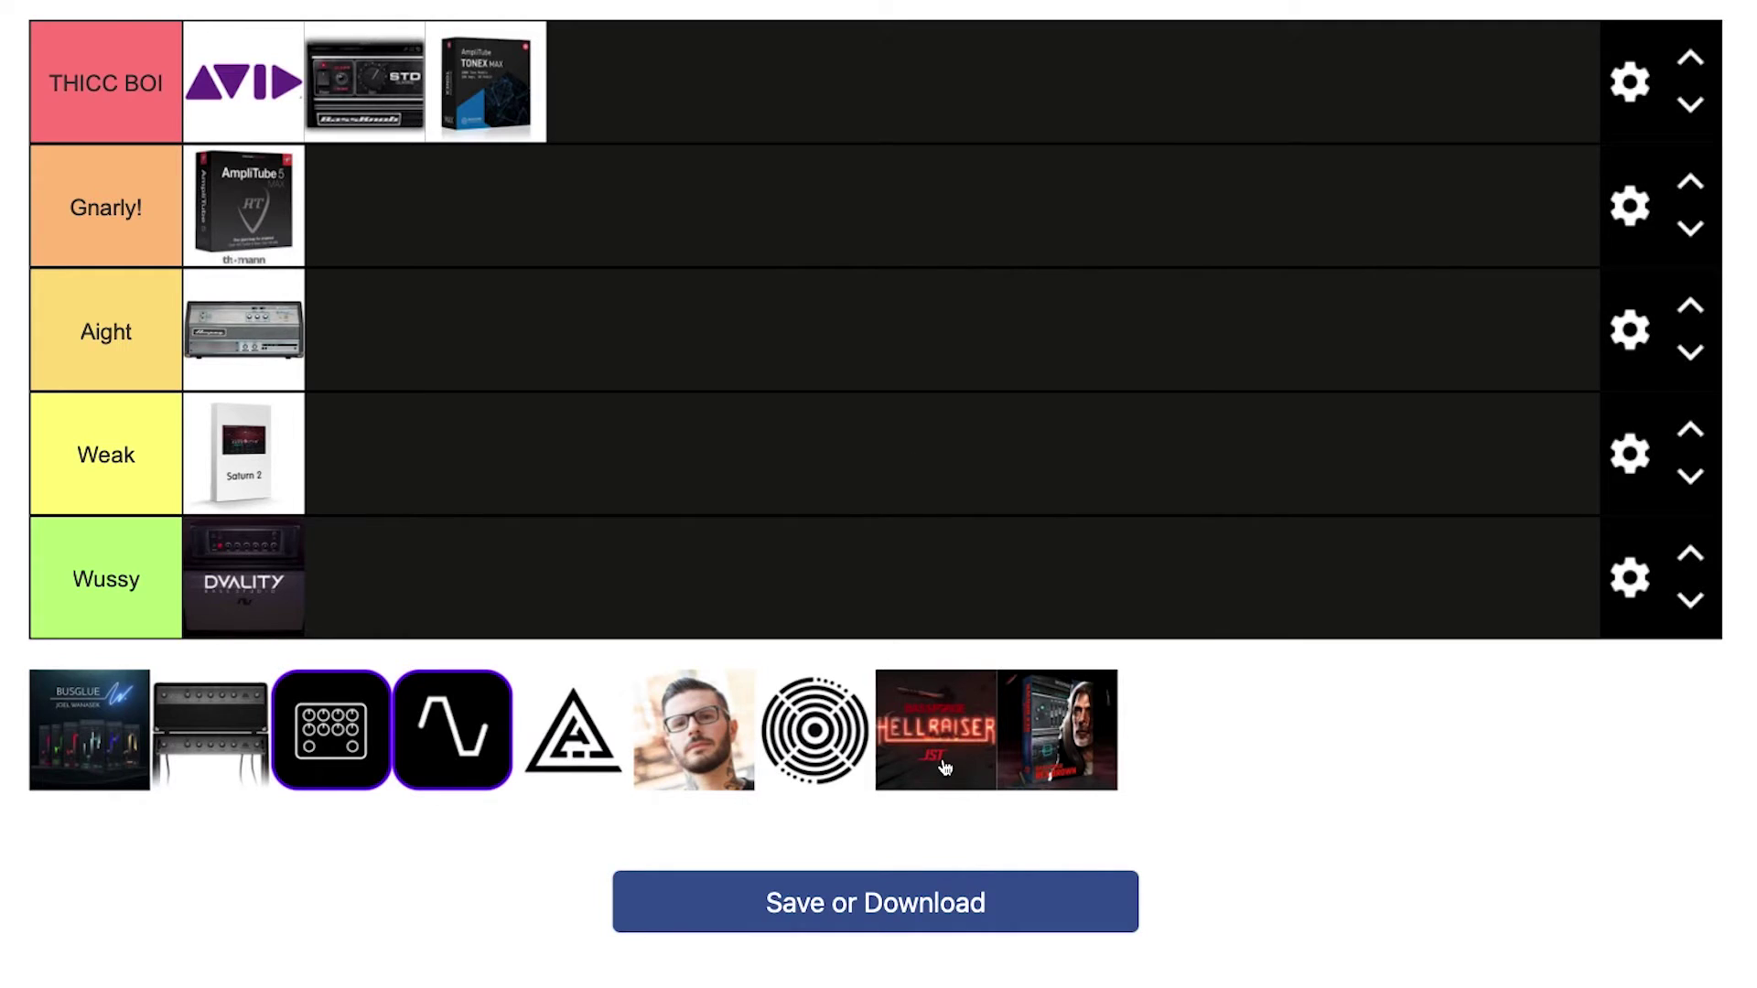
{"action": "left_click_drag", "start_coordinate": [946, 767], "coordinate": [1028, 486]}
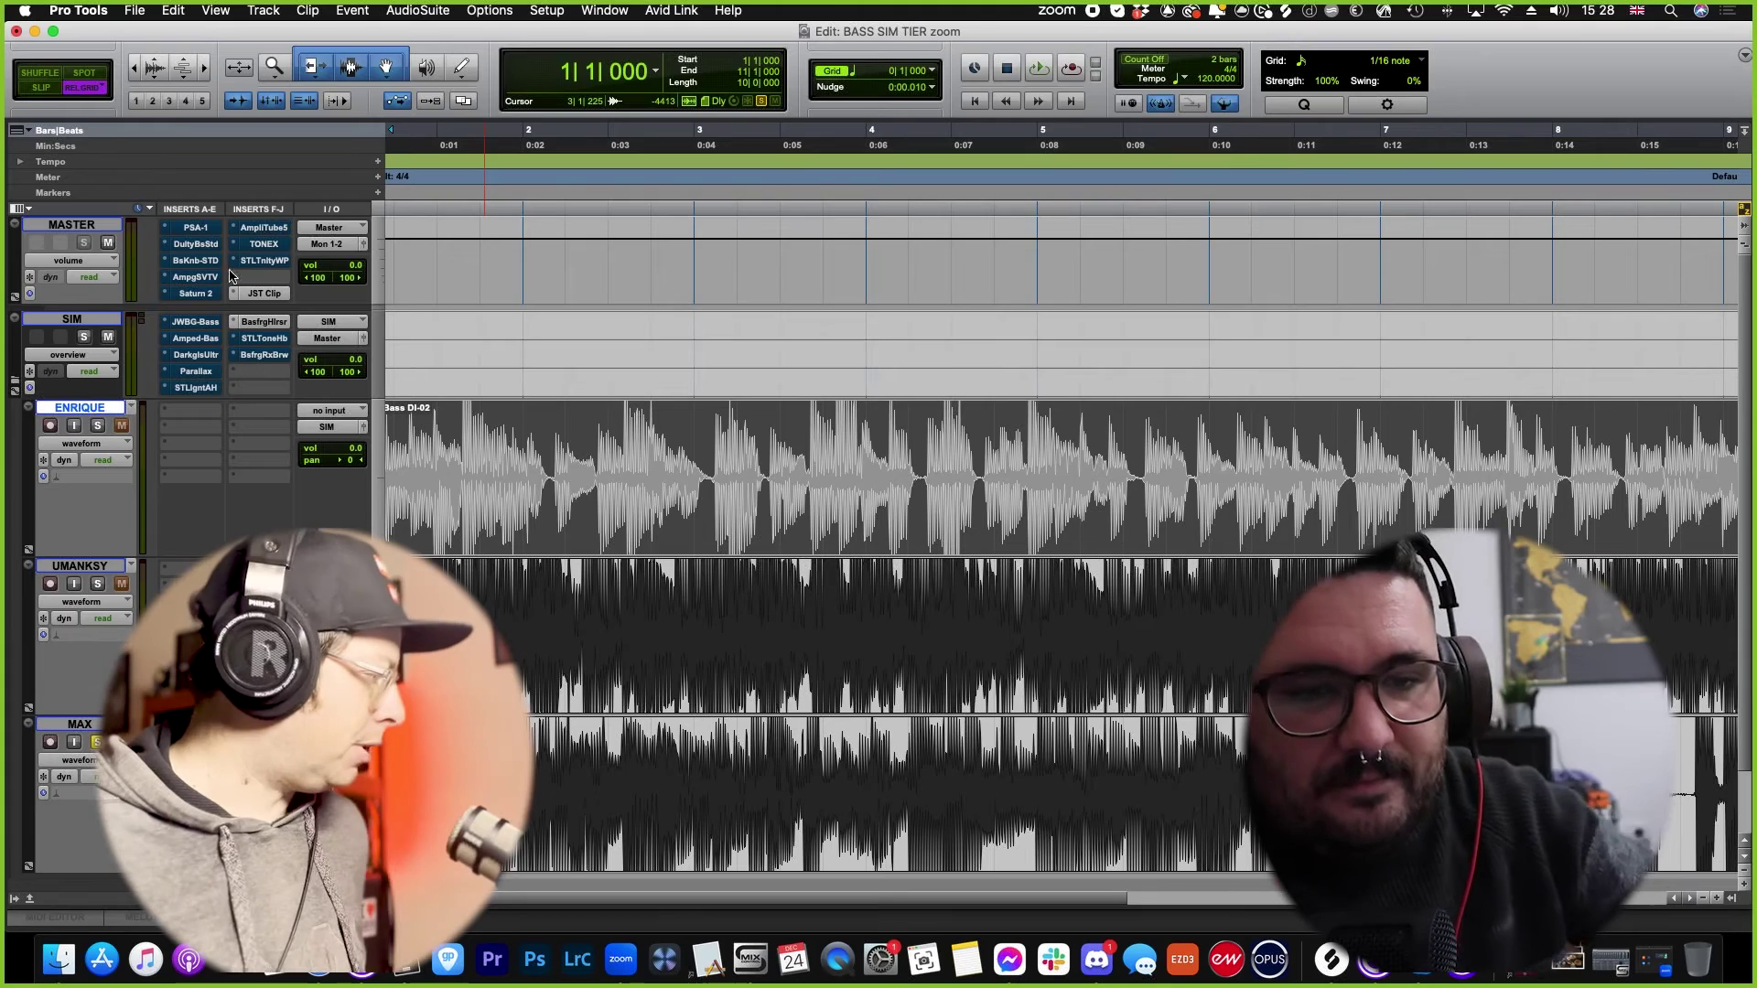
Step: Open Bassforge Rex Brown on the SIM track and look through its pedal, amp, cabinet and effects sections
{"action": "left_click", "coordinate": [263, 354]}
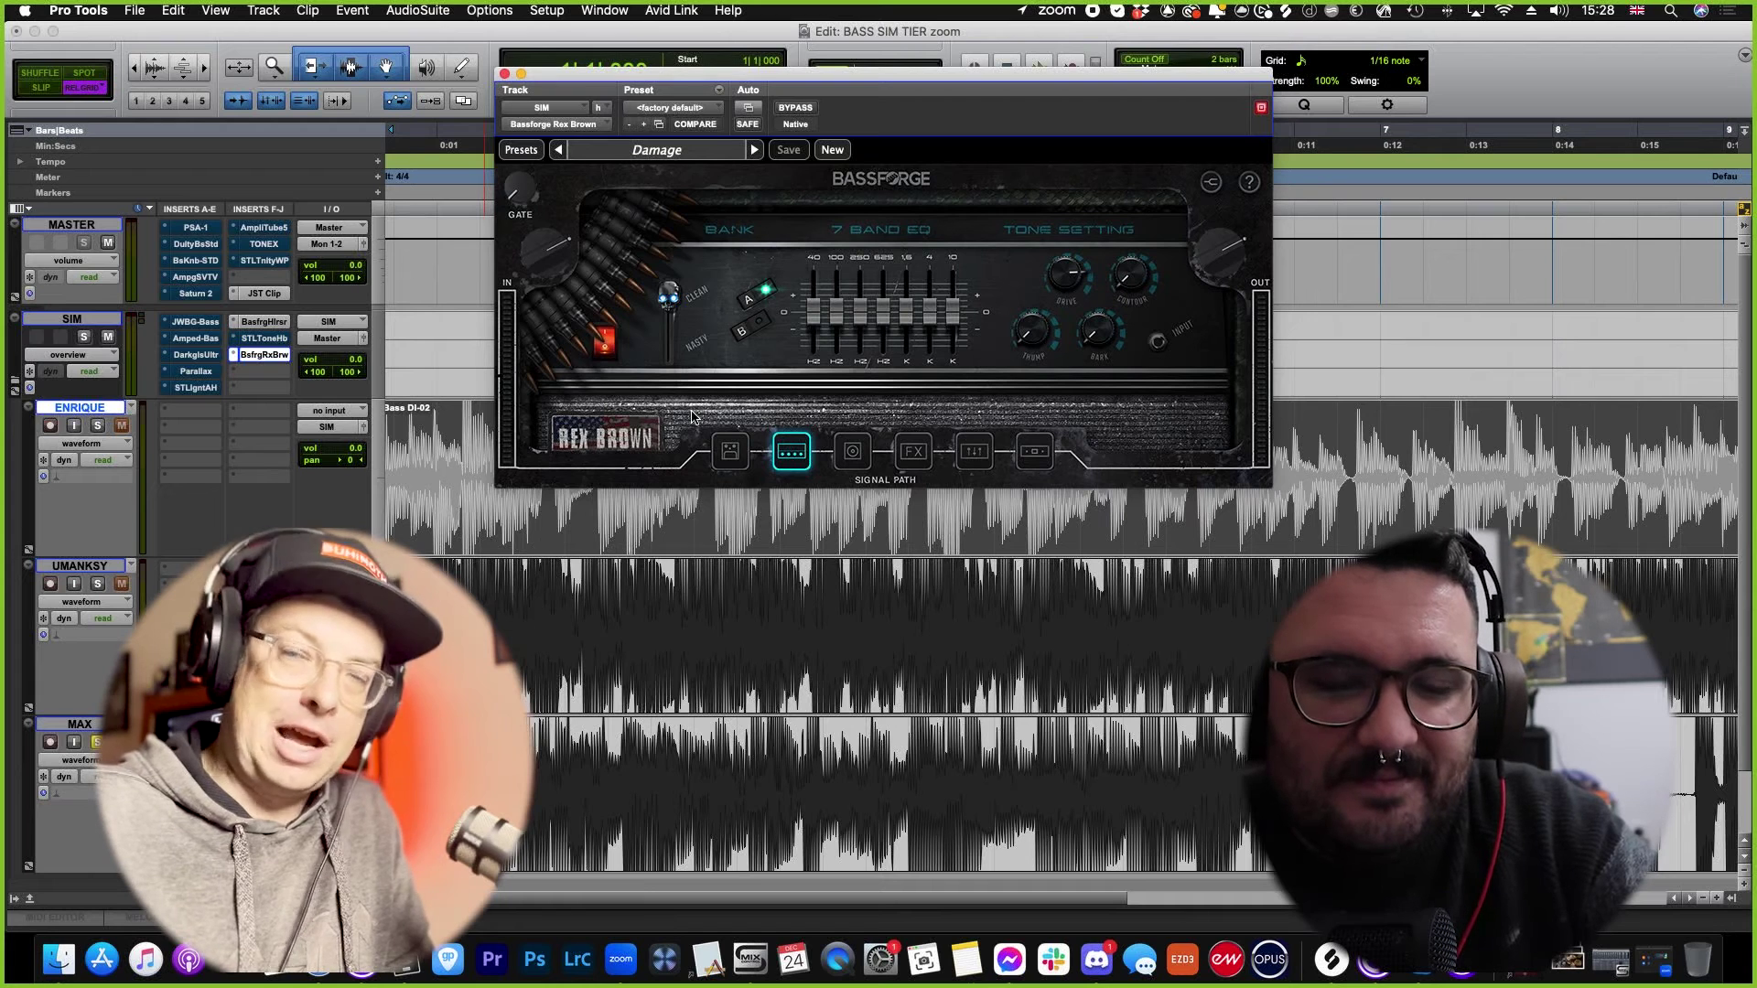
{"action": "left_click", "coordinate": [732, 455]}
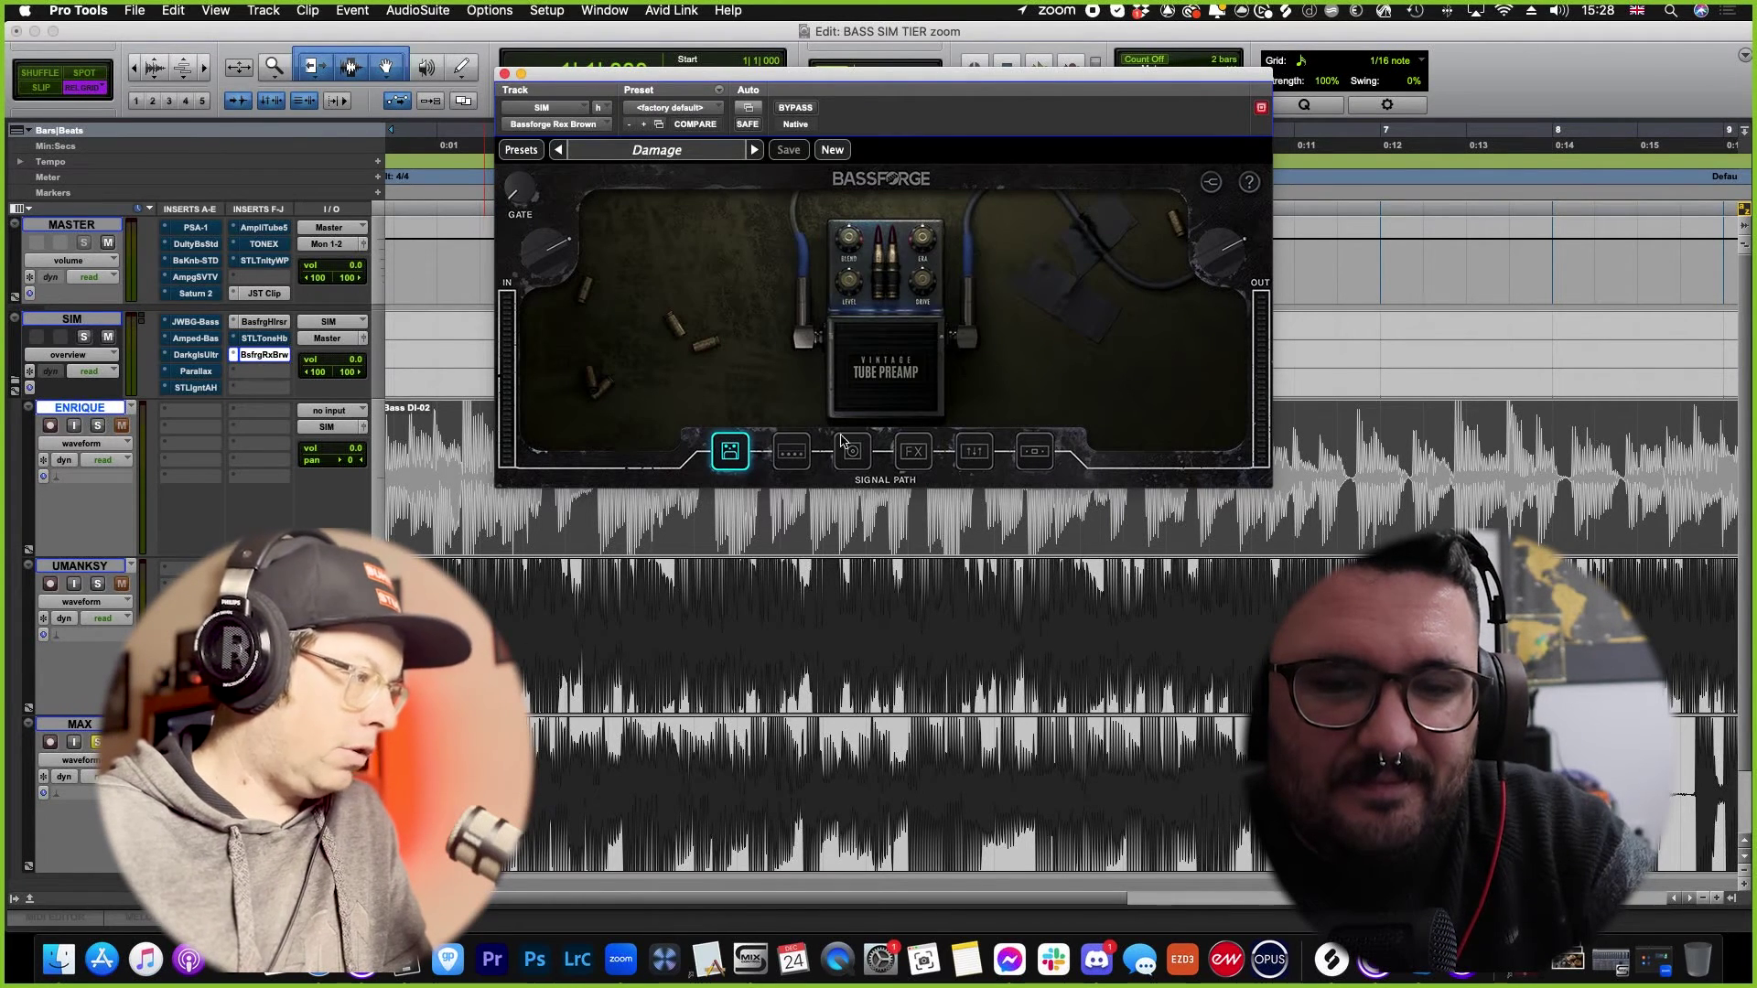
{"action": "left_click", "coordinate": [792, 454]}
{"action": "left_click", "coordinate": [858, 456]}
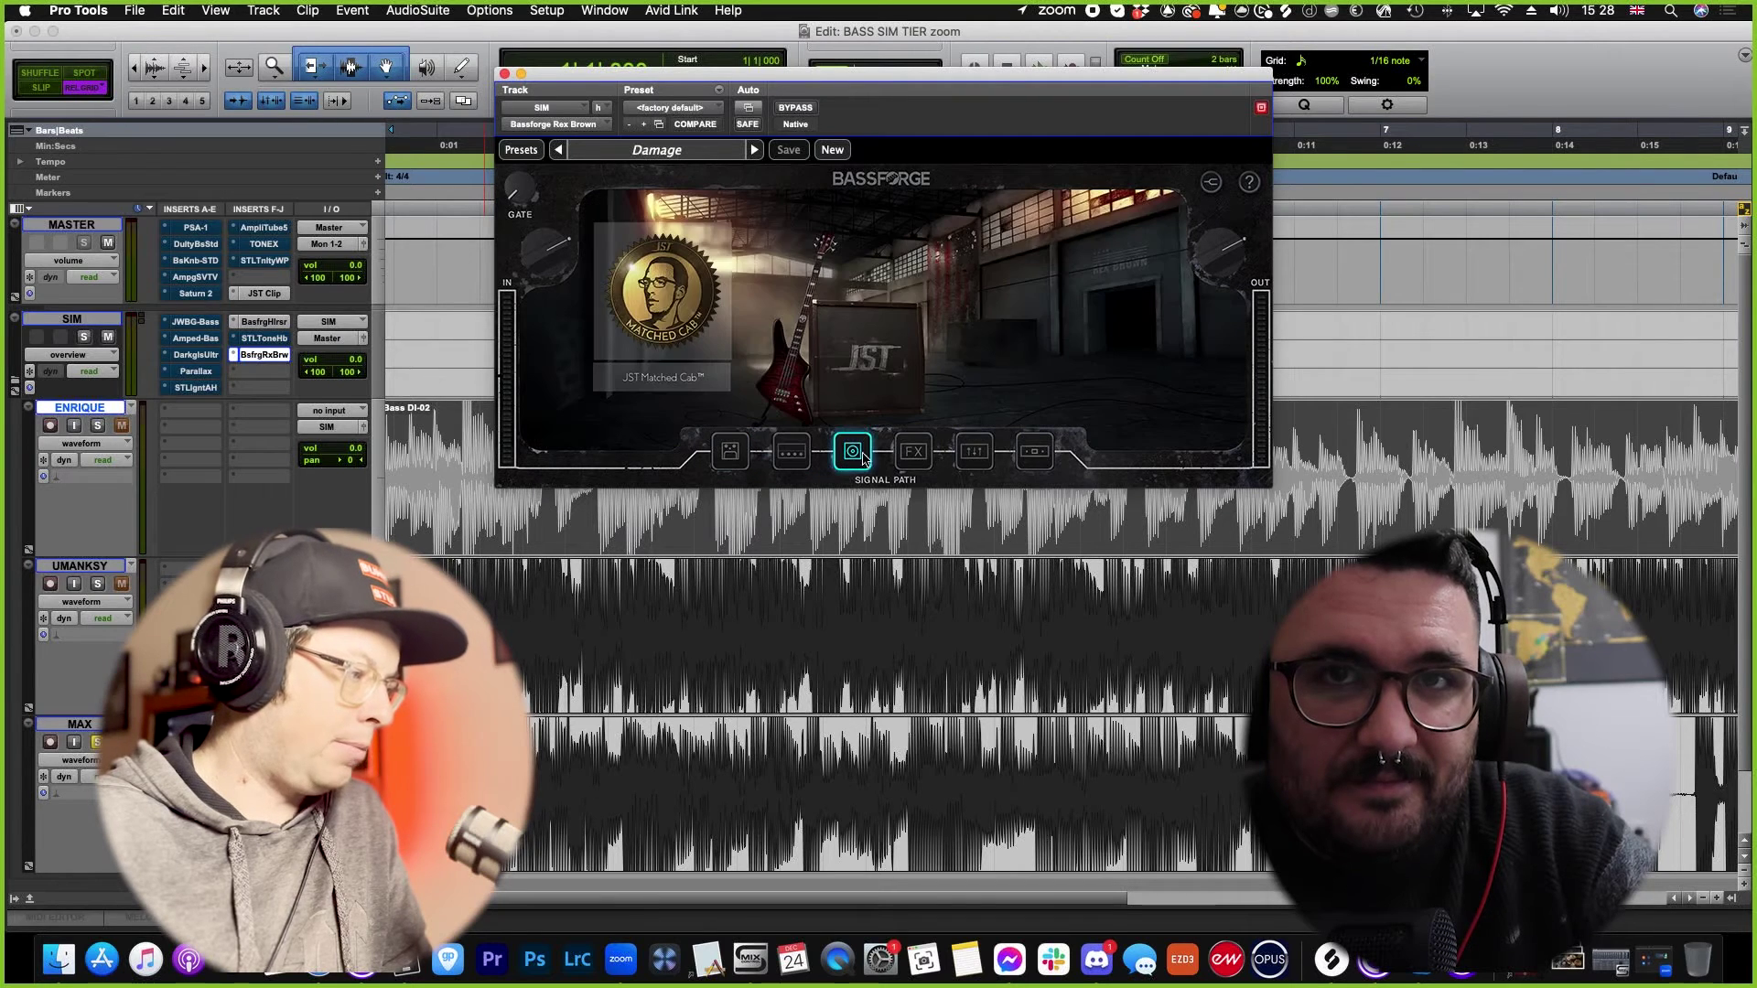
{"action": "left_click", "coordinate": [915, 455]}
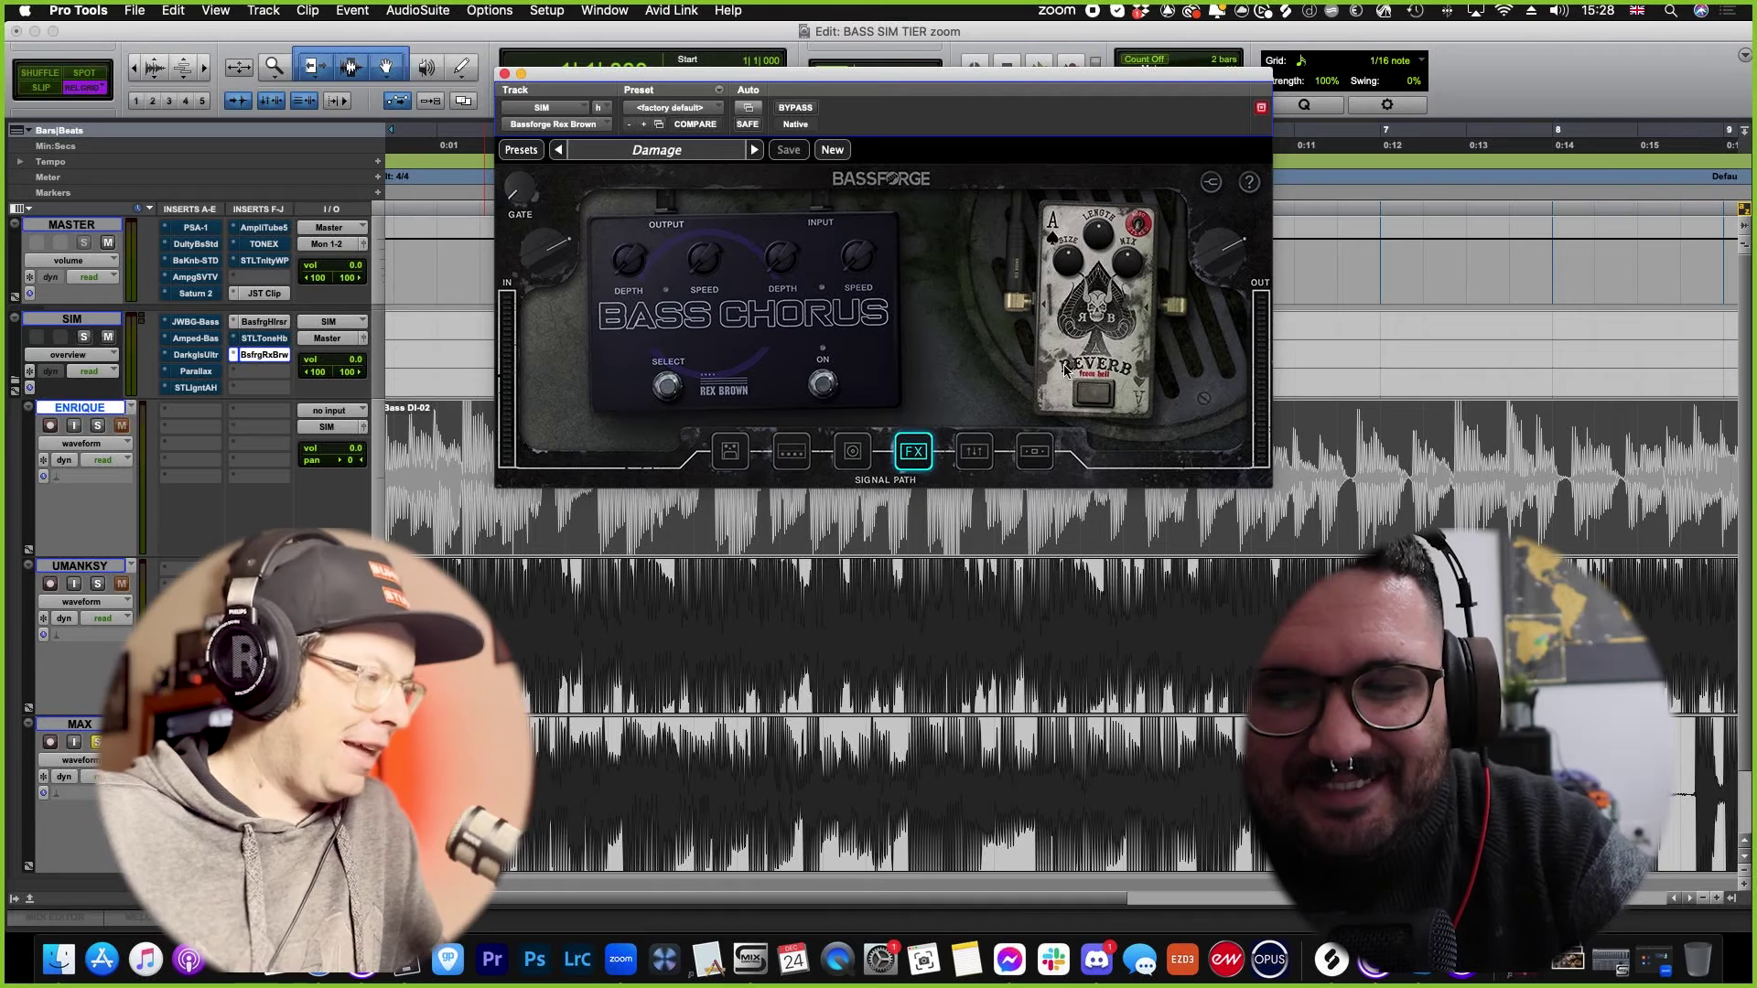
Step: Examine Rex Brown's parametric EQ, dual-bank limiter and signal path overview
{"action": "left_click", "coordinate": [992, 451]}
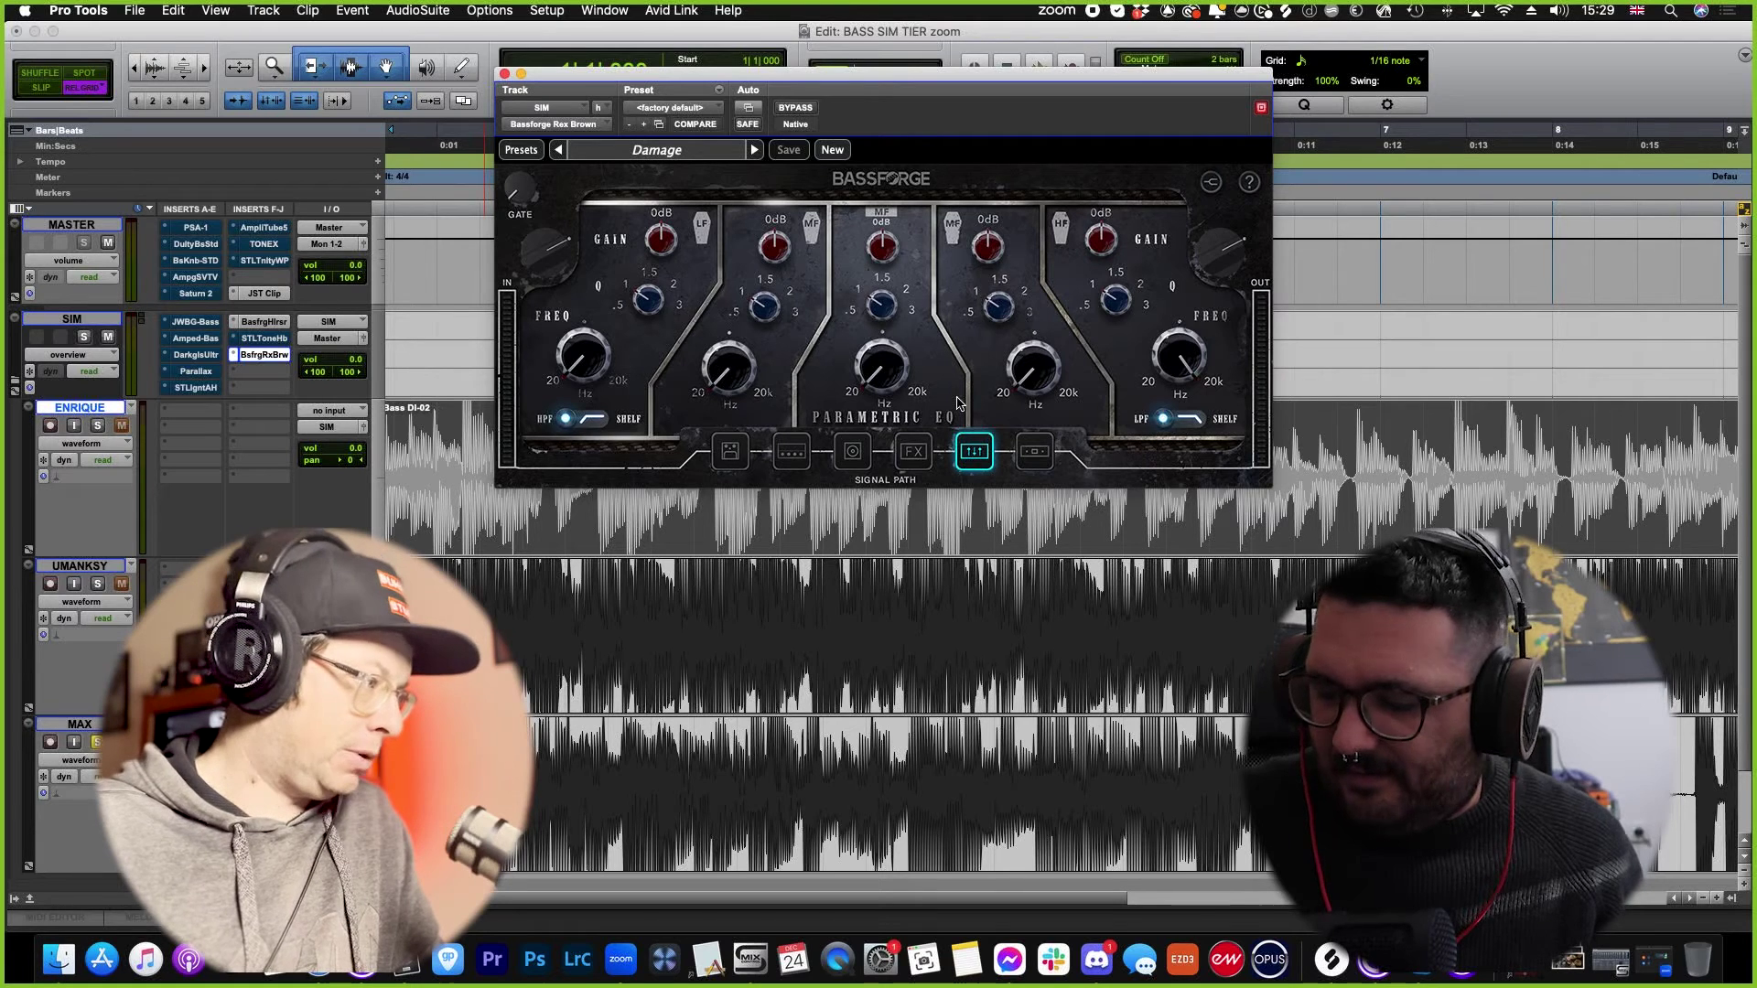
{"action": "mouse_move", "coordinate": [861, 389]}
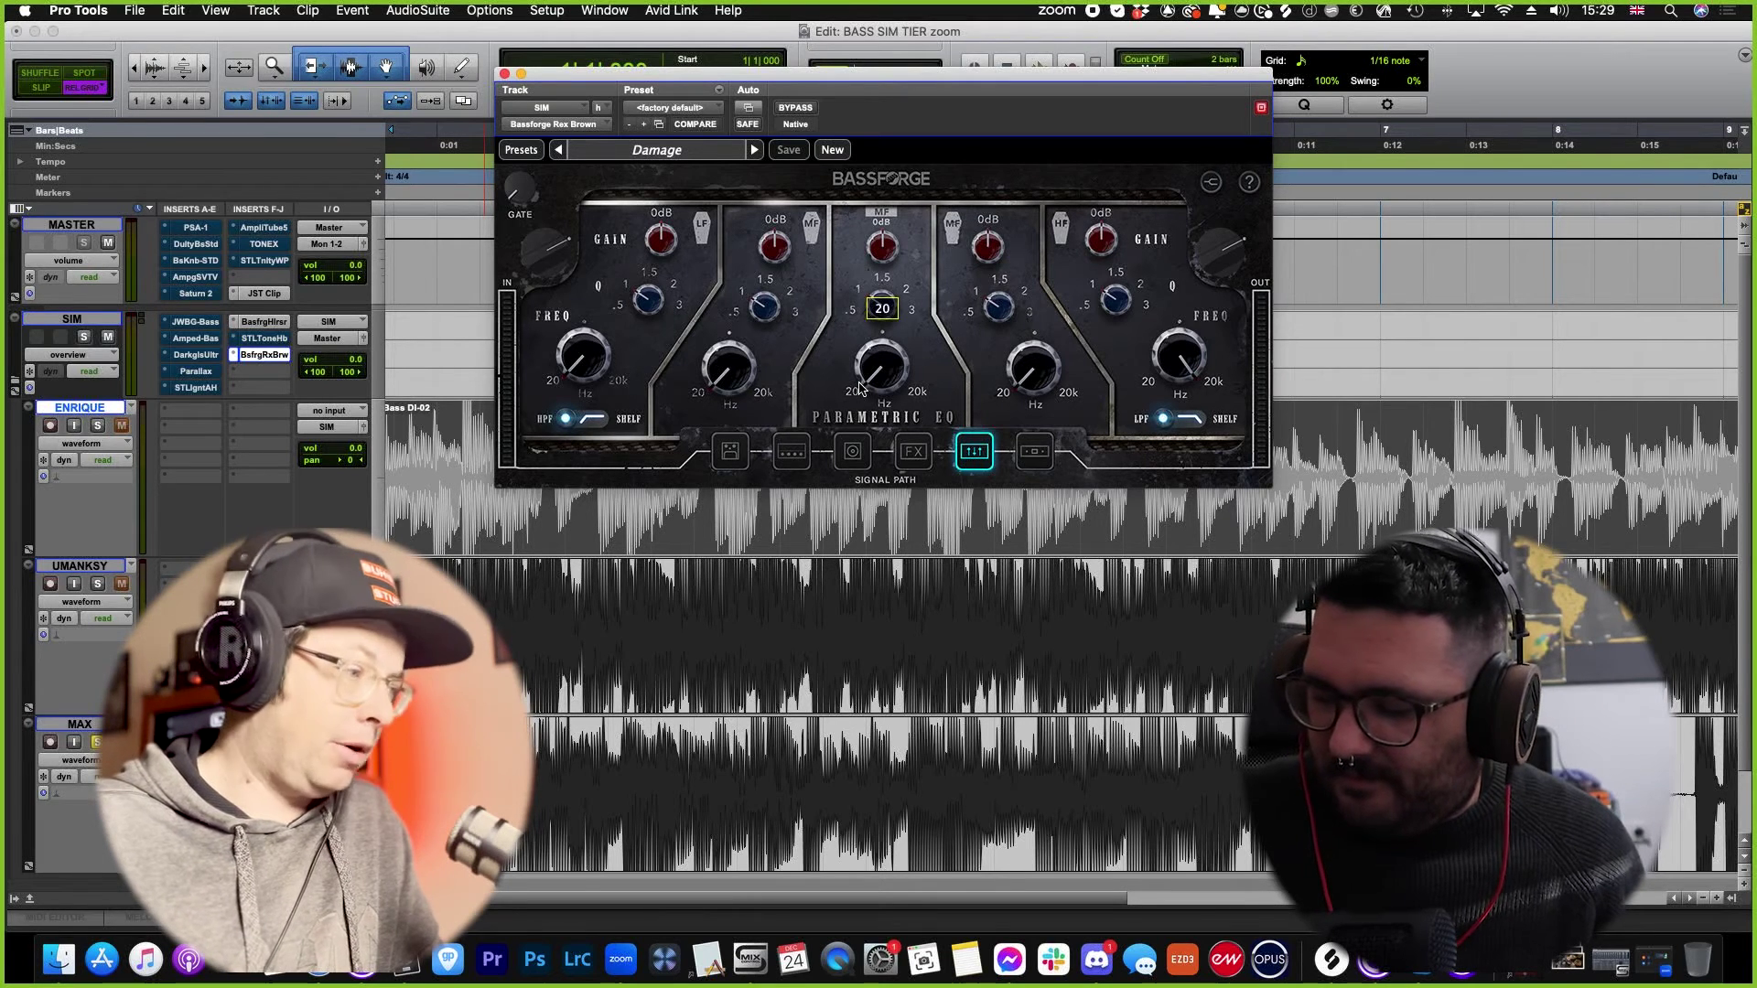
{"action": "left_click", "coordinate": [1043, 462]}
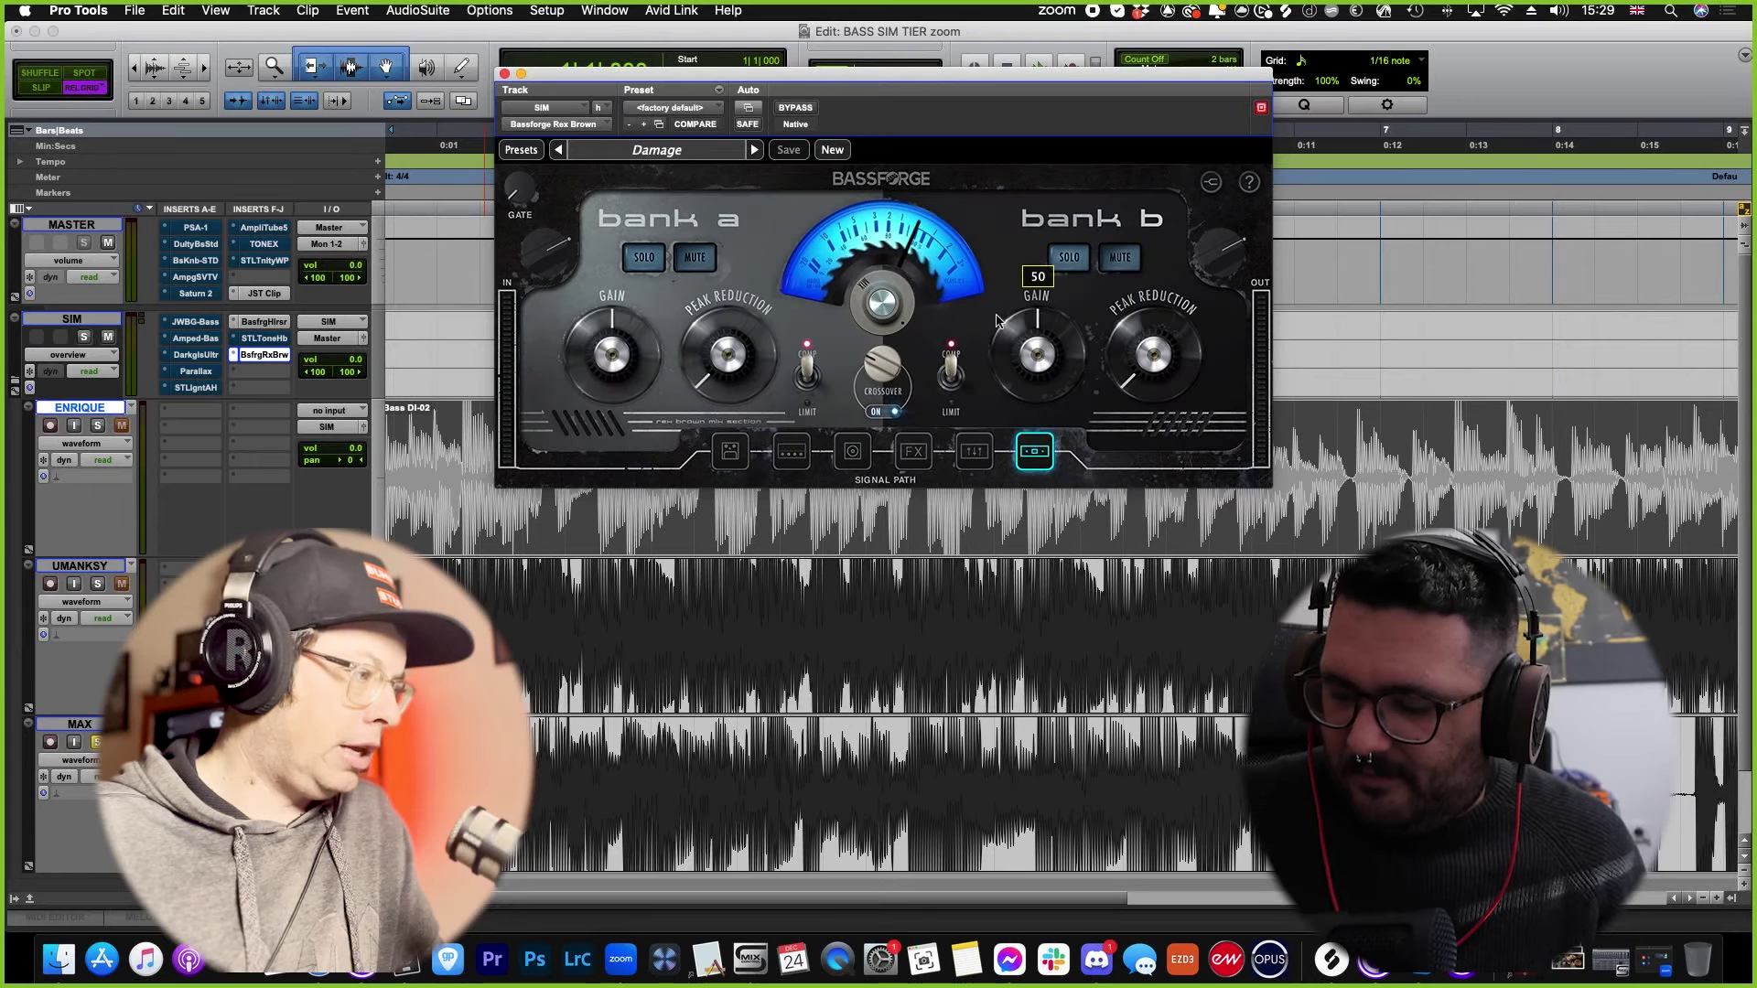
{"action": "mouse_move", "coordinate": [884, 270]}
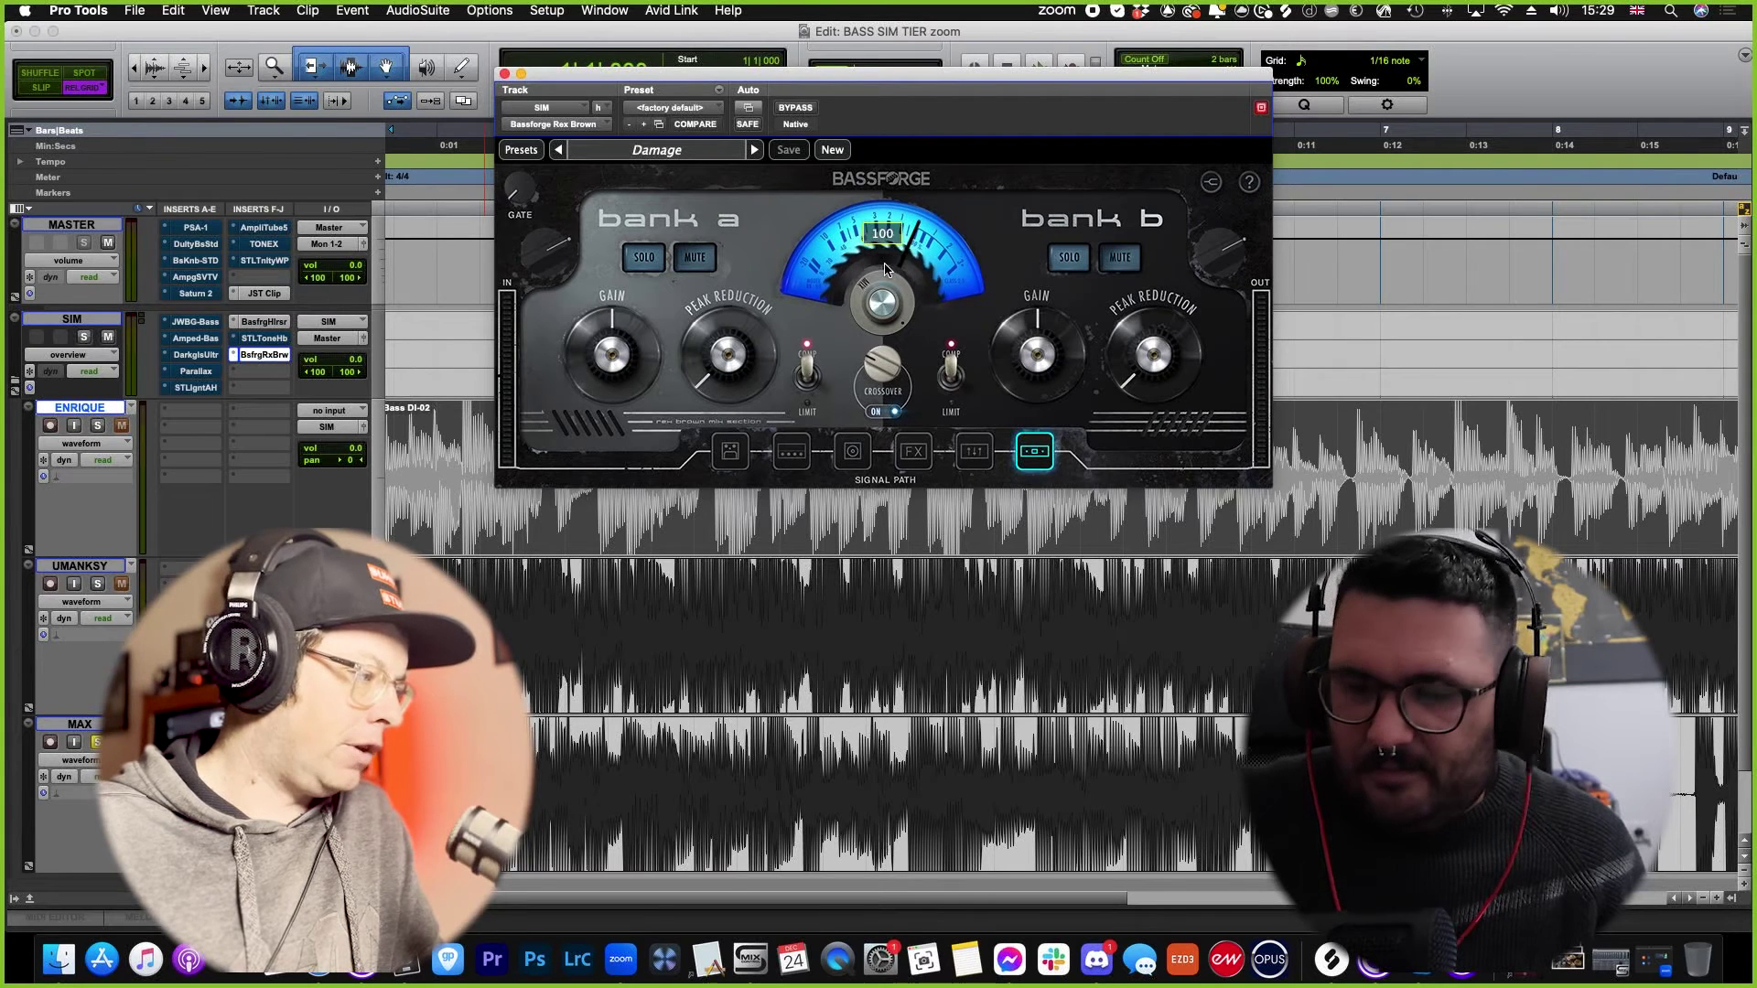
{"action": "left_click", "coordinate": [864, 486]}
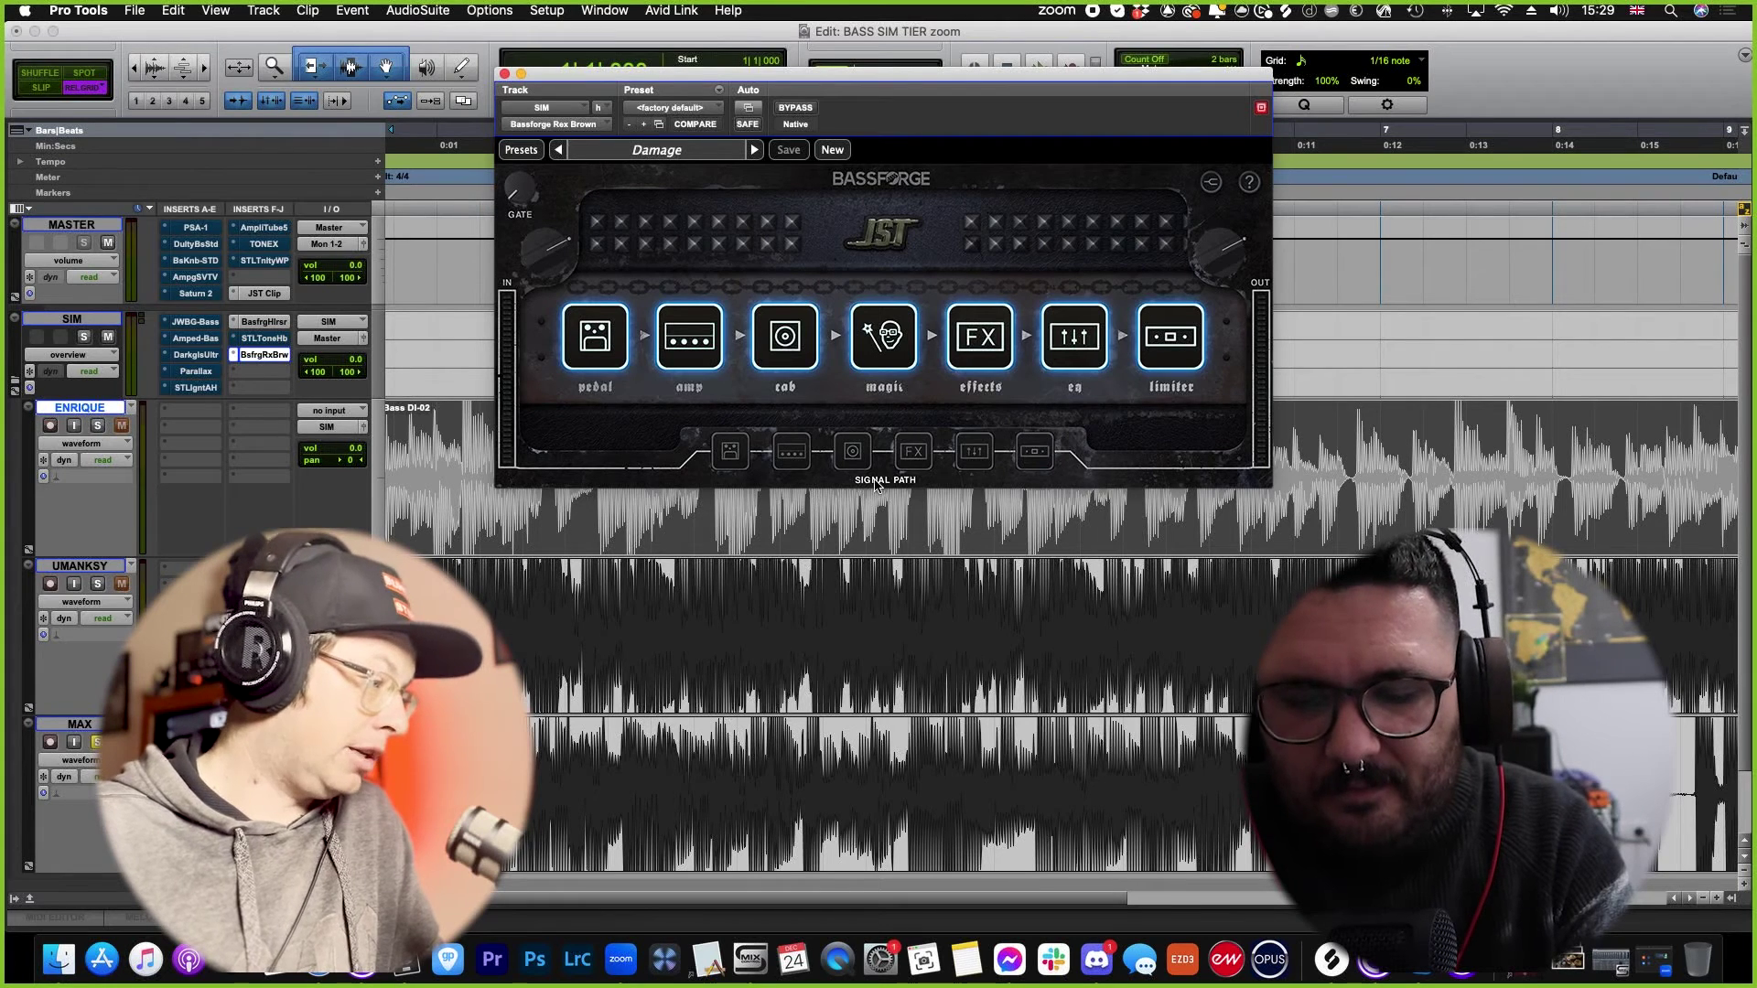
{"action": "left_click", "coordinate": [912, 451]}
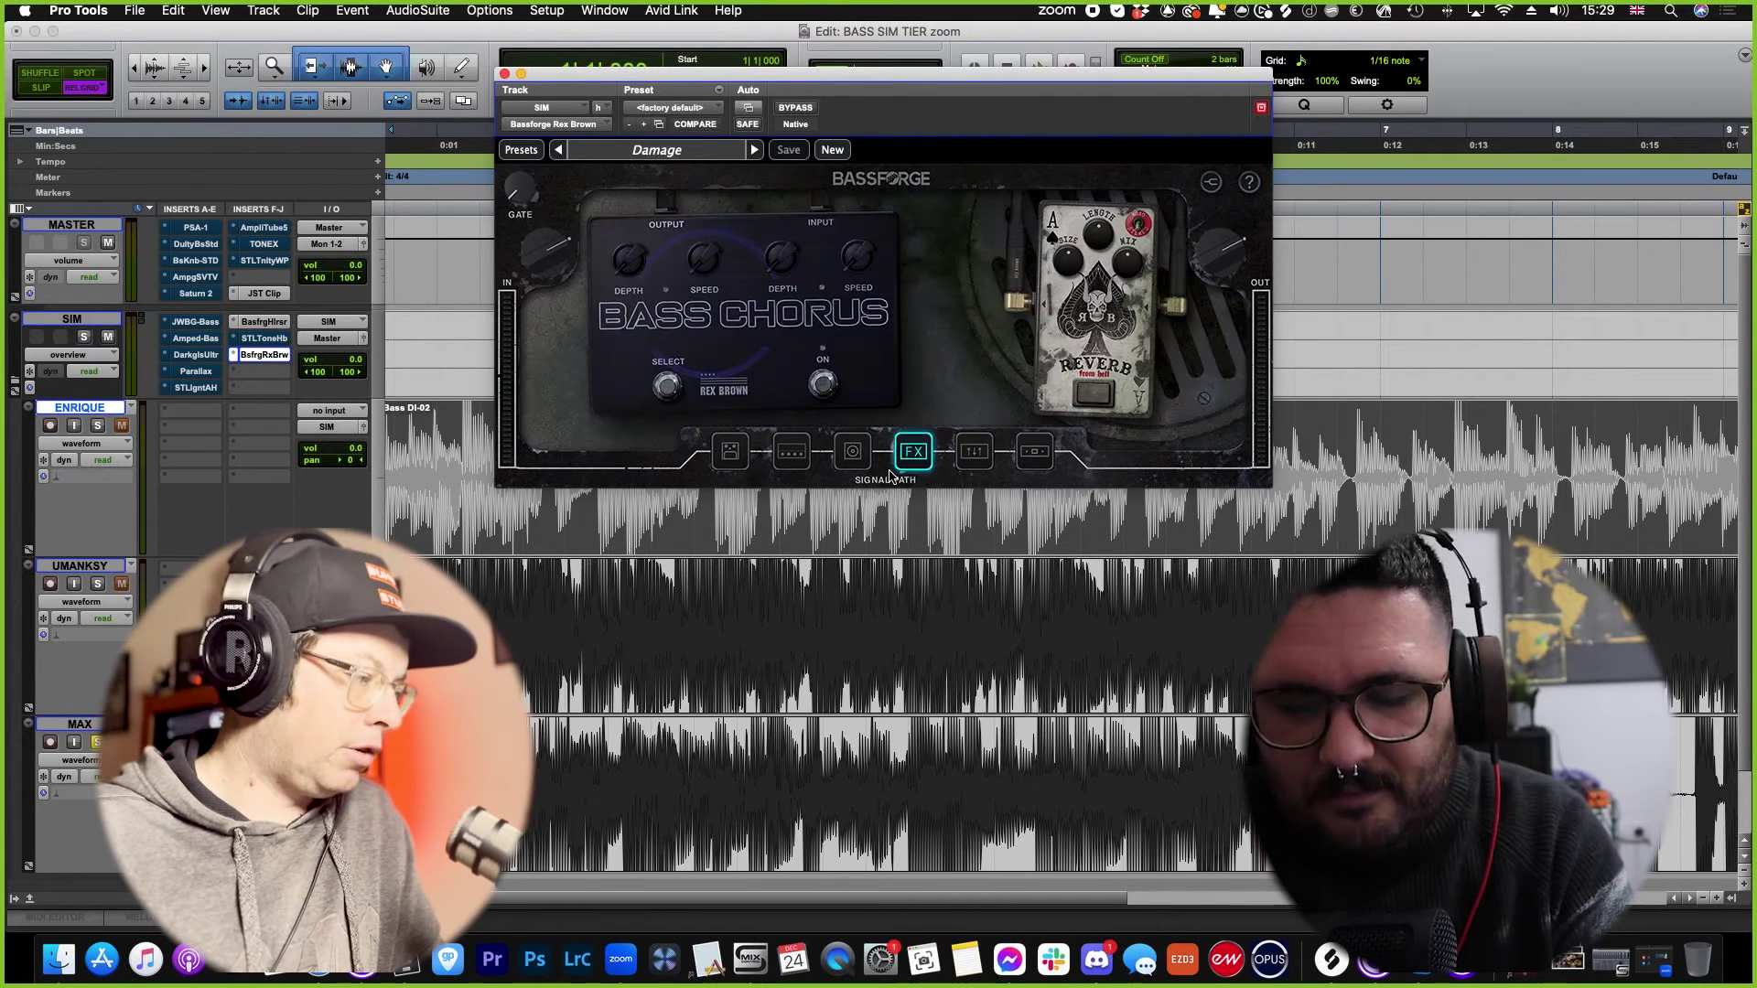
{"action": "left_click", "coordinate": [1034, 451]}
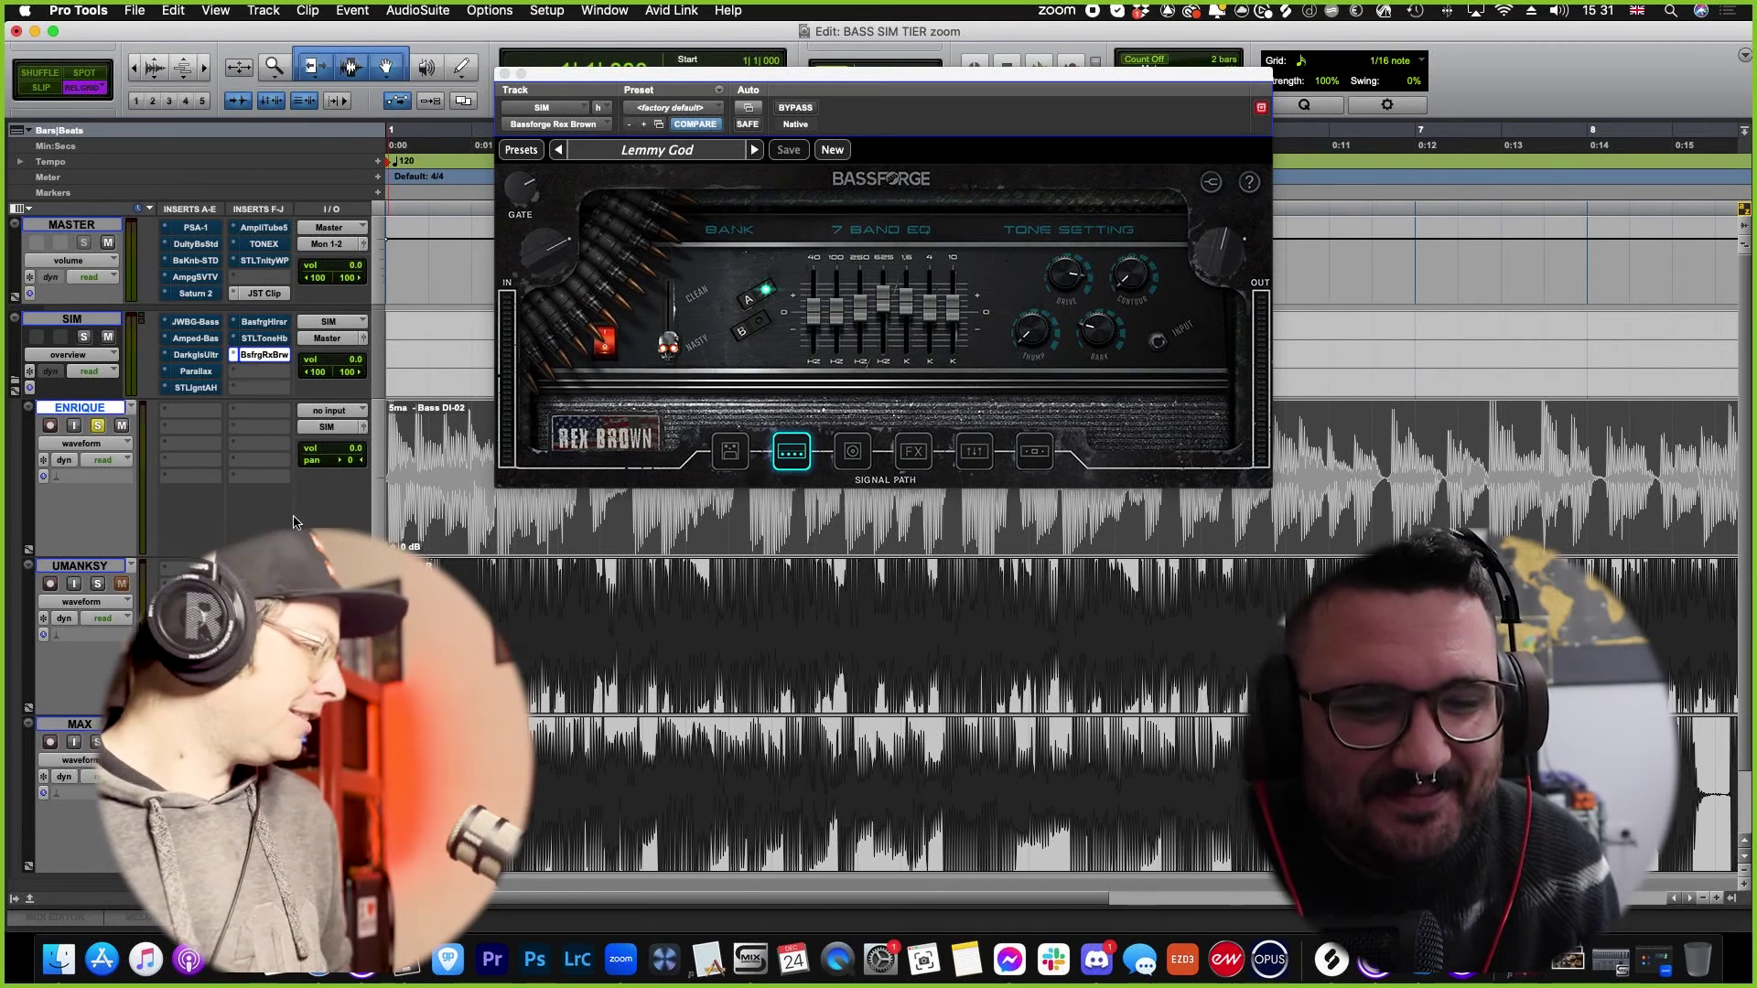
Step: Audition the Lemmy God preset on separately soloed bass tracks and adjust the amp's clean-to-nasty blend during playback
{"action": "key", "text": "space"}
{"action": "left_click", "coordinate": [99, 584]}
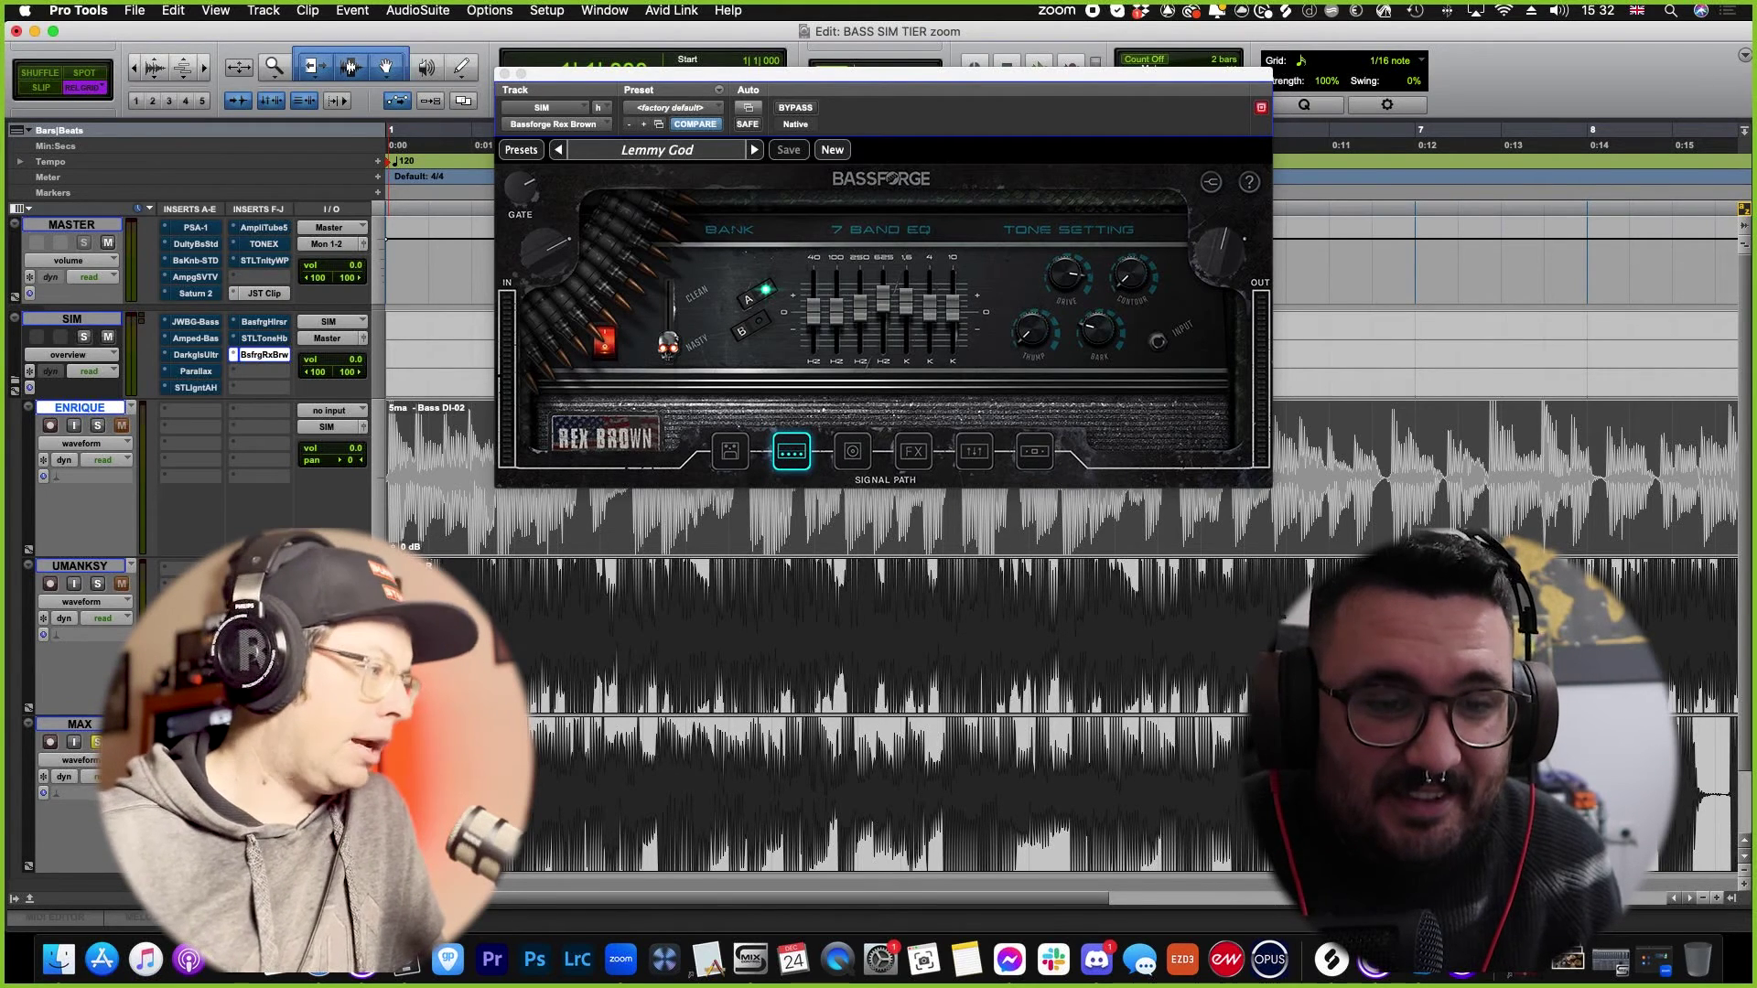
{"action": "mouse_move", "coordinate": [679, 350]}
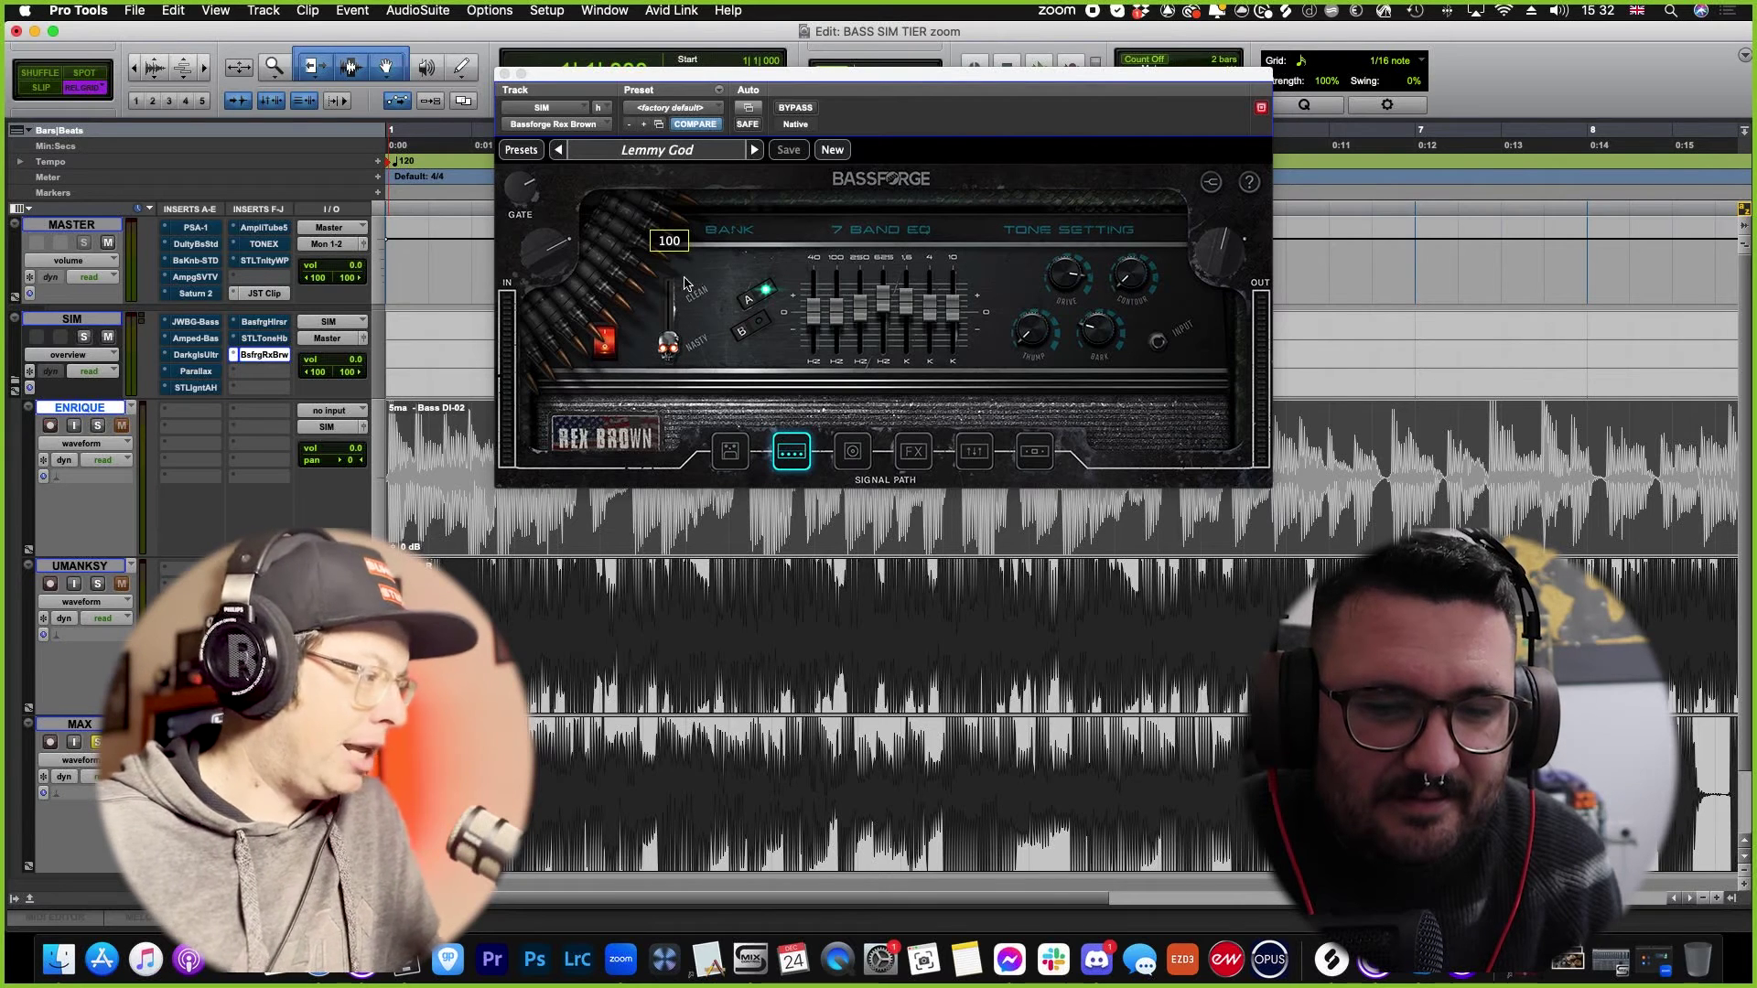
{"action": "left_click", "coordinate": [98, 425]}
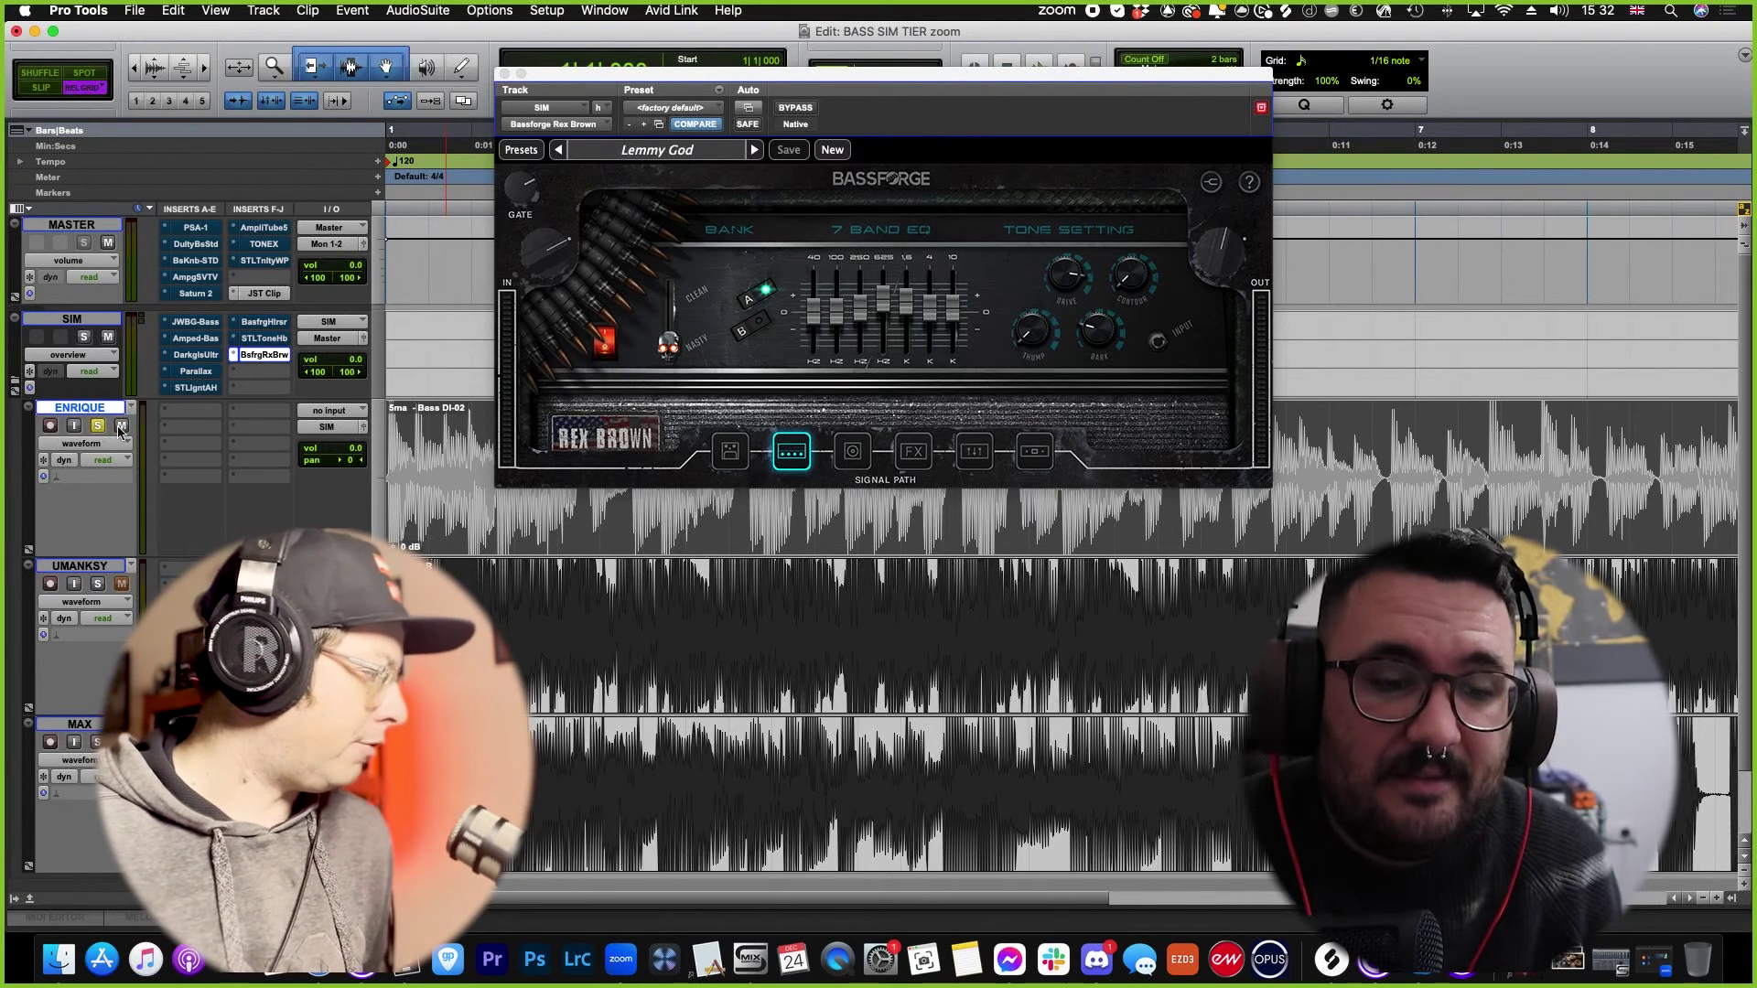
{"action": "key", "text": "space"}
{"action": "mouse_move", "coordinate": [669, 341]}
{"action": "left_mouse_down"}
{"action": "mouse_move", "coordinate": [691, 199]}
{"action": "mouse_move", "coordinate": [675, 366]}
{"action": "left_mouse_up"}
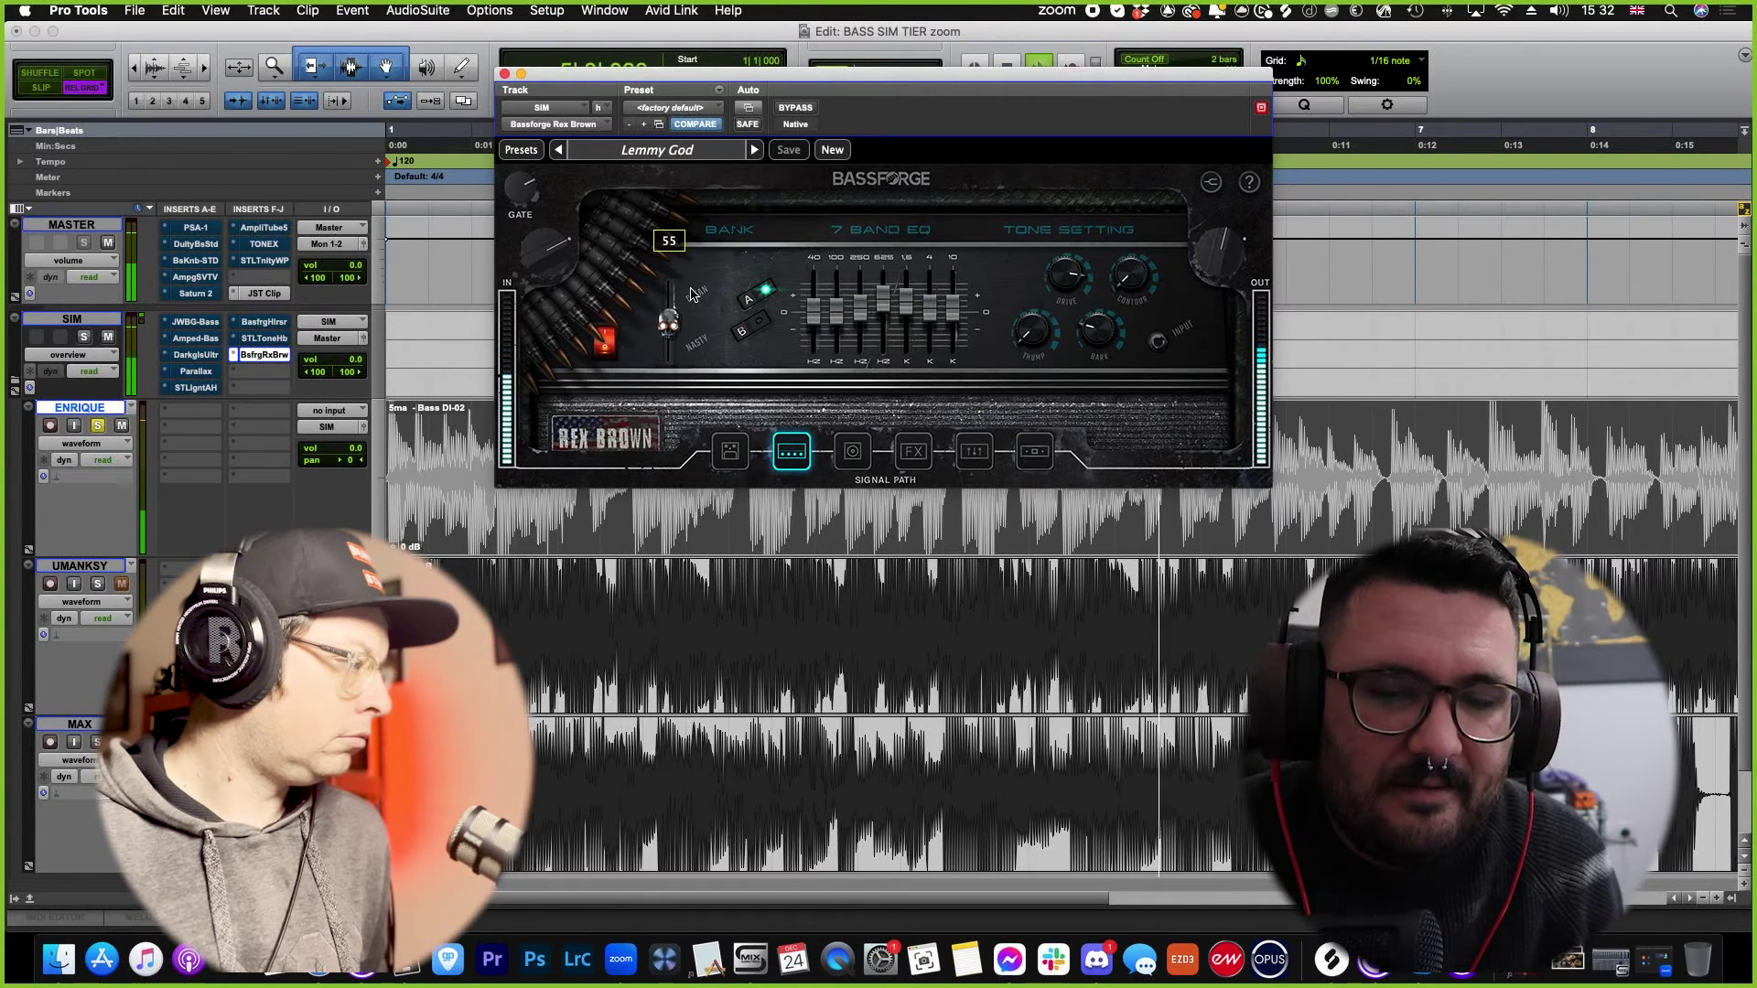
{"action": "left_click_drag", "start_coordinate": [679, 334], "coordinate": [696, 293]}
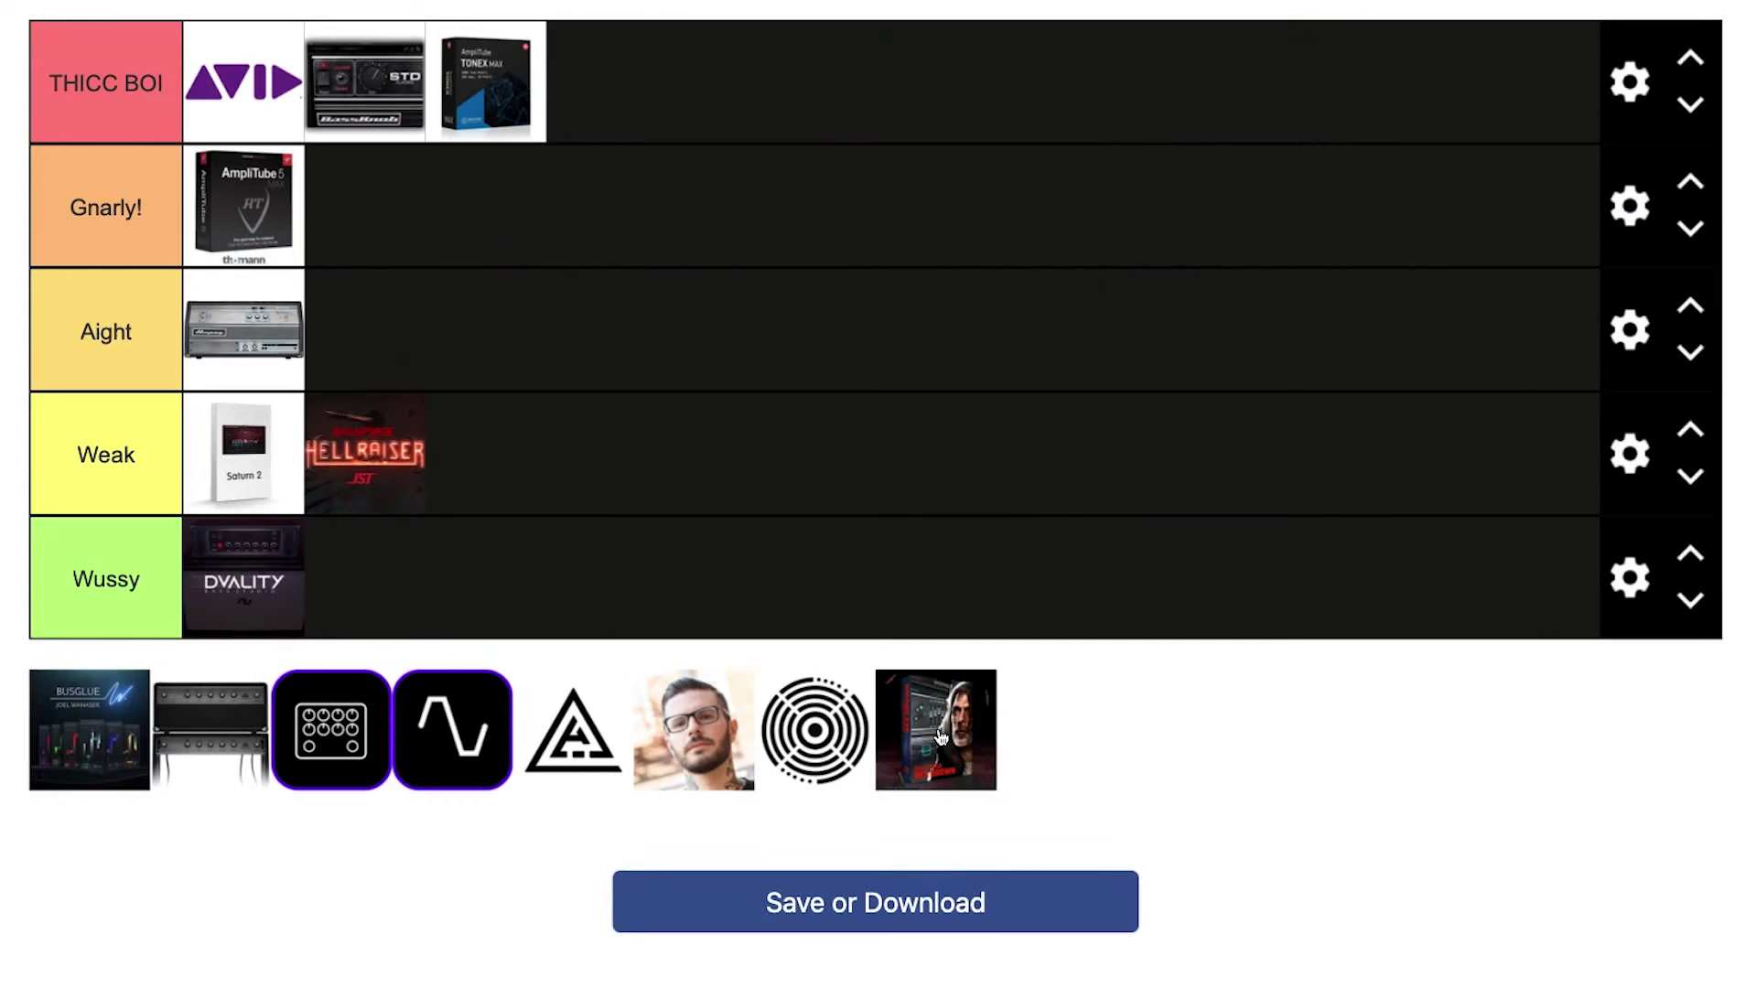
Step: Place the Bassforge Rex Brown image in the Gnarly! tier of the tier list
{"action": "left_click_drag", "start_coordinate": [933, 729], "coordinate": [1103, 225]}
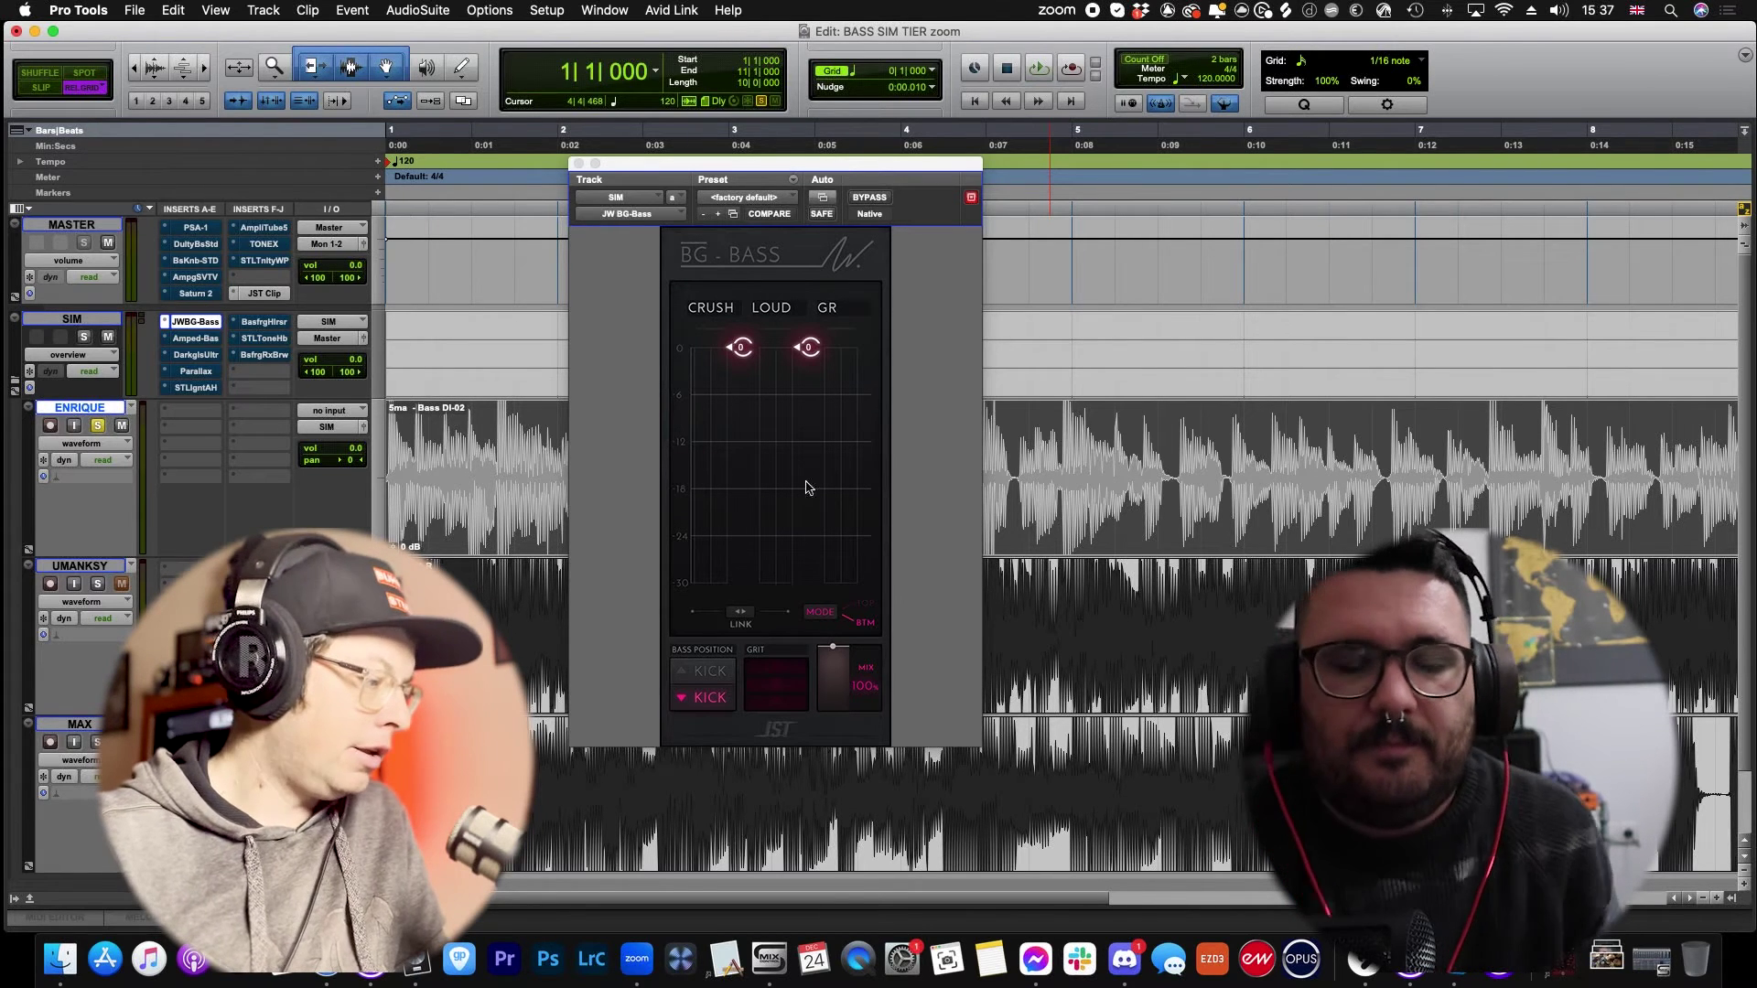
Step: Toggle BG-Bass's Grit options, including C and off, and leave Grit on A
{"action": "left_click", "coordinate": [774, 657]}
{"action": "left_click_drag", "start_coordinate": [770, 675], "coordinate": [787, 710]}
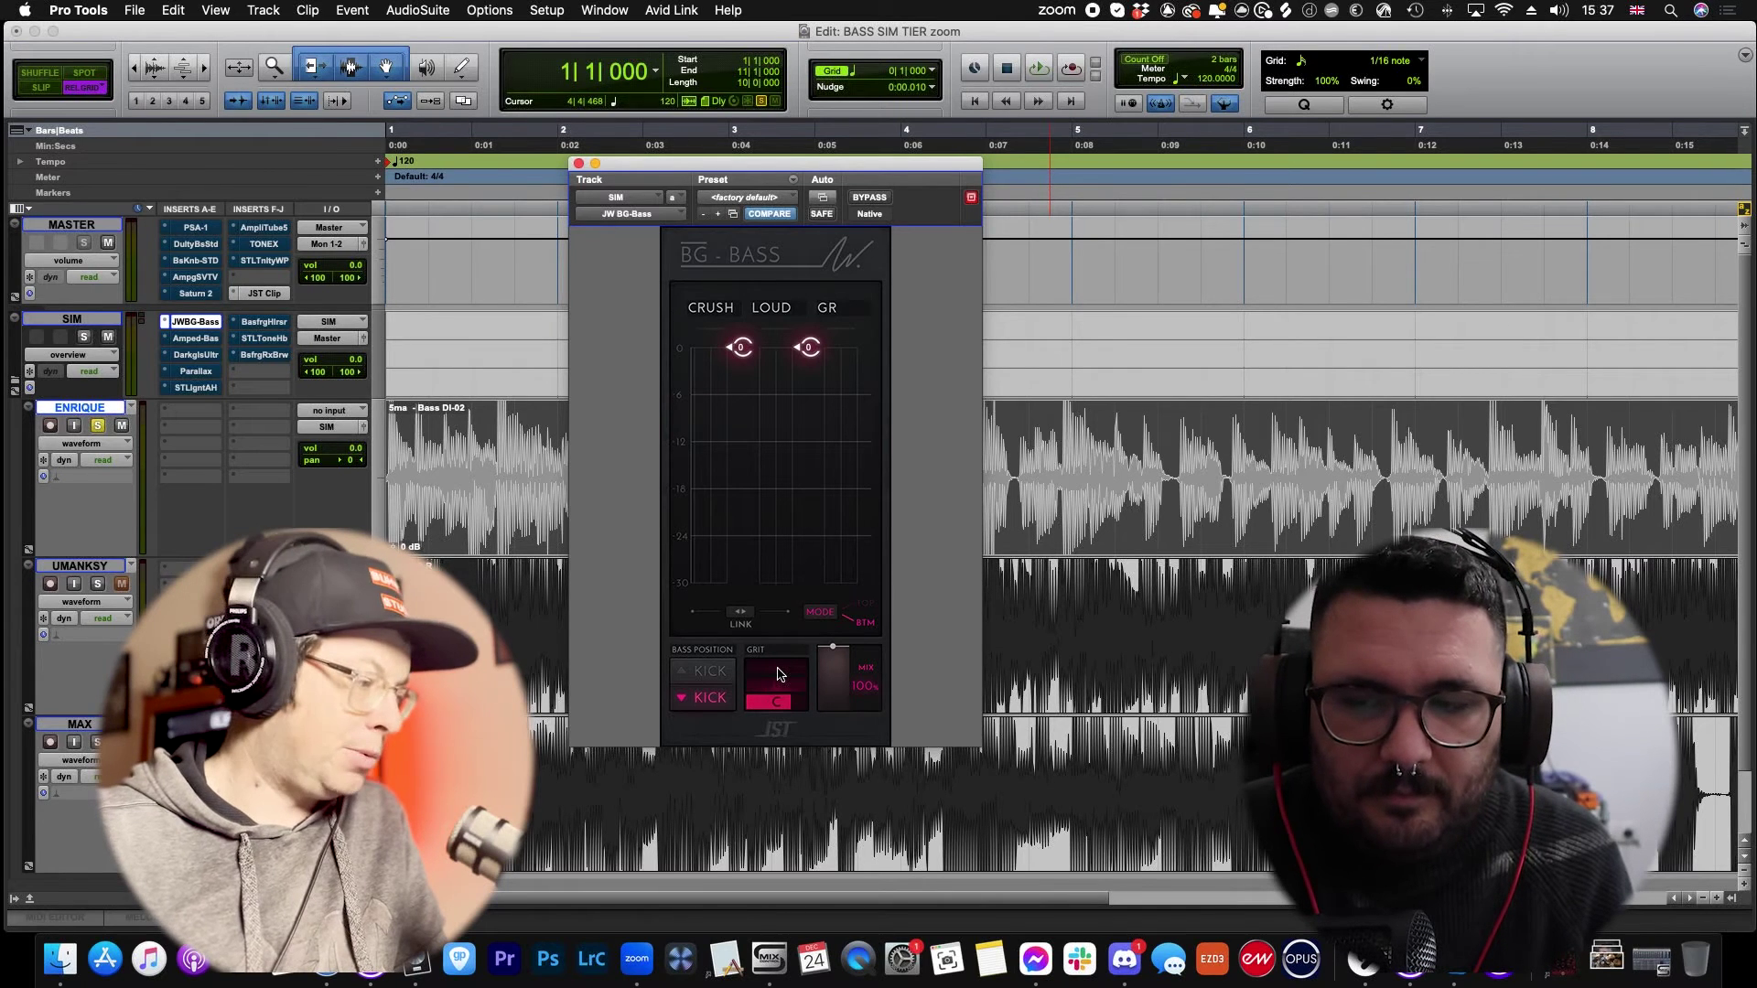
{"action": "left_click", "coordinate": [779, 674]}
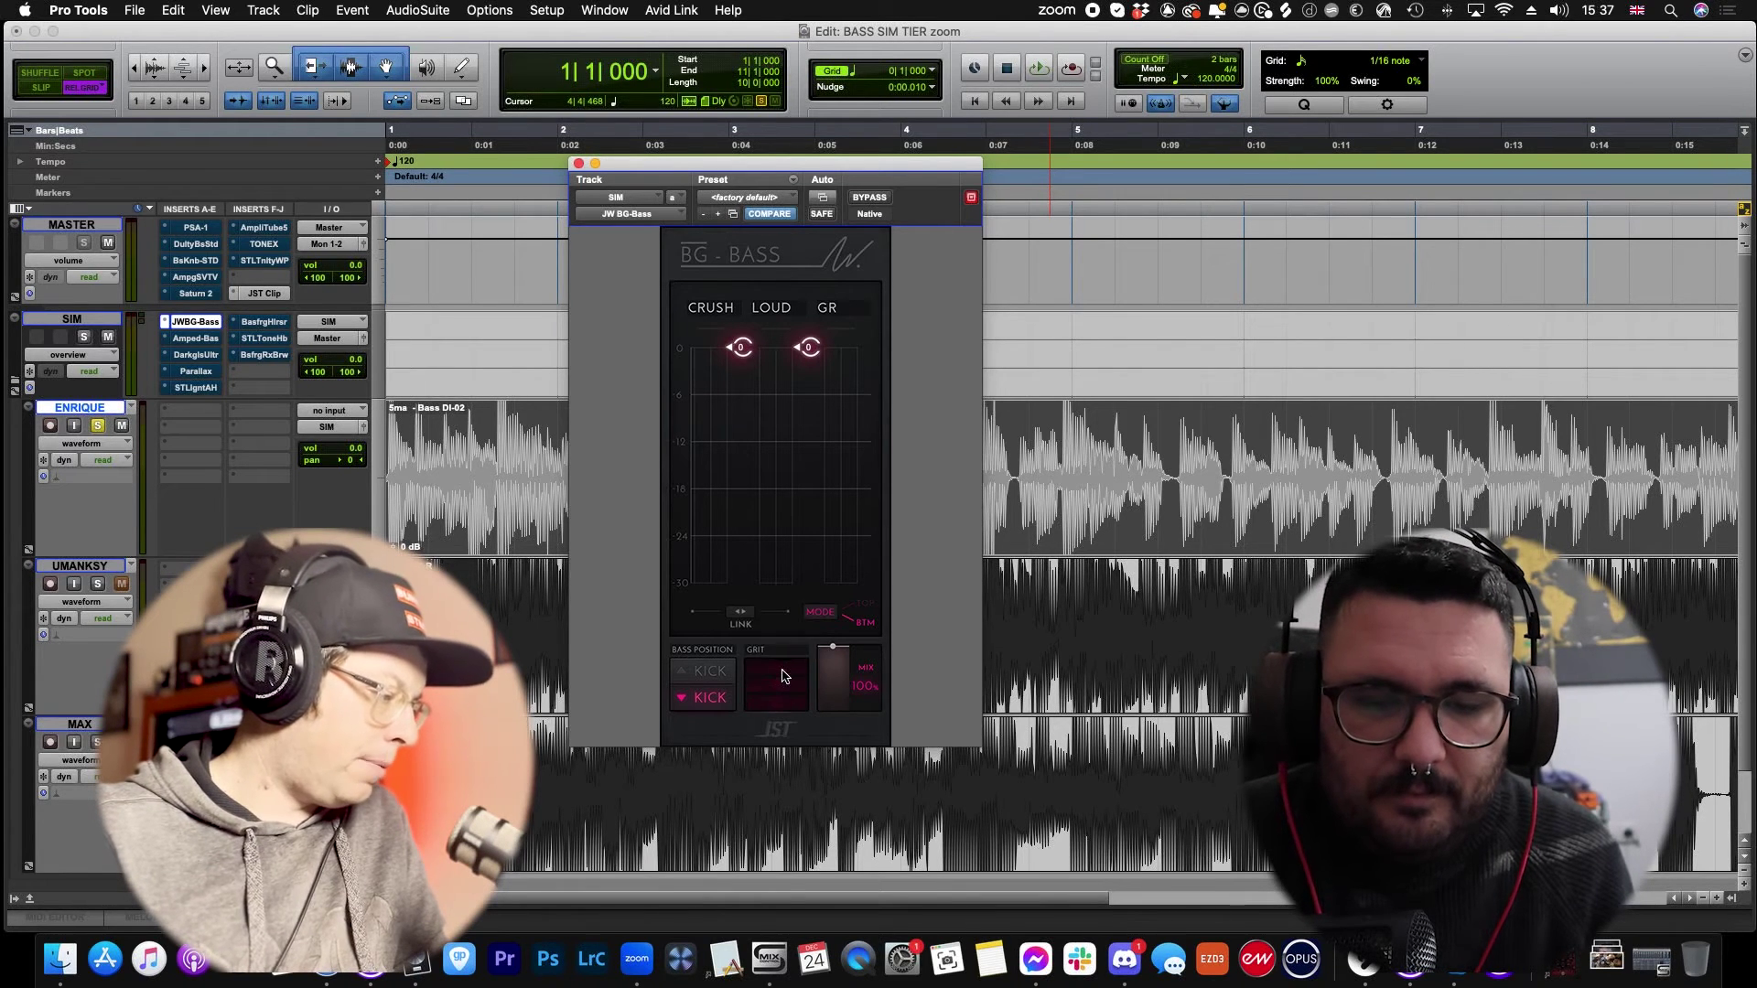
{"action": "left_click", "coordinate": [763, 674]}
{"action": "left_click_drag", "start_coordinate": [764, 675], "coordinate": [783, 675]}
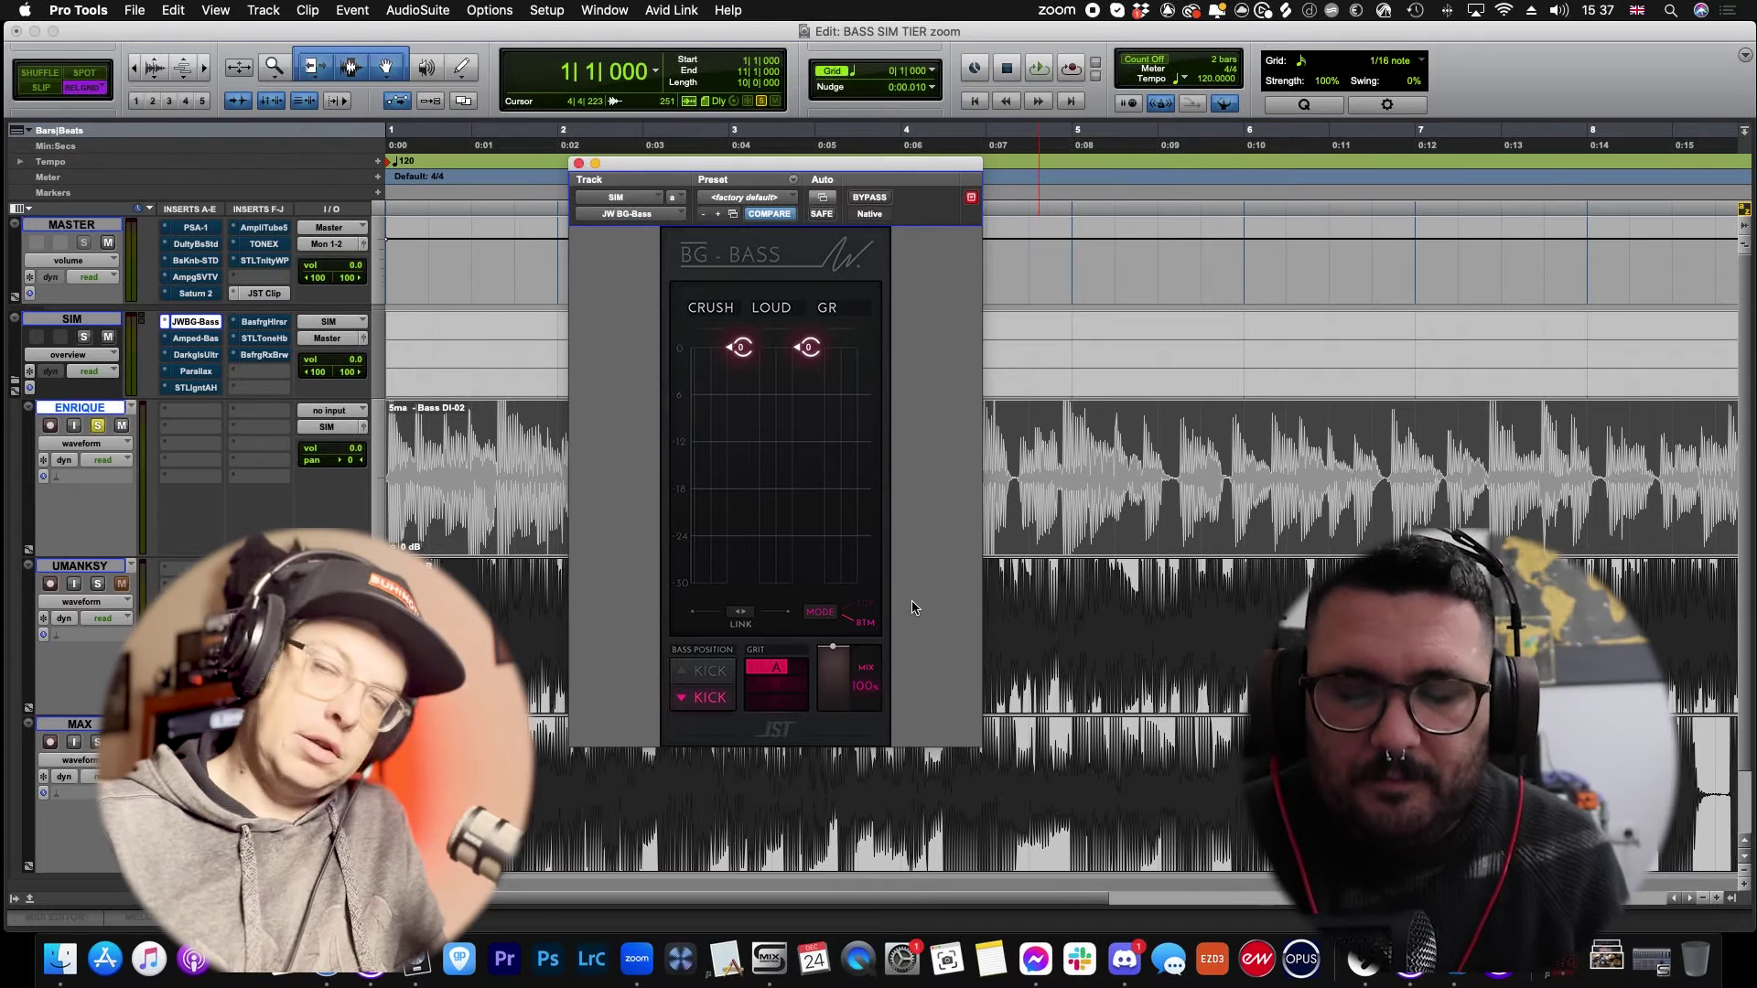
Step: Lower BG-Bass's Crush and Loud thresholds in both the bottom and top modes, leaving the mode on Top
{"action": "left_click", "coordinate": [868, 626]}
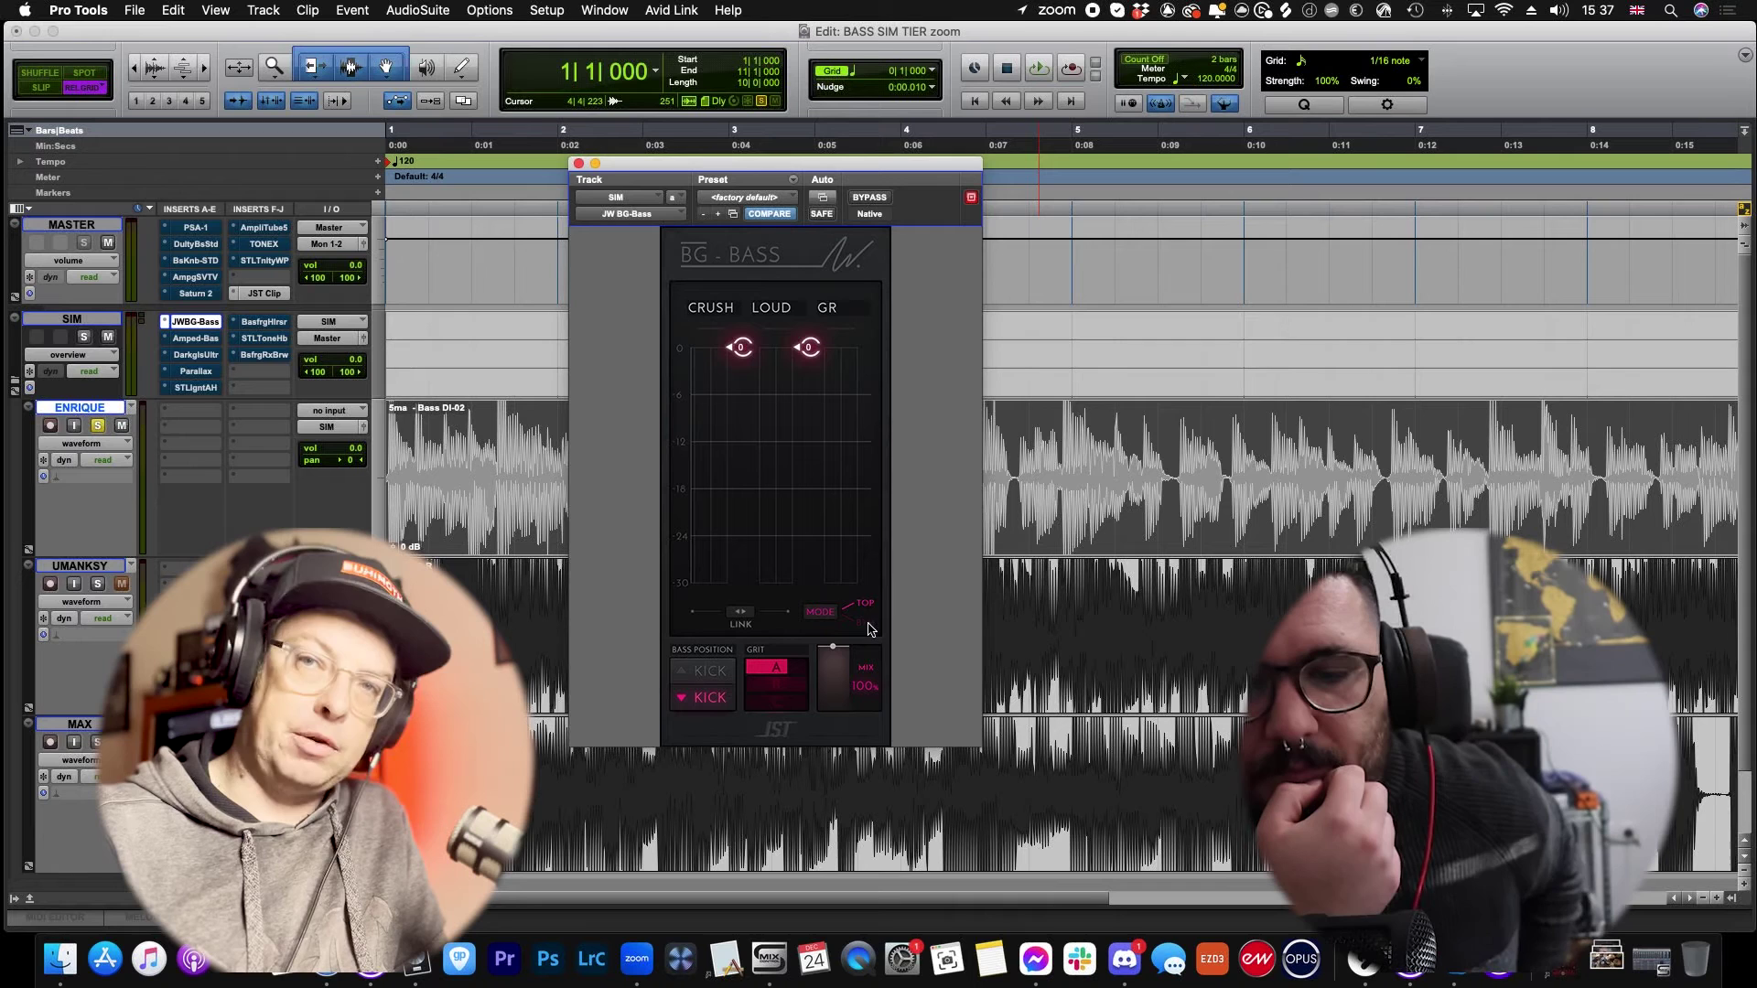
{"action": "left_click", "coordinate": [866, 624]}
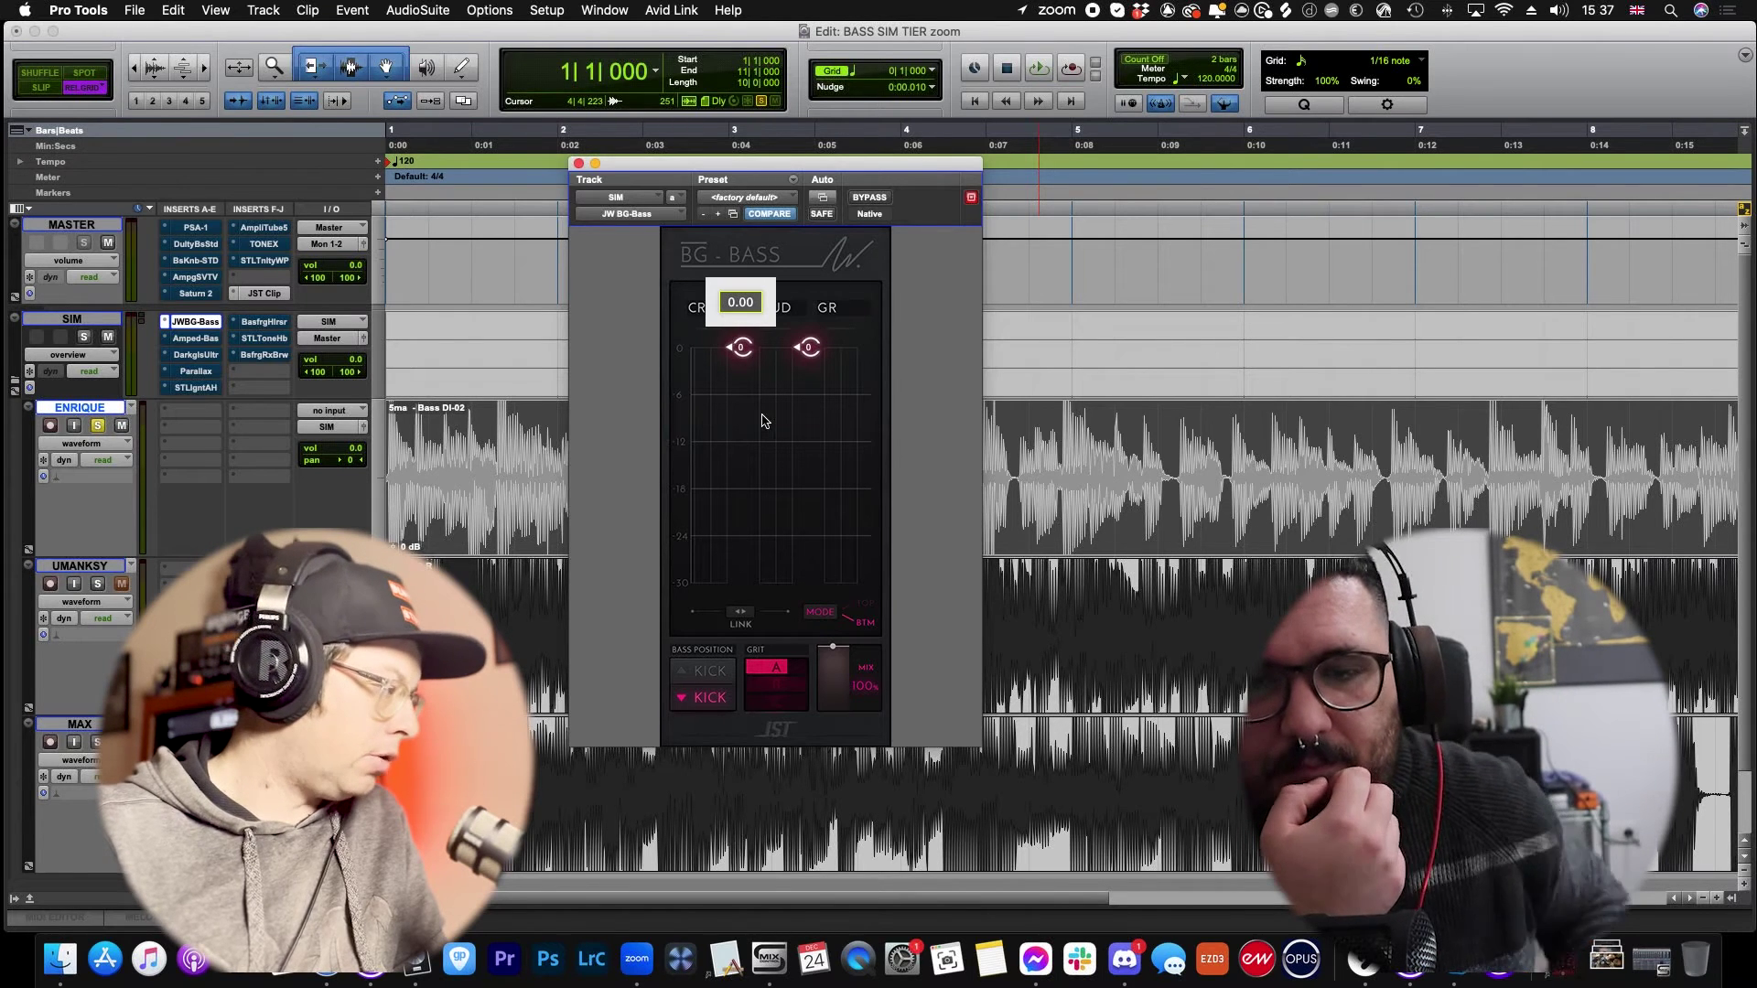
{"action": "left_click_drag", "start_coordinate": [742, 347], "coordinate": [743, 419]}
{"action": "left_click_drag", "start_coordinate": [809, 346], "coordinate": [809, 396]}
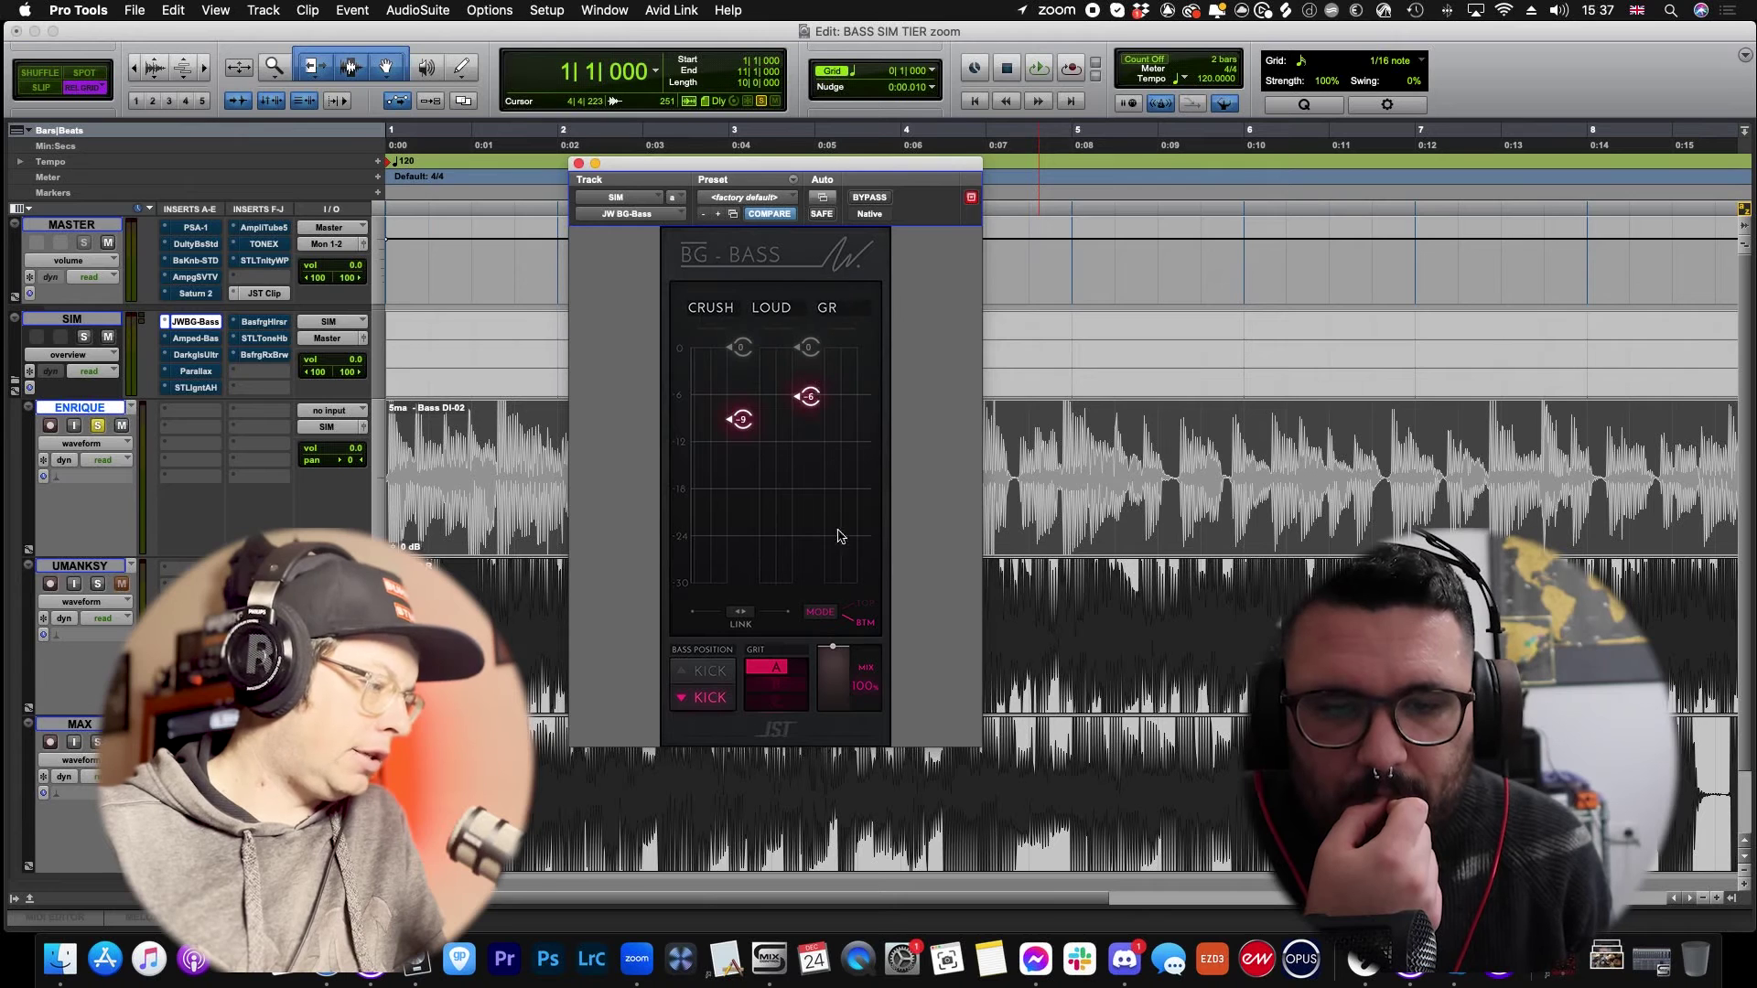
{"action": "left_click", "coordinate": [867, 601]}
{"action": "left_click_drag", "start_coordinate": [741, 347], "coordinate": [743, 419]}
{"action": "left_click_drag", "start_coordinate": [809, 347], "coordinate": [809, 424]}
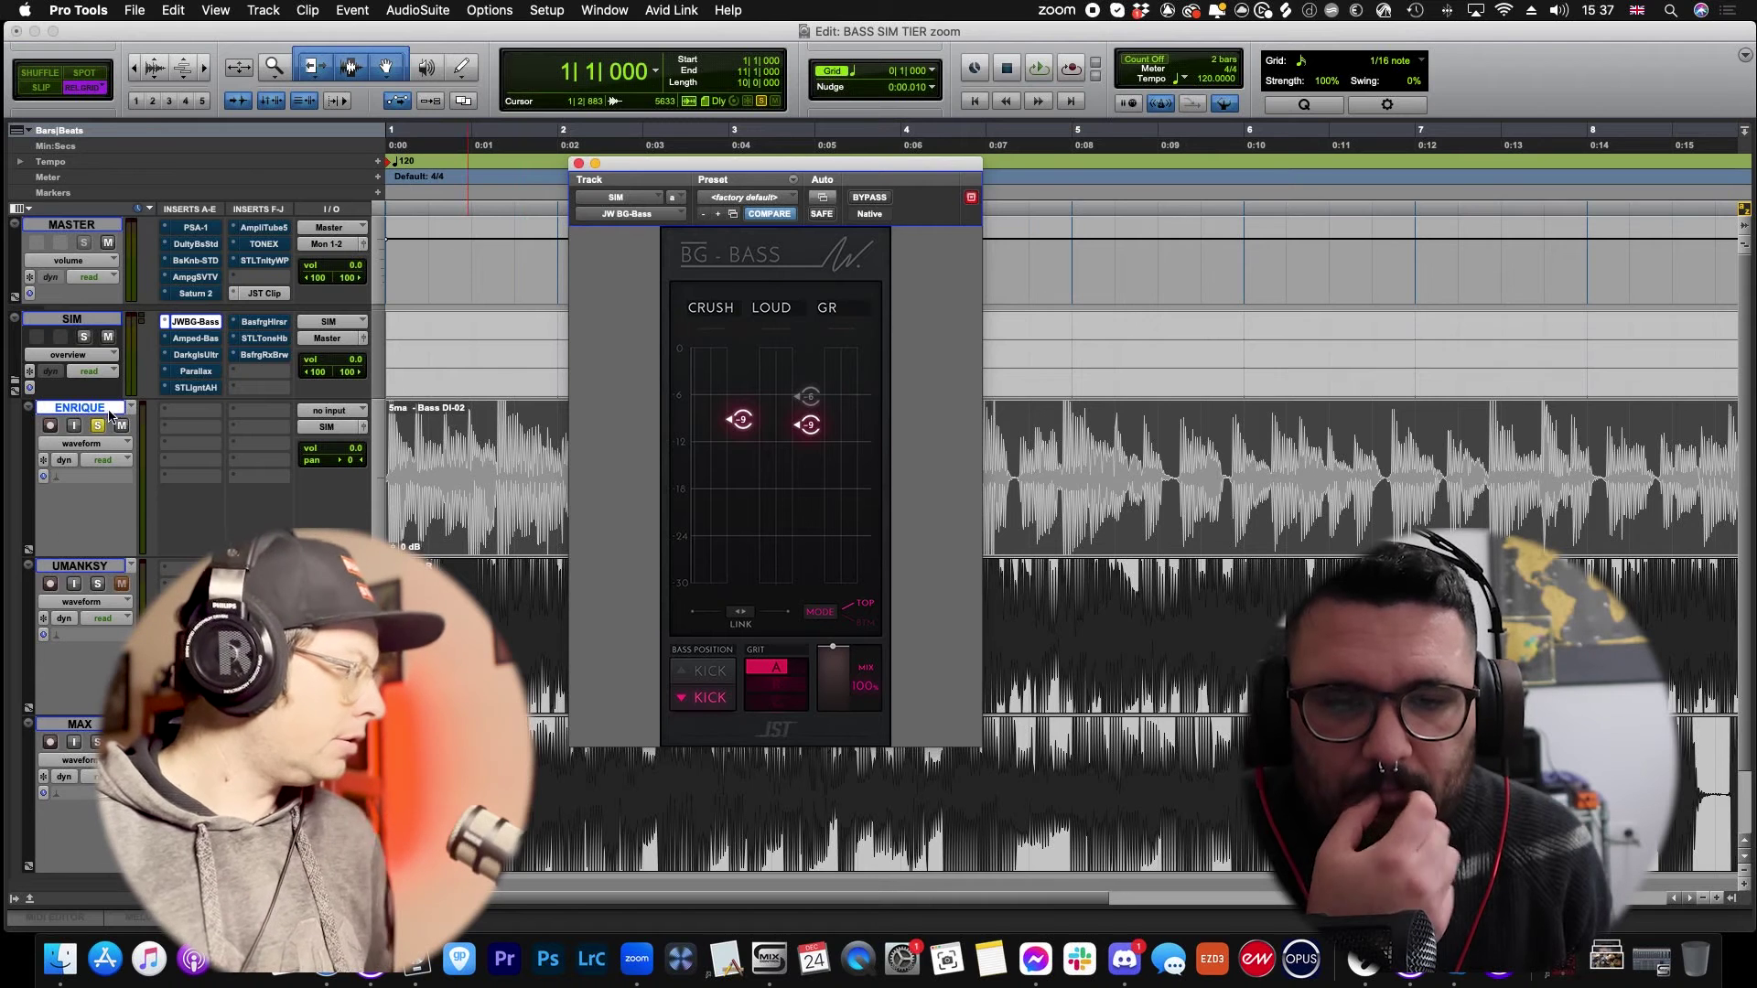
Step: Play the first bass track from the session start and compare Grit A, B and C, leaving it on C
{"action": "left_click", "coordinate": [384, 512]}
{"action": "key", "text": "space"}
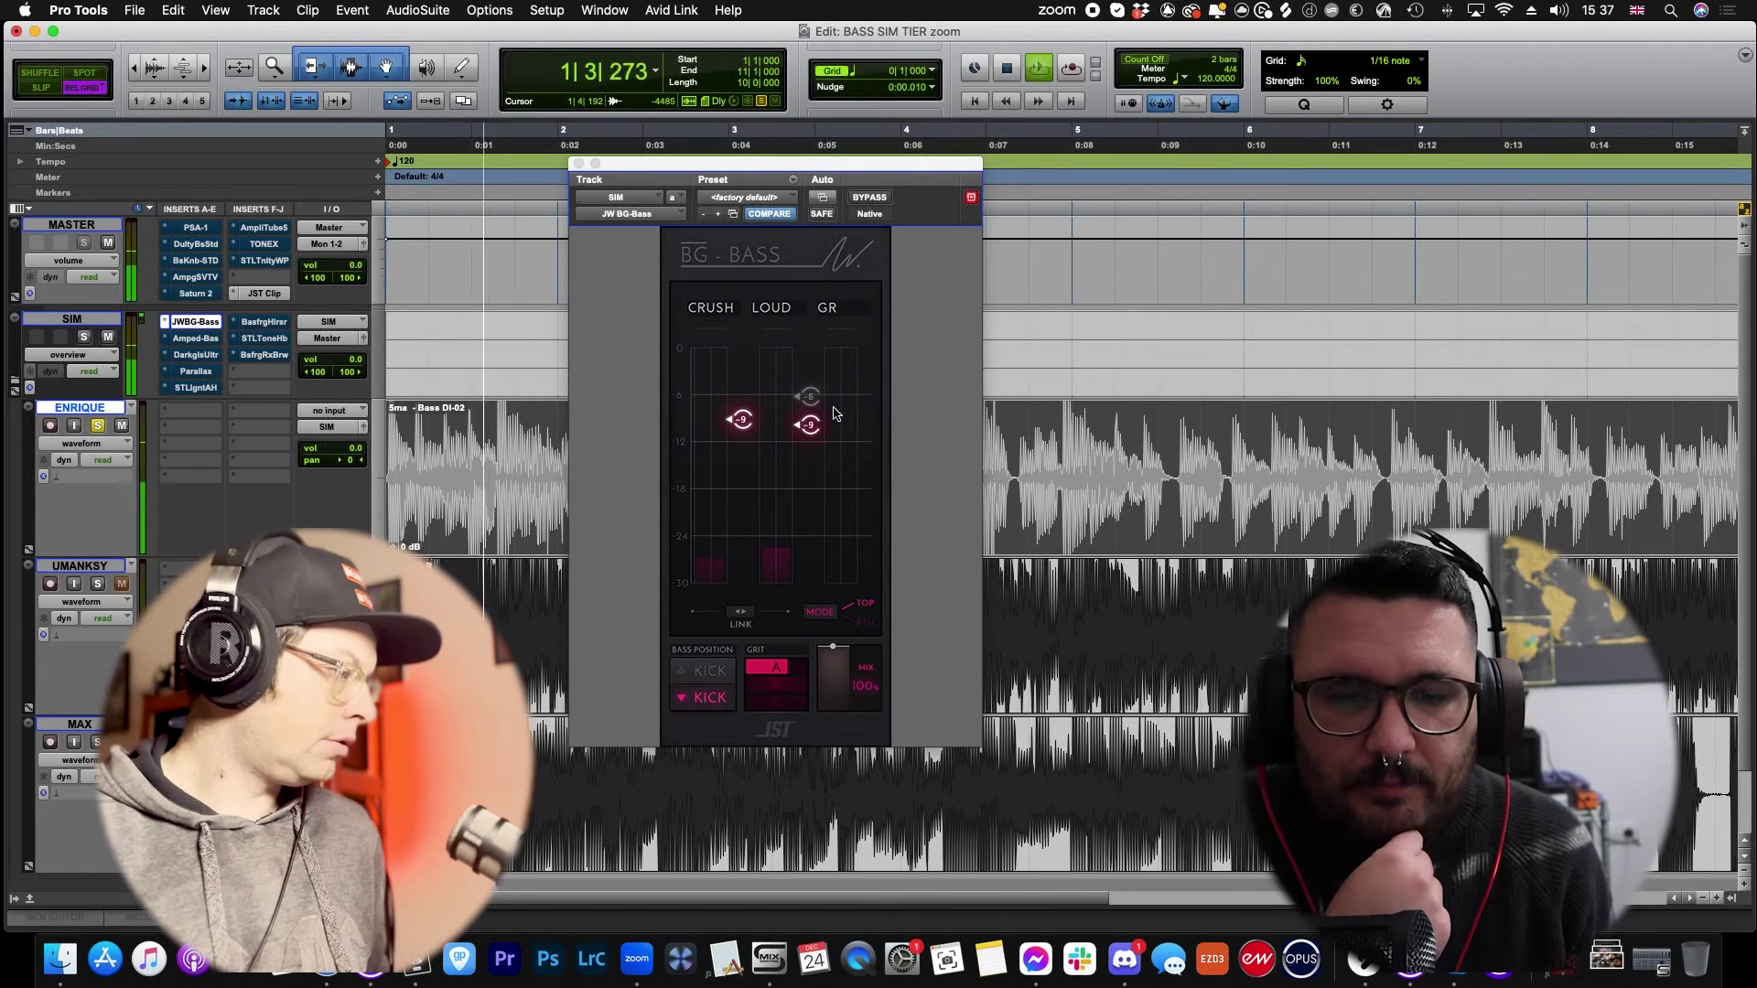
{"action": "mouse_move", "coordinate": [746, 426]}
{"action": "left_click", "coordinate": [779, 685]}
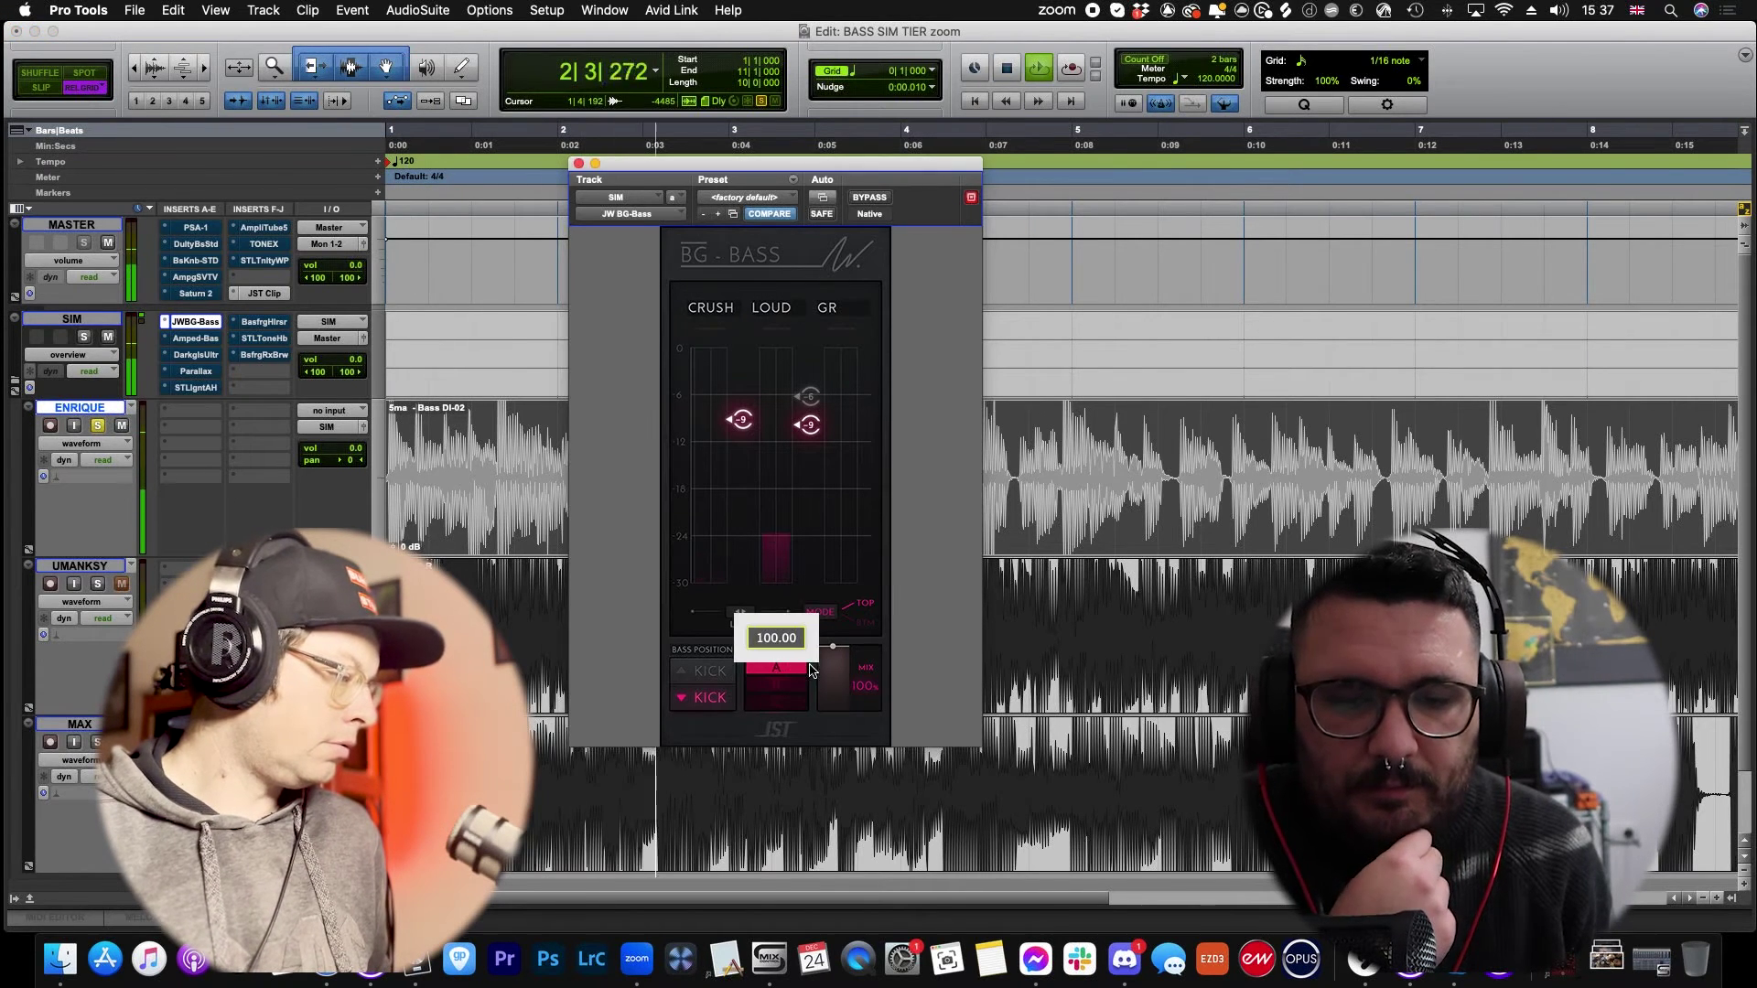
{"action": "left_click", "coordinate": [784, 692]}
{"action": "left_click", "coordinate": [800, 706]}
{"action": "mouse_move", "coordinate": [827, 712]}
Step: Solo the second bass track and switch Grit to B and A during playback
{"action": "left_click", "coordinate": [97, 584]}
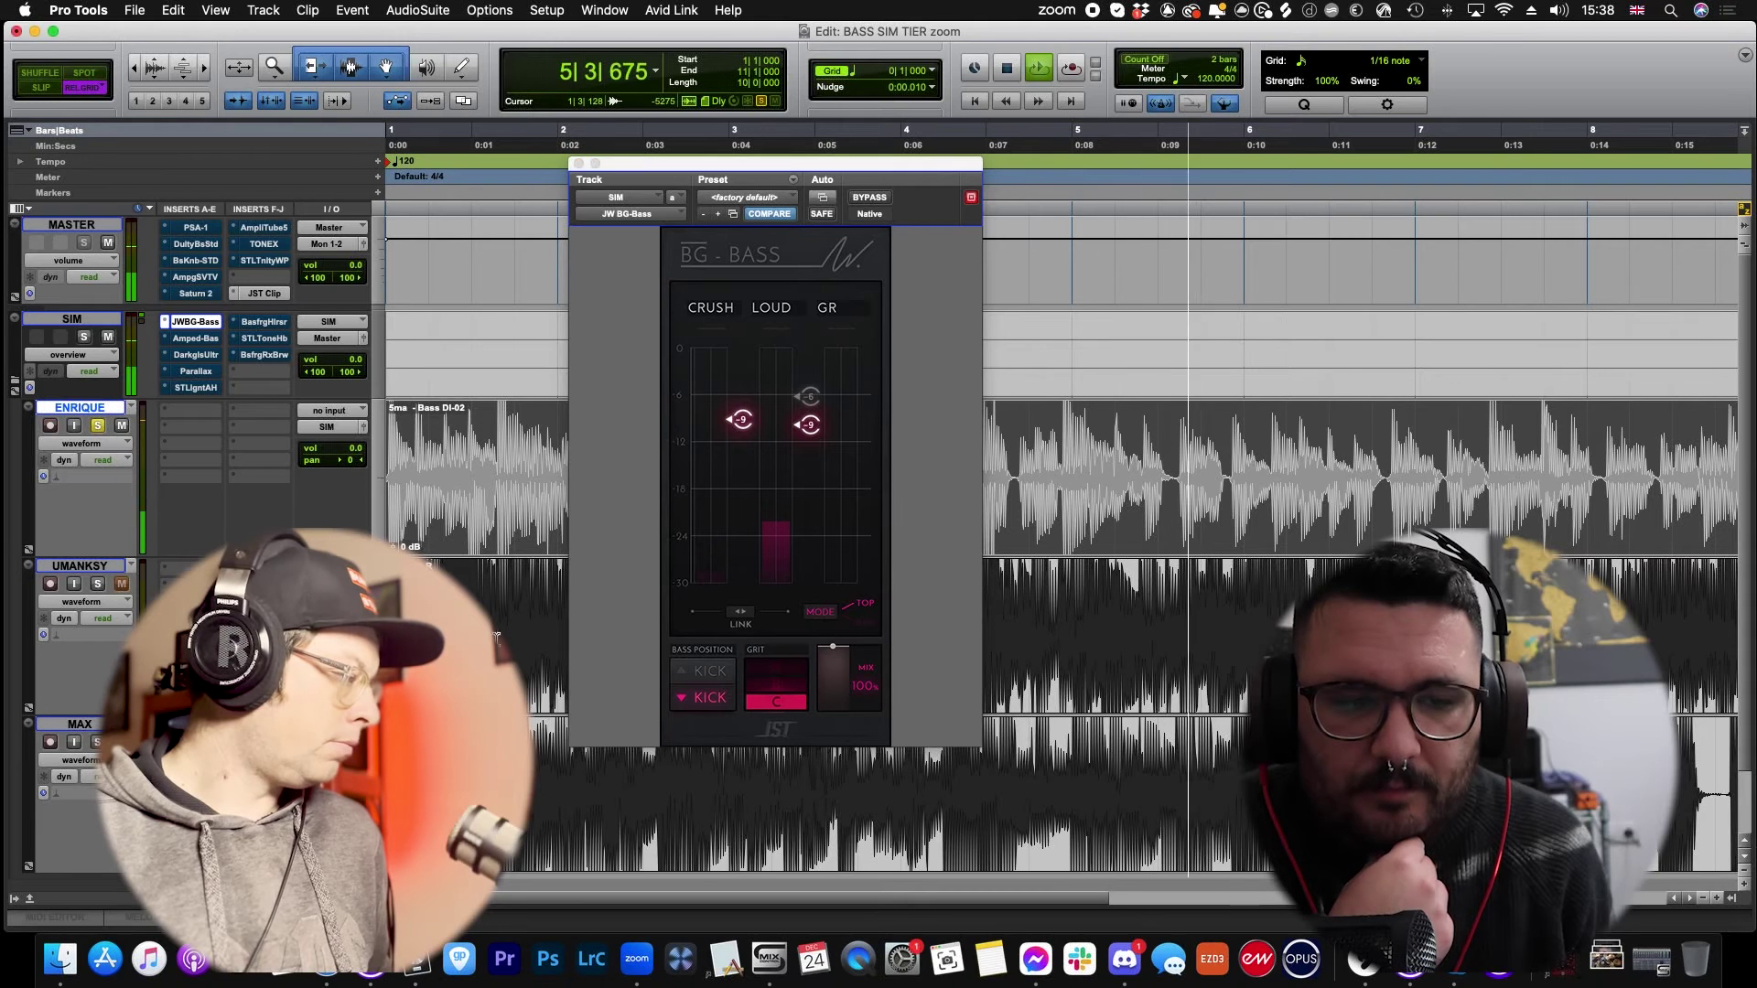
{"action": "left_click", "coordinate": [798, 690]}
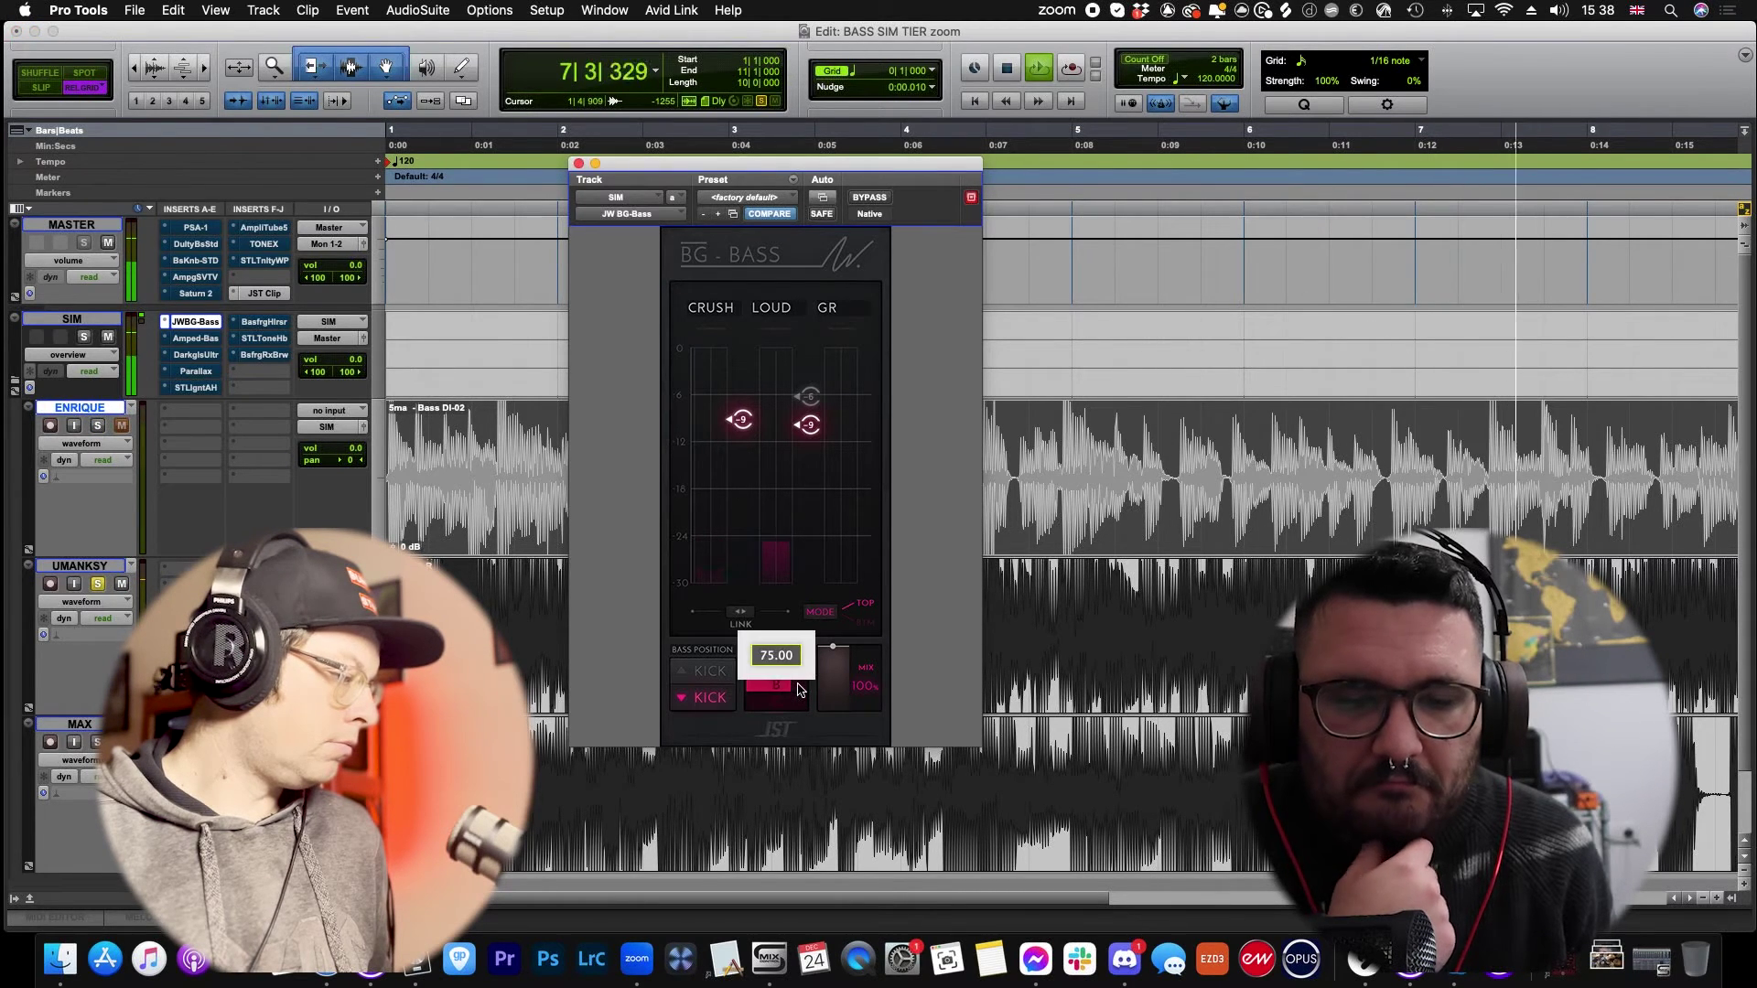
{"action": "left_click", "coordinate": [803, 672]}
{"action": "left_click", "coordinate": [802, 673]}
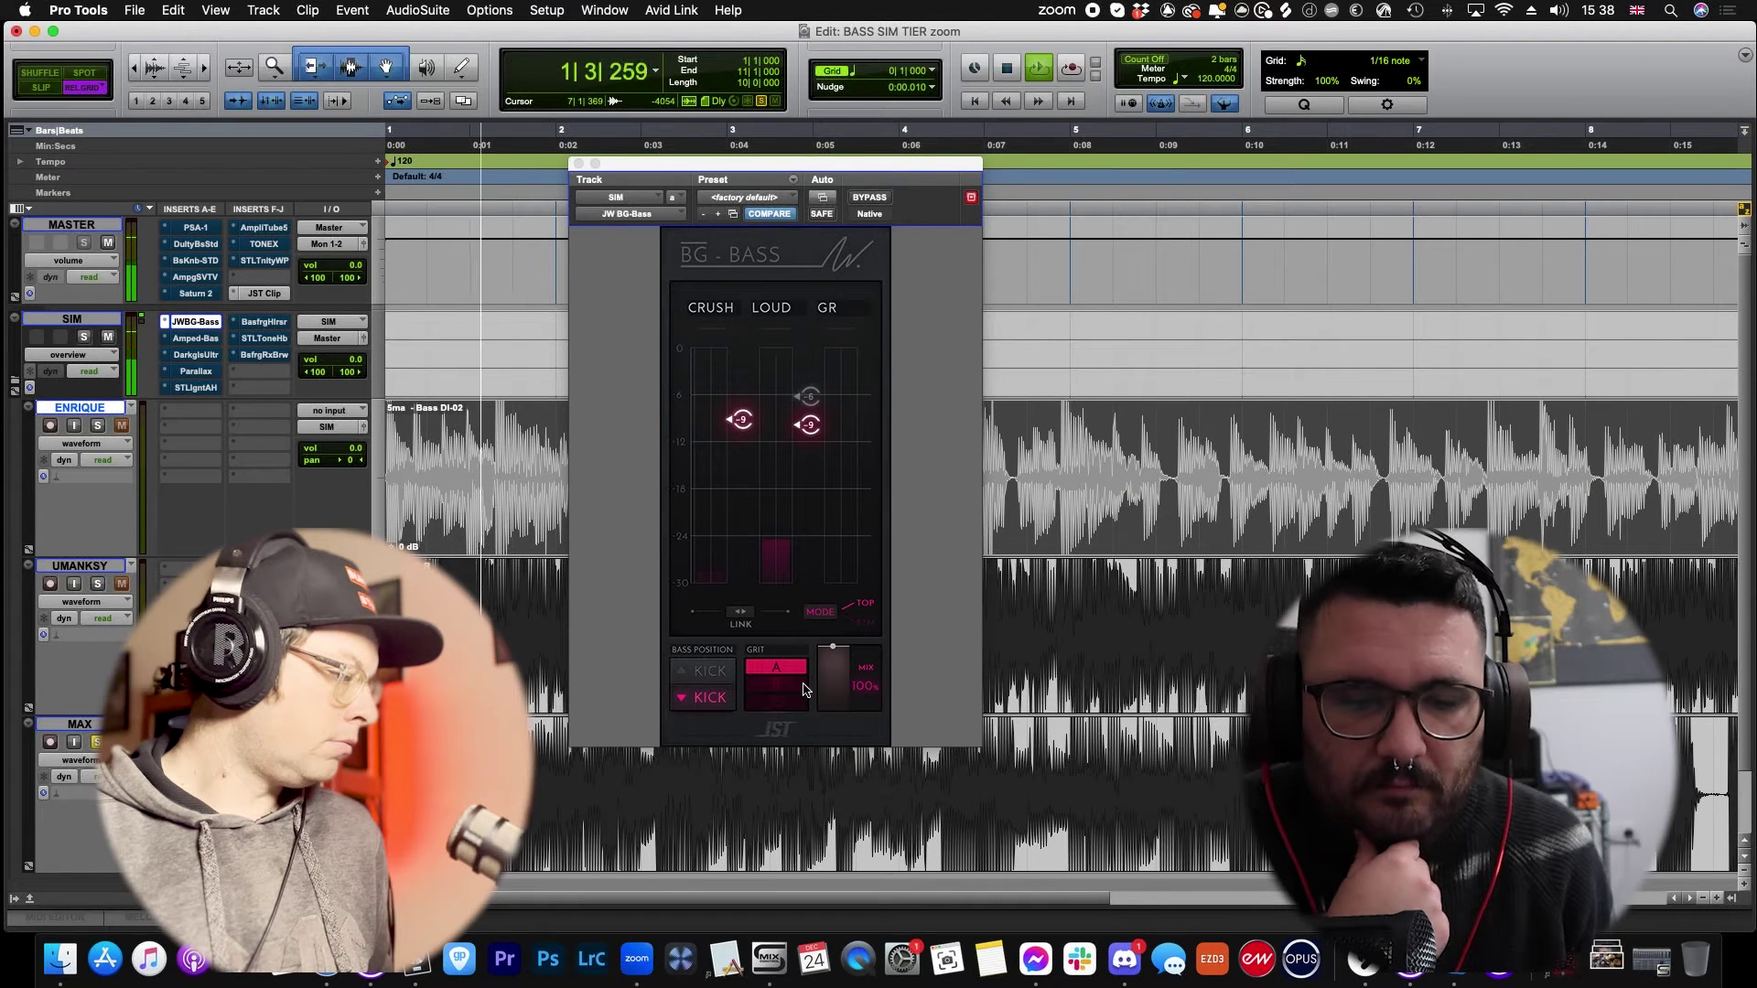
Step: Switch Grit to B and C while the third bass track plays, and stop playback
{"action": "left_click", "coordinate": [801, 689]}
{"action": "left_click", "coordinate": [797, 703]}
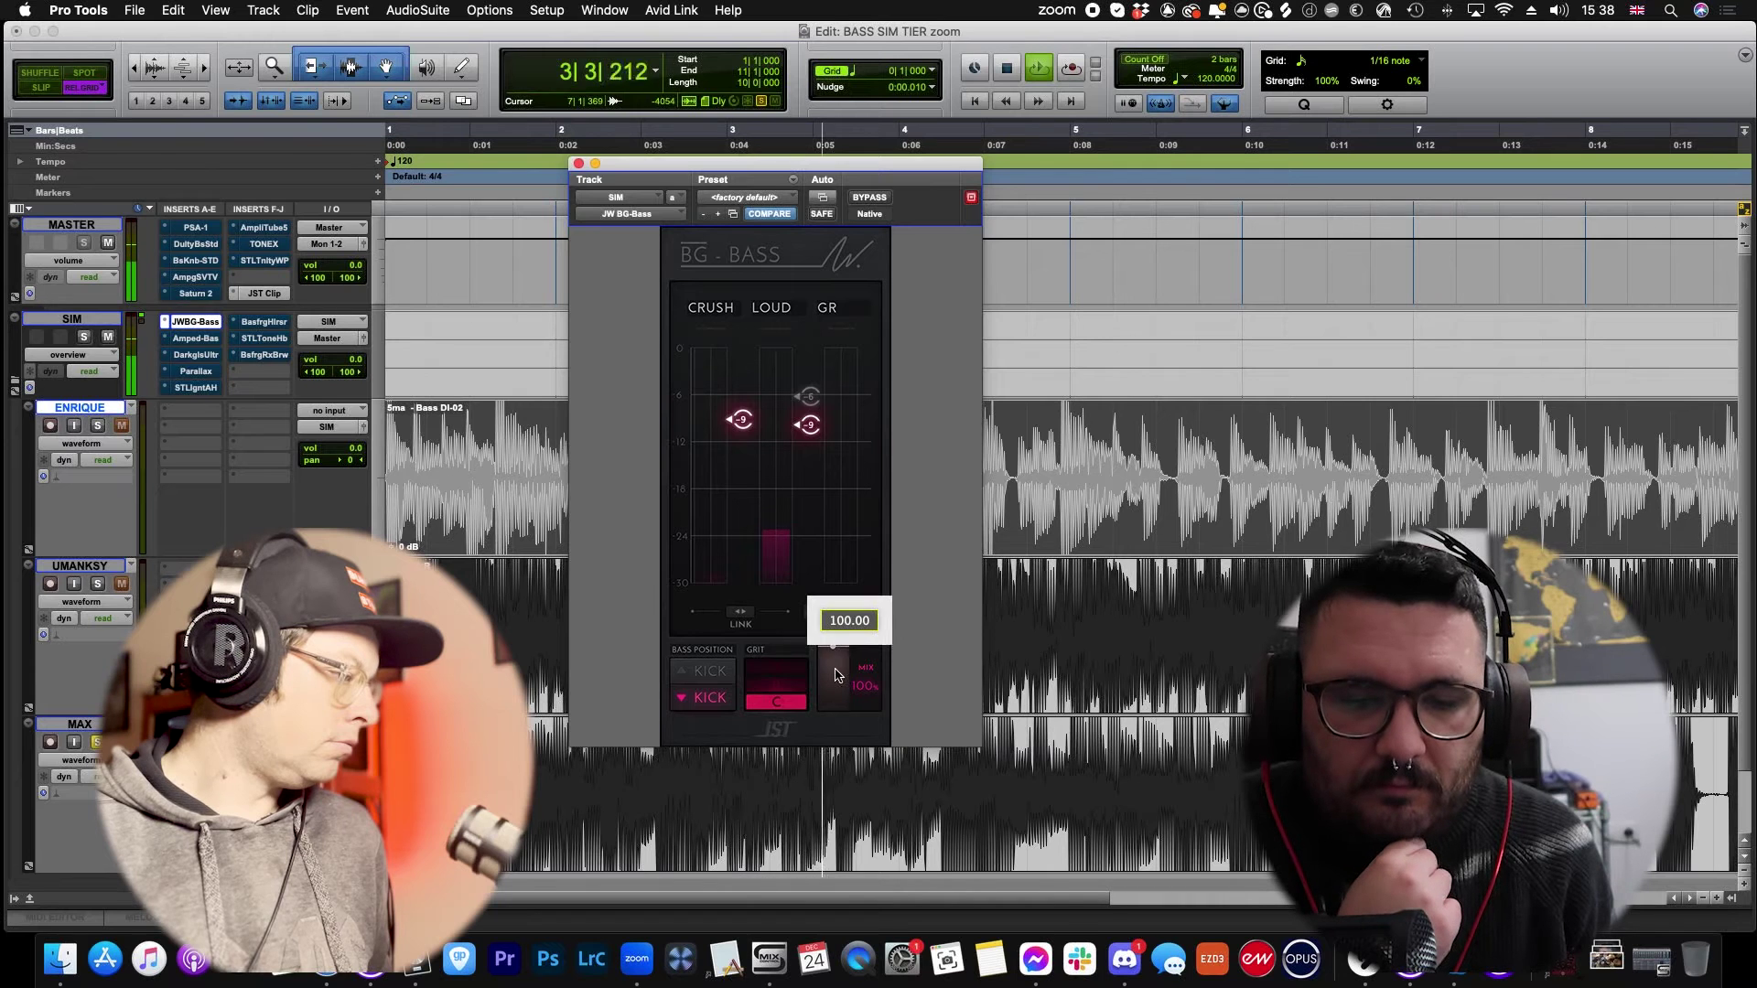
{"action": "mouse_move", "coordinate": [773, 506]}
{"action": "key", "text": "space"}
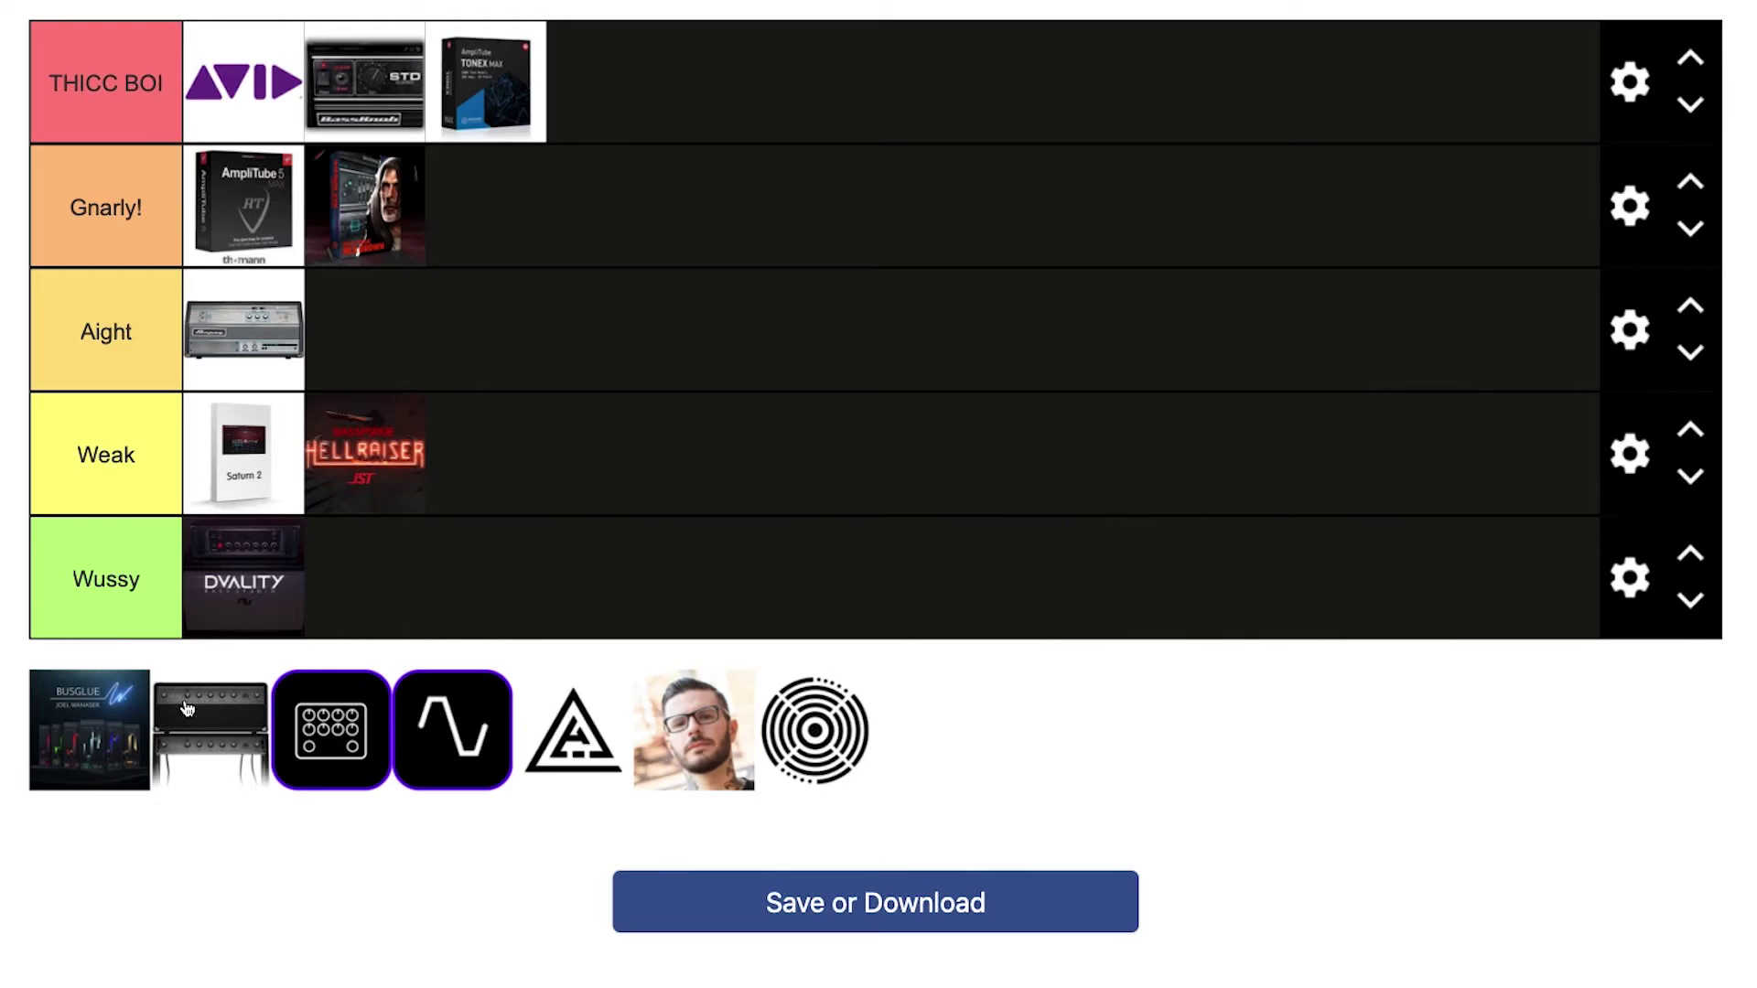
Step: Place the BusGlue tile in the Gnarly! tier and open Amped Bass in place of BG-Bass on the SIM track
{"action": "left_click_drag", "start_coordinate": [112, 742], "coordinate": [700, 220]}
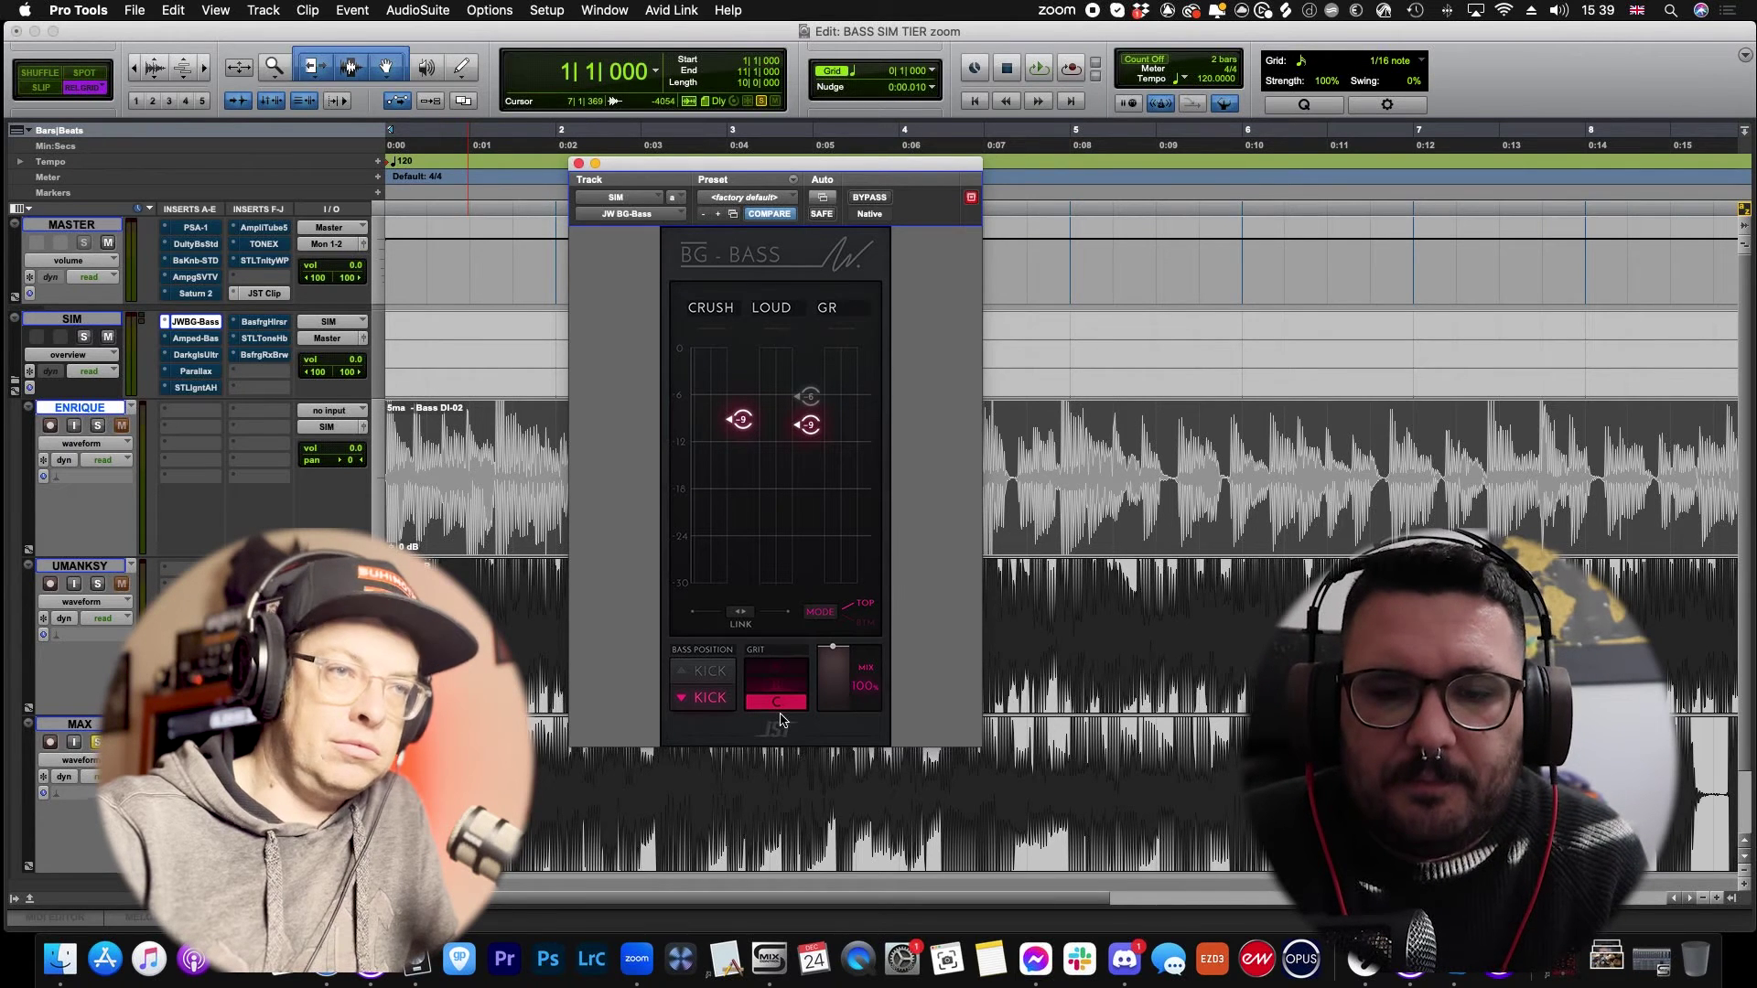
{"action": "left_click", "coordinate": [578, 164]}
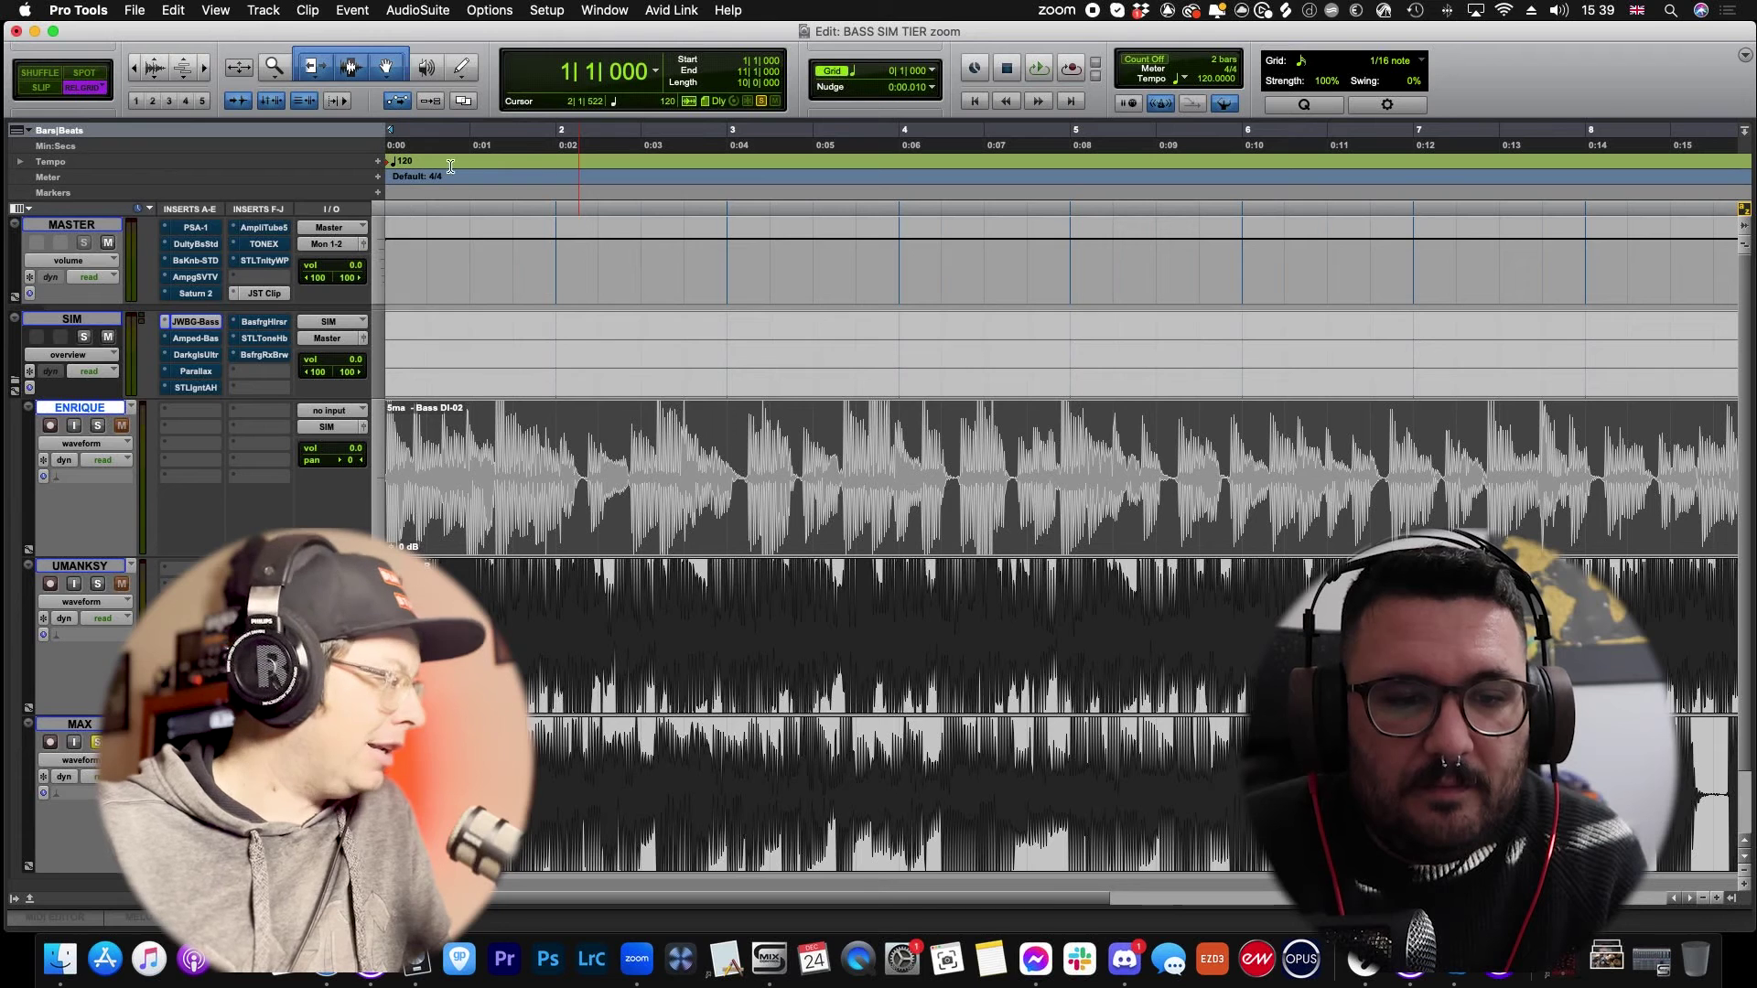
{"action": "left_click", "coordinate": [202, 324], "text": "super"}
{"action": "left_click", "coordinate": [199, 340], "text": "super"}
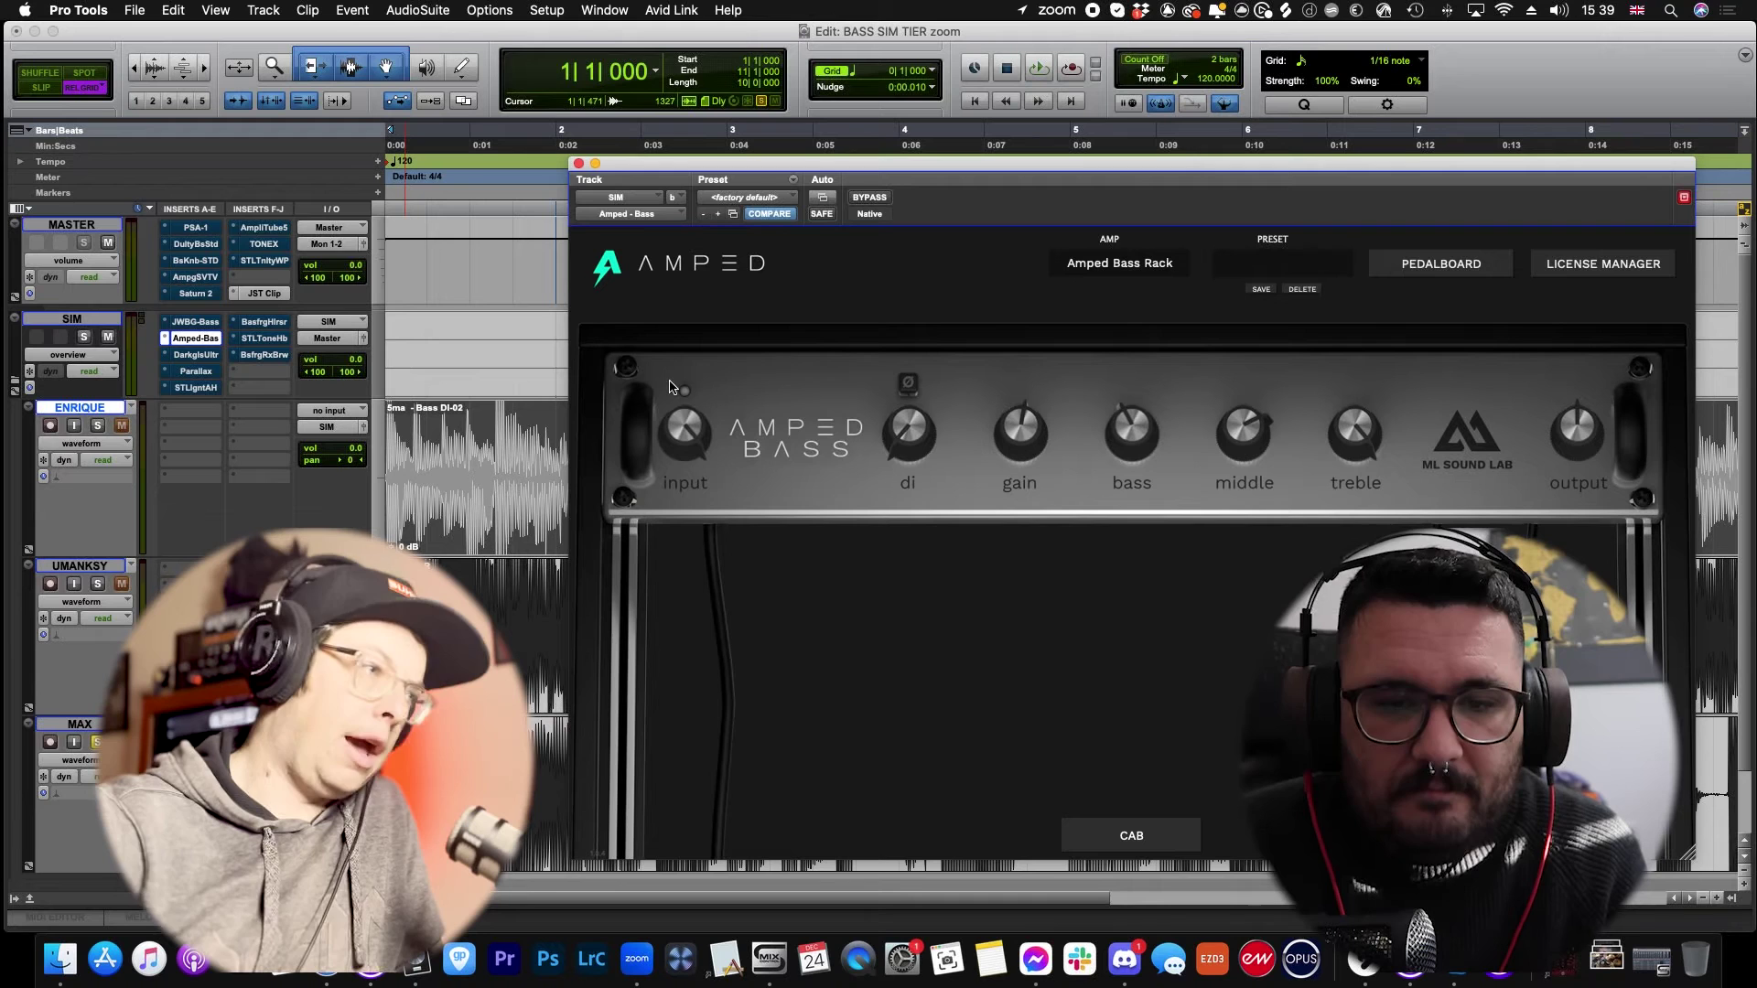
Step: Solo the first bass track and switch the amp to Amped Bass and back to Amped Bass Rack
{"action": "left_click", "coordinate": [98, 426]}
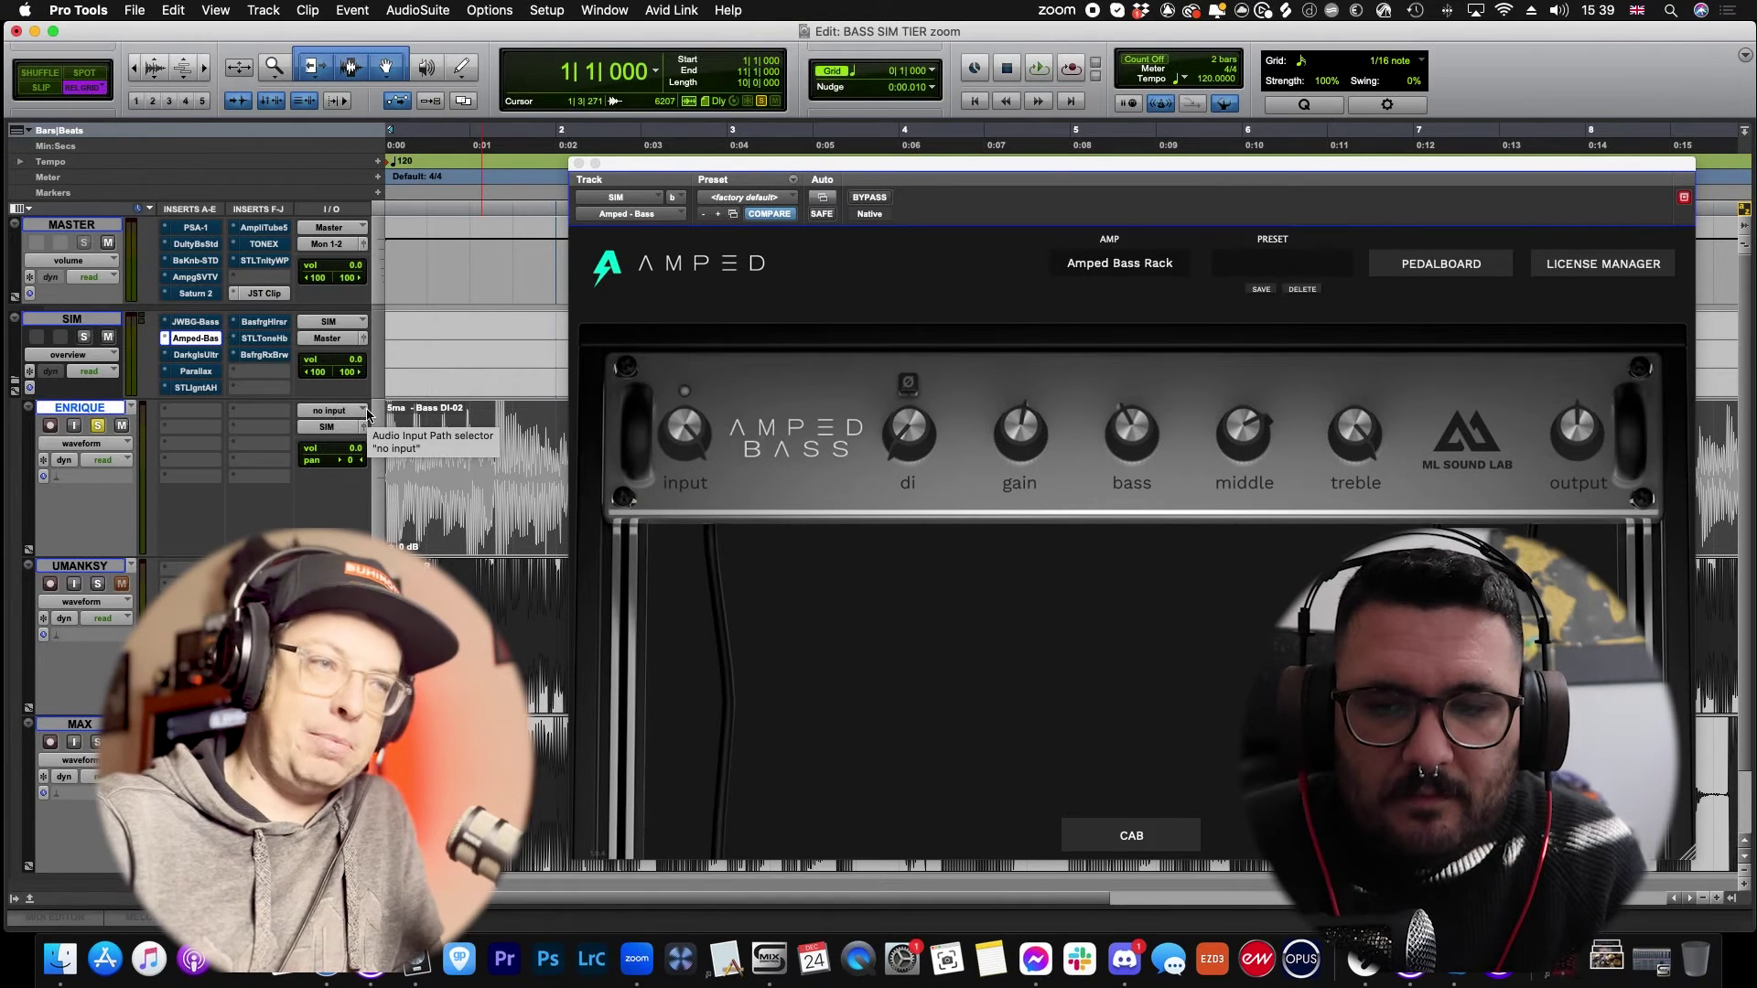
{"action": "left_click", "coordinate": [1120, 262]}
{"action": "left_click", "coordinate": [1132, 300]}
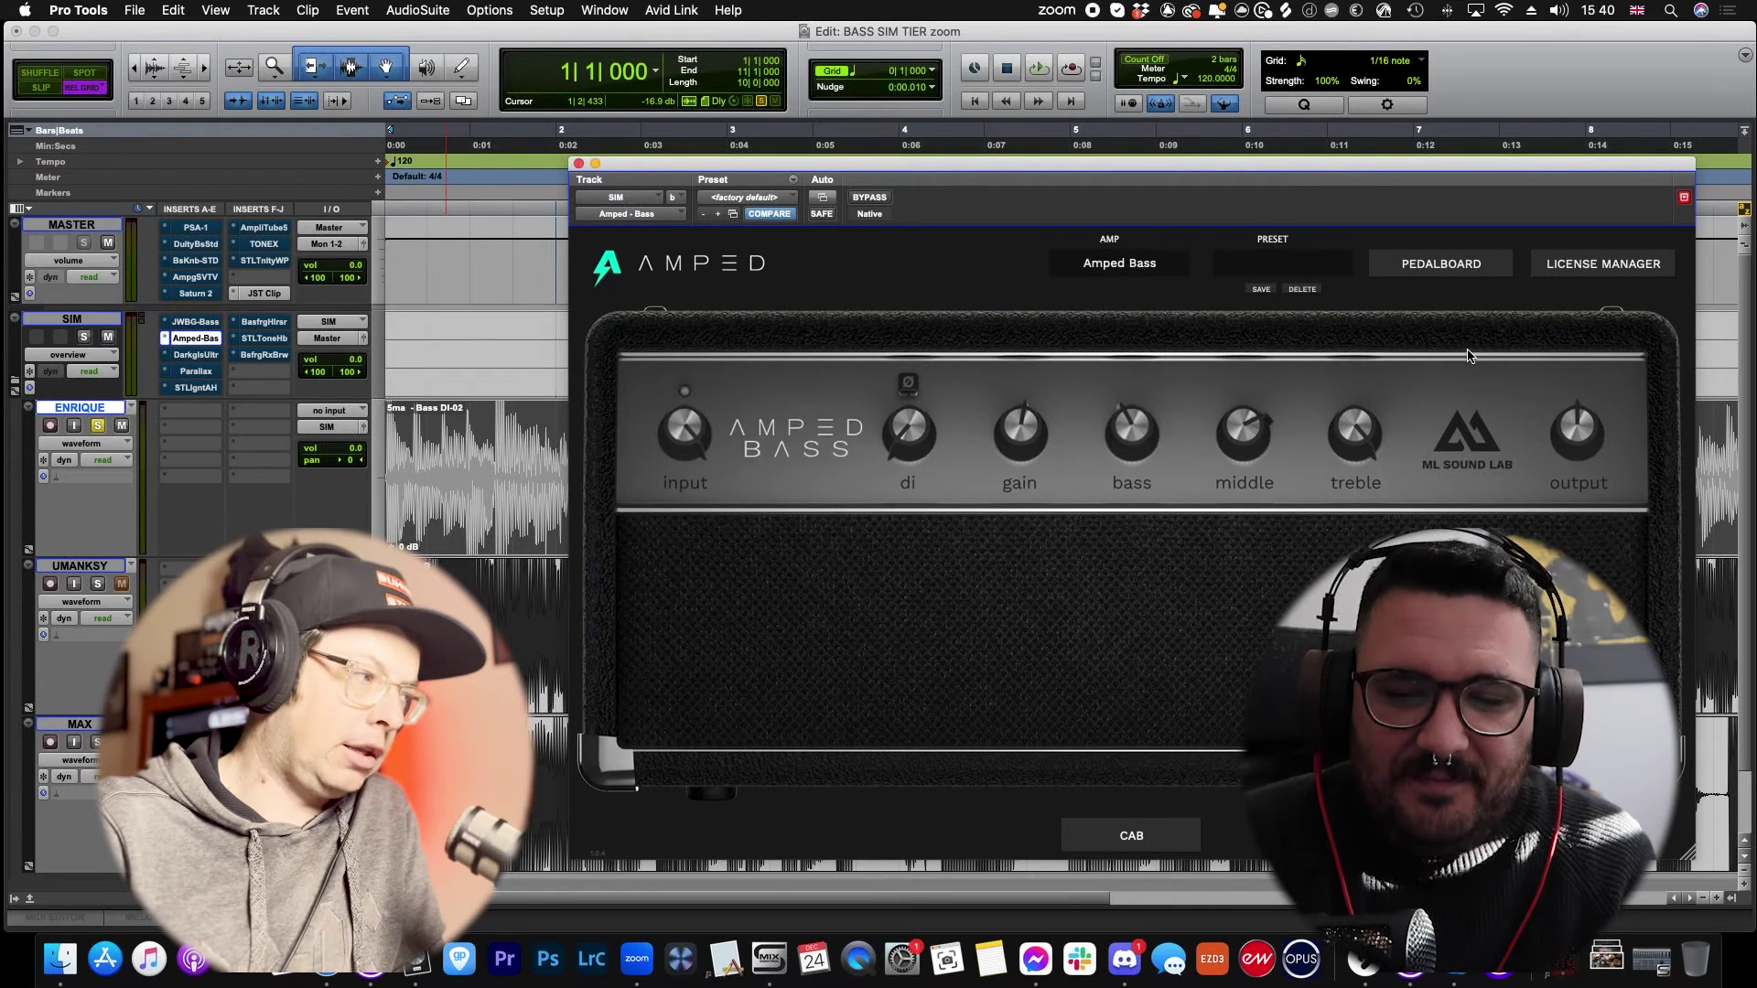
{"action": "left_click", "coordinate": [1155, 267]}
{"action": "left_click", "coordinate": [1124, 319]}
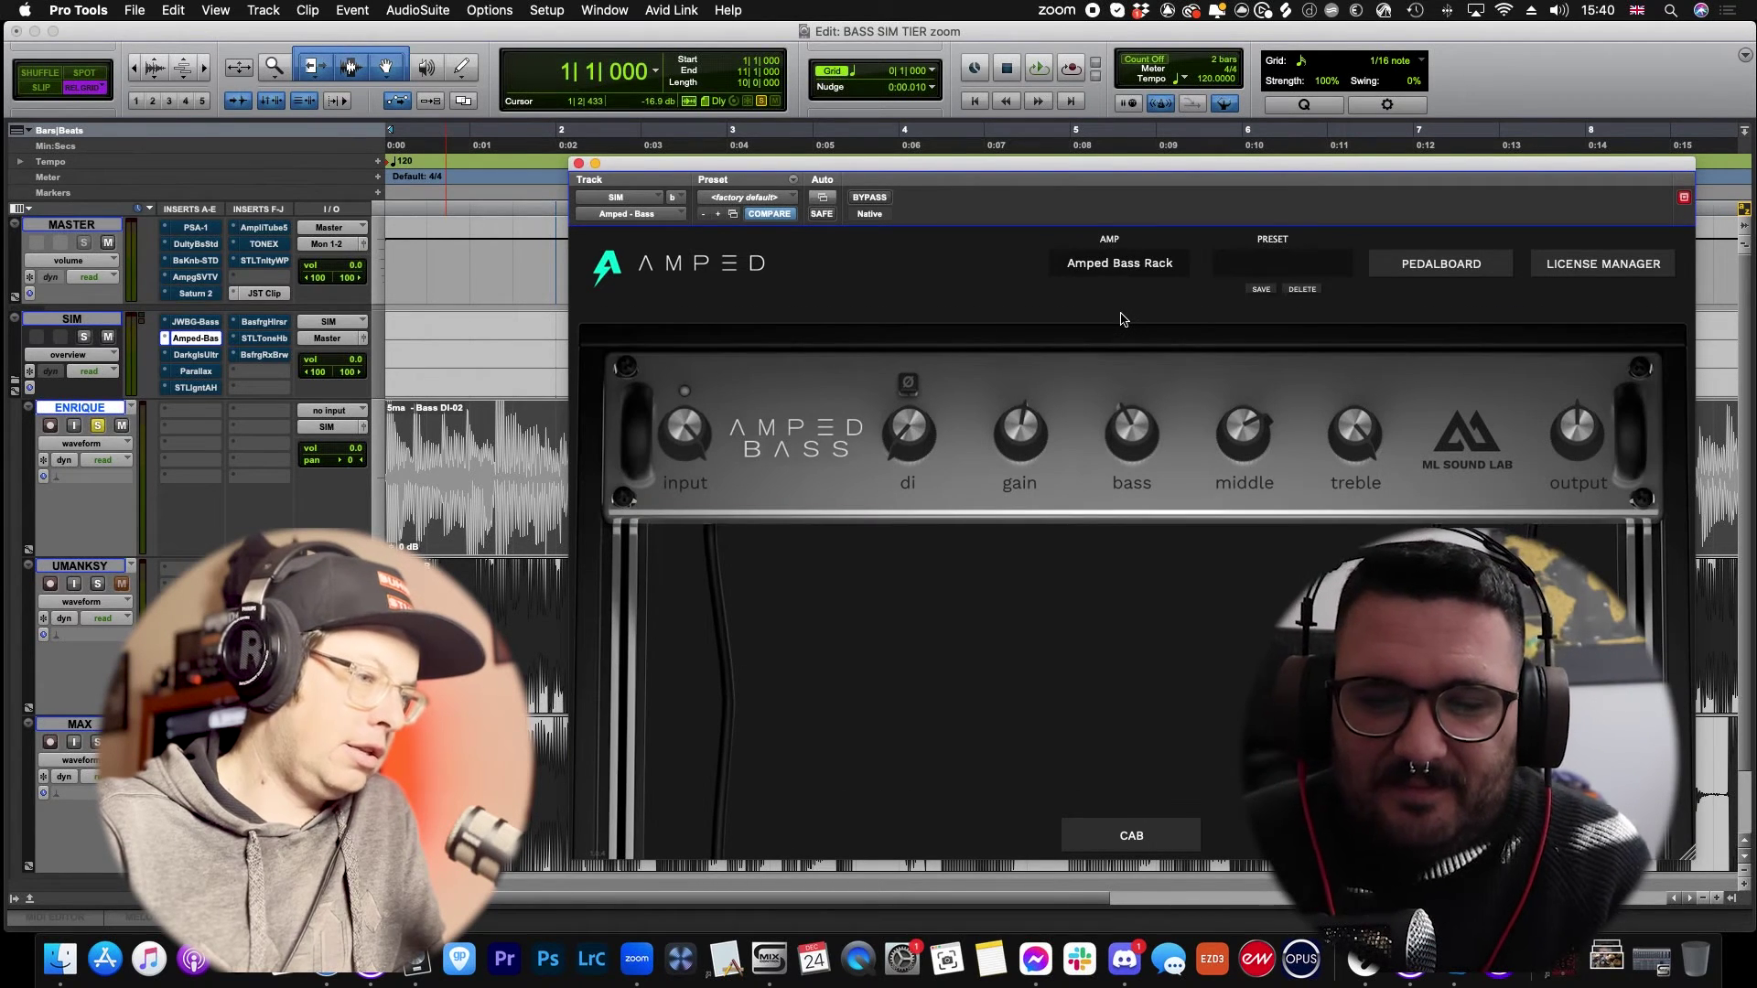
Step: Check the pedalboard, hide it again, and load the Basswitch Engage preset
{"action": "left_click", "coordinate": [1449, 275]}
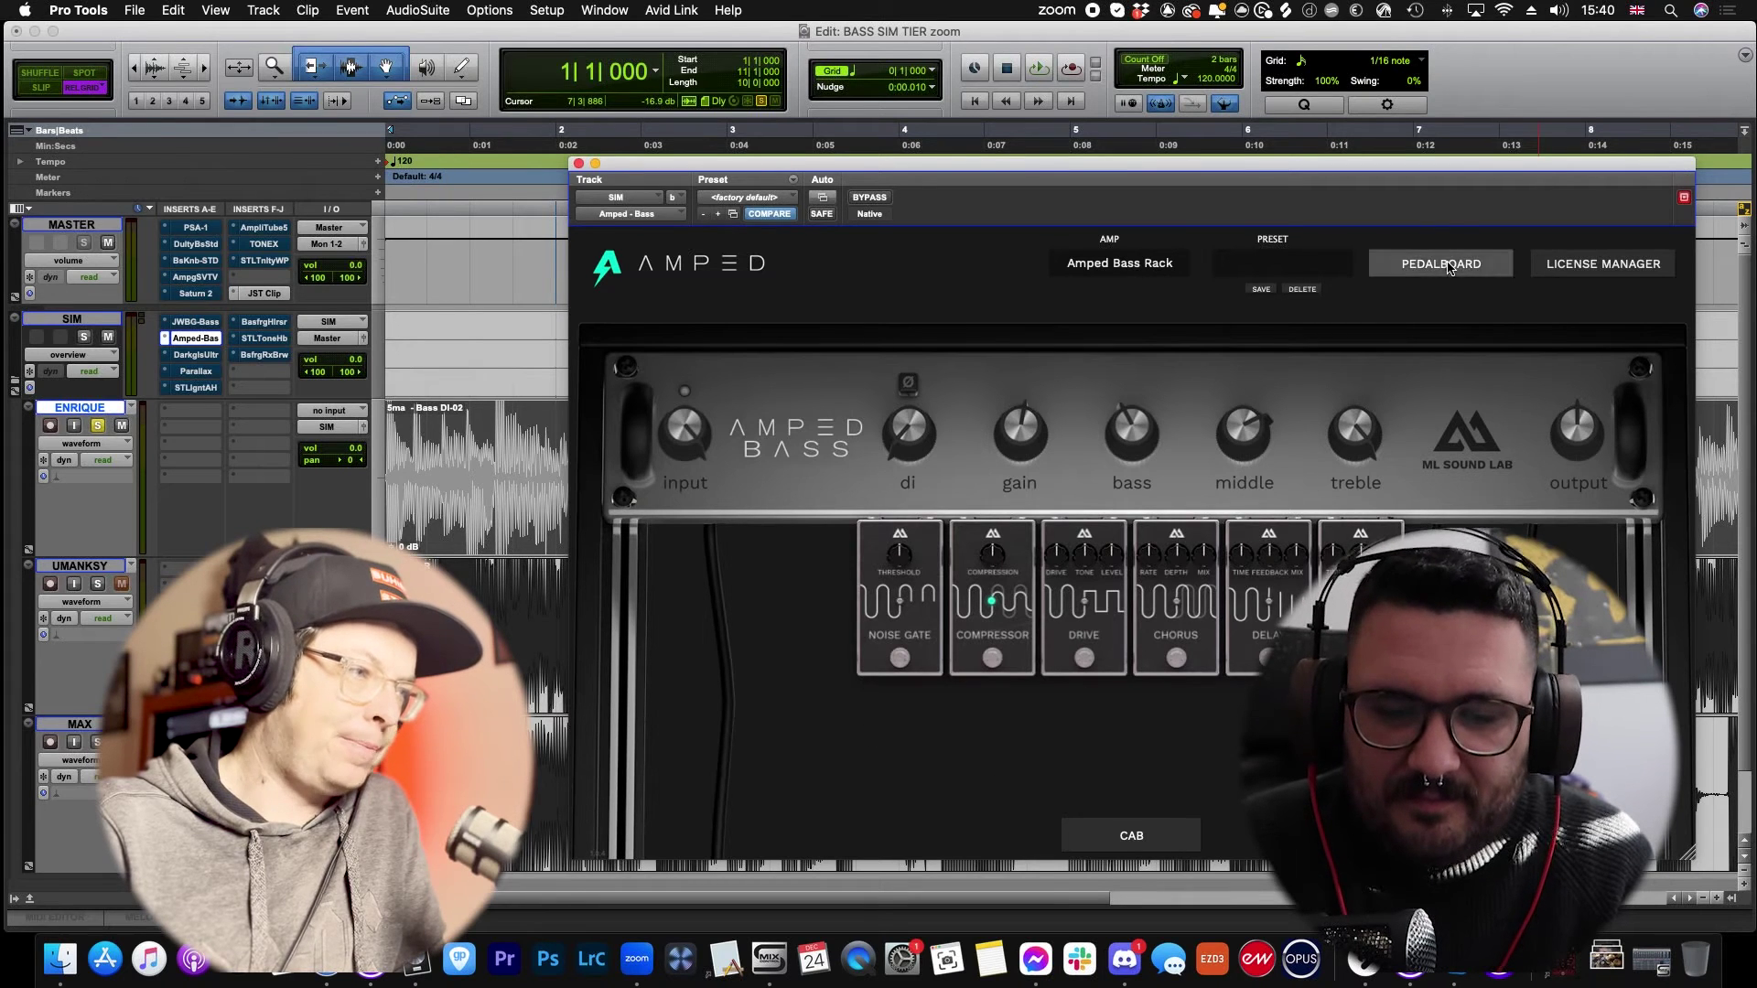
{"action": "left_click", "coordinate": [1448, 268]}
{"action": "left_click", "coordinate": [1285, 267]}
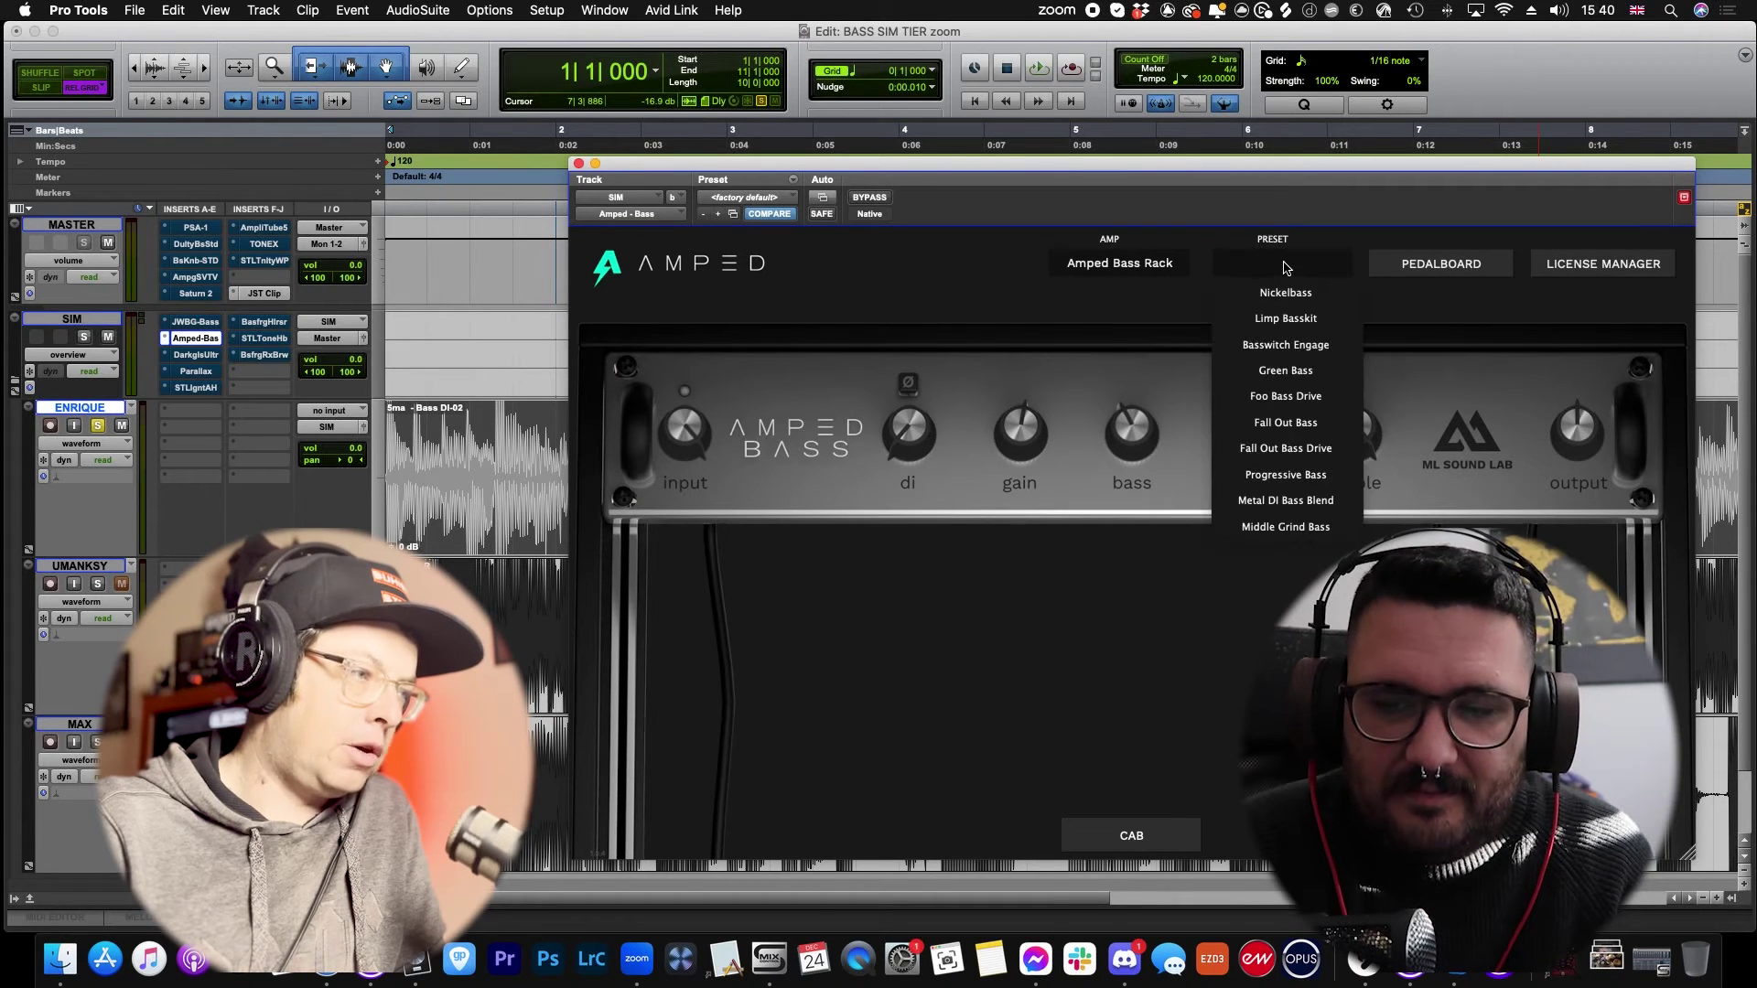
{"action": "left_click", "coordinate": [1303, 346]}
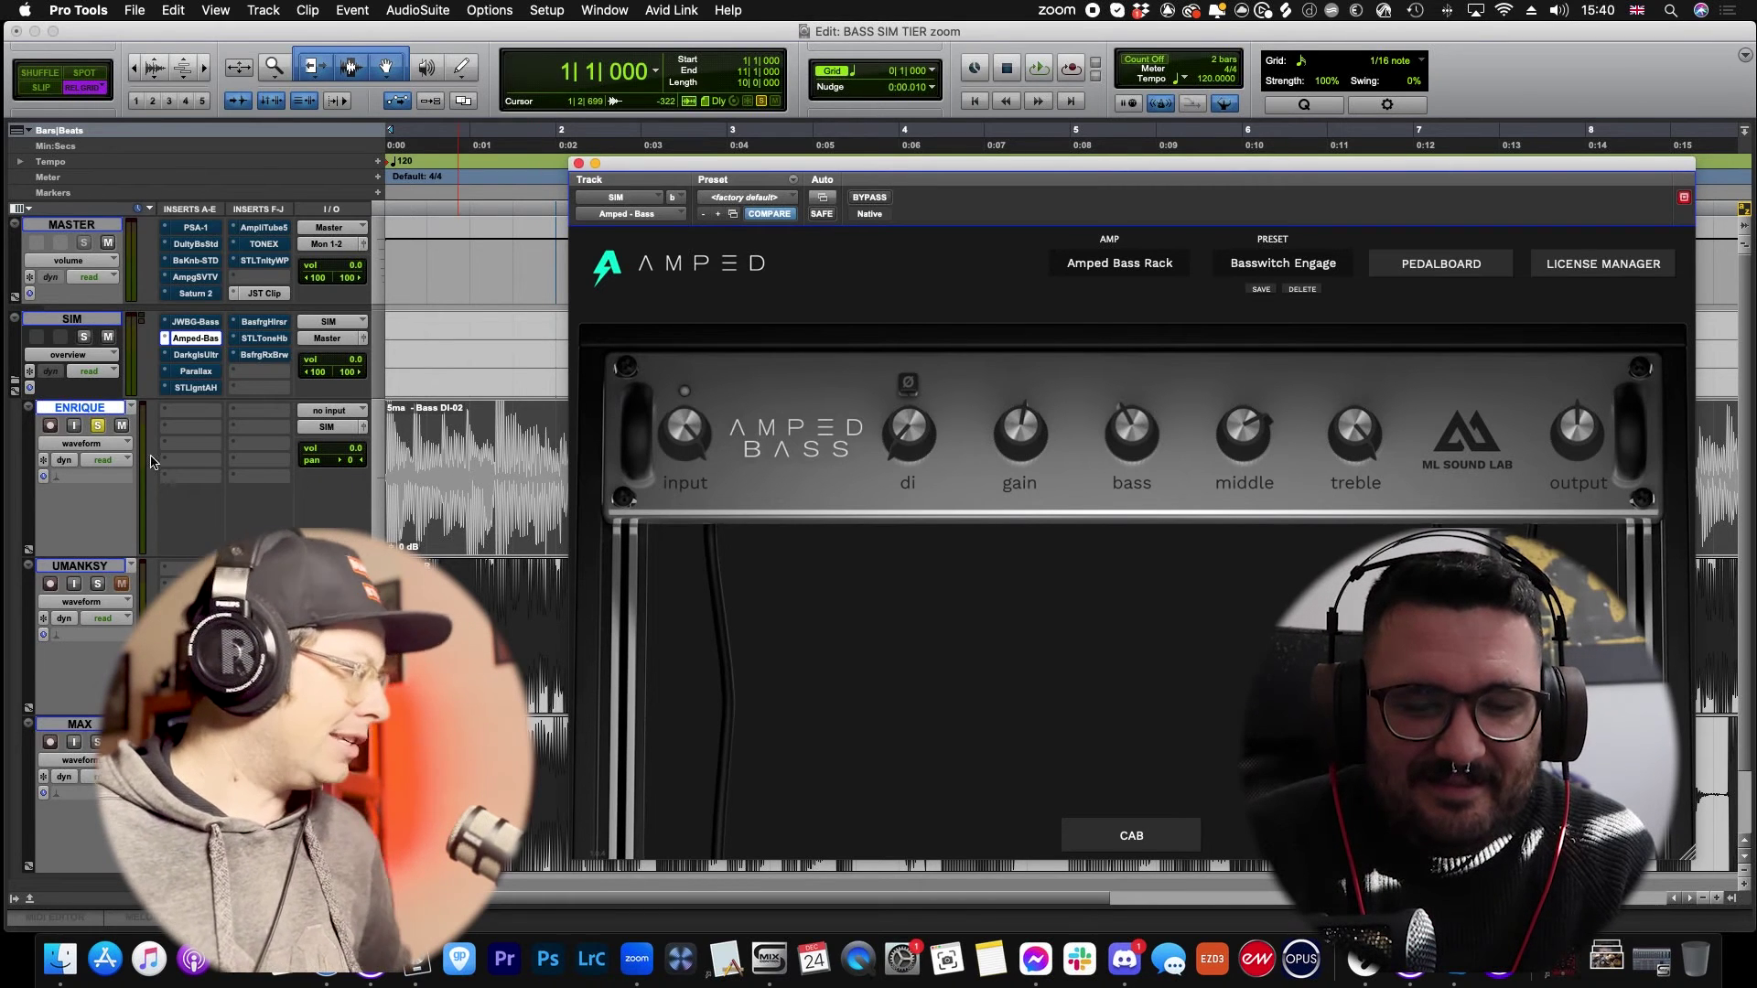
Step: Play the three bass tracks in turn through the Basswitch Engage preset, soloing each one, and stop playback
{"action": "key", "text": "space"}
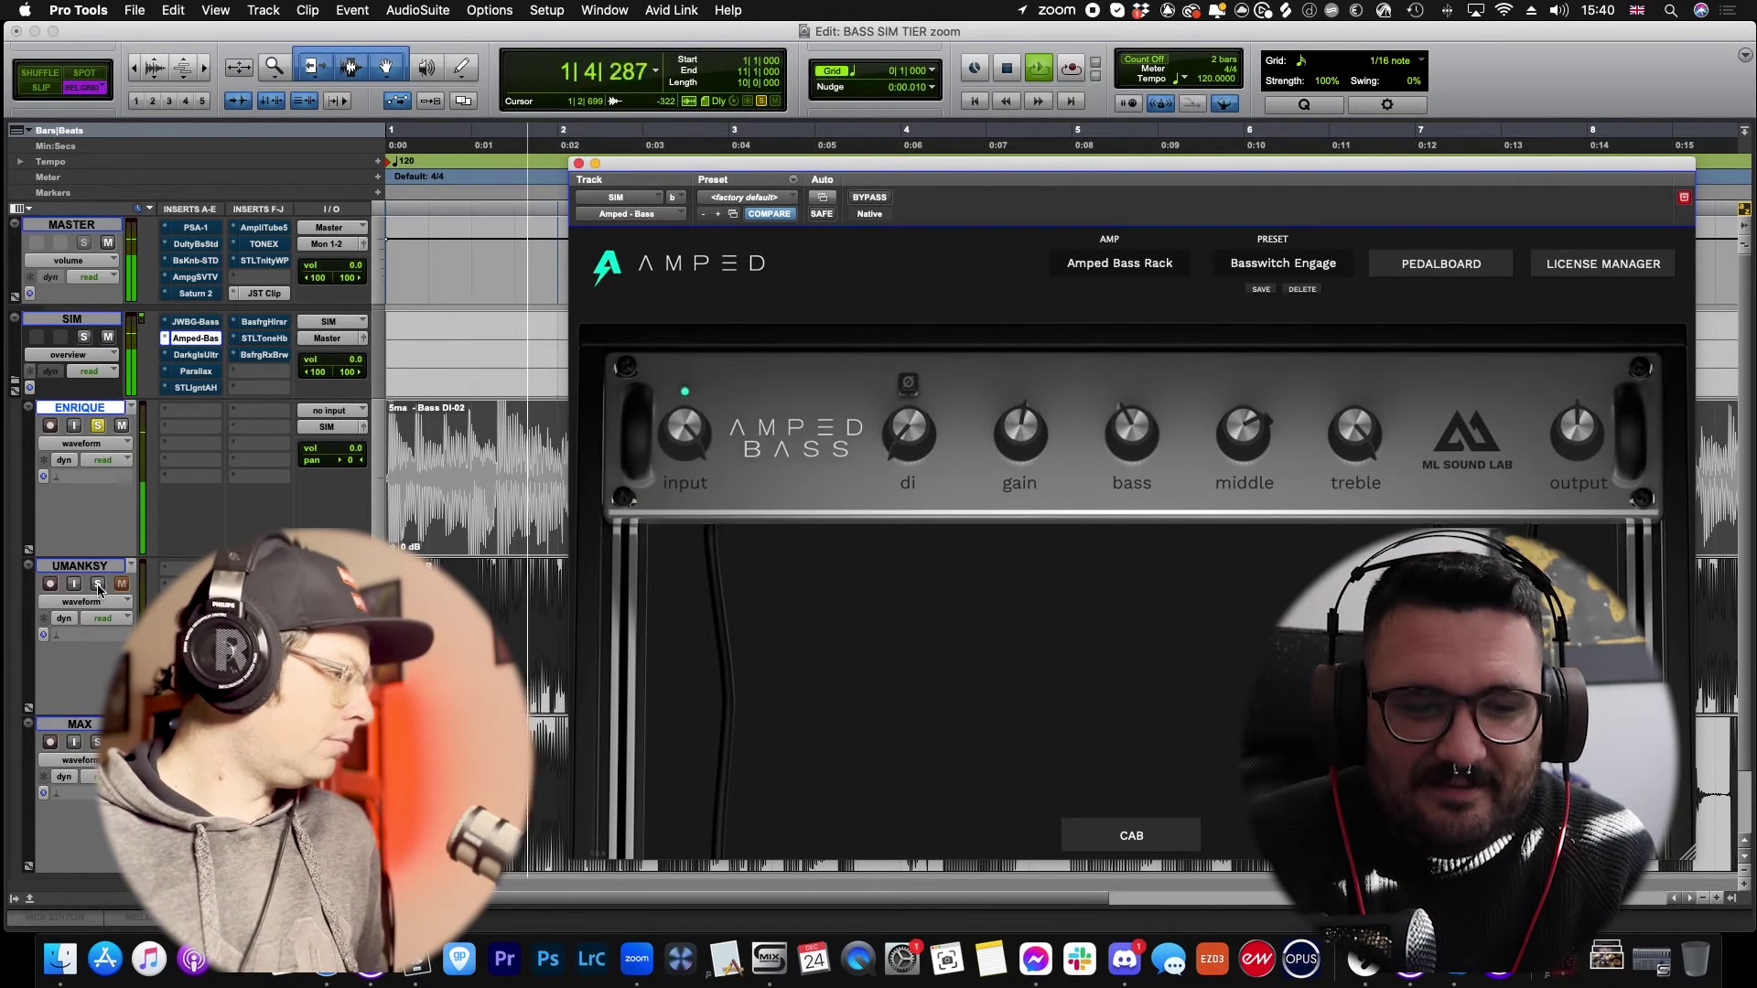
{"action": "left_click", "coordinate": [99, 584]}
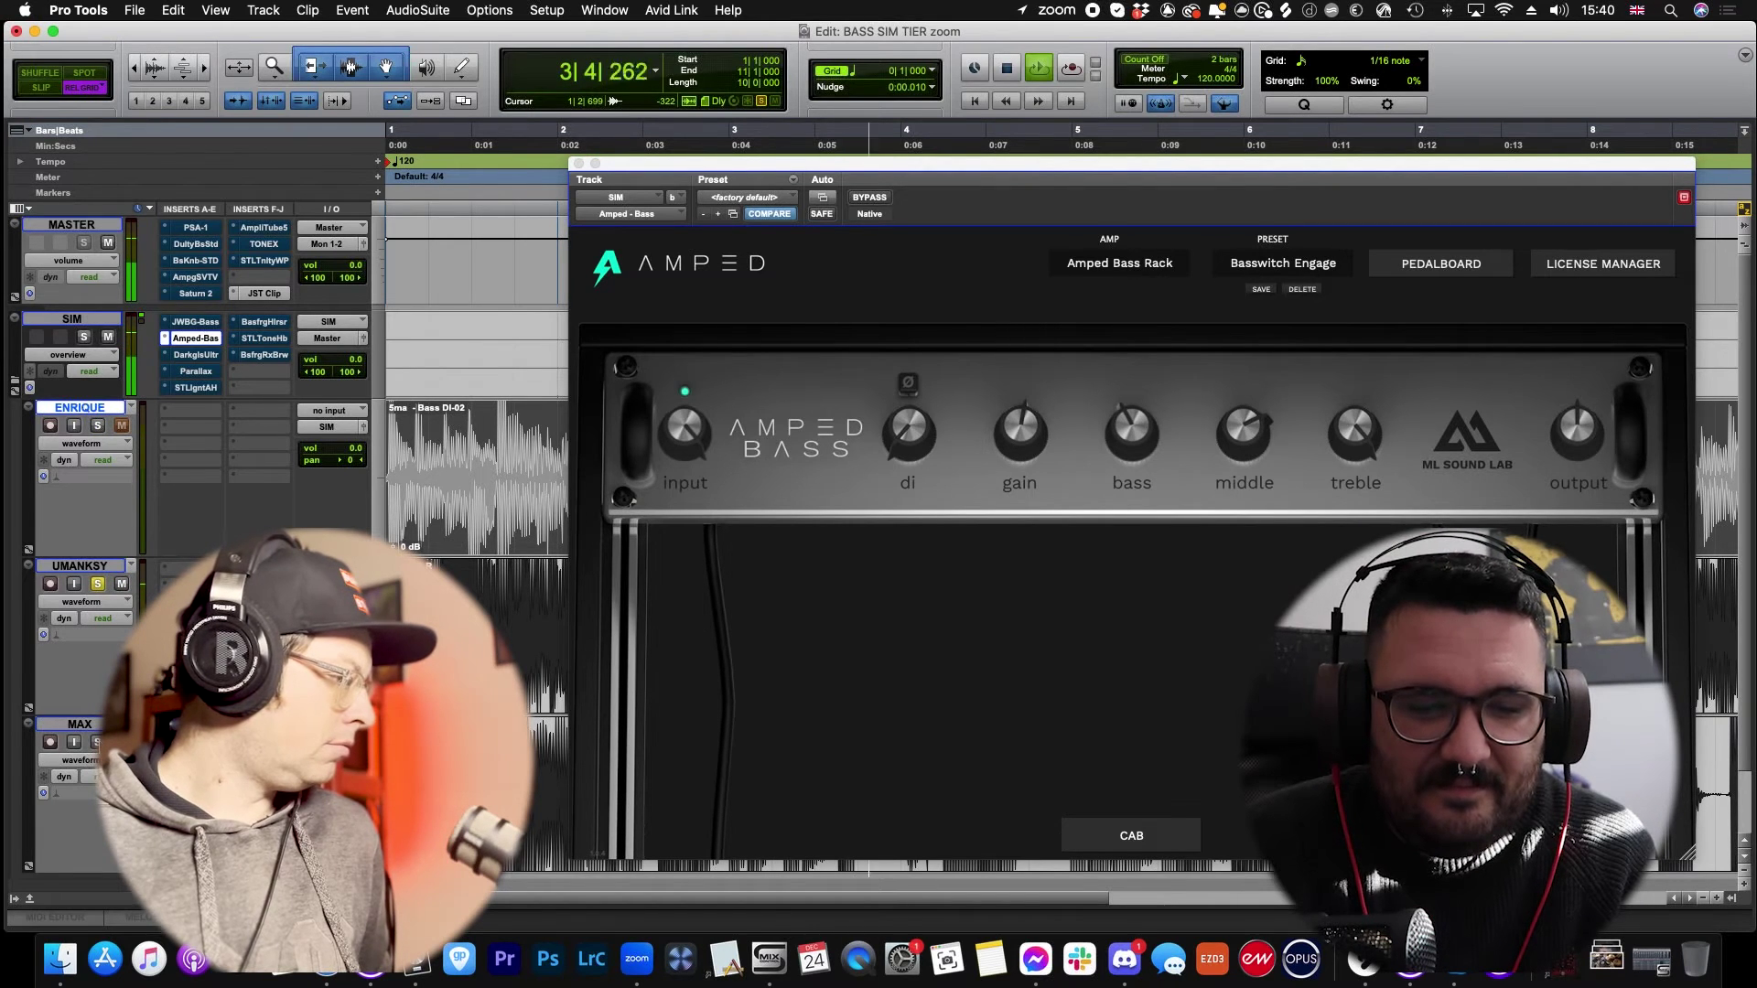
{"action": "left_click", "coordinate": [97, 742]}
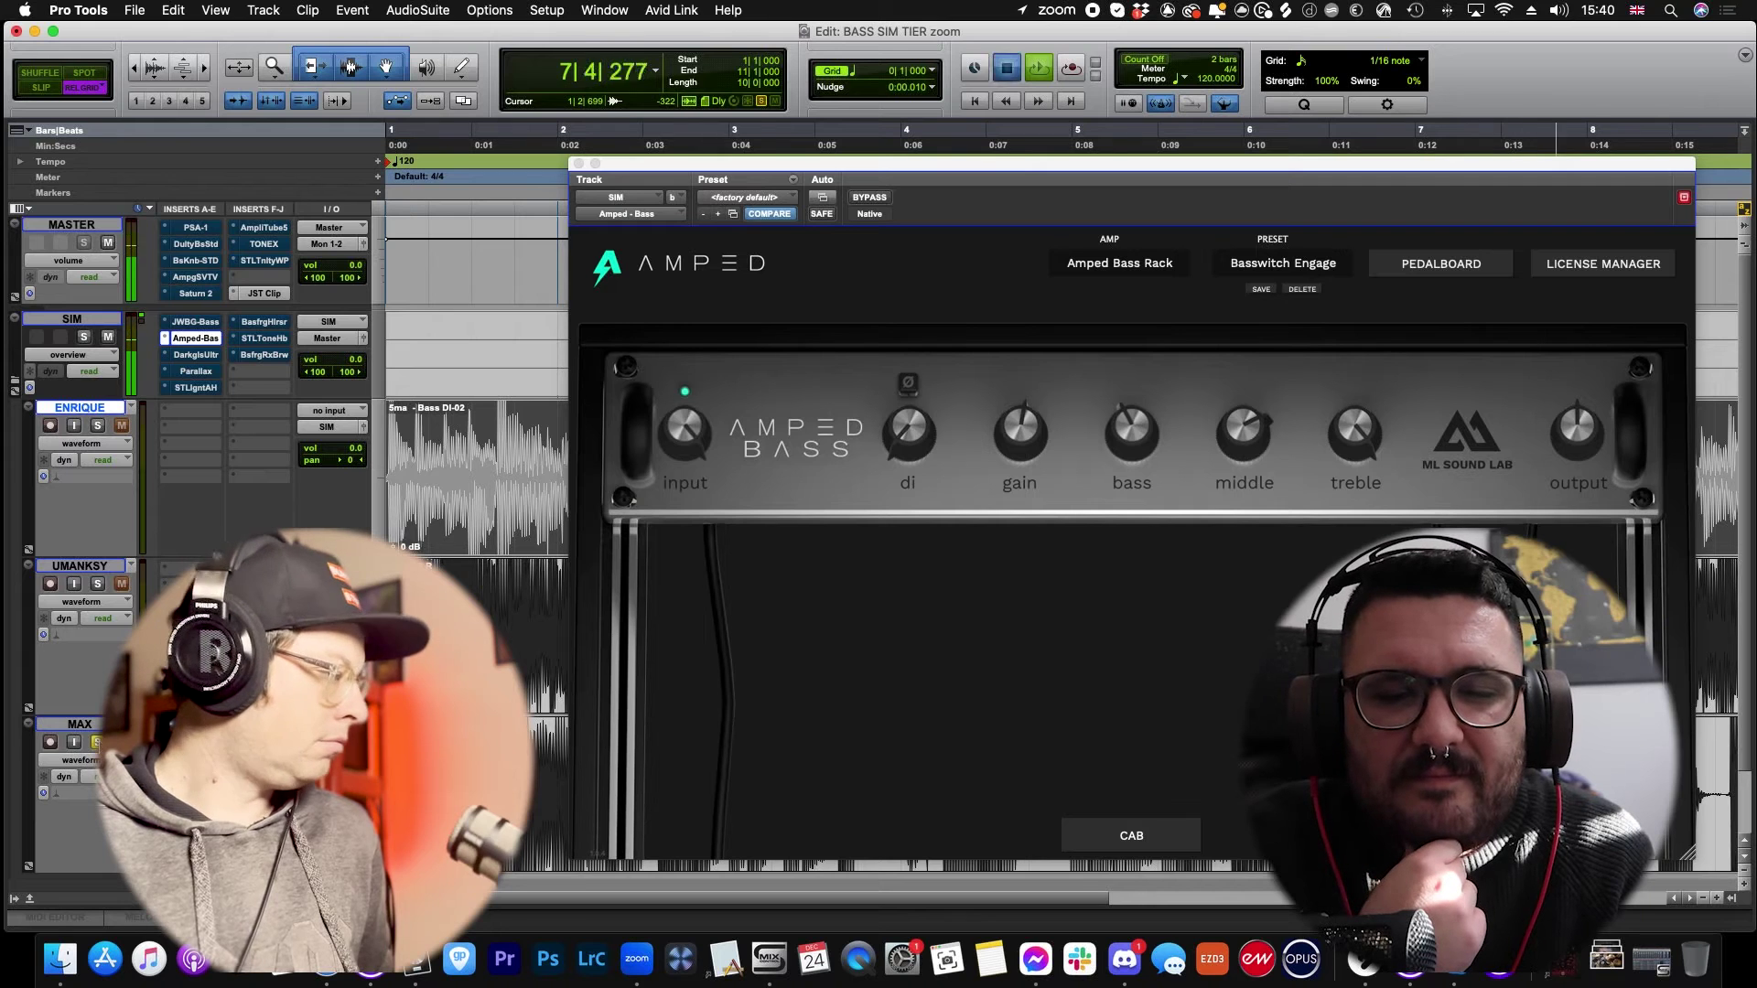
{"action": "key", "text": "space"}
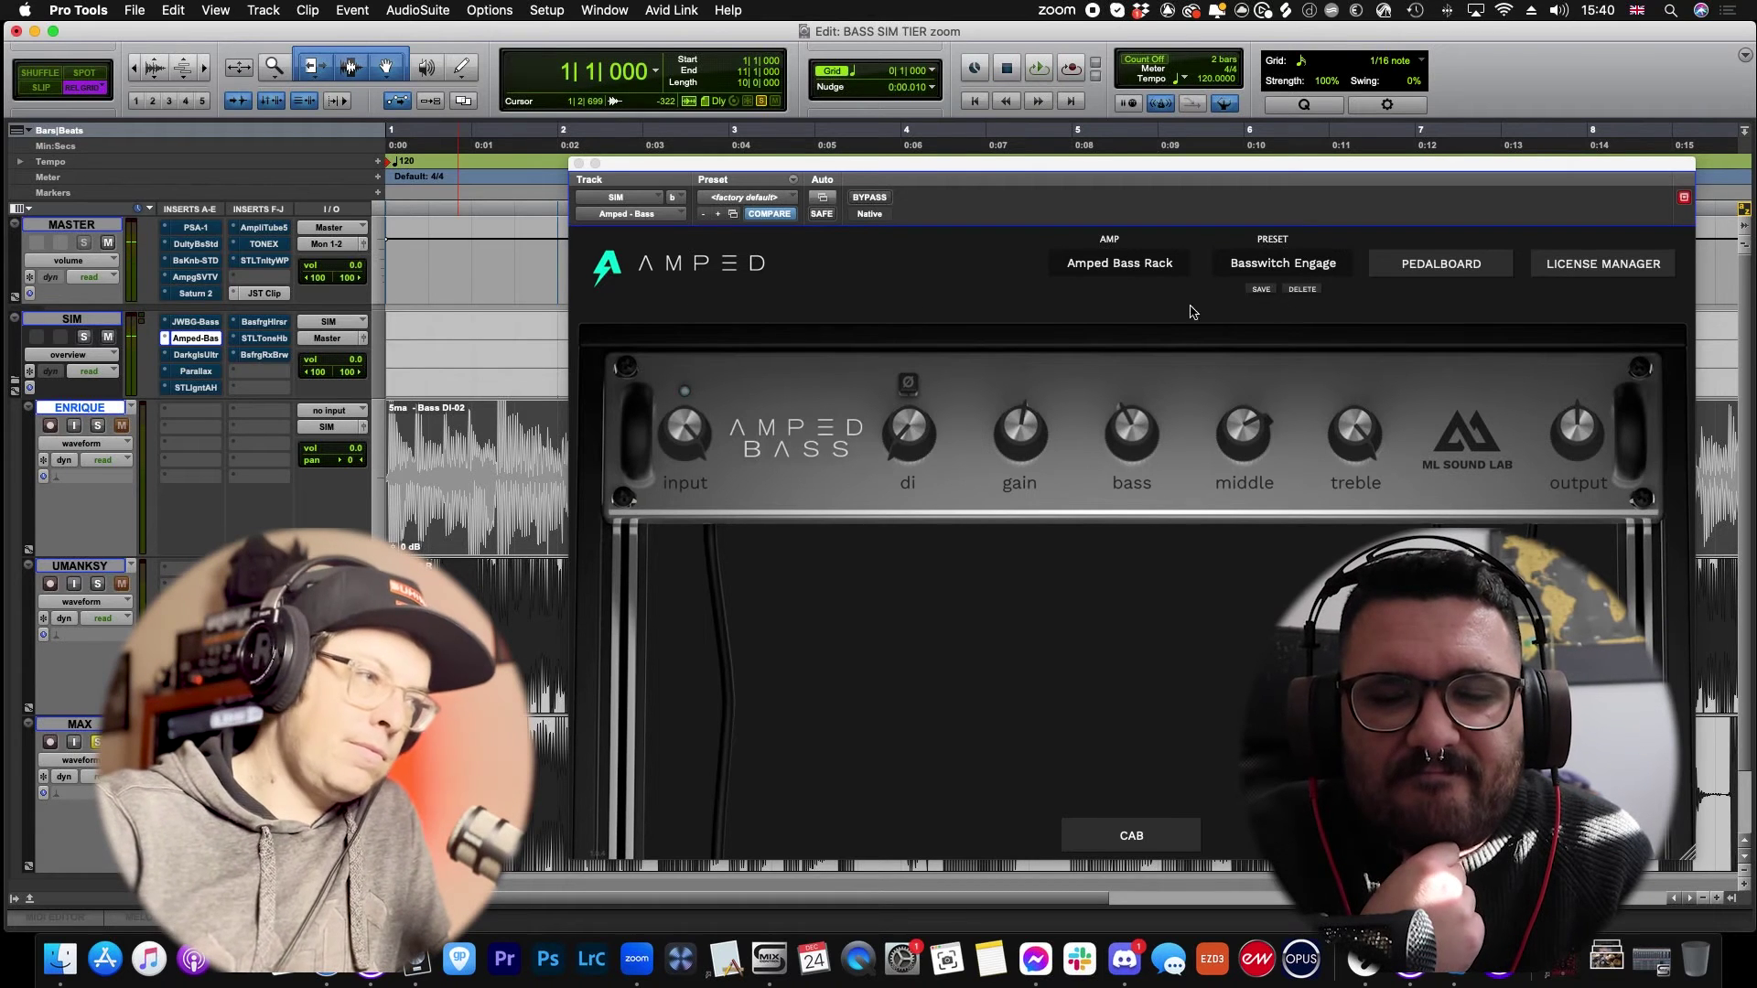
Step: Audition the first bass track with the pedalboard's Drive pedal engaged, stop playback, and switch the pedal off
{"action": "left_click", "coordinate": [1458, 263]}
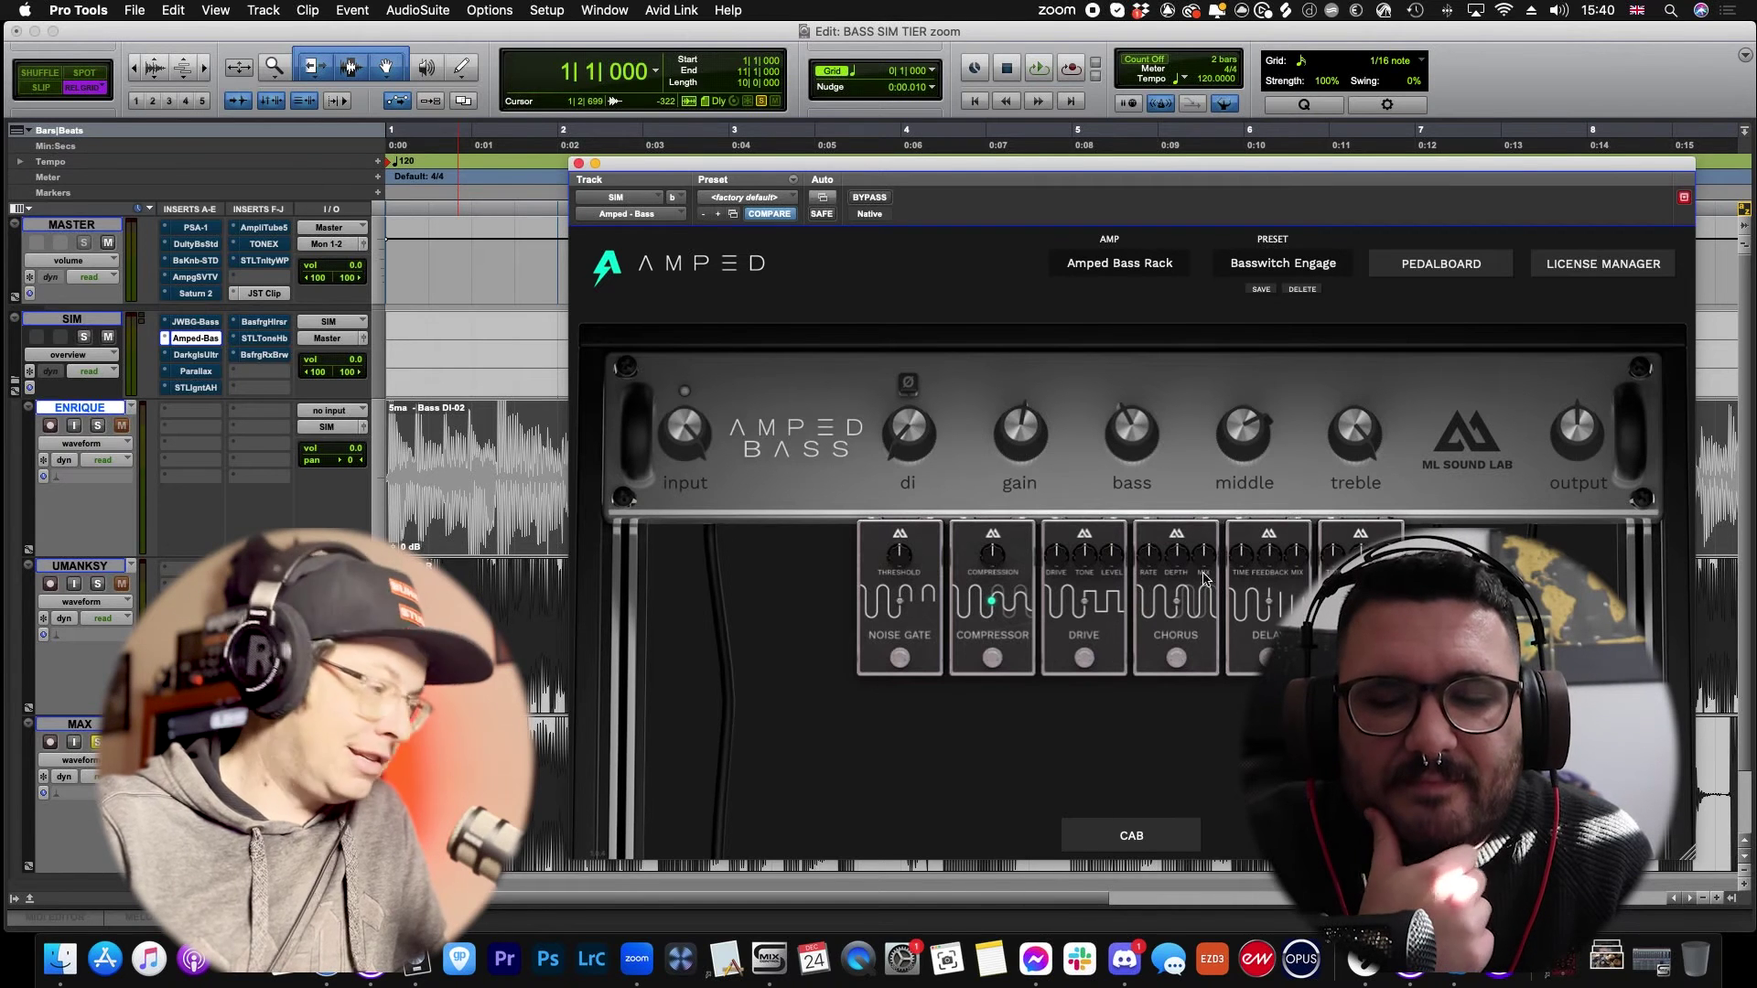
{"action": "left_click", "coordinate": [98, 426]}
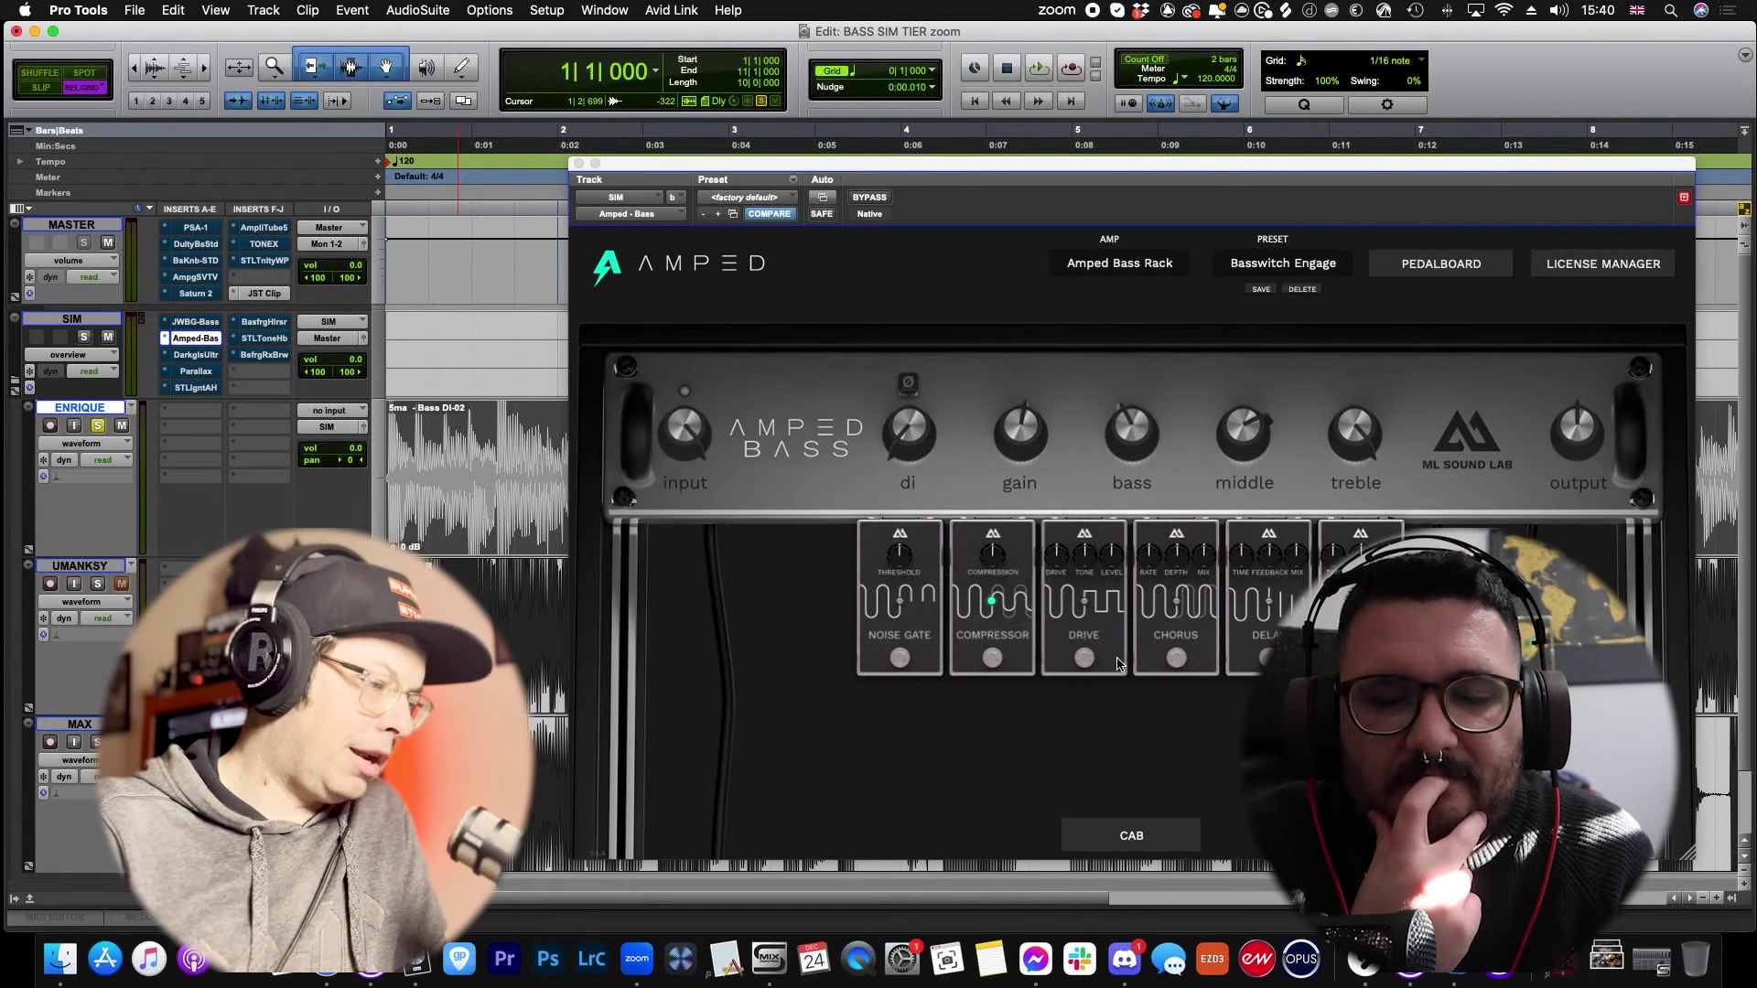
{"action": "key", "text": "space"}
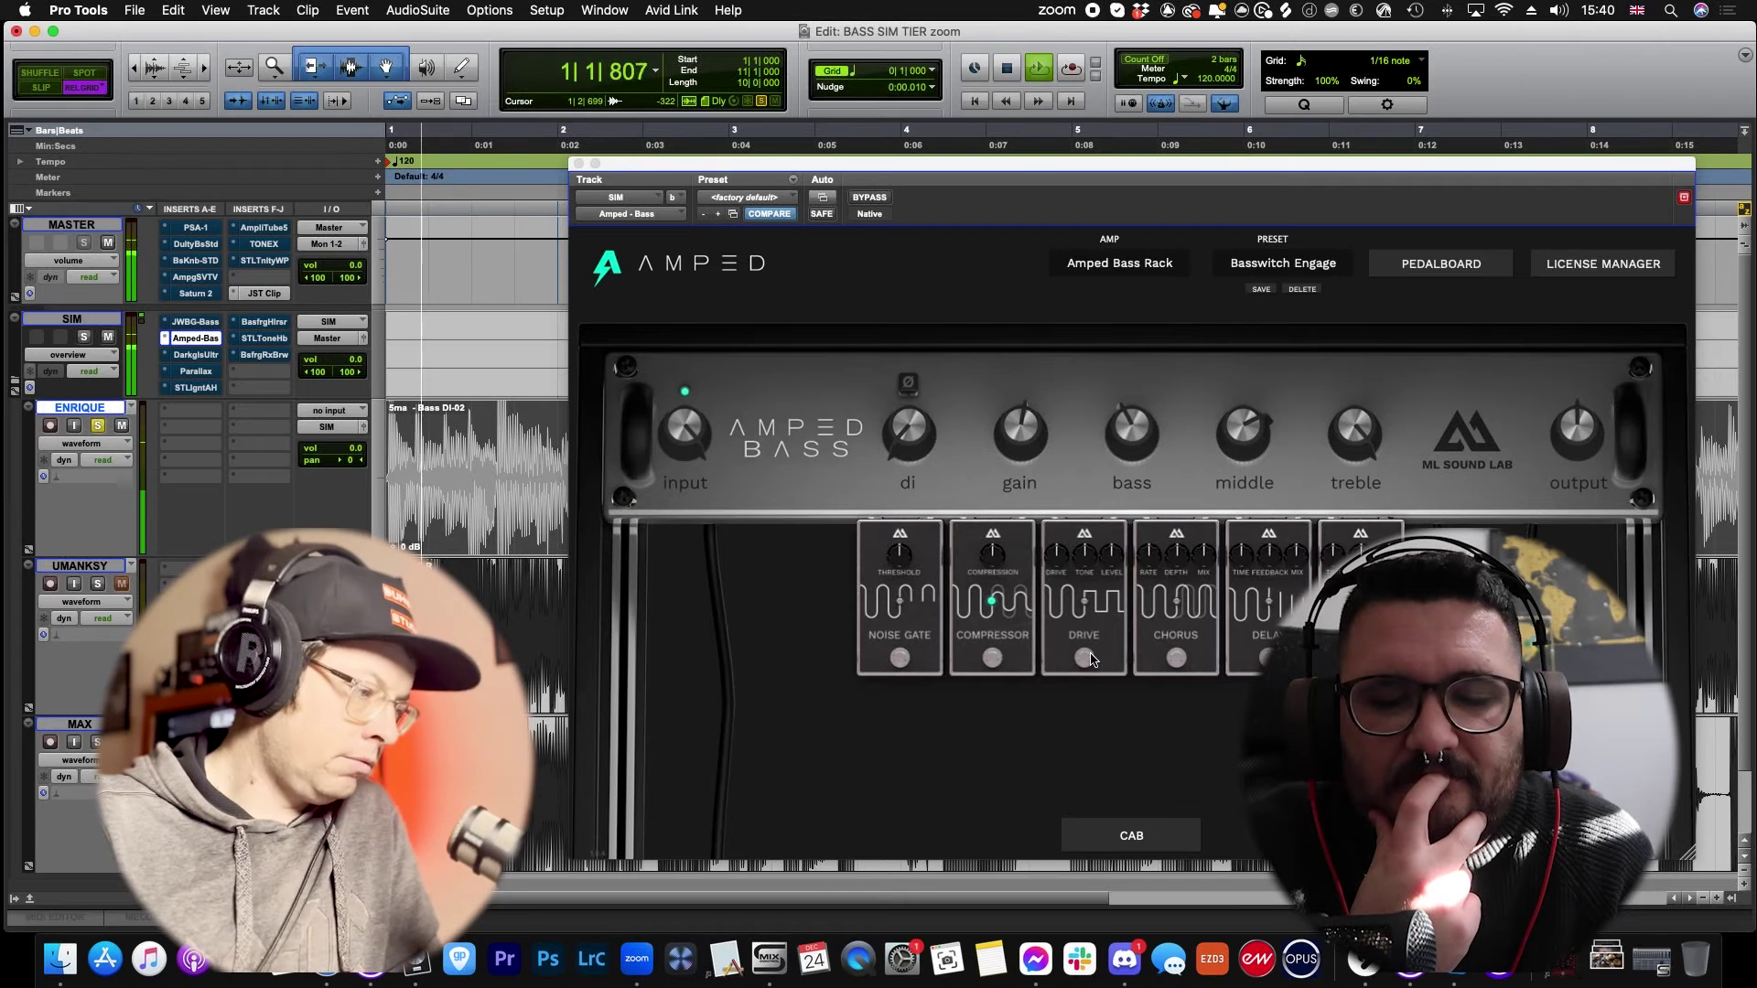
{"action": "left_click", "coordinate": [1089, 657]}
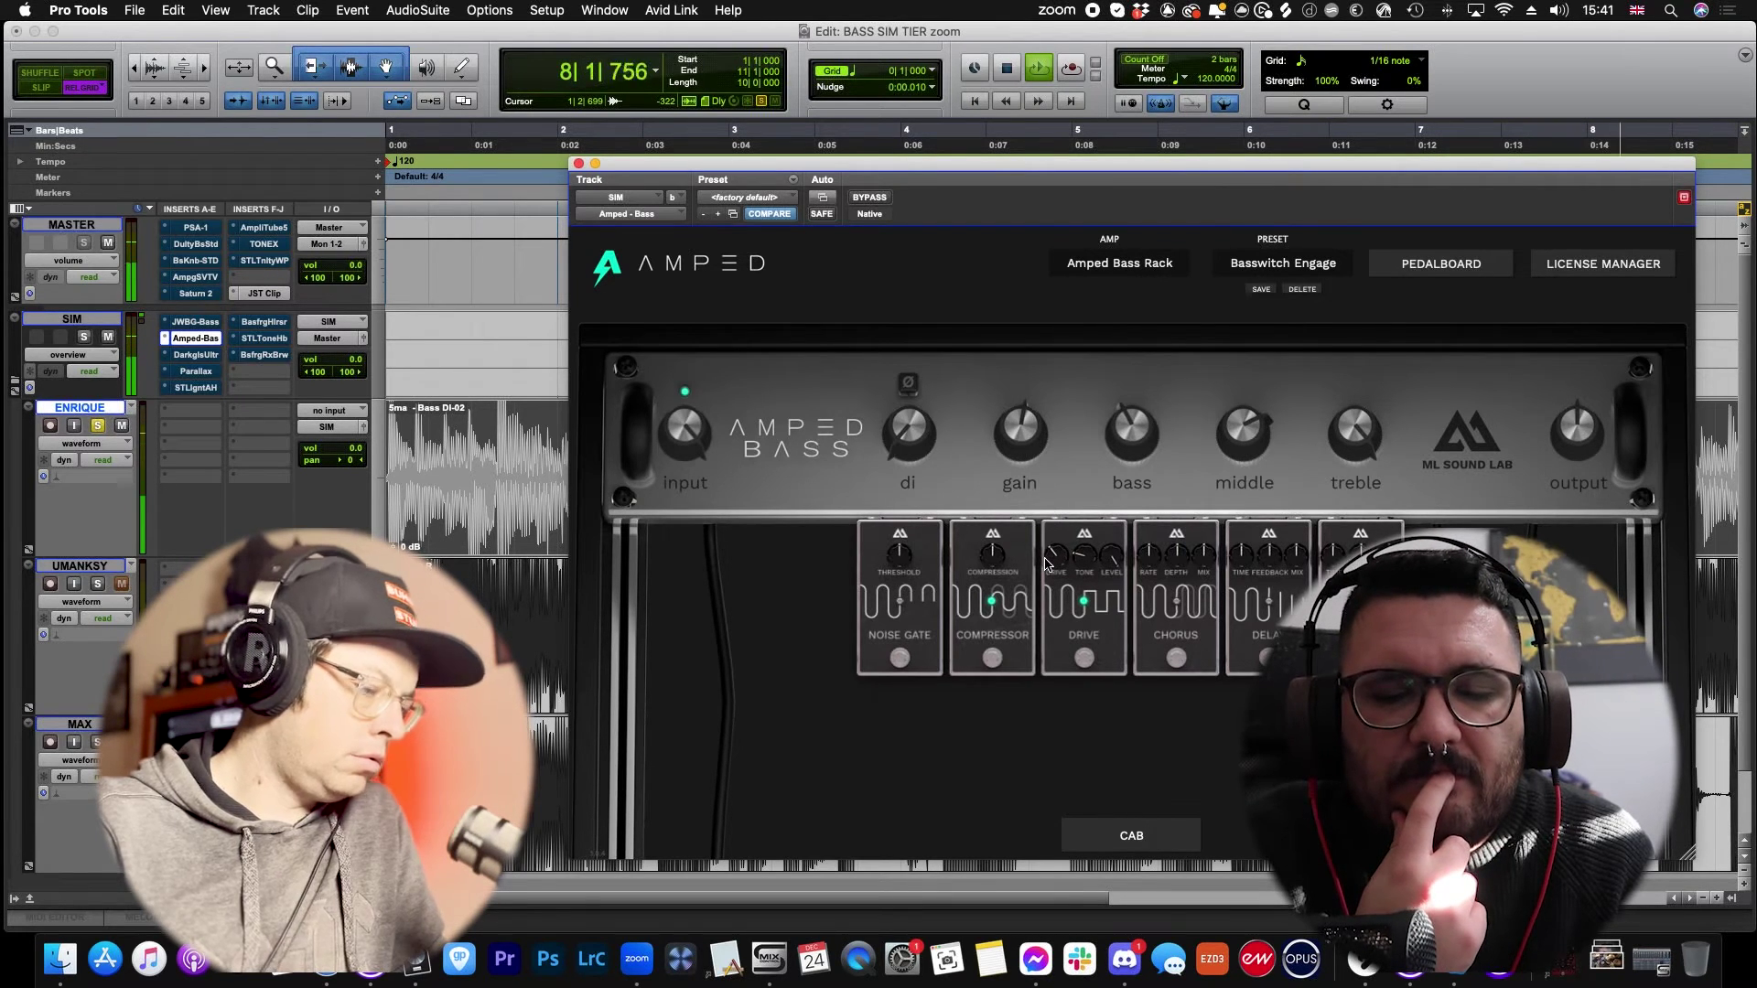
{"action": "key", "text": "space"}
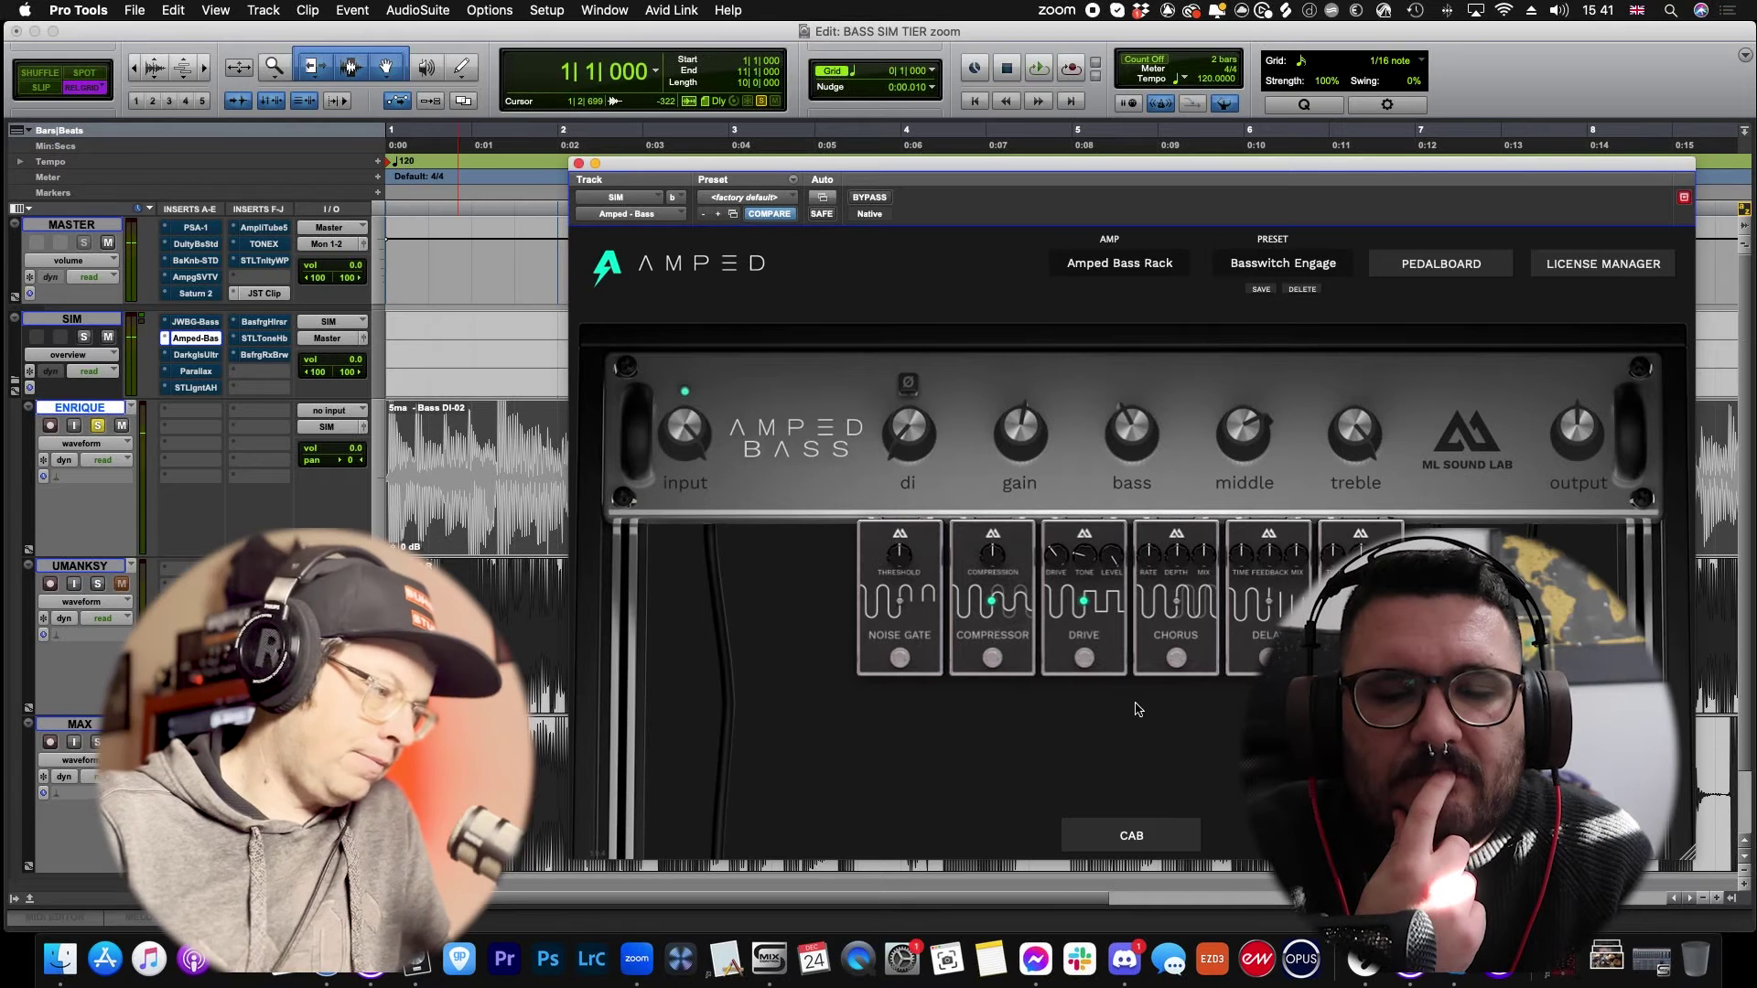
{"action": "left_click", "coordinate": [1085, 658]}
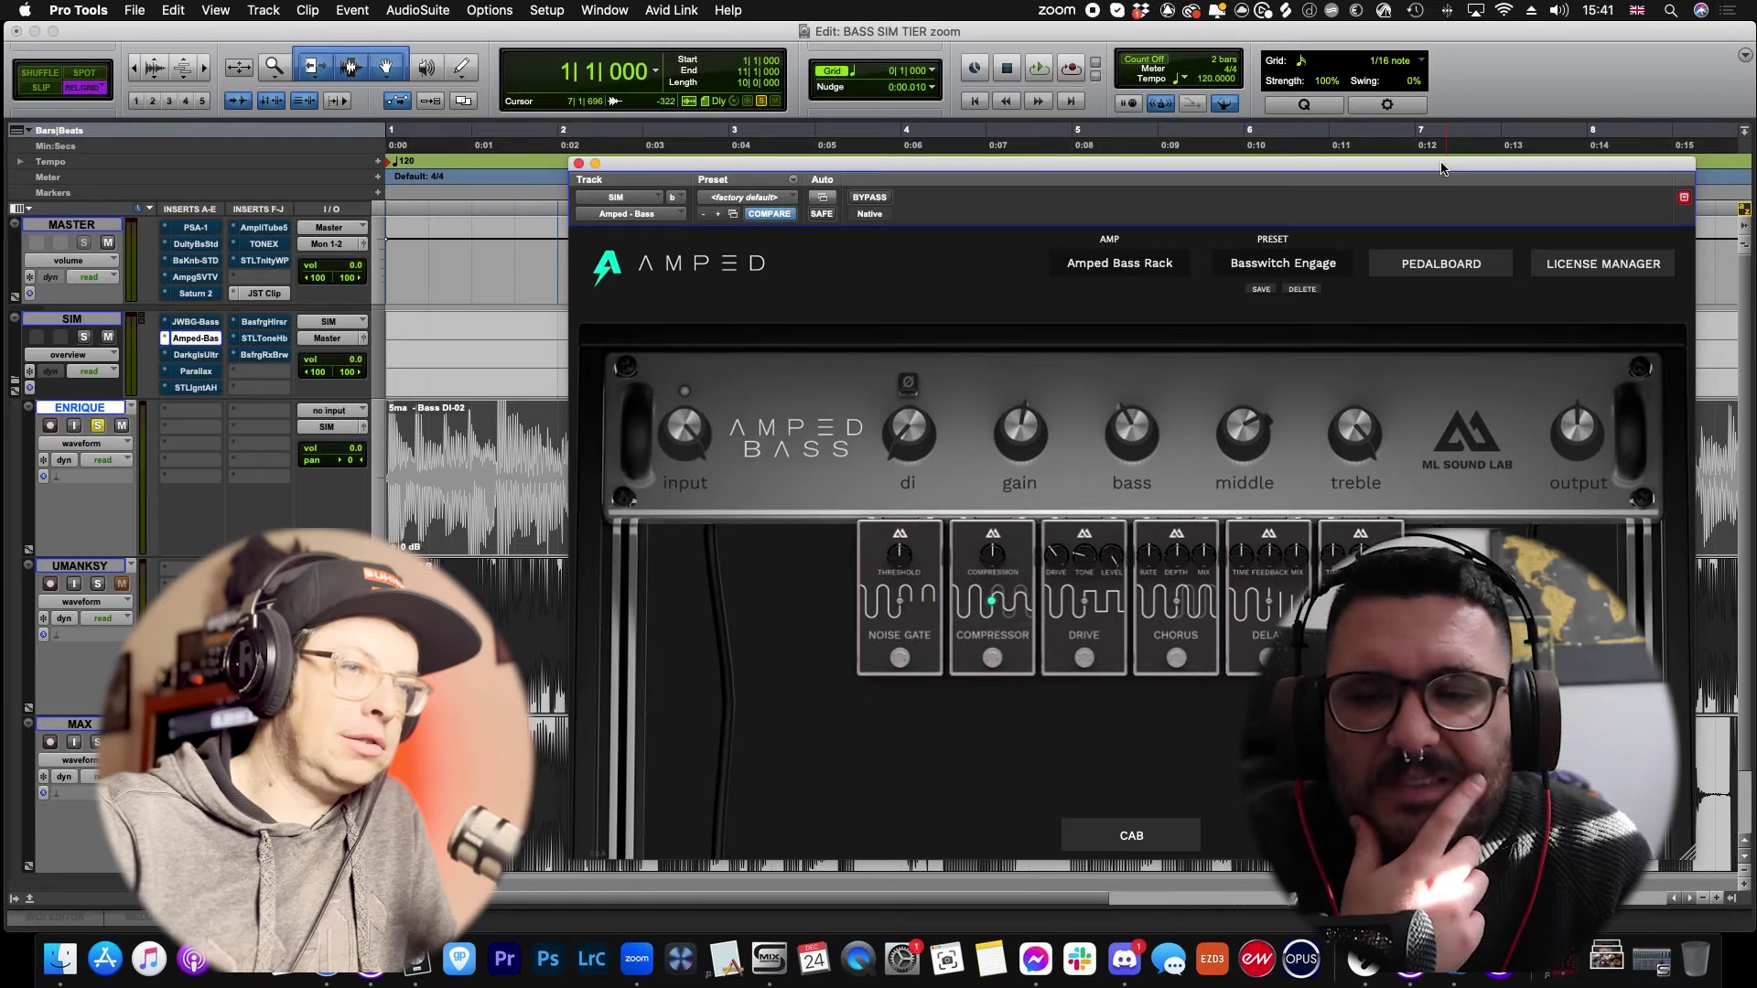
Step: Rank the Amped Bass tile in the Aight tier and open Darkglass Ultra in place of the Amped plugin
{"action": "left_click_drag", "start_coordinate": [1441, 168], "coordinate": [1409, 113]}
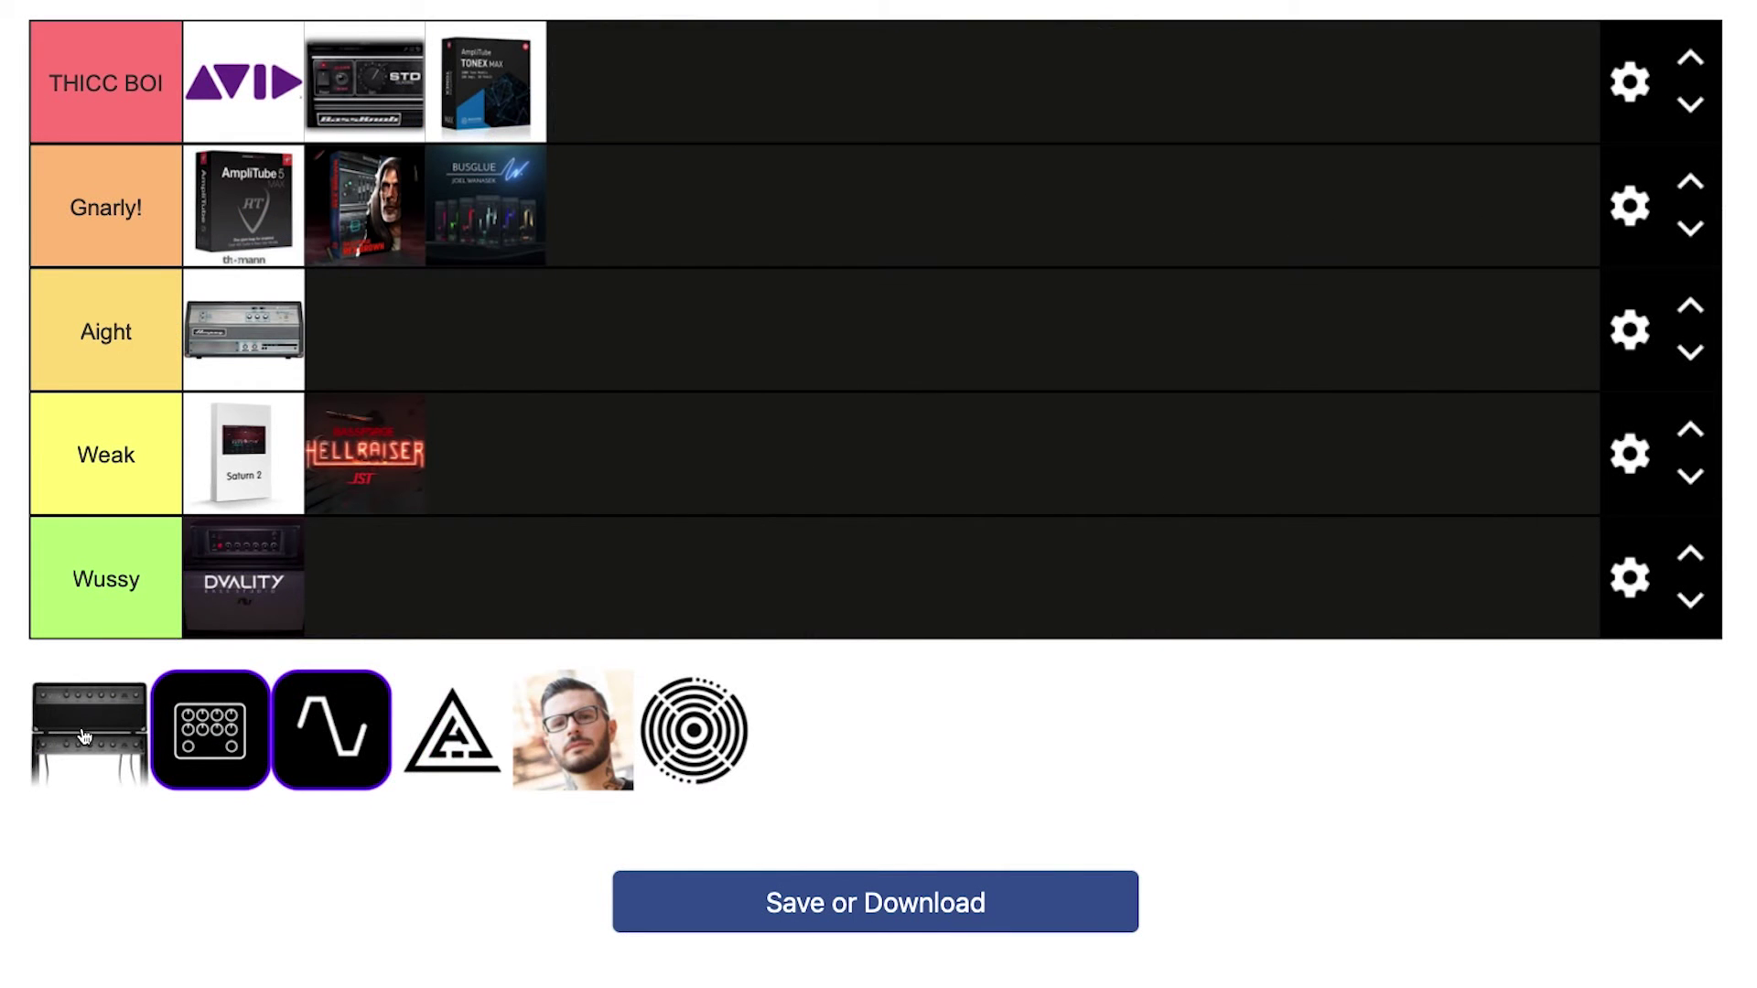
{"action": "left_click_drag", "start_coordinate": [74, 733], "coordinate": [578, 328]}
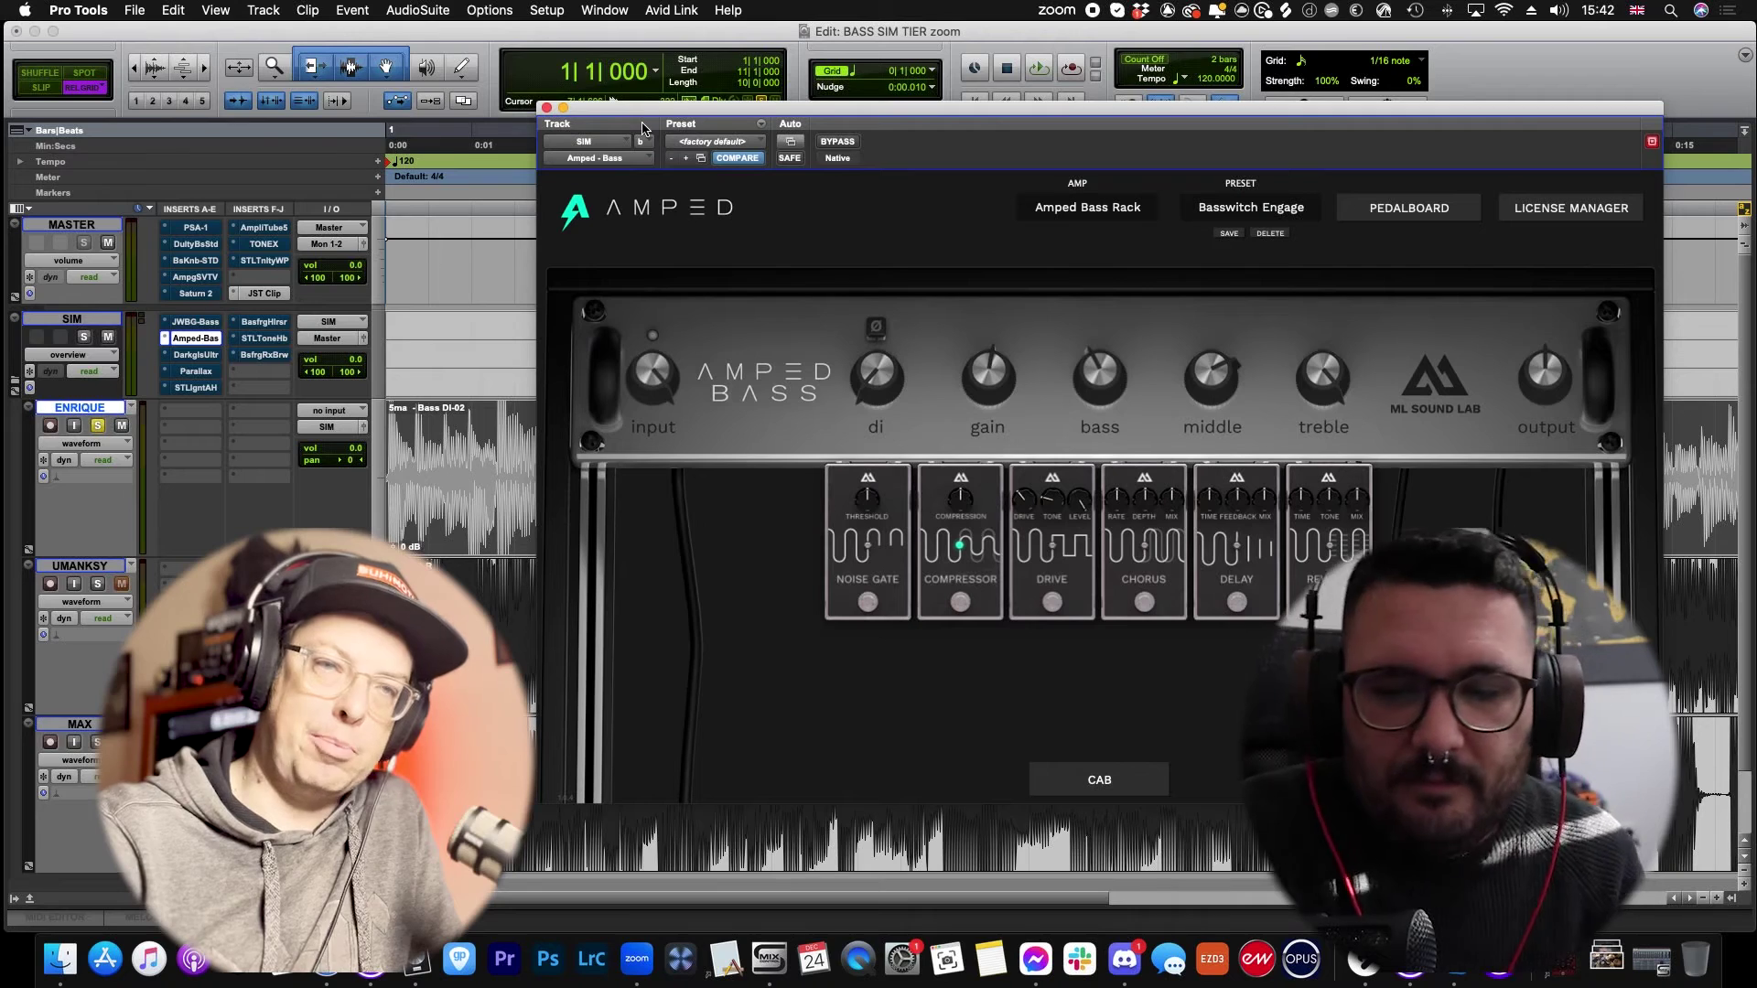
{"action": "left_click", "coordinate": [547, 108]}
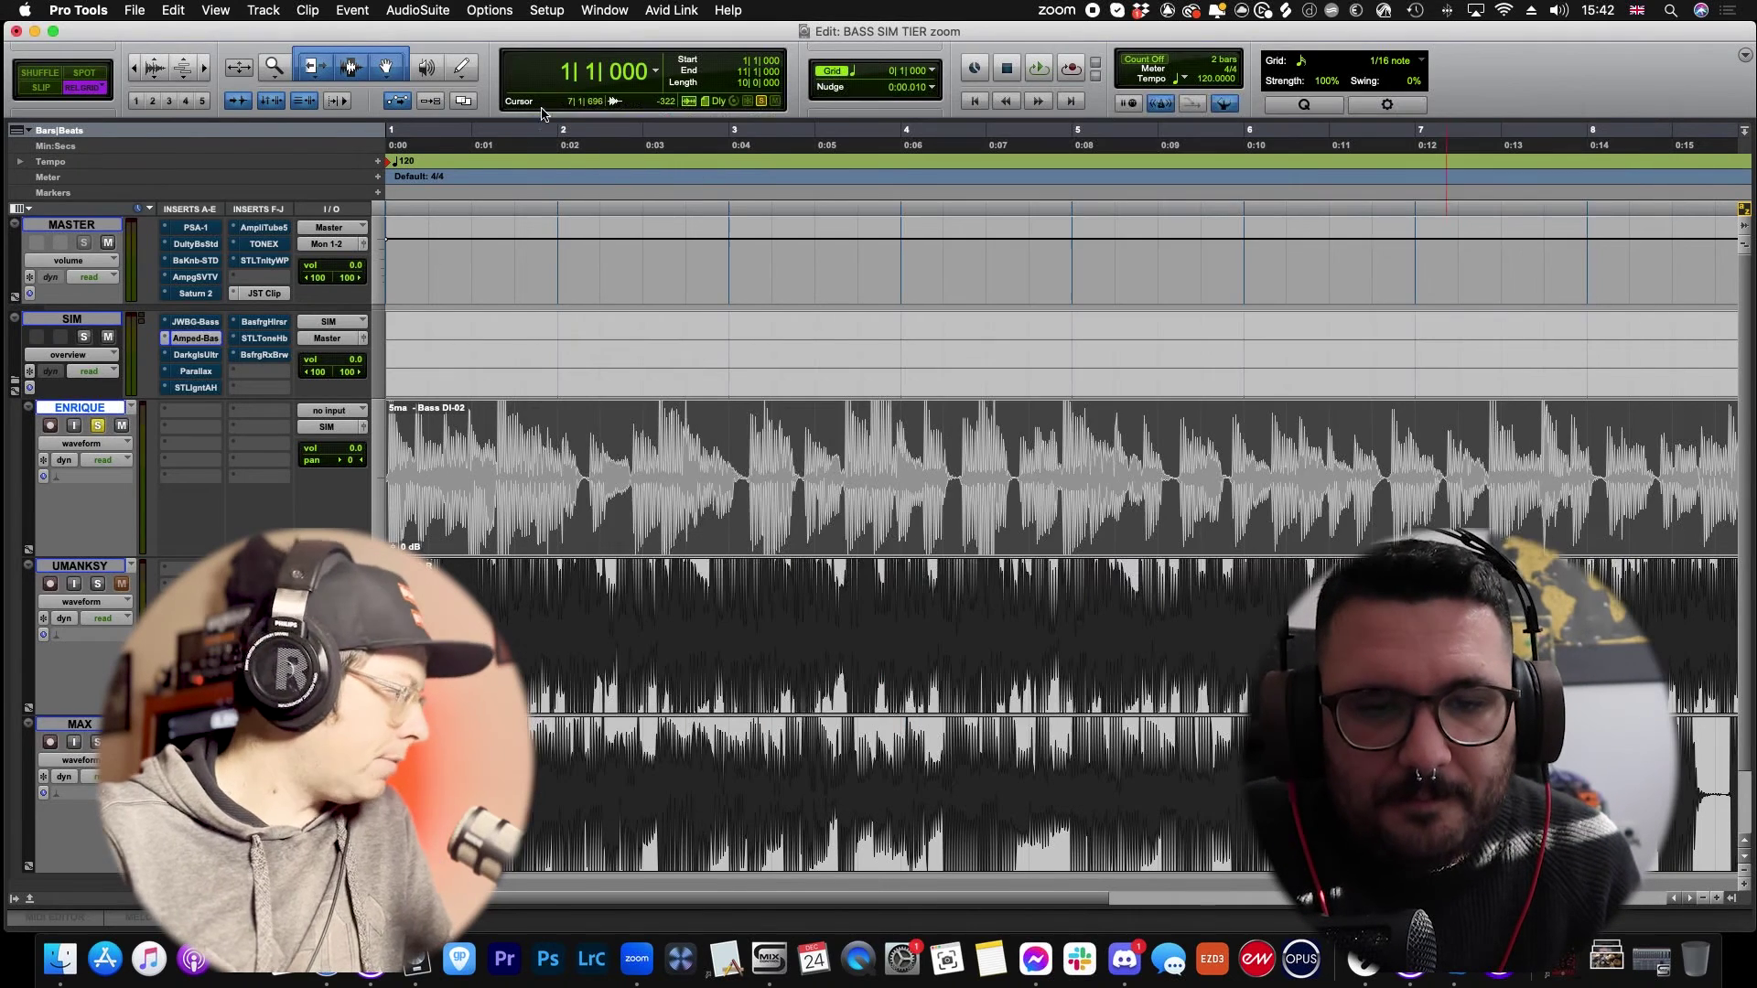
{"action": "left_click", "coordinate": [202, 356]}
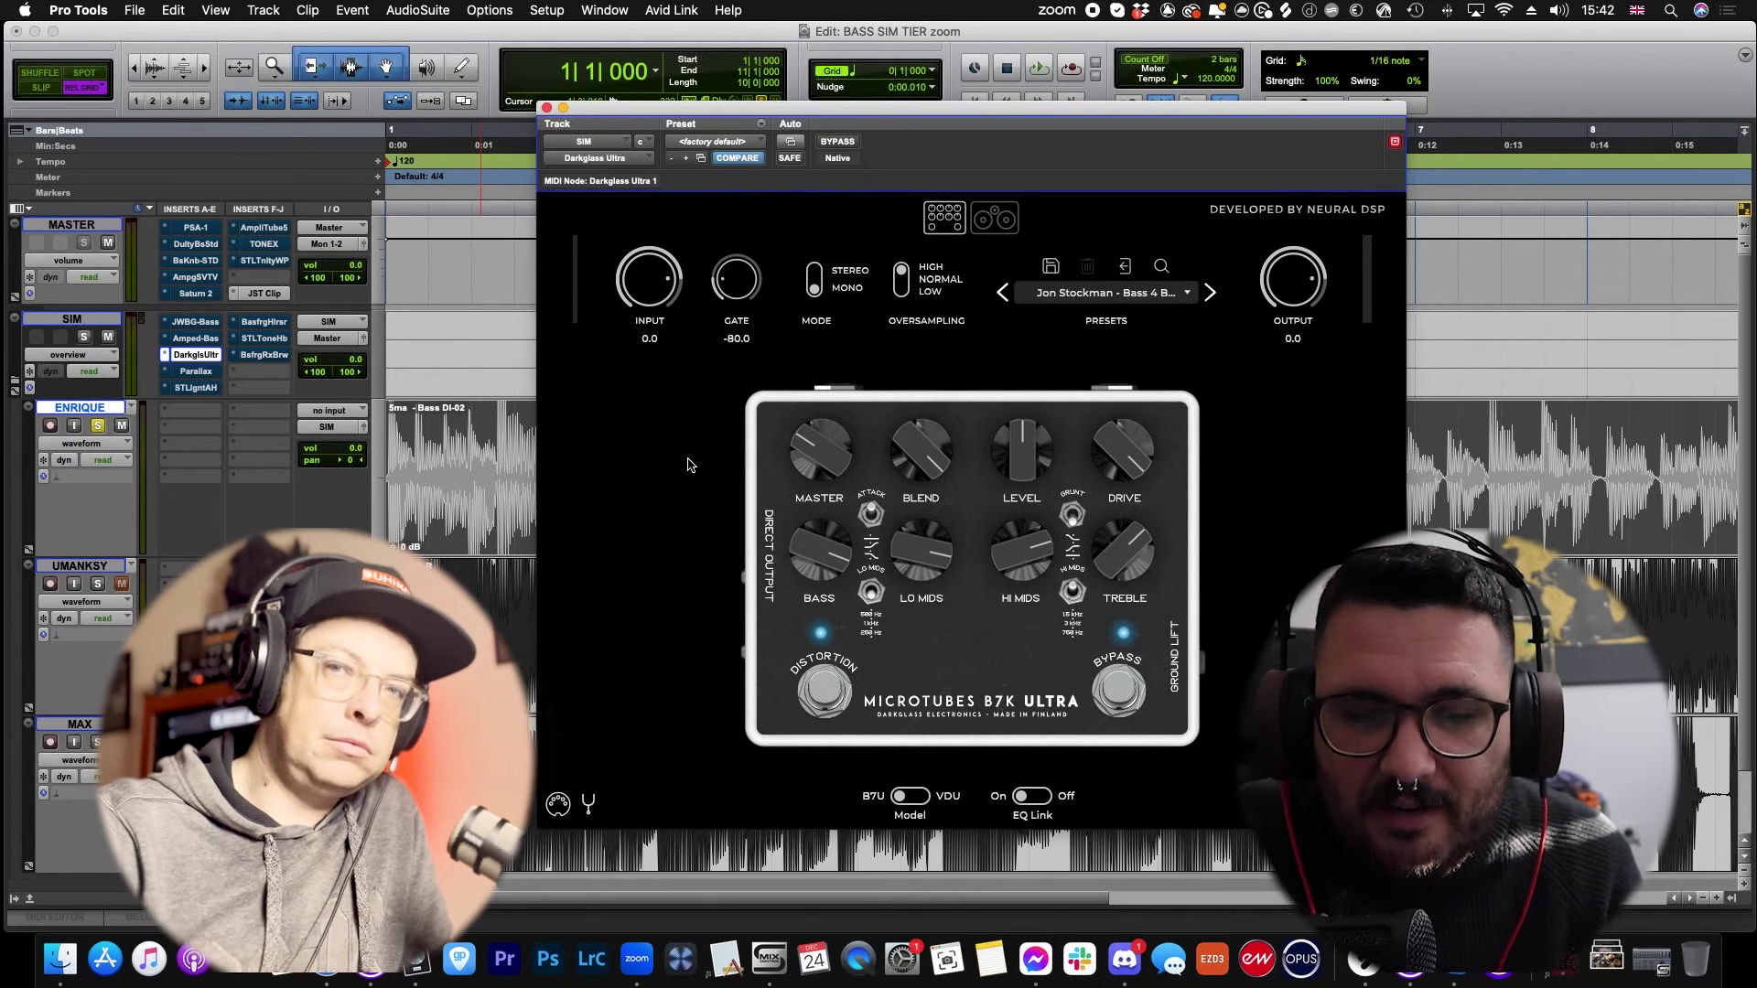
Step: Preview the VDU model, return to B7U, and browse the artist presets without loading one
{"action": "left_click", "coordinate": [919, 798]}
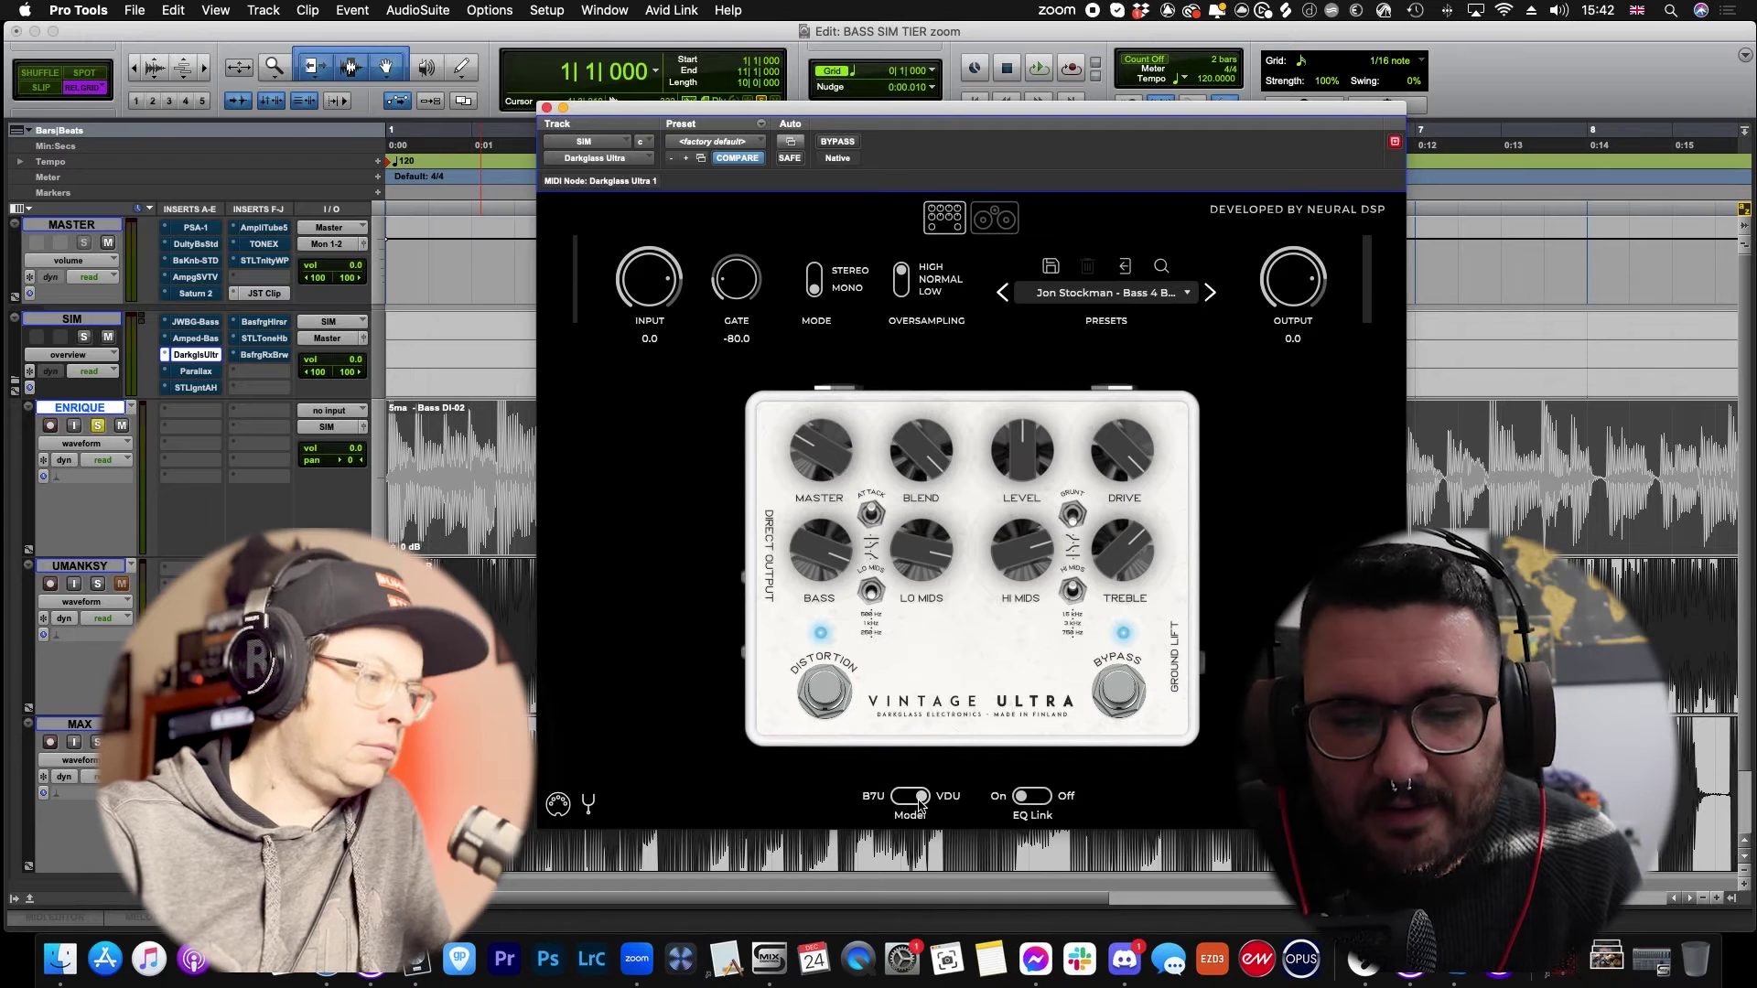
{"action": "left_click", "coordinate": [919, 797]}
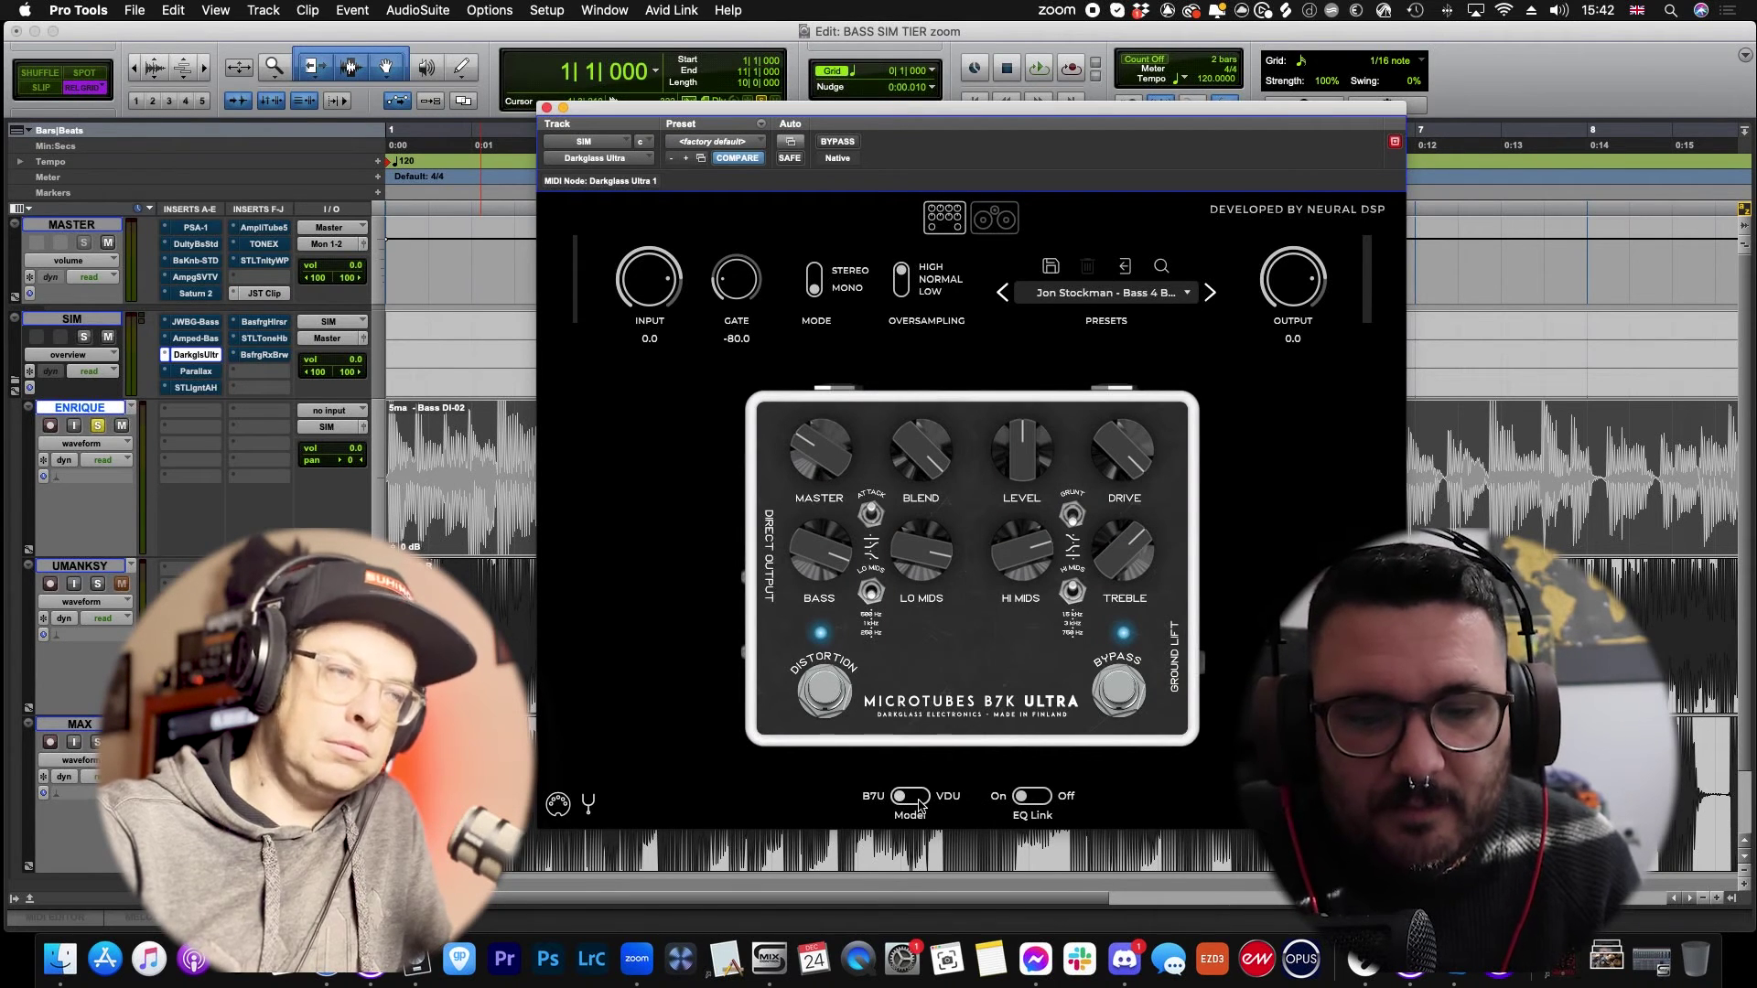
{"action": "left_click", "coordinate": [1164, 295]}
{"action": "mouse_move", "coordinate": [1088, 371]}
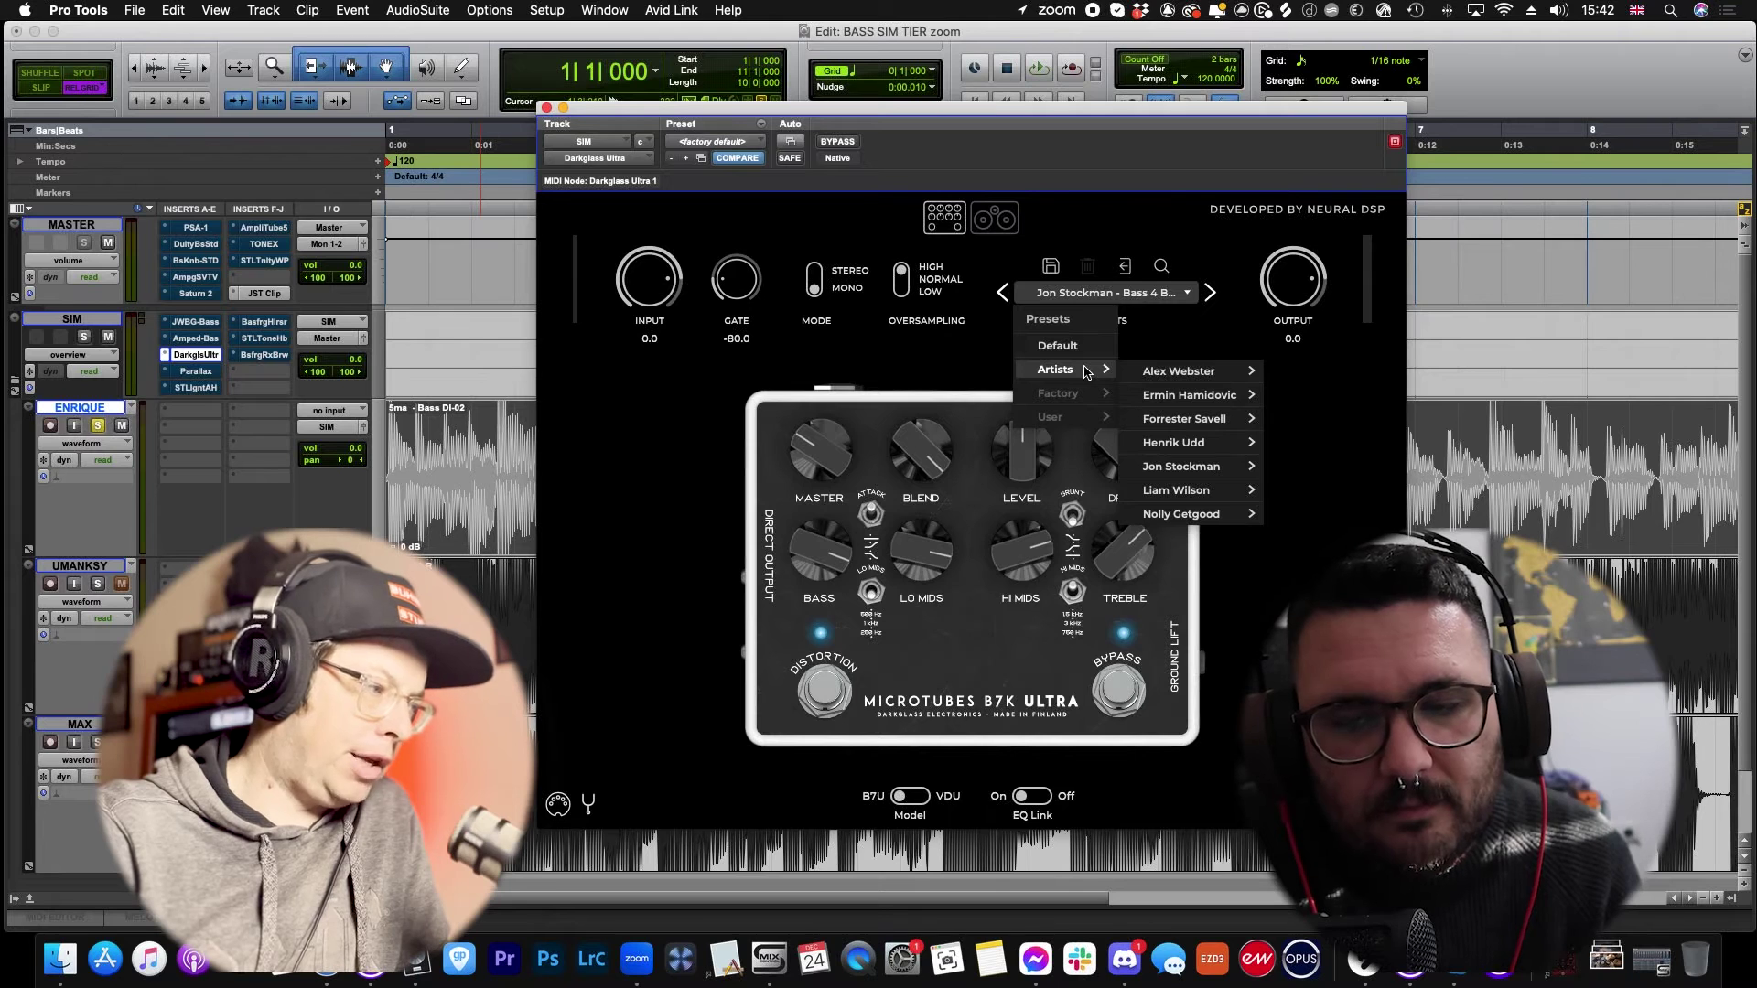
{"action": "mouse_move", "coordinate": [1172, 379]}
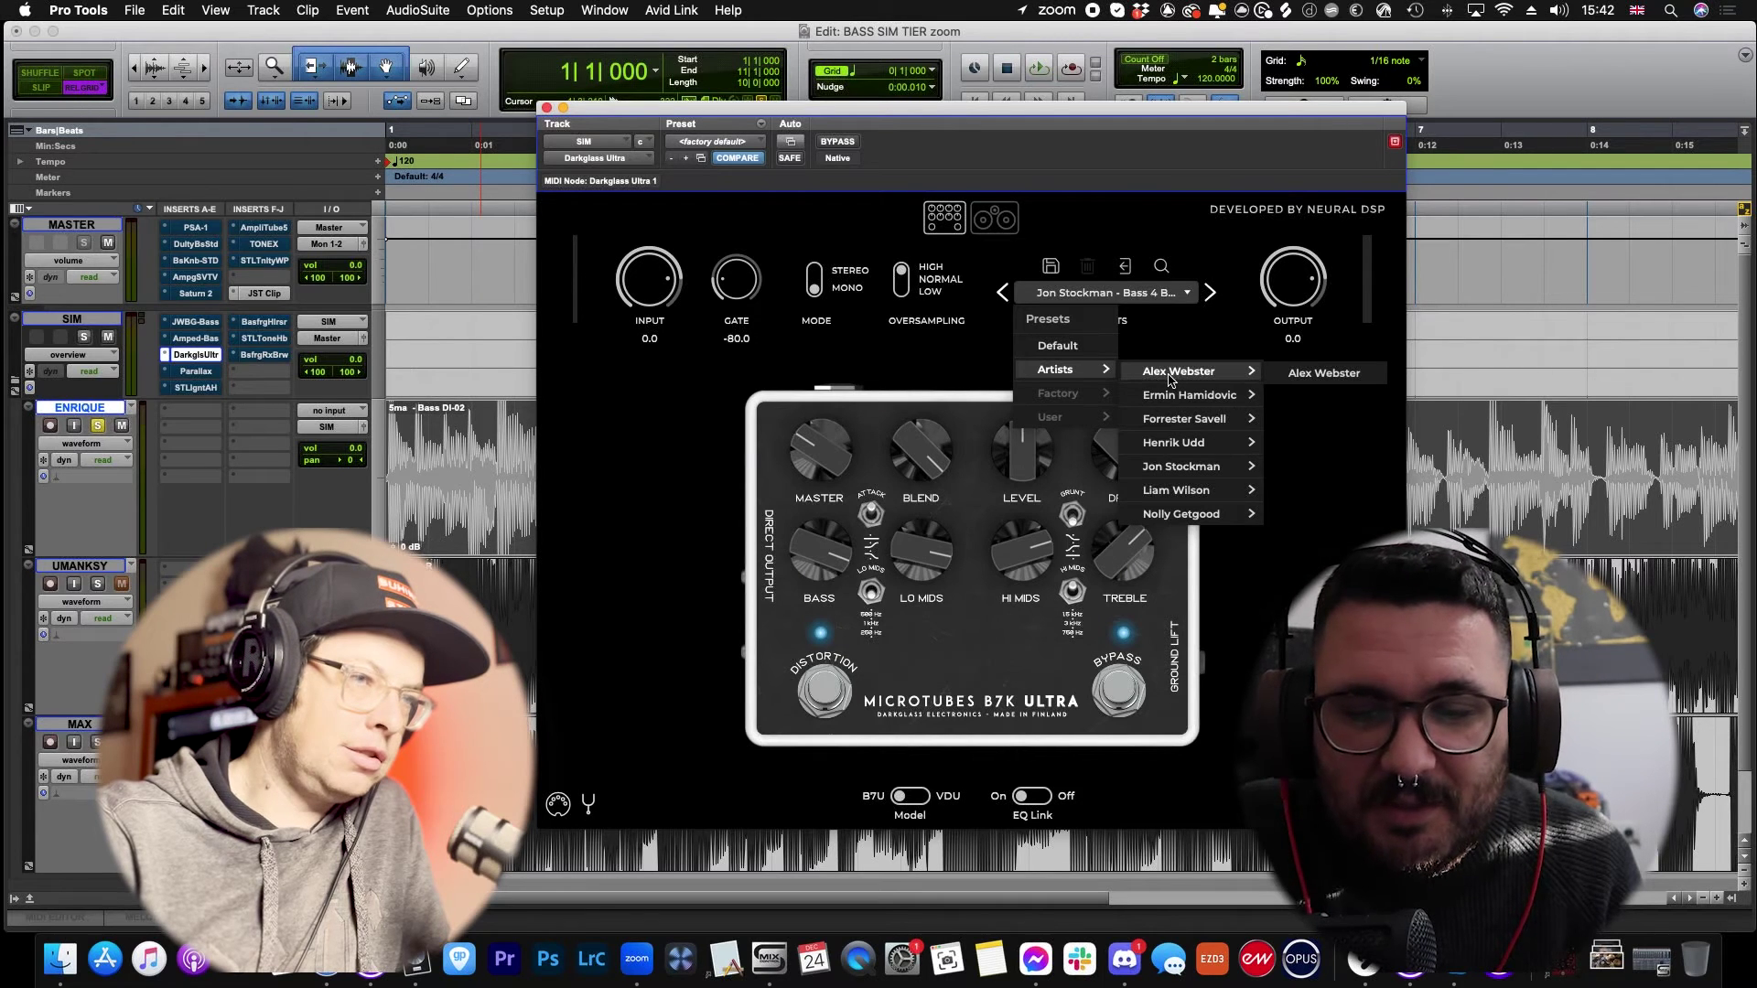
{"action": "left_click", "coordinate": [1119, 203]}
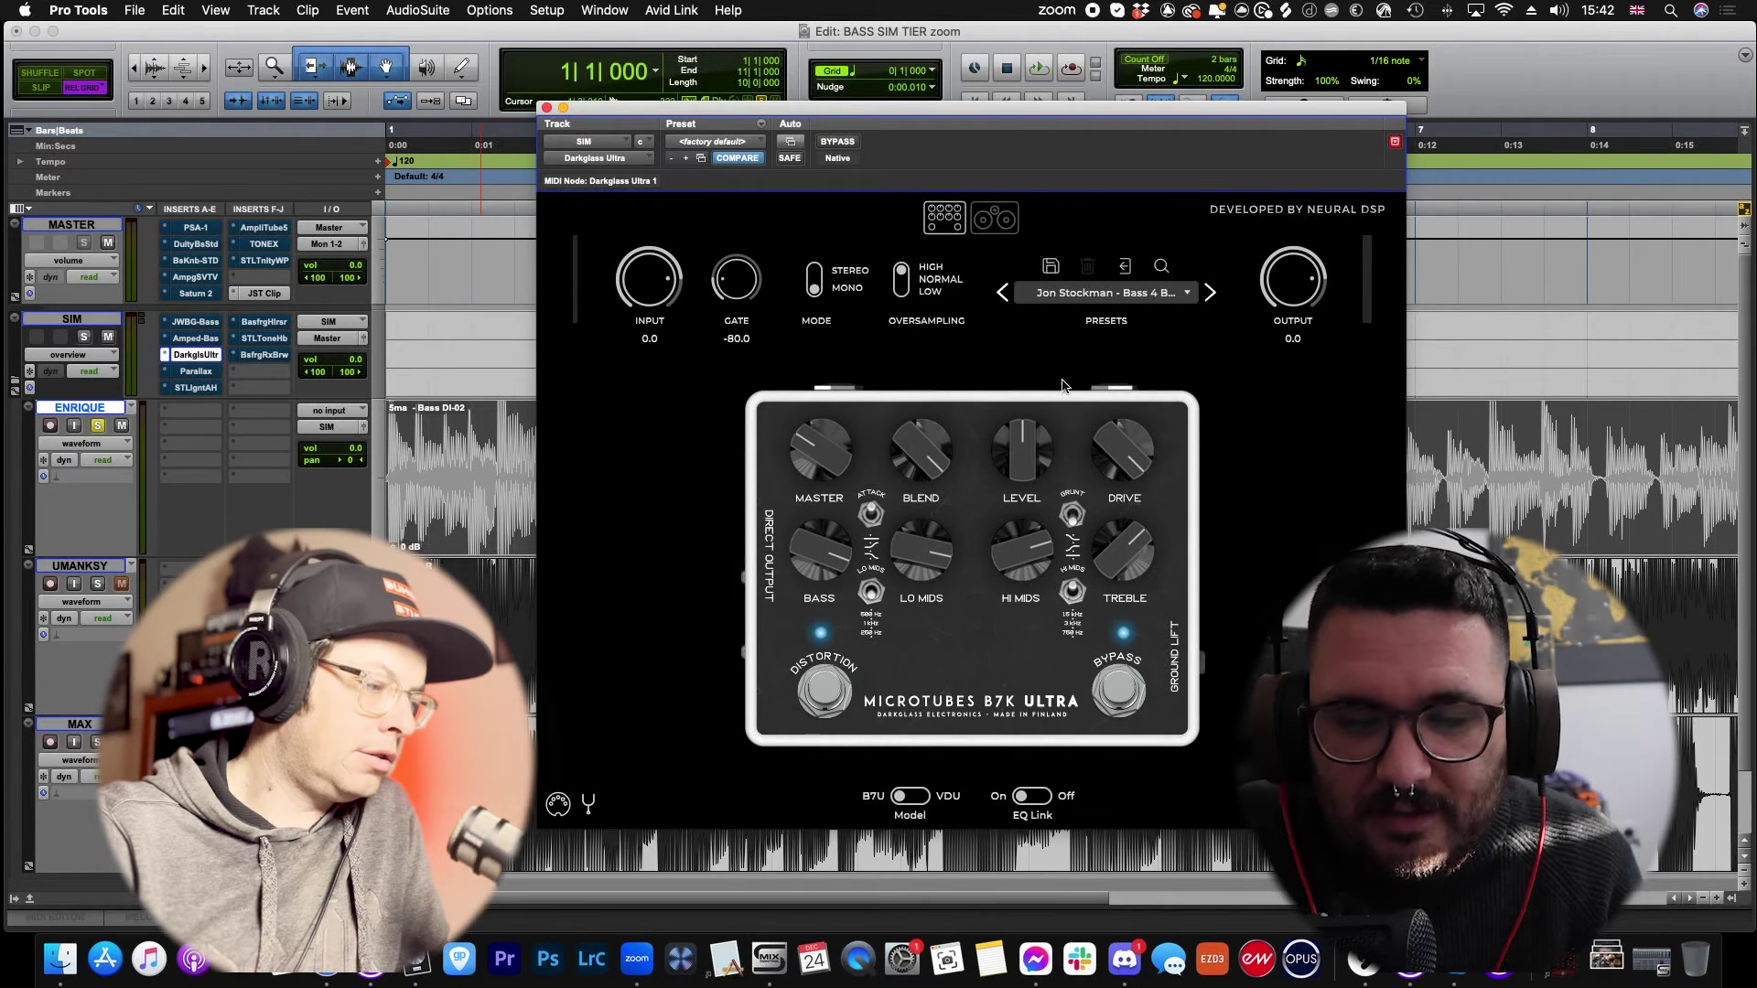
Step: Load Darkglass Ultra's Default preset and raise Lo Mids to the centre position
{"action": "left_click", "coordinate": [1104, 293]}
{"action": "left_click", "coordinate": [1061, 346]}
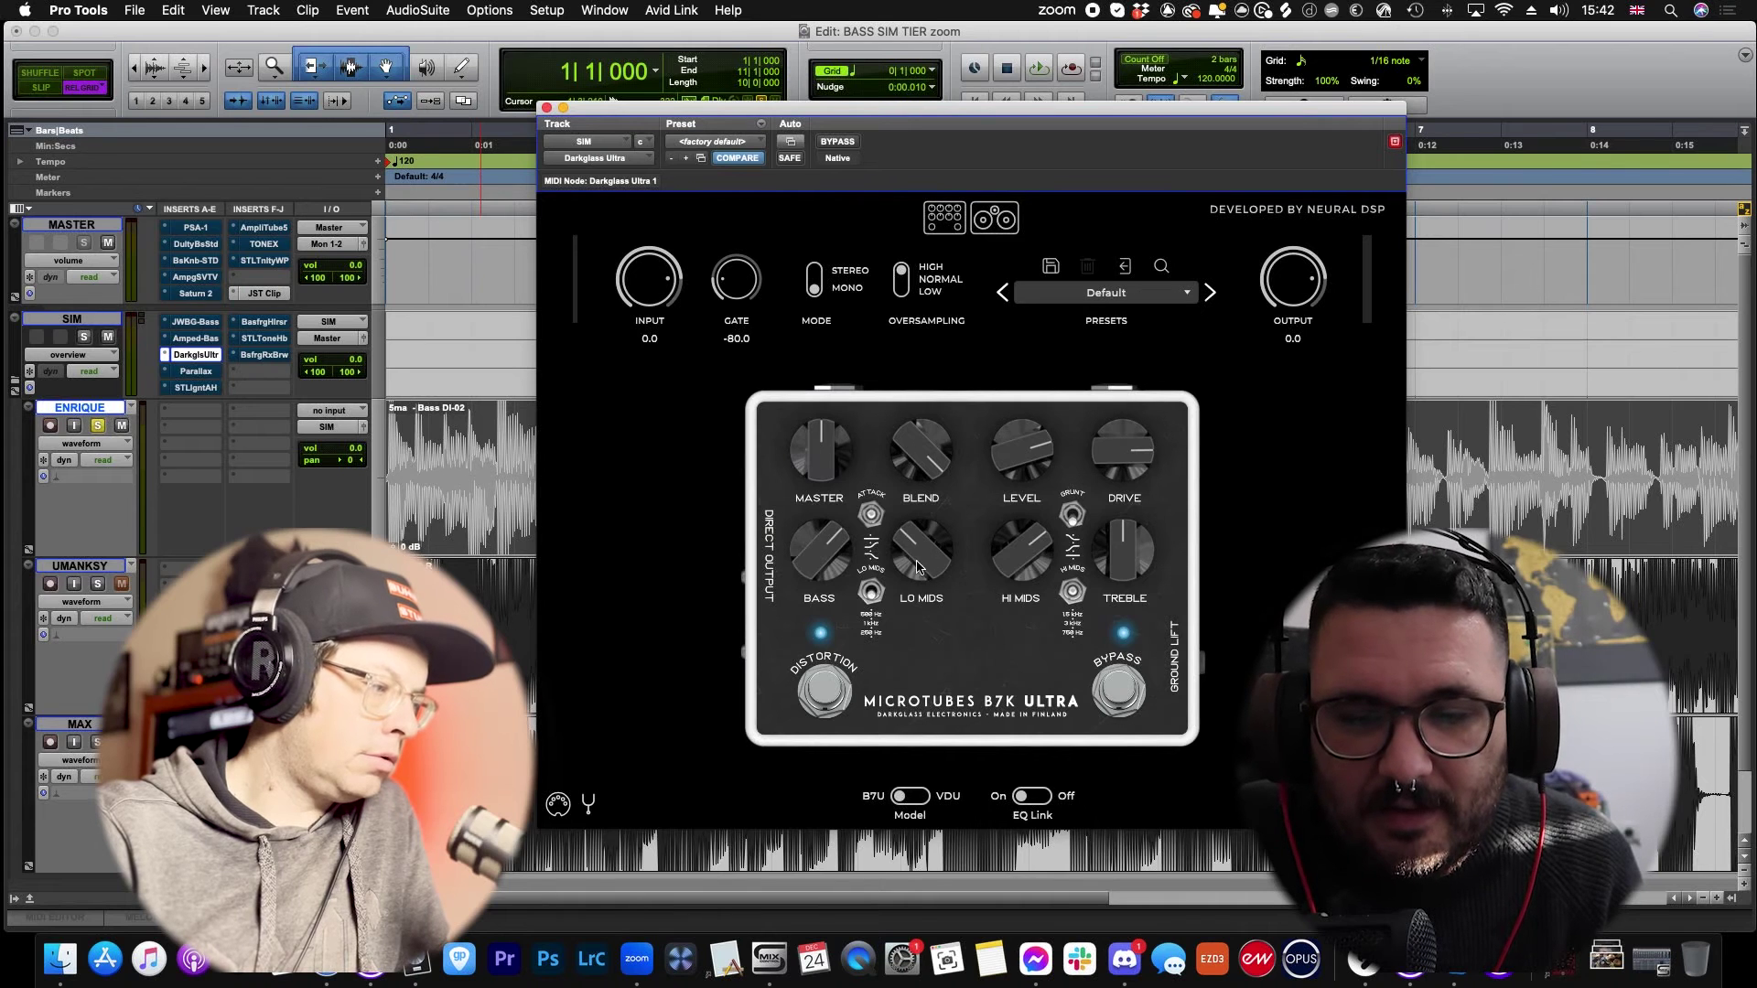
{"action": "left_click_drag", "start_coordinate": [921, 570], "coordinate": [911, 535]}
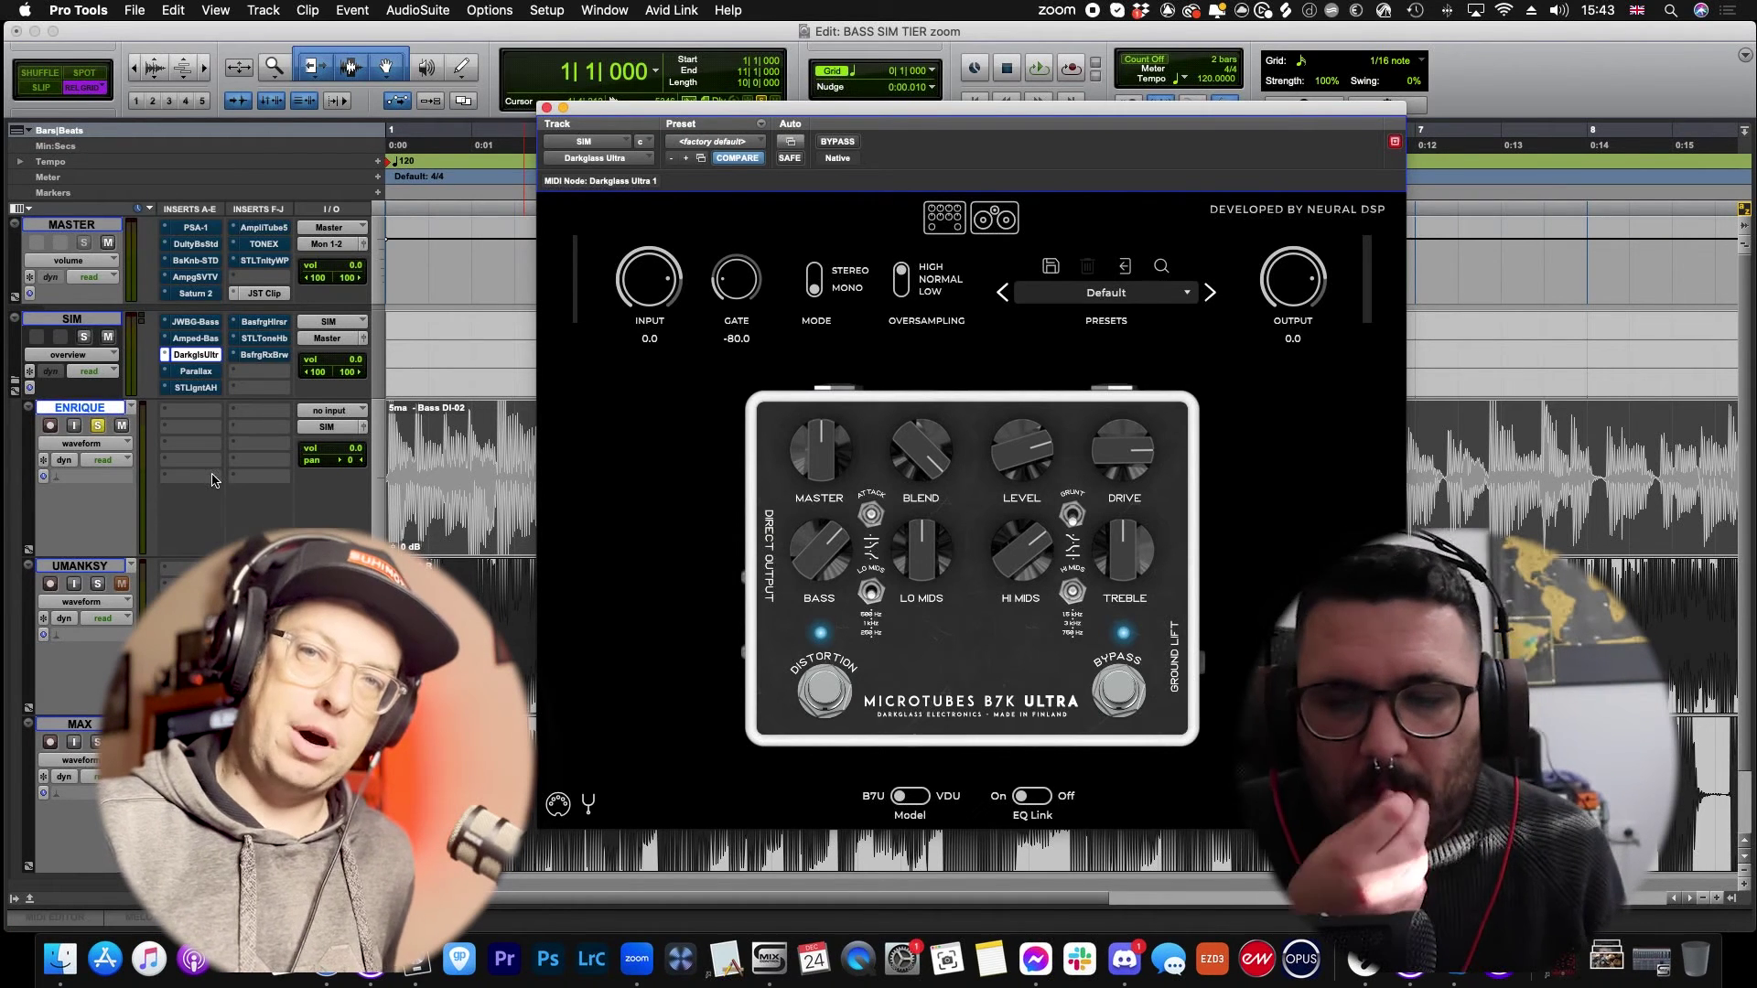
Step: Play the first, second and third bass tracks through Darkglass Ultra, restarting playback along the way
{"action": "key", "text": "space"}
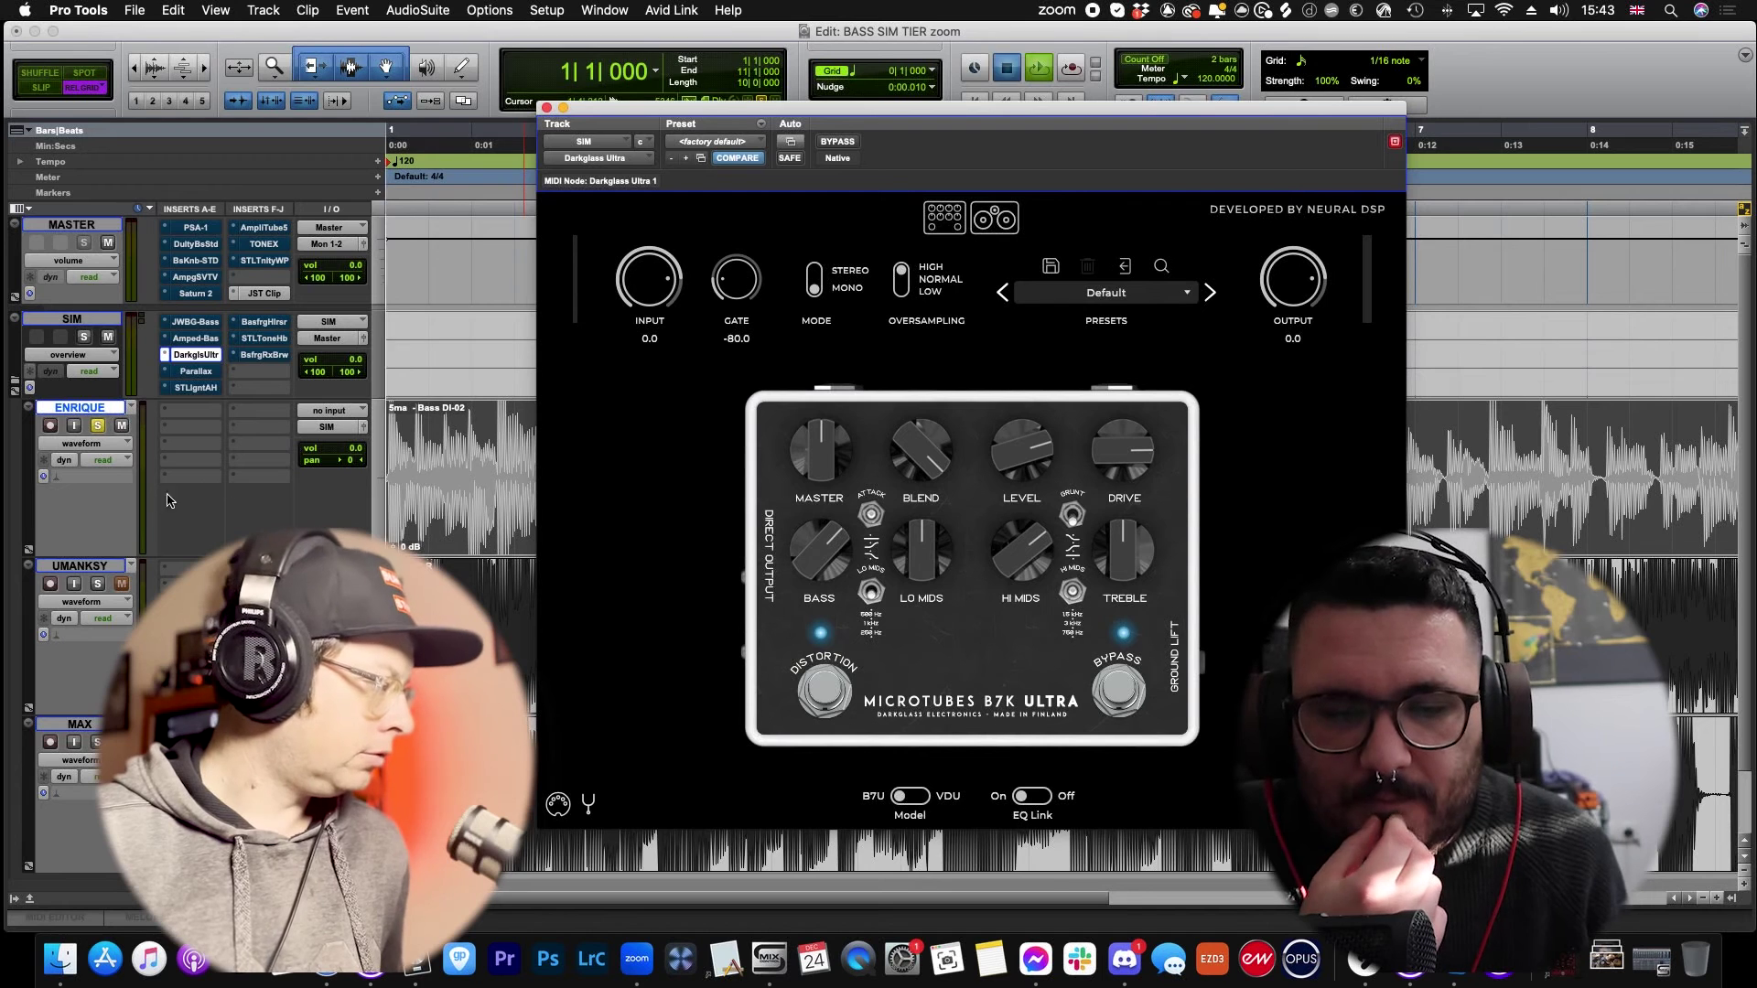
{"action": "left_click", "coordinate": [99, 584]}
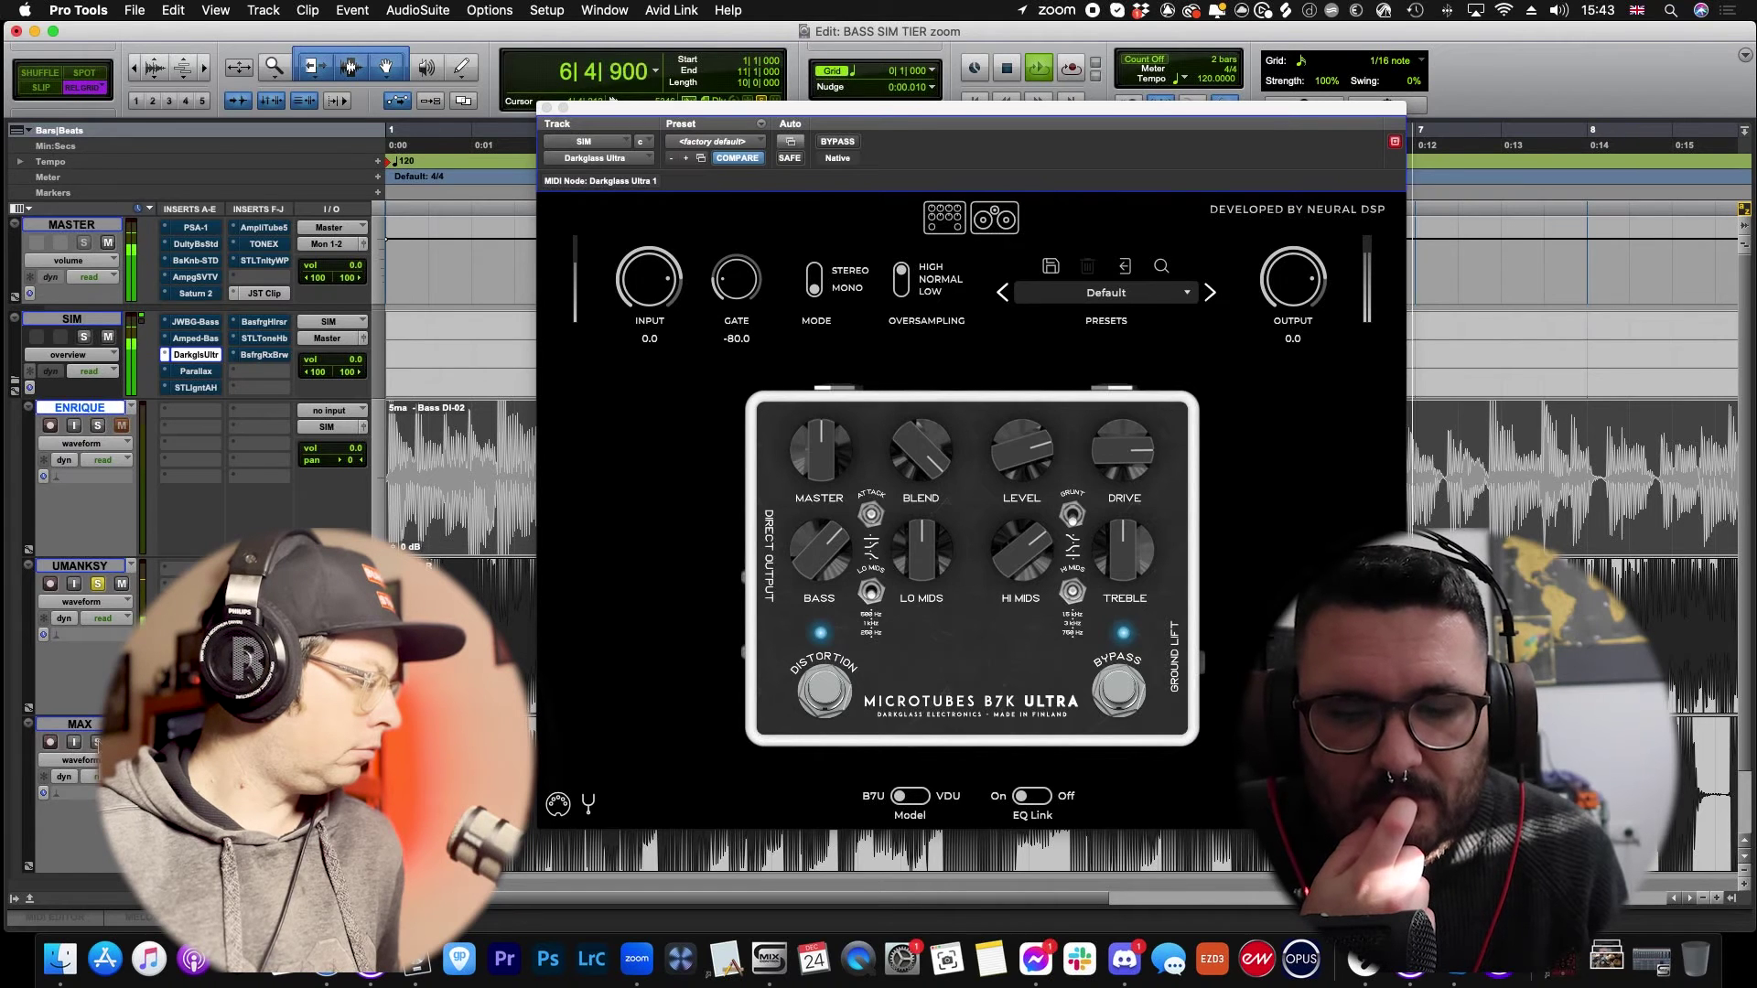
{"action": "key", "text": "space"}
{"action": "key", "text": "space"}
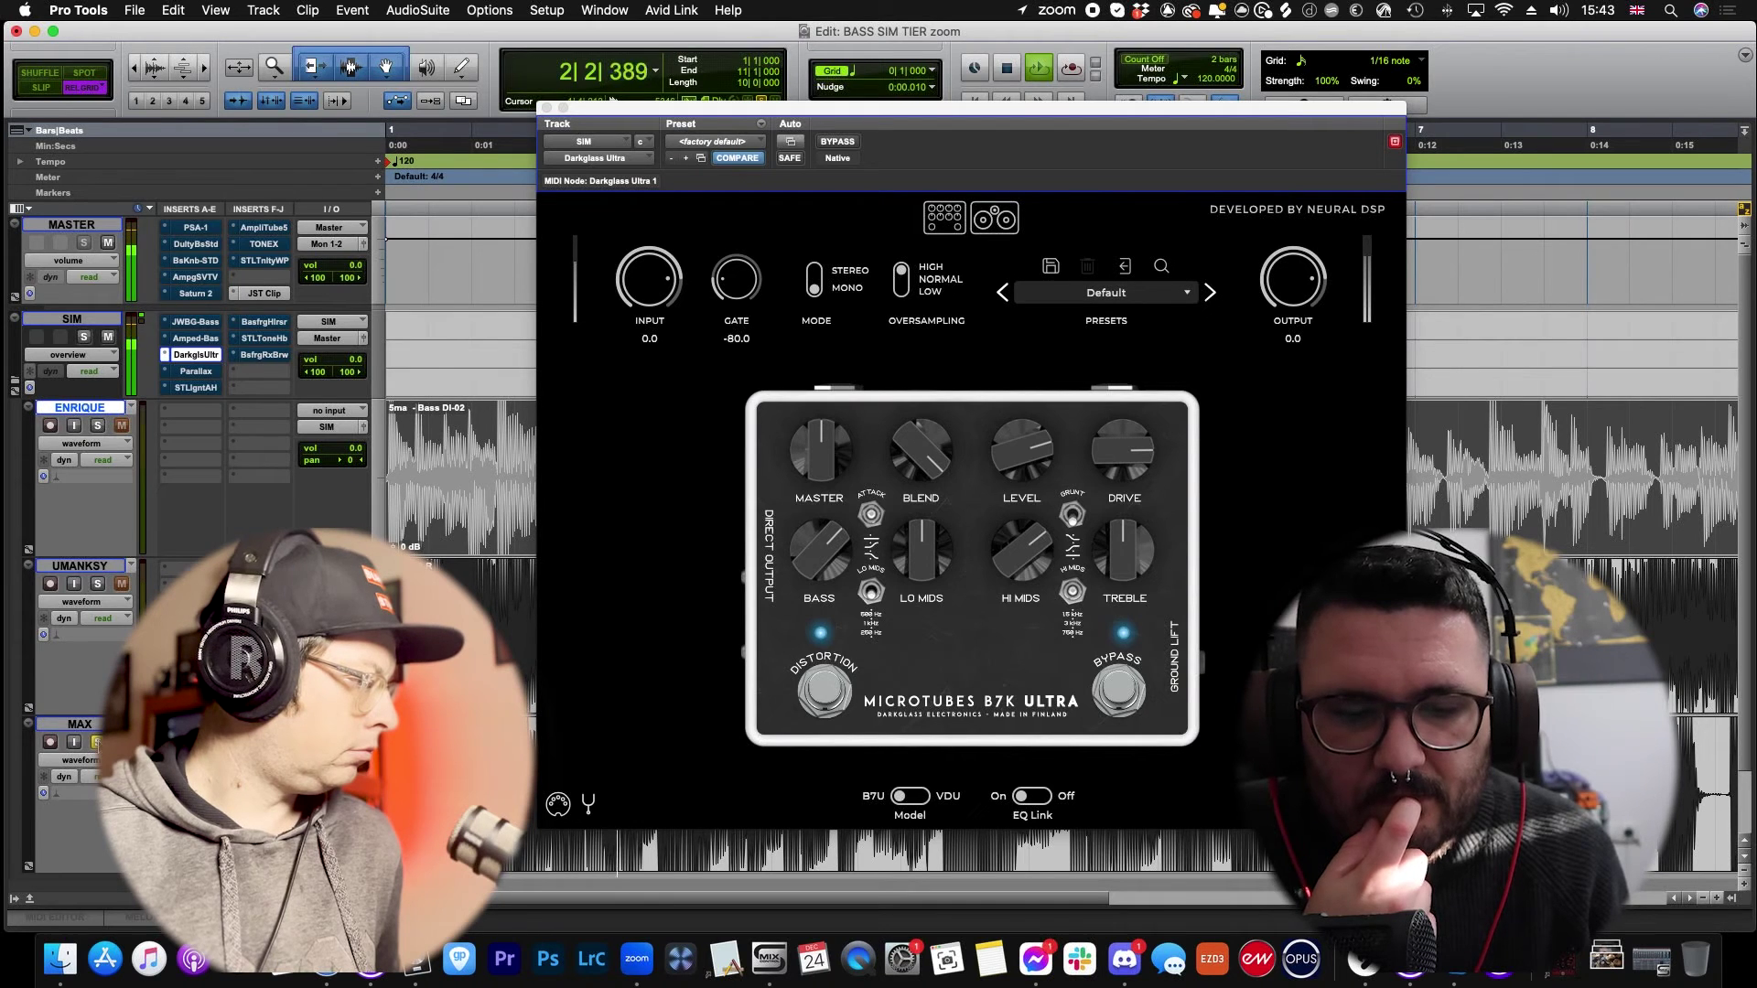
Step: Solo the second bass track and raise Darkglass Ultra's Drive and Lo Mids during playback
{"action": "left_click", "coordinate": [98, 583]}
{"action": "left_click_drag", "start_coordinate": [1105, 463], "coordinate": [1118, 518]}
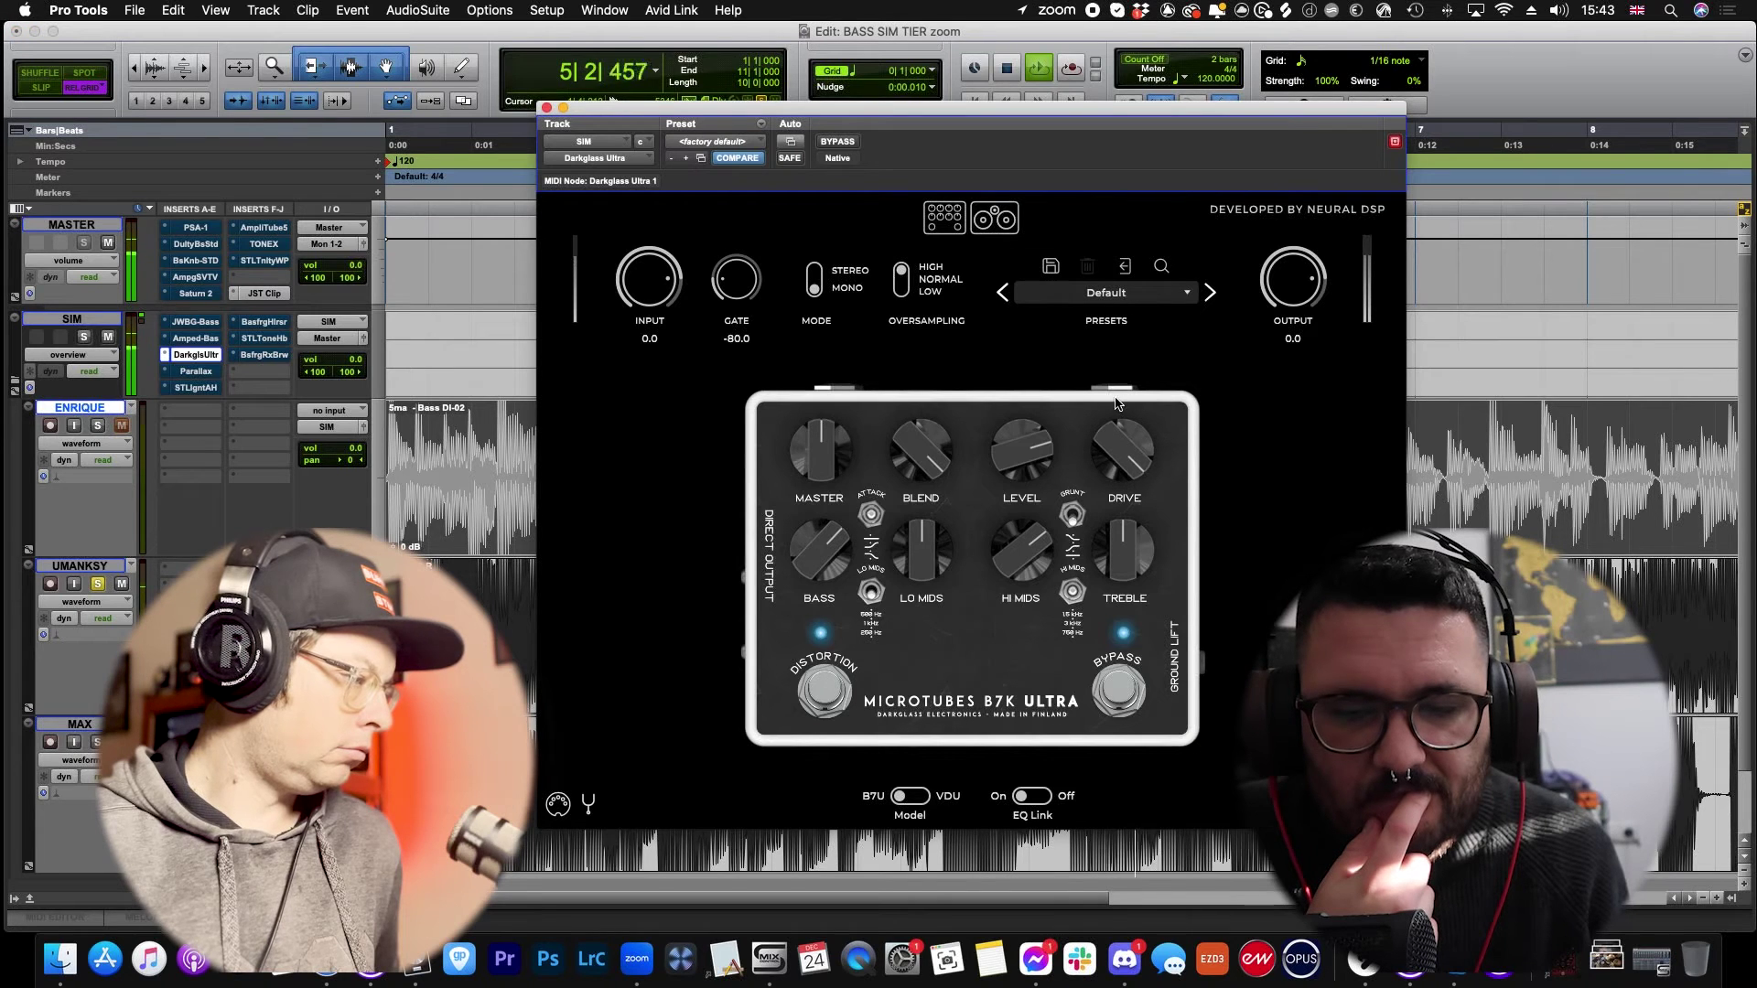
{"action": "left_click_drag", "start_coordinate": [928, 551], "coordinate": [932, 467]}
{"action": "left_click_drag", "start_coordinate": [923, 549], "coordinate": [1005, 508]}
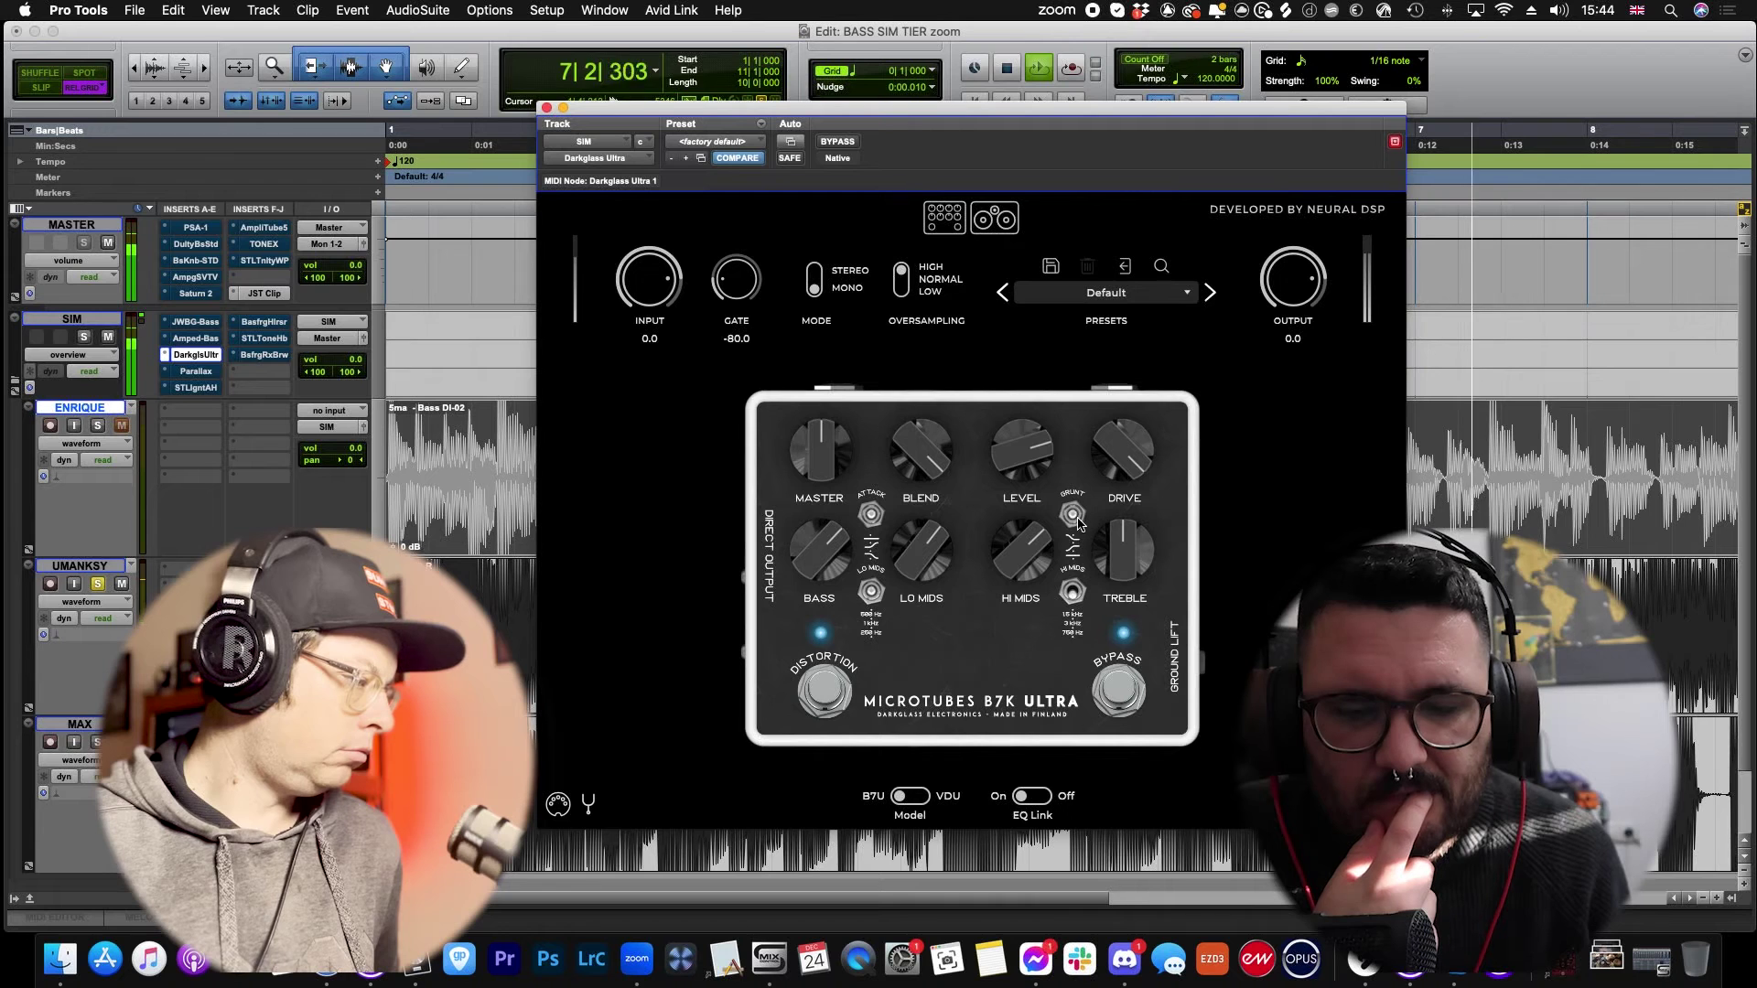
Step: Raise Darkglass Ultra's Treble and Master during playback of the second bass track, and stop playback
{"action": "left_click_drag", "start_coordinate": [1115, 544], "coordinate": [1108, 530]}
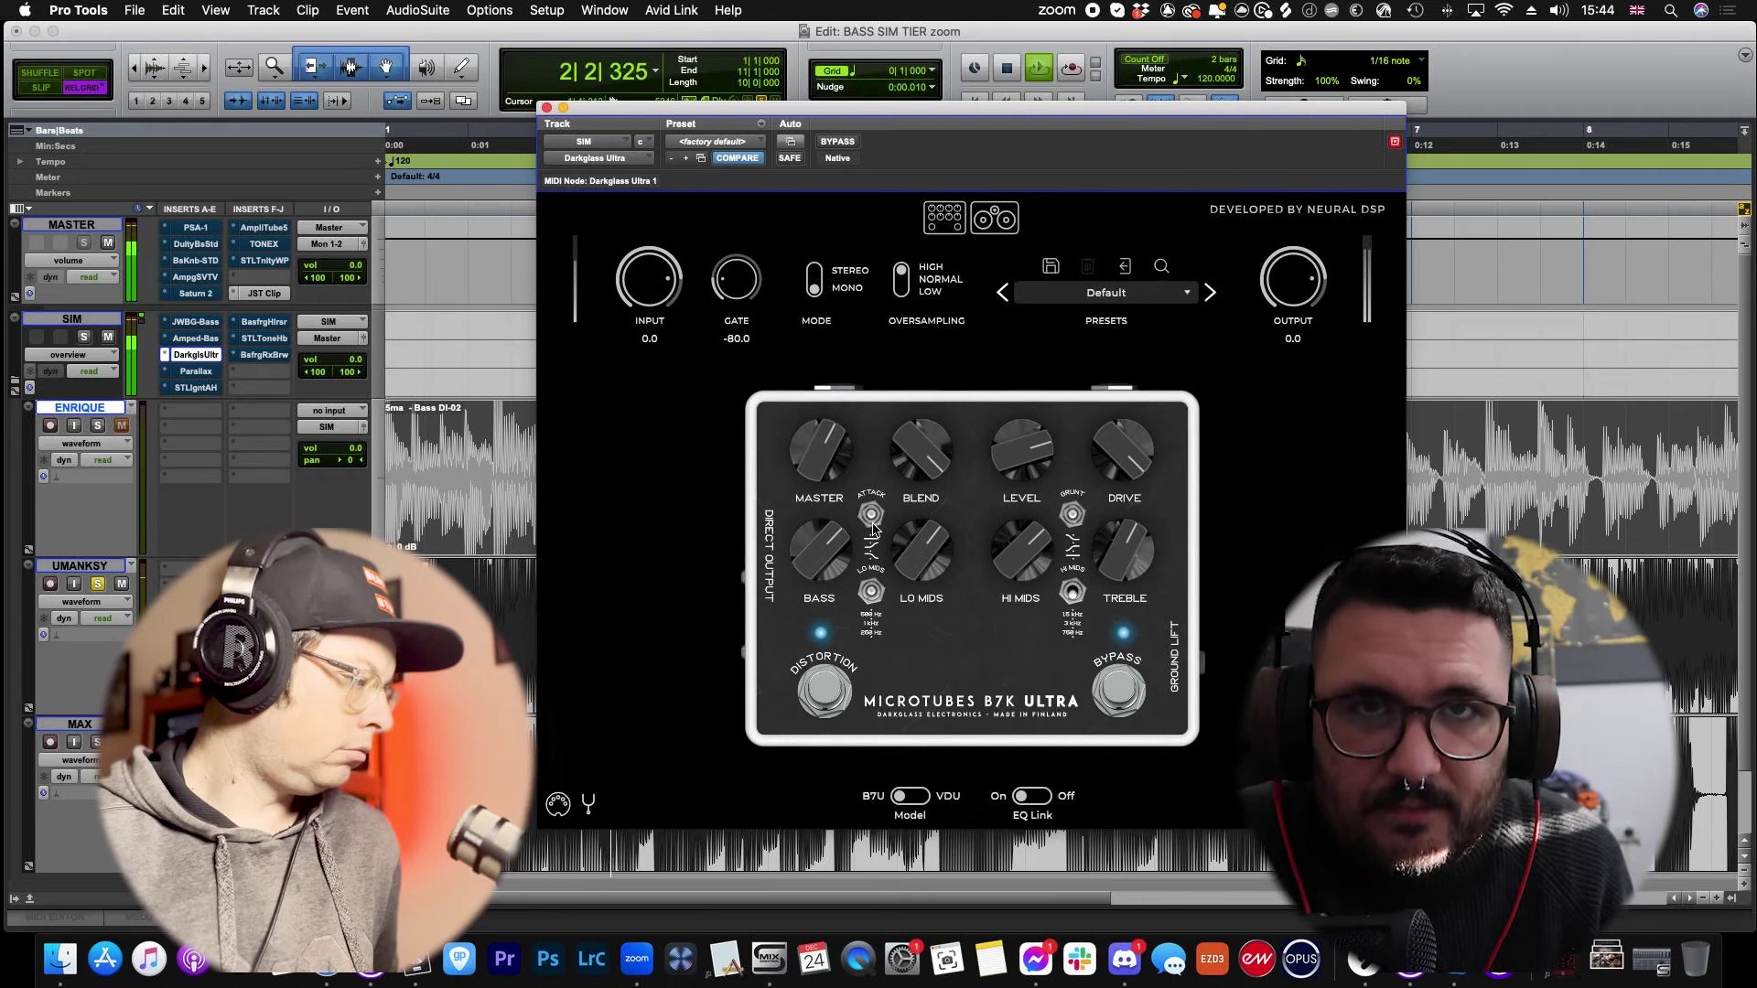
{"action": "key", "text": "space"}
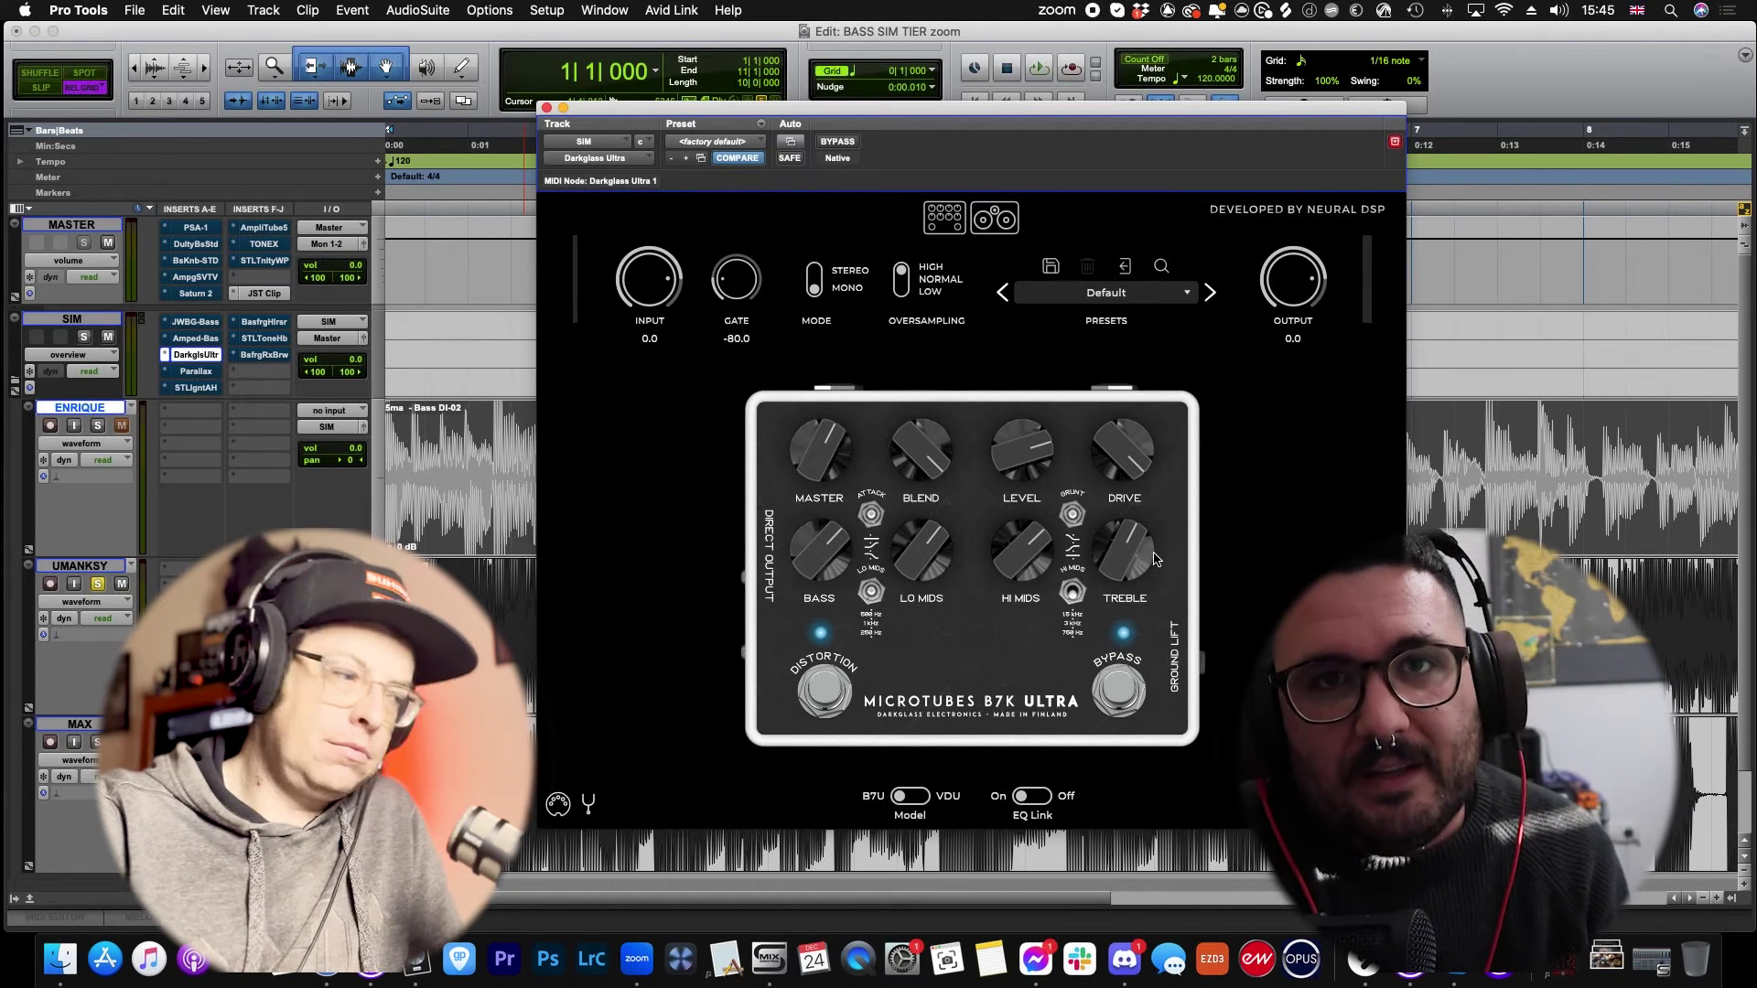
Step: Show Darkglass Ultra's VDU model and switch back to the B7U model
{"action": "left_click", "coordinate": [920, 799]}
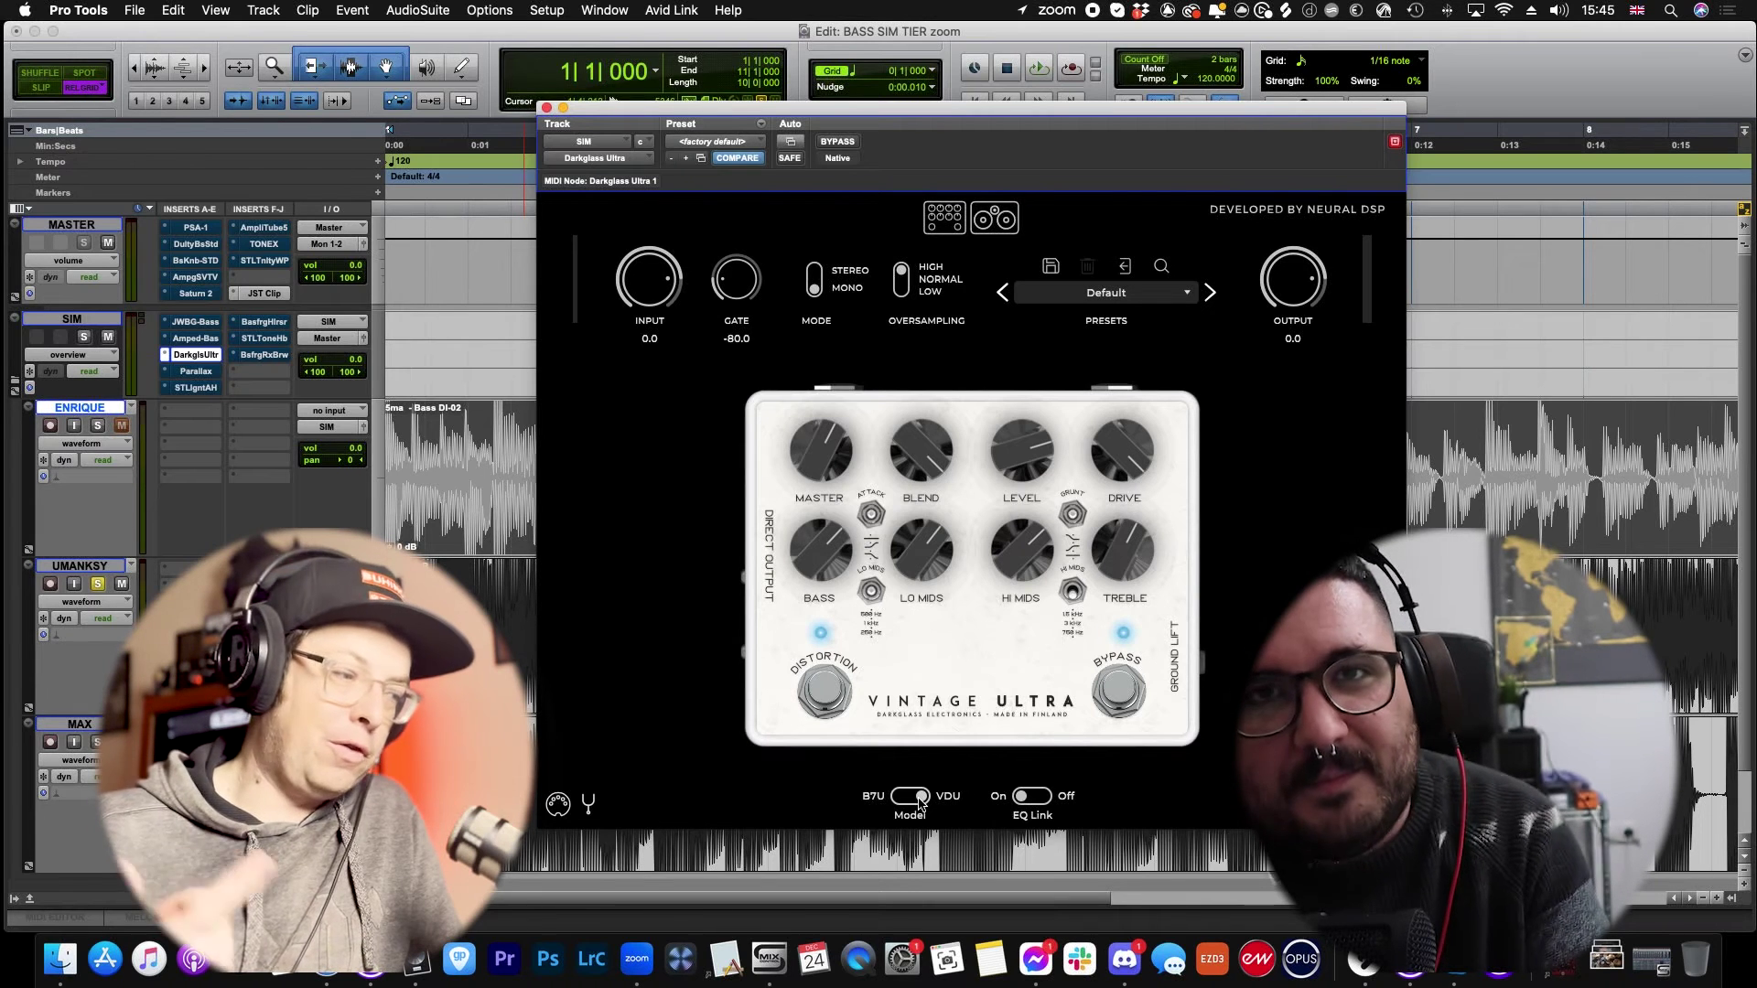
{"action": "right_click", "coordinate": [920, 803]}
{"action": "left_click", "coordinate": [893, 776]}
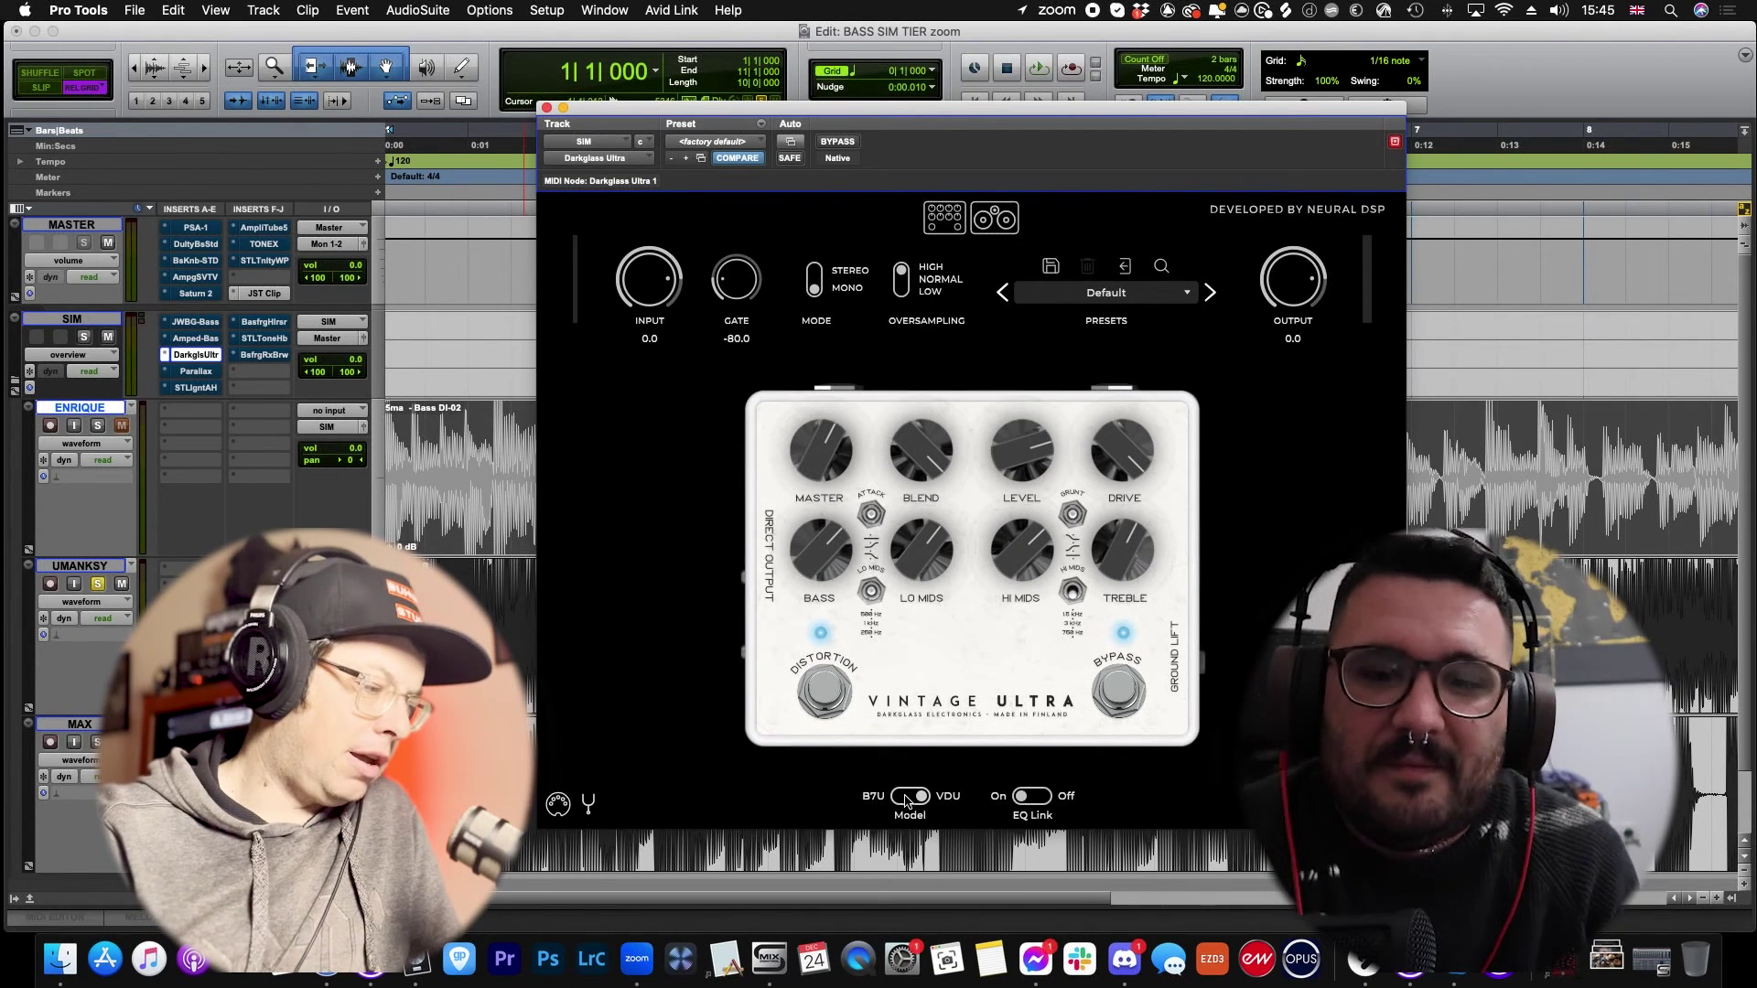
{"action": "left_click", "coordinate": [906, 797]}
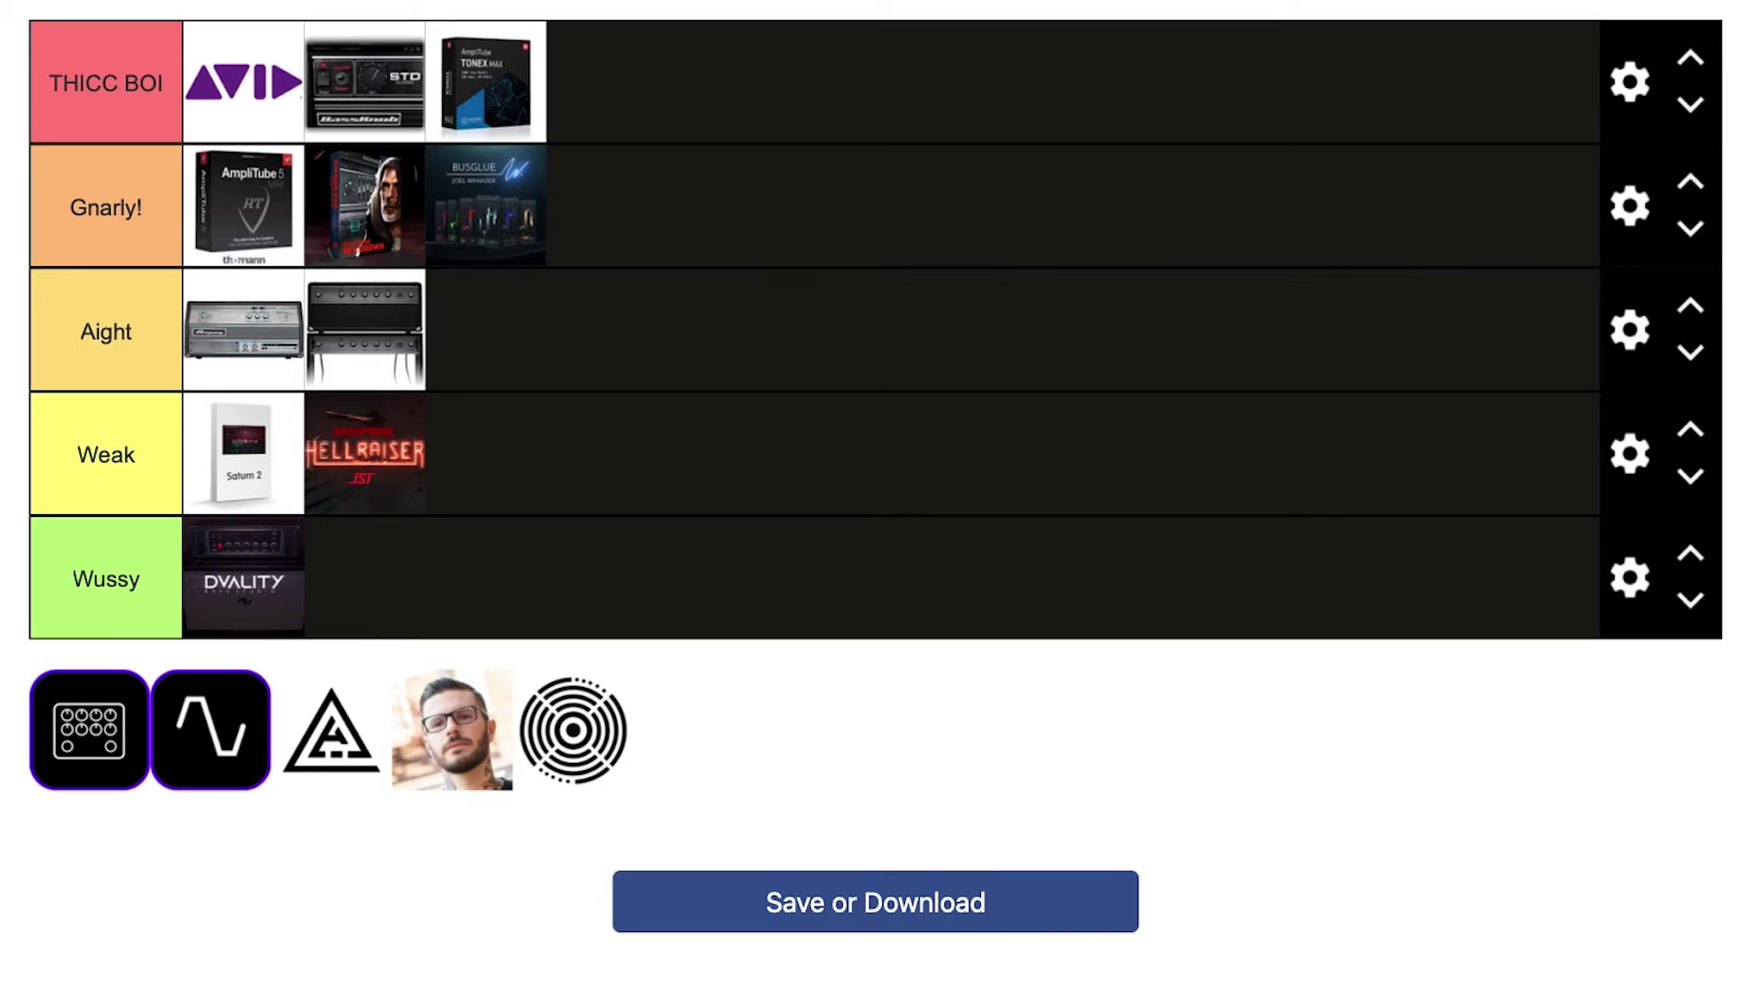
Step: Rank Darkglass Ultra in the THICC BOI tier and bypass its insert on the SIM track
{"action": "left_click_drag", "start_coordinate": [109, 725], "coordinate": [876, 47]}
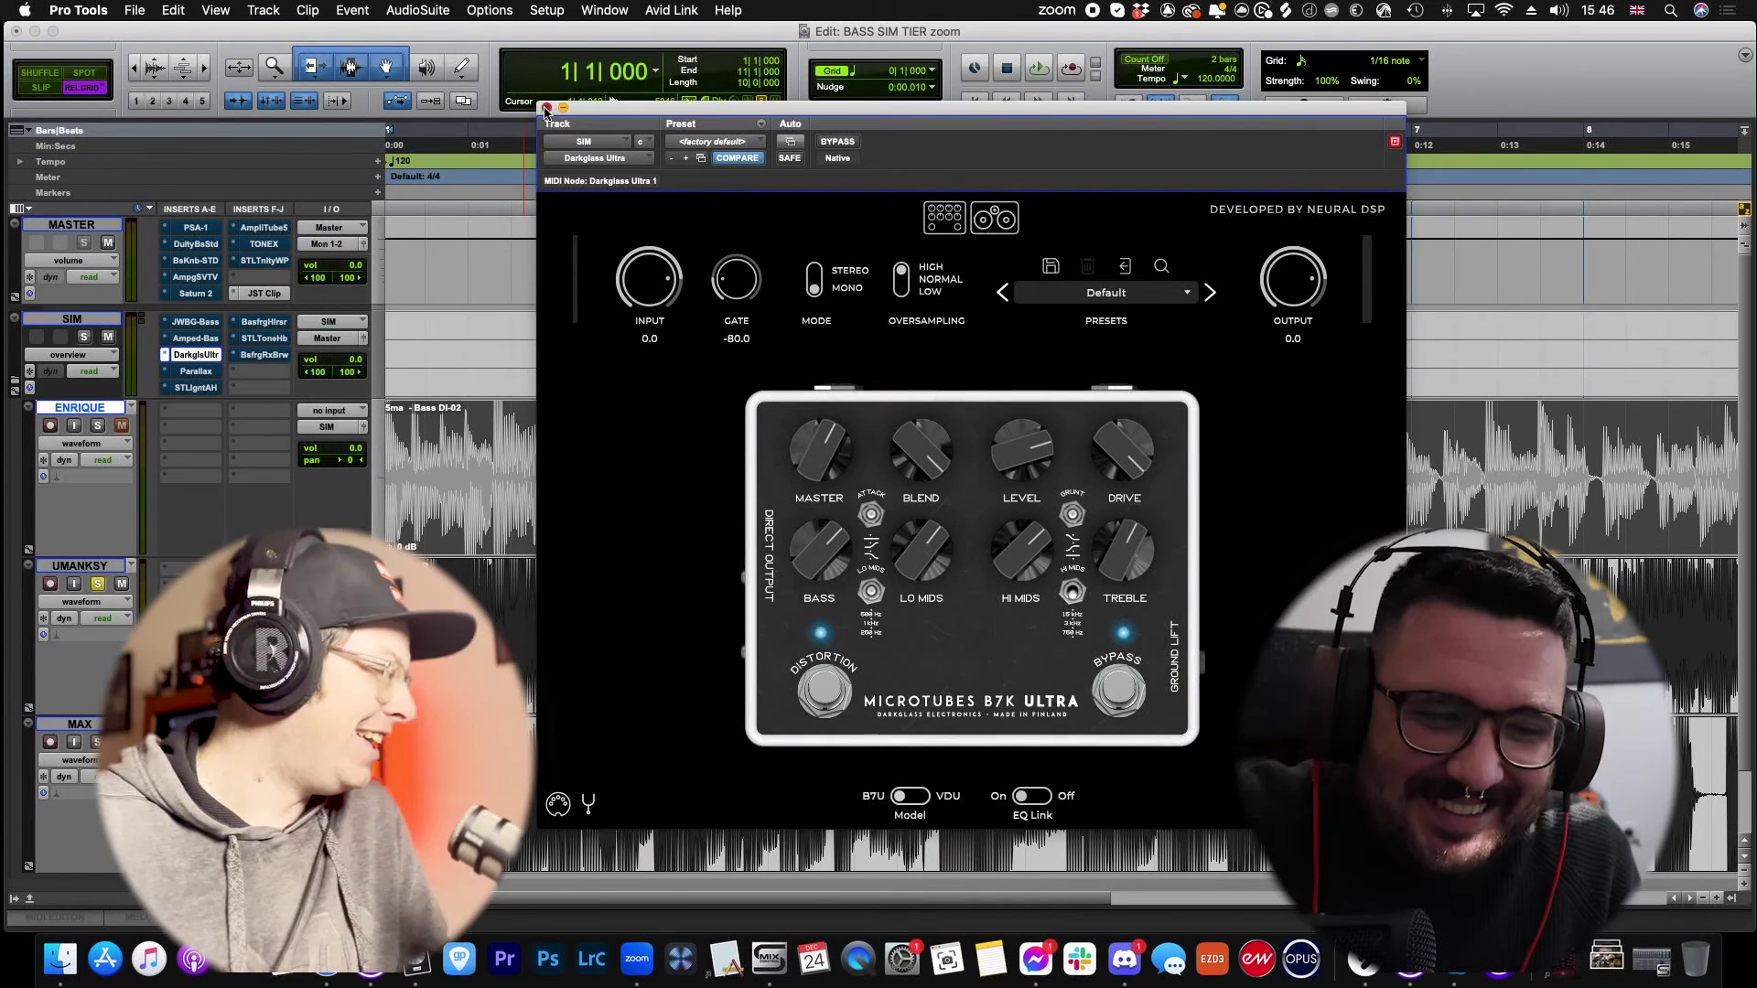
{"action": "left_click", "coordinate": [196, 354]}
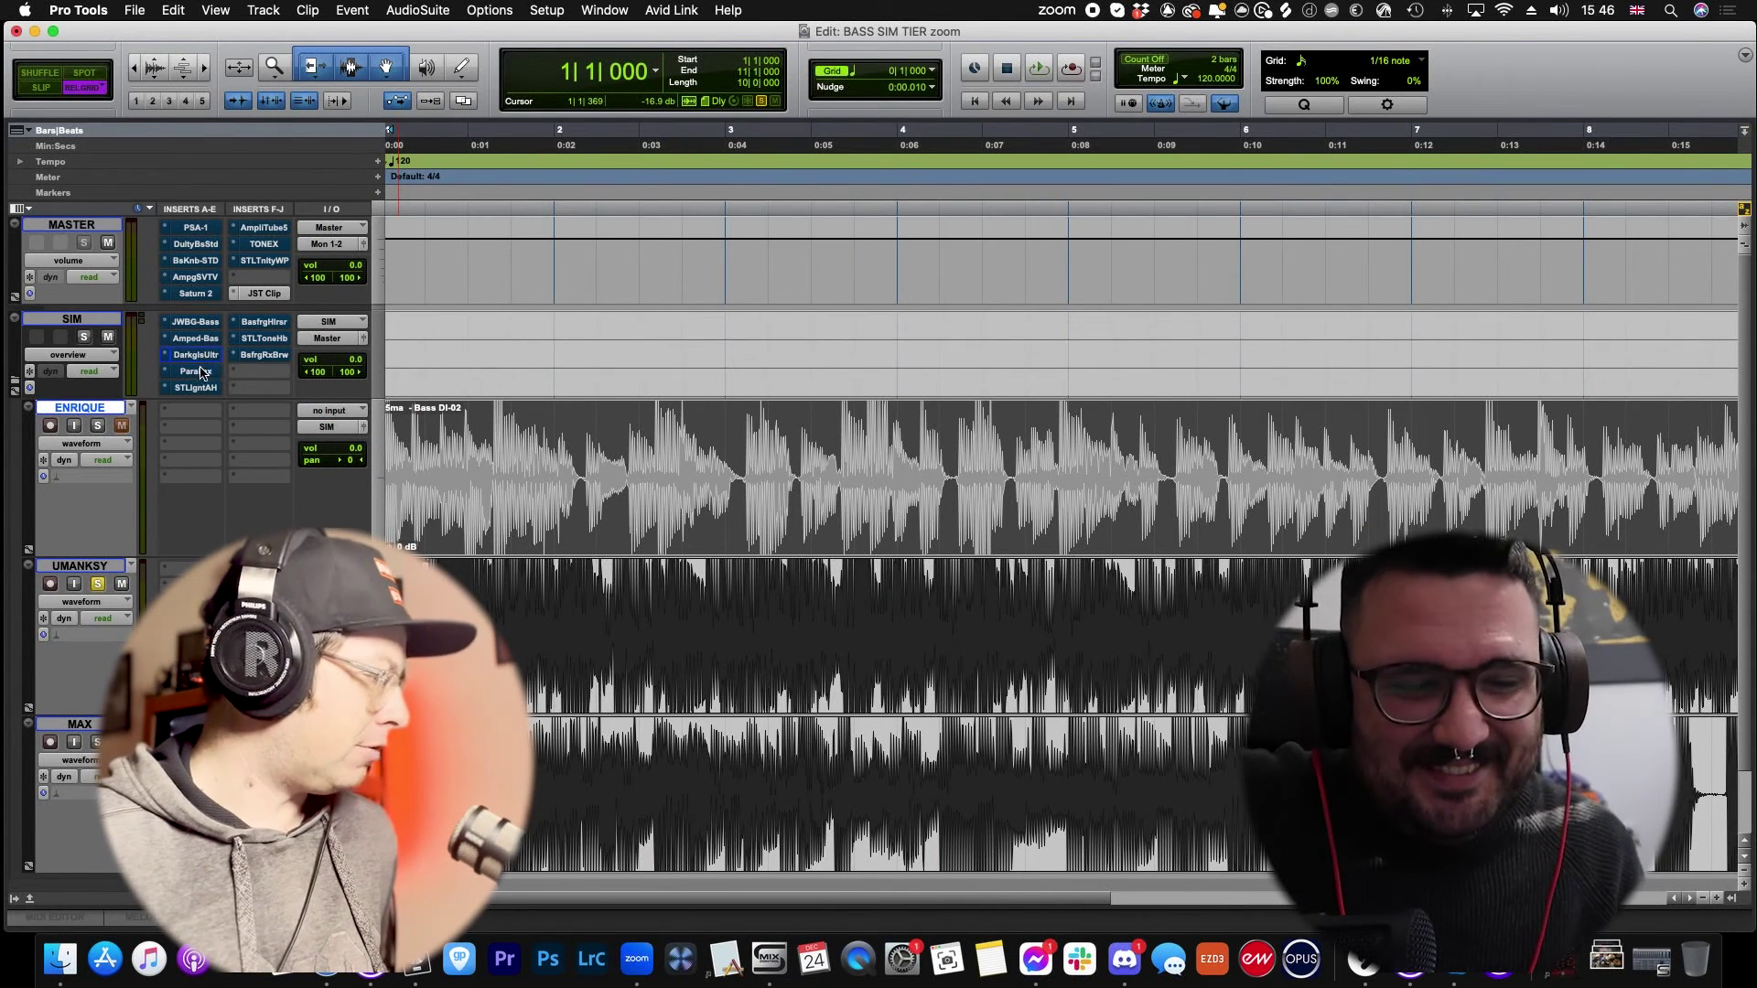
Step: Enable Parallax on the SIM track and play the first, second and third bass tracks through its Nolly Grind preset
{"action": "left_click", "coordinate": [202, 375]}
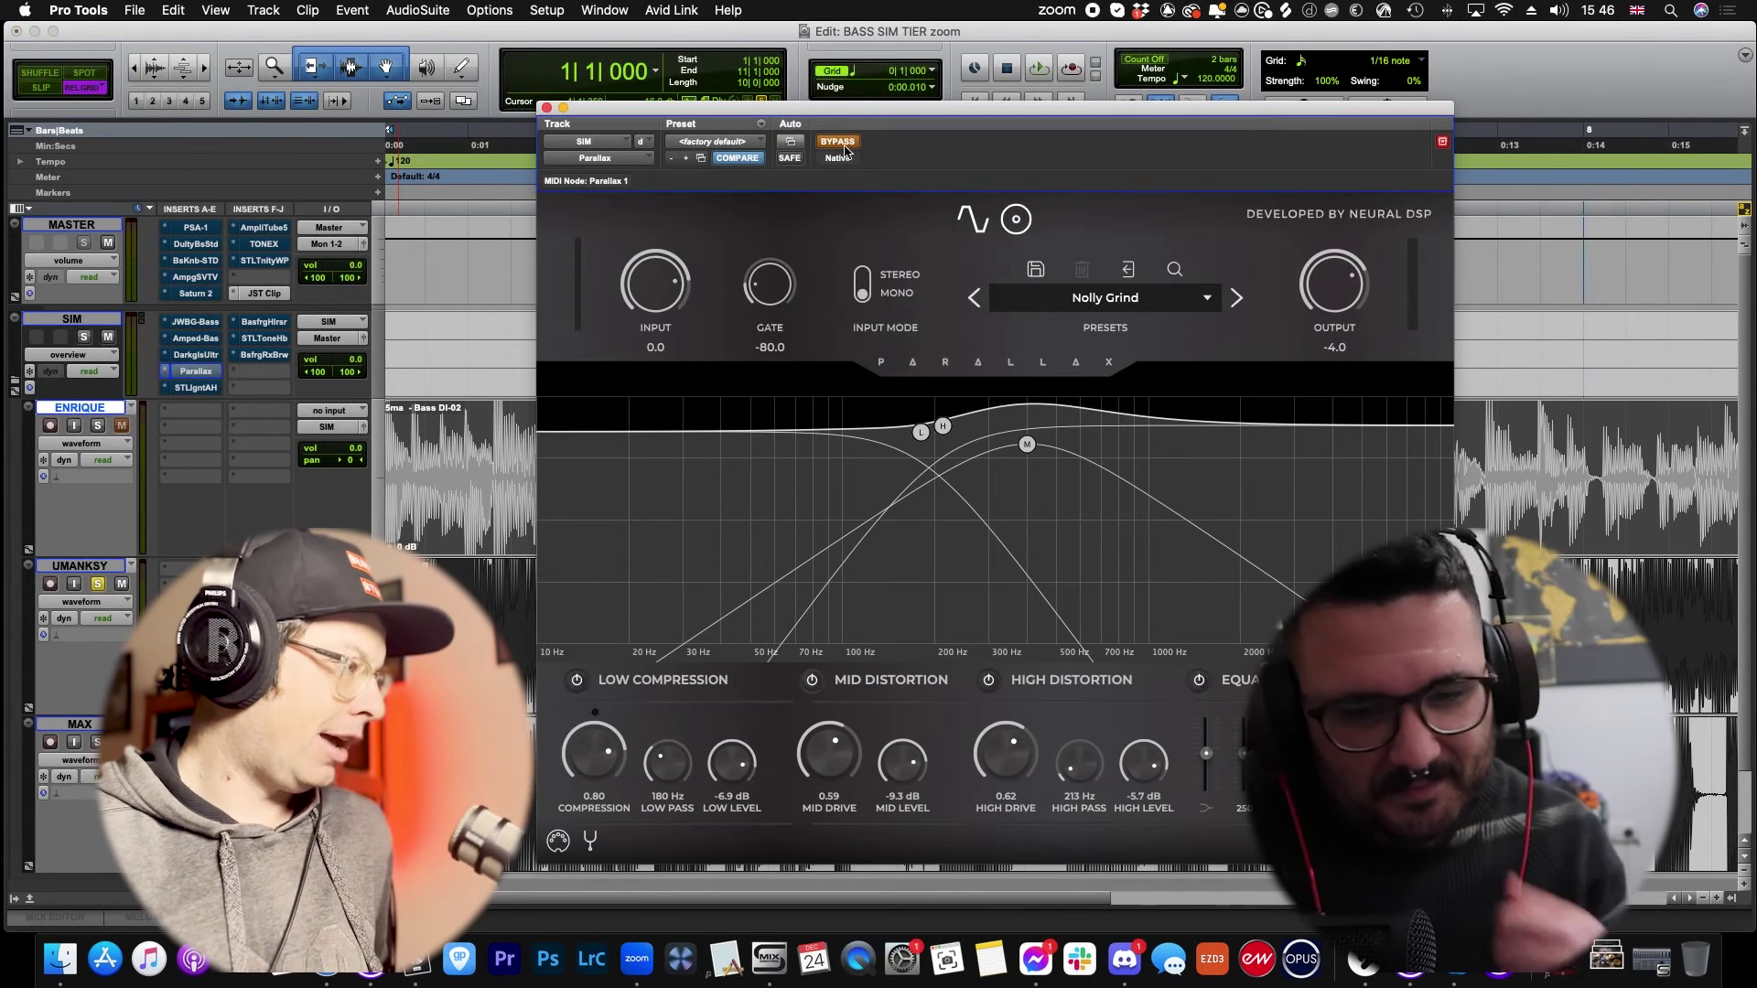
{"action": "left_click", "coordinate": [838, 142]}
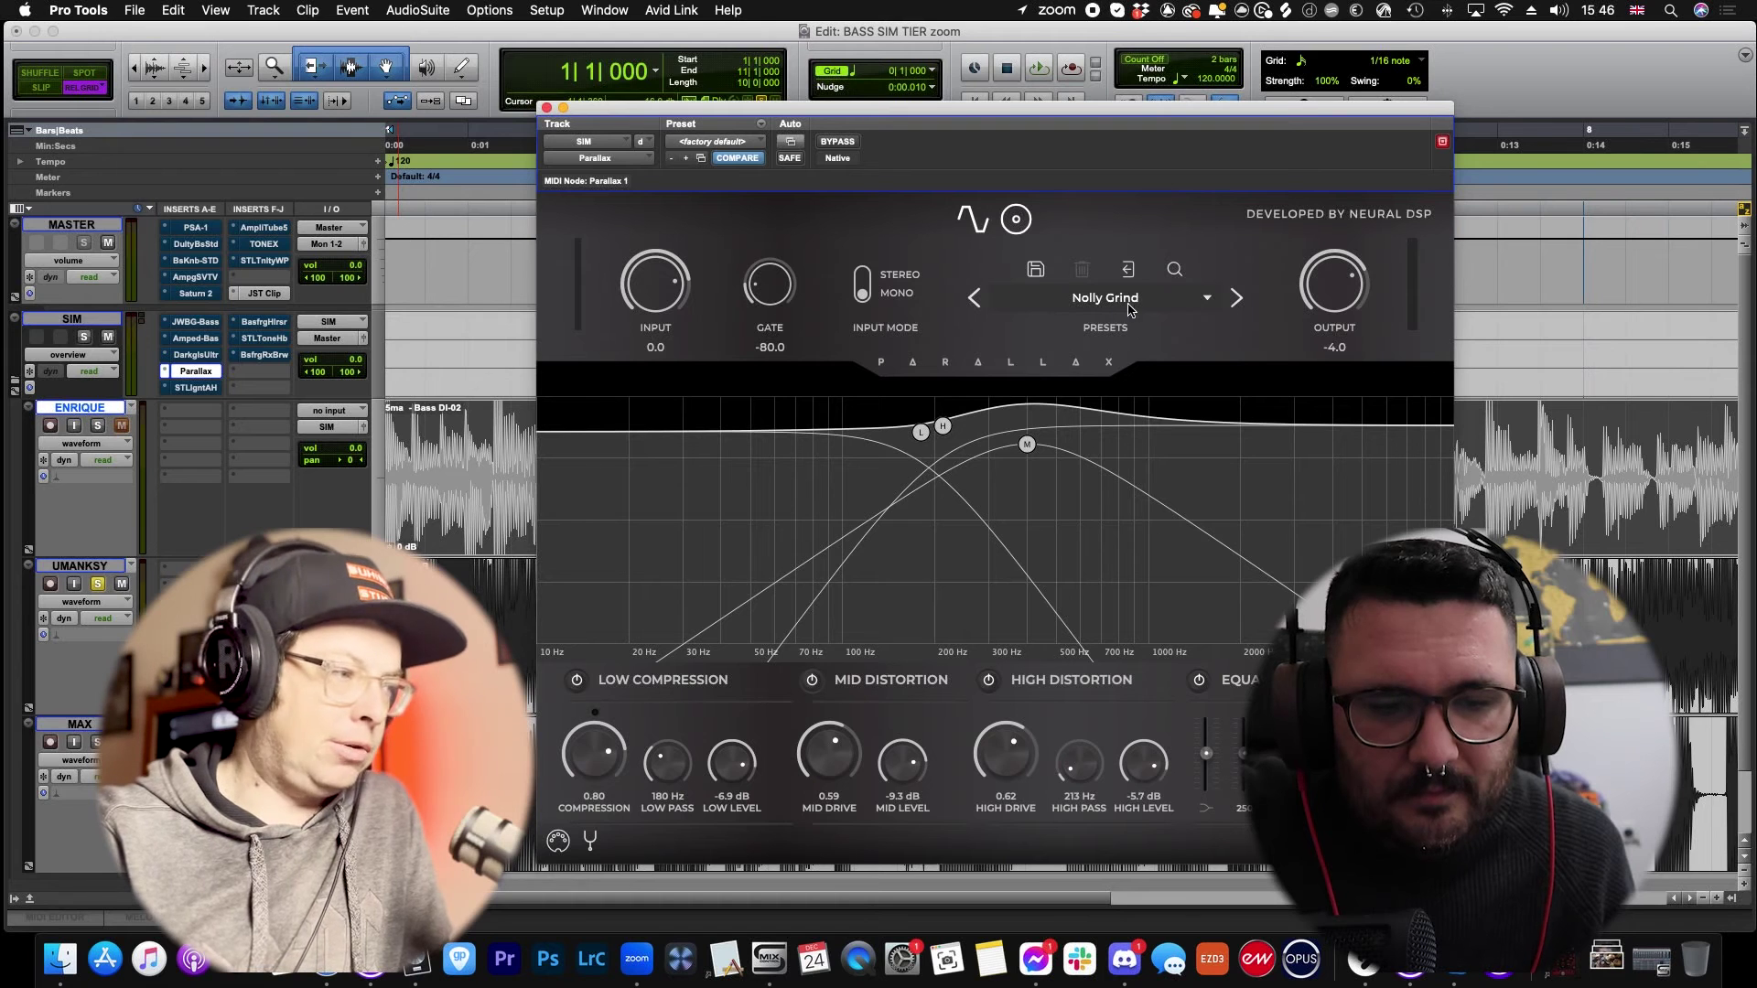
{"action": "left_click", "coordinate": [98, 426]}
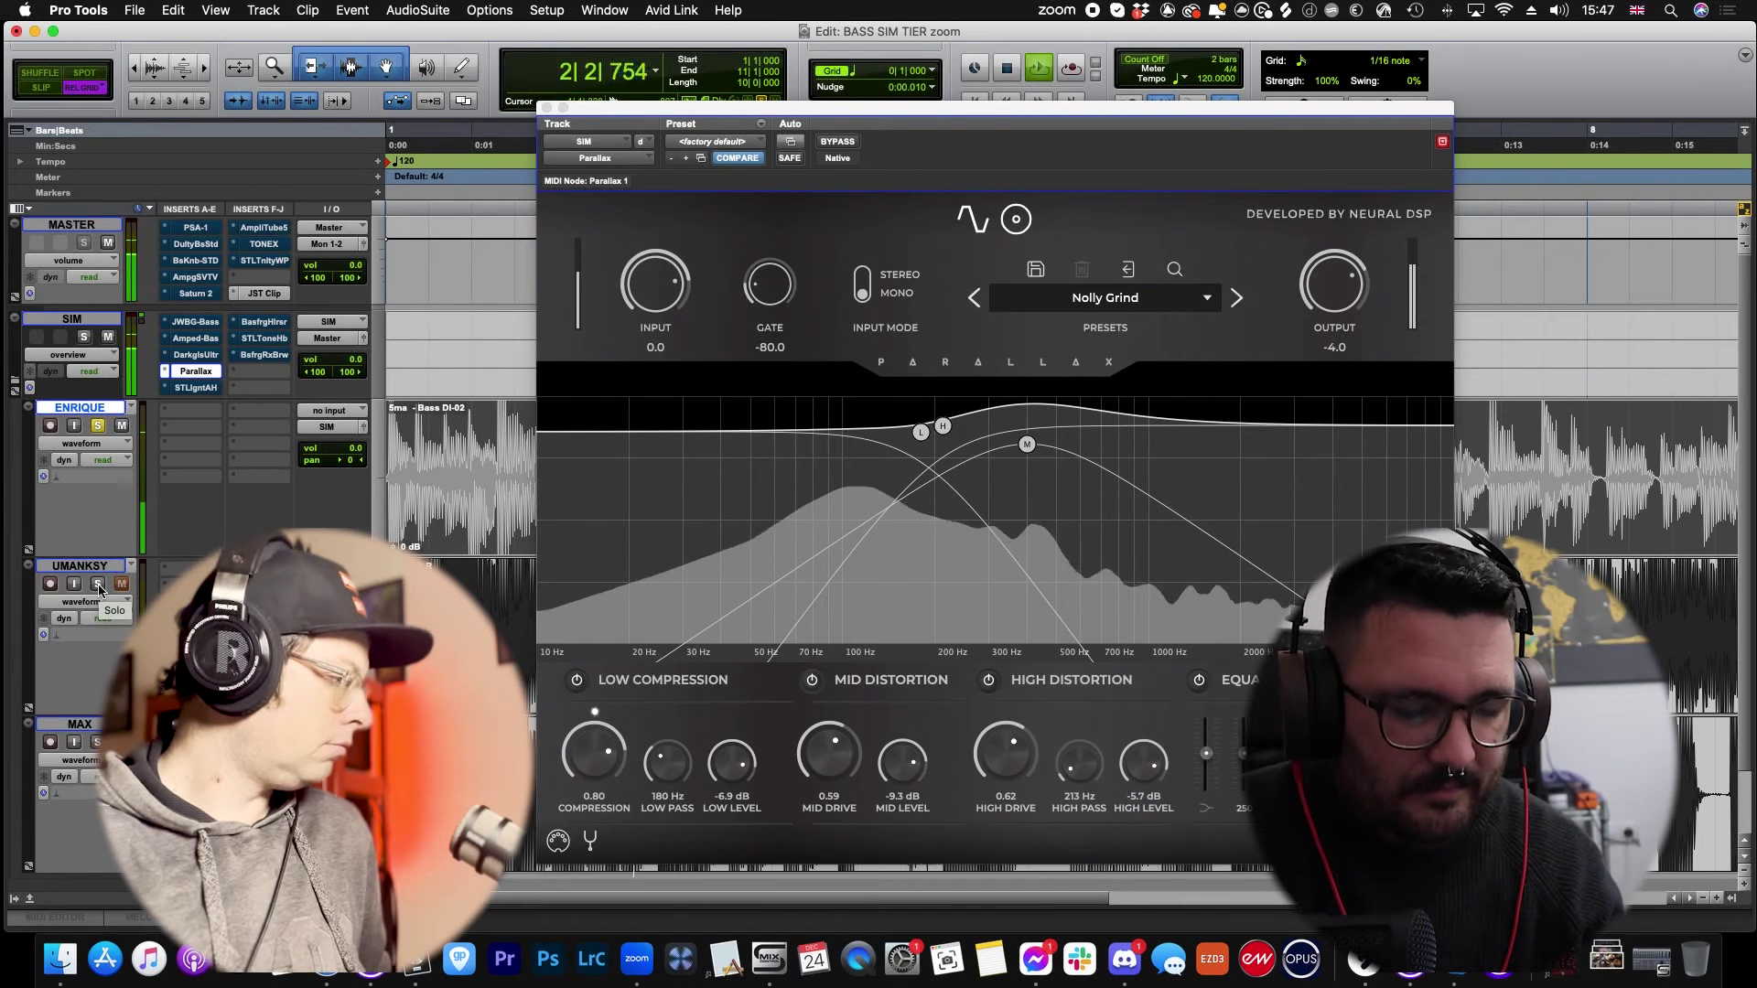
{"action": "left_click", "coordinate": [98, 585]}
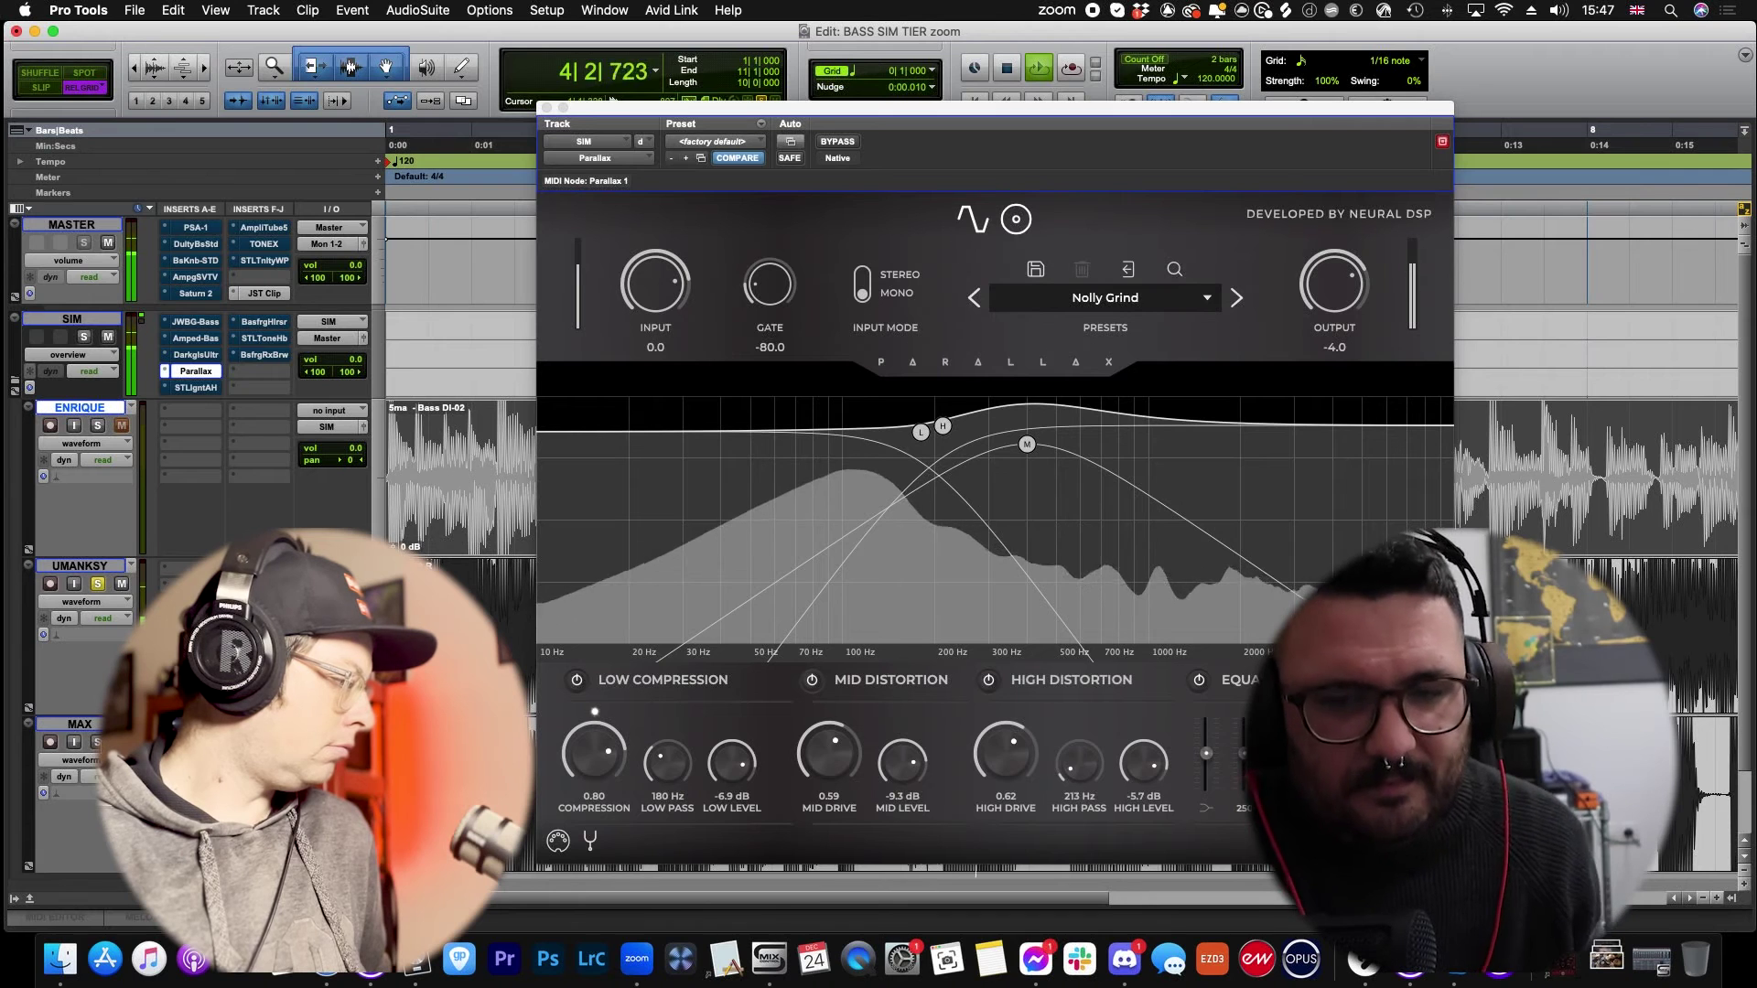
{"action": "left_click", "coordinate": [98, 743]}
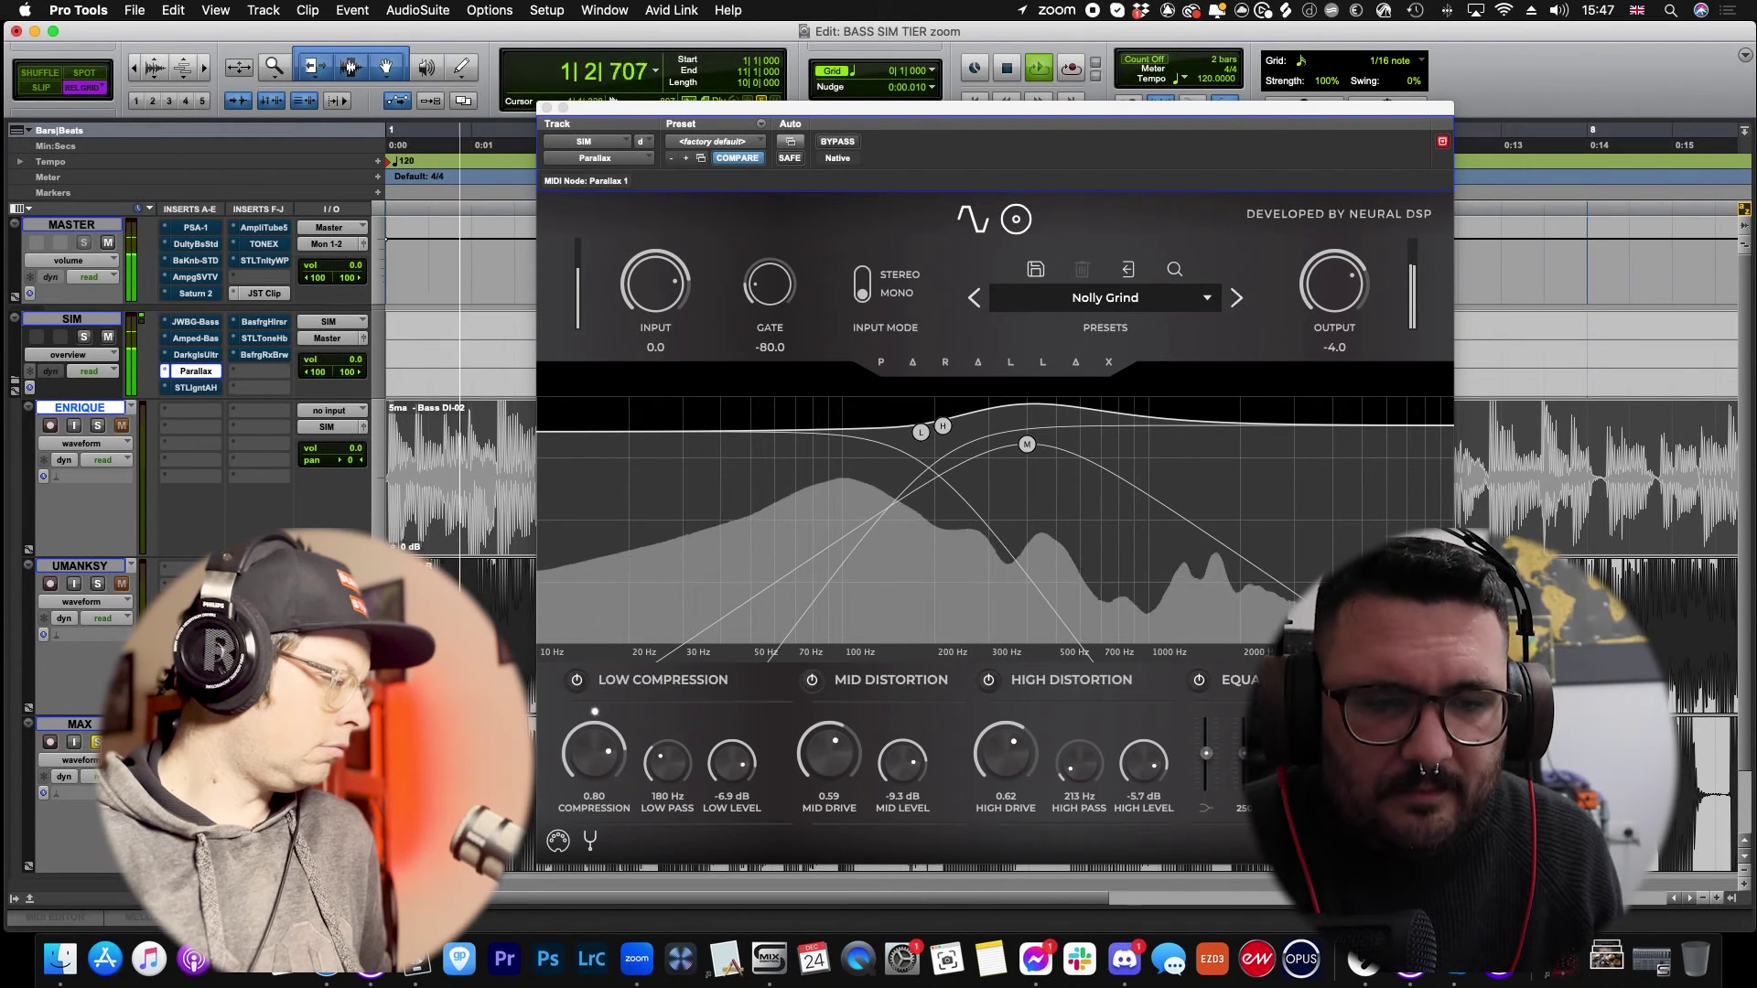
{"action": "key", "text": "space"}
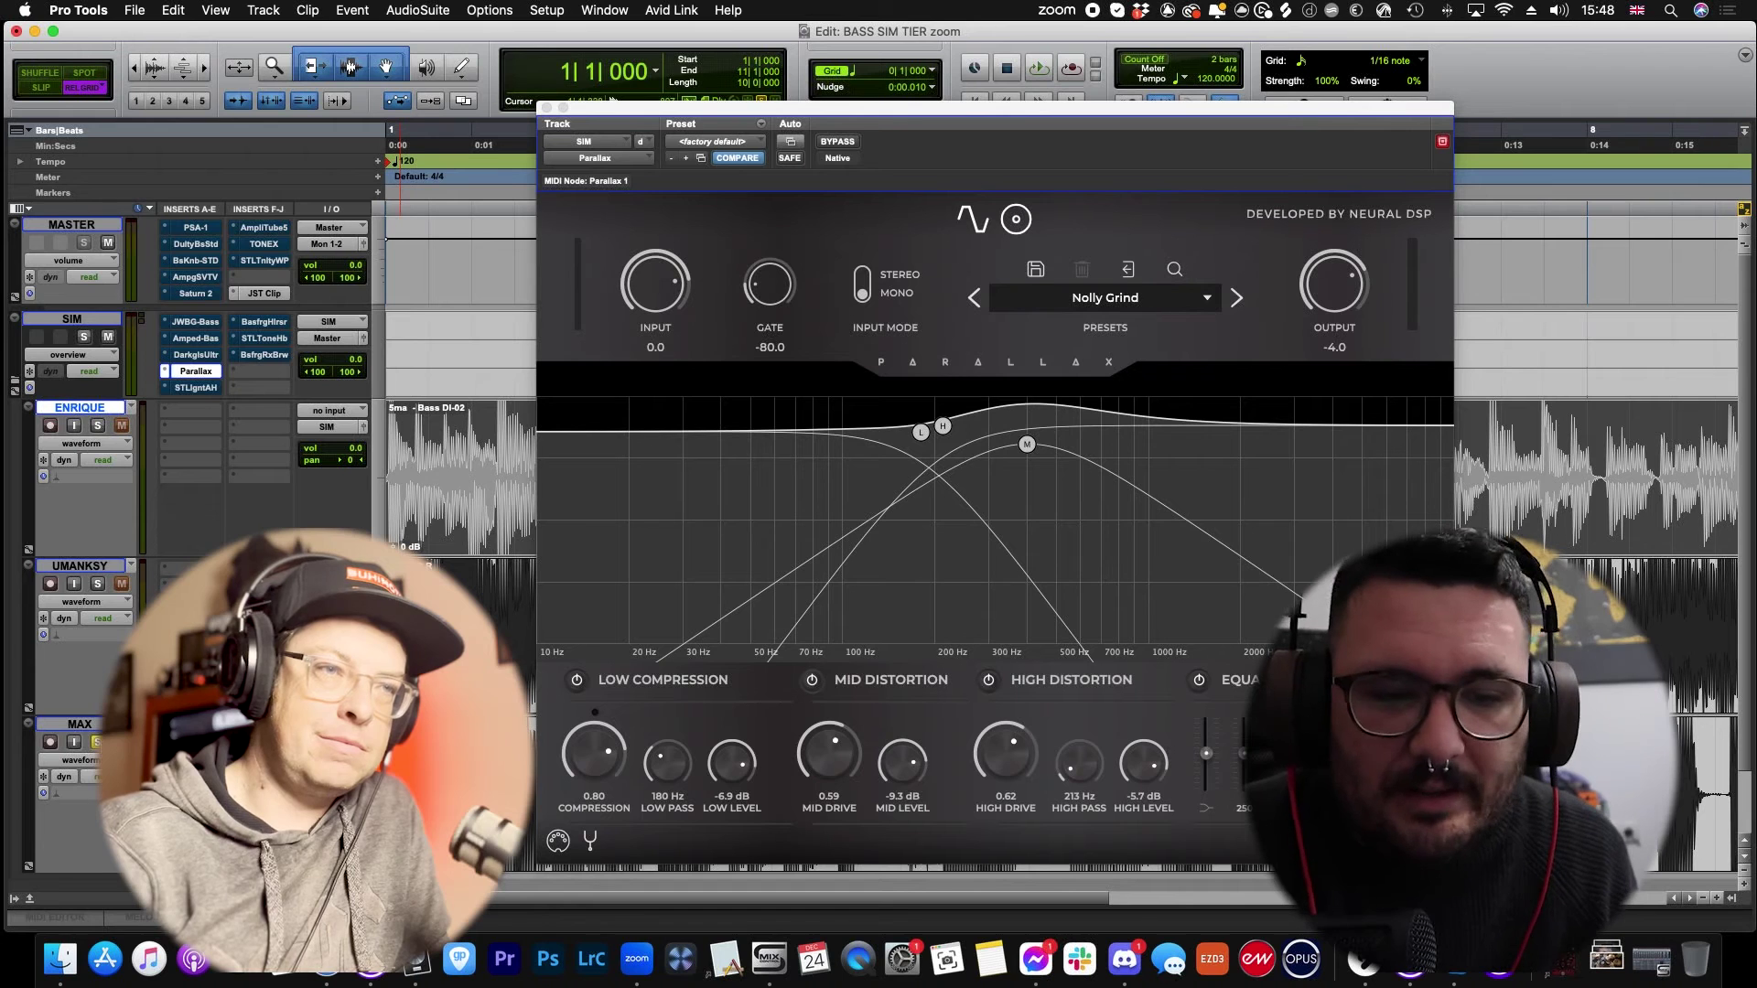
Step: Bypass Parallax, rank it in the Gnarly! tier and close its plugin window
{"action": "left_click", "coordinate": [196, 371], "text": "super"}
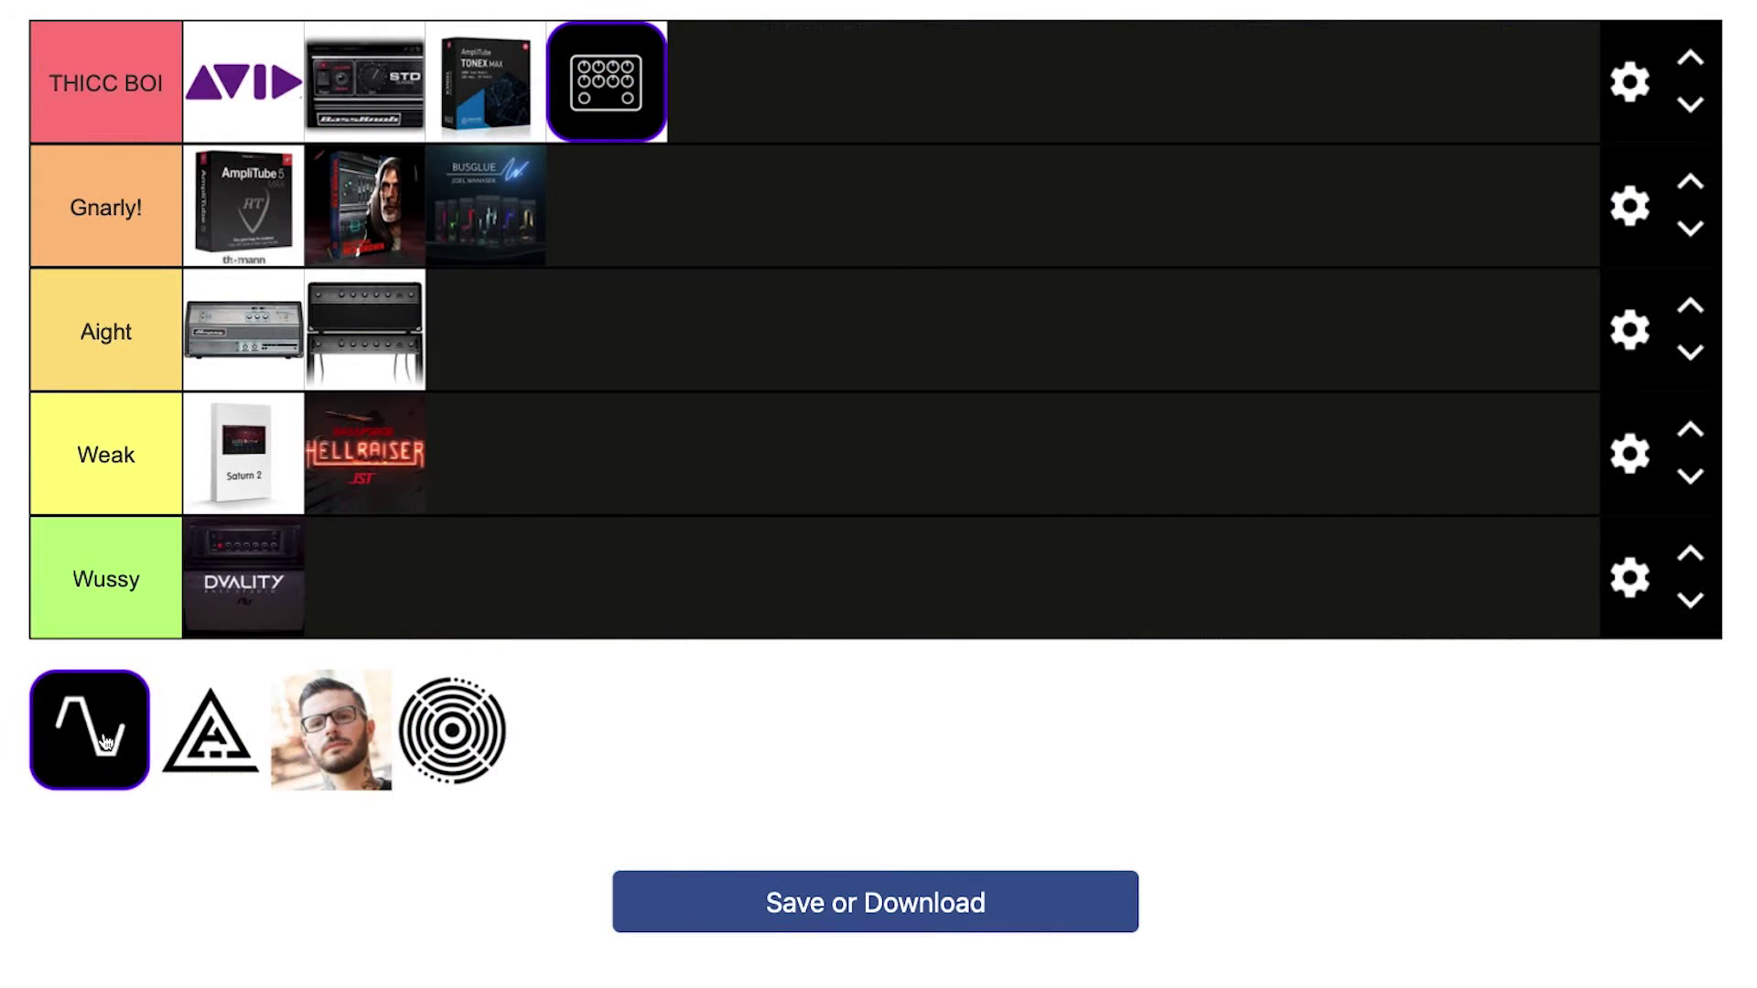
{"action": "left_click_drag", "start_coordinate": [86, 729], "coordinate": [738, 223]}
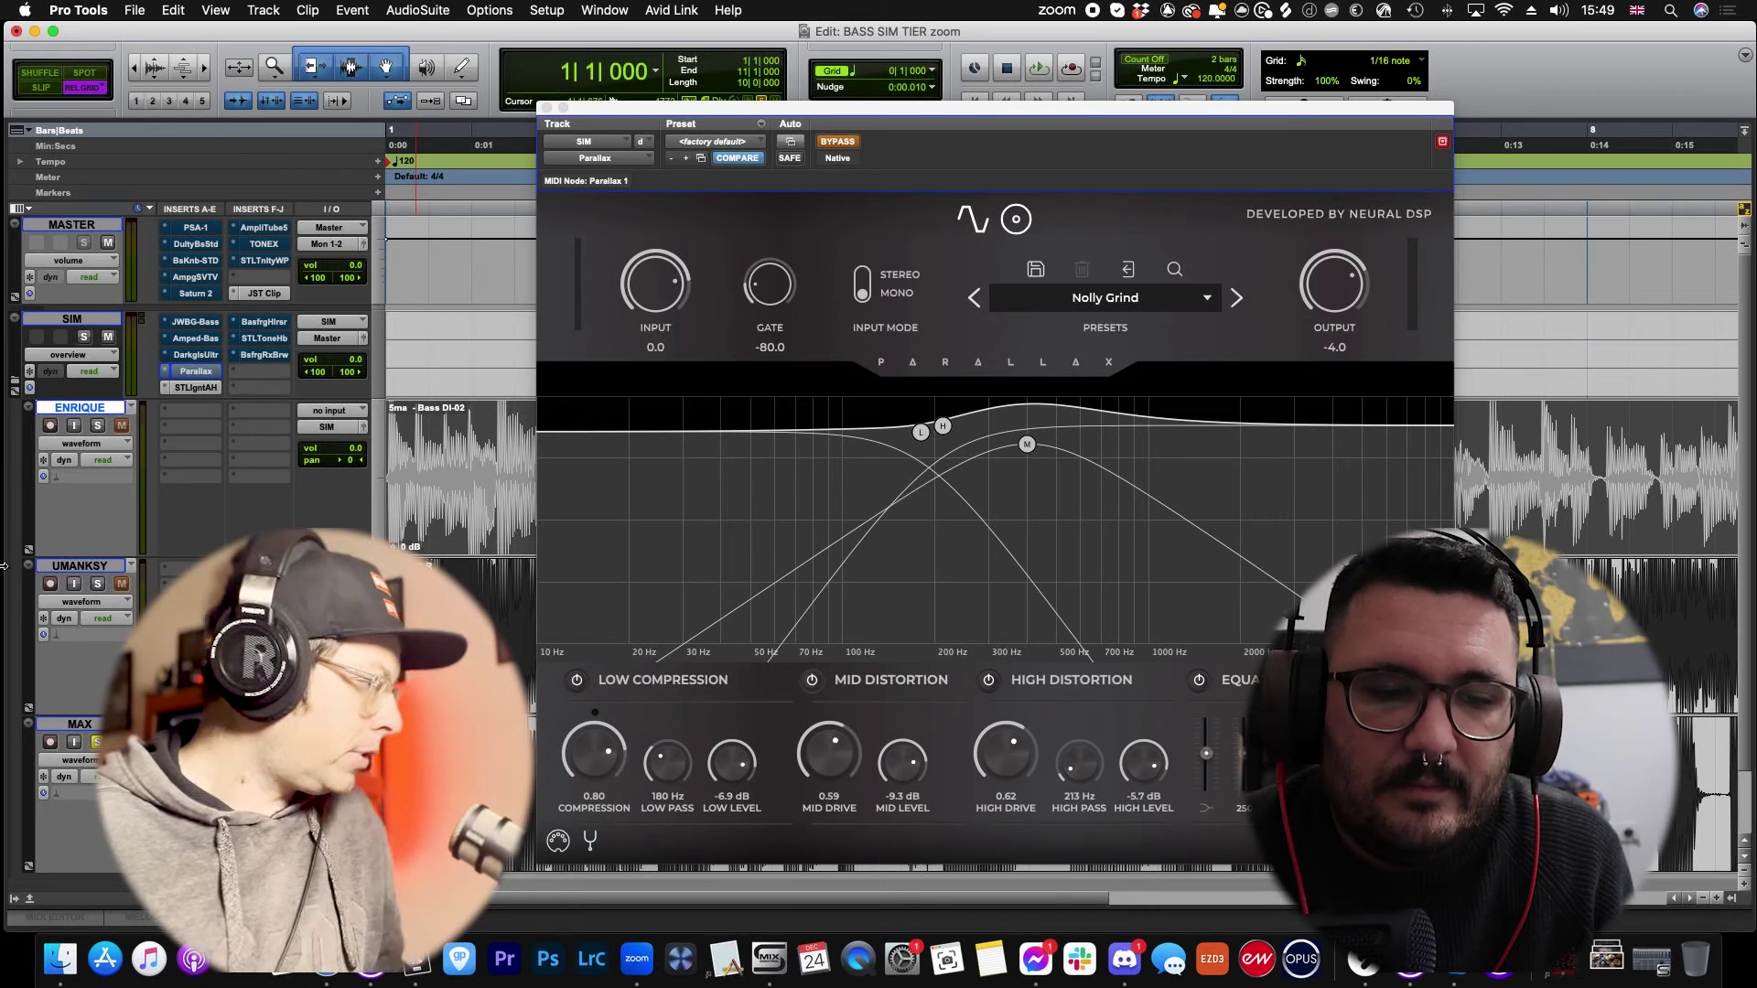
{"action": "left_click", "coordinate": [547, 107]}
Step: Solo the first bass track, open STL AmpHub on the SIM track and examine its amp, cabinet and pedal sections
{"action": "left_click", "coordinate": [98, 426]}
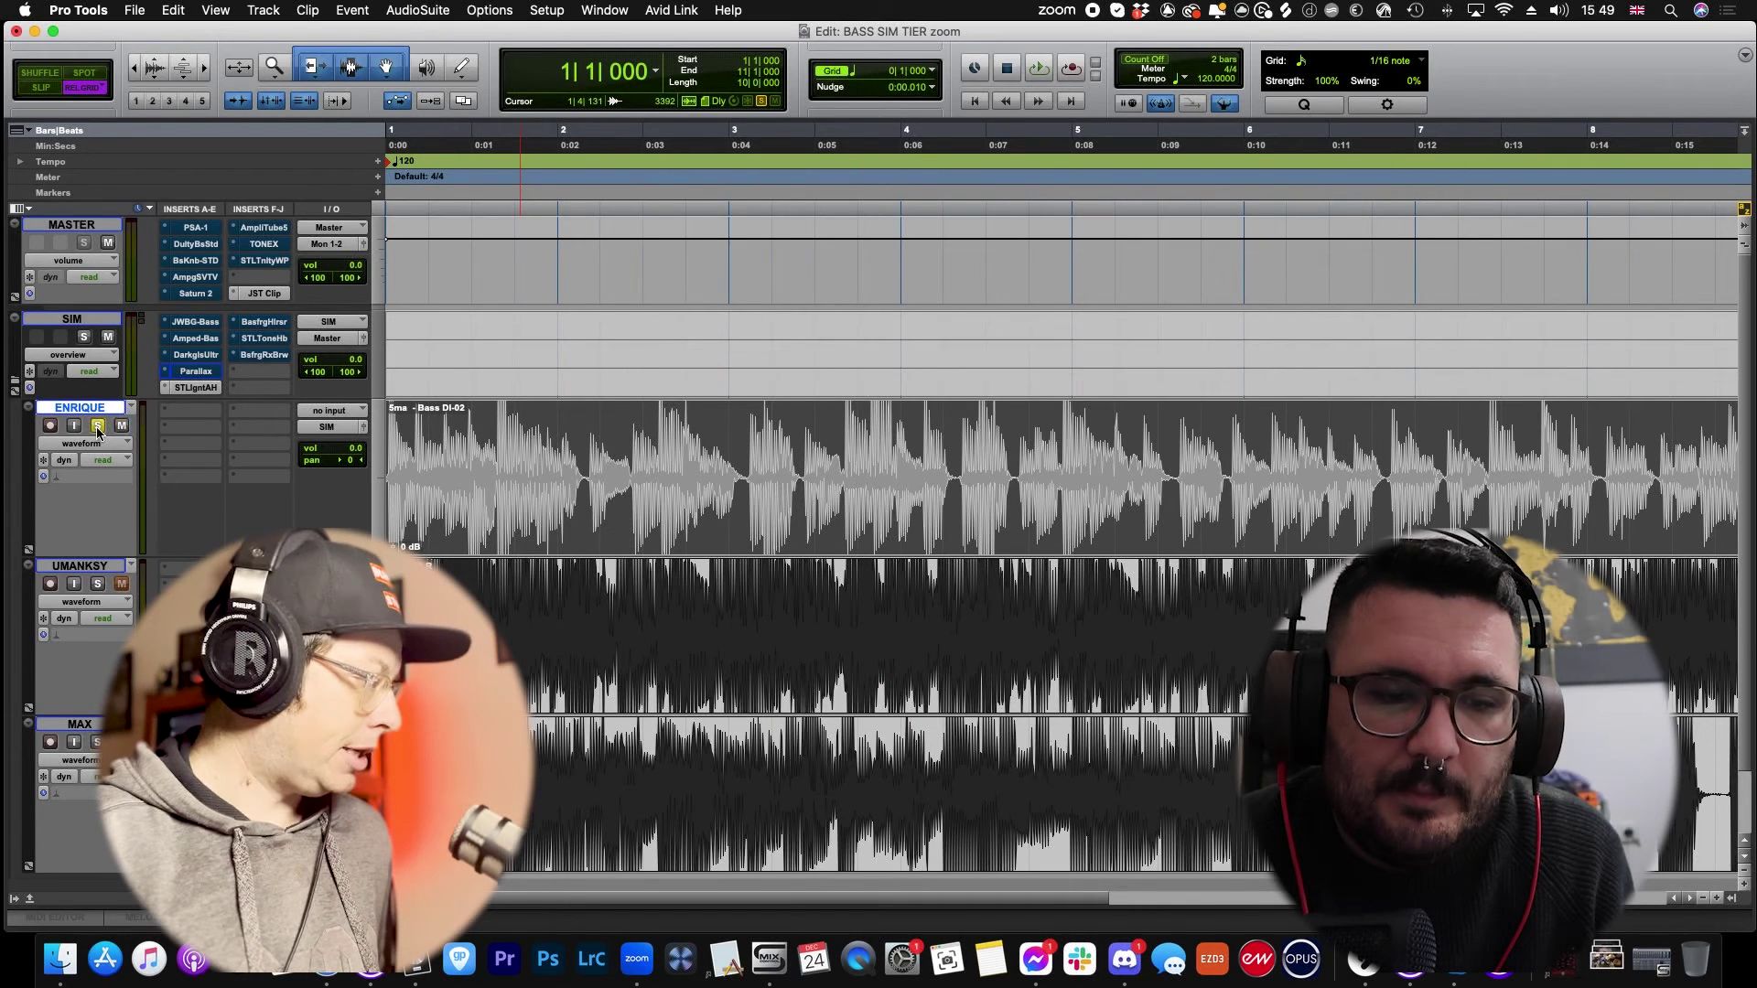
{"action": "left_click", "coordinate": [195, 389]}
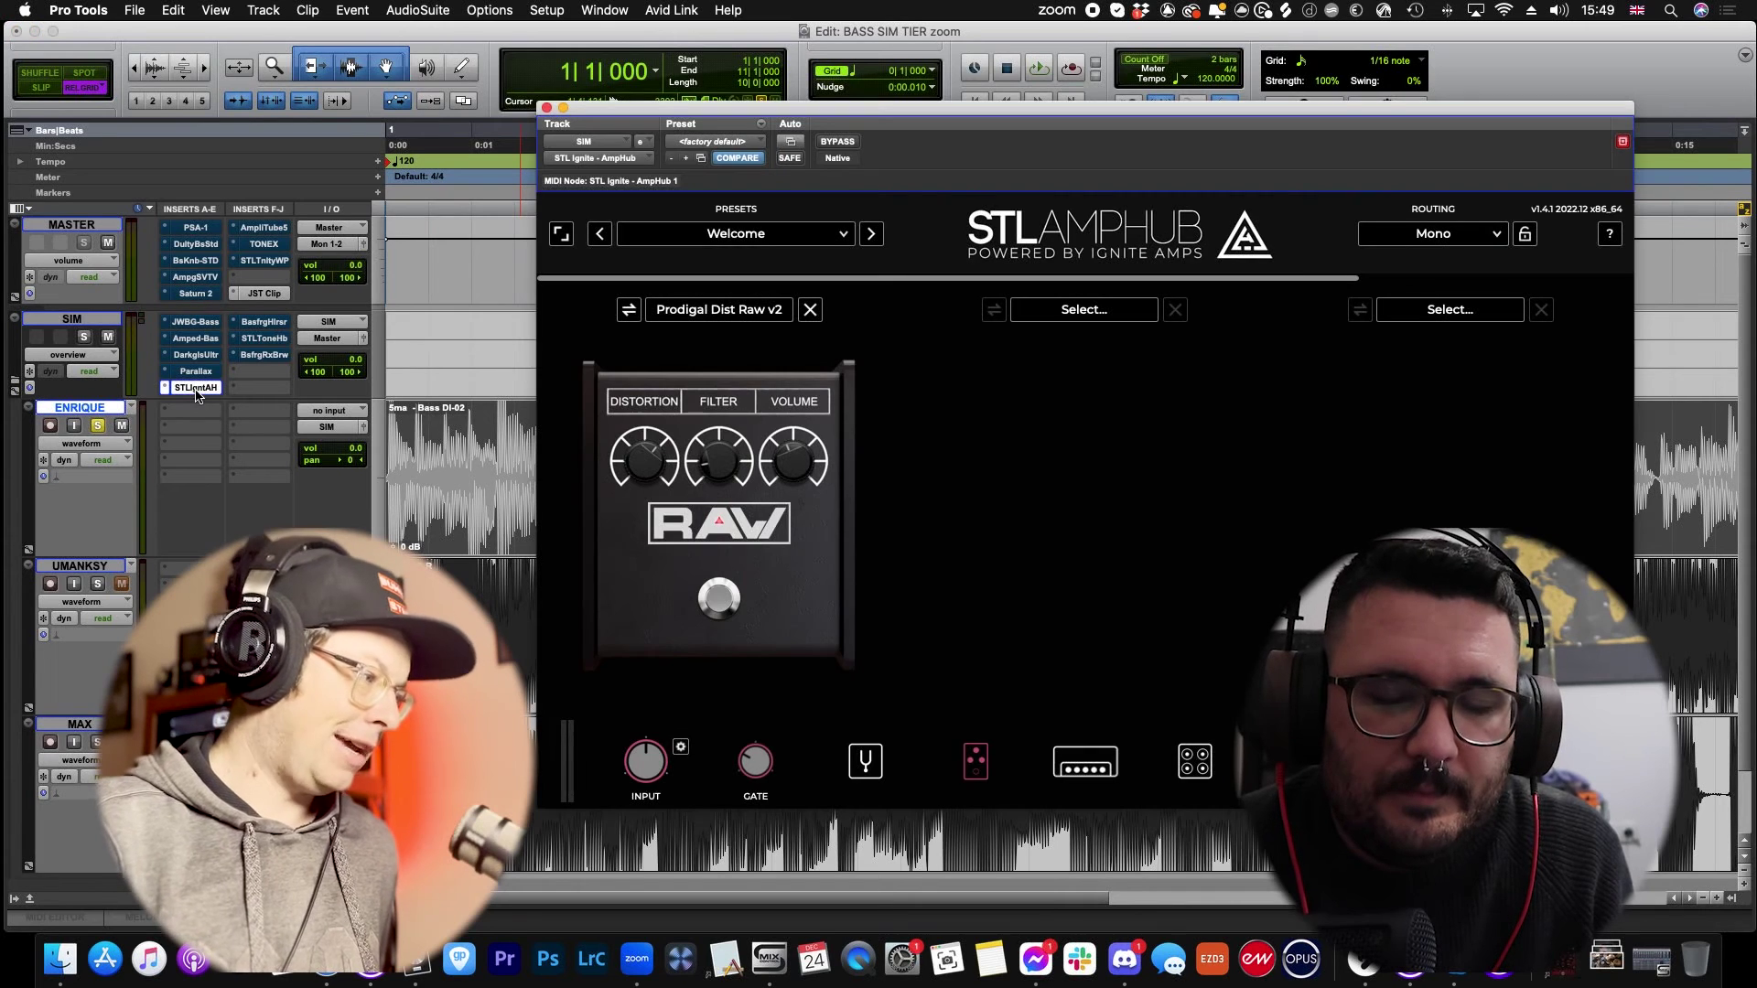
{"action": "left_click", "coordinate": [1085, 761]}
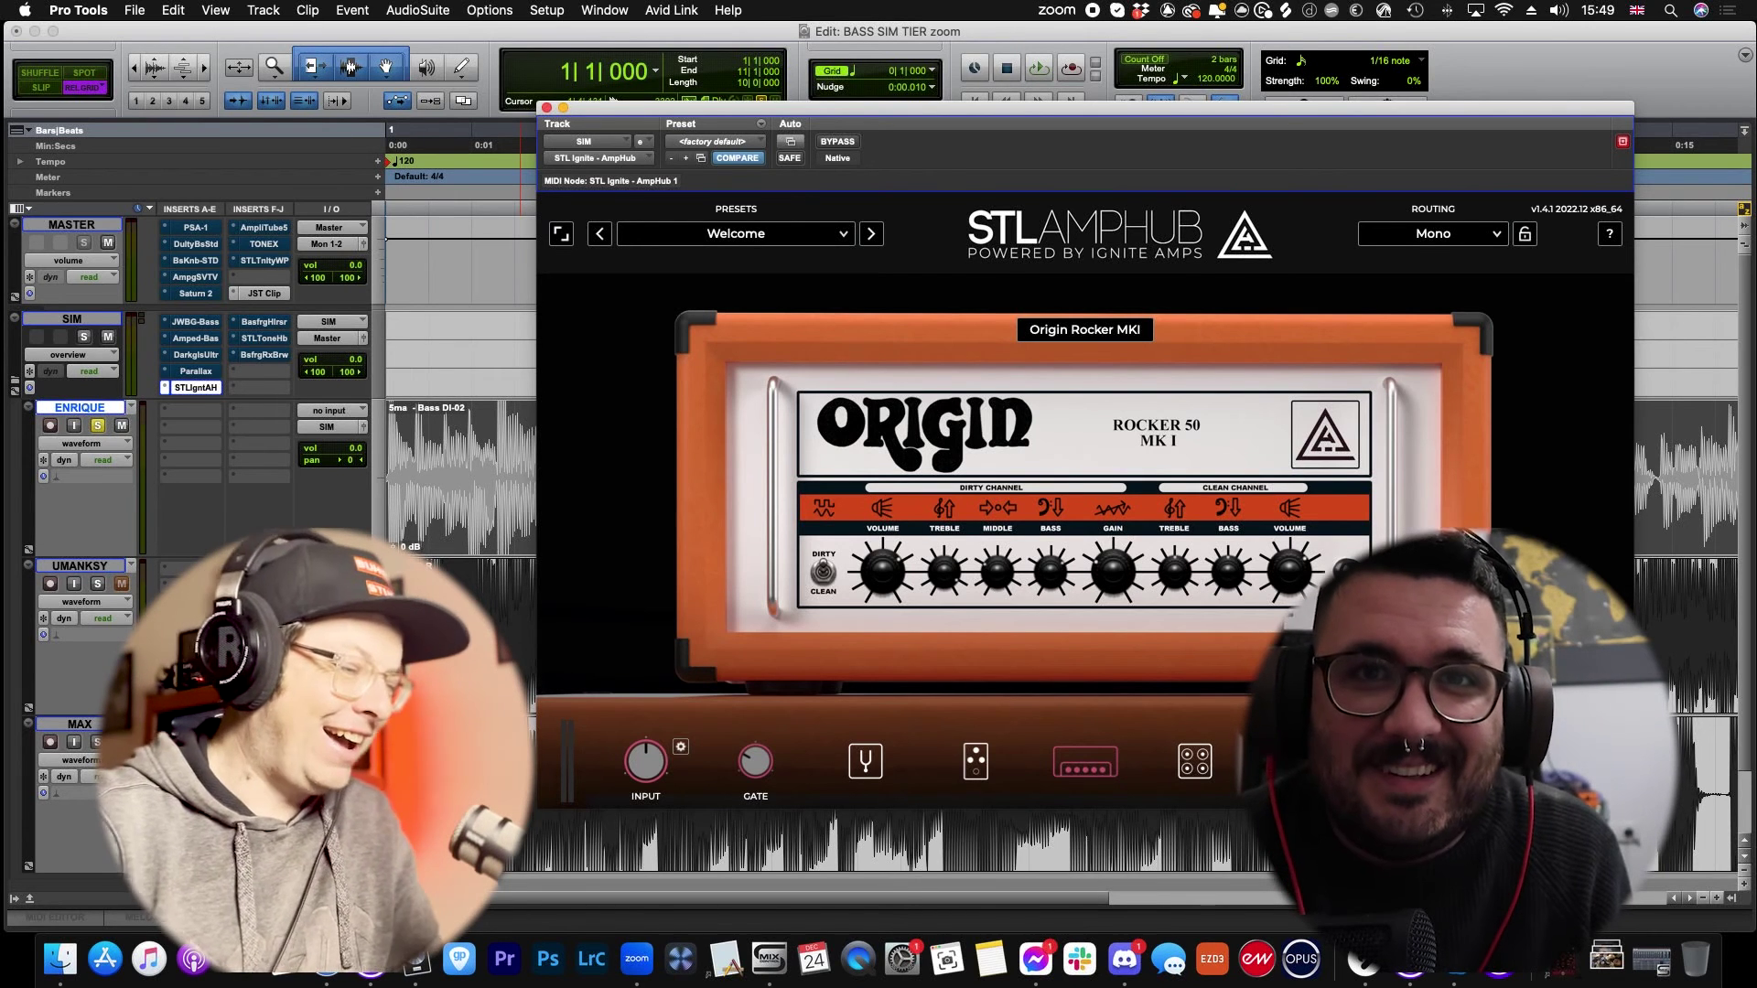
{"action": "left_click", "coordinate": [1103, 337]}
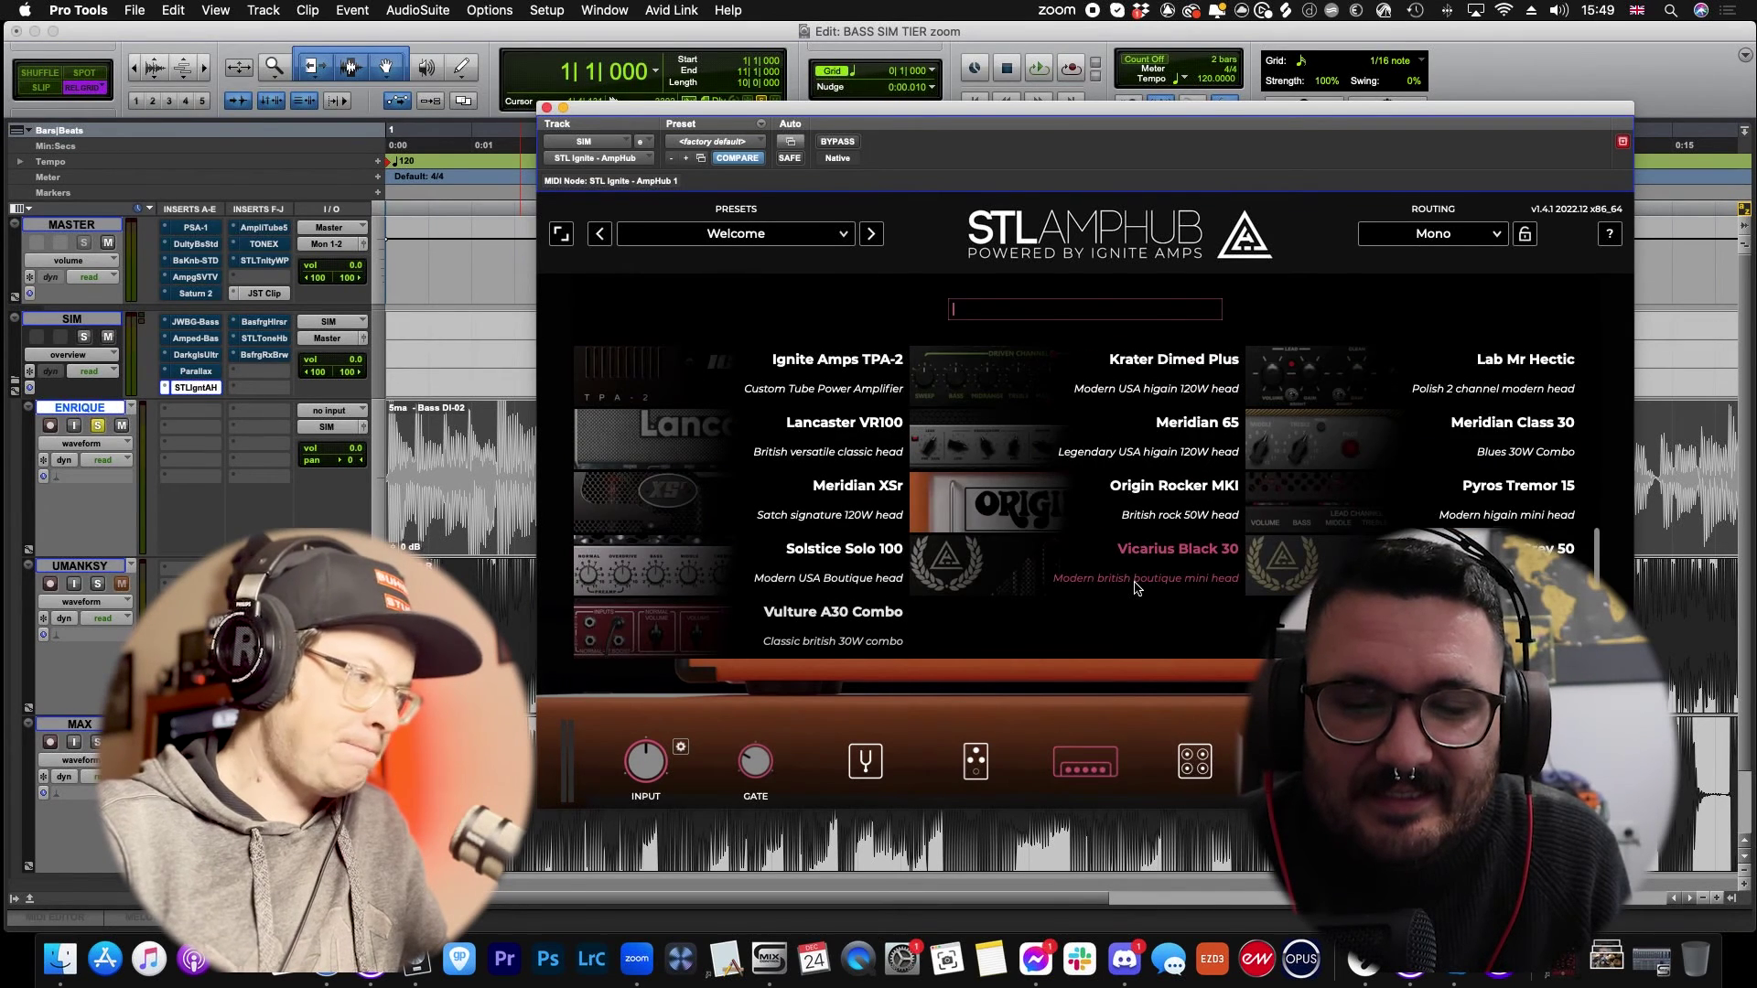
{"action": "scroll", "coordinate": [1135, 587], "scroll_direction": "up", "scroll_amount": 3}
{"action": "left_click", "coordinate": [1010, 273]}
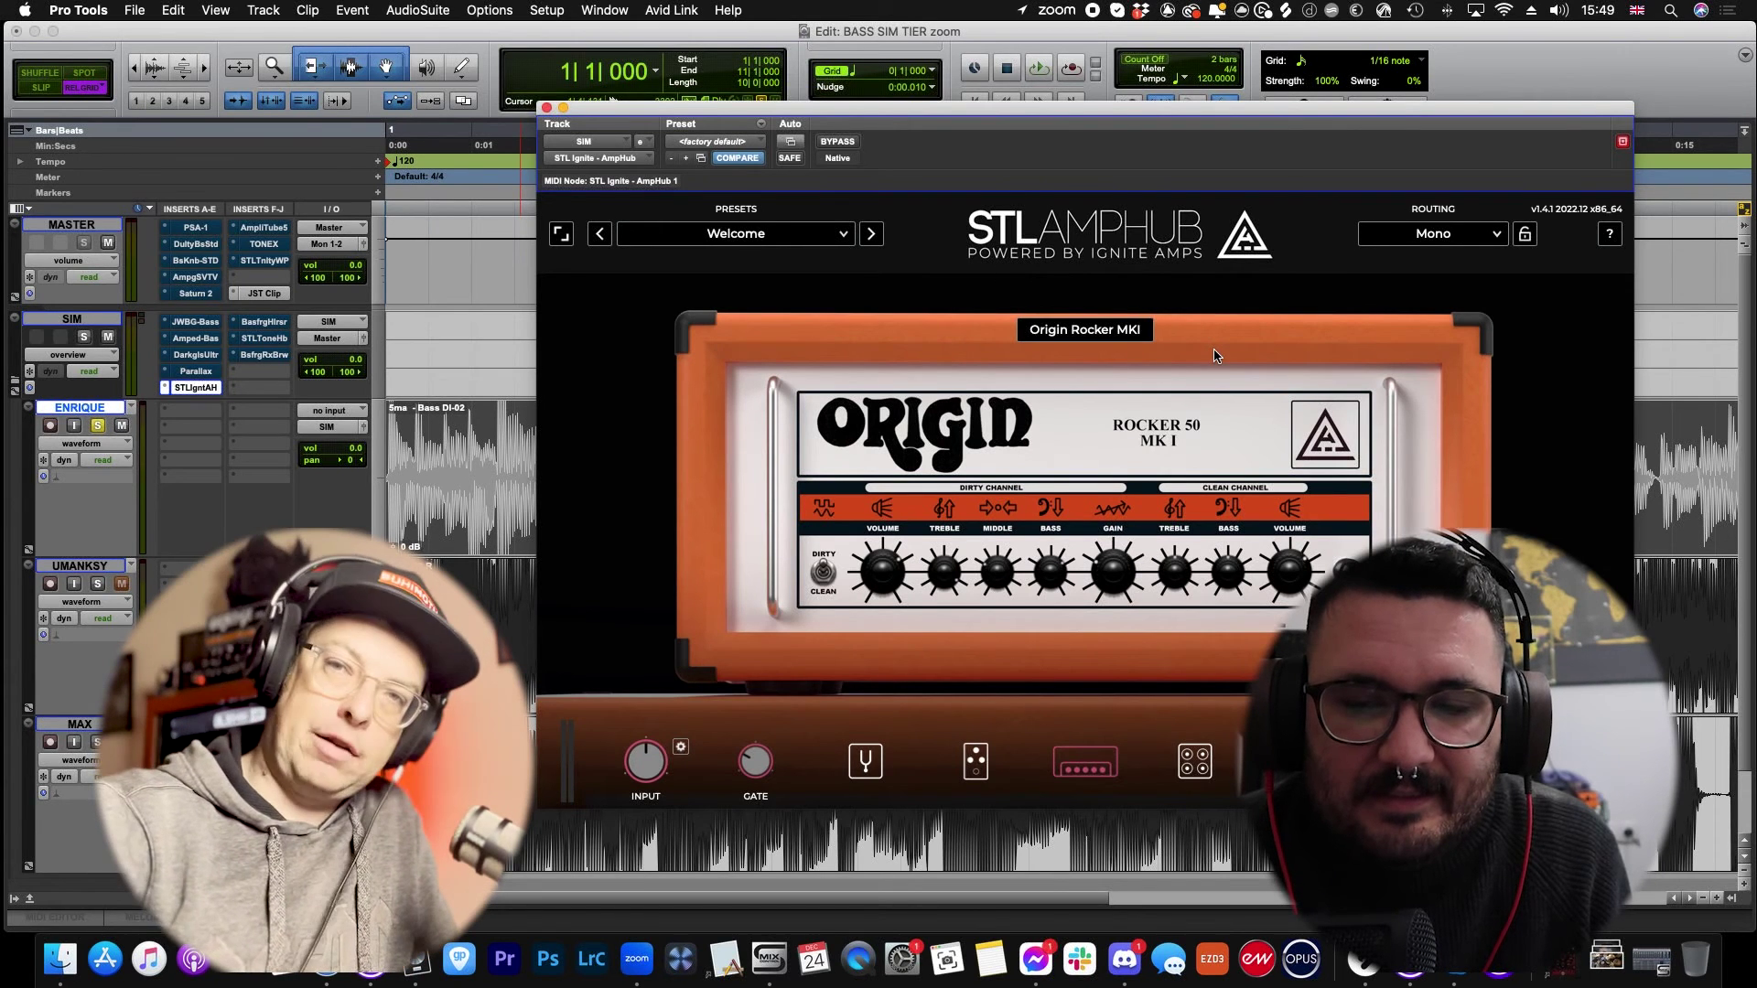
{"action": "left_click", "coordinate": [1195, 763]}
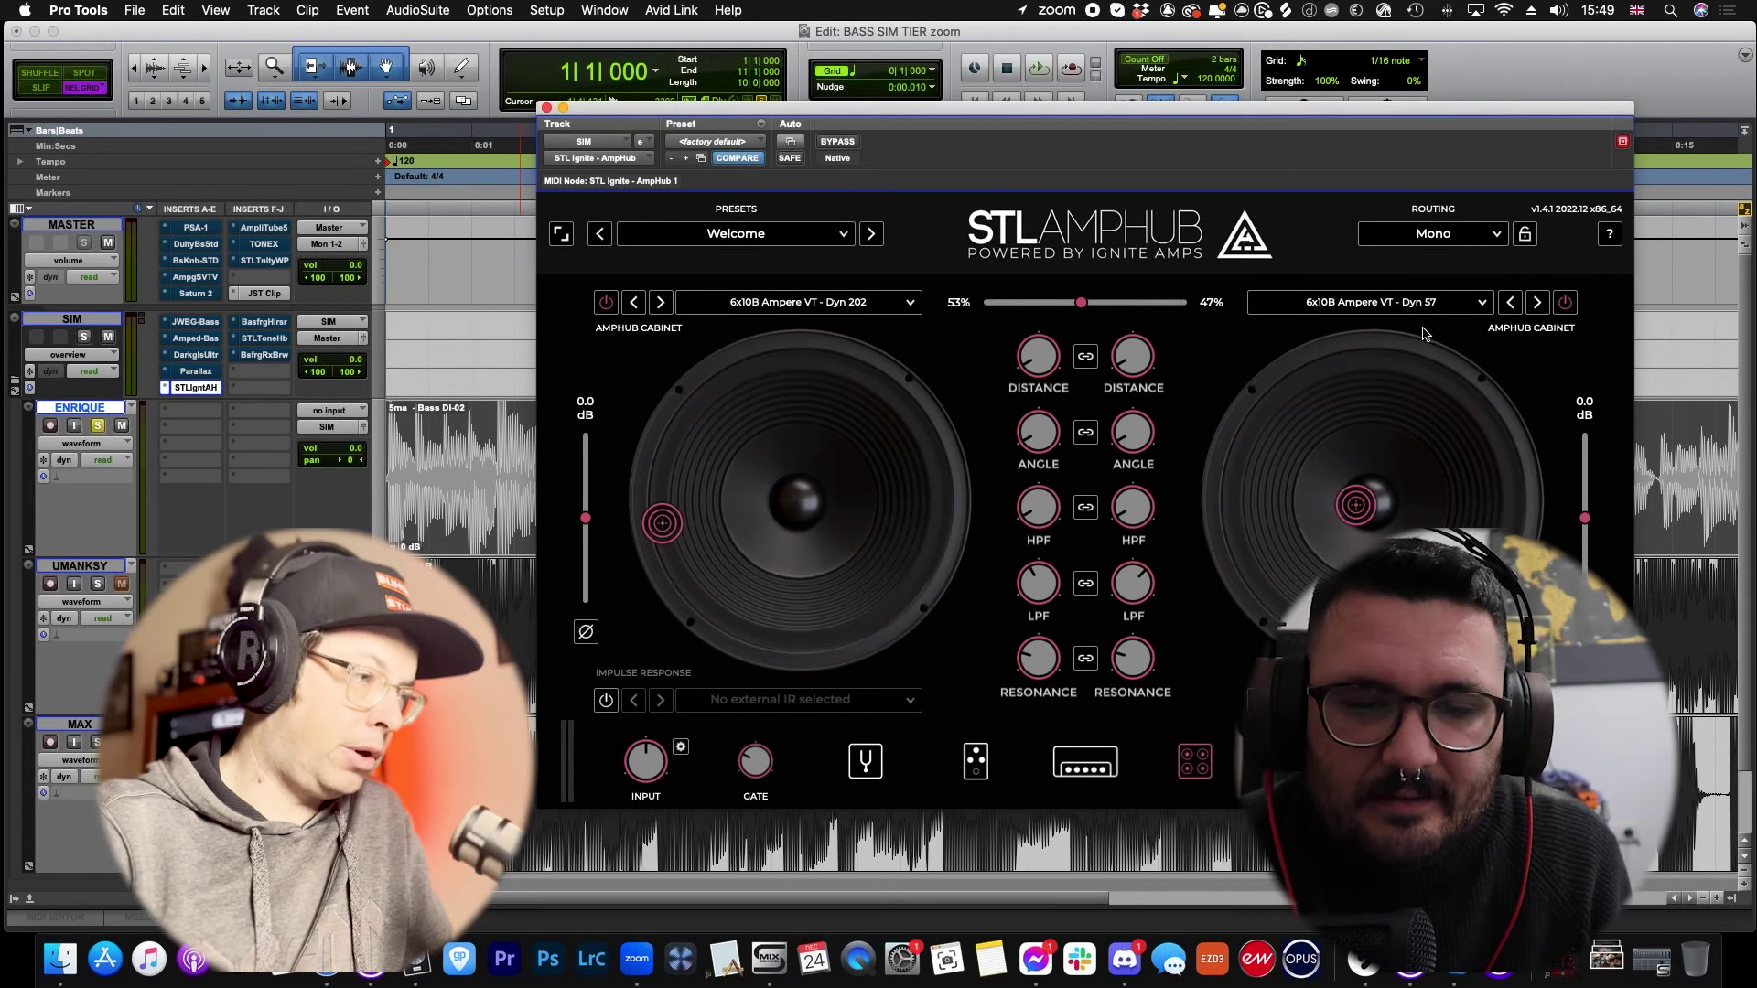
{"action": "left_click", "coordinate": [977, 761]}
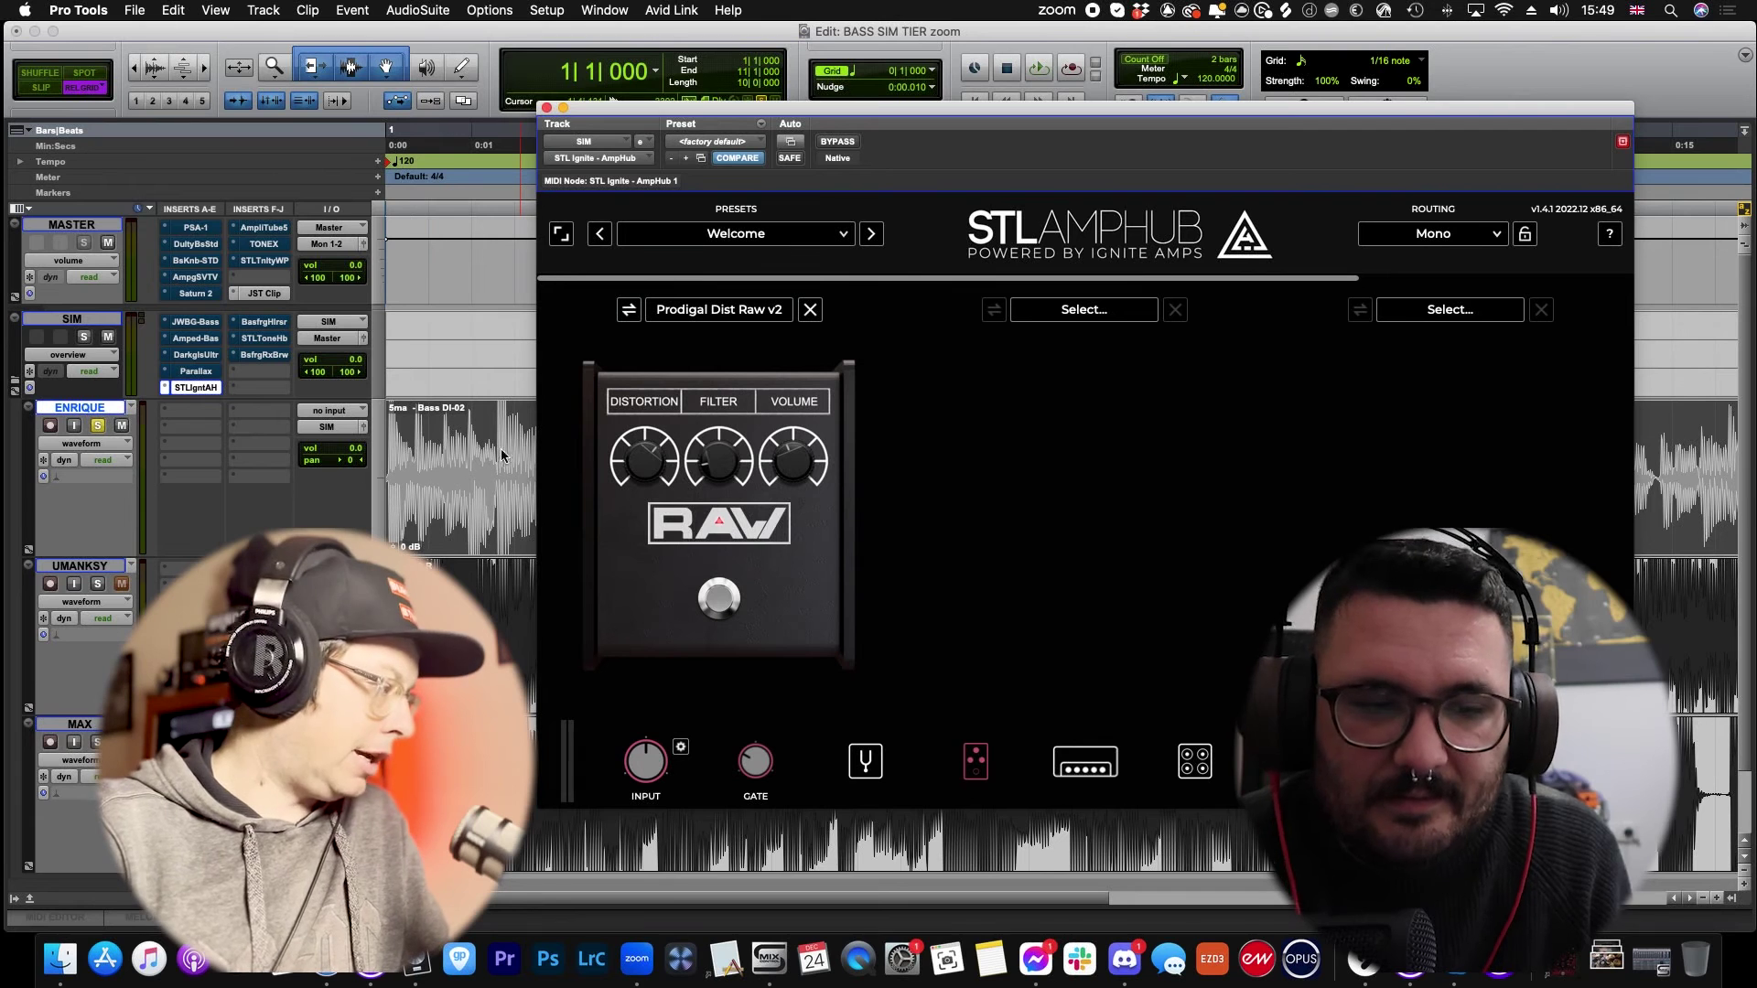
Step: Play the first, second and third bass tracks through STL AmpHub's Welcome preset, and stop playback
{"action": "left_click", "coordinate": [98, 422]}
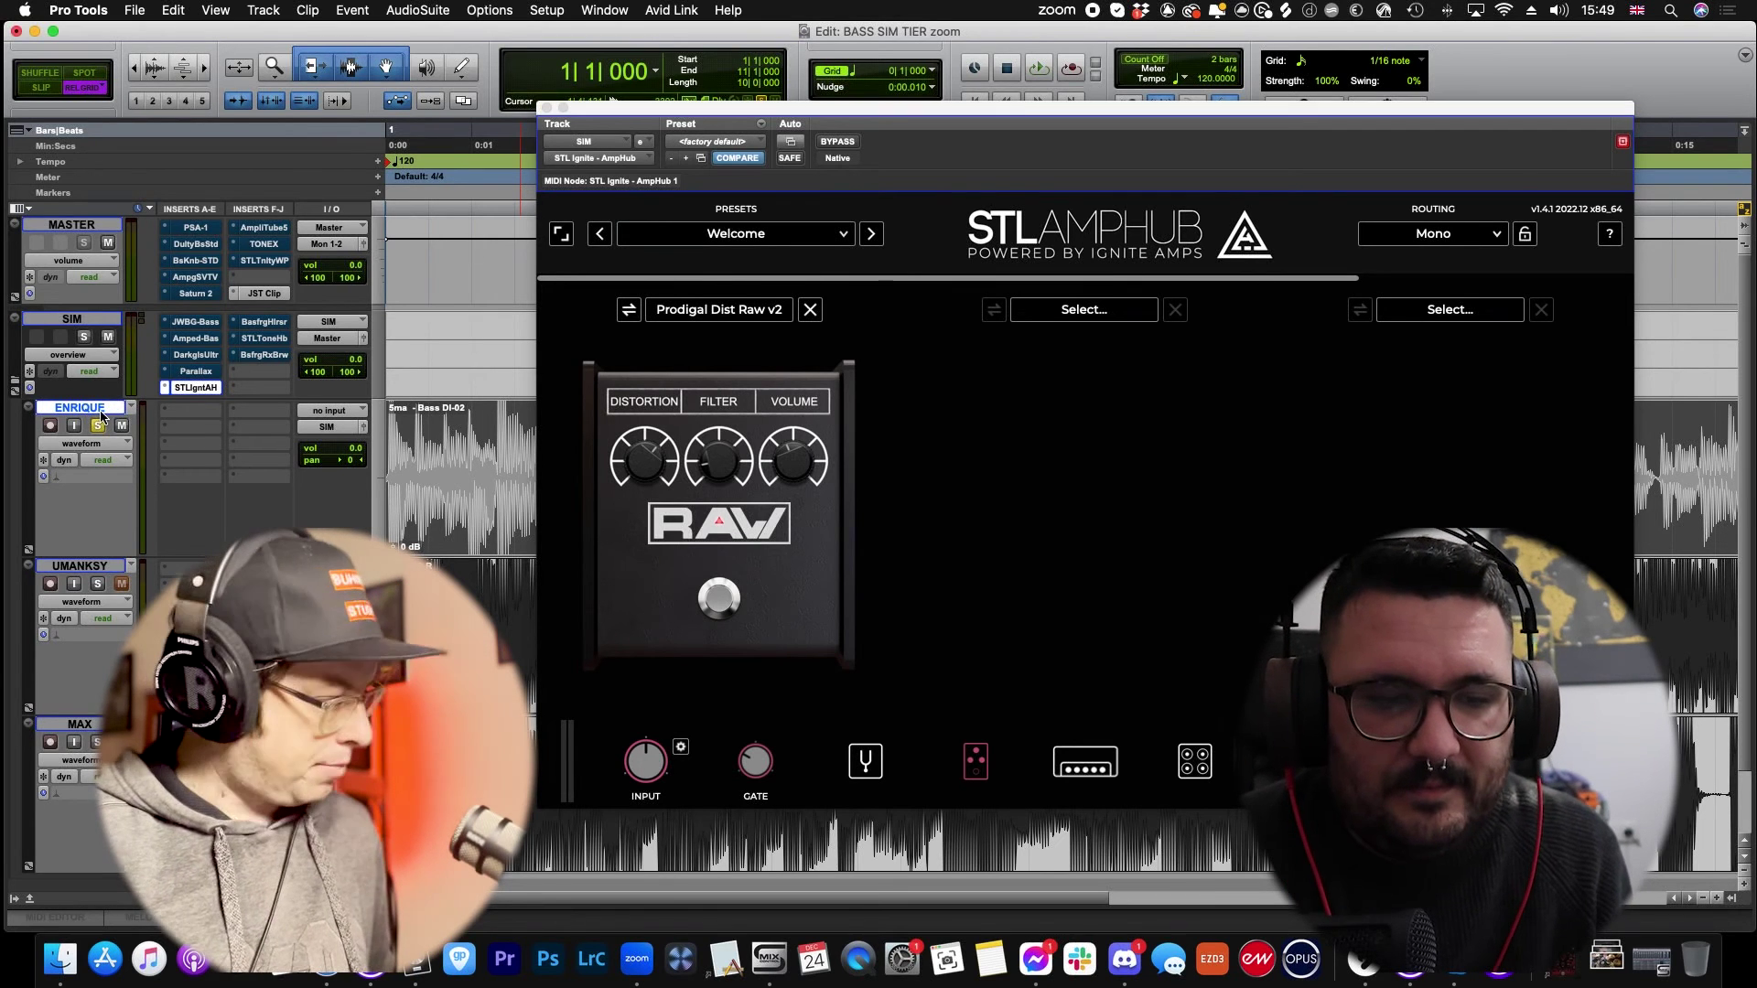
{"action": "key", "text": "space"}
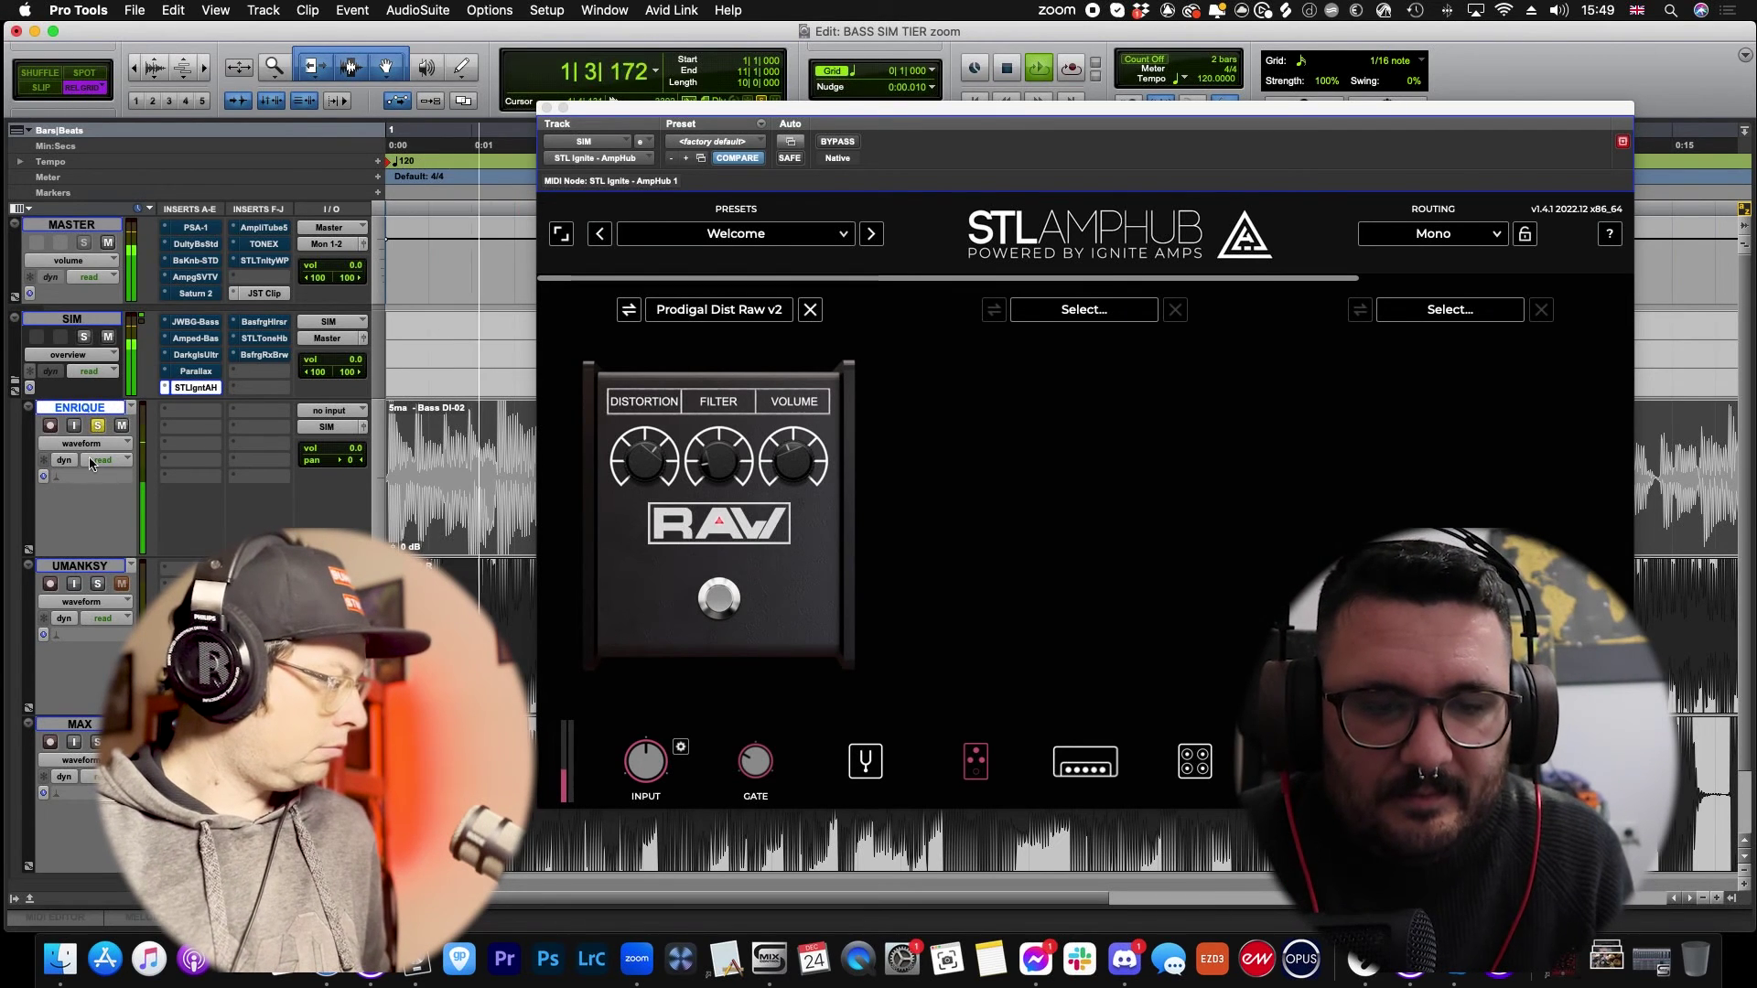
{"action": "left_click", "coordinate": [99, 584]}
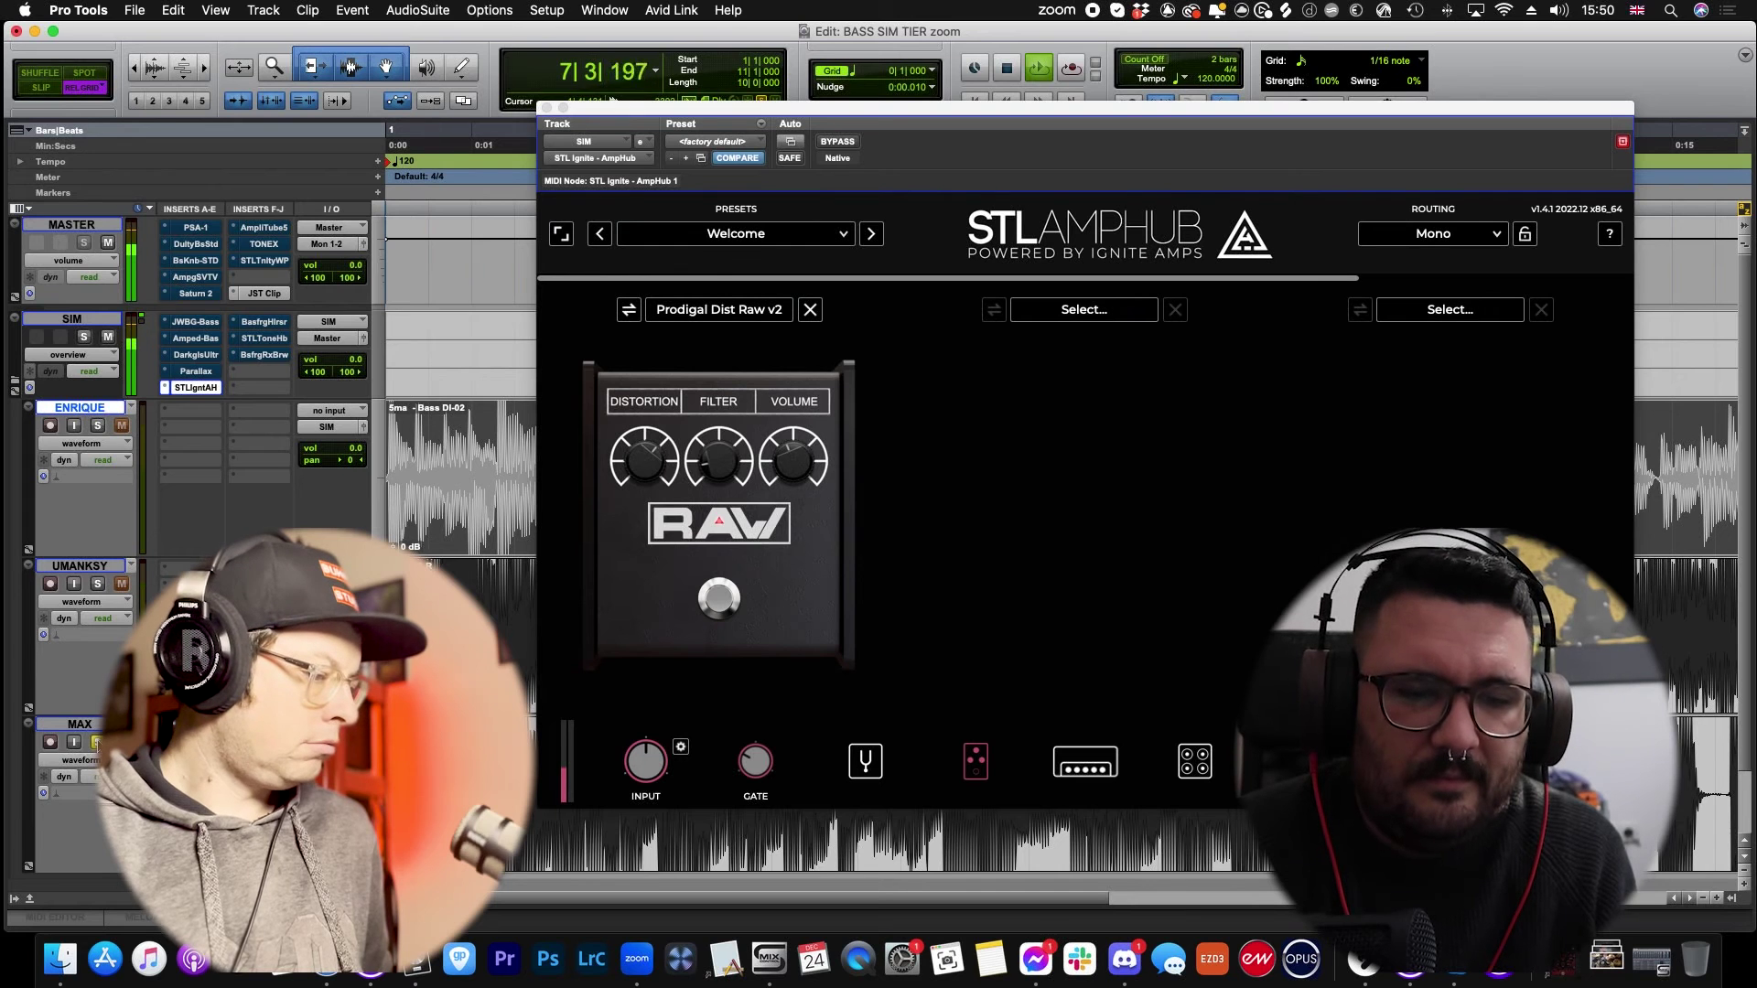
{"action": "key", "text": "space"}
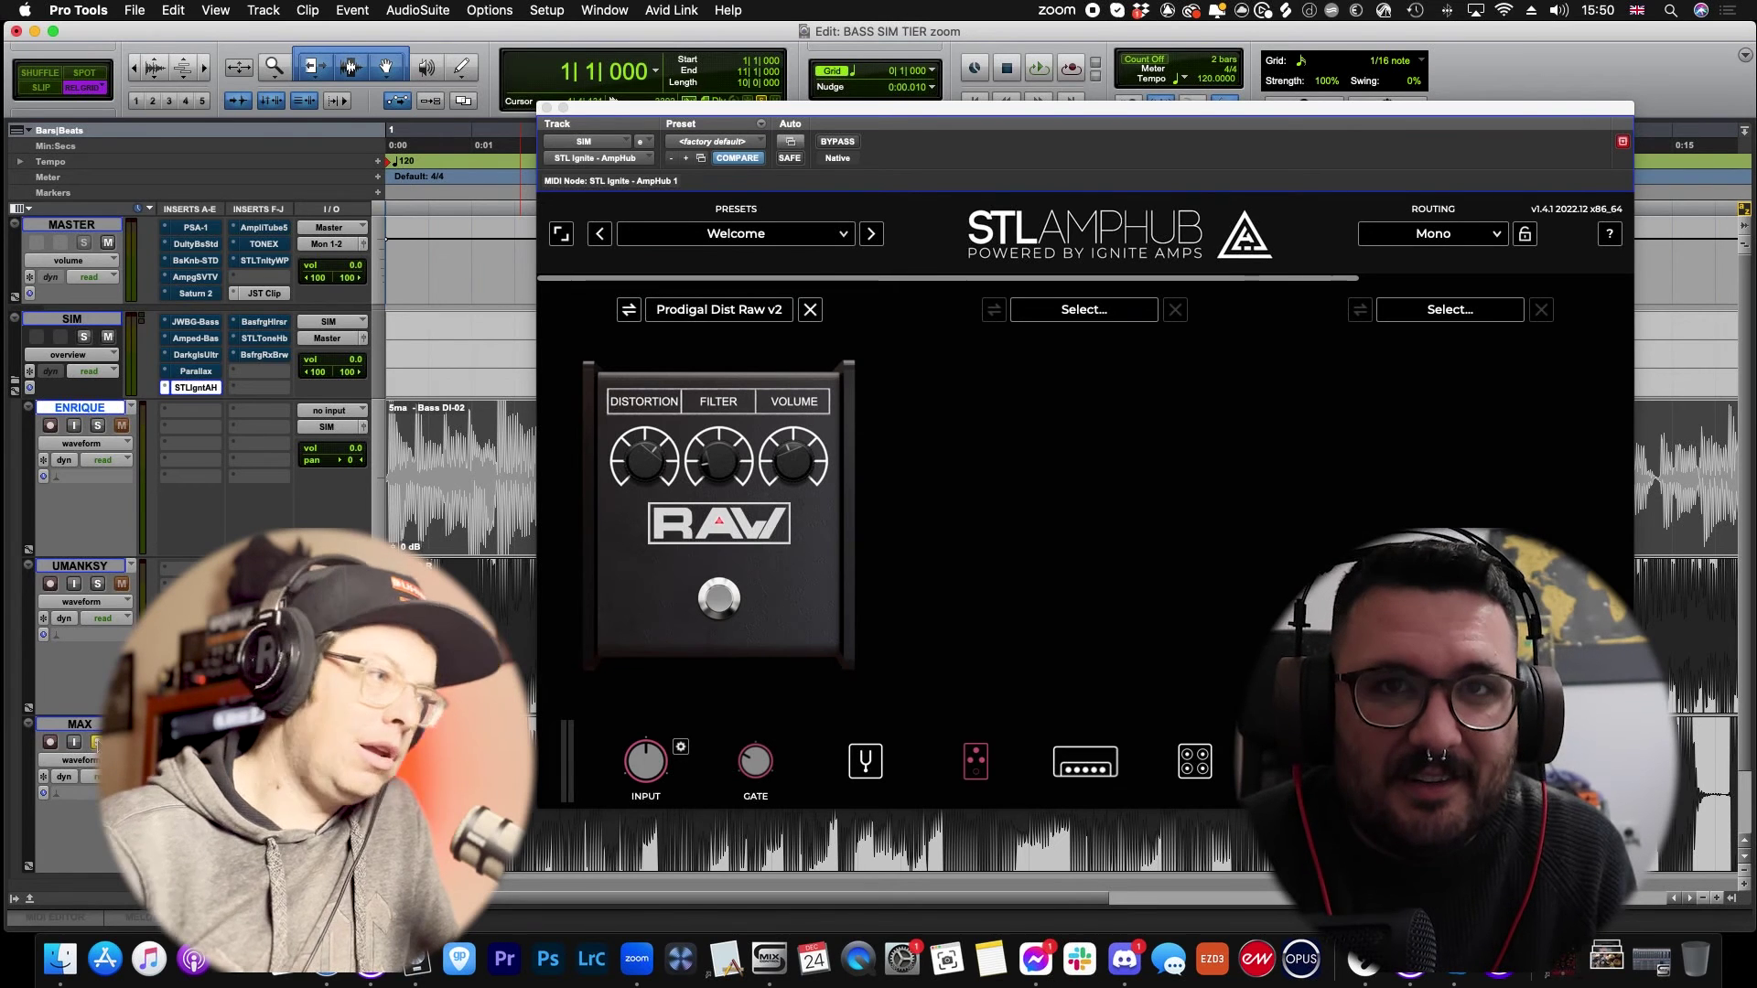
Step: Try the Technyc Drive Direct Bass v1 pedal in AmpHub's second pedal slot, then clear the slot
{"action": "left_click", "coordinate": [1085, 309]}
{"action": "left_click", "coordinate": [1086, 308]}
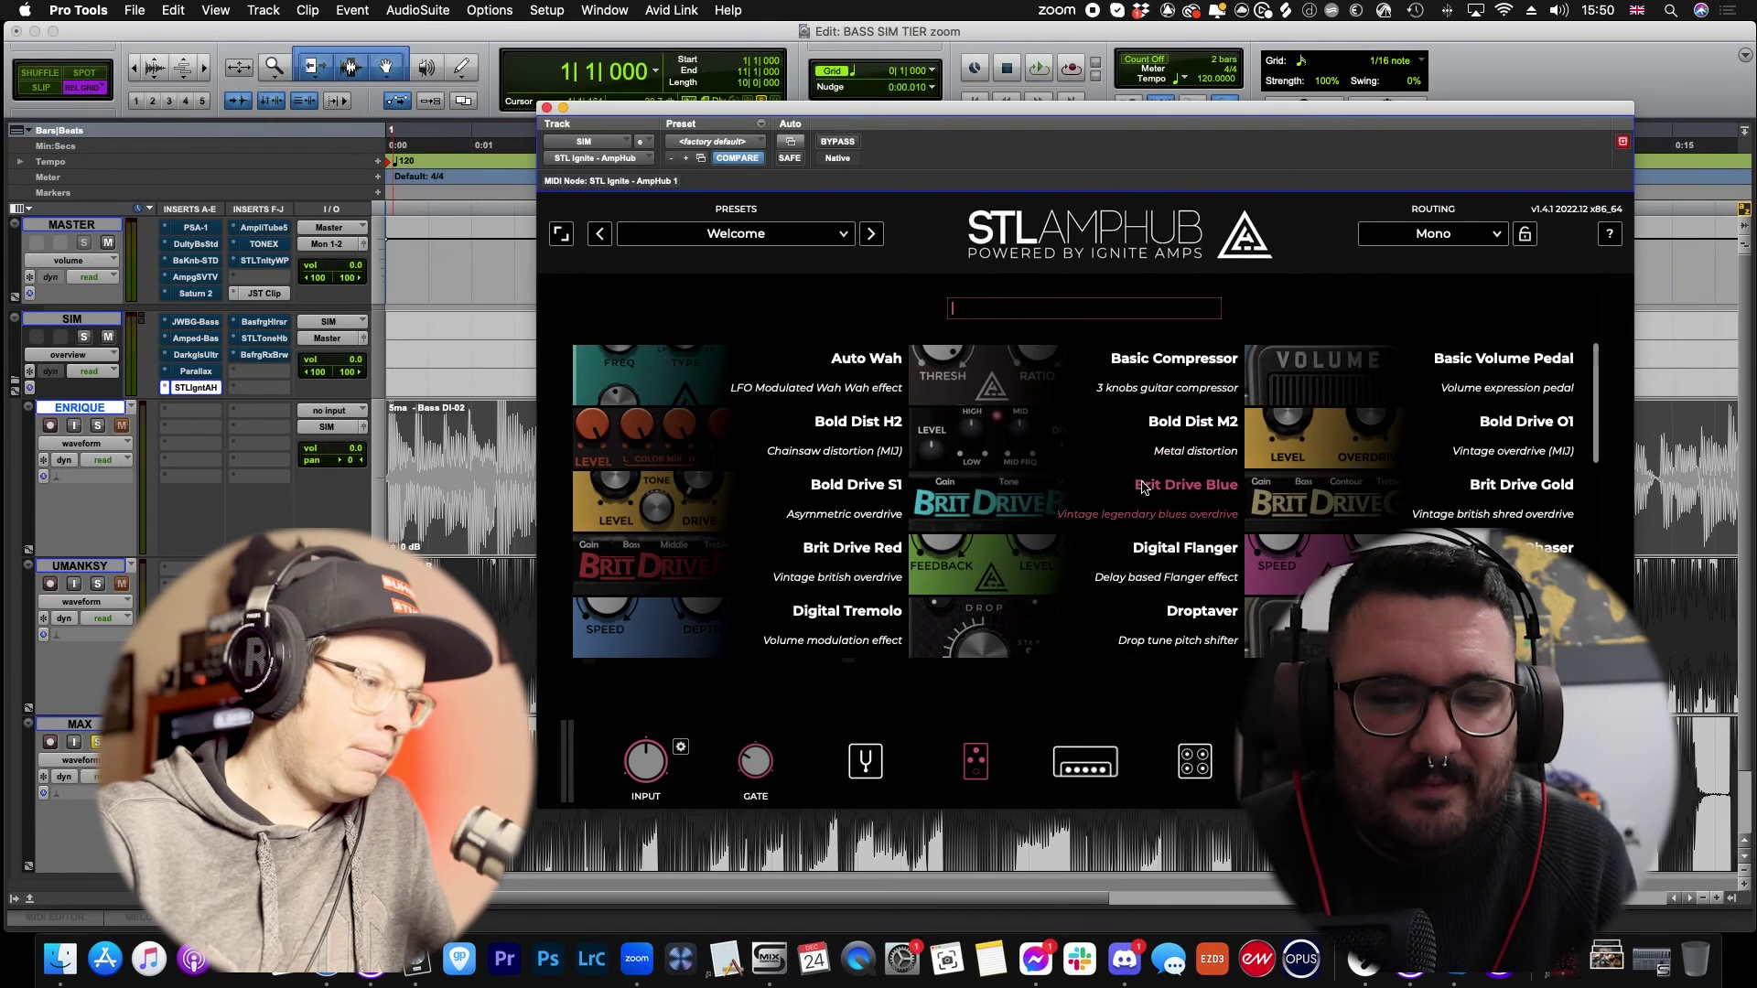
{"action": "scroll", "coordinate": [1143, 486], "scroll_direction": "down", "scroll_amount": 3}
{"action": "scroll", "coordinate": [1142, 486], "scroll_direction": "down", "scroll_amount": 5}
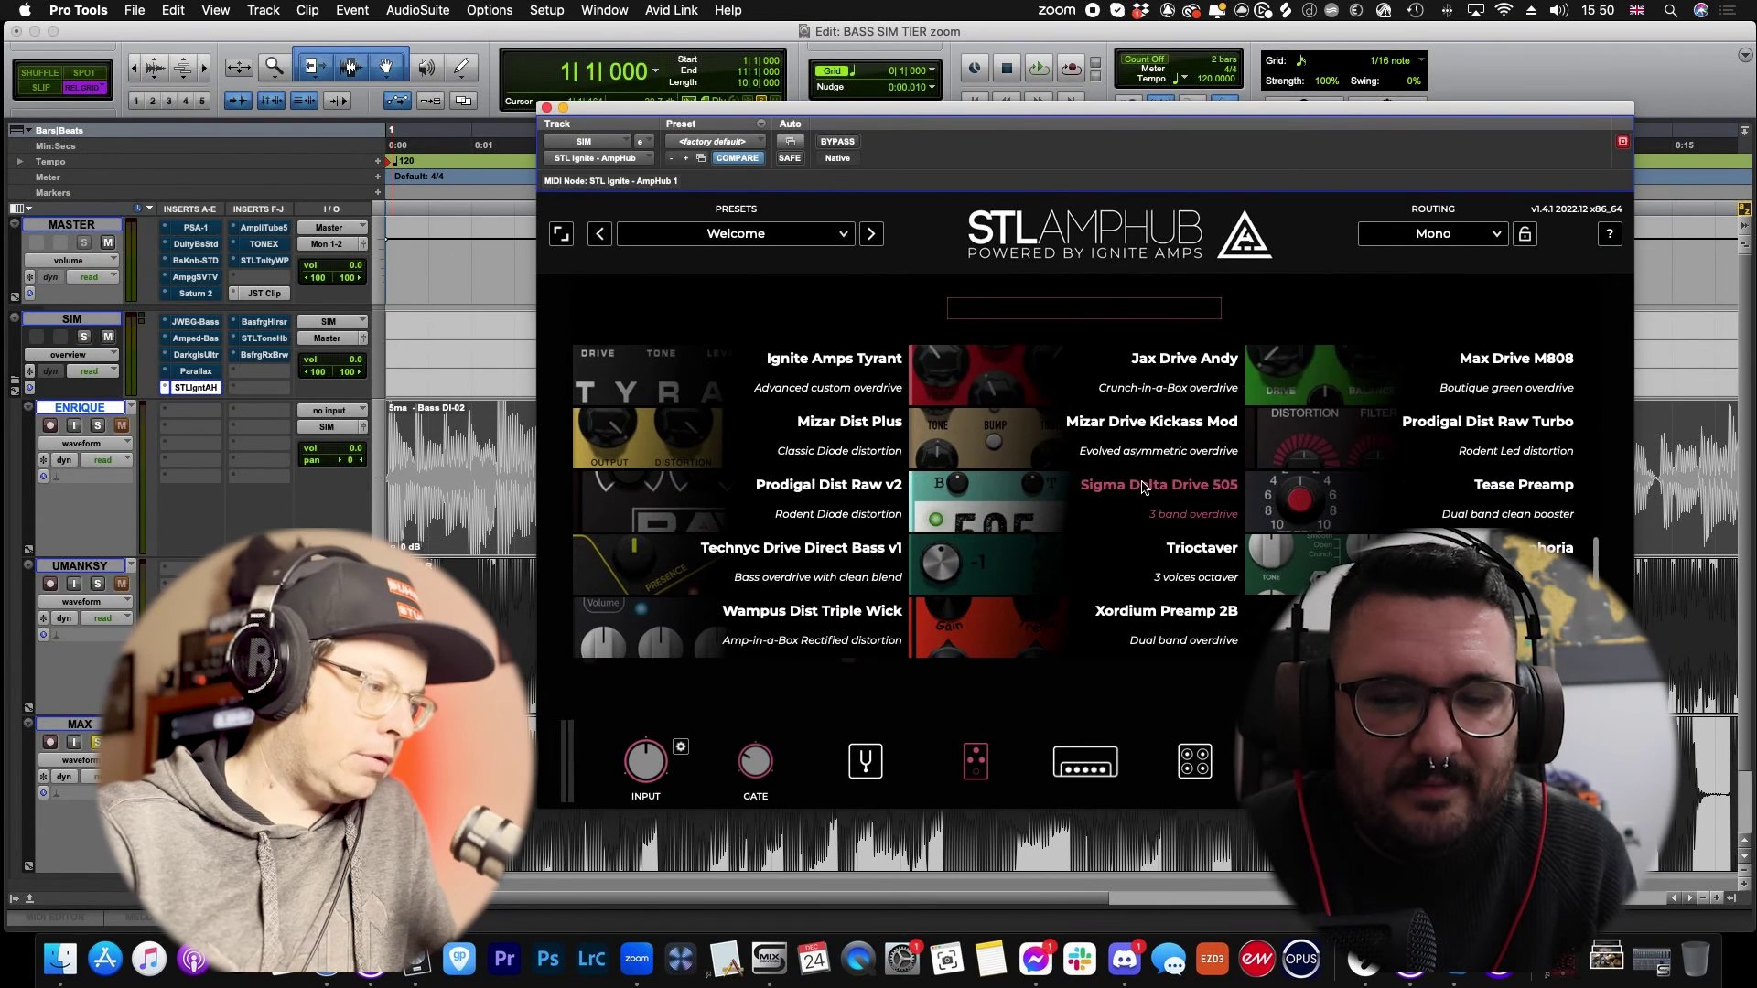
{"action": "left_click", "coordinate": [795, 583]}
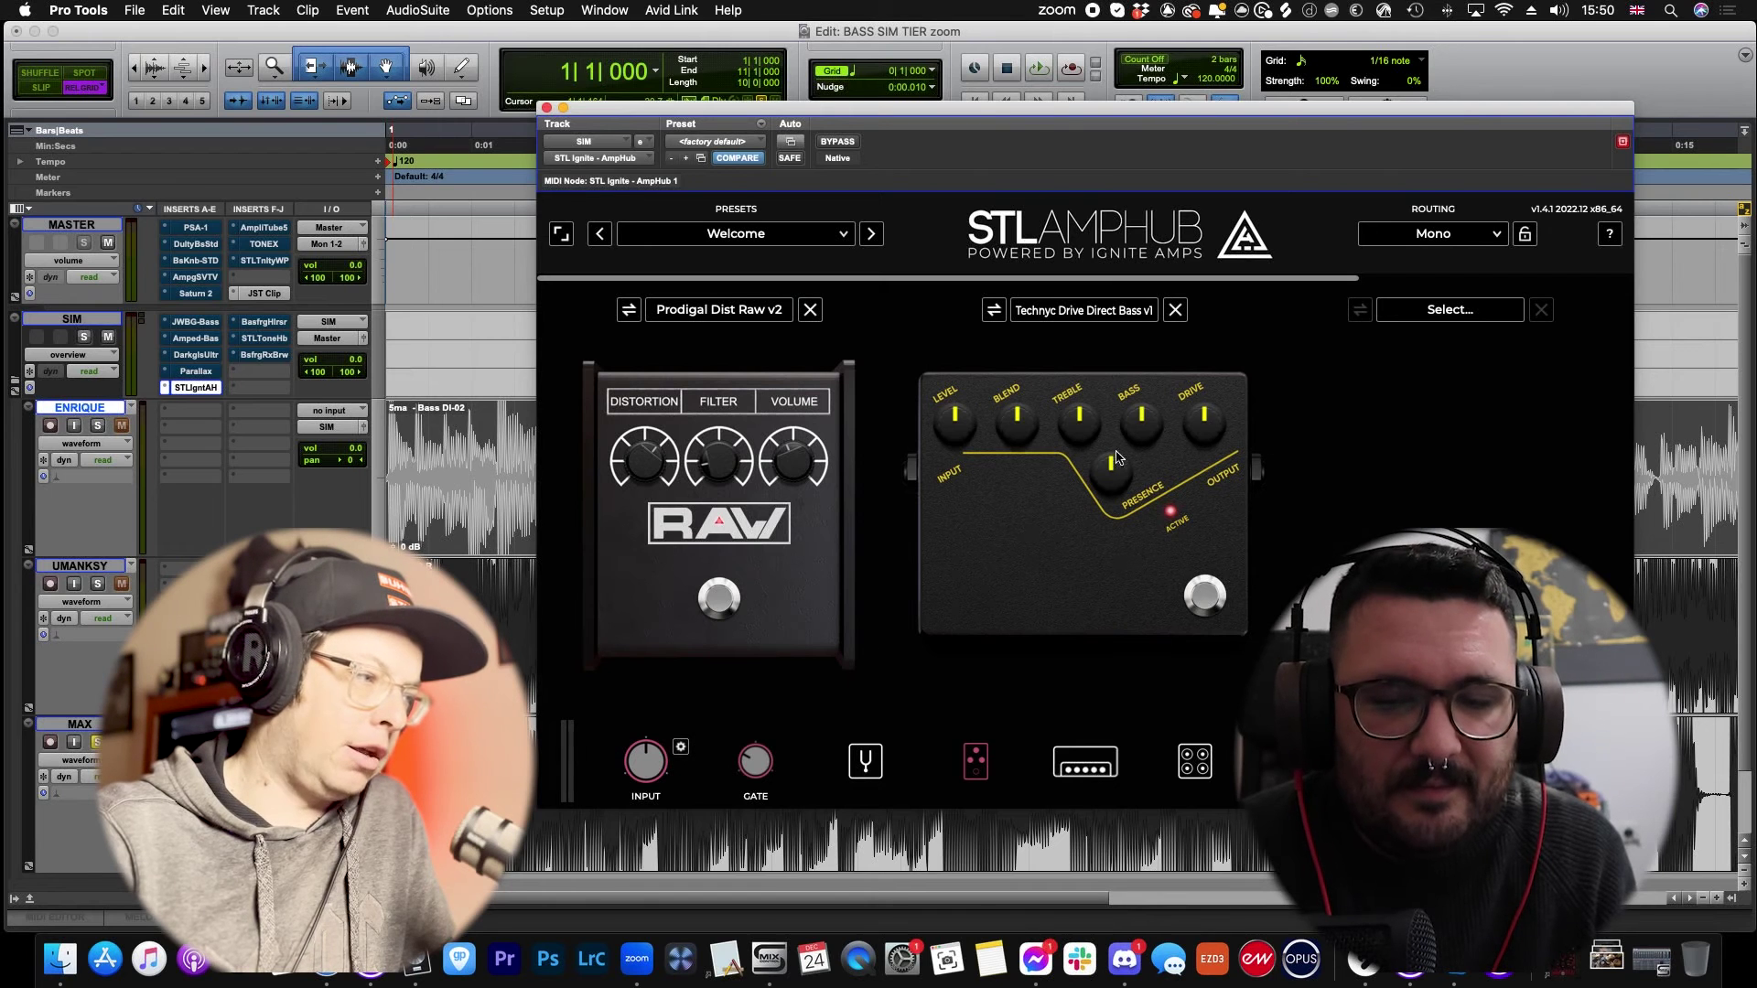
{"action": "left_click", "coordinate": [1176, 312]}
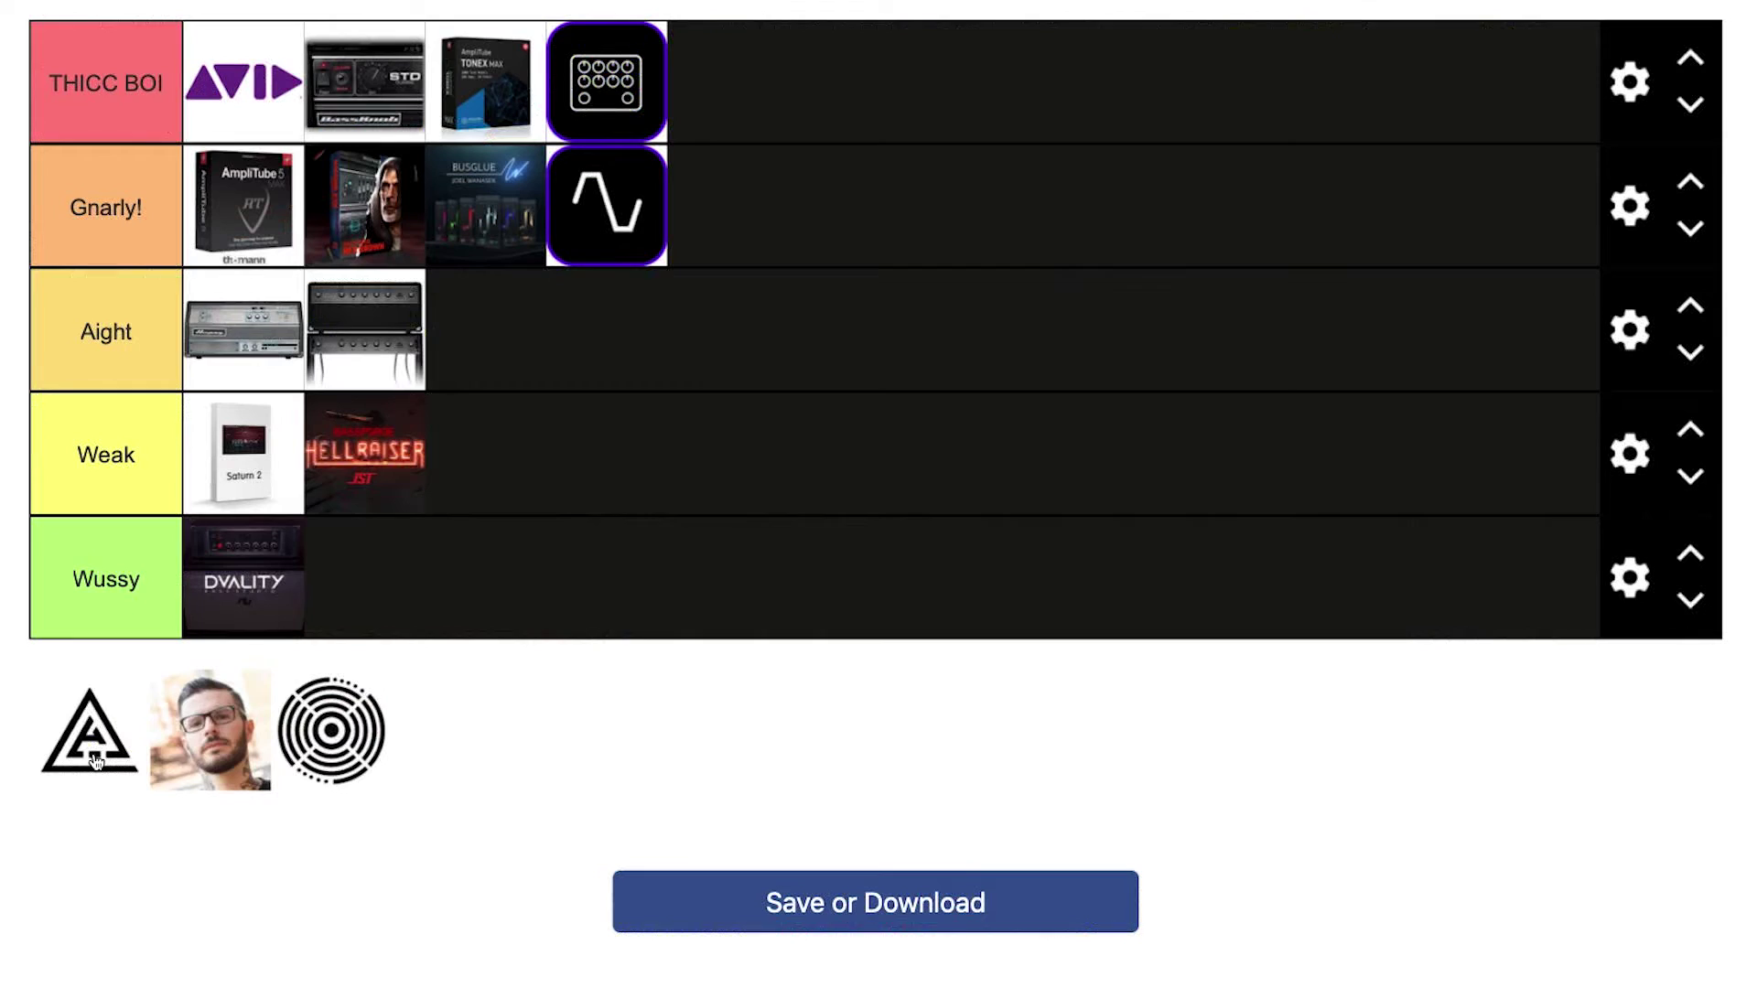
Step: Rank STL AmpHub in the Gnarly! tier of the tier list
{"action": "left_click_drag", "start_coordinate": [95, 761], "coordinate": [924, 208]}
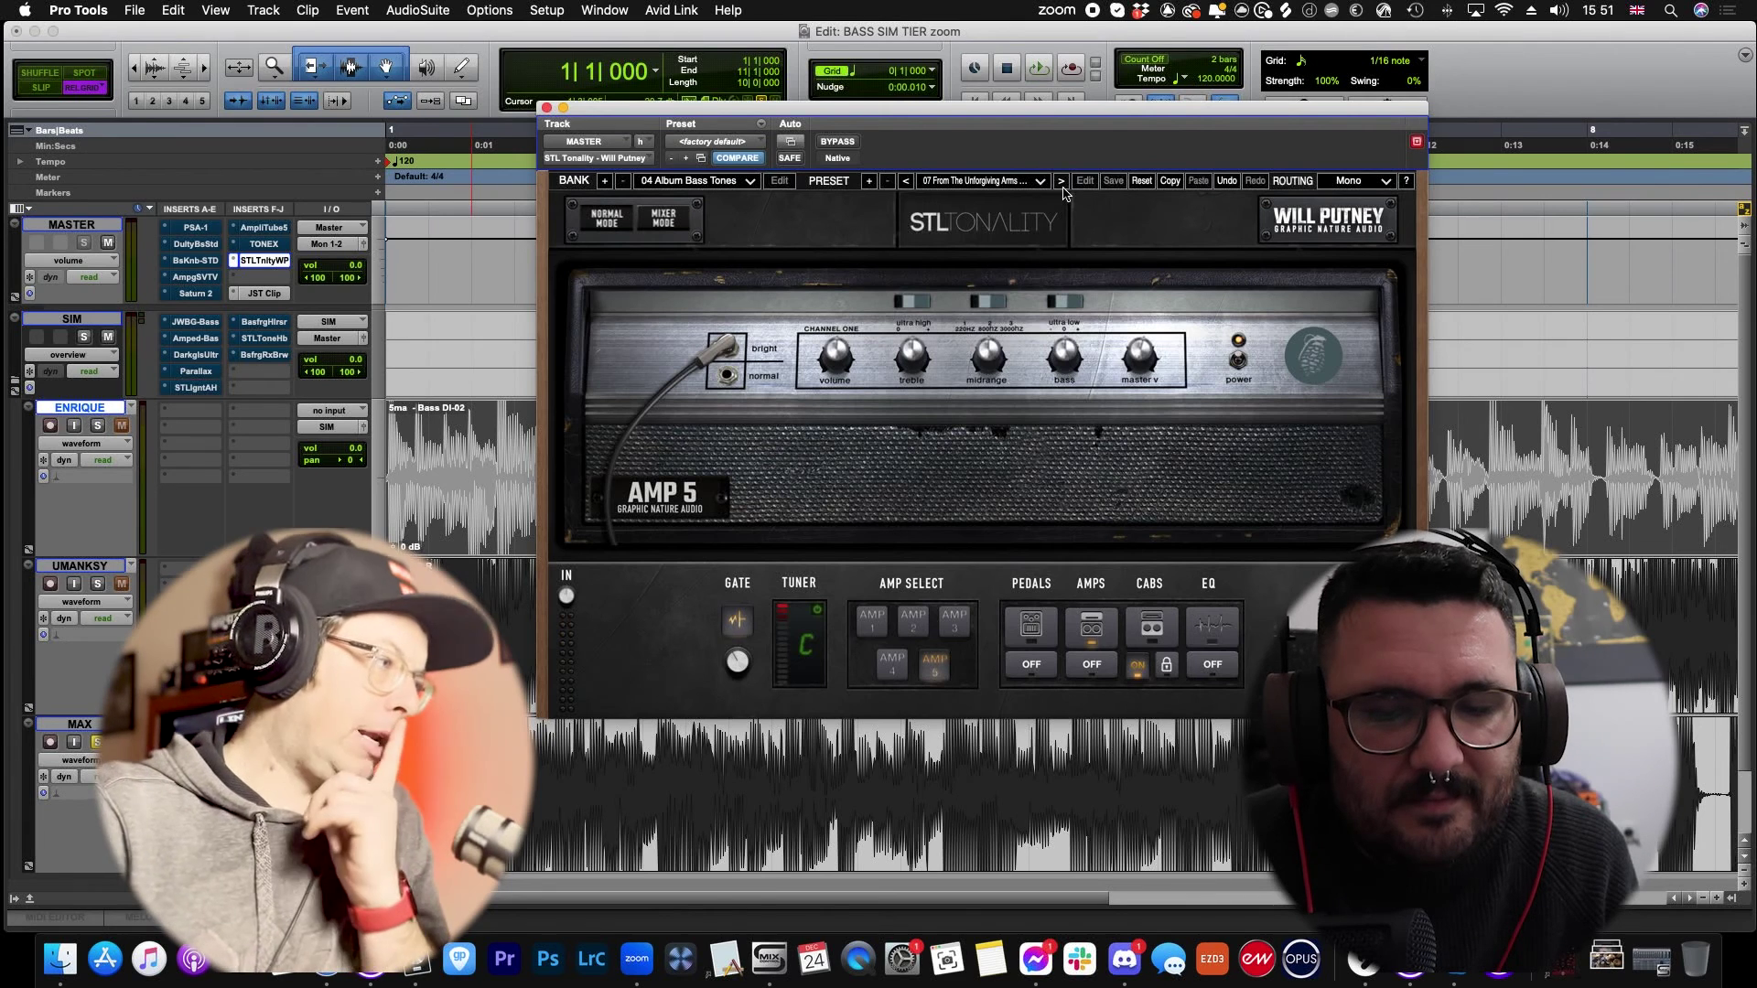
Step: Review the banks in STL Tonality Will Putney and load 17 The Great Collapse from 04 Album Bass Tones
{"action": "left_click", "coordinate": [693, 183]}
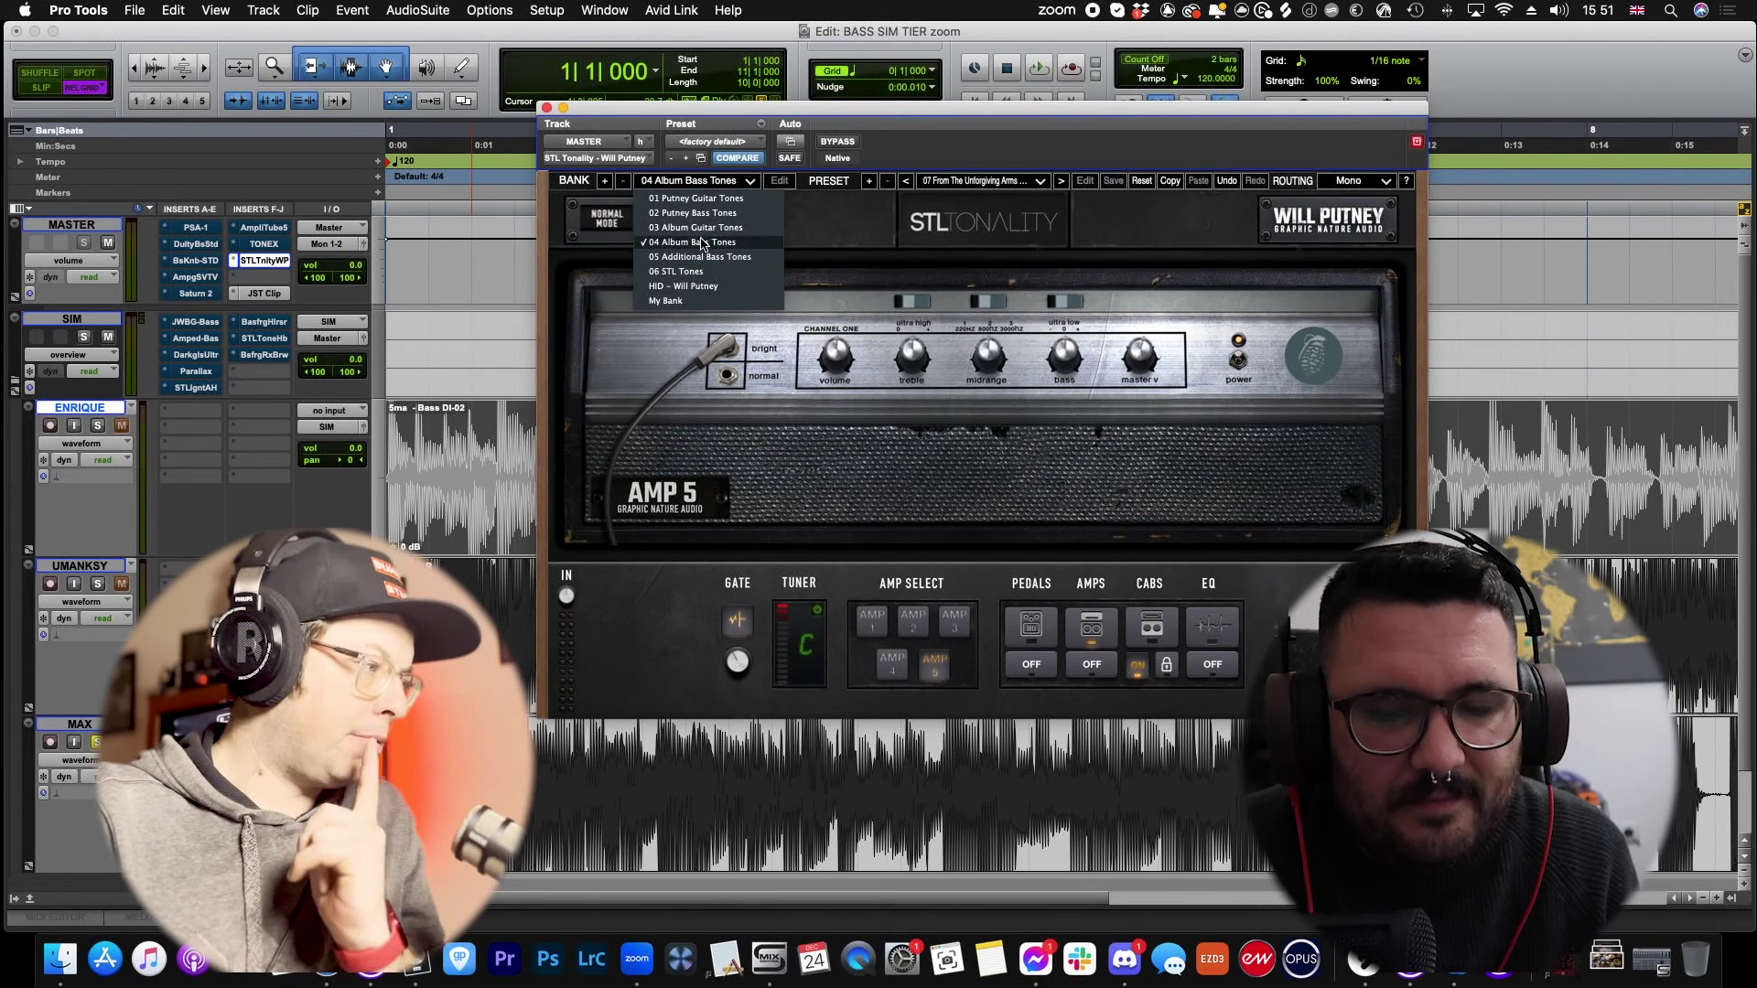
{"action": "left_click", "coordinate": [866, 216]}
{"action": "left_click", "coordinate": [977, 182]}
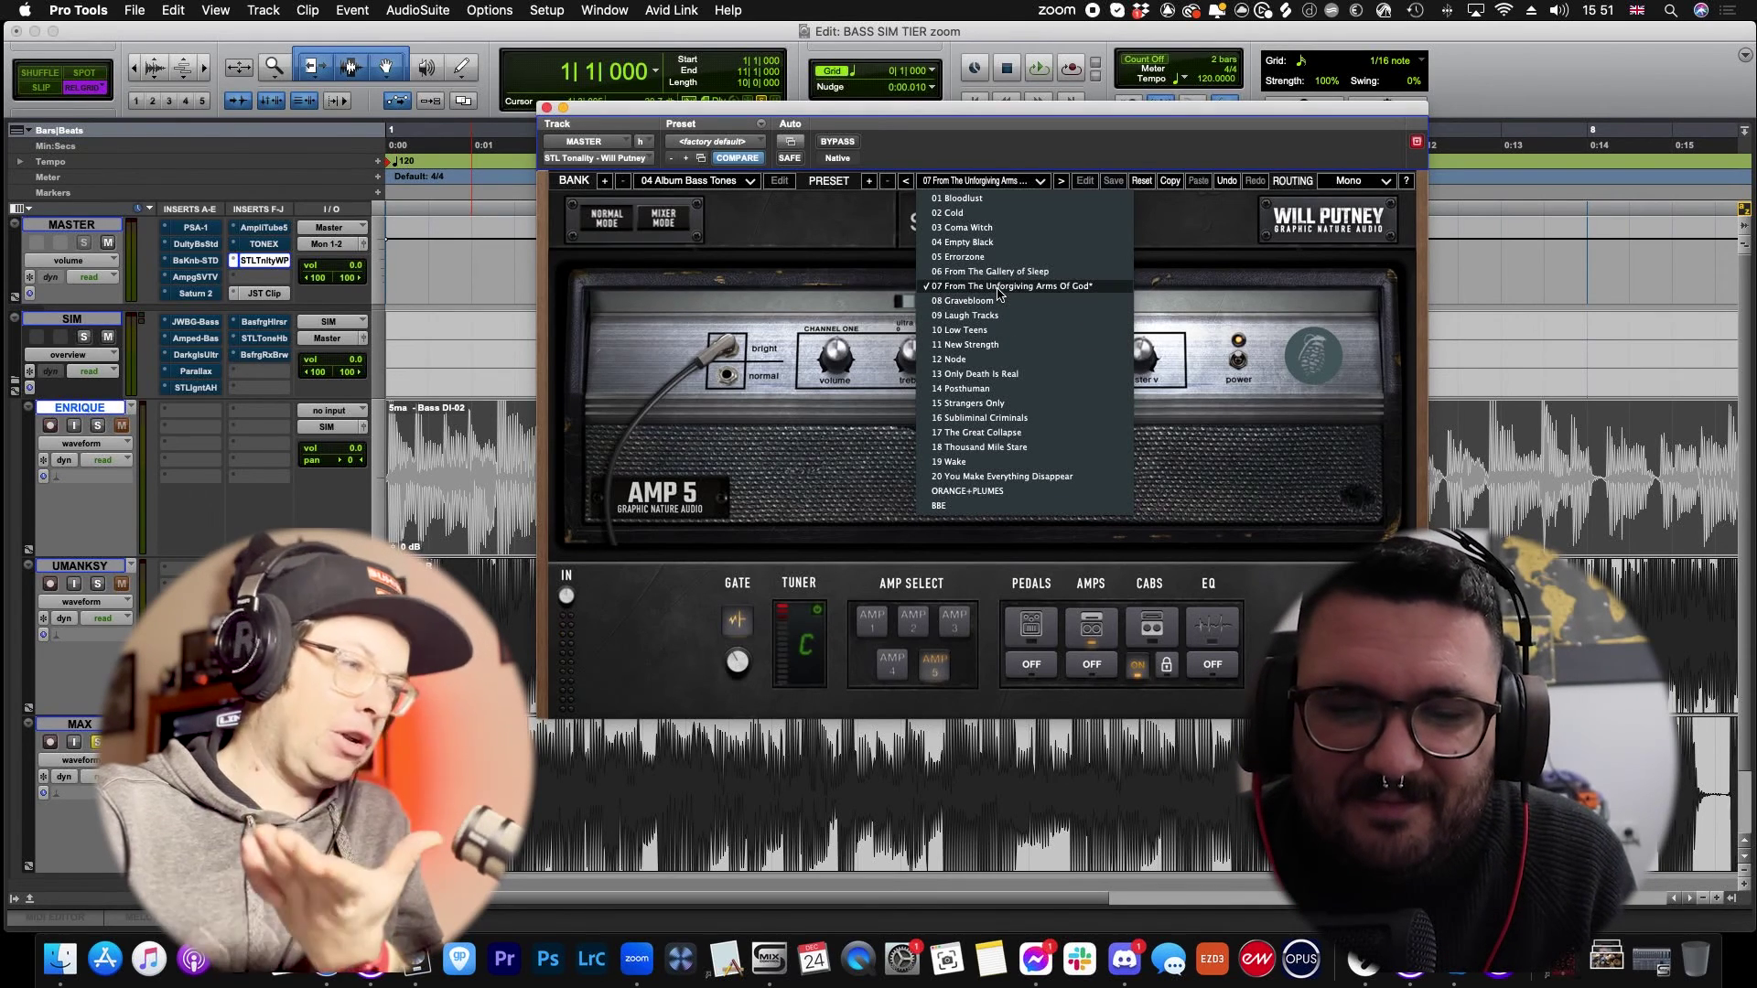
{"action": "left_click", "coordinate": [987, 432]}
Step: Play the bass tracks in turn through the 17 The Great Collapse preset, and stop playback
{"action": "key", "text": "space"}
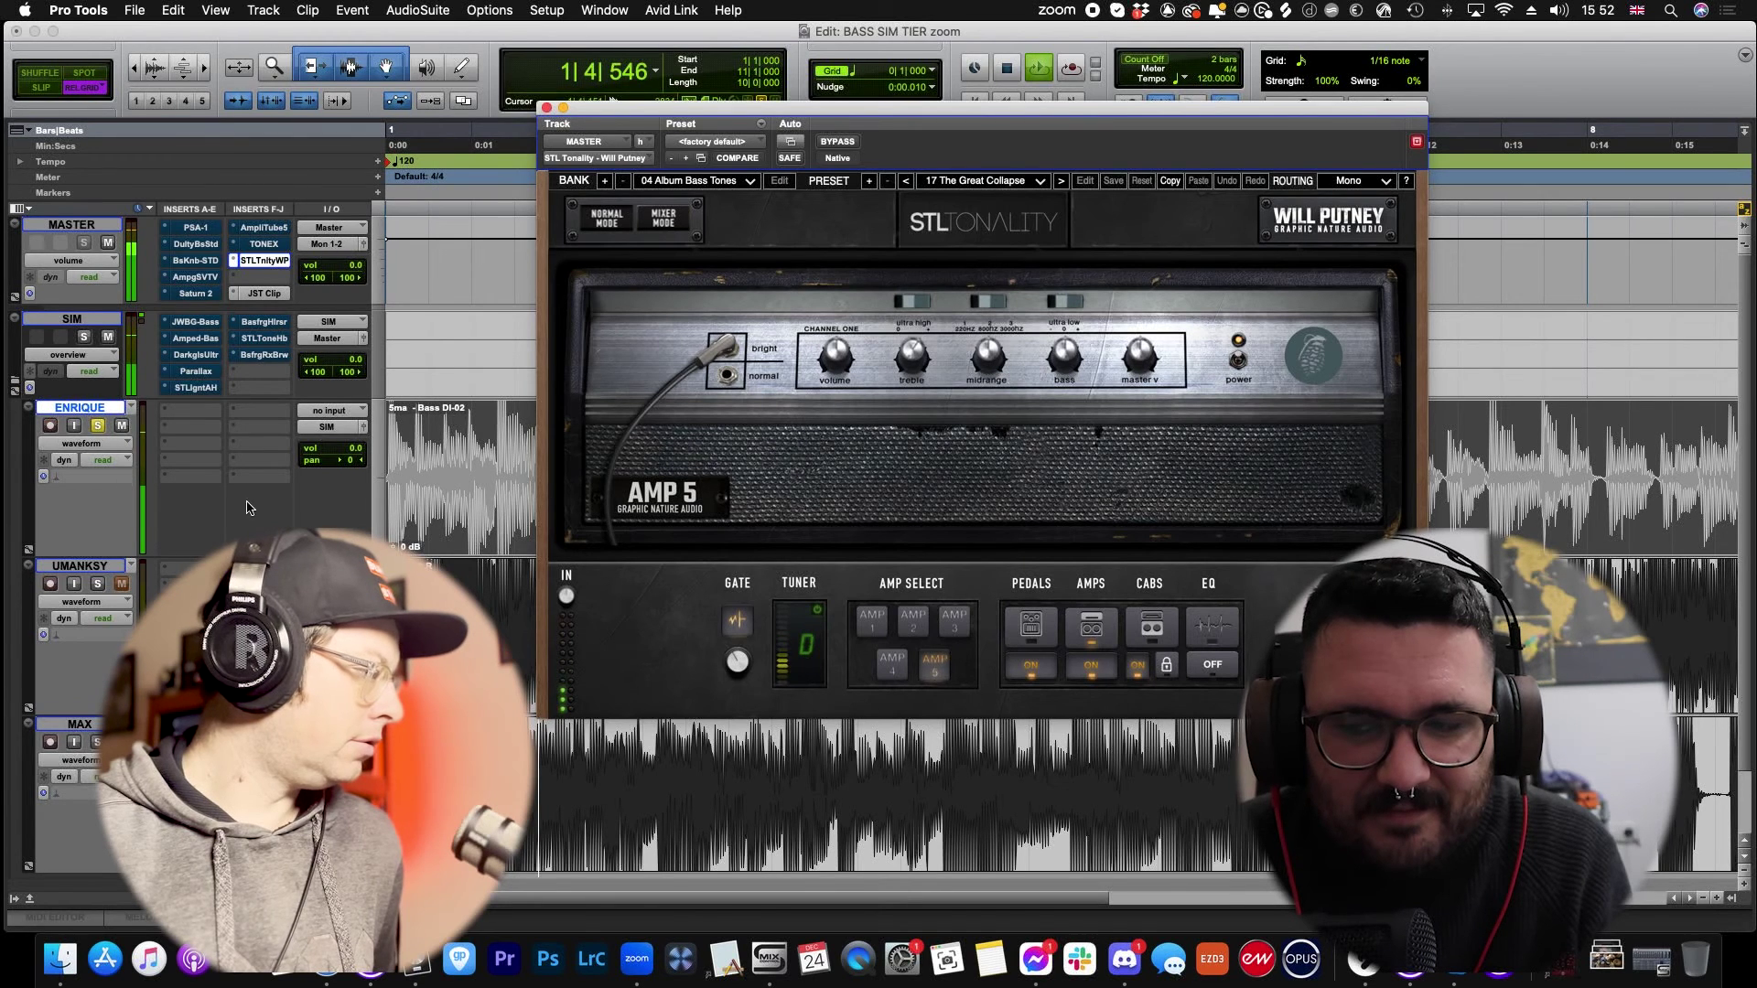
{"action": "left_click", "coordinate": [99, 585]}
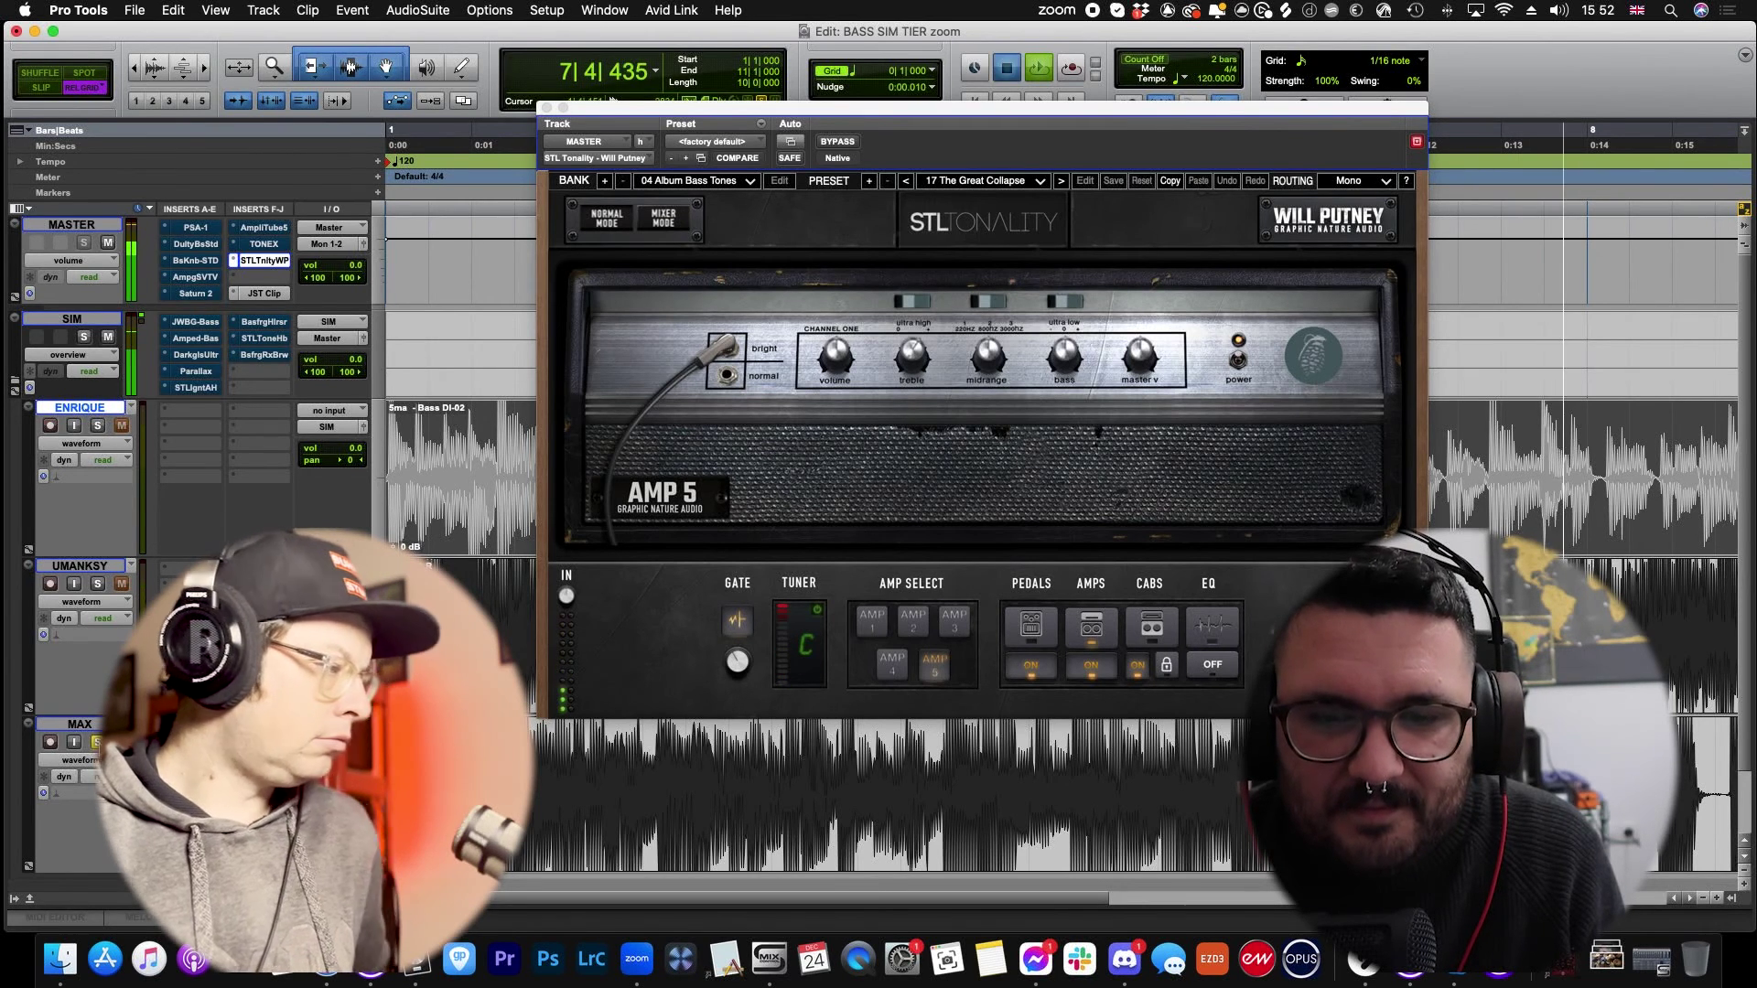
{"action": "key", "text": "space"}
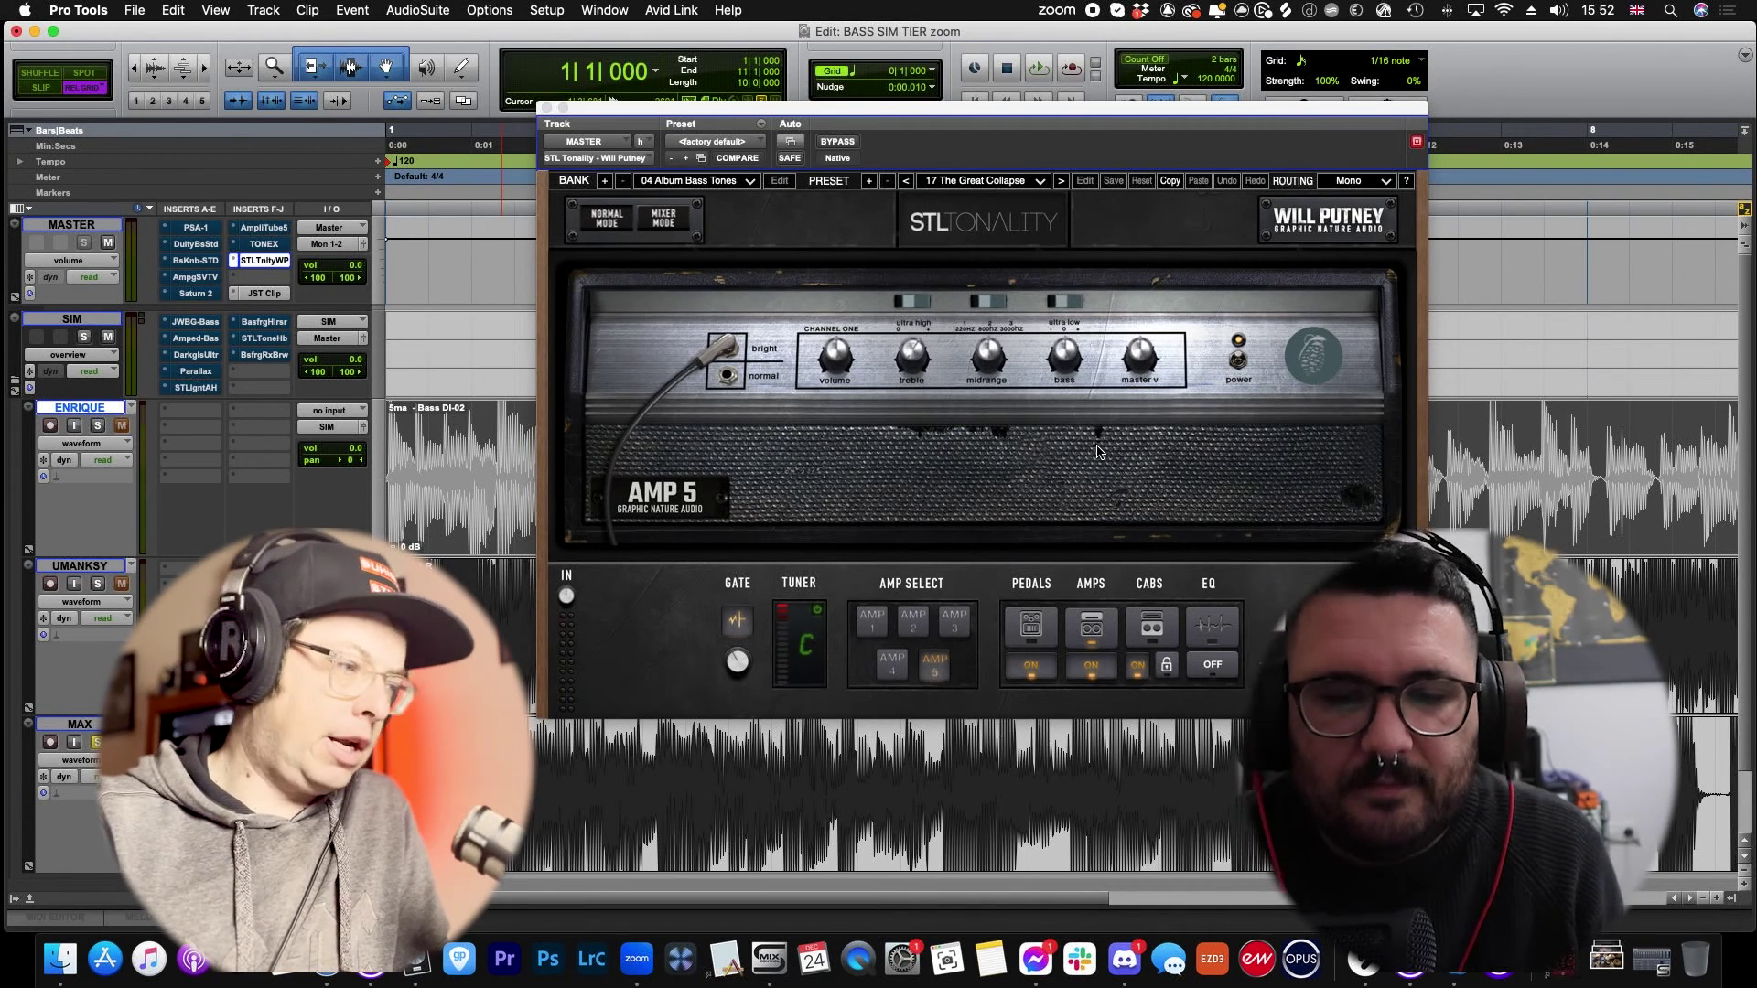
Step: Switch the cabinet to Cab 5 - Matching Amp 5, move its microphone toward the left edge of the speaker, and return to the amp view
{"action": "left_click", "coordinate": [1151, 631]}
{"action": "left_click", "coordinate": [1018, 277]}
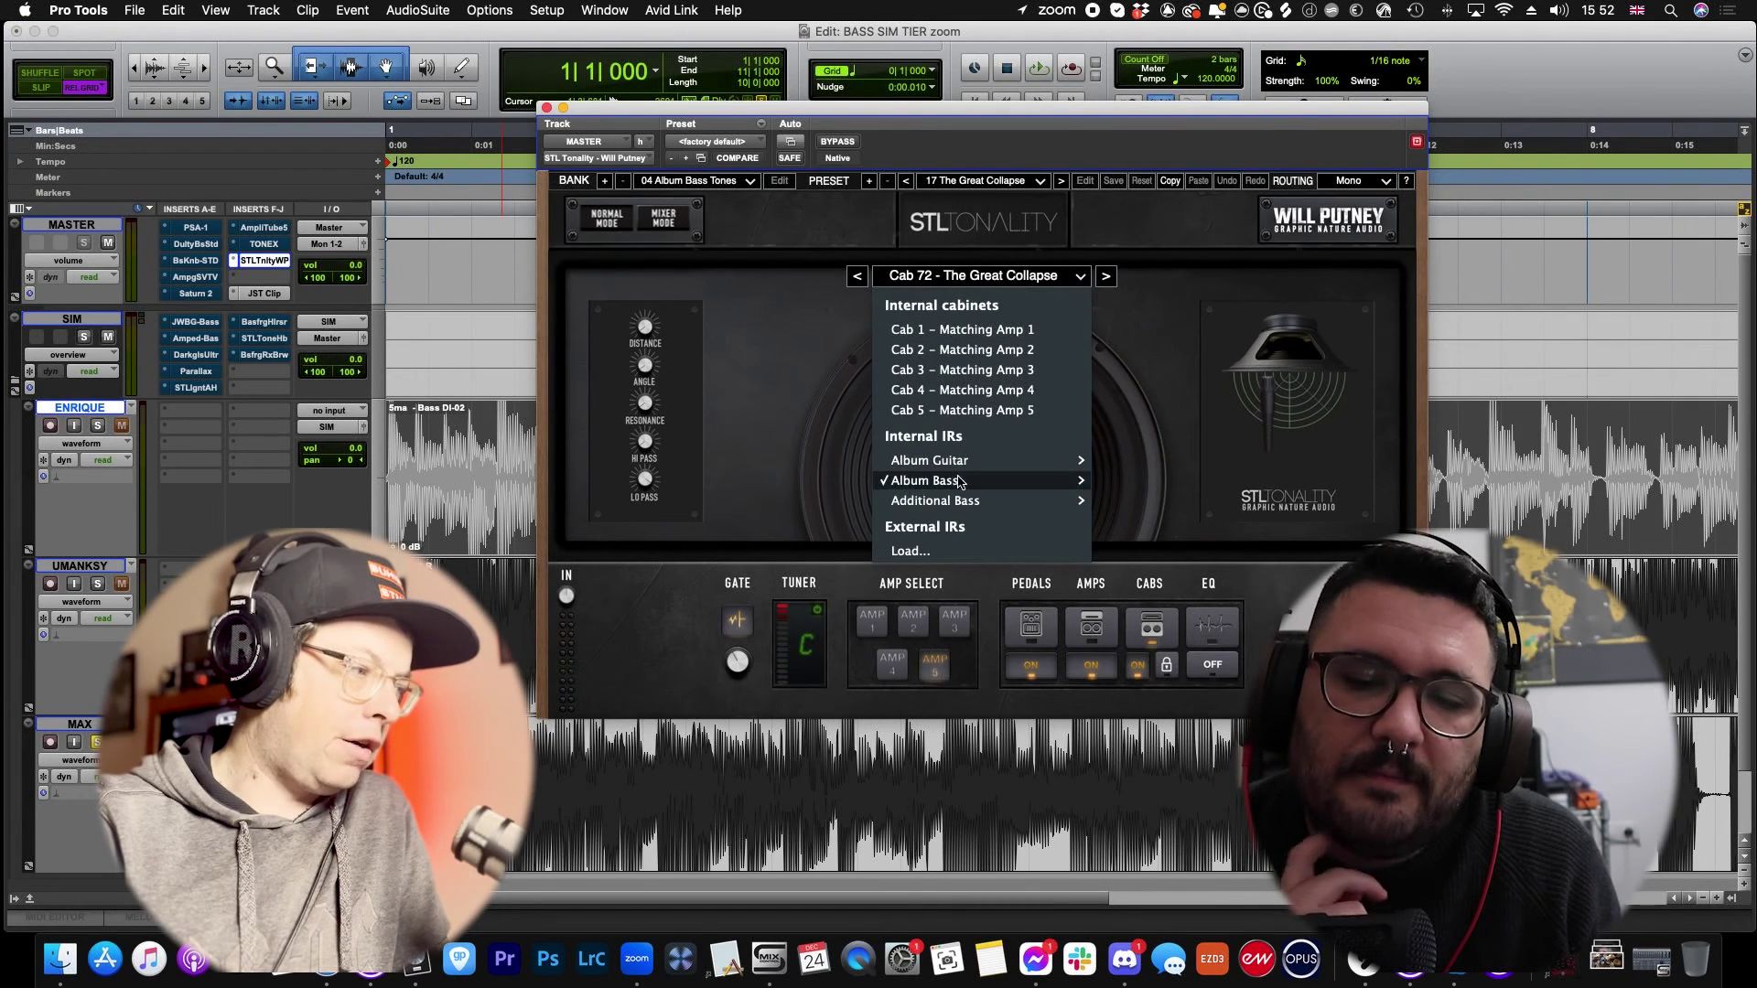
{"action": "mouse_move", "coordinate": [958, 483]}
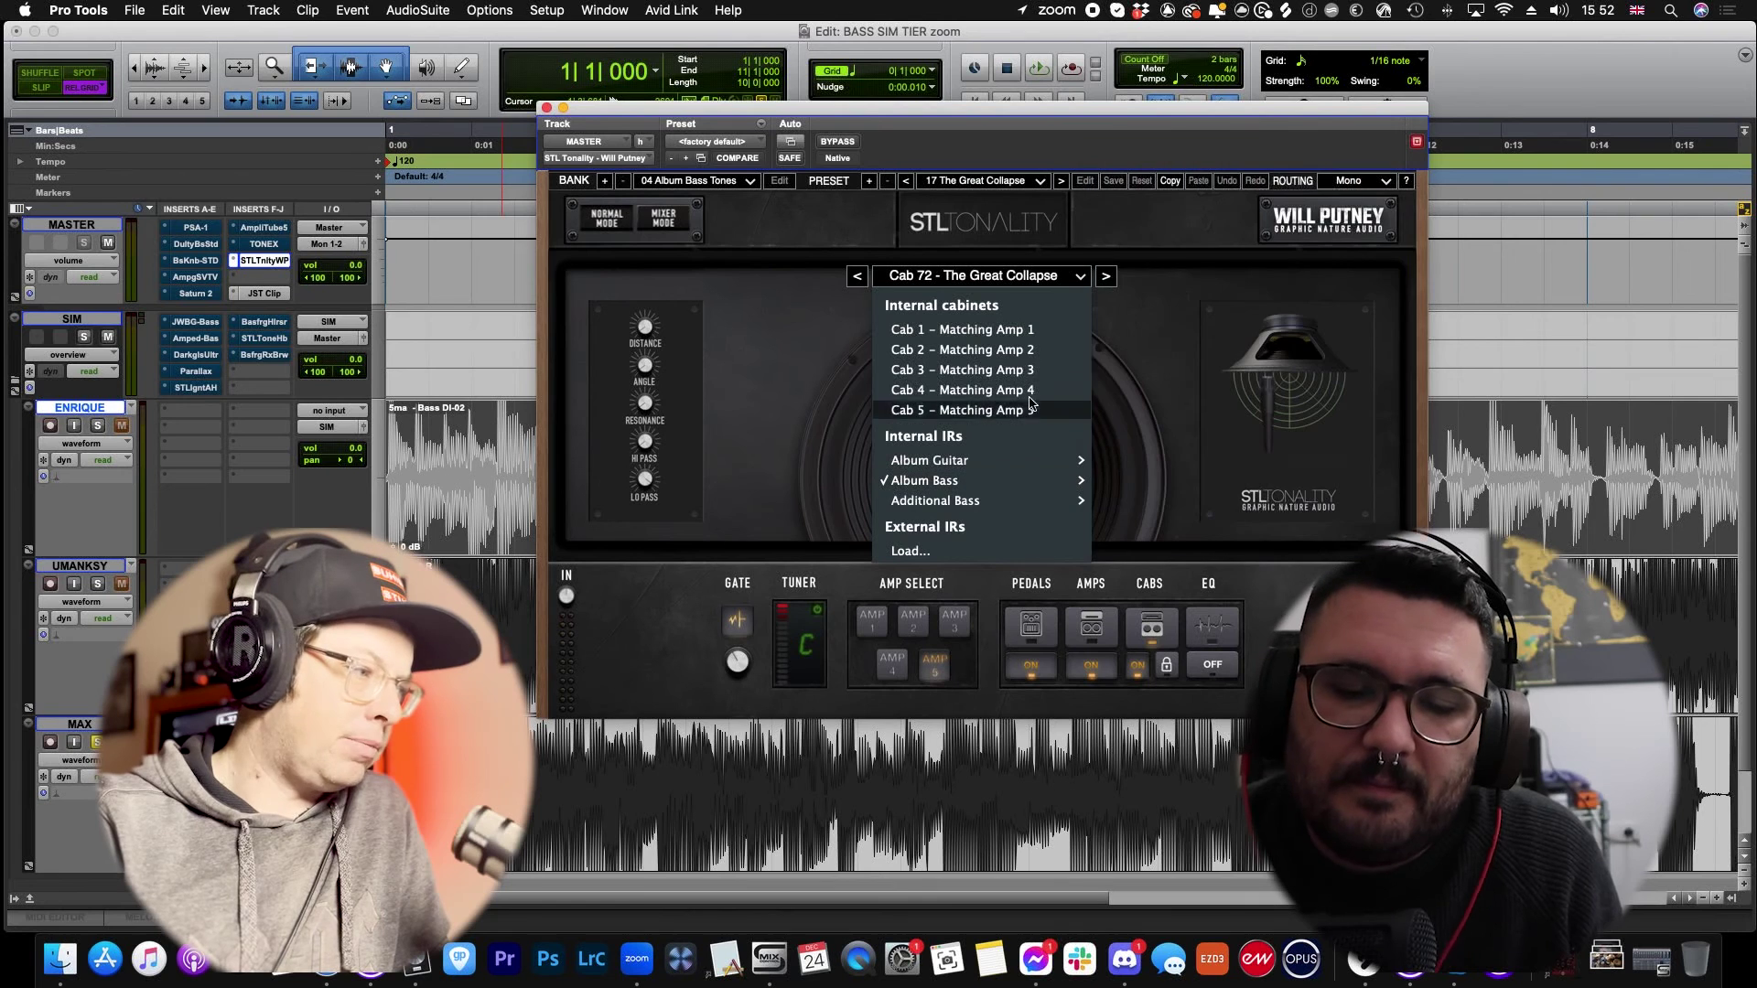
{"action": "left_click", "coordinate": [946, 409]}
{"action": "left_click_drag", "start_coordinate": [929, 477], "coordinate": [884, 486]}
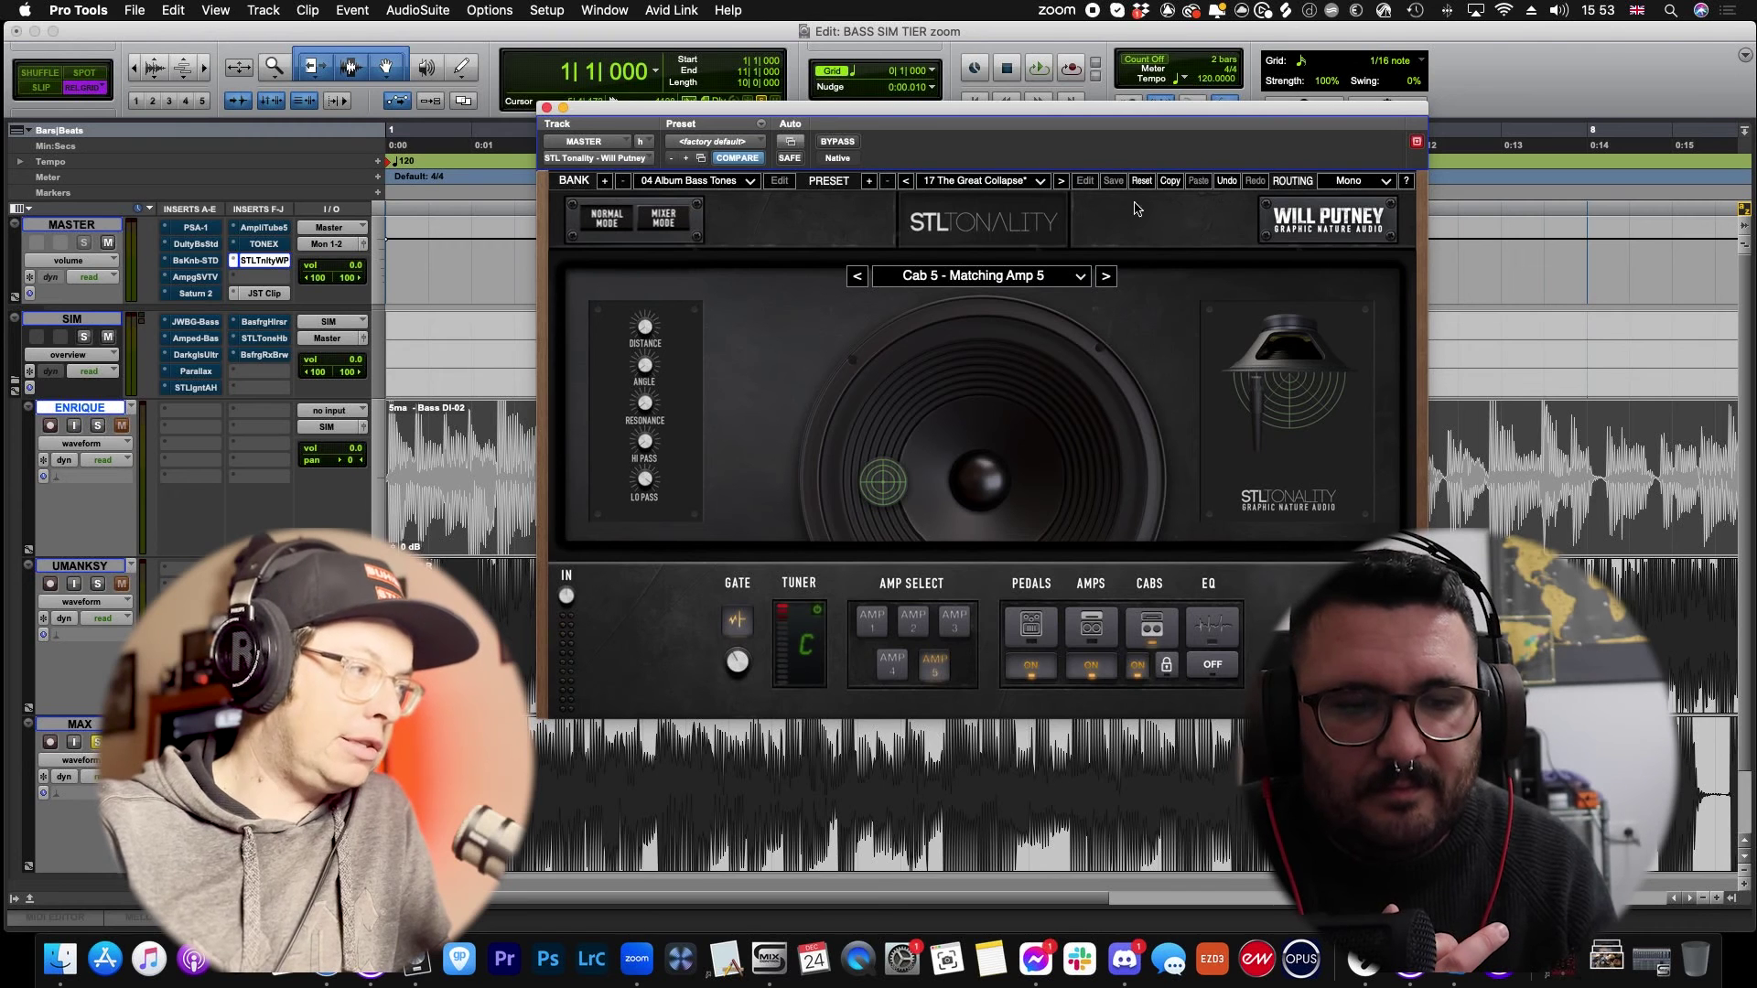
{"action": "left_click", "coordinate": [1102, 628]}
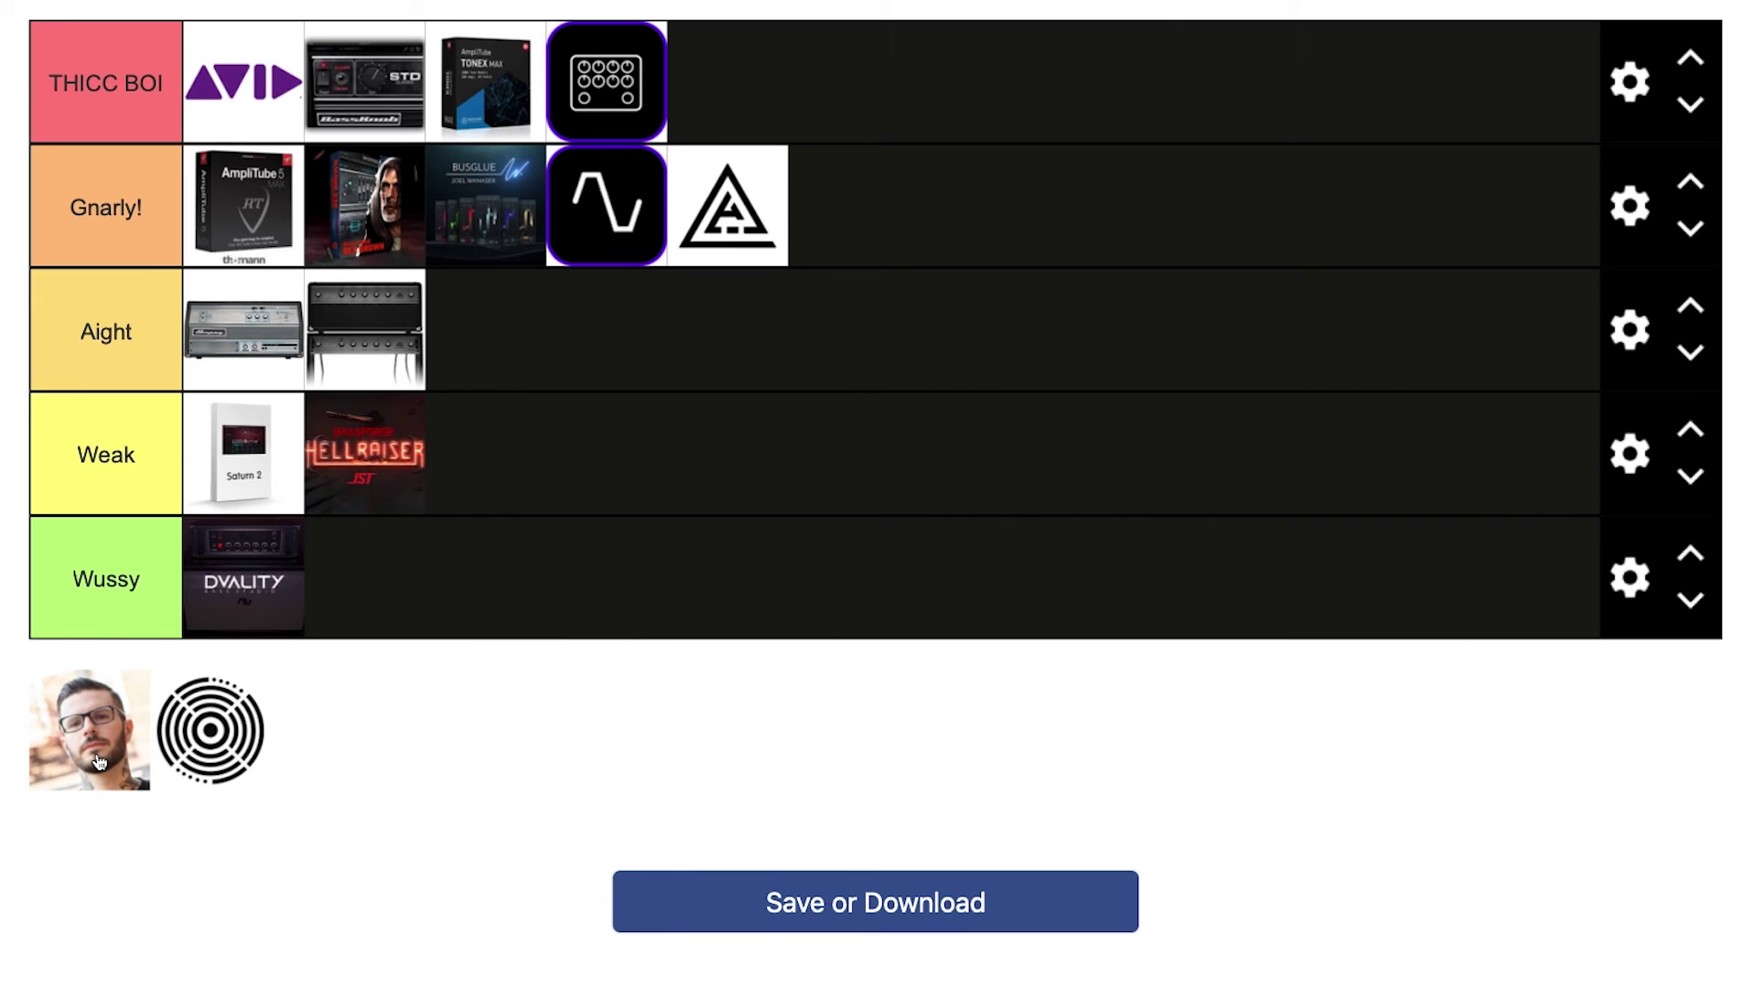
Step: Rank STL Tonality Will Putney in the Gnarly! tier of the tier list and close its plugin window
{"action": "left_click_drag", "start_coordinate": [98, 761], "coordinate": [1115, 223]}
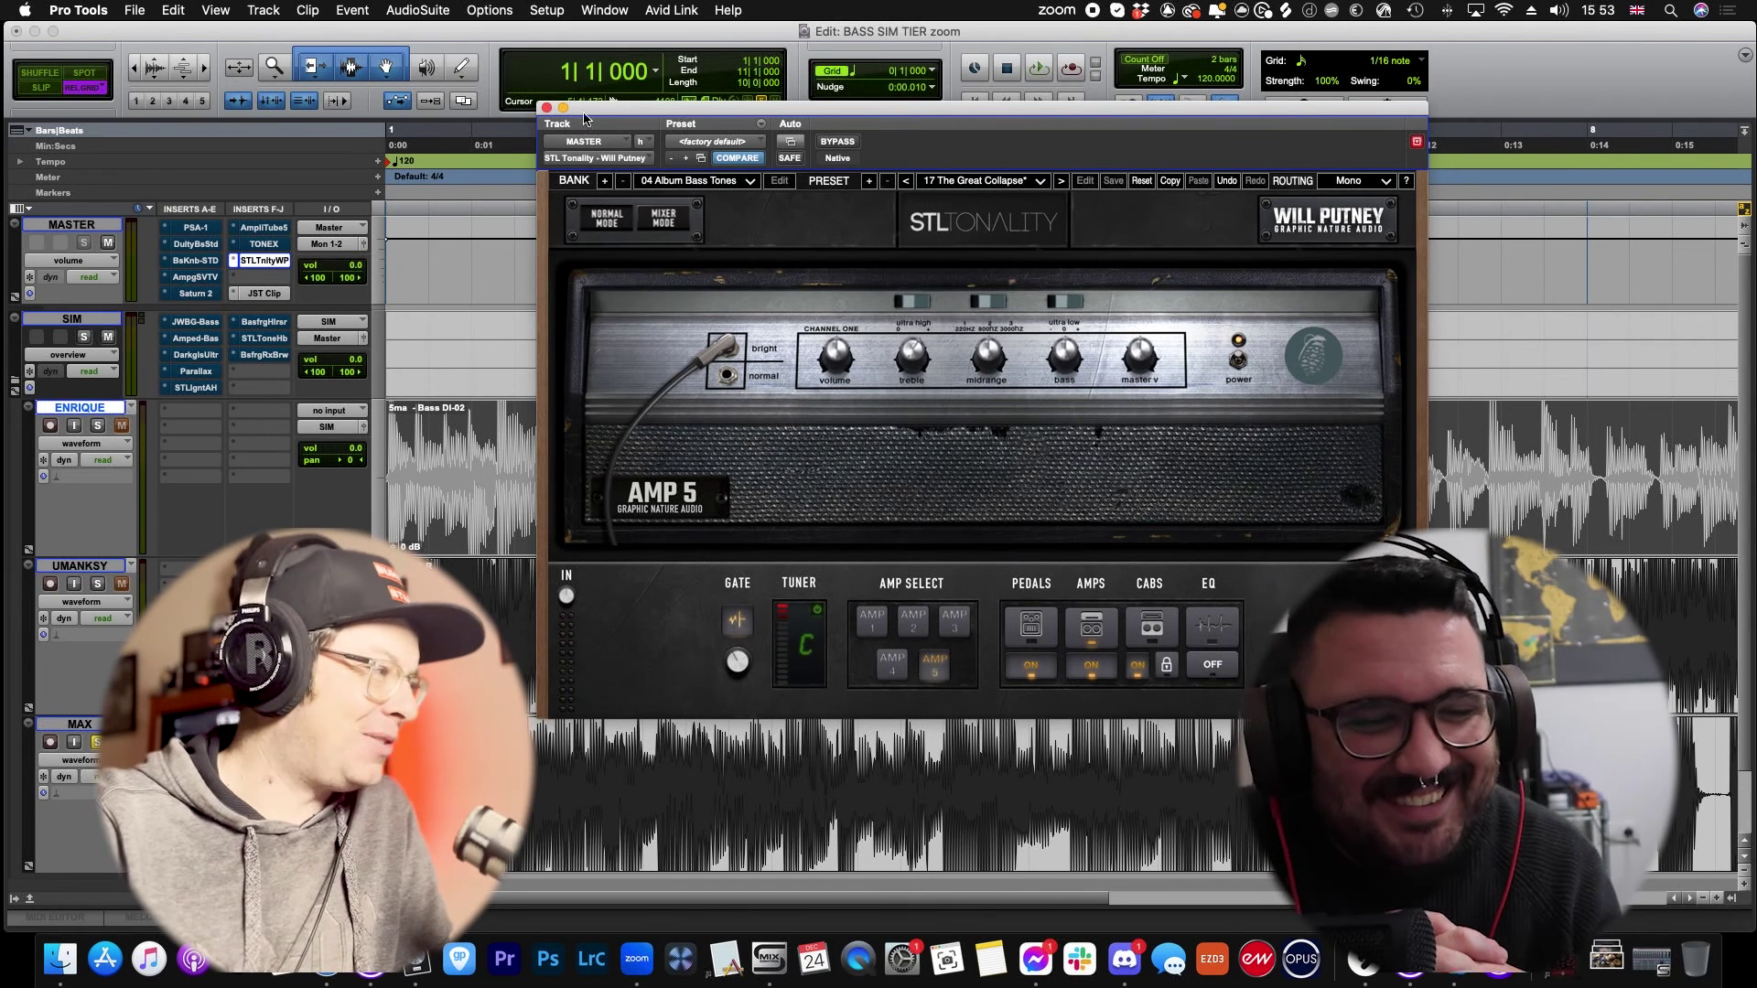
{"action": "left_click", "coordinate": [547, 108]}
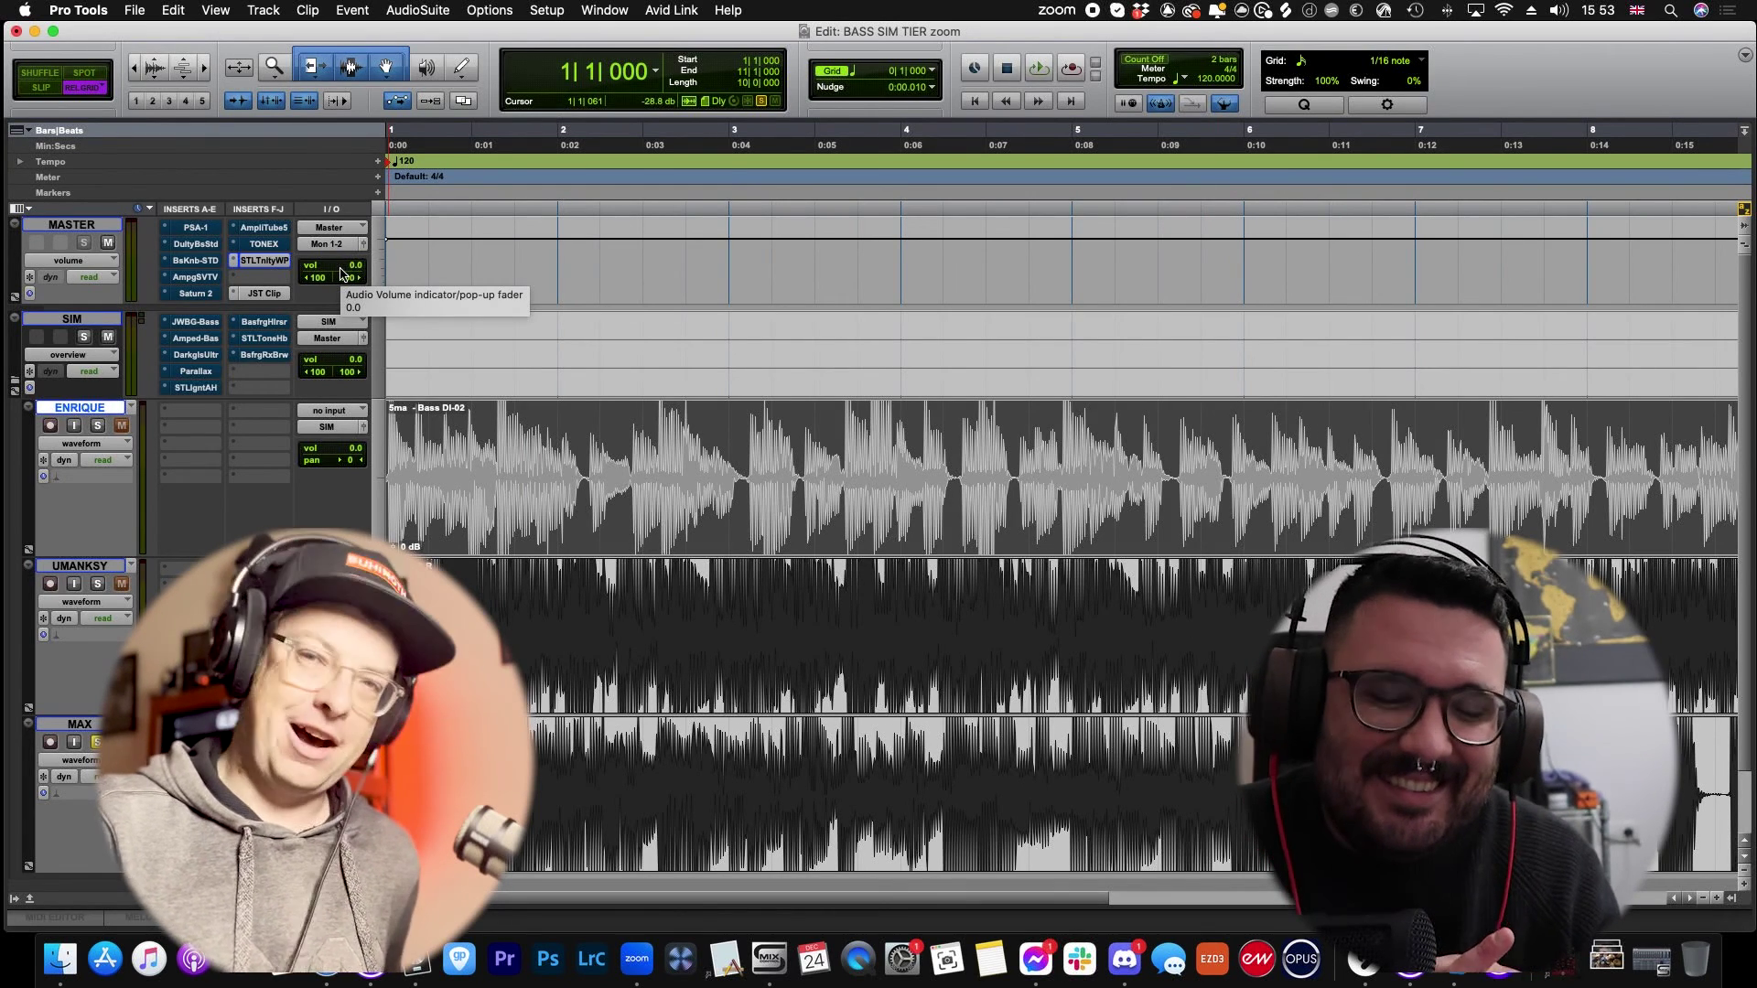
Step: Open STL ToneHub on the SIM track, take it out of bypass, and browse its artist packs around Atrium Audio
{"action": "left_click", "coordinate": [263, 338]}
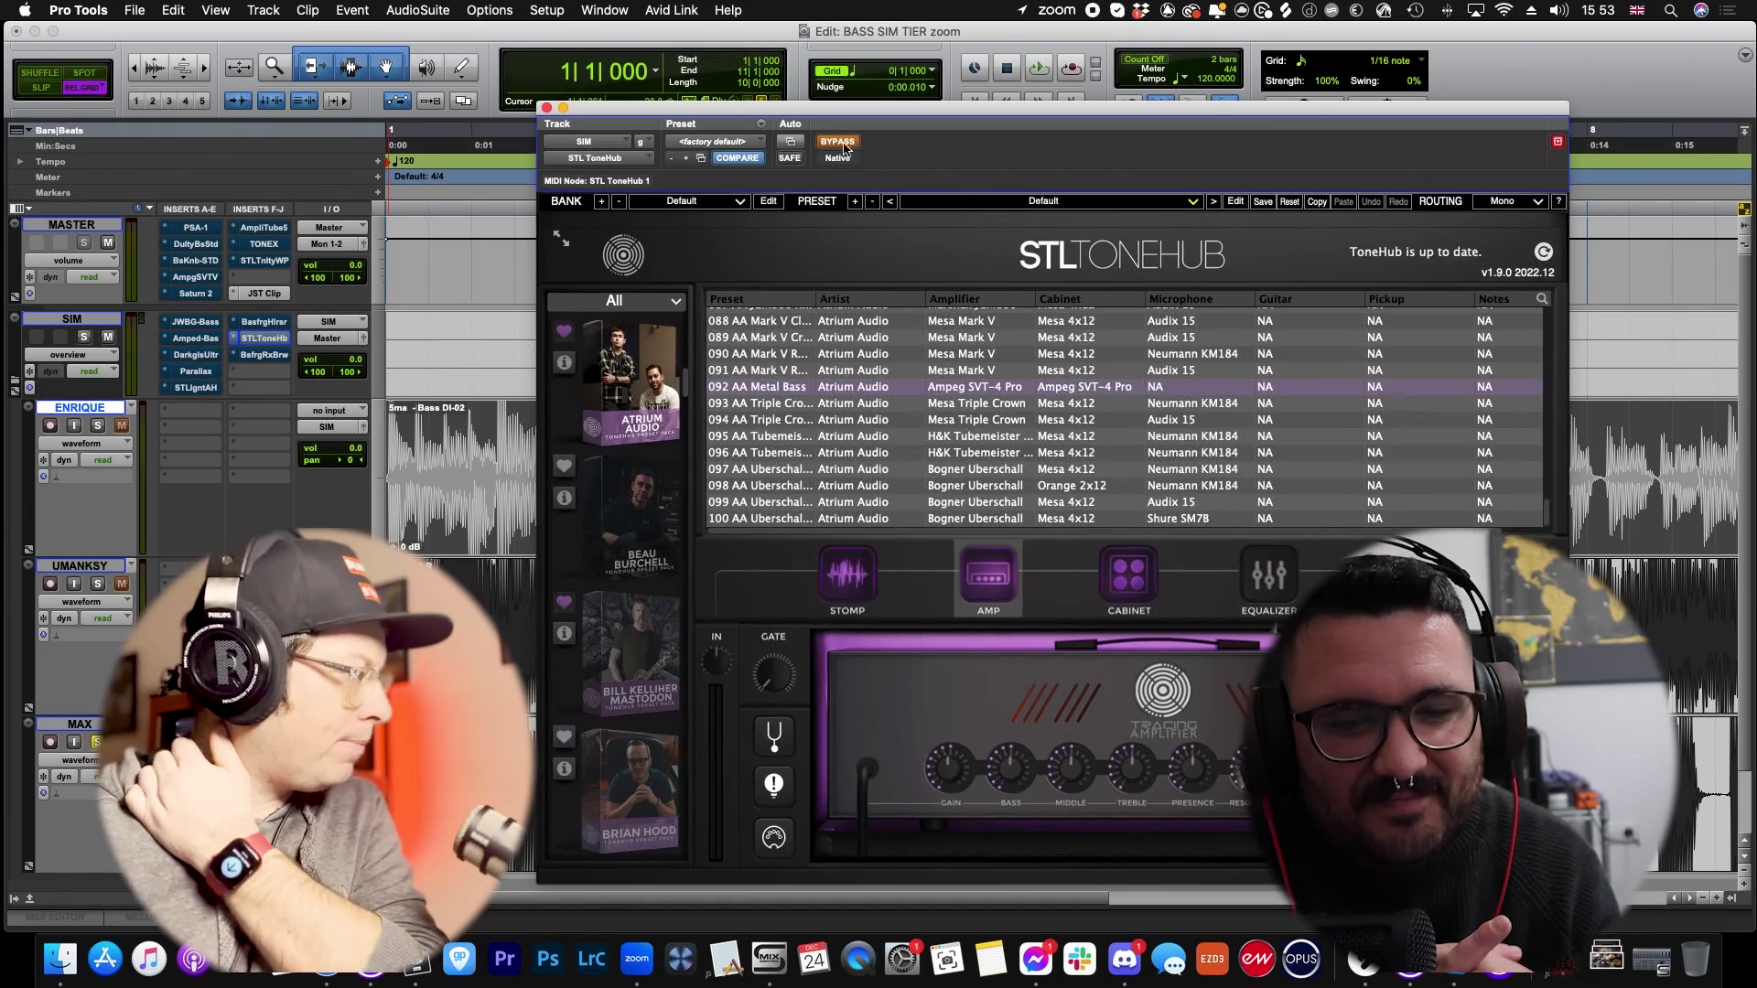
{"action": "left_click_drag", "start_coordinate": [876, 114], "coordinate": [1046, 40]}
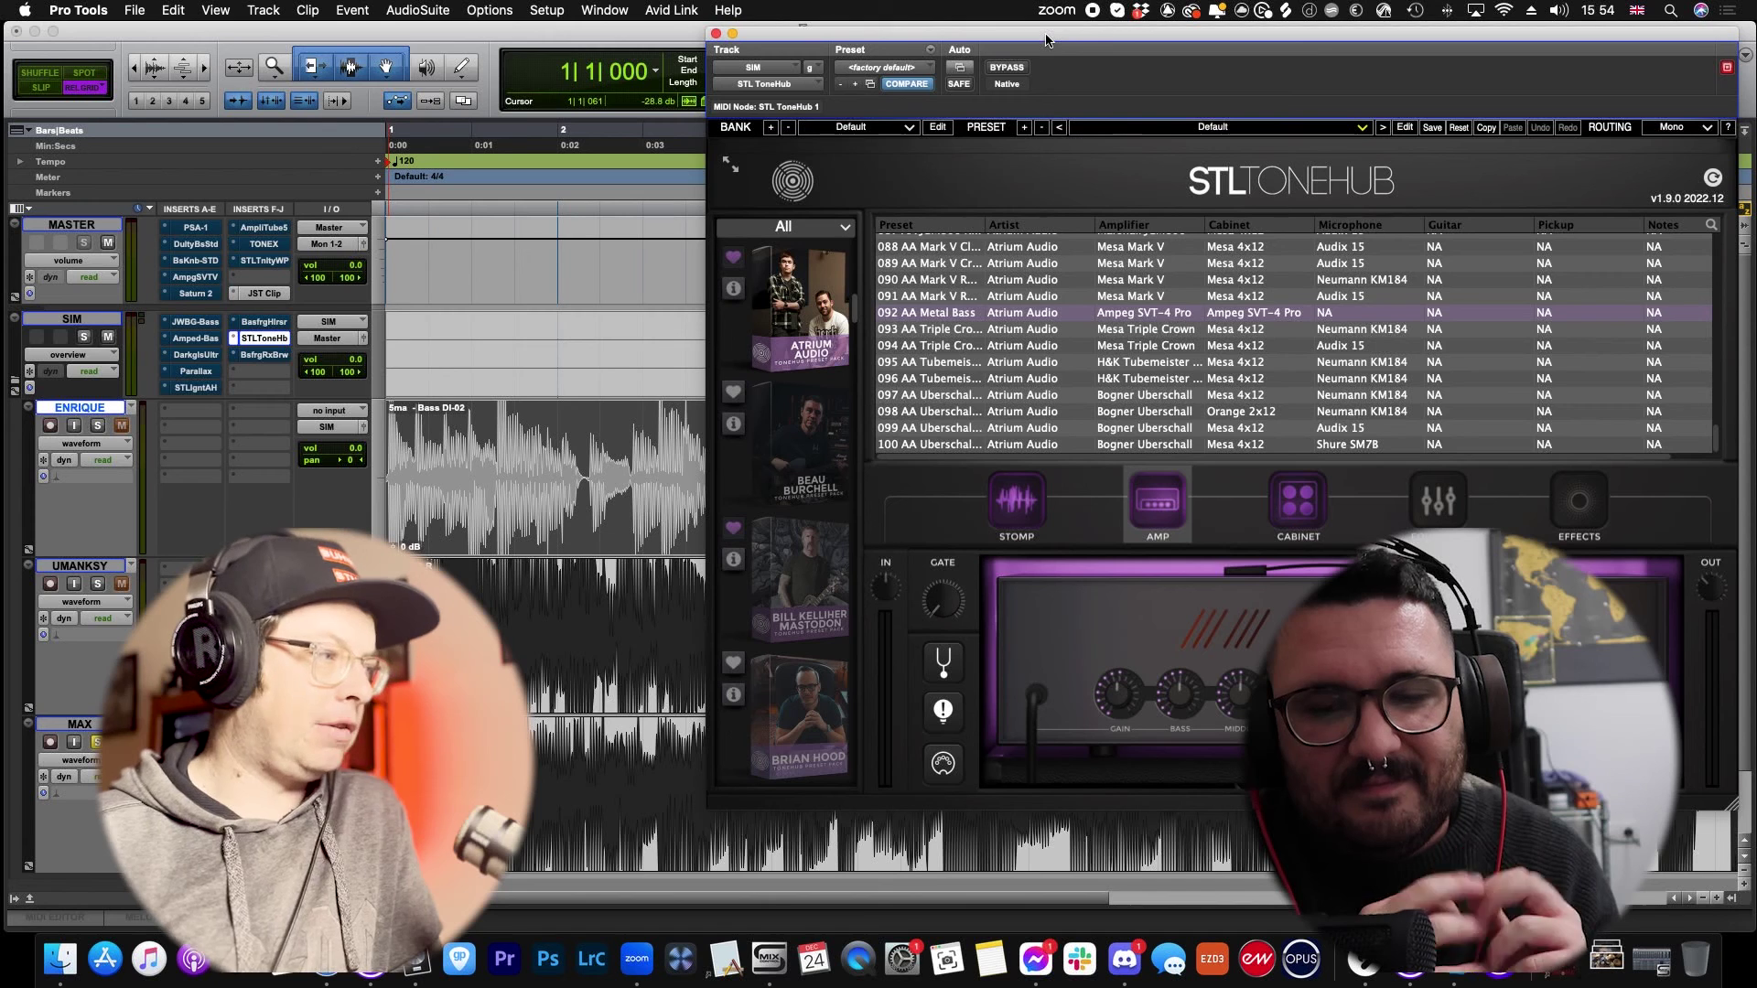
{"action": "scroll", "coordinate": [785, 339], "scroll_direction": "up", "scroll_amount": 5}
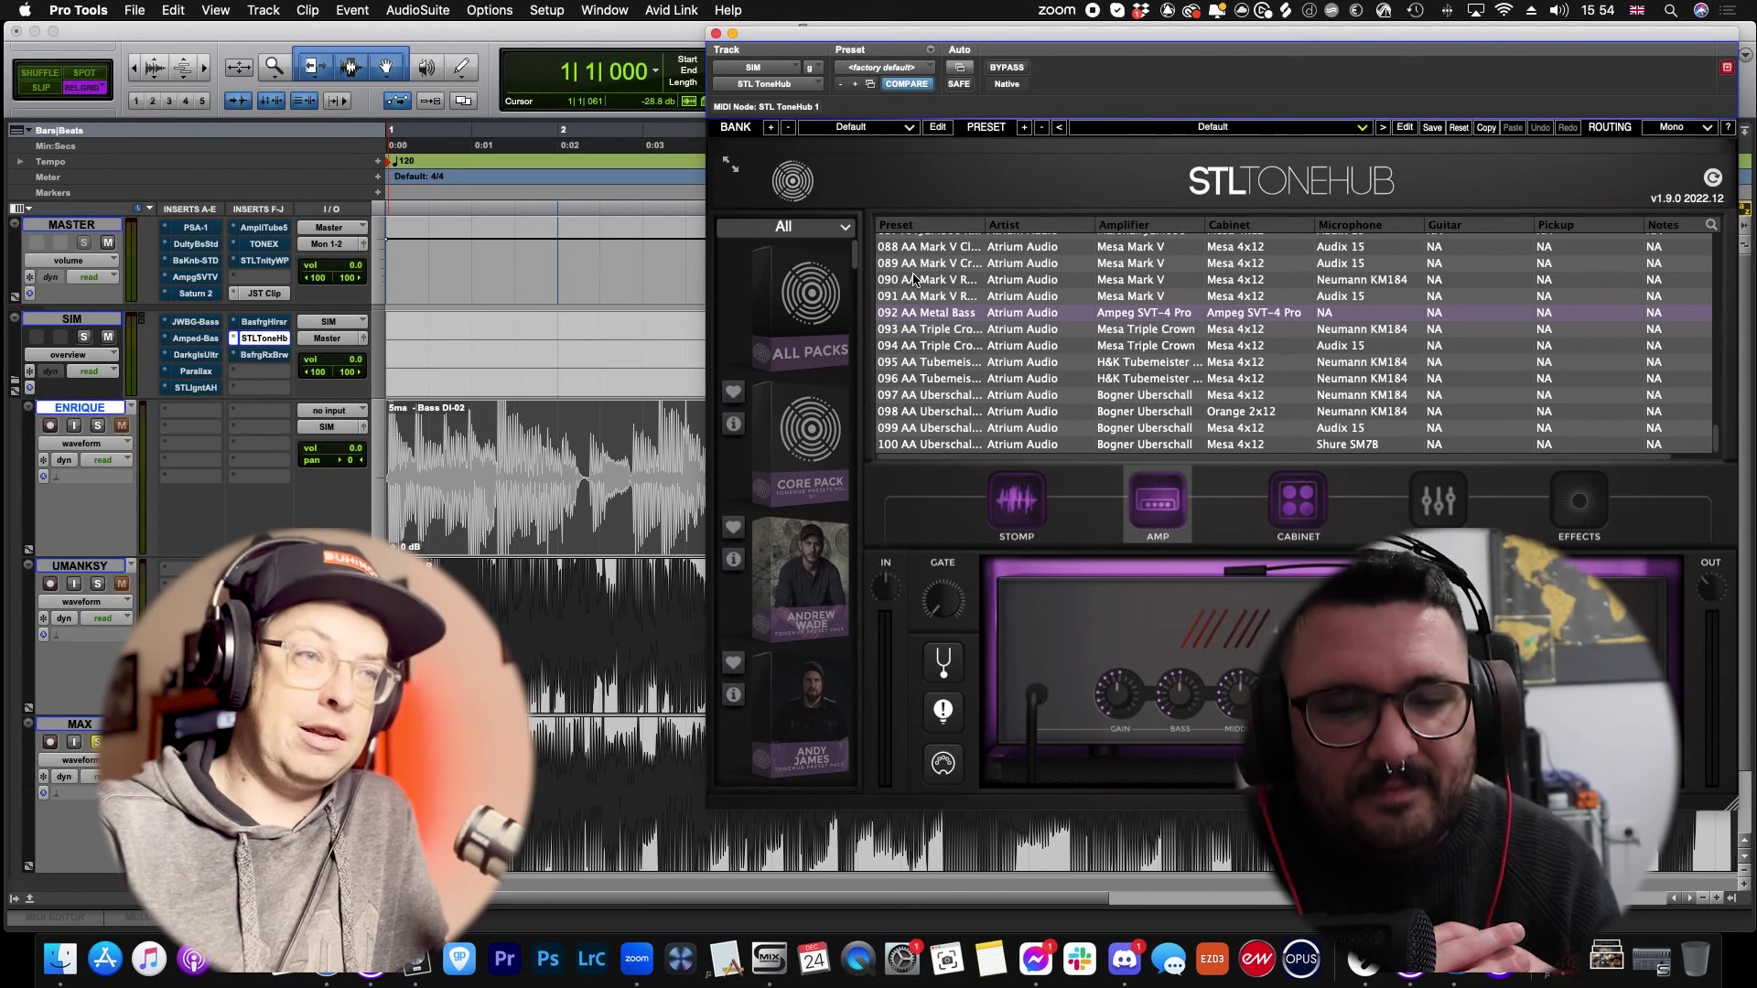
{"action": "scroll", "coordinate": [822, 500], "scroll_direction": "down", "scroll_amount": 5}
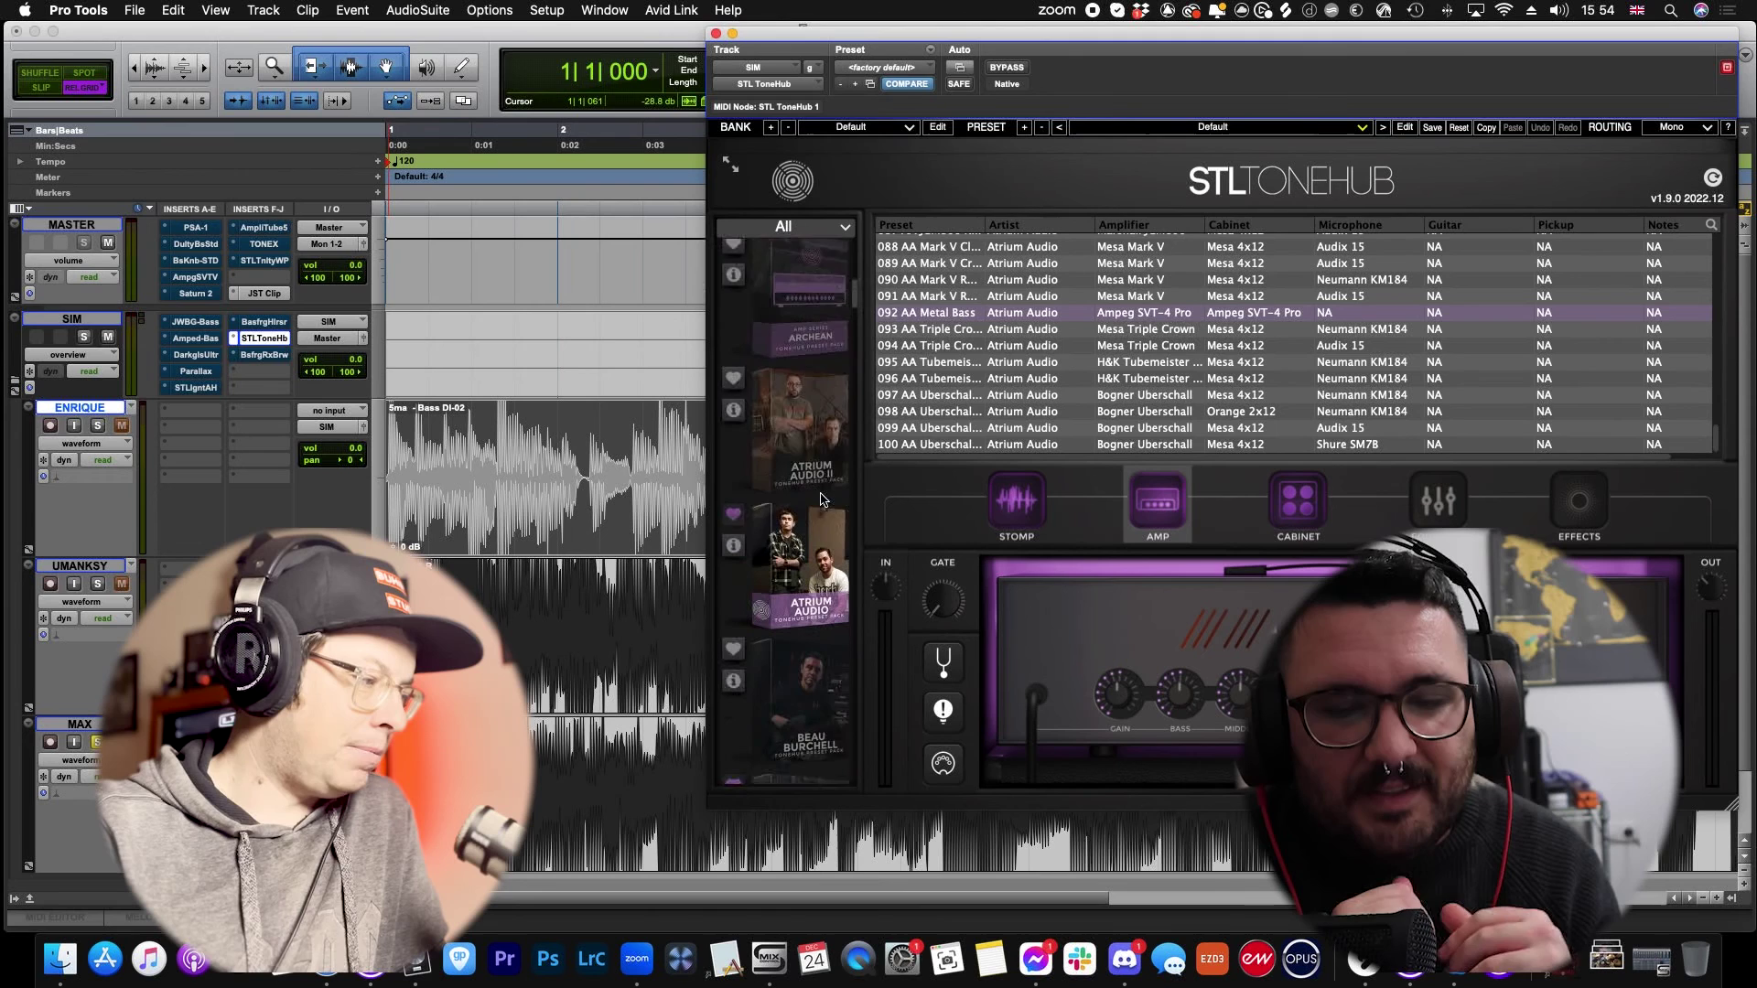
{"action": "scroll", "coordinate": [822, 499], "scroll_direction": "up", "scroll_amount": 2}
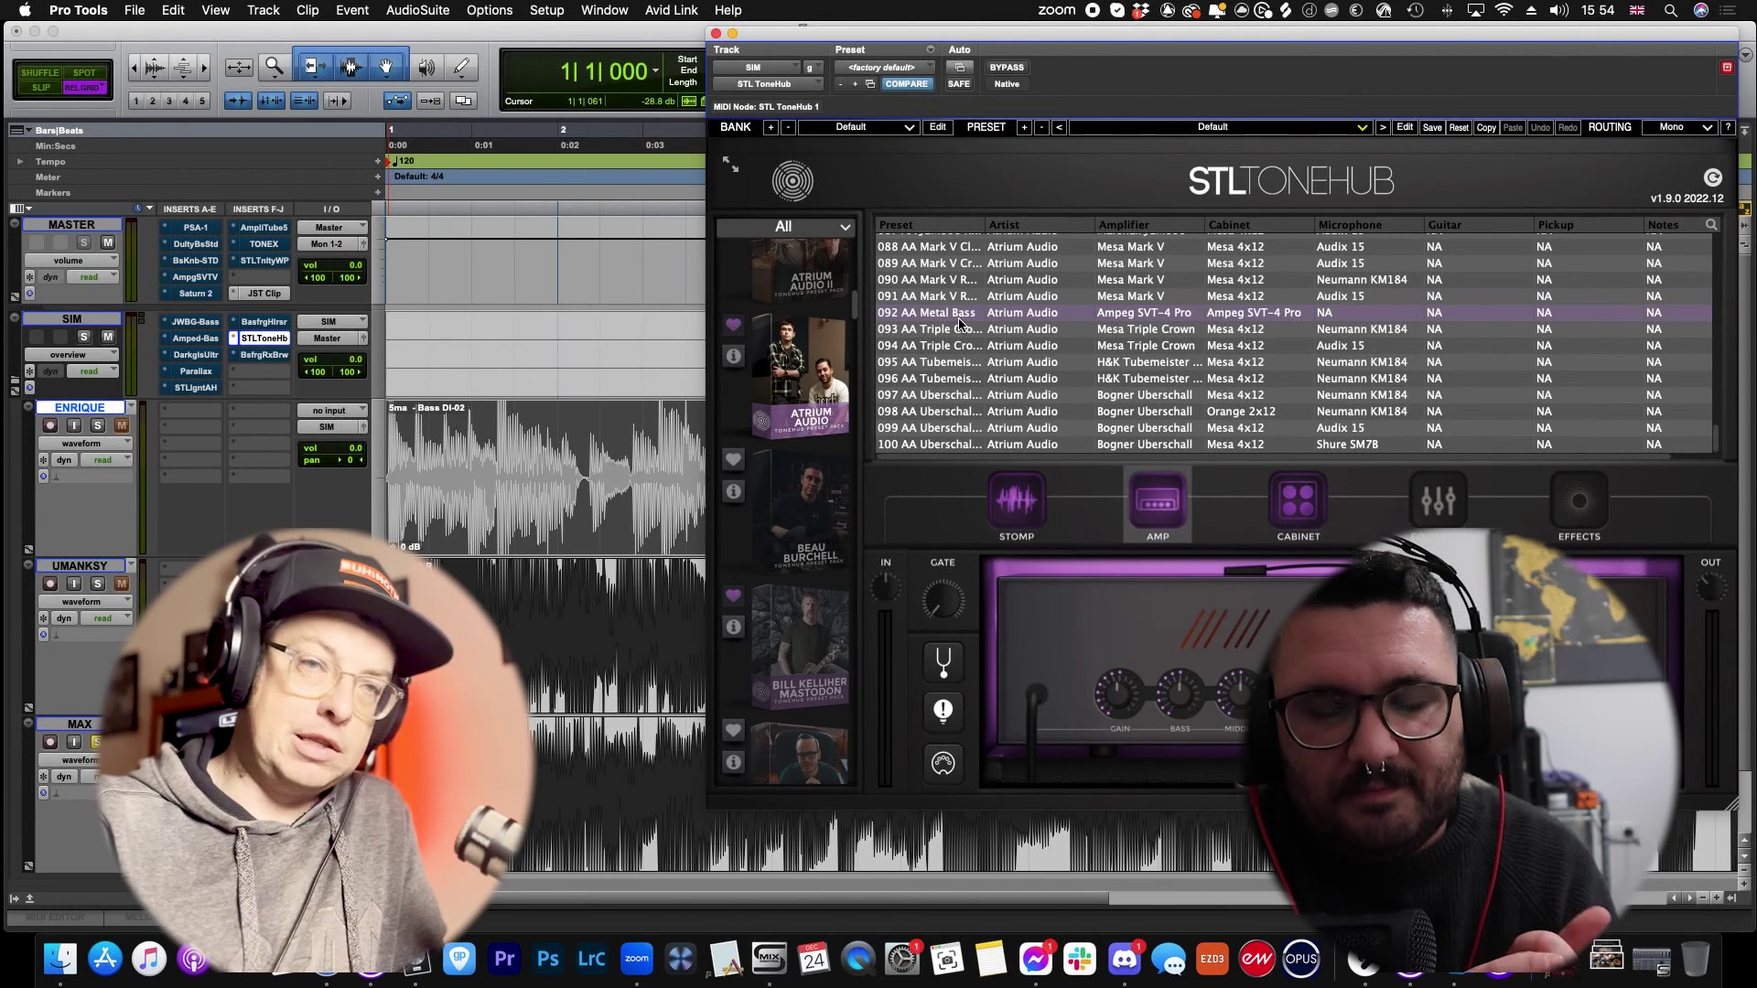
Step: Play the bass tracks in turn through ToneHub's 092 AA Metal Bass preset, and stop playback
{"action": "left_click", "coordinate": [648, 38]}
{"action": "left_click", "coordinate": [97, 426]}
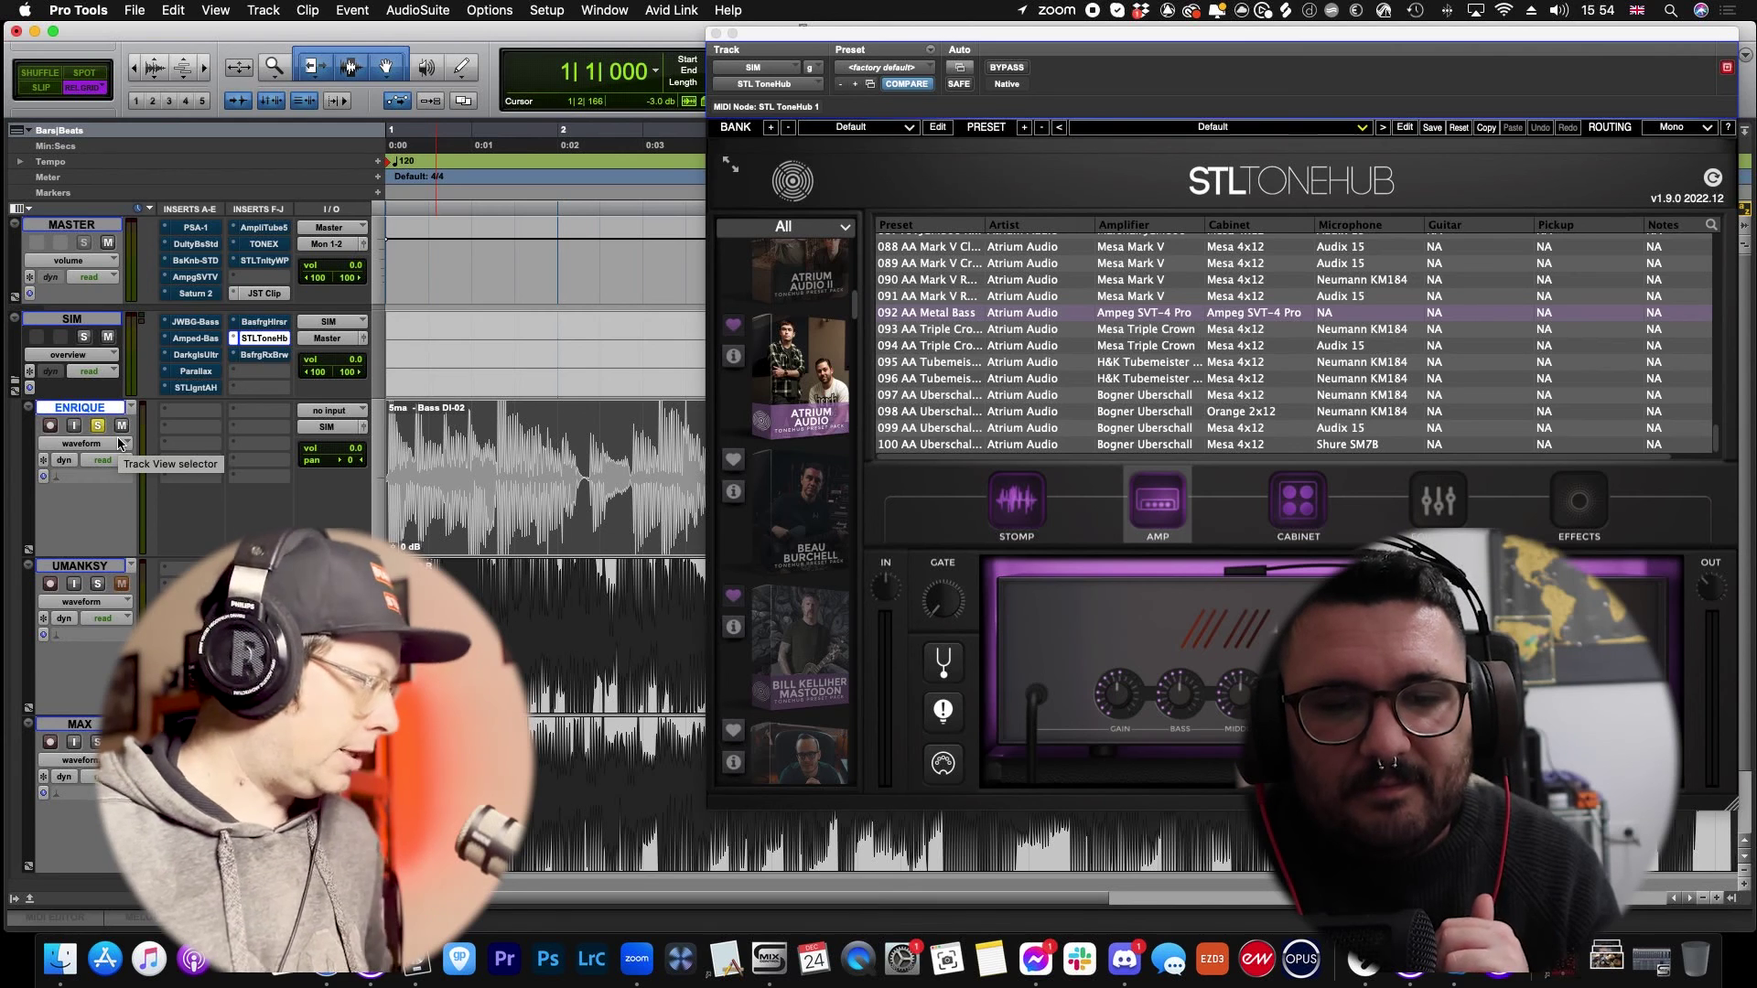
{"action": "key", "text": "space"}
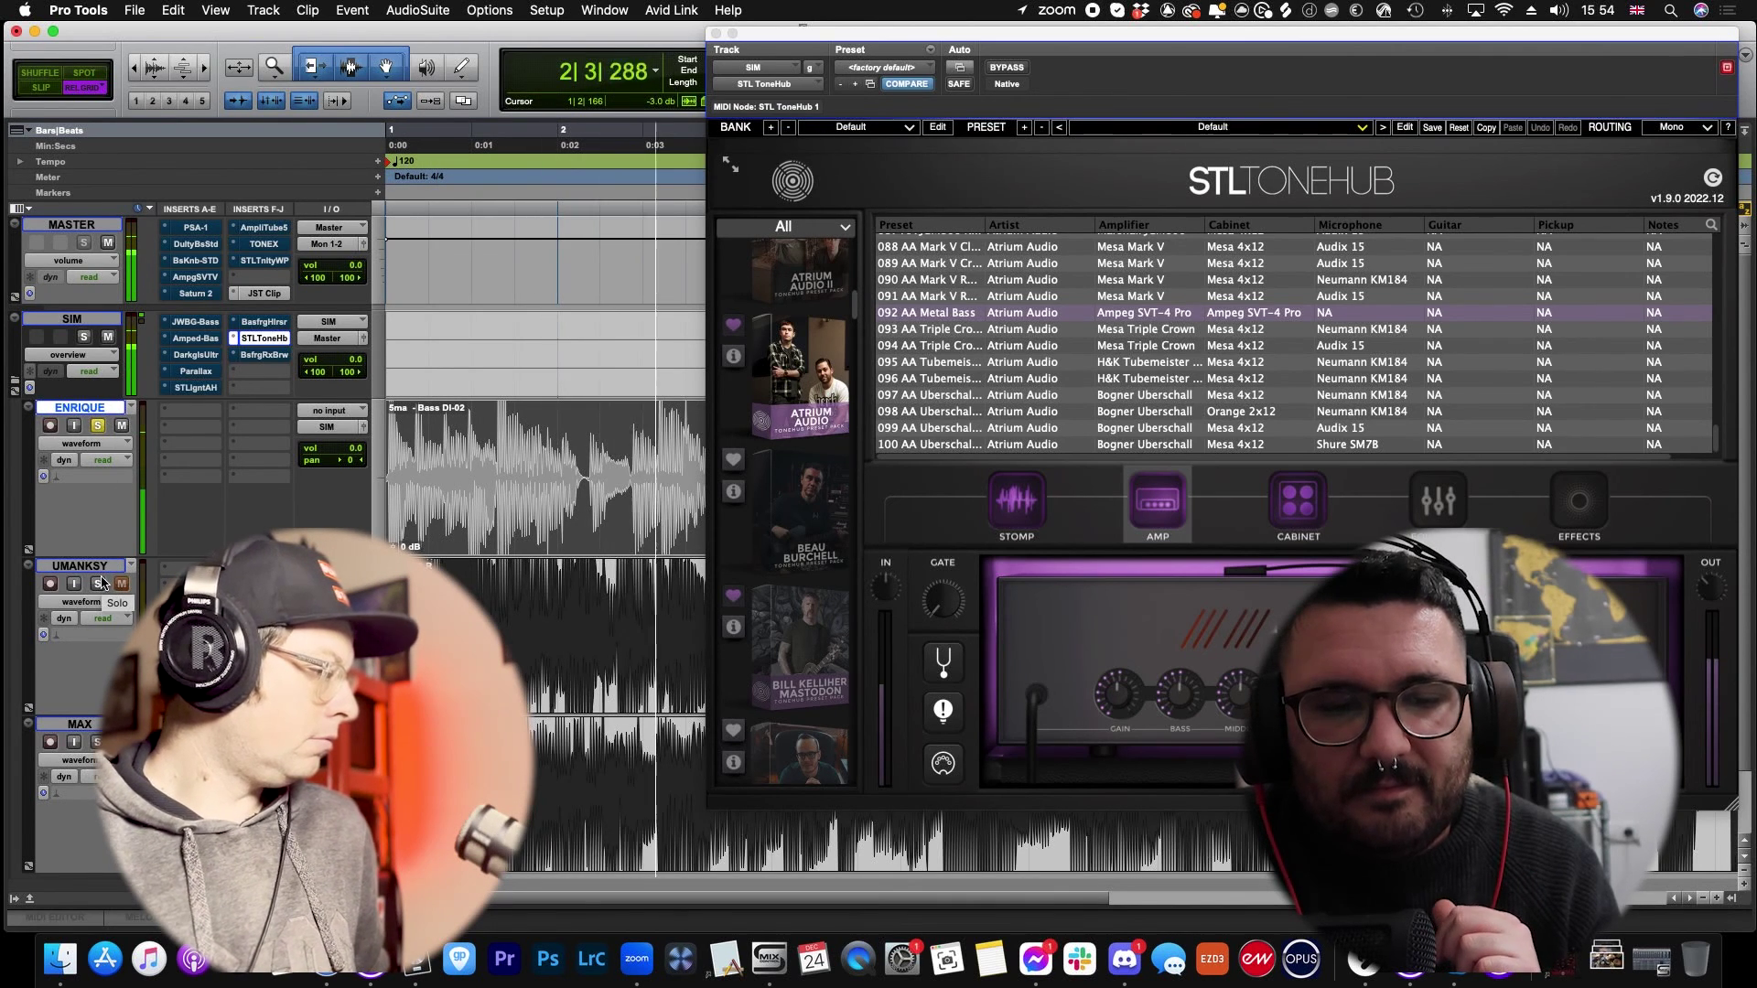
{"action": "left_click", "coordinate": [99, 584]}
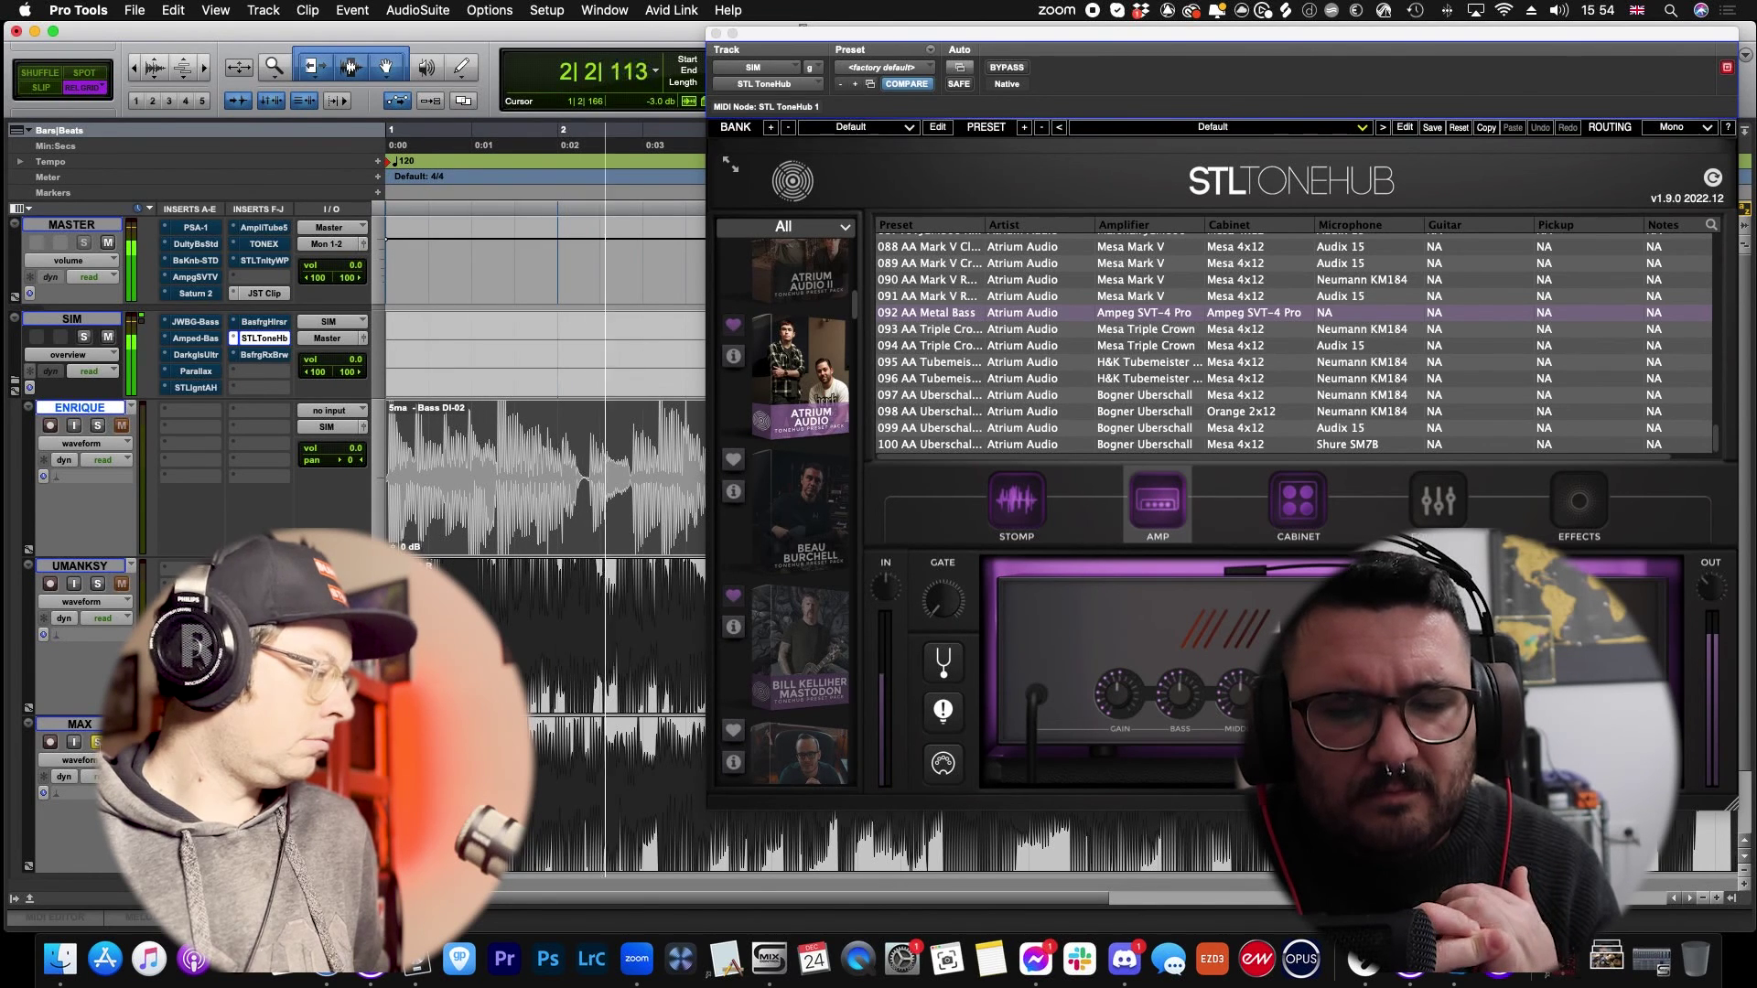
{"action": "key", "text": "space"}
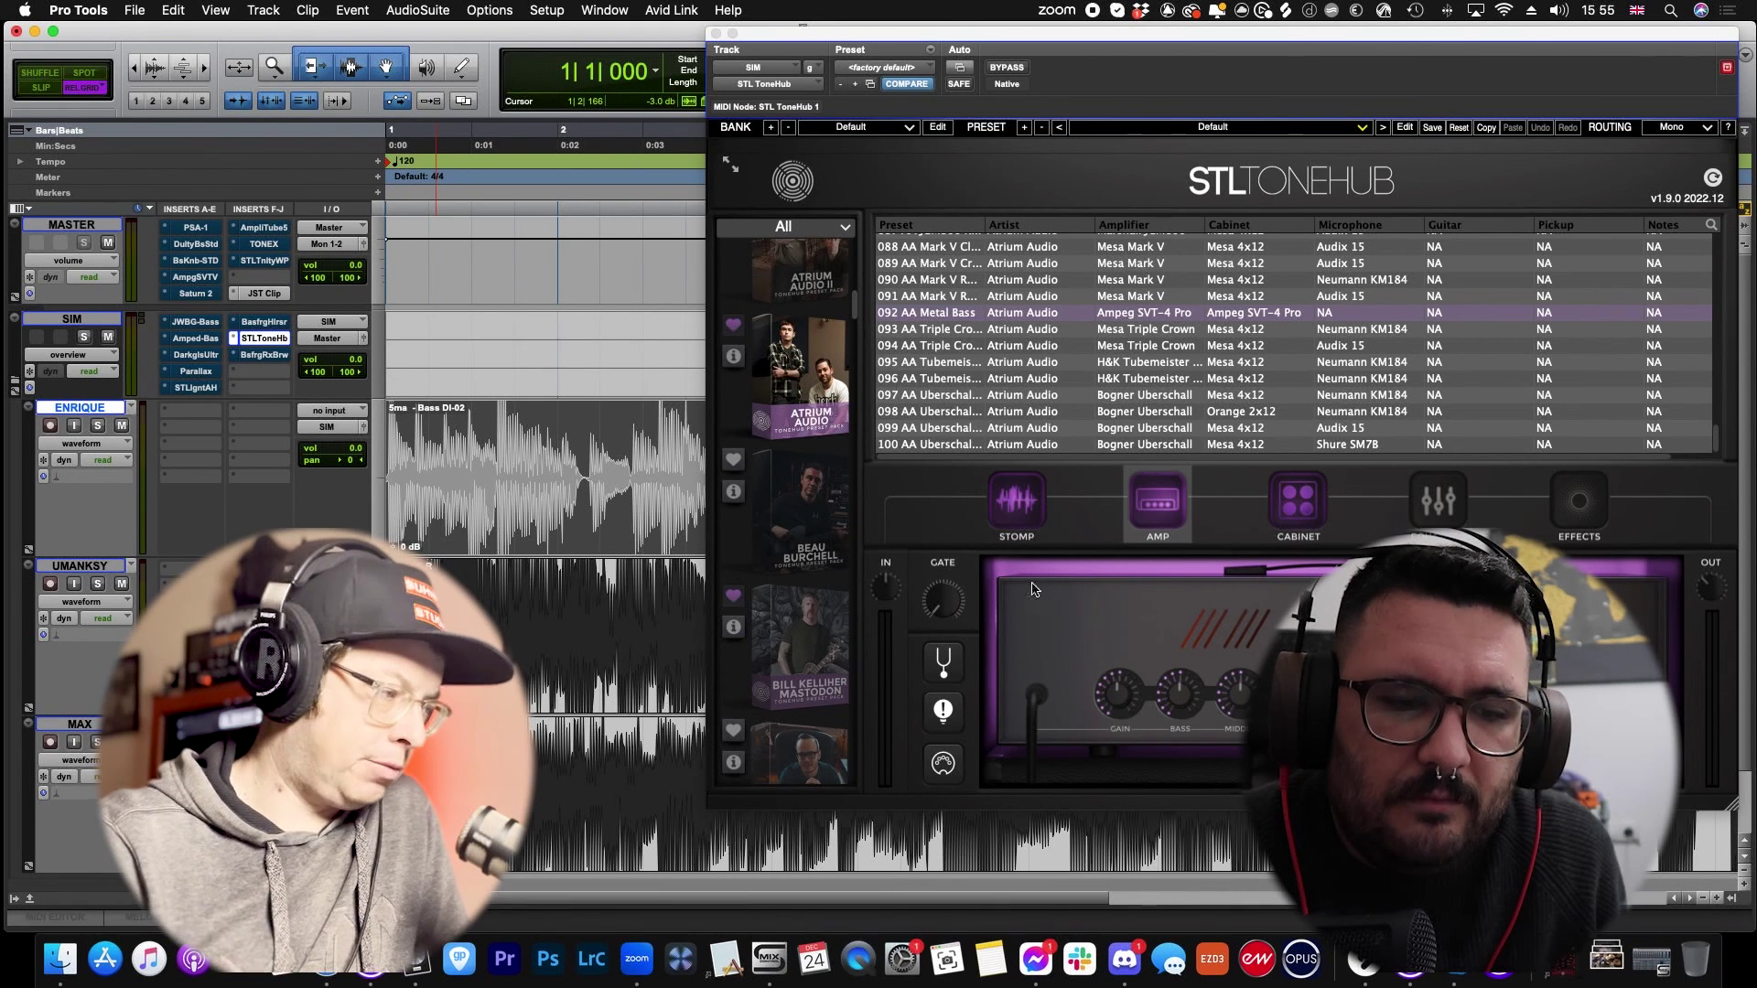
Step: Look through the stomp pedals of ToneHub's 092 AA Metal Bass preset, including the compressor and overdrives
{"action": "left_click", "coordinate": [1020, 508]}
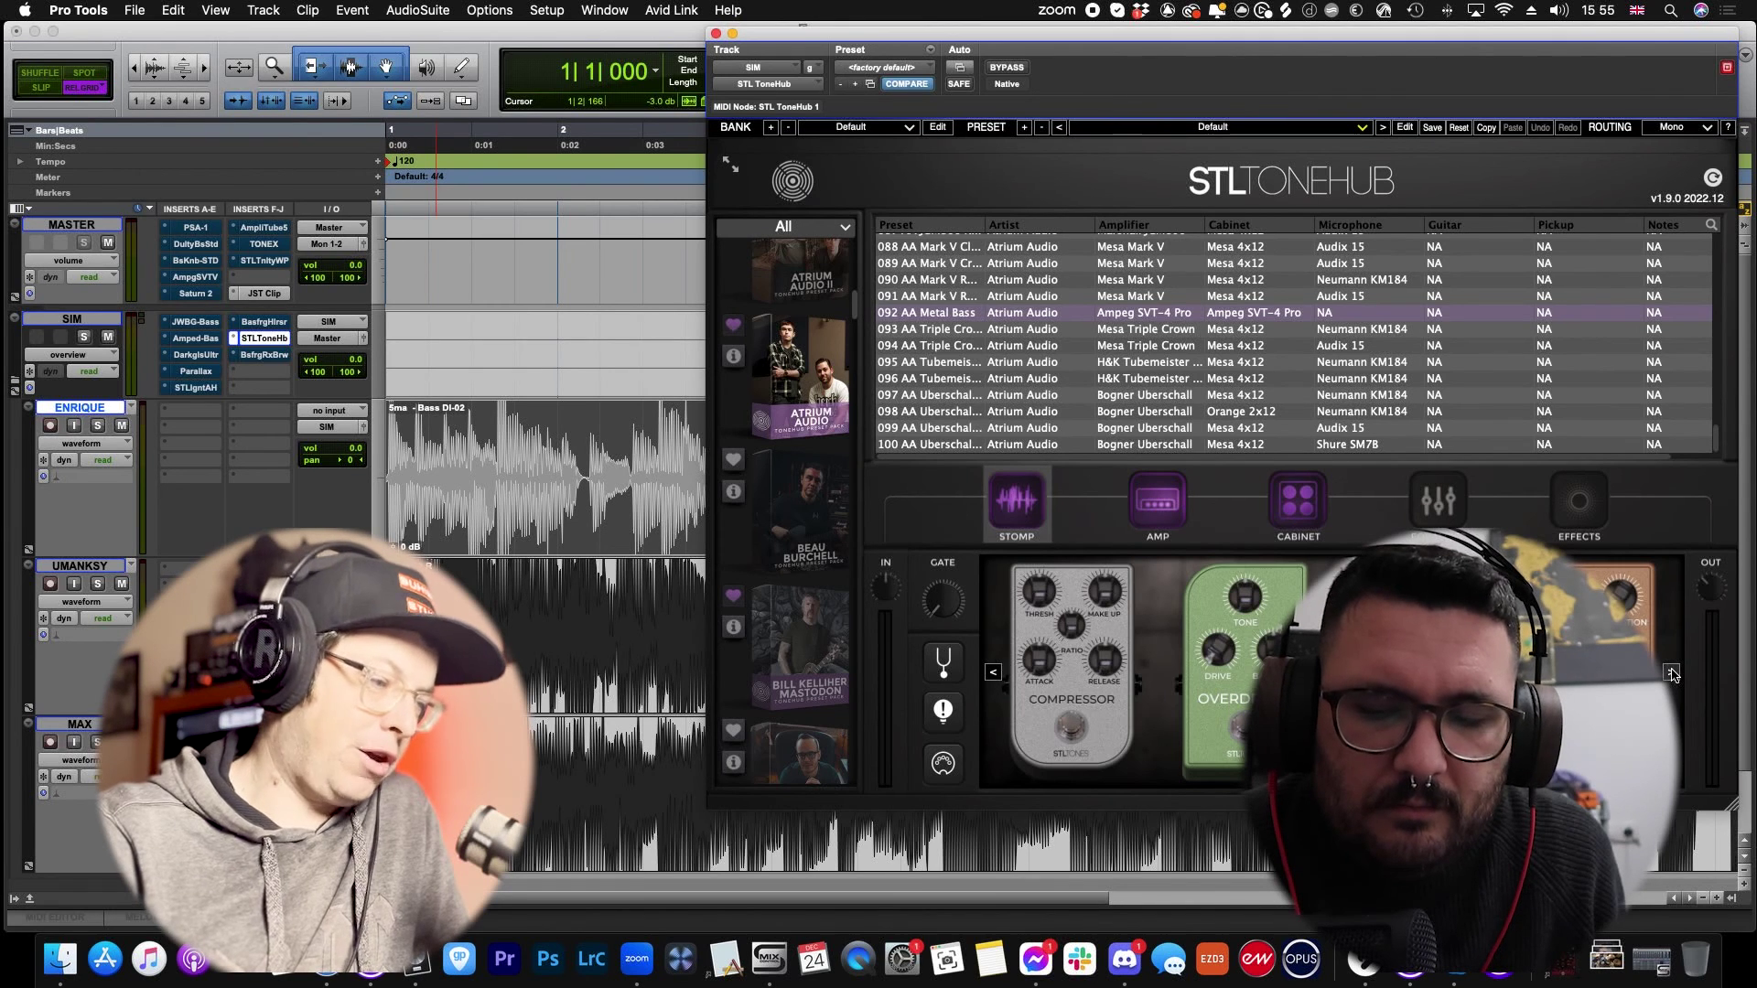
{"action": "left_click", "coordinate": [1671, 673]}
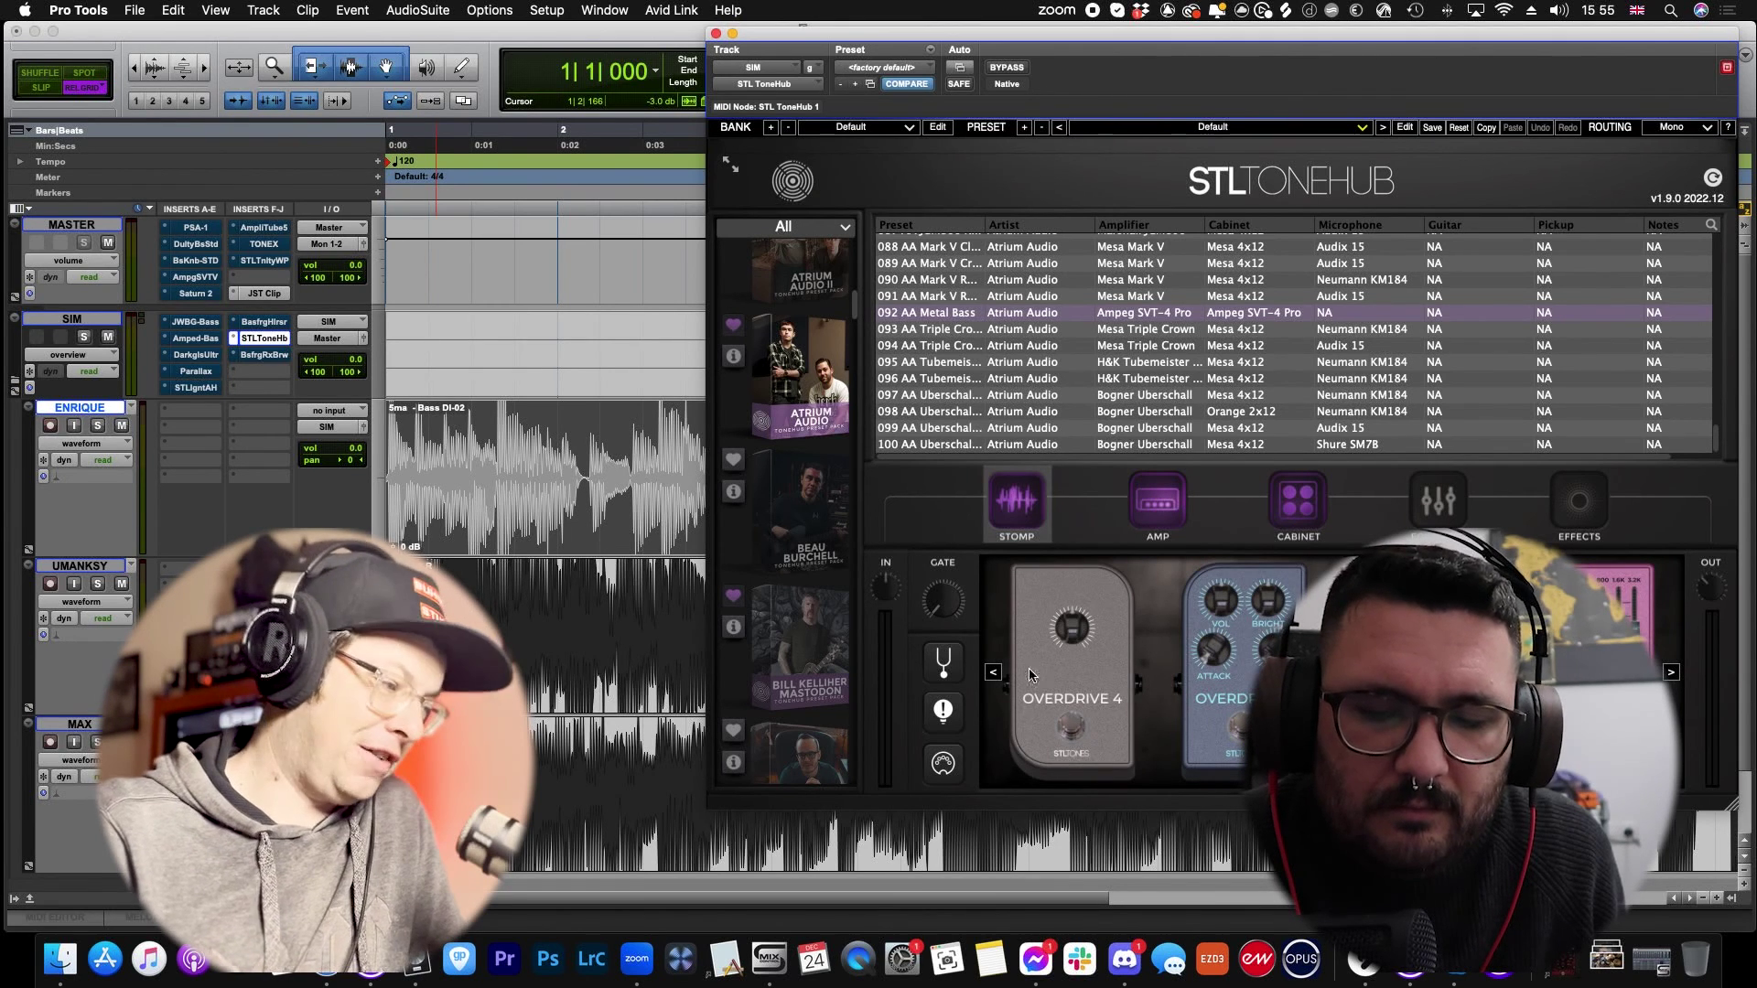
{"action": "left_click", "coordinate": [992, 673]}
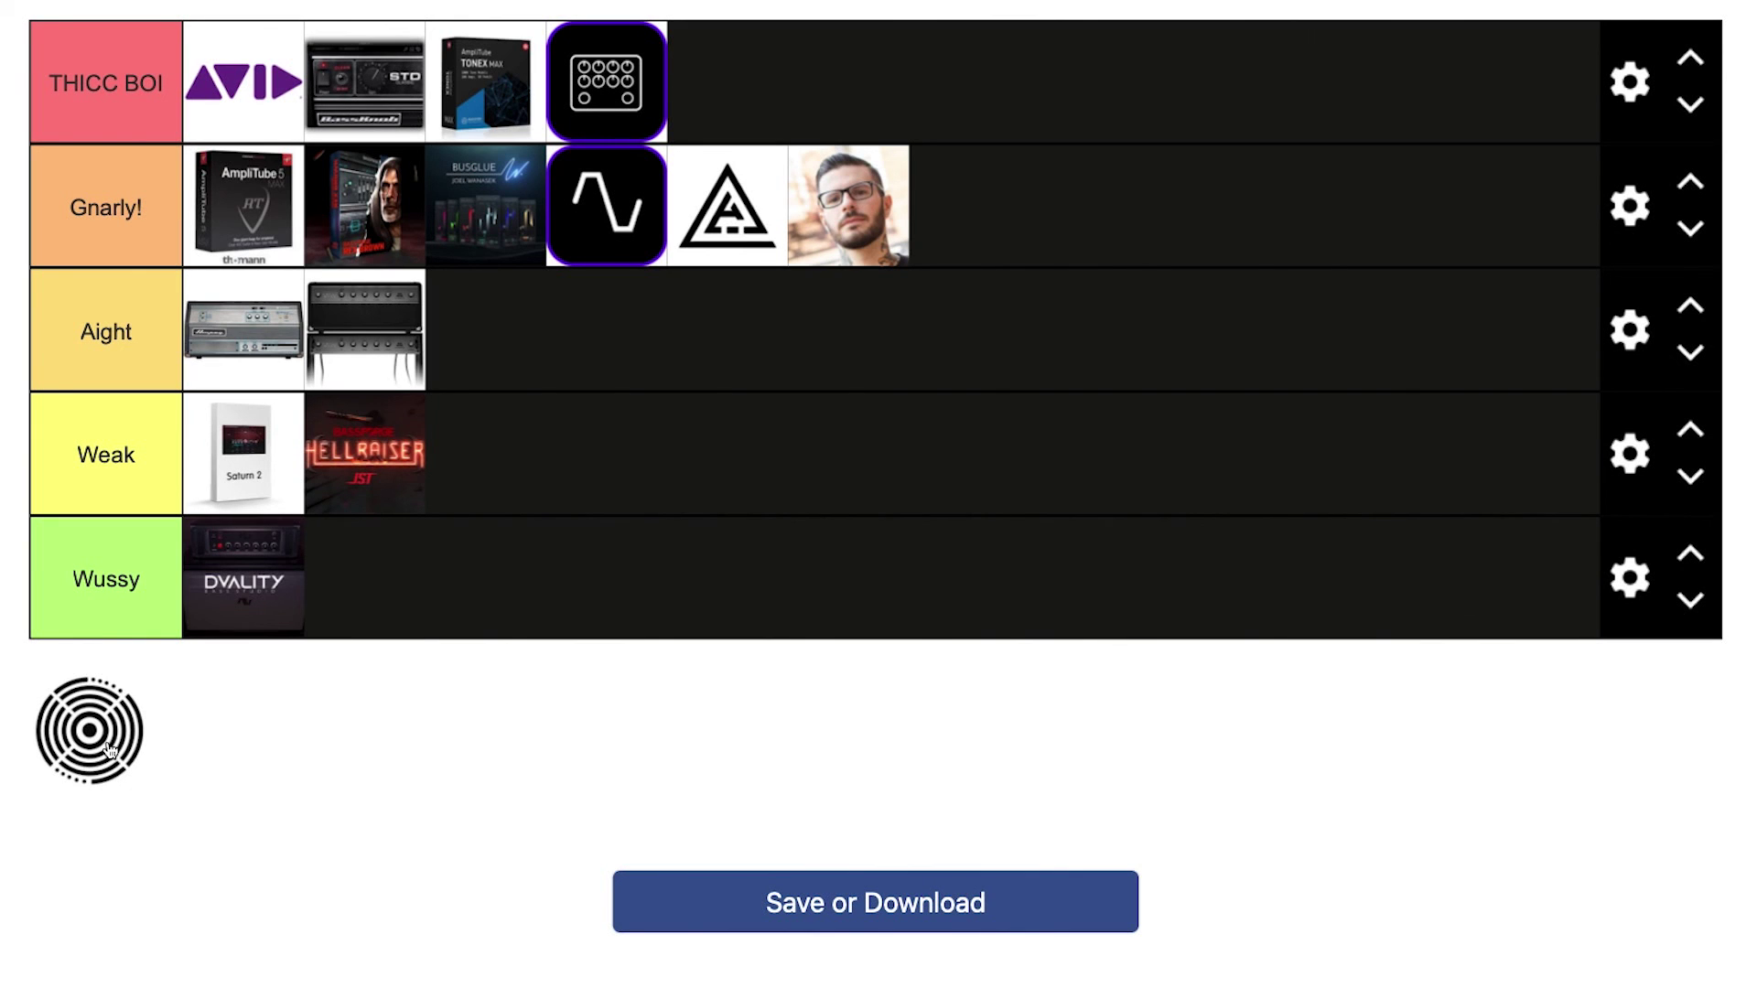
Step: Rank STL ToneHub in the Aight tier of the tier list, and close the Bassforge Hellraiser window in Pro Tools
{"action": "left_click_drag", "start_coordinate": [106, 750], "coordinate": [774, 346]}
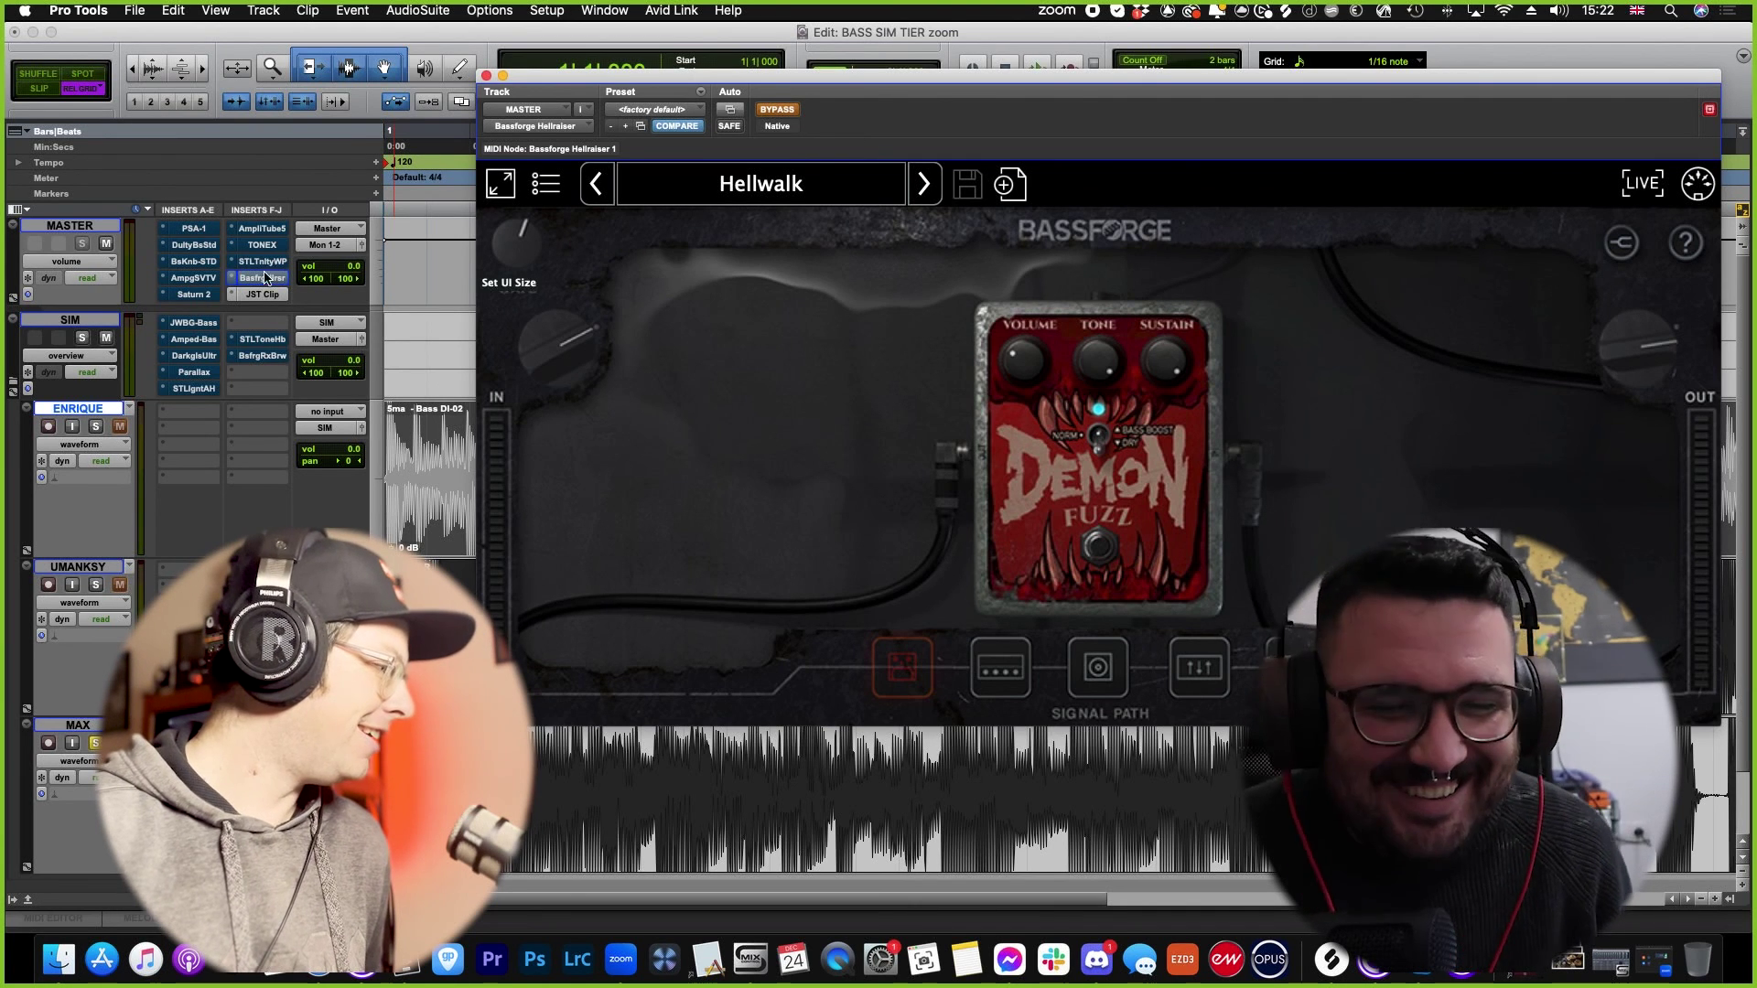
{"action": "left_click", "coordinate": [487, 75]}
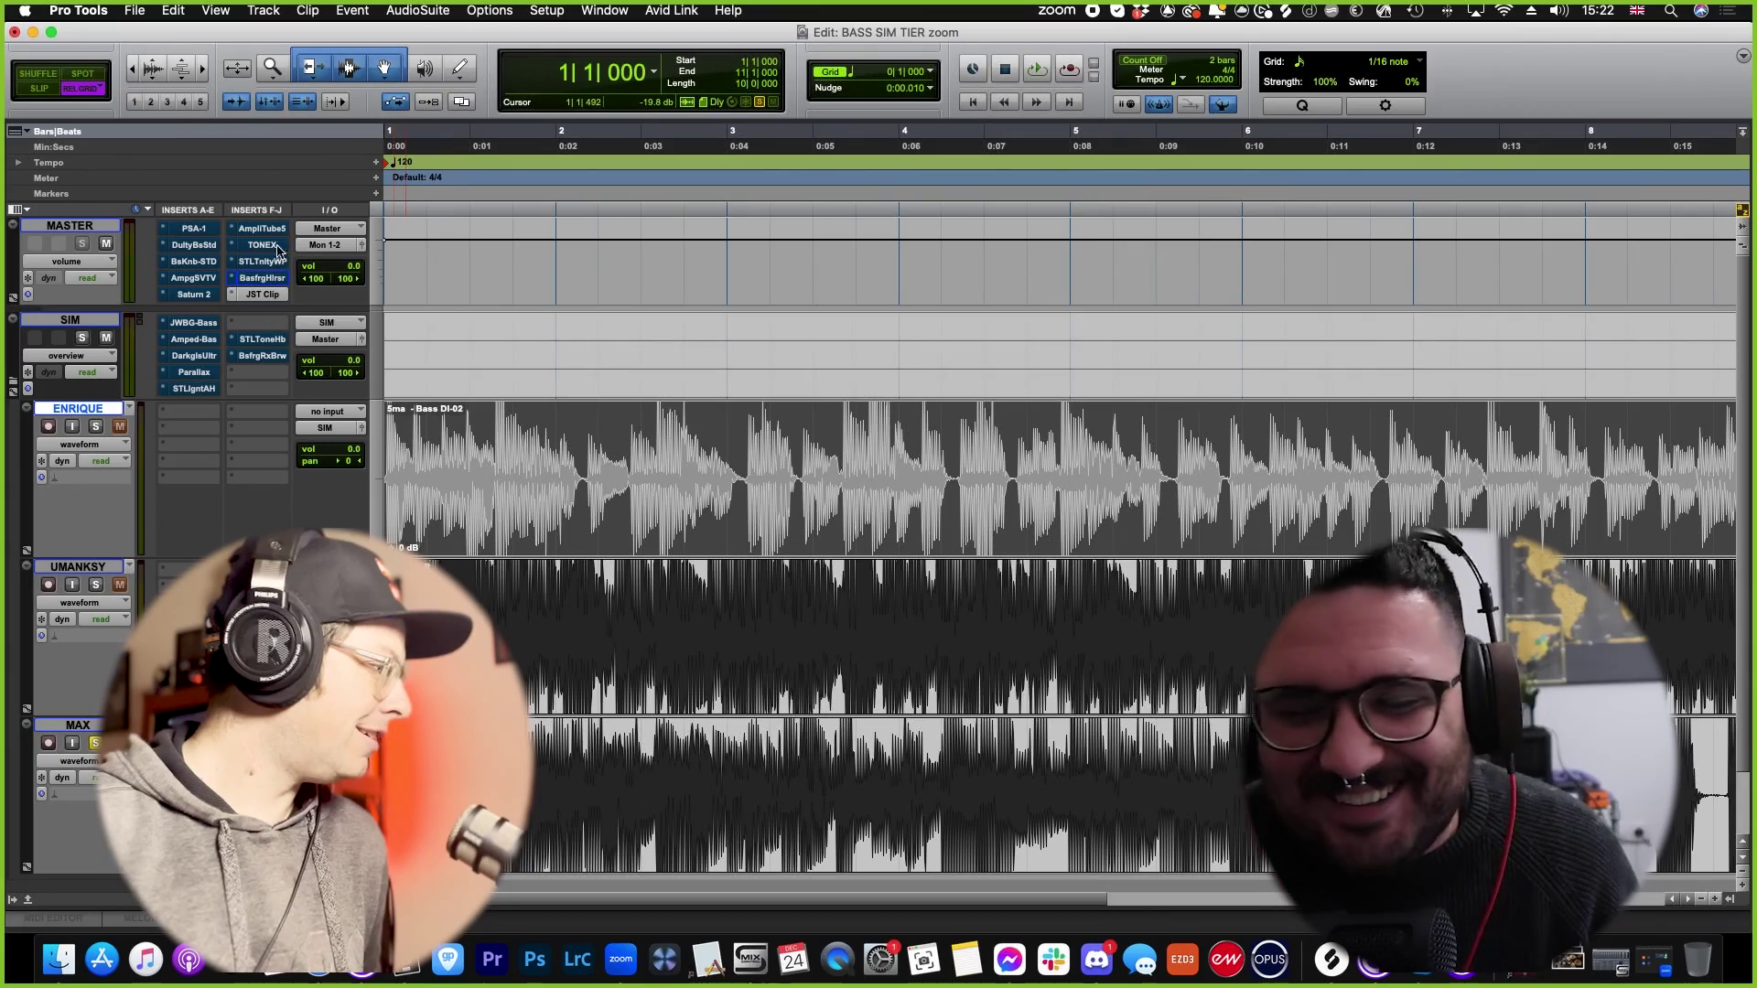